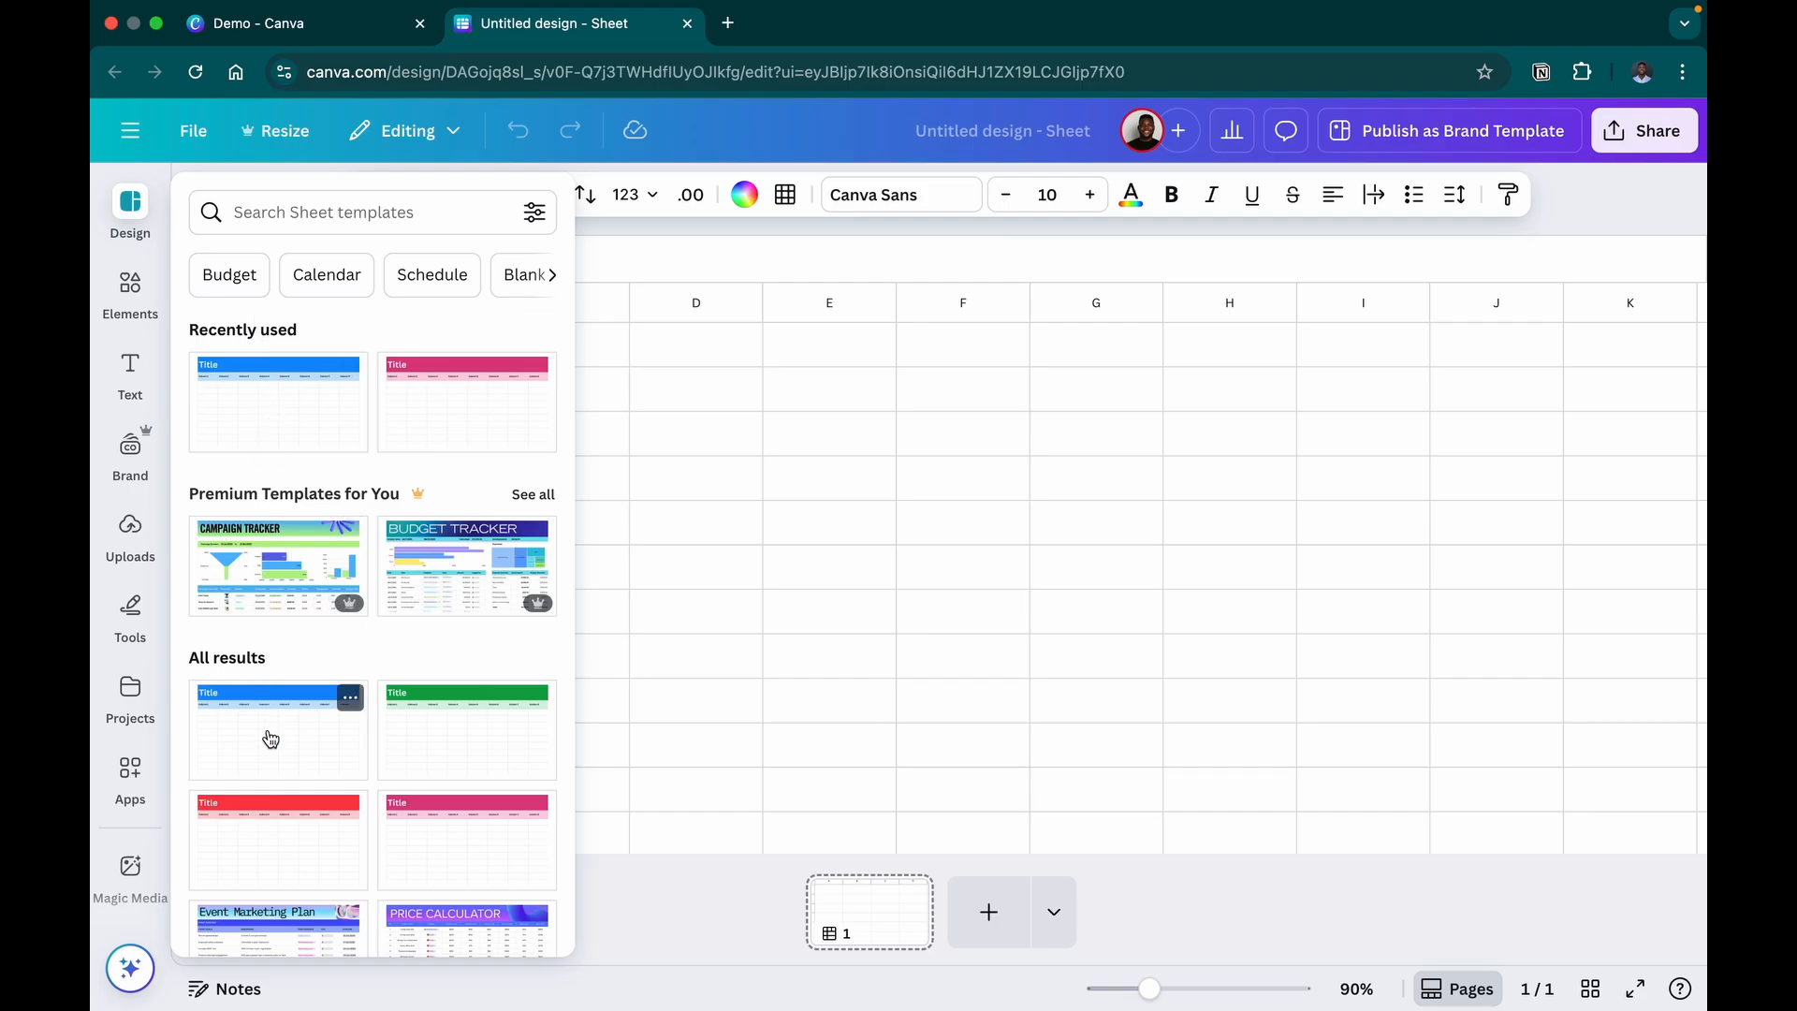
Add the blue Simple Sheet template to the design as a new page
{"action": "left_click", "coordinate": [285, 410]}
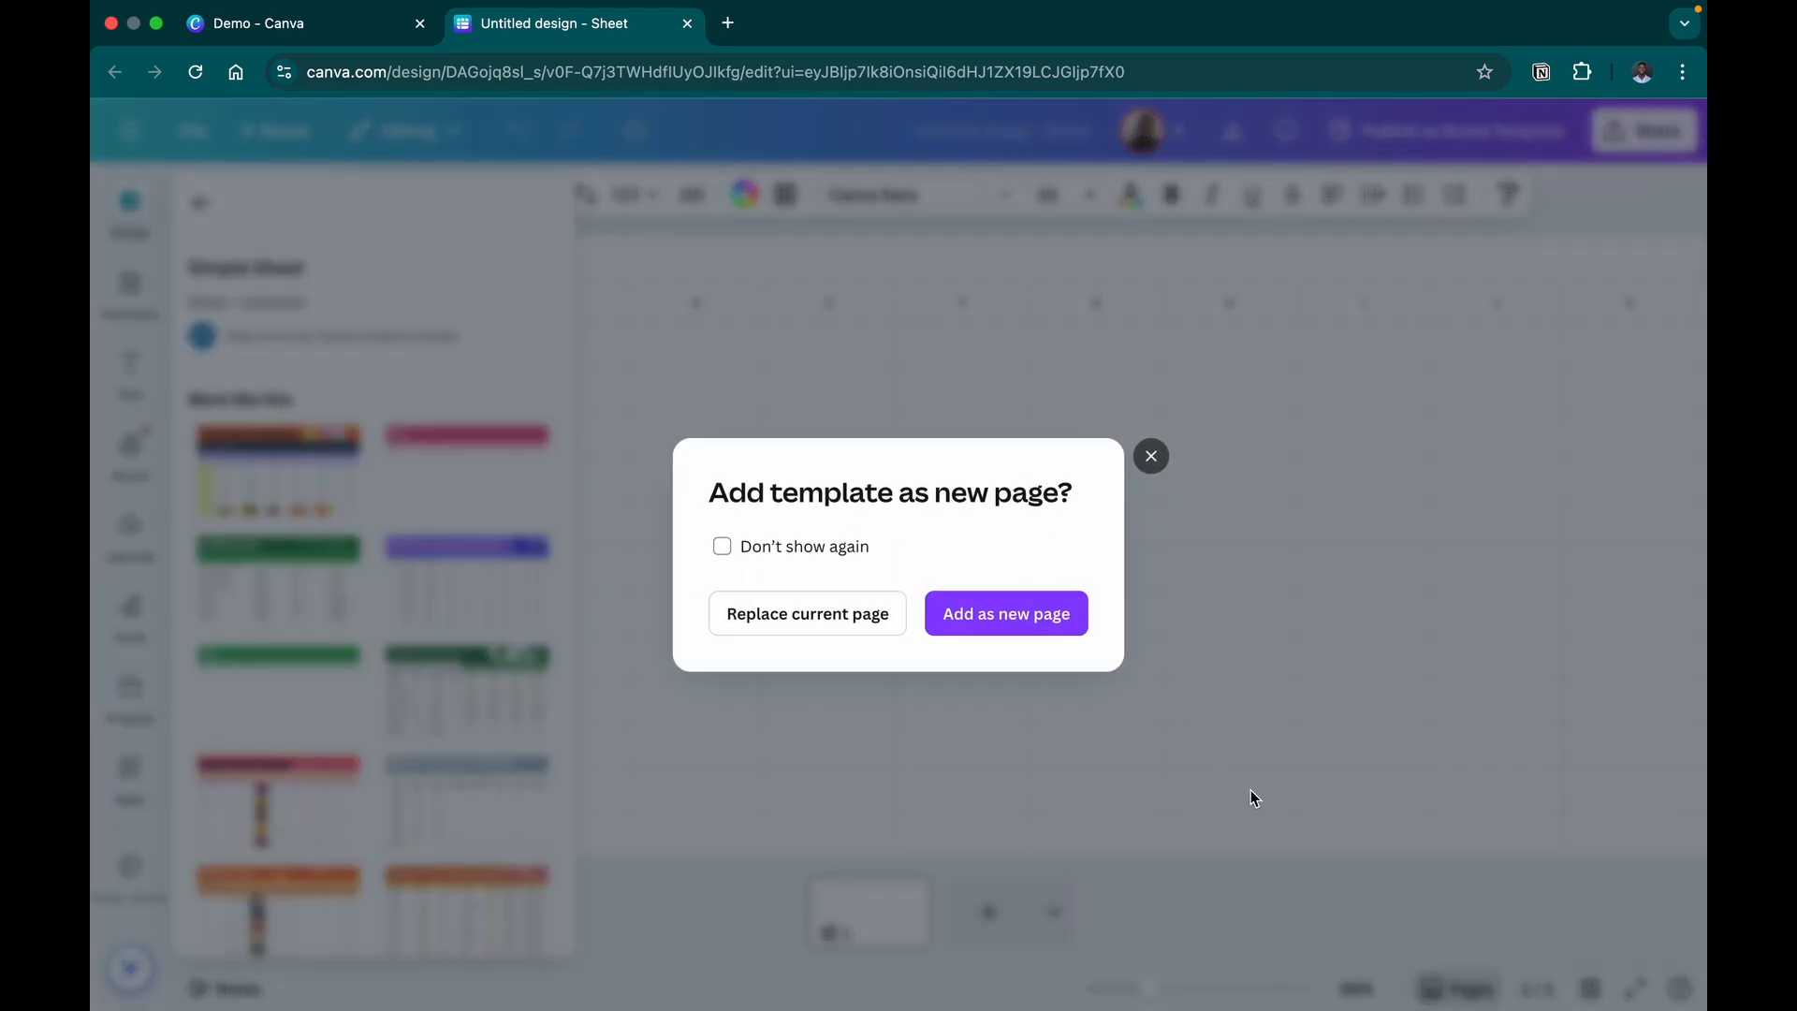
{"action": "left_click", "coordinate": [1000, 637]}
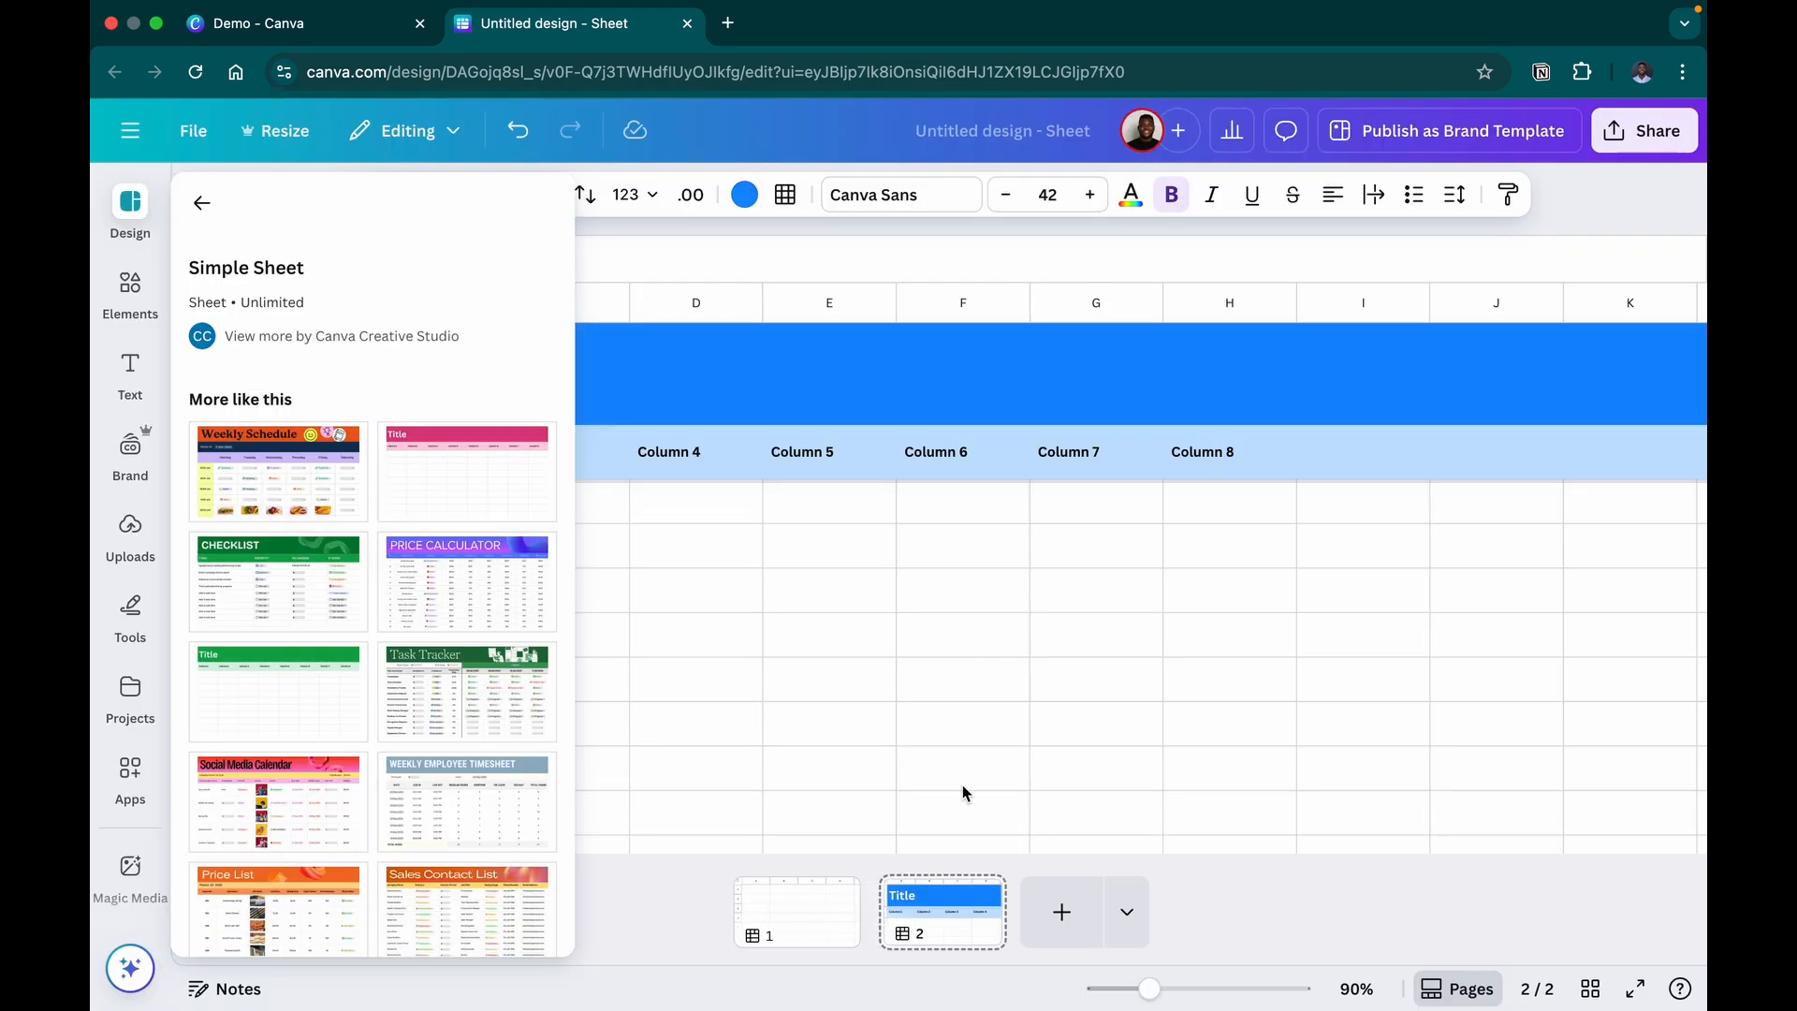
Generate a 1 month content calendar table with Magic Write's Content calendar suggestion and insert it at cell A1 of page 1
{"action": "left_click", "coordinate": [827, 919]}
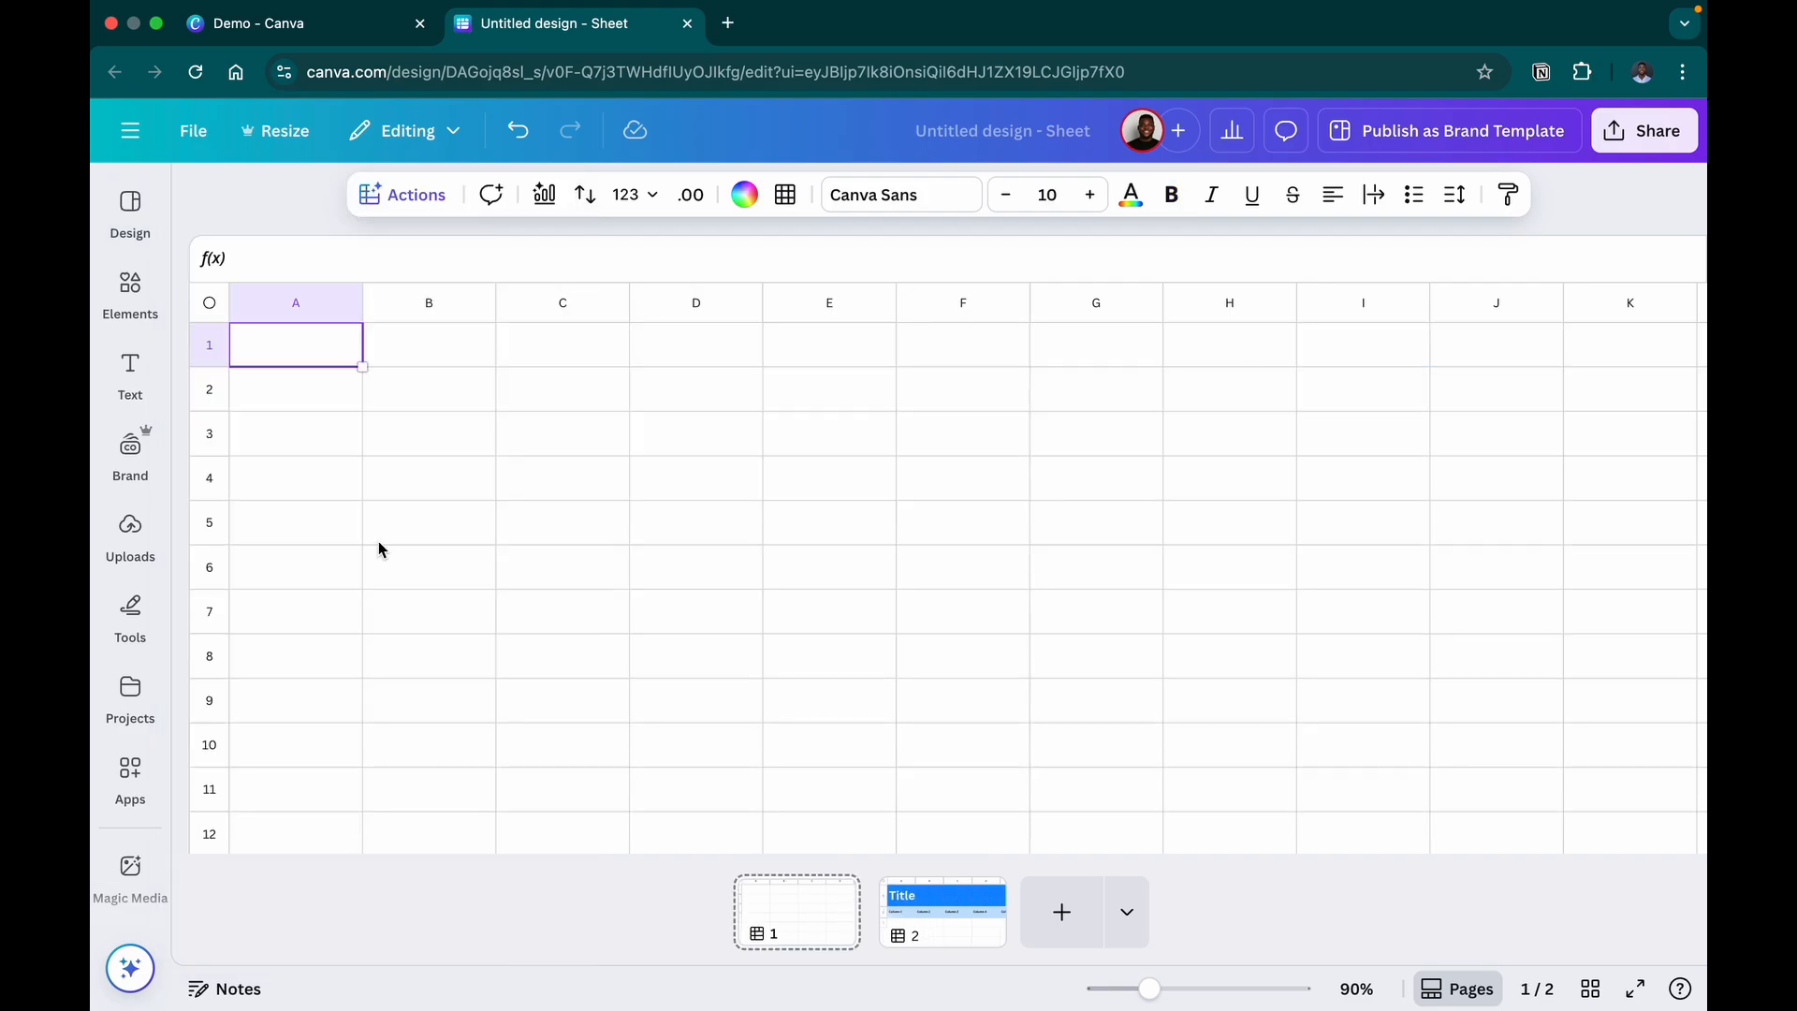
{"action": "left_click", "coordinate": [418, 197]}
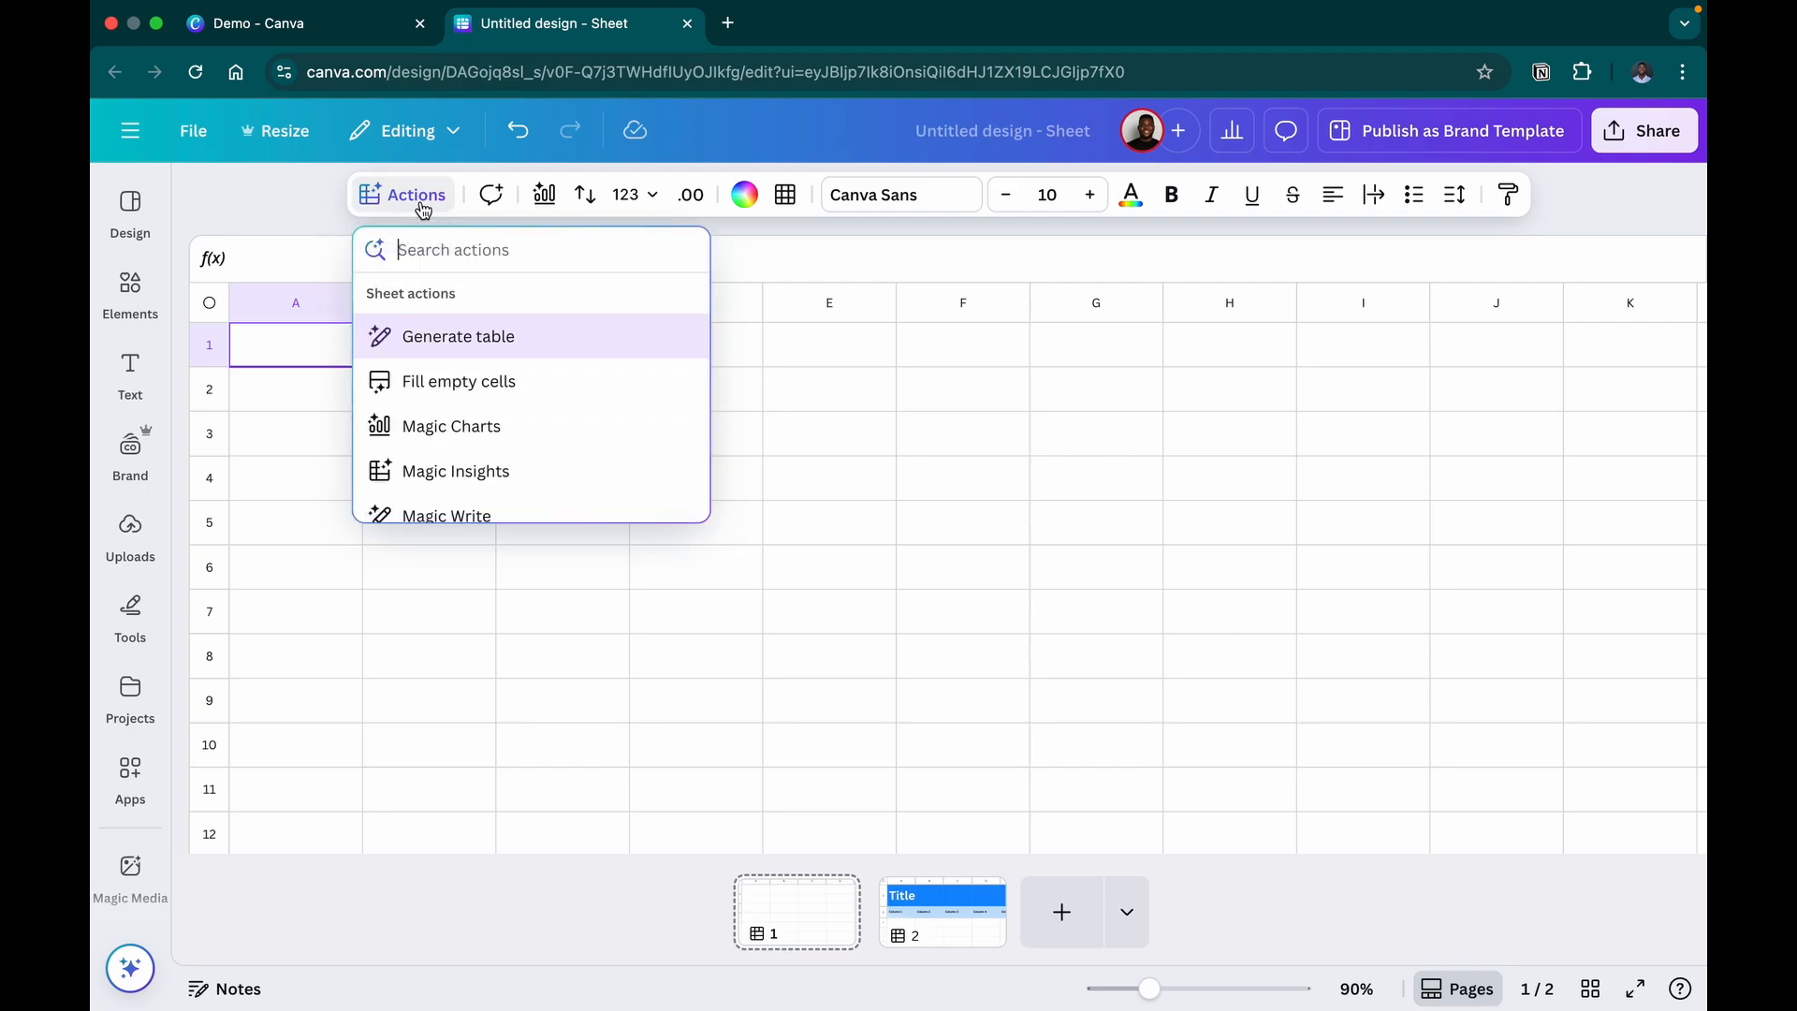
{"action": "left_click", "coordinate": [504, 339]}
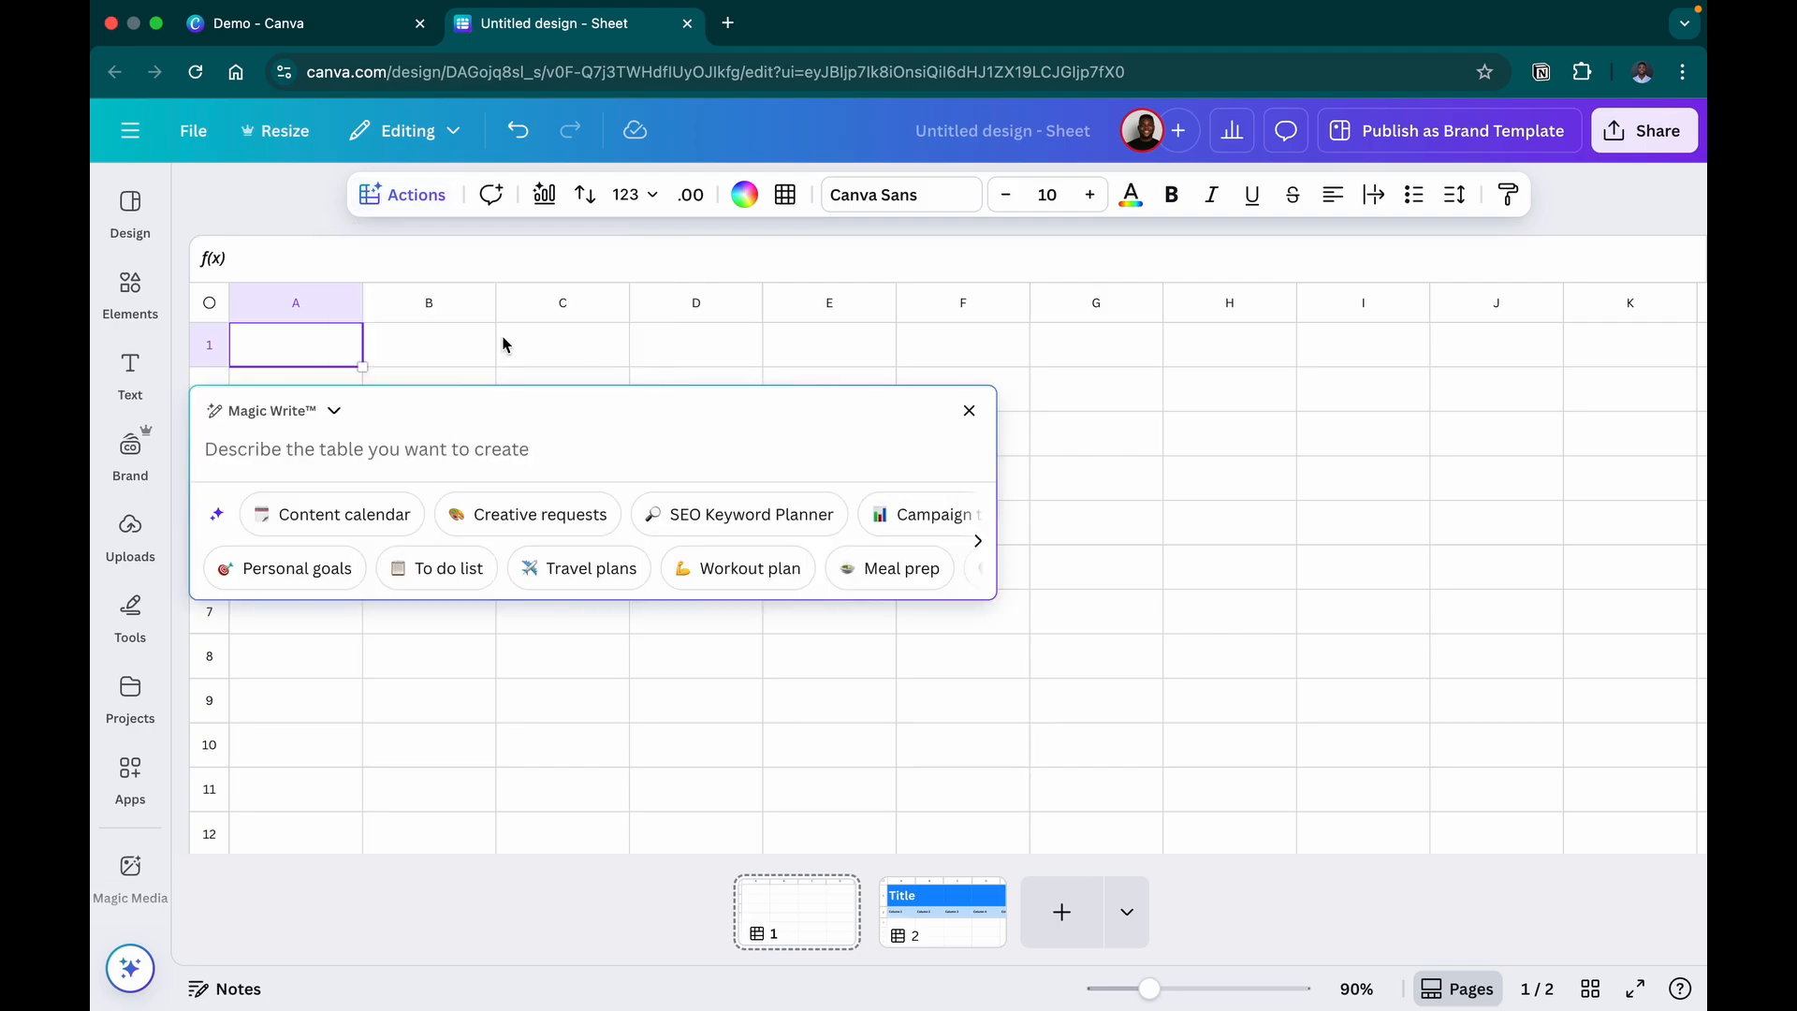
{"action": "left_click", "coordinate": [374, 529]}
{"action": "left_click", "coordinate": [885, 539]}
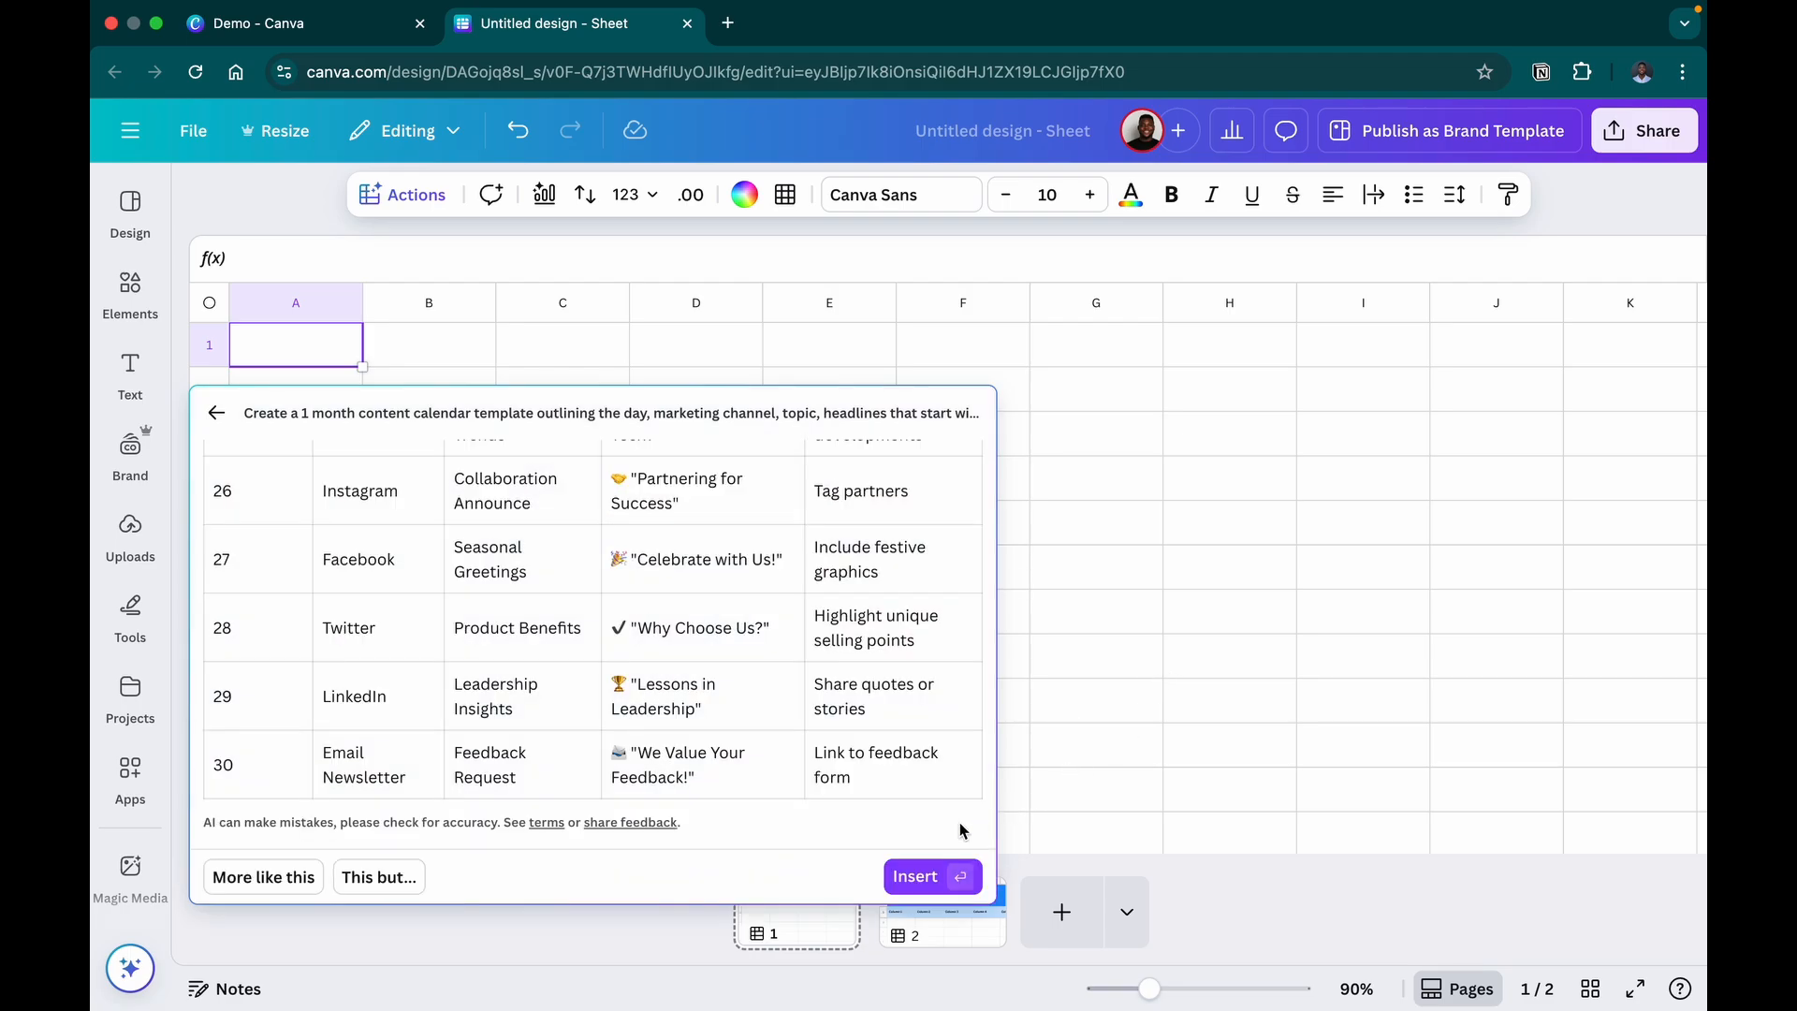
{"action": "left_click", "coordinate": [917, 875]}
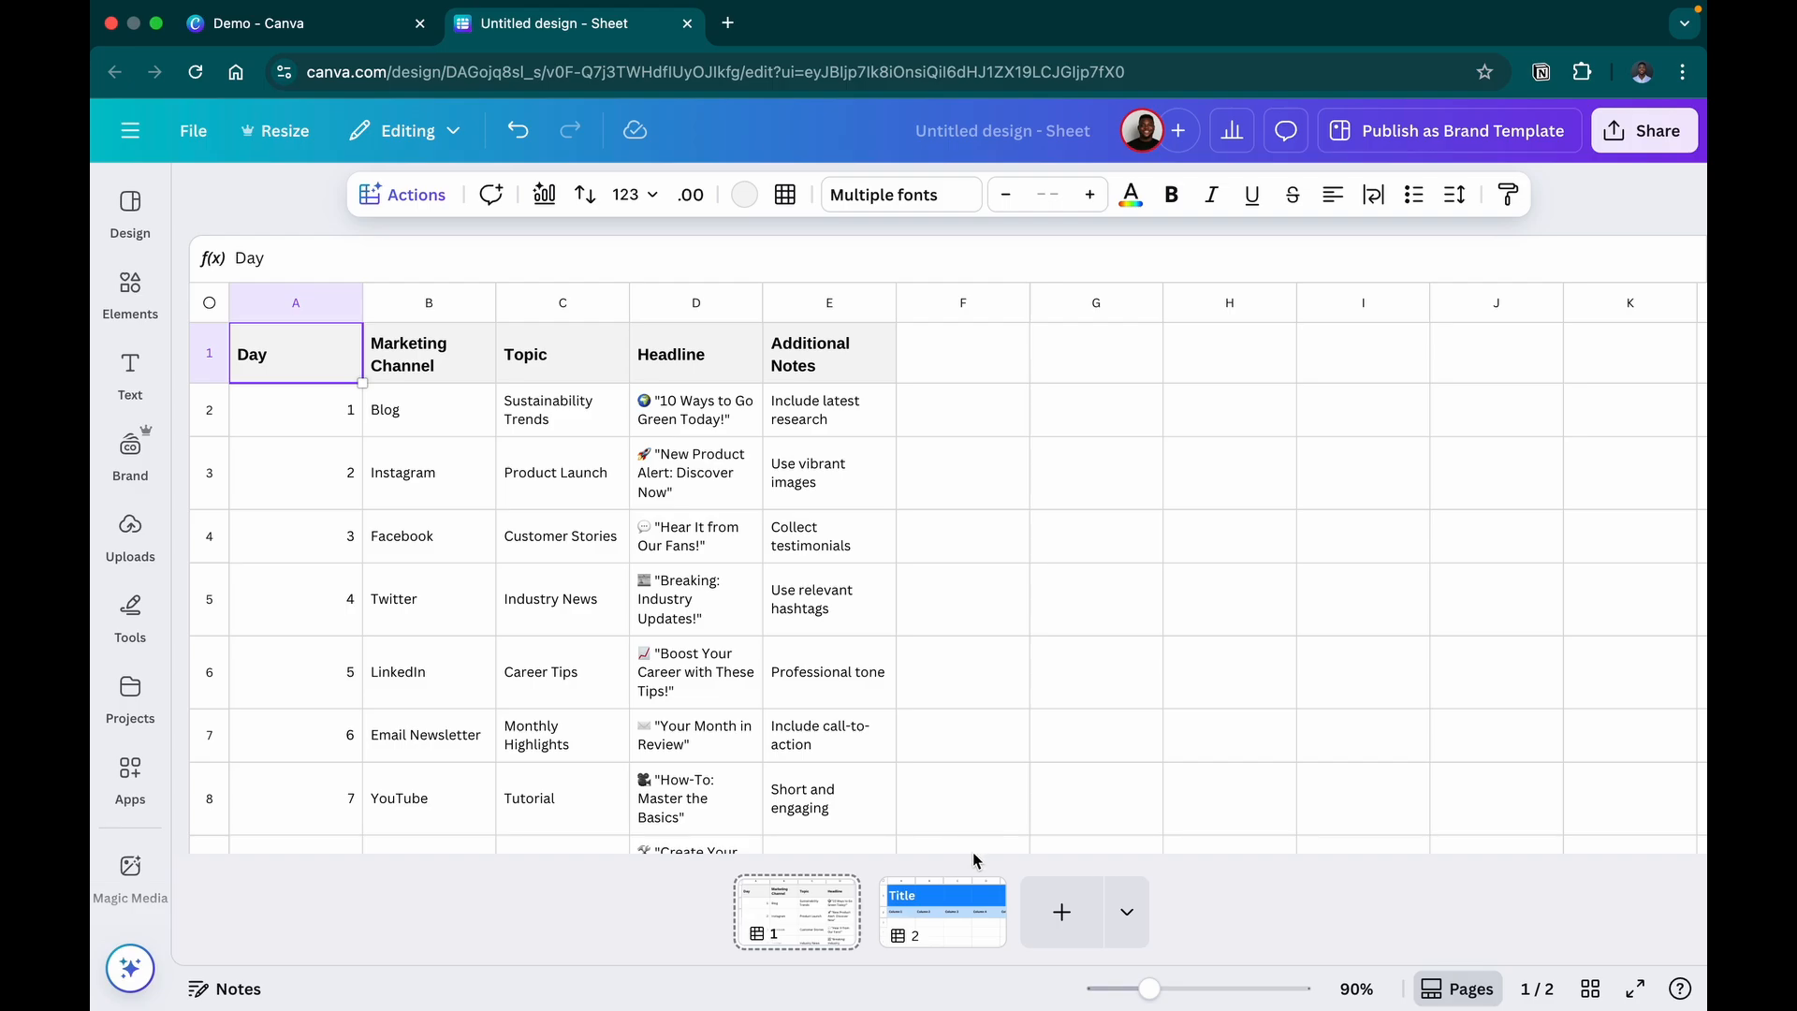
Start Magic Charts and use the whole content calendar table, A1:E31, as the chart data
{"action": "left_click", "coordinate": [775, 674]}
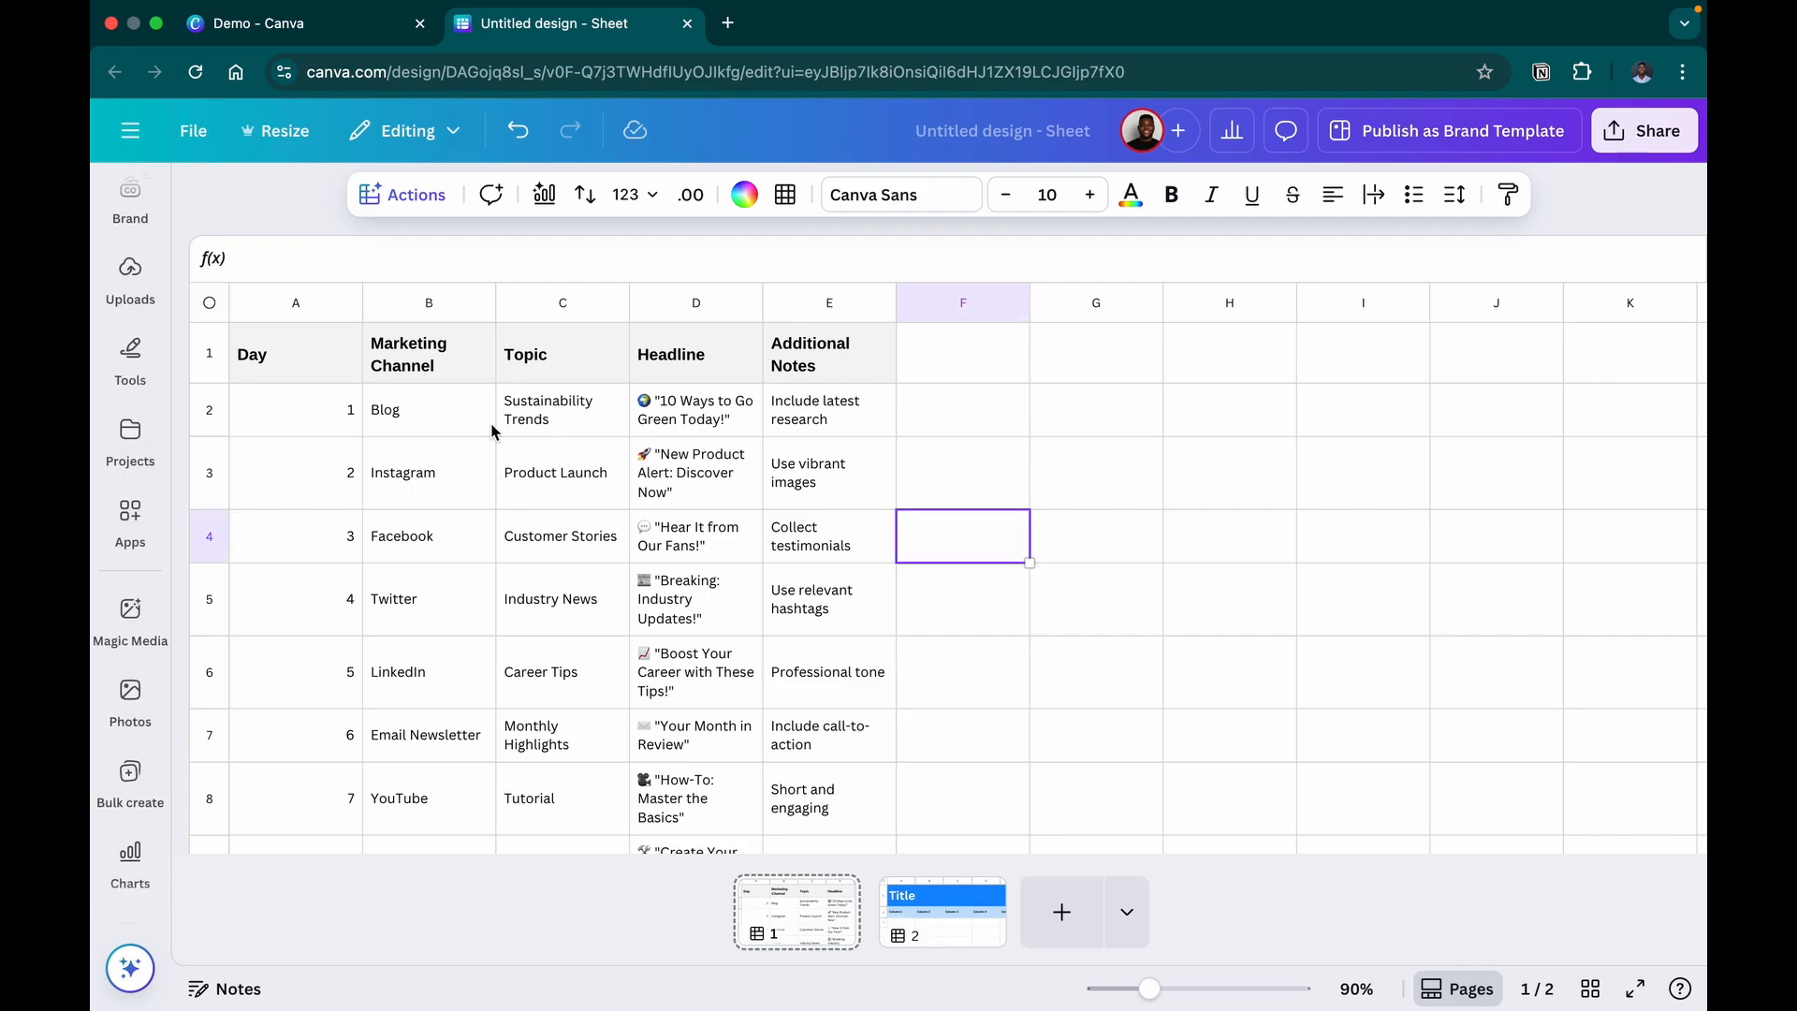
{"action": "left_click", "coordinate": [417, 200]}
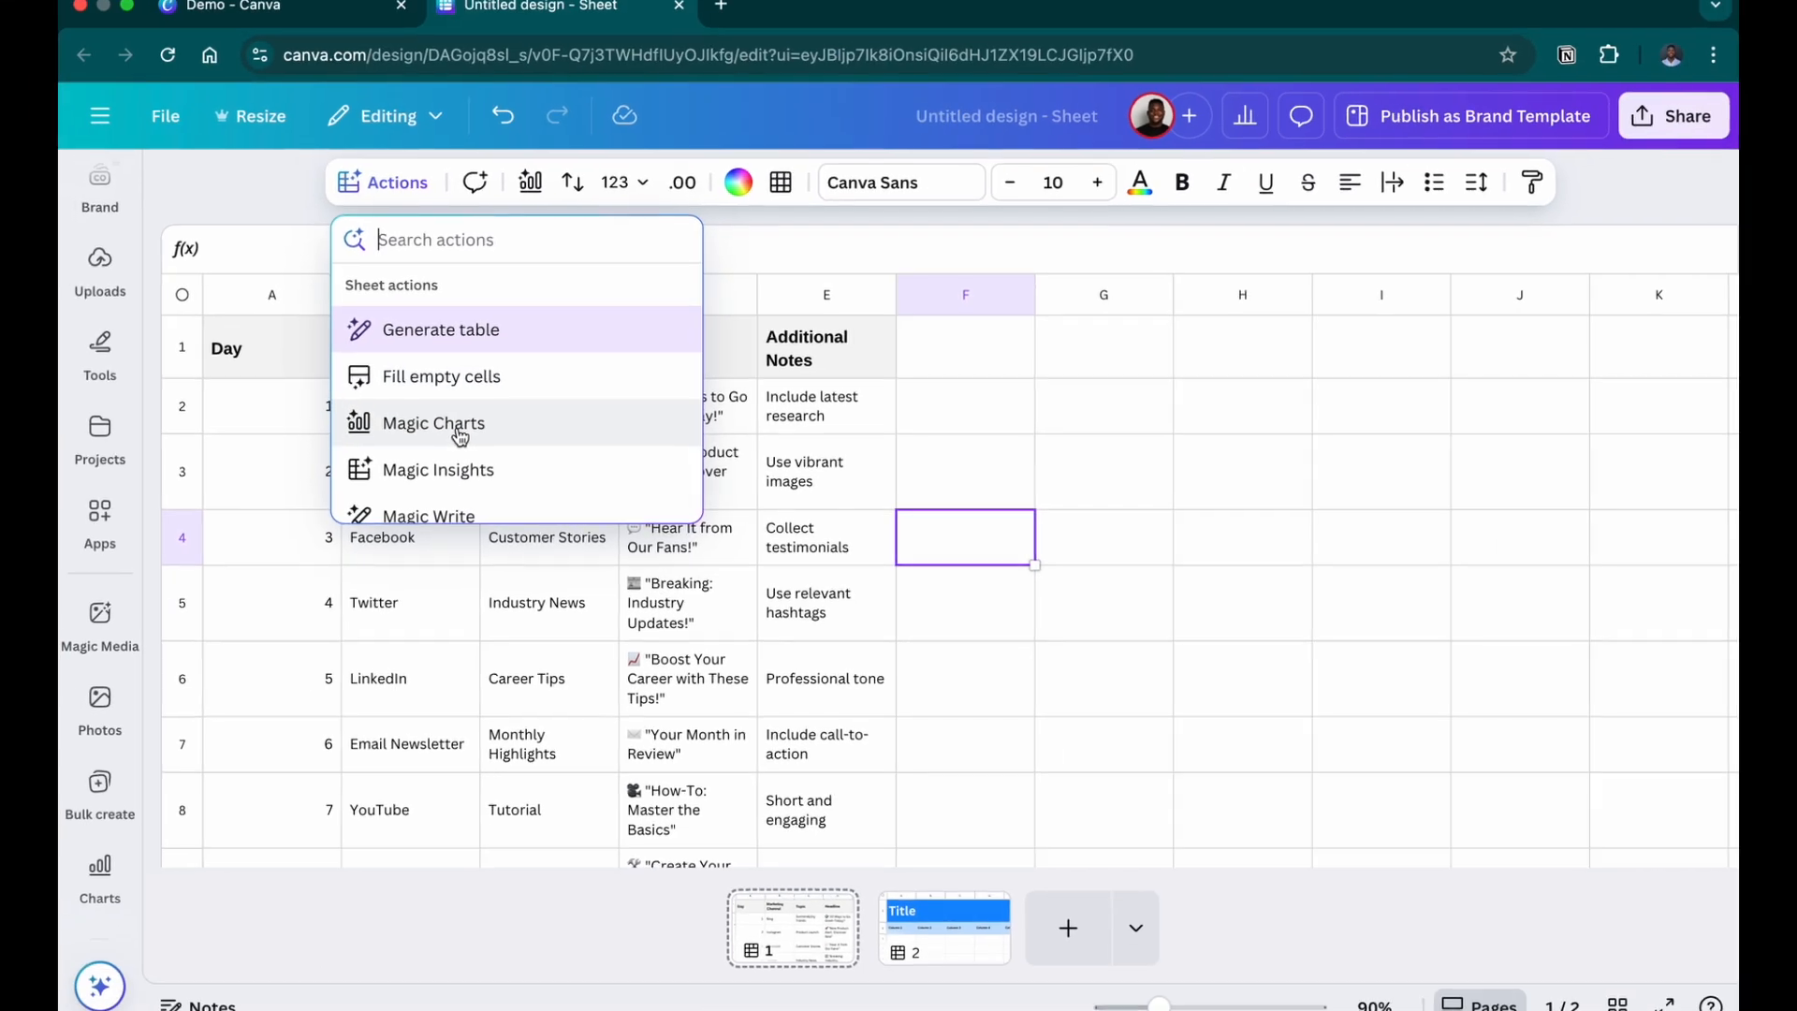
{"action": "left_click", "coordinate": [391, 423]}
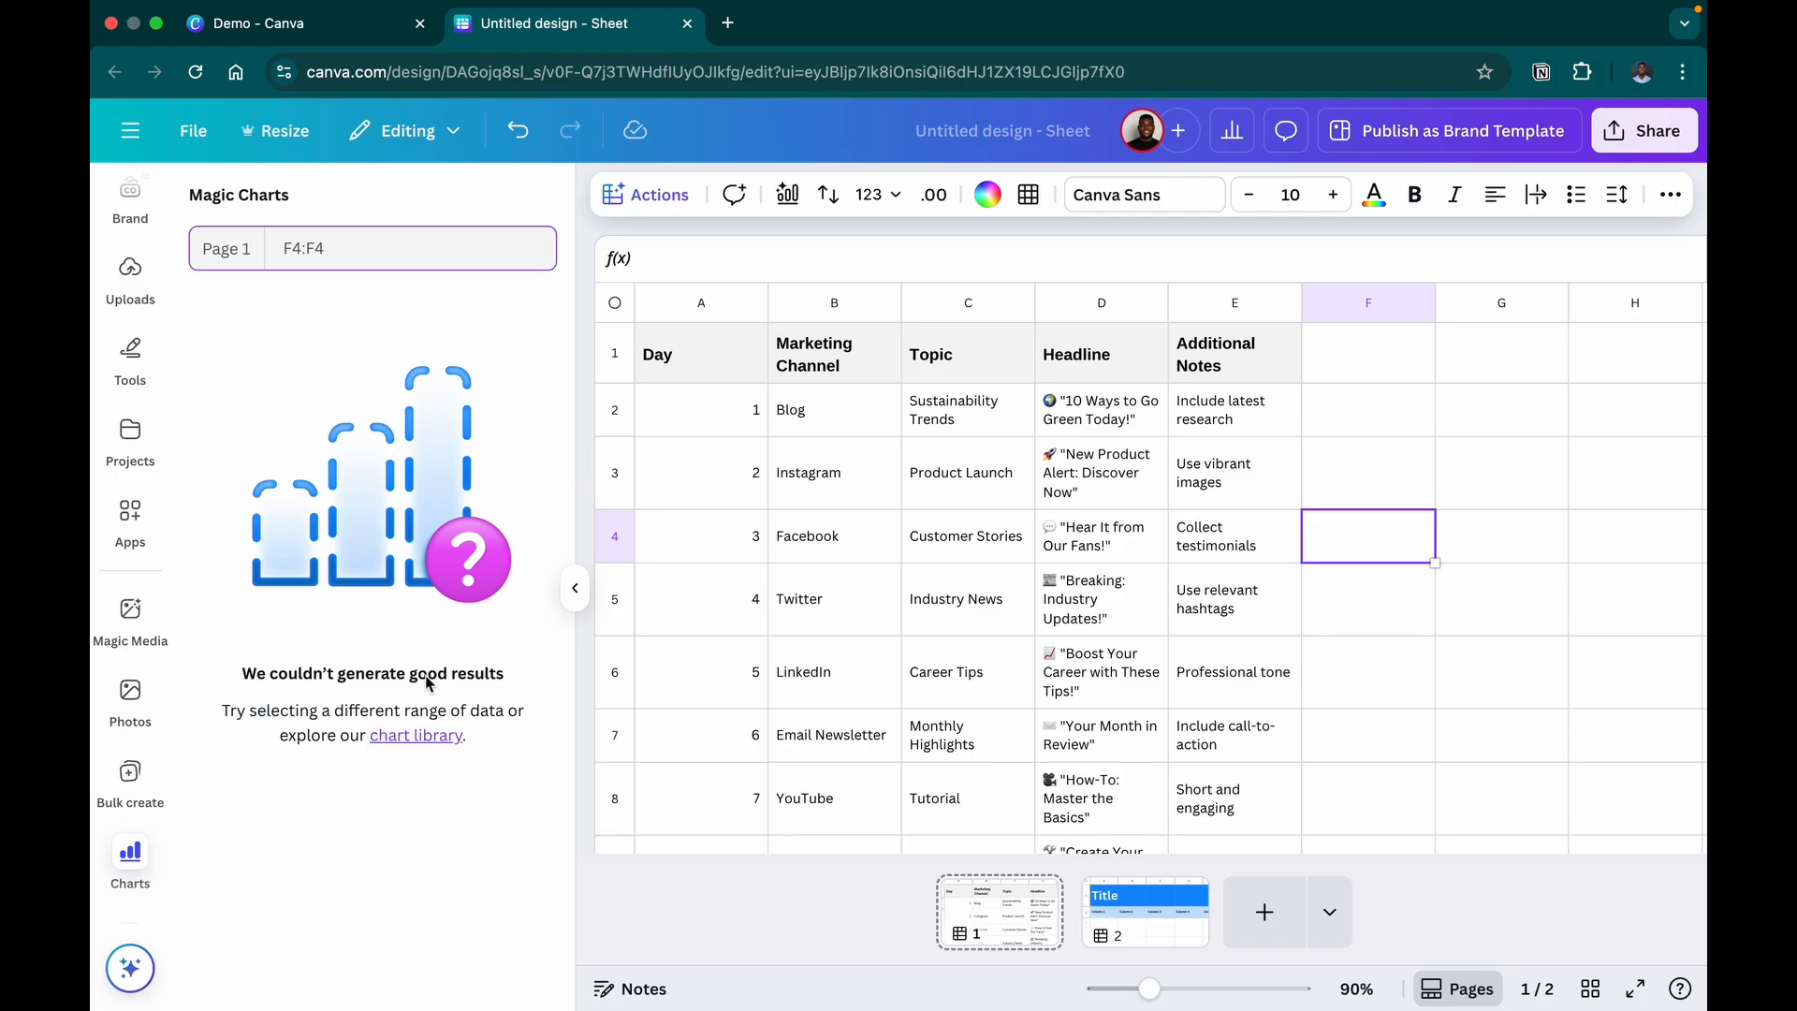
{"action": "left_click", "coordinate": [702, 367]}
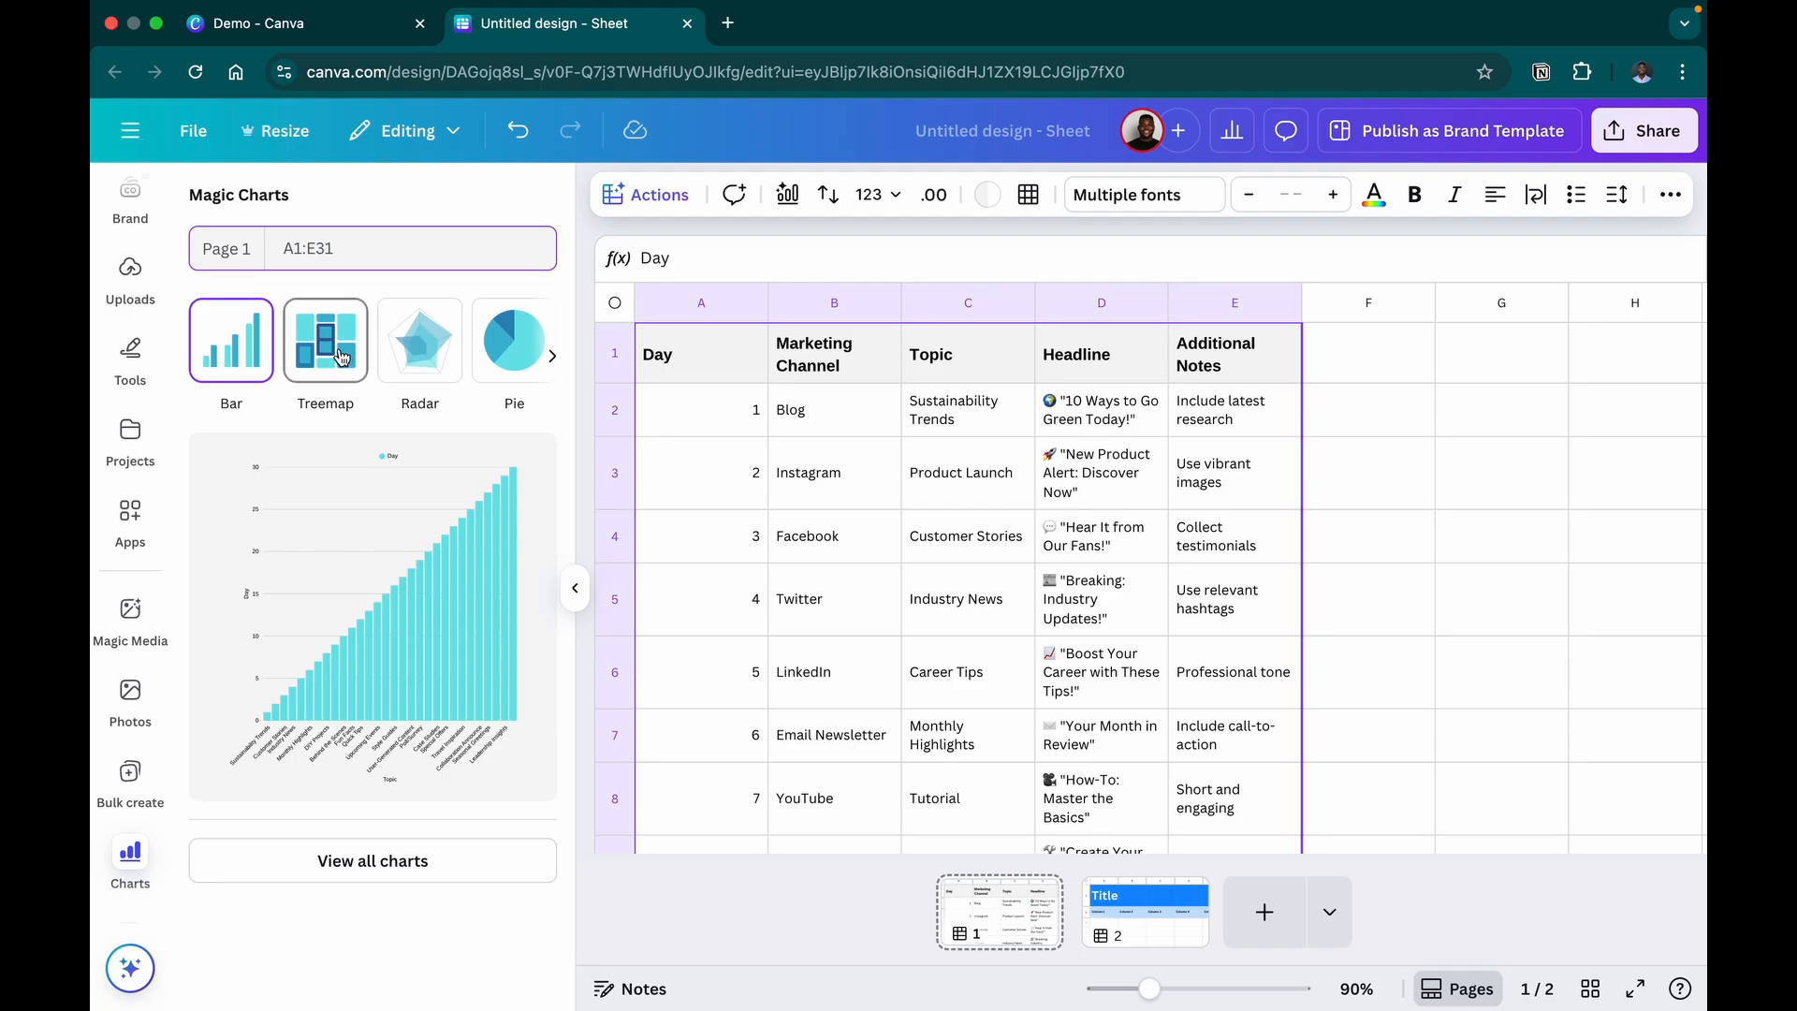
Browse the full chart library and insert a Single color bar chart of the content calendar data
{"action": "left_click", "coordinate": [400, 863]}
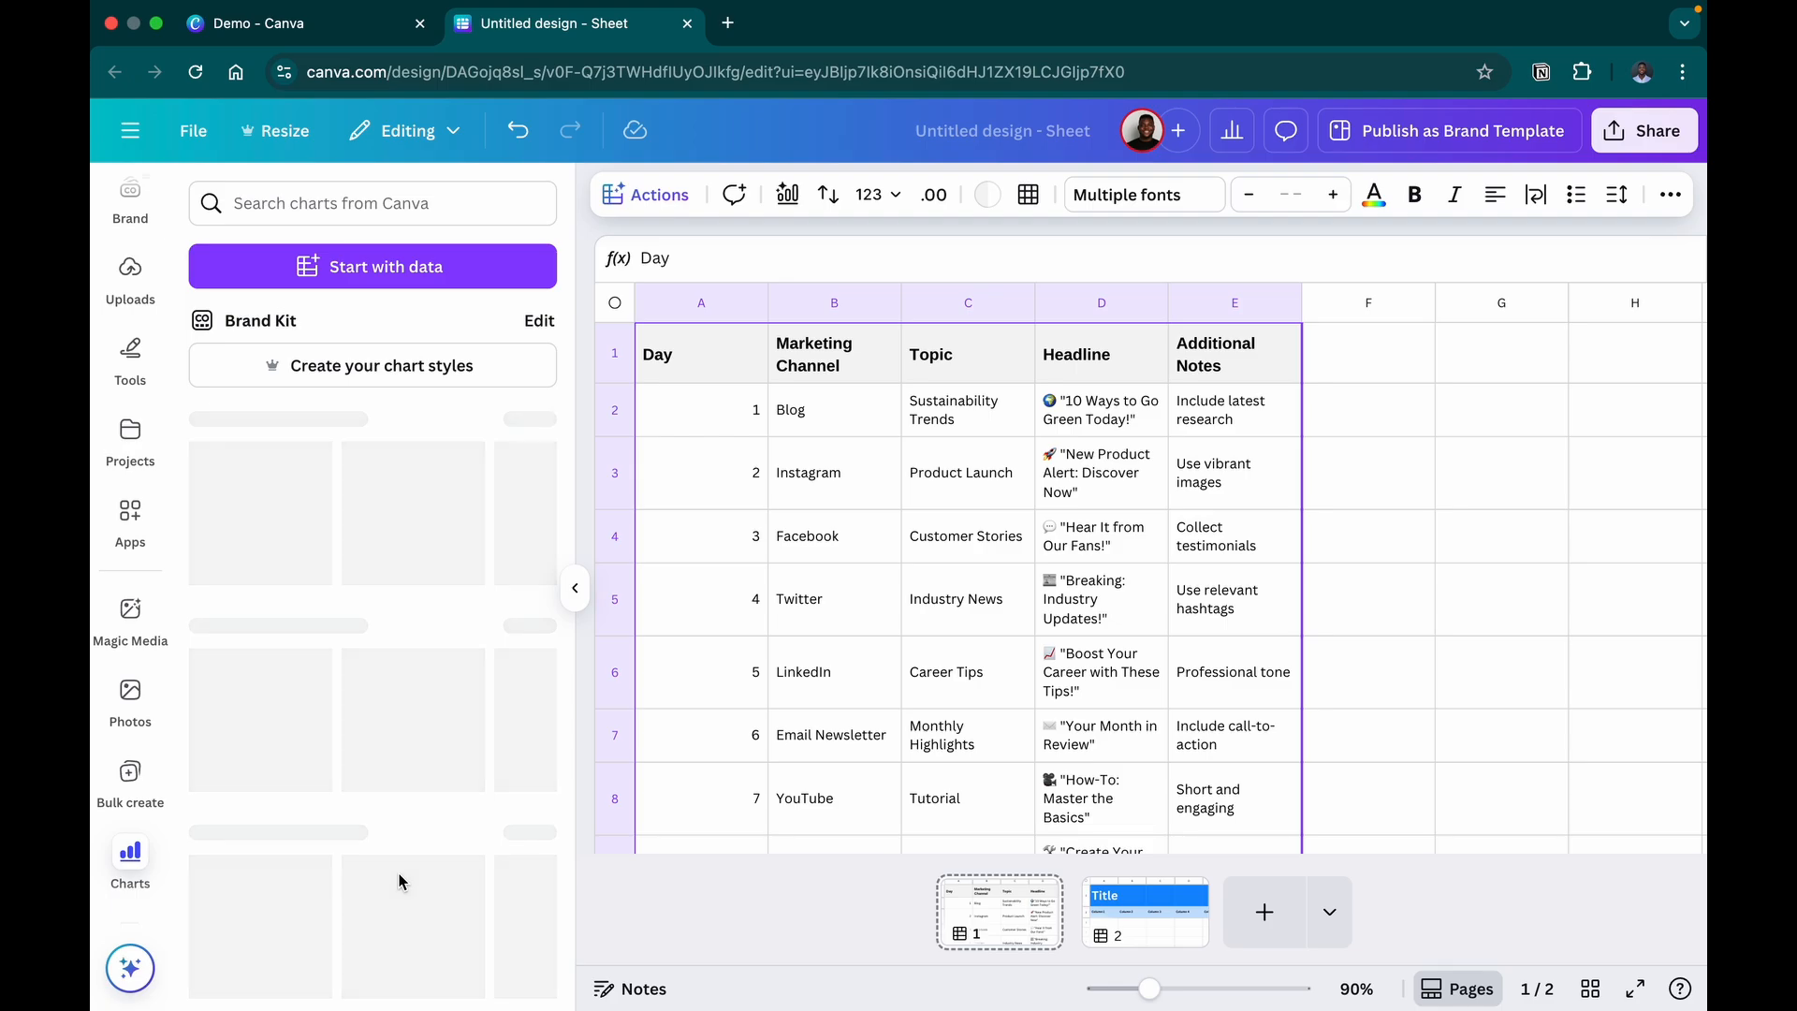
{"action": "scroll", "coordinate": [423, 707], "scroll_direction": "down", "scroll_amount": 6}
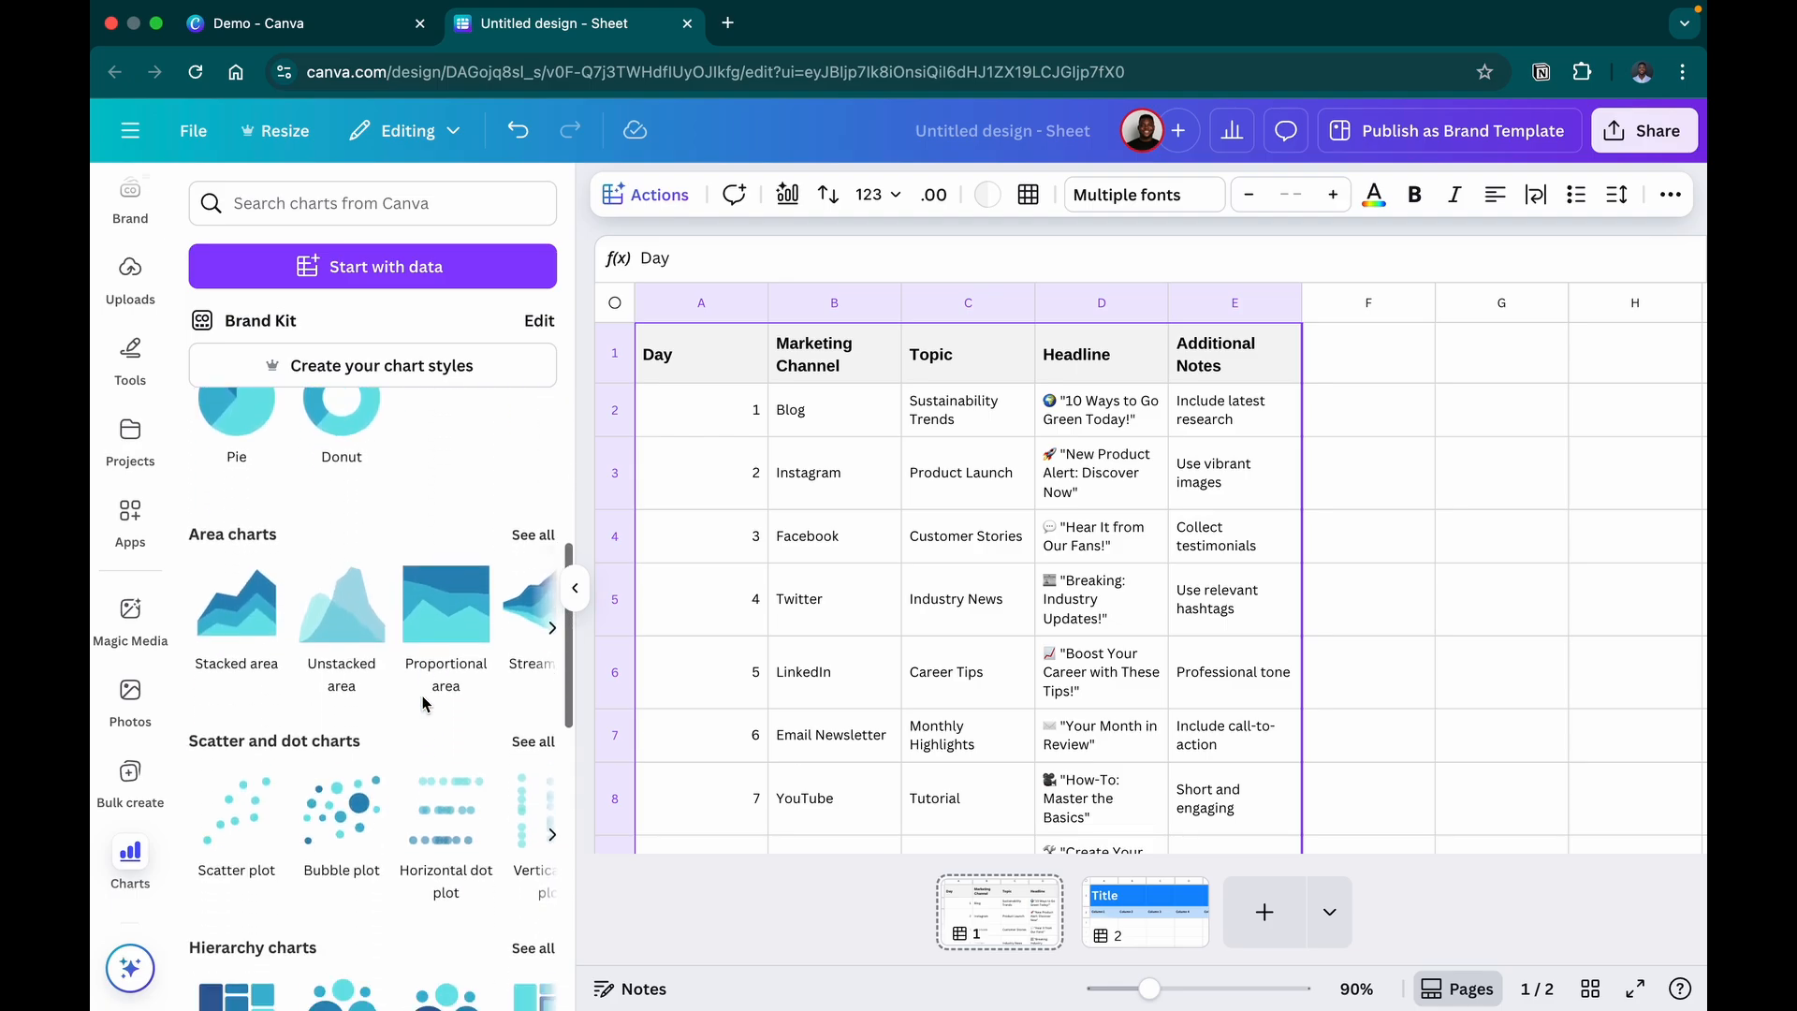
{"action": "scroll", "coordinate": [423, 704], "scroll_direction": "down", "scroll_amount": 3}
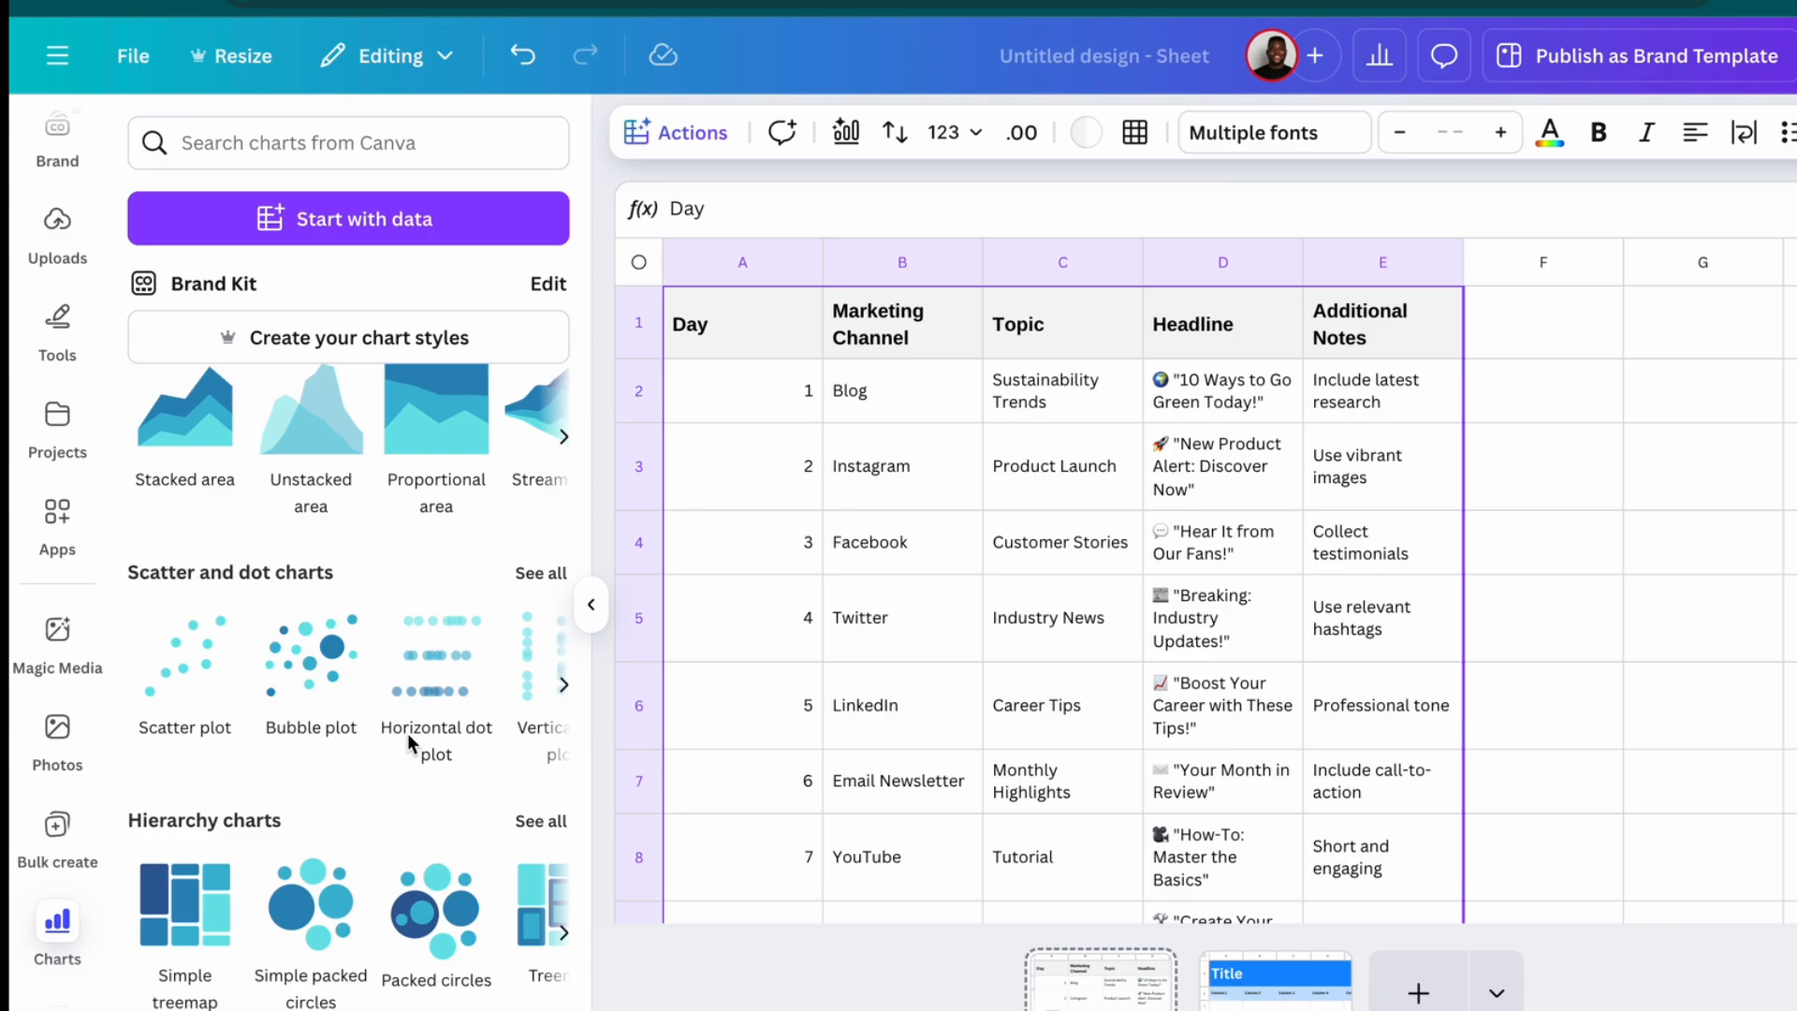
{"action": "scroll", "coordinate": [407, 733], "scroll_direction": "down", "scroll_amount": 5}
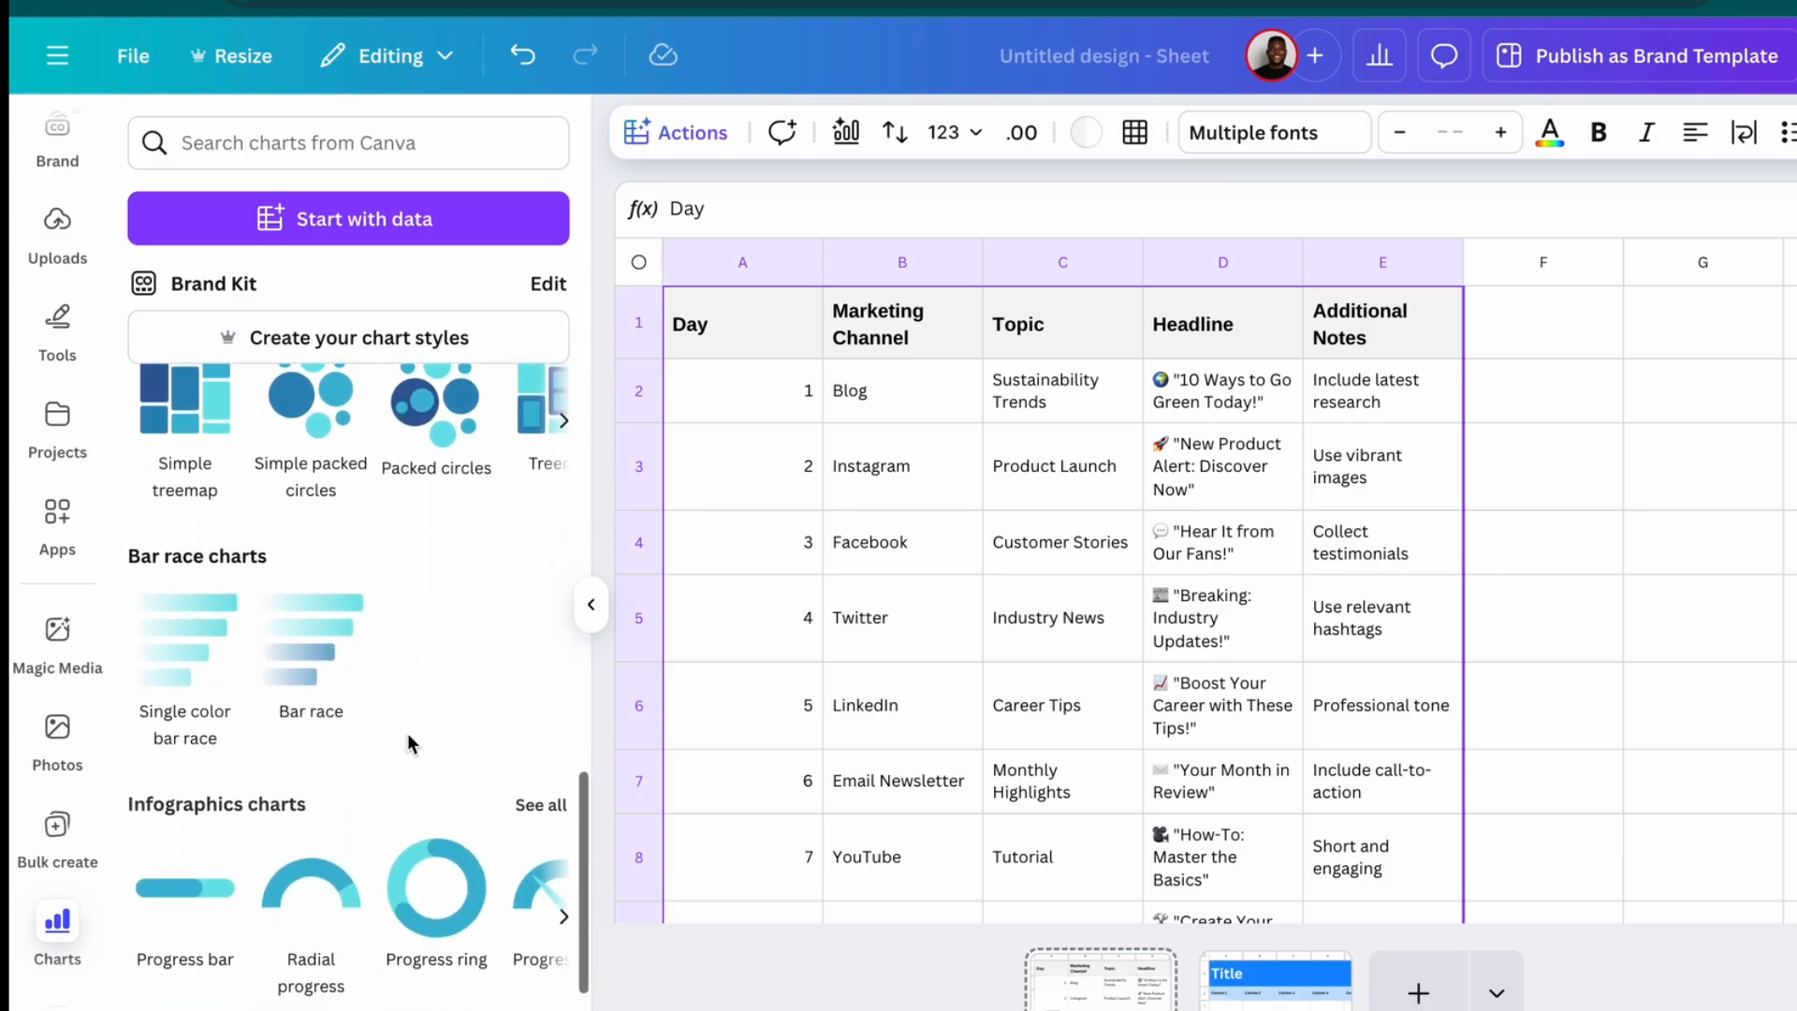
{"action": "scroll", "coordinate": [407, 732], "scroll_direction": "down", "scroll_amount": 4}
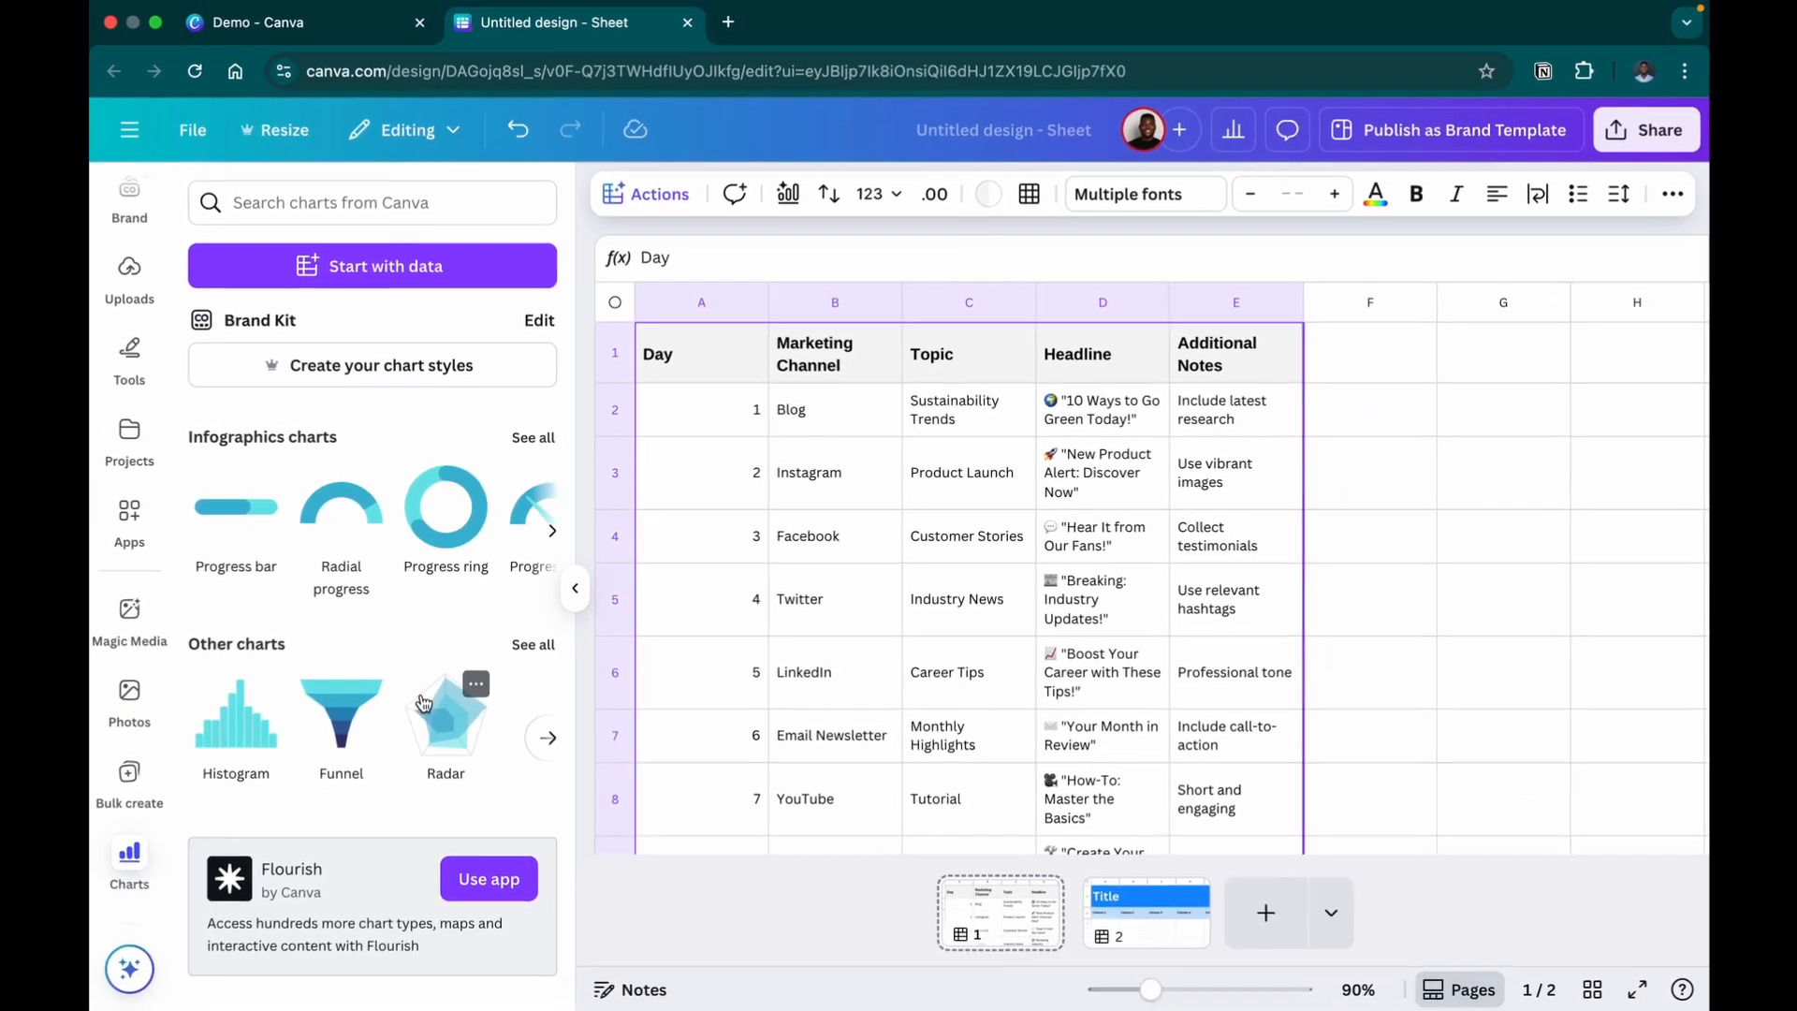
{"action": "scroll", "coordinate": [410, 742], "scroll_direction": "up", "scroll_amount": 10}
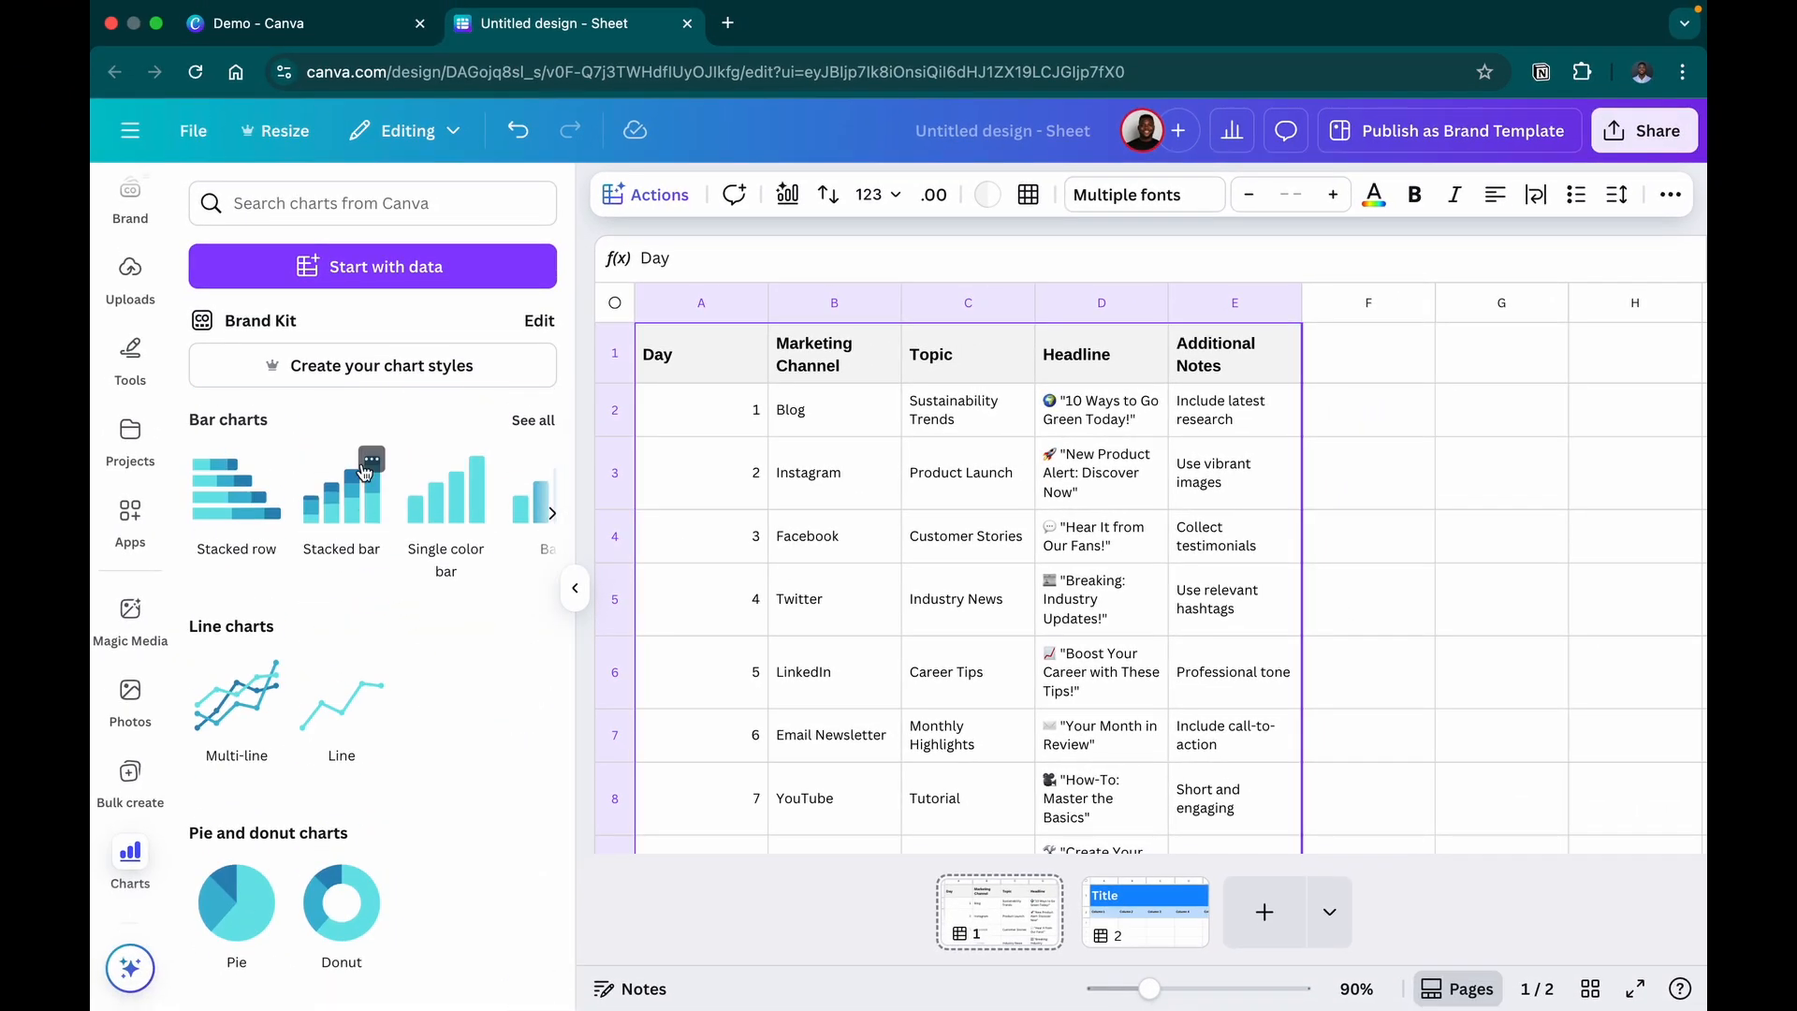
{"action": "left_click", "coordinate": [471, 513]}
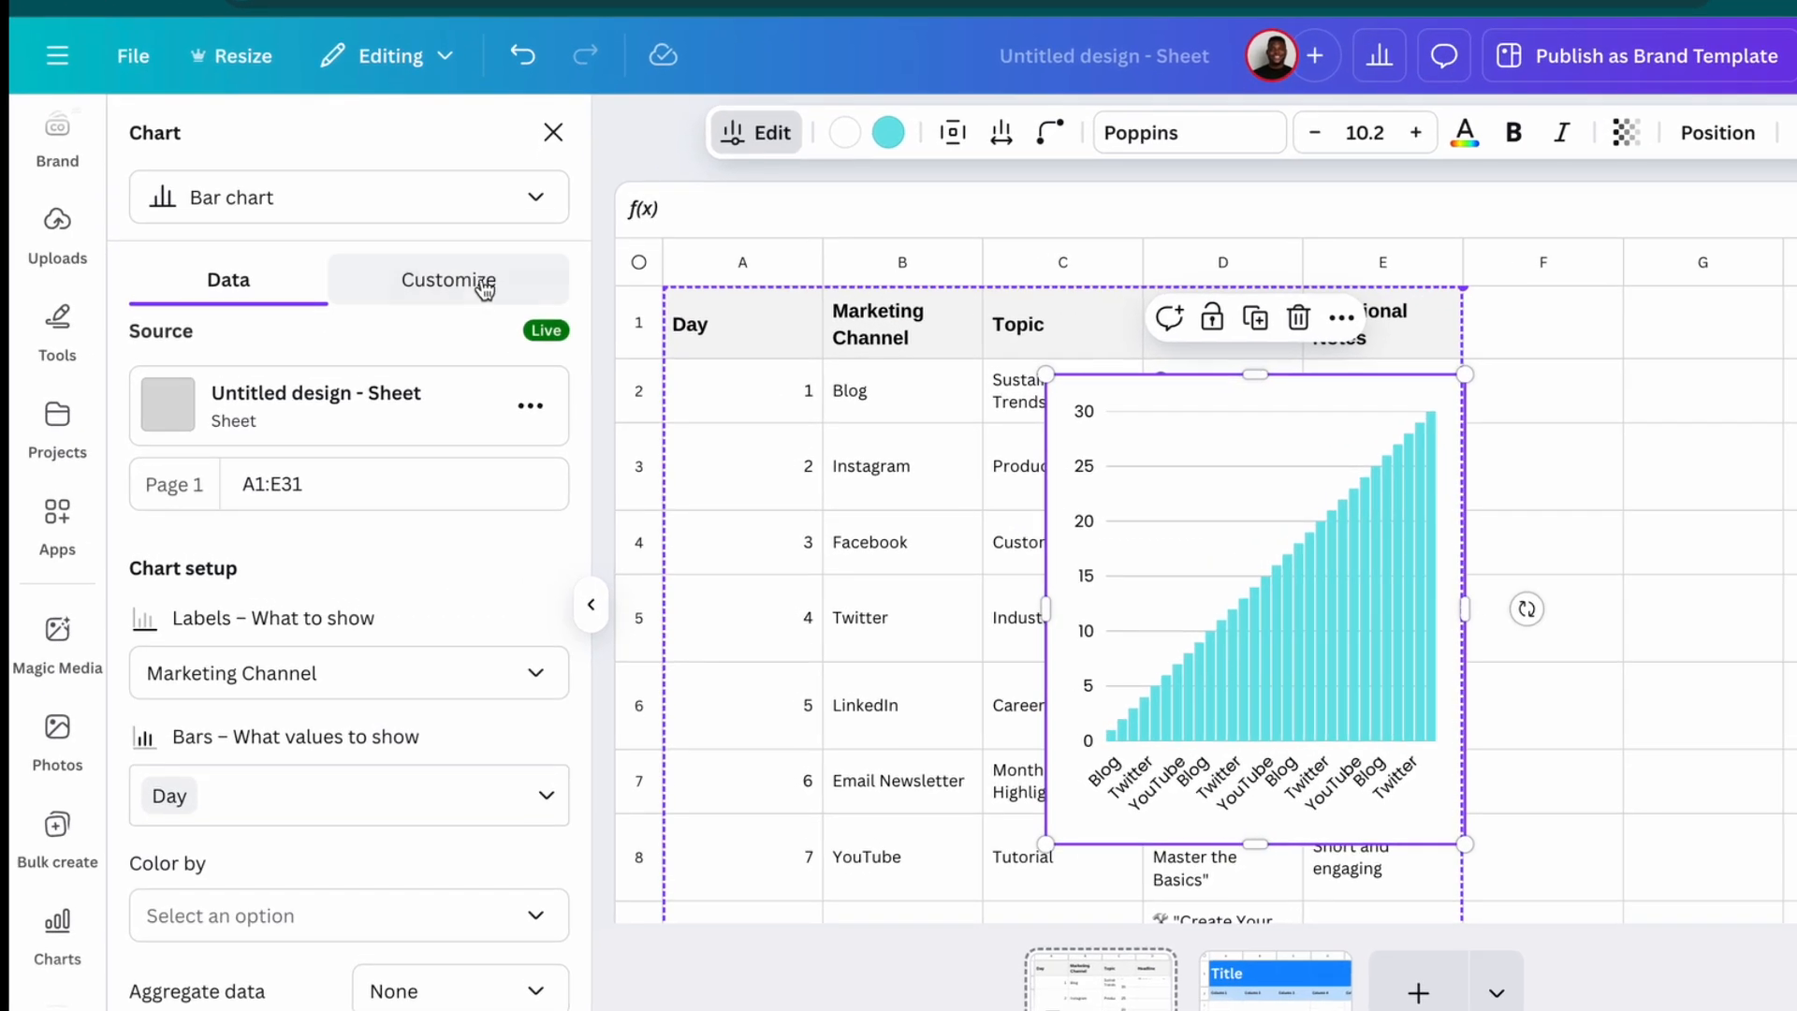
Review the bar chart's customization options, recolor its bars light blue and set the column spacing to 50
{"action": "left_click", "coordinate": [480, 329]}
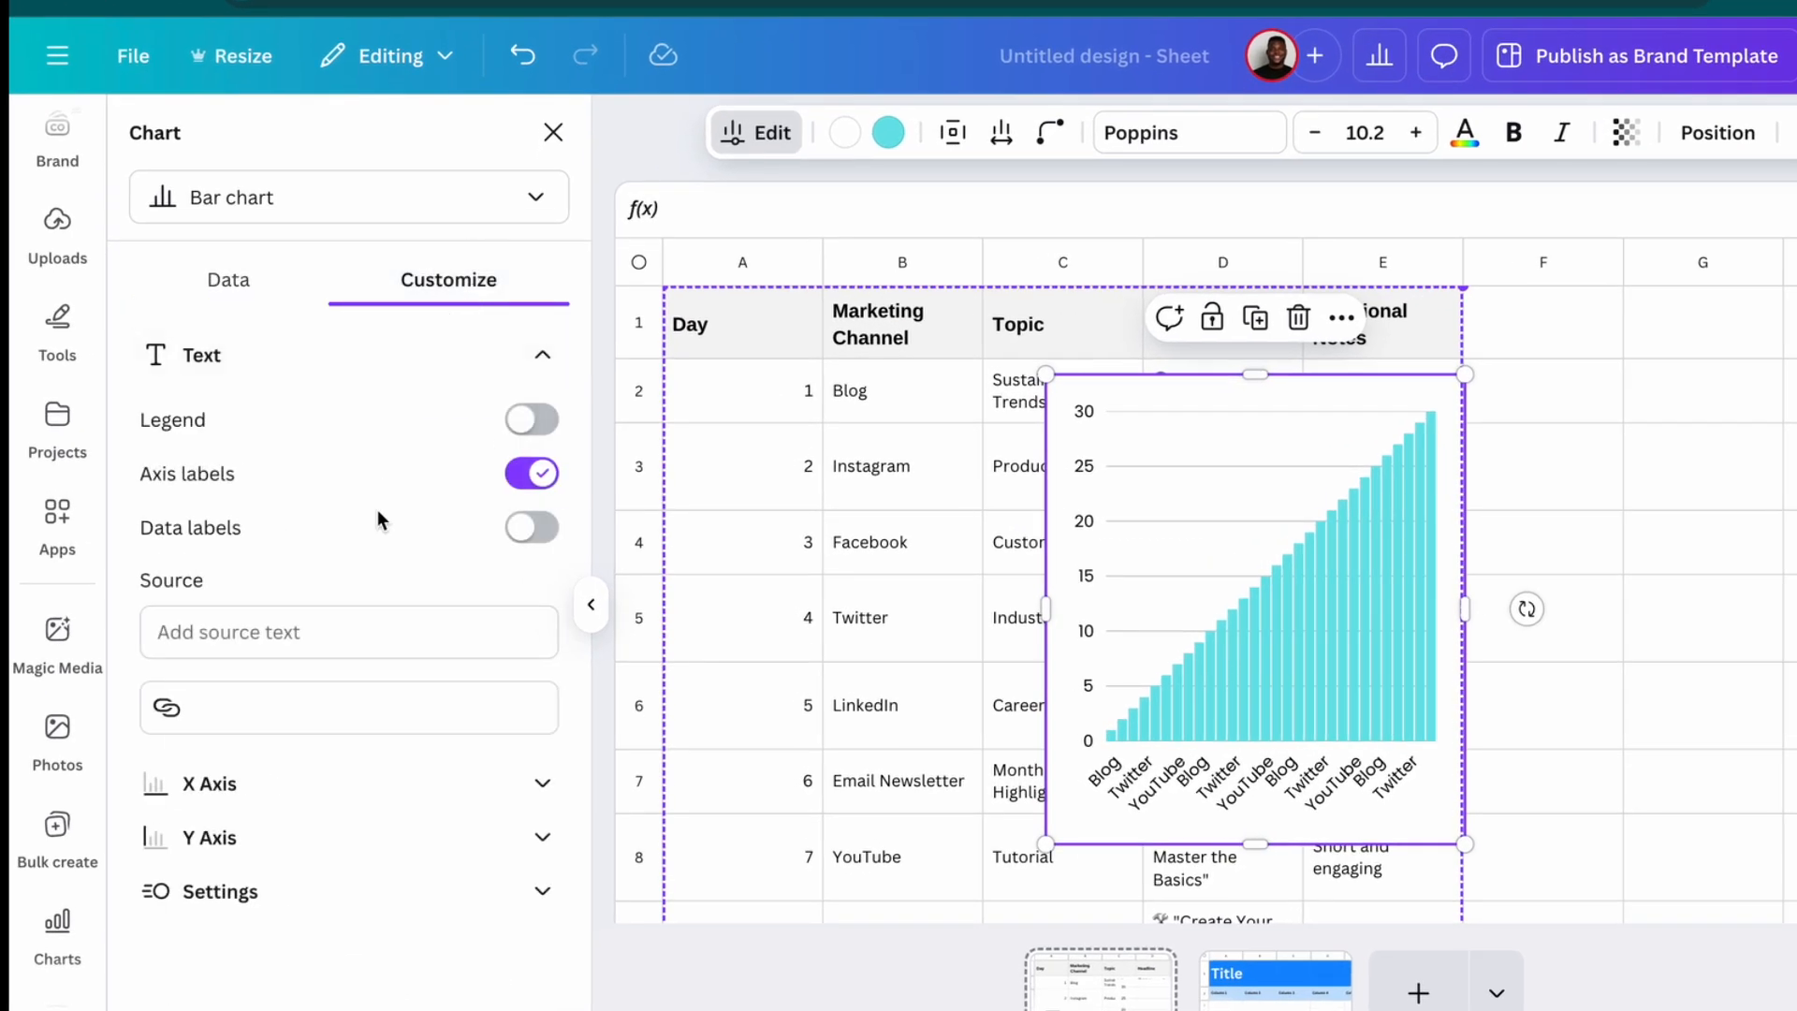
{"action": "left_click", "coordinate": [245, 298]}
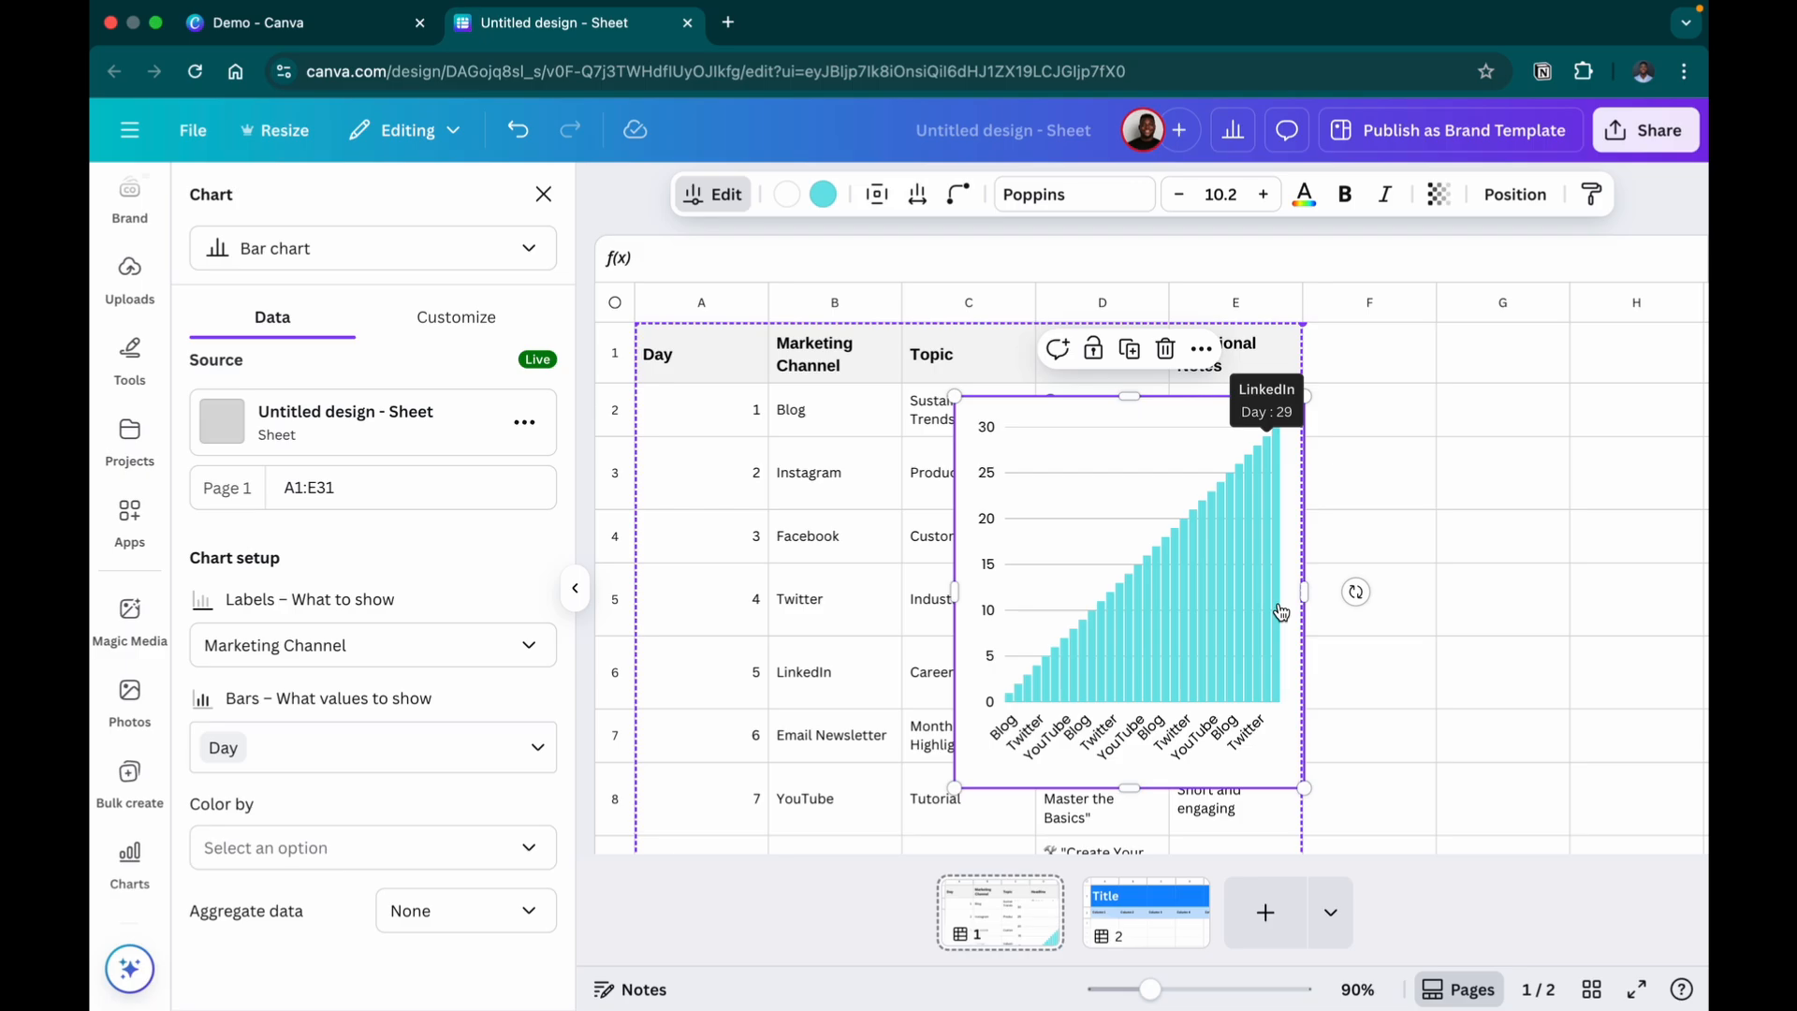
{"action": "left_click", "coordinate": [825, 194]}
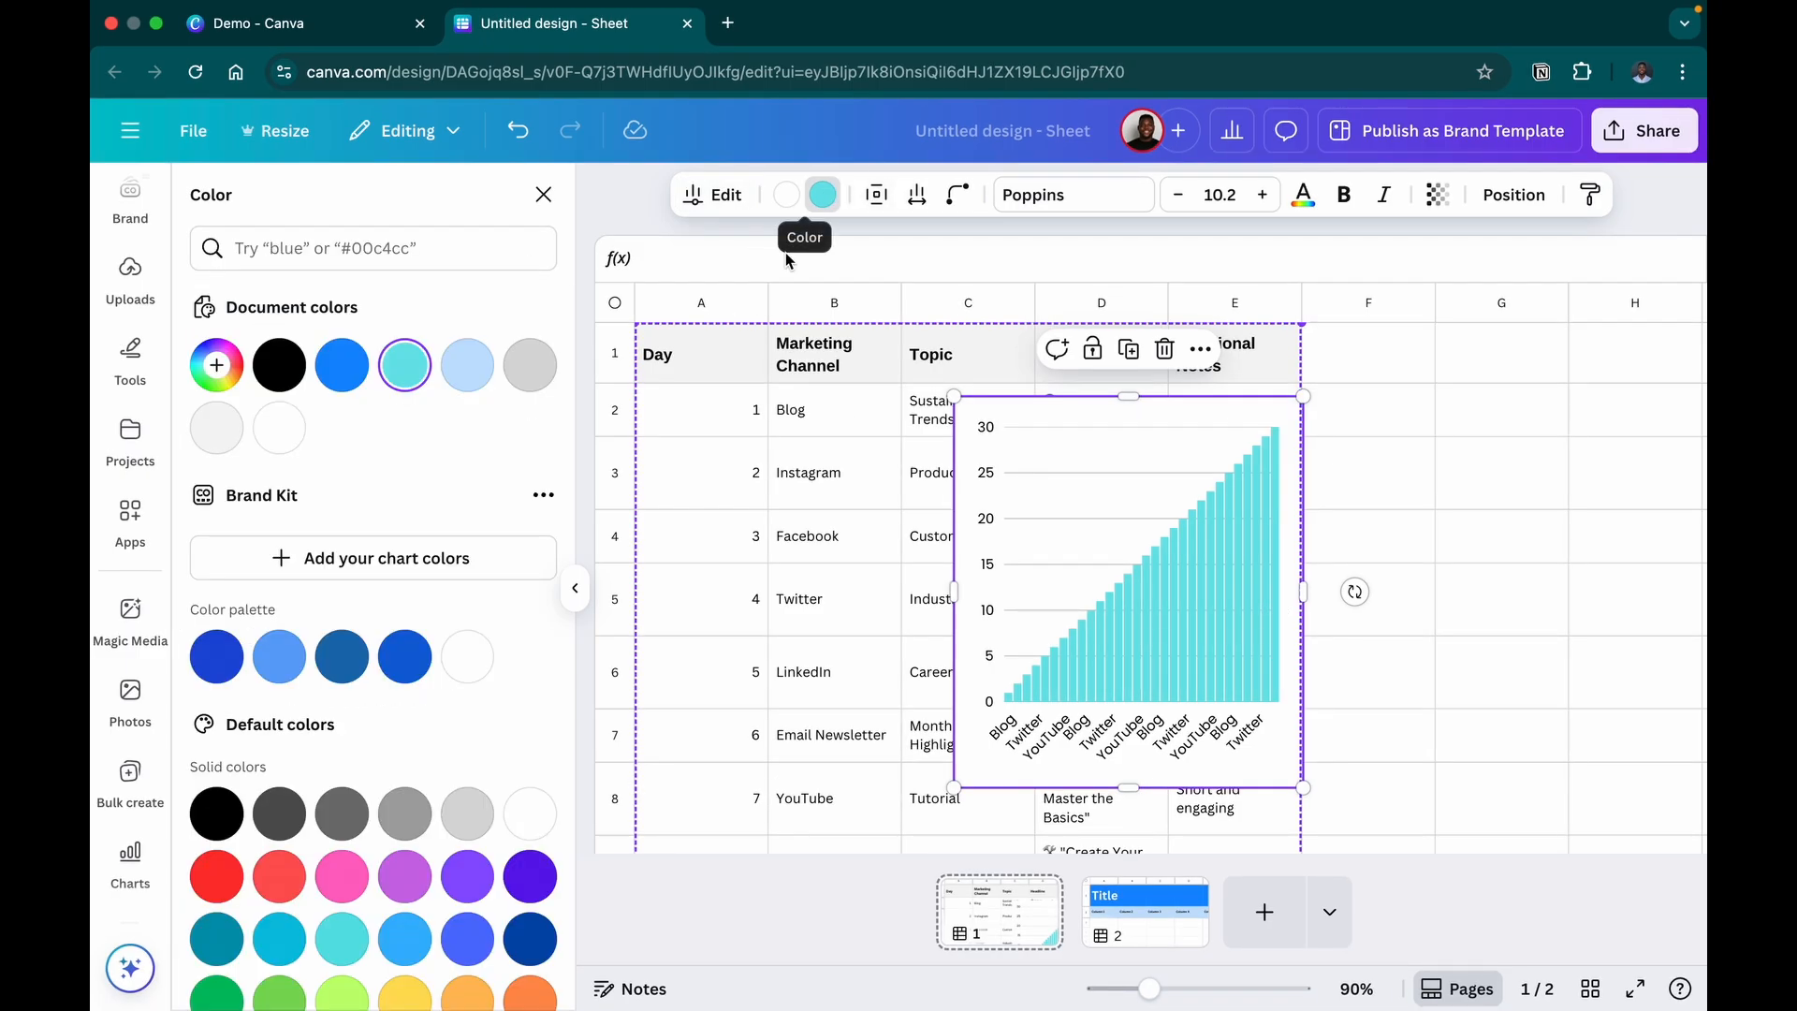
{"action": "left_click", "coordinate": [467, 365]}
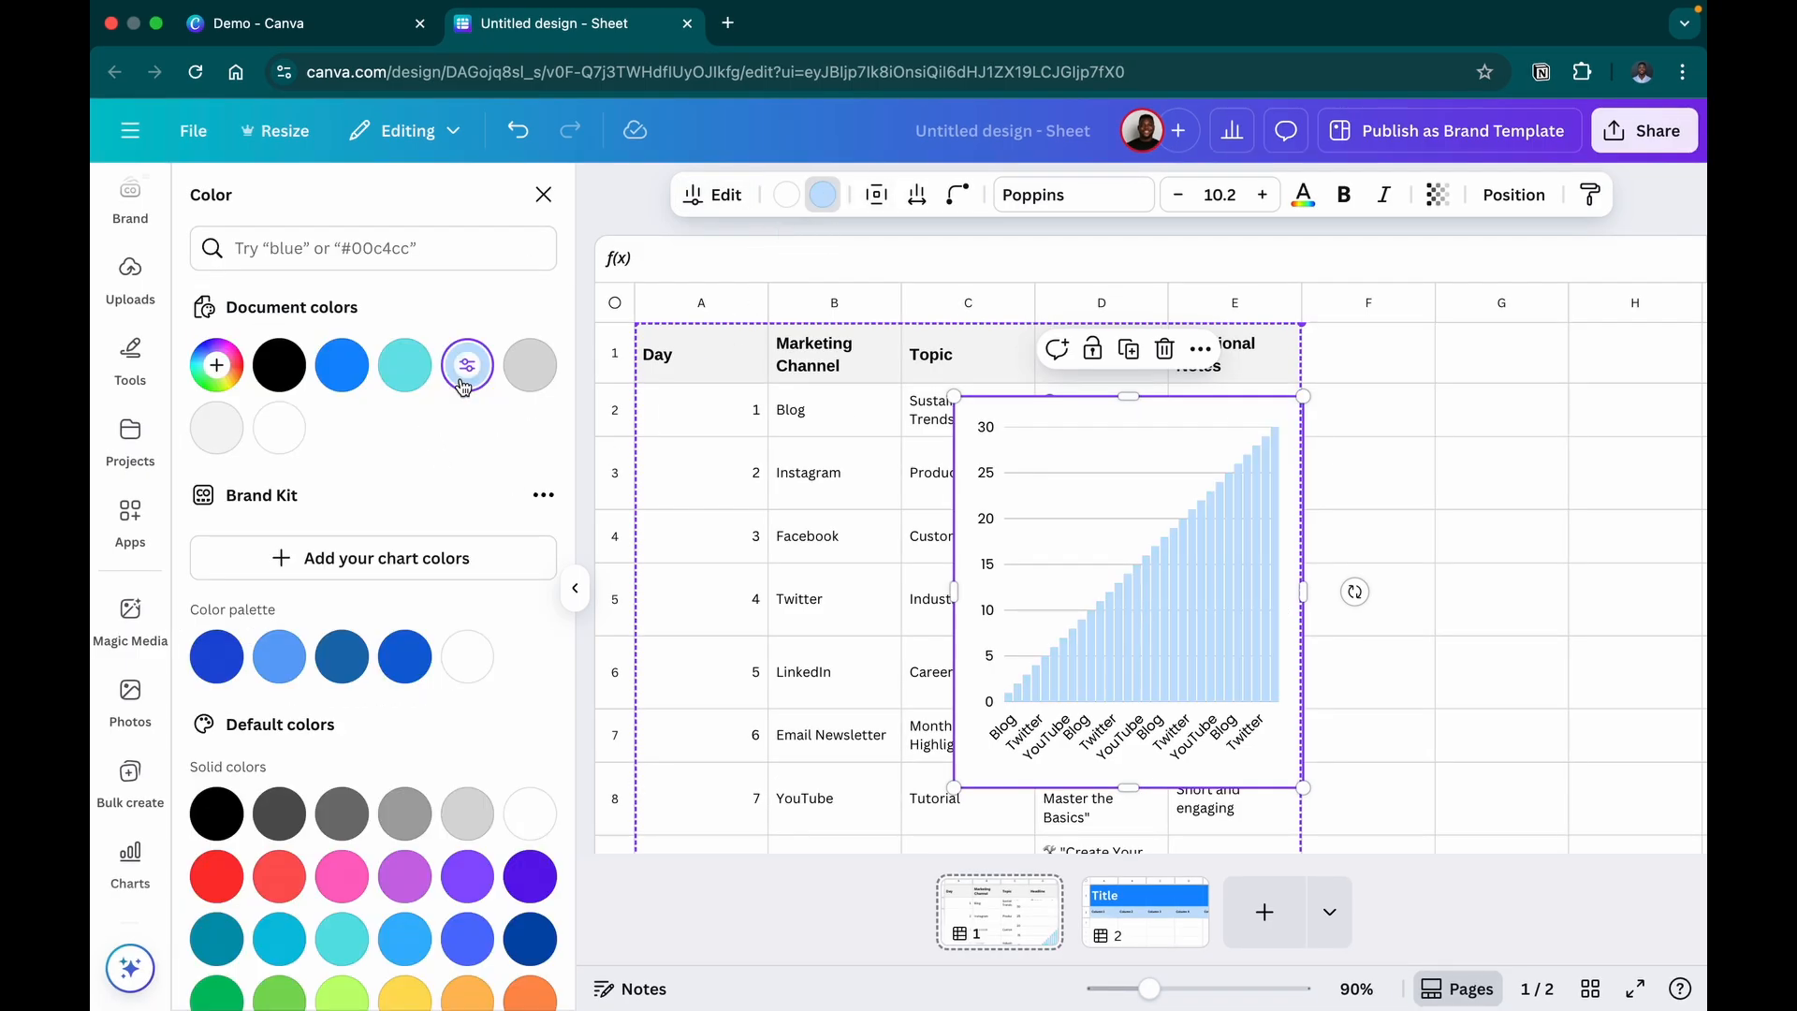
{"action": "left_click", "coordinate": [923, 204]}
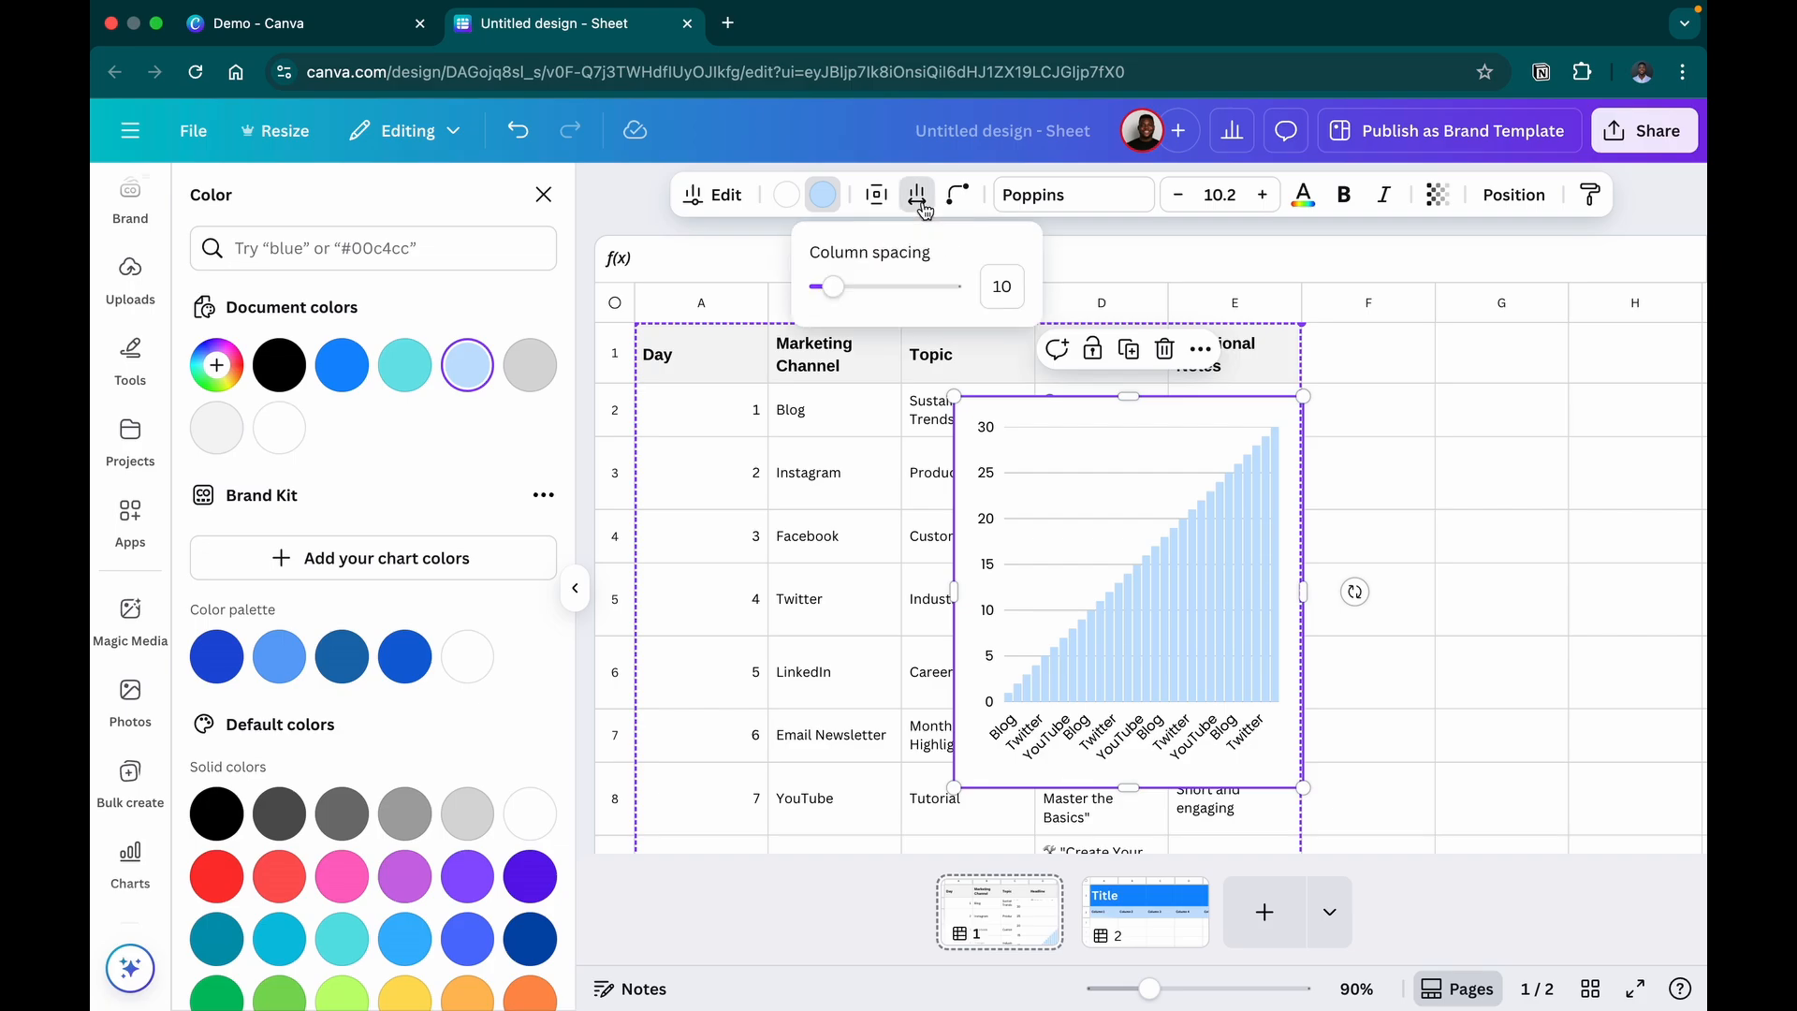
{"action": "left_click_drag", "start_coordinate": [832, 287], "coordinate": [886, 286]}
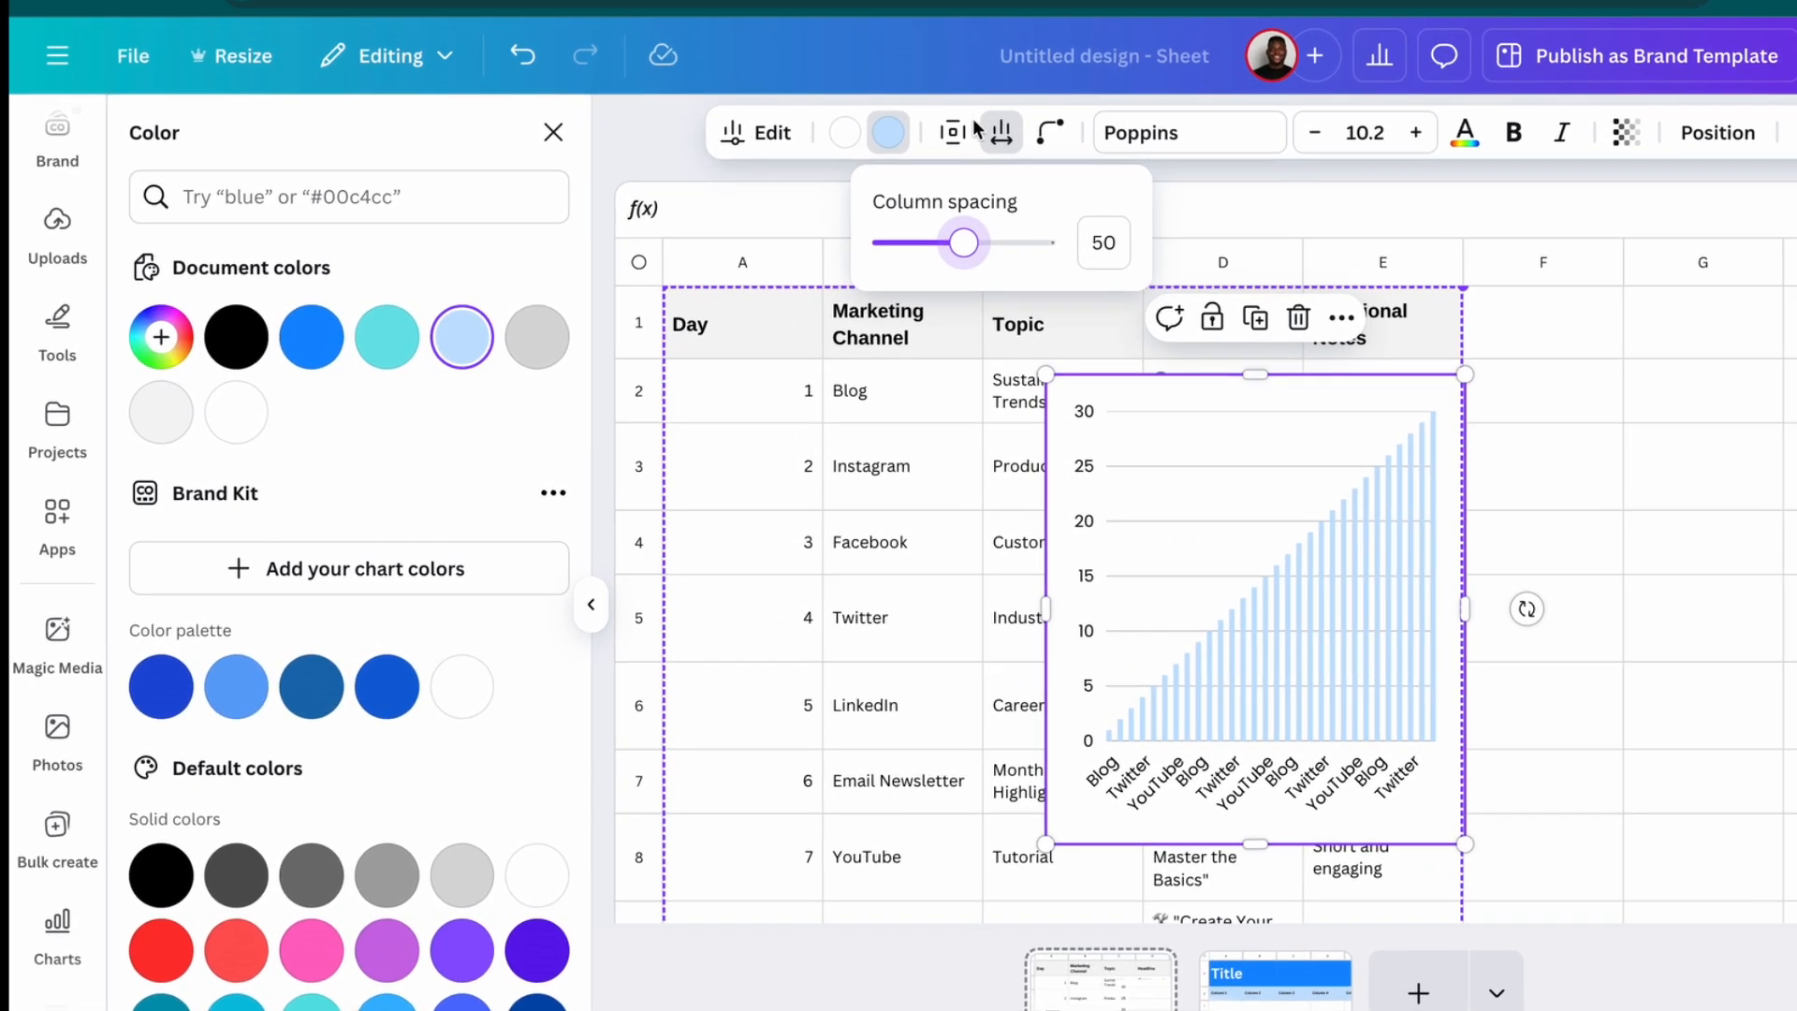
Examine the bar chart's padding, font, text color and position settings
{"action": "left_click", "coordinate": [953, 136]}
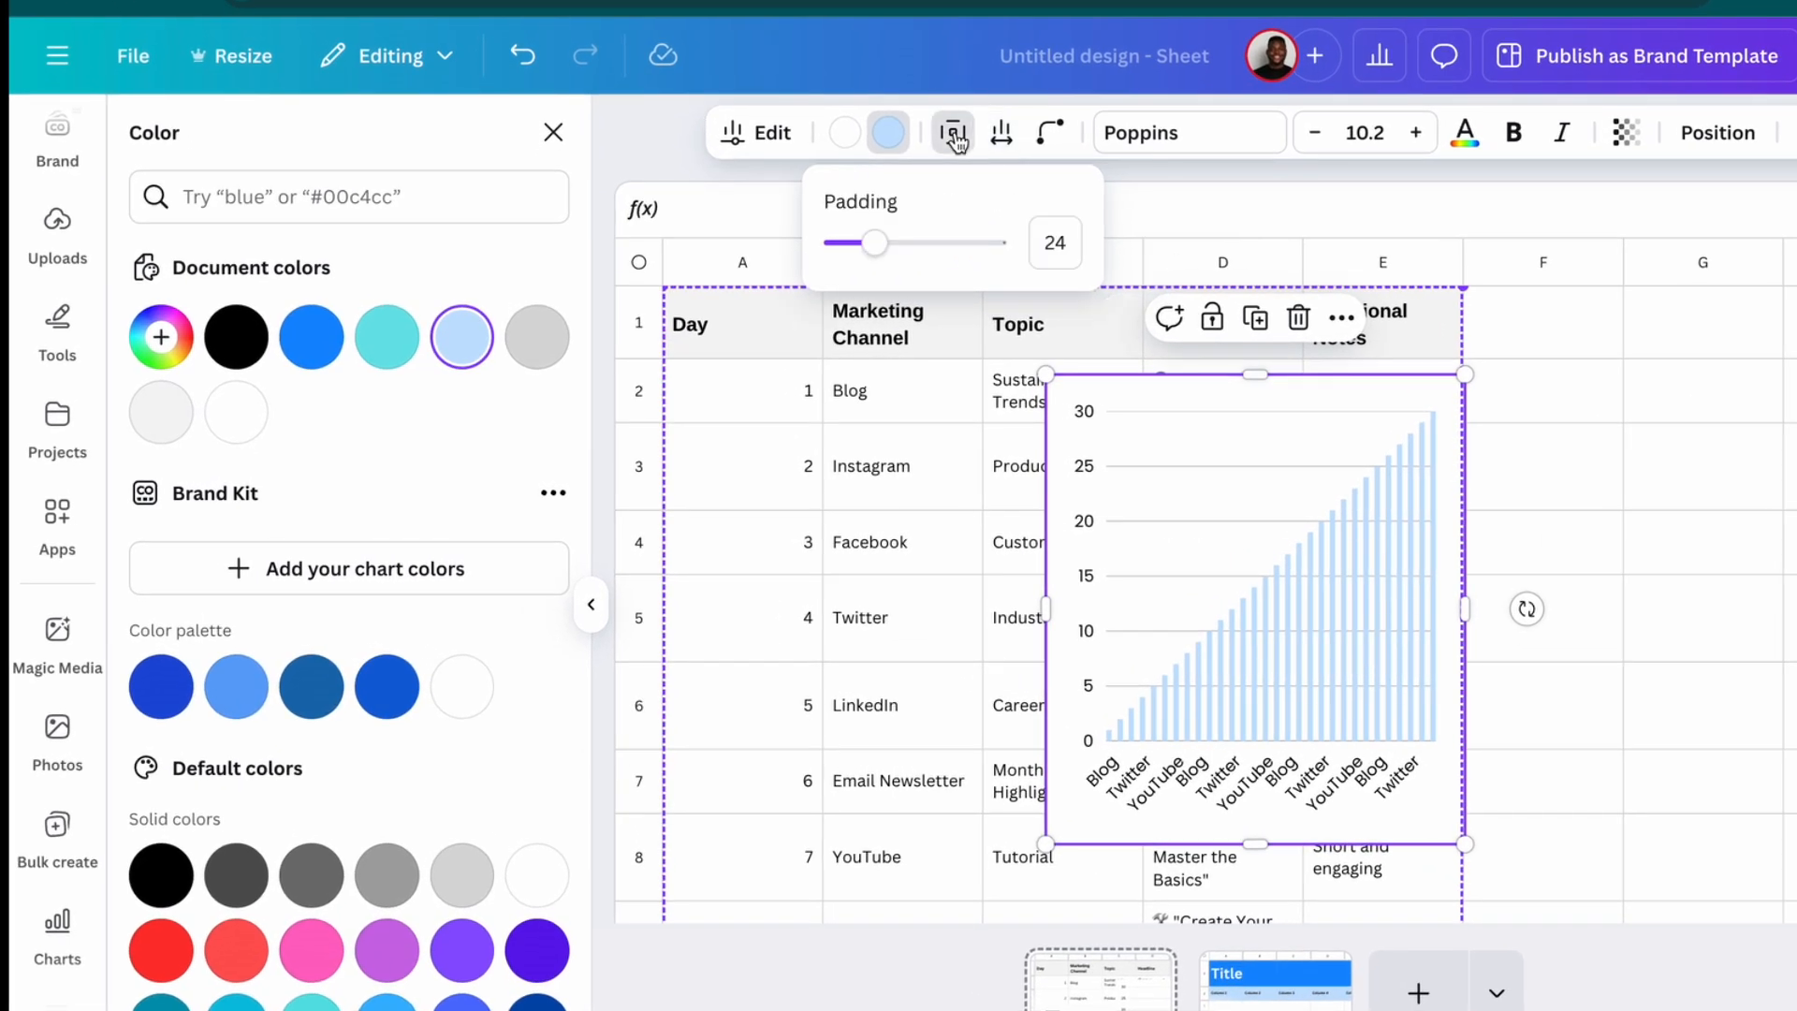
{"action": "left_click", "coordinate": [1208, 155]}
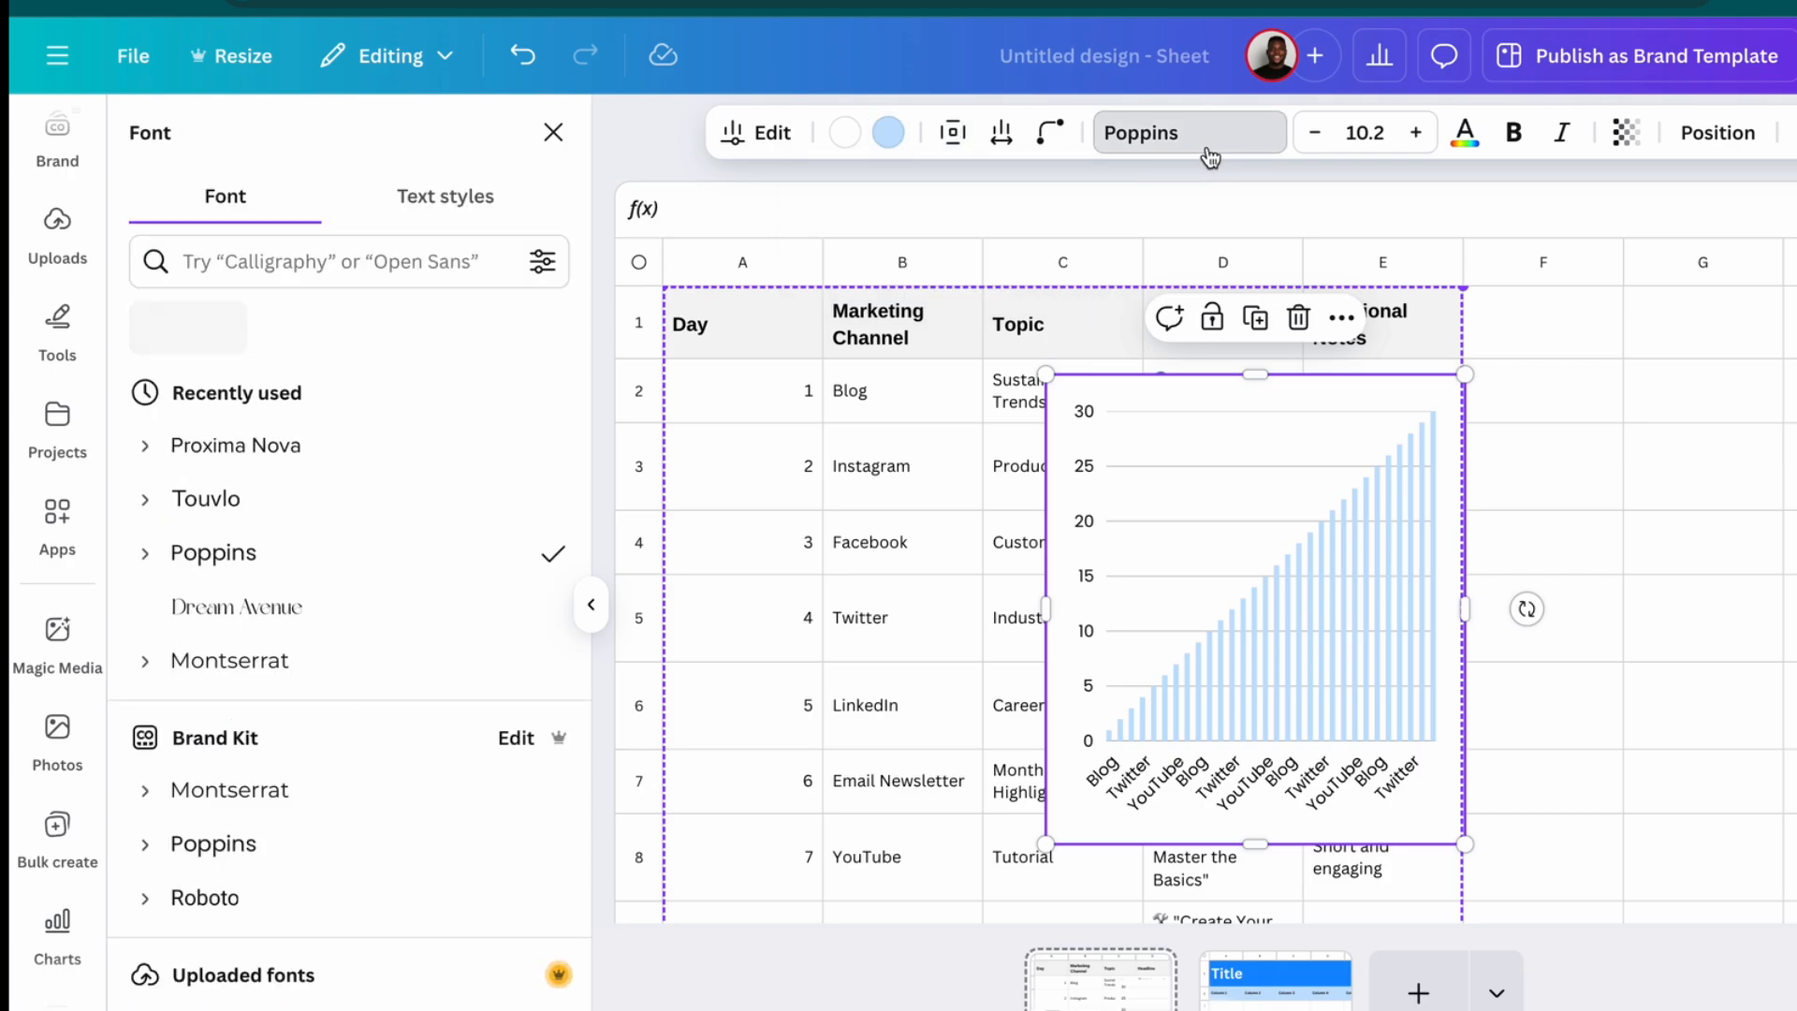
{"action": "left_click", "coordinate": [1467, 139]}
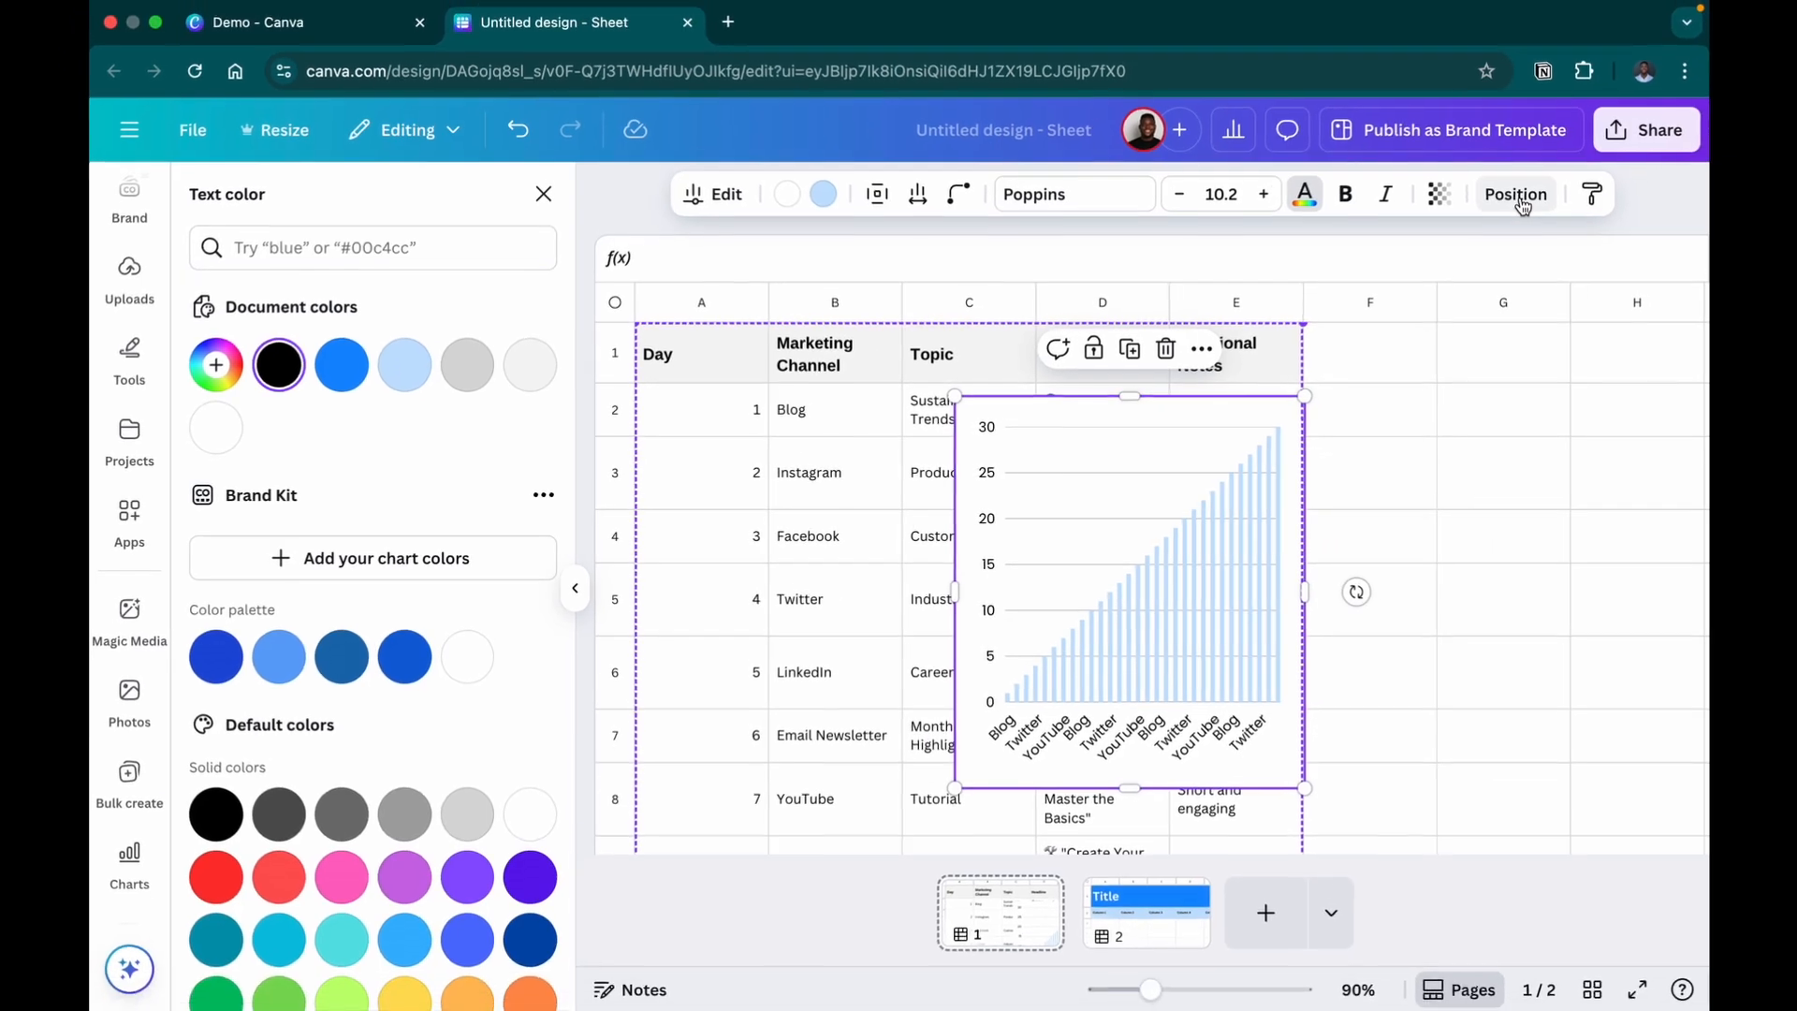
{"action": "left_click", "coordinate": [1718, 132]}
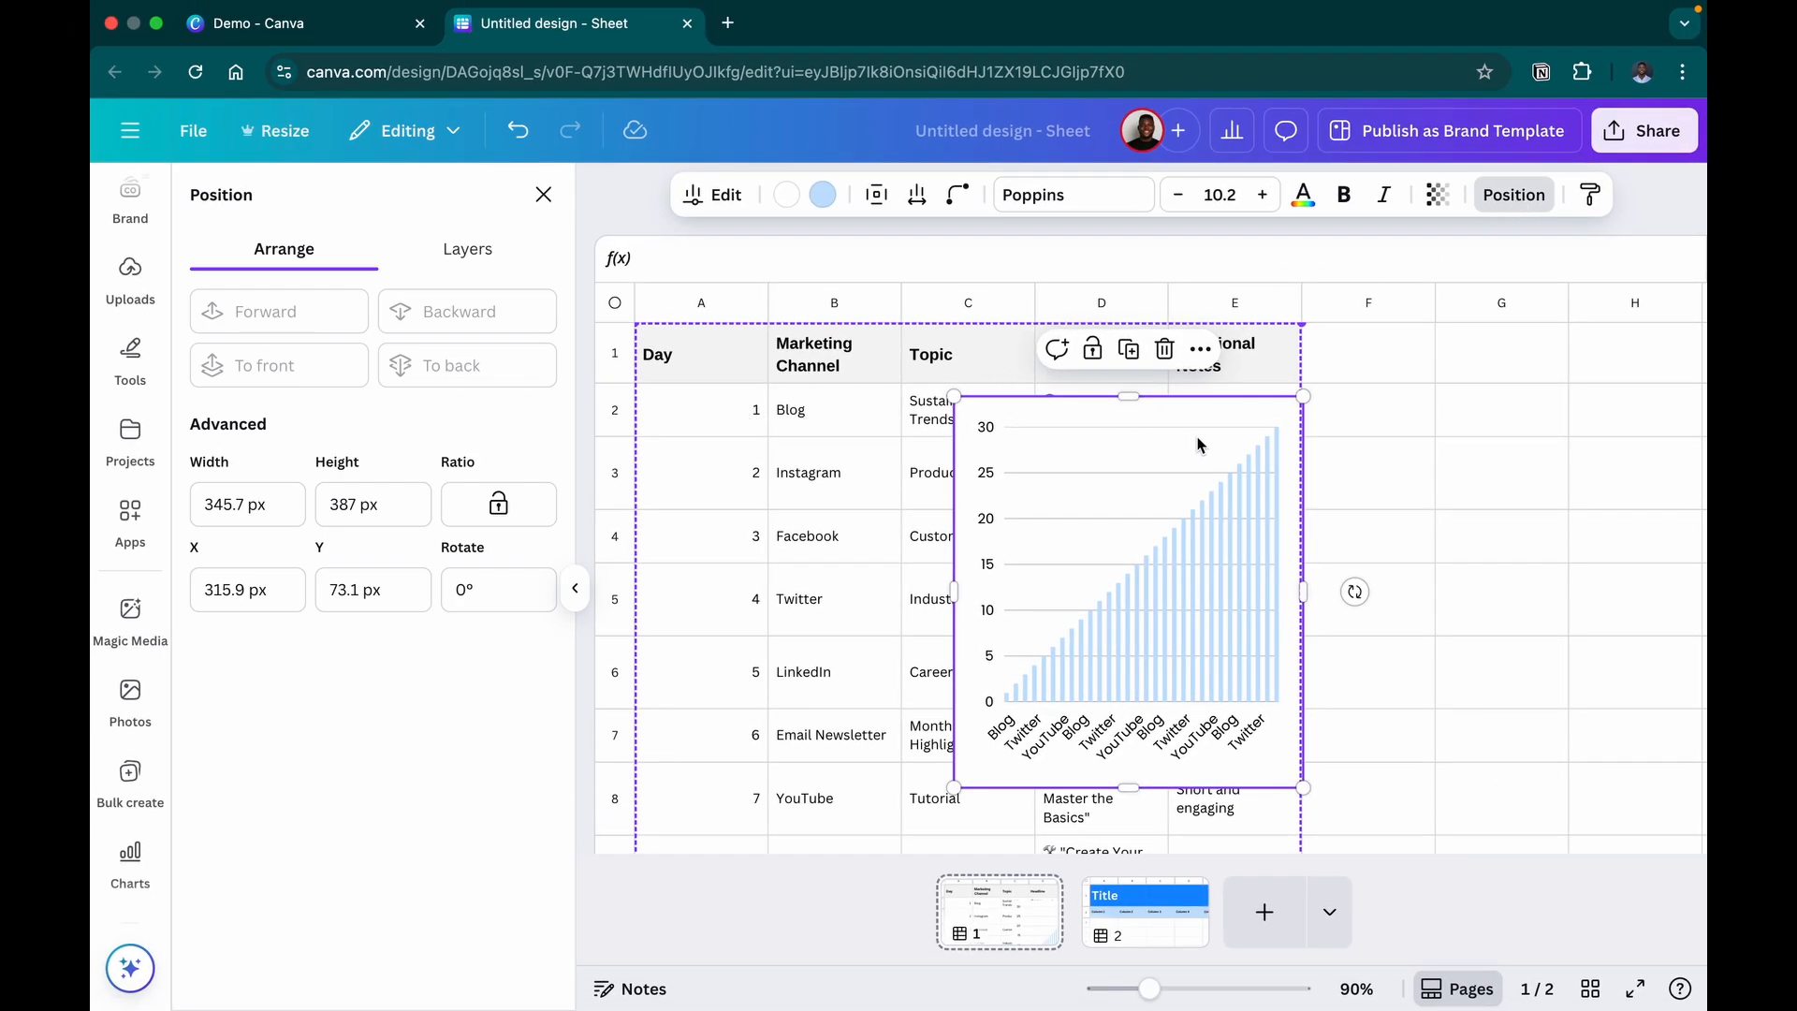
Delete the bar chart from the content calendar sheet
{"action": "left_click", "coordinate": [1402, 404]}
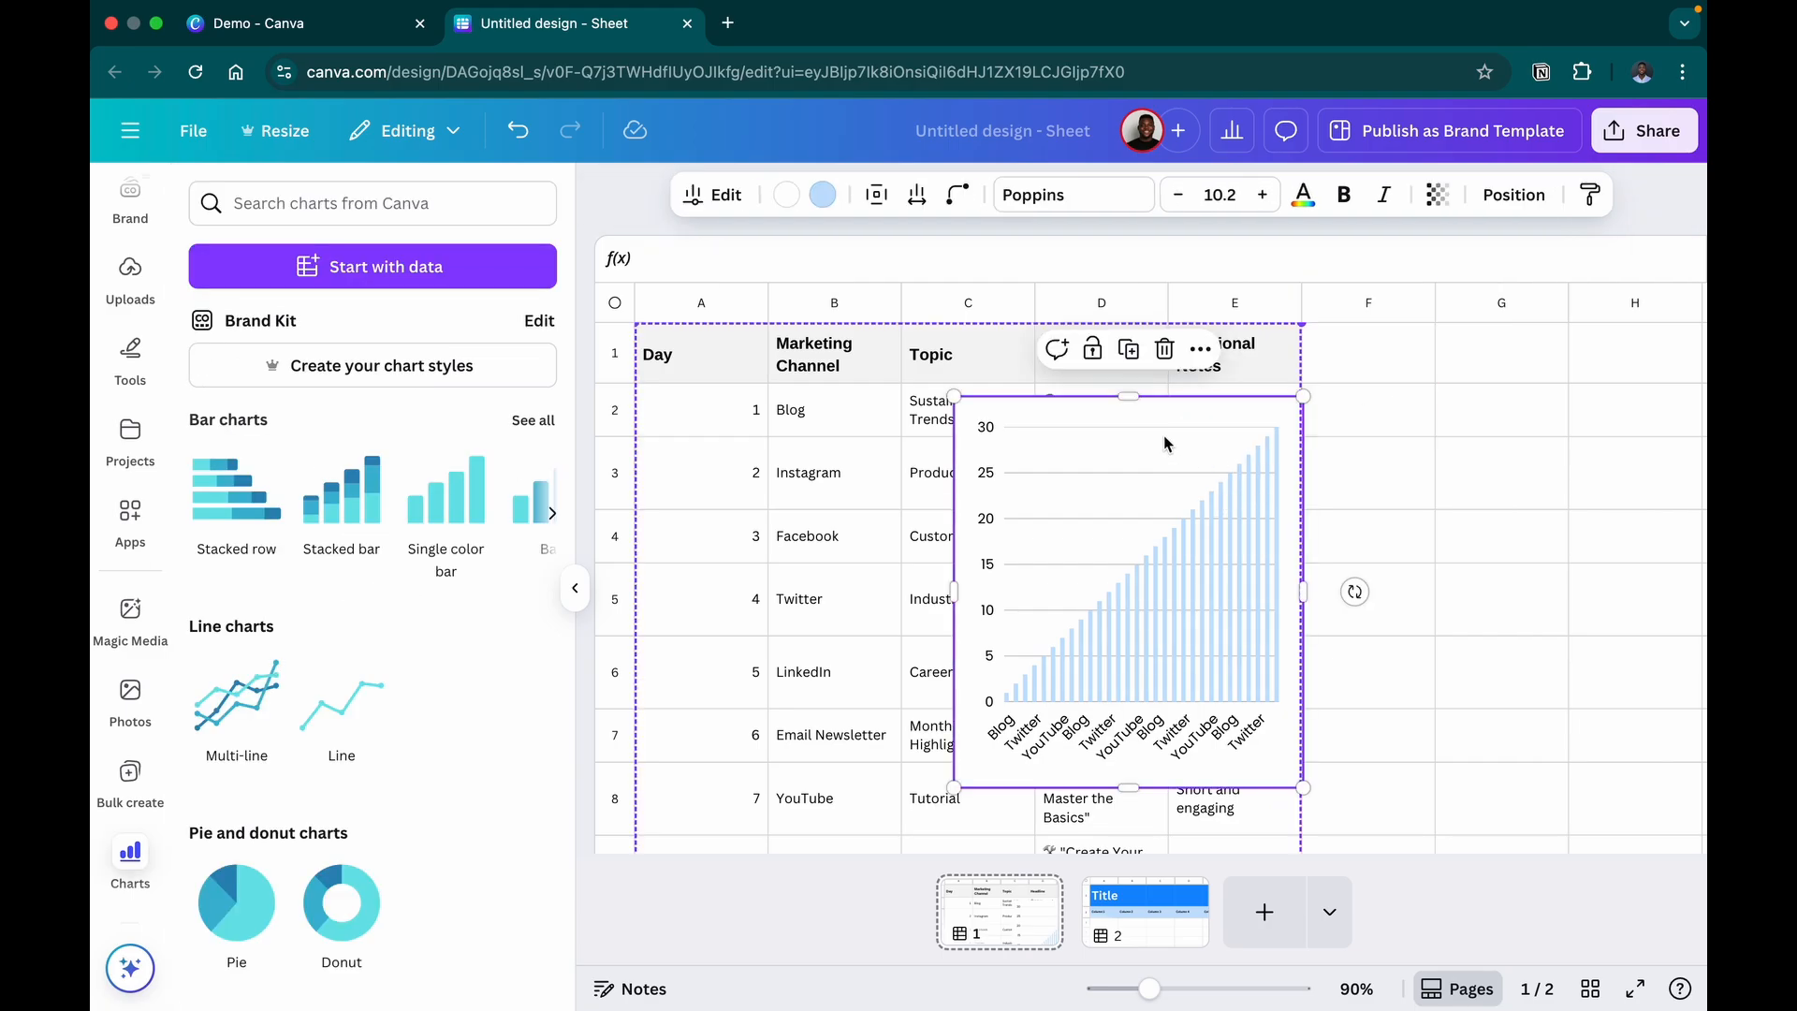
{"action": "key", "text": "Delete"}
{"action": "left_click", "coordinate": [1383, 498]}
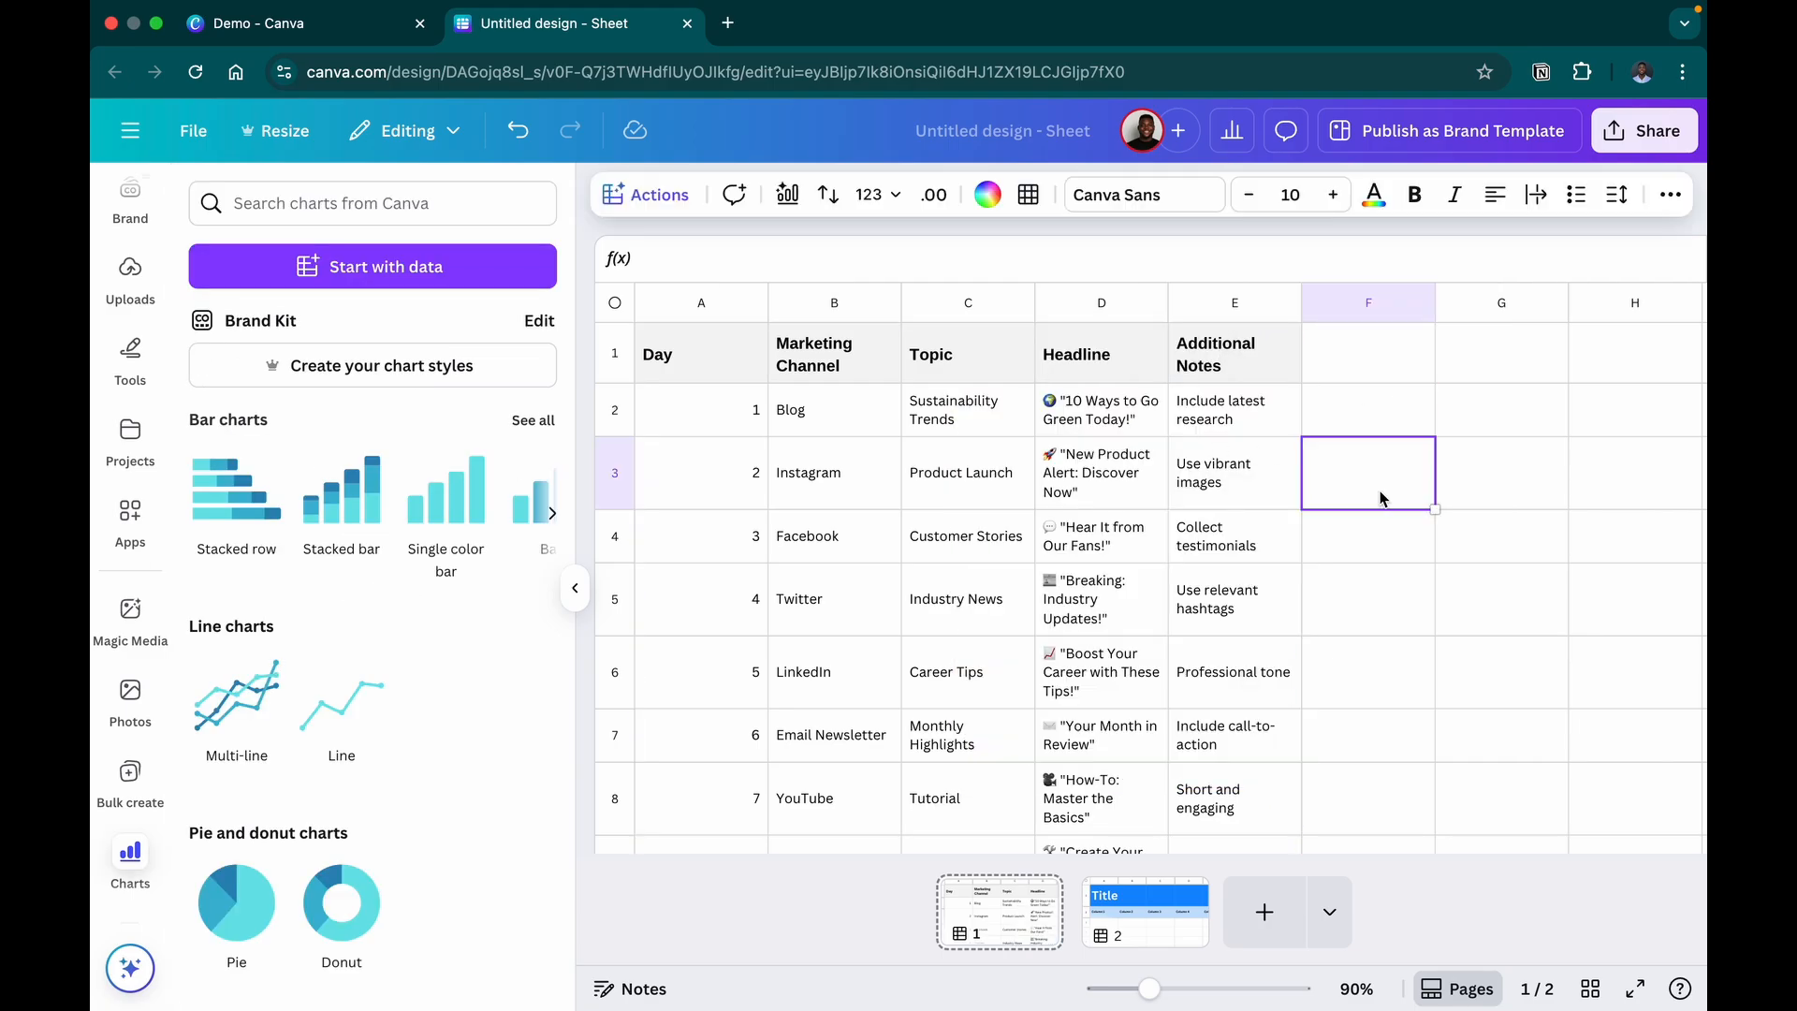
Begin a formula with = in cell F3 to view the suggested functions, and clear the entry
{"action": "double_click", "coordinate": [1373, 482]}
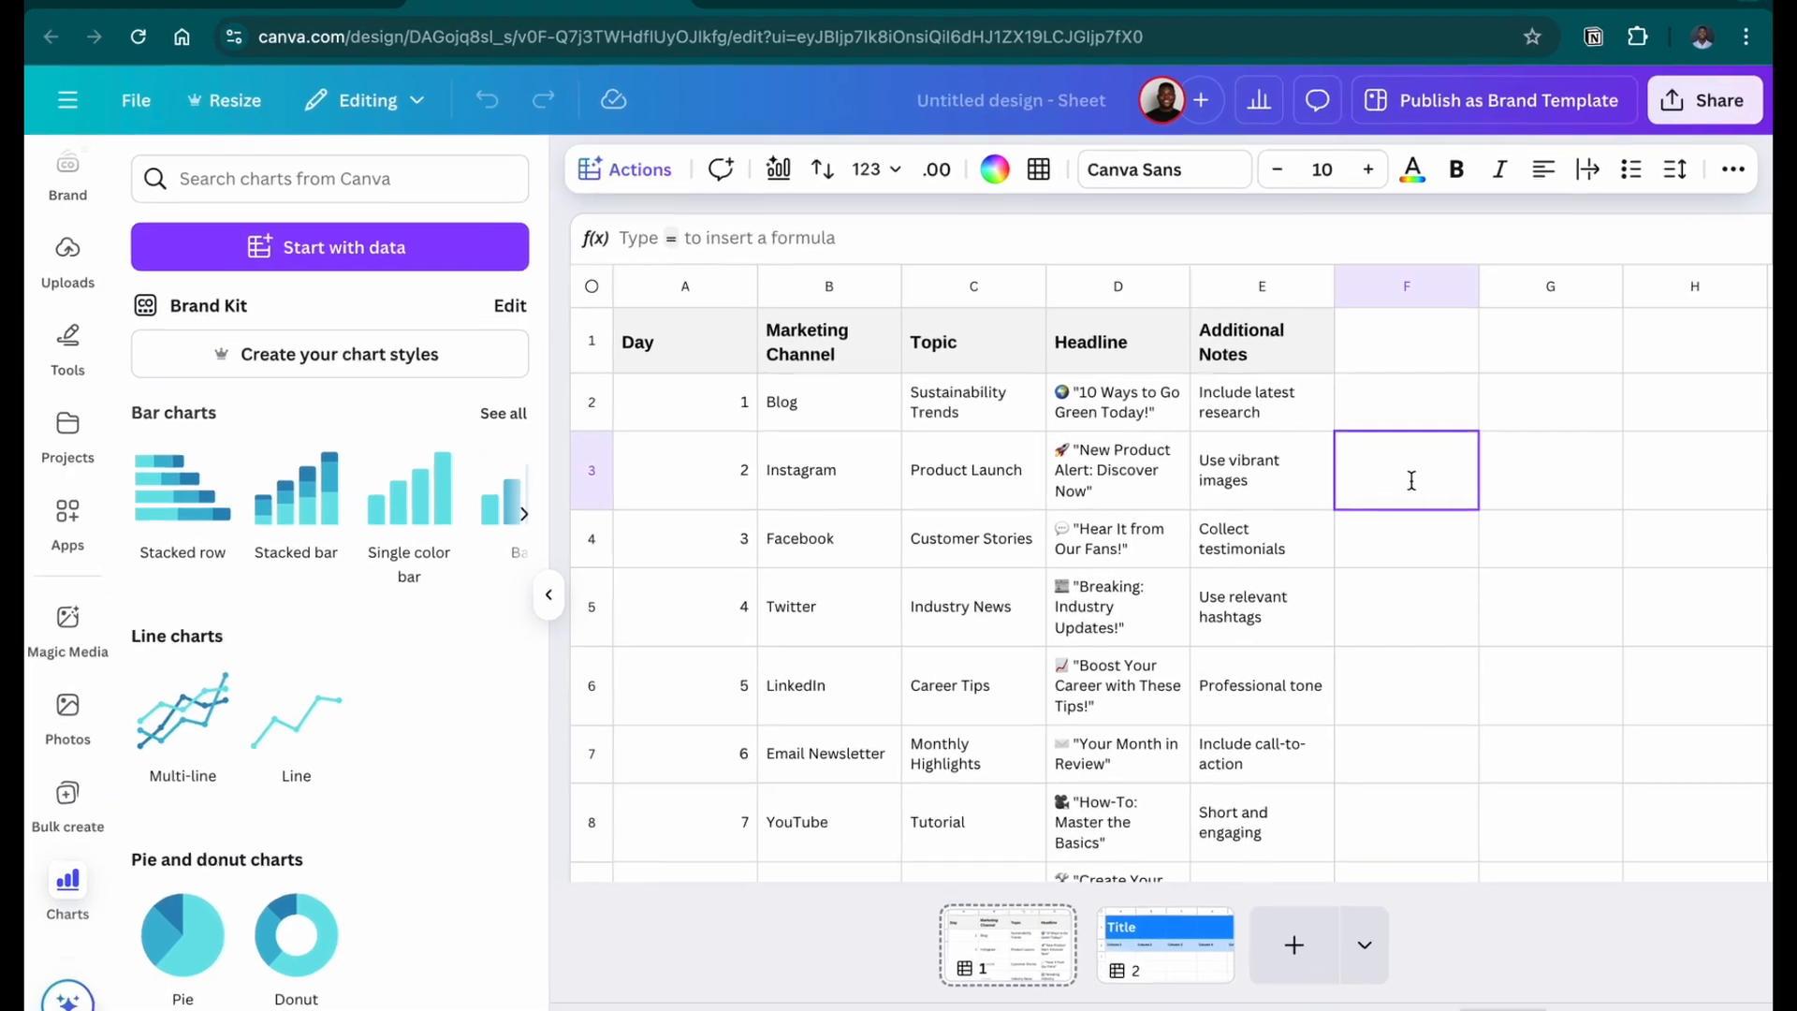
{"action": "type", "text": "="}
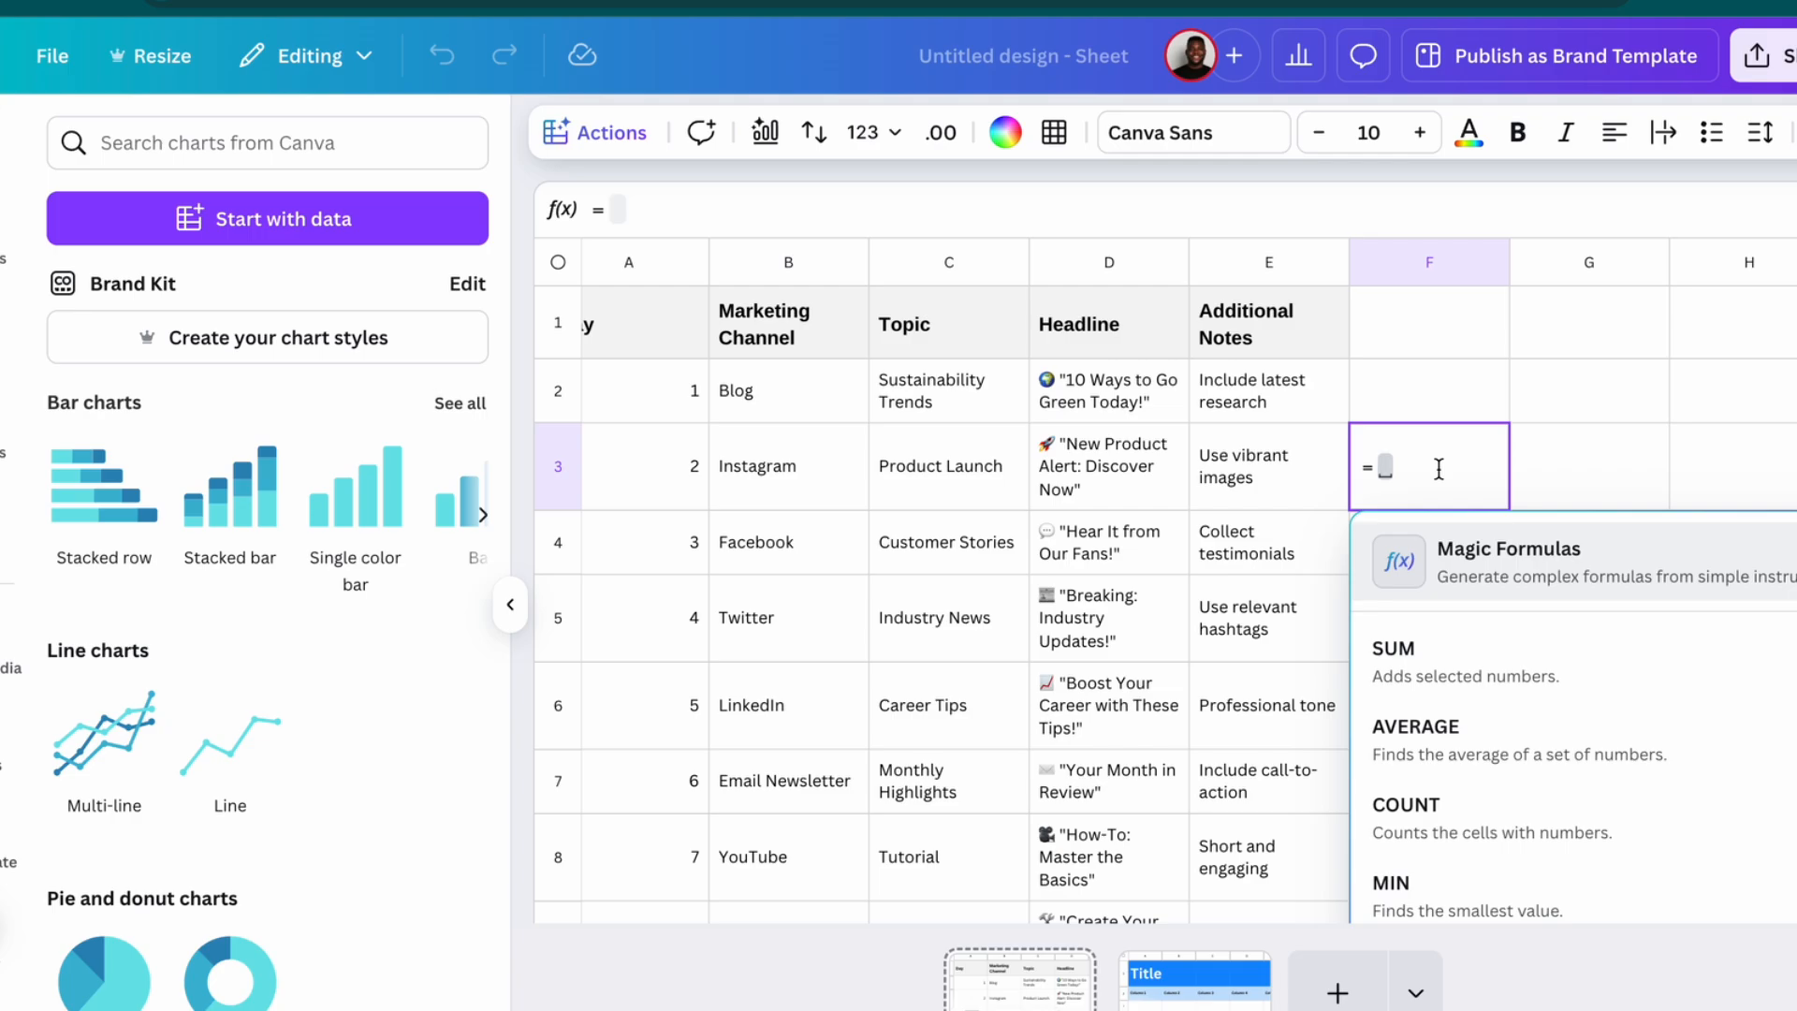
{"action": "key", "text": "BackSpace"}
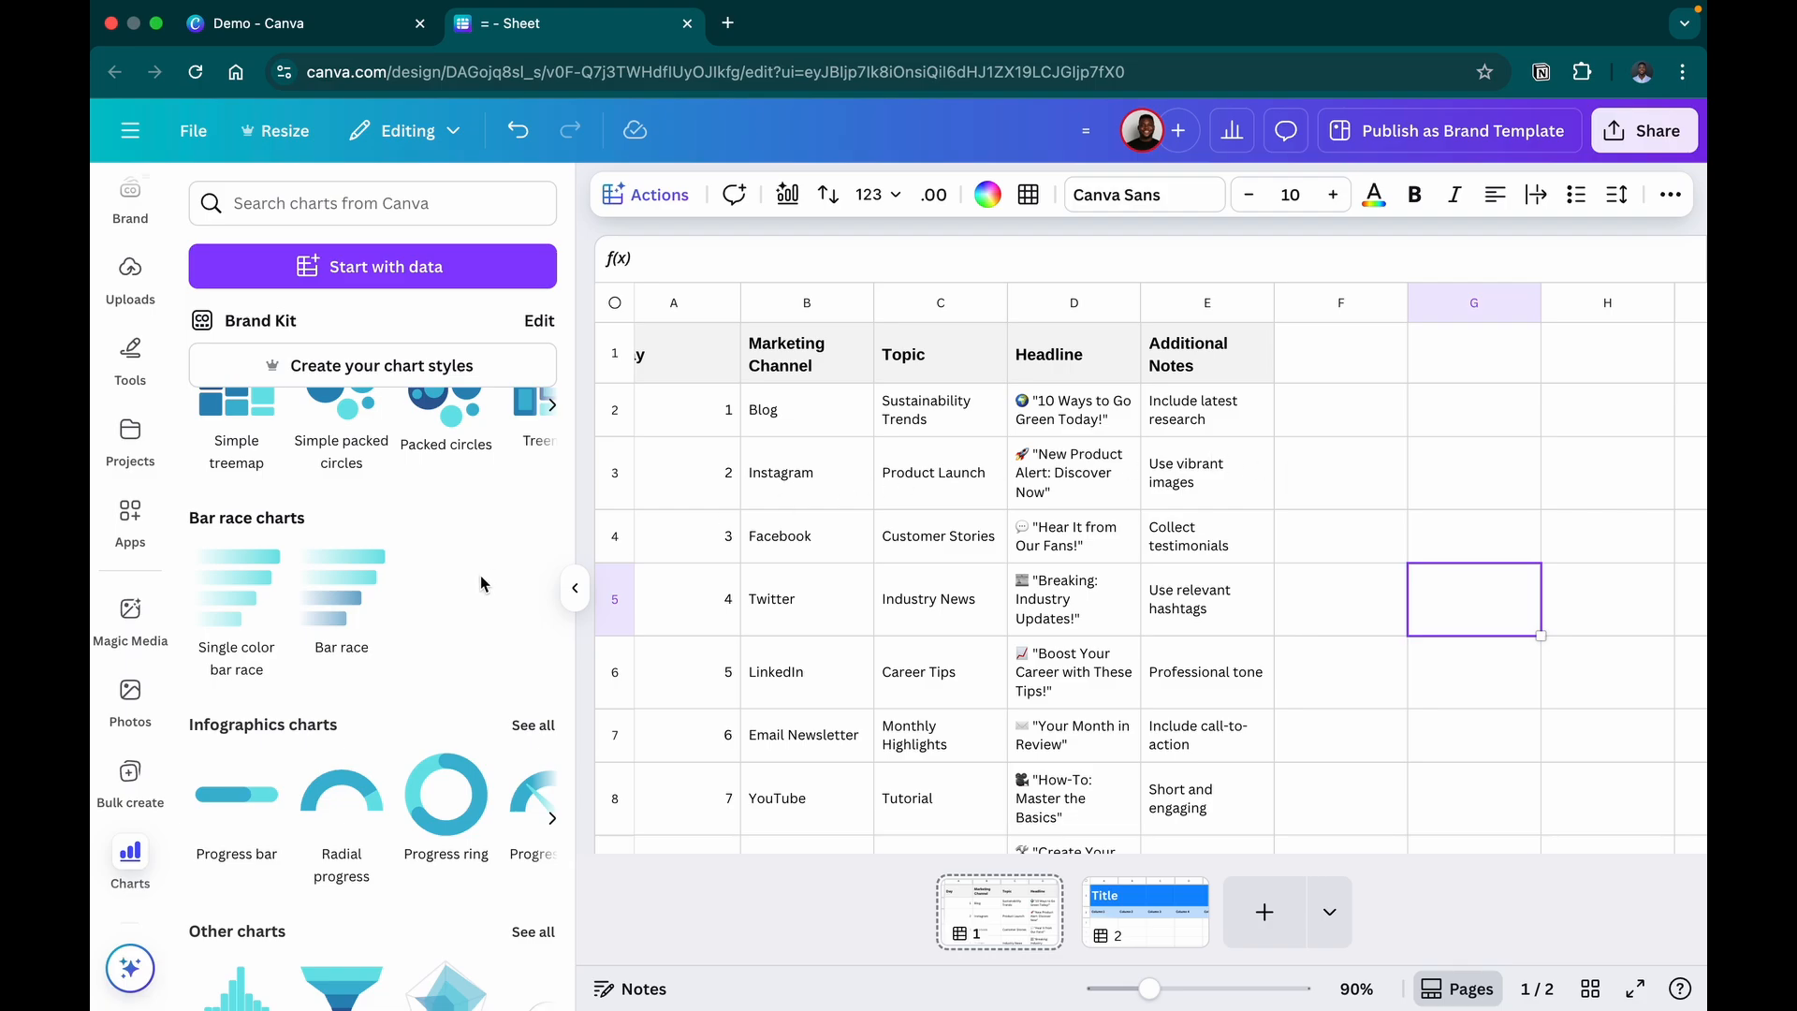
Insert a Bar race chart on the content calendar page and play its animation
{"action": "mouse_move", "coordinate": [365, 576]}
{"action": "left_click", "coordinate": [331, 585]}
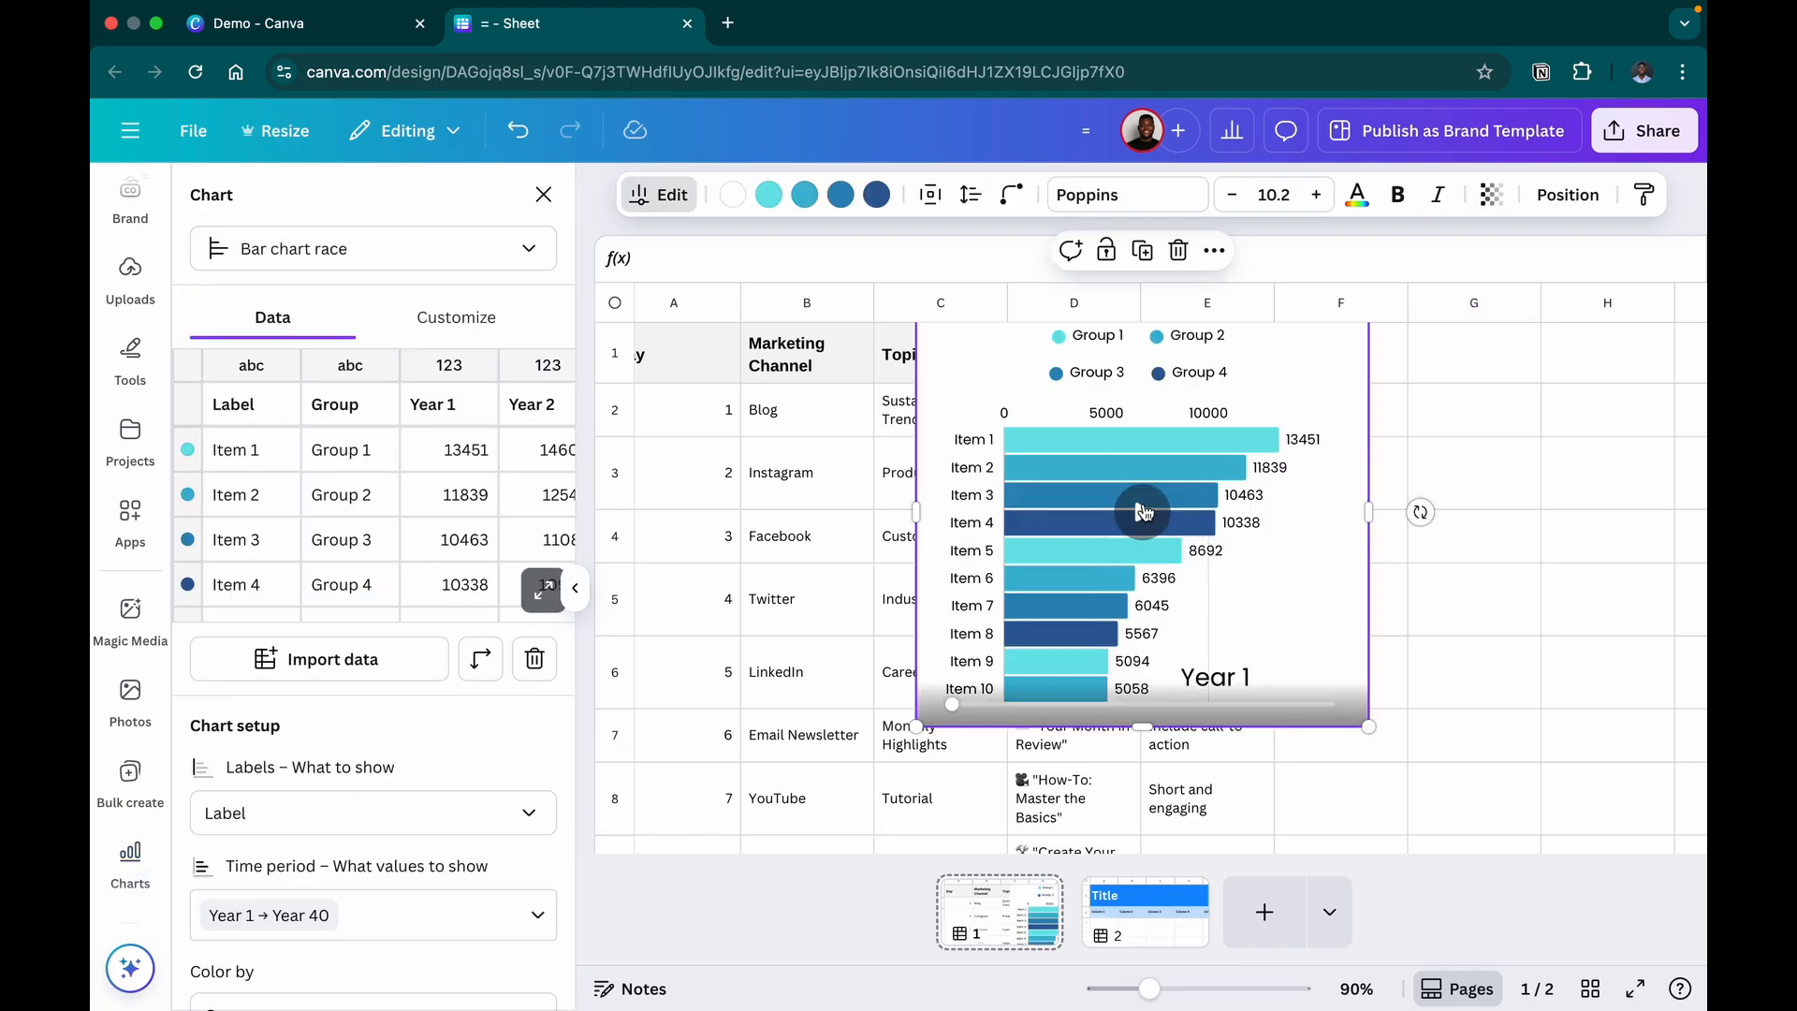
{"action": "left_click", "coordinate": [1142, 511]}
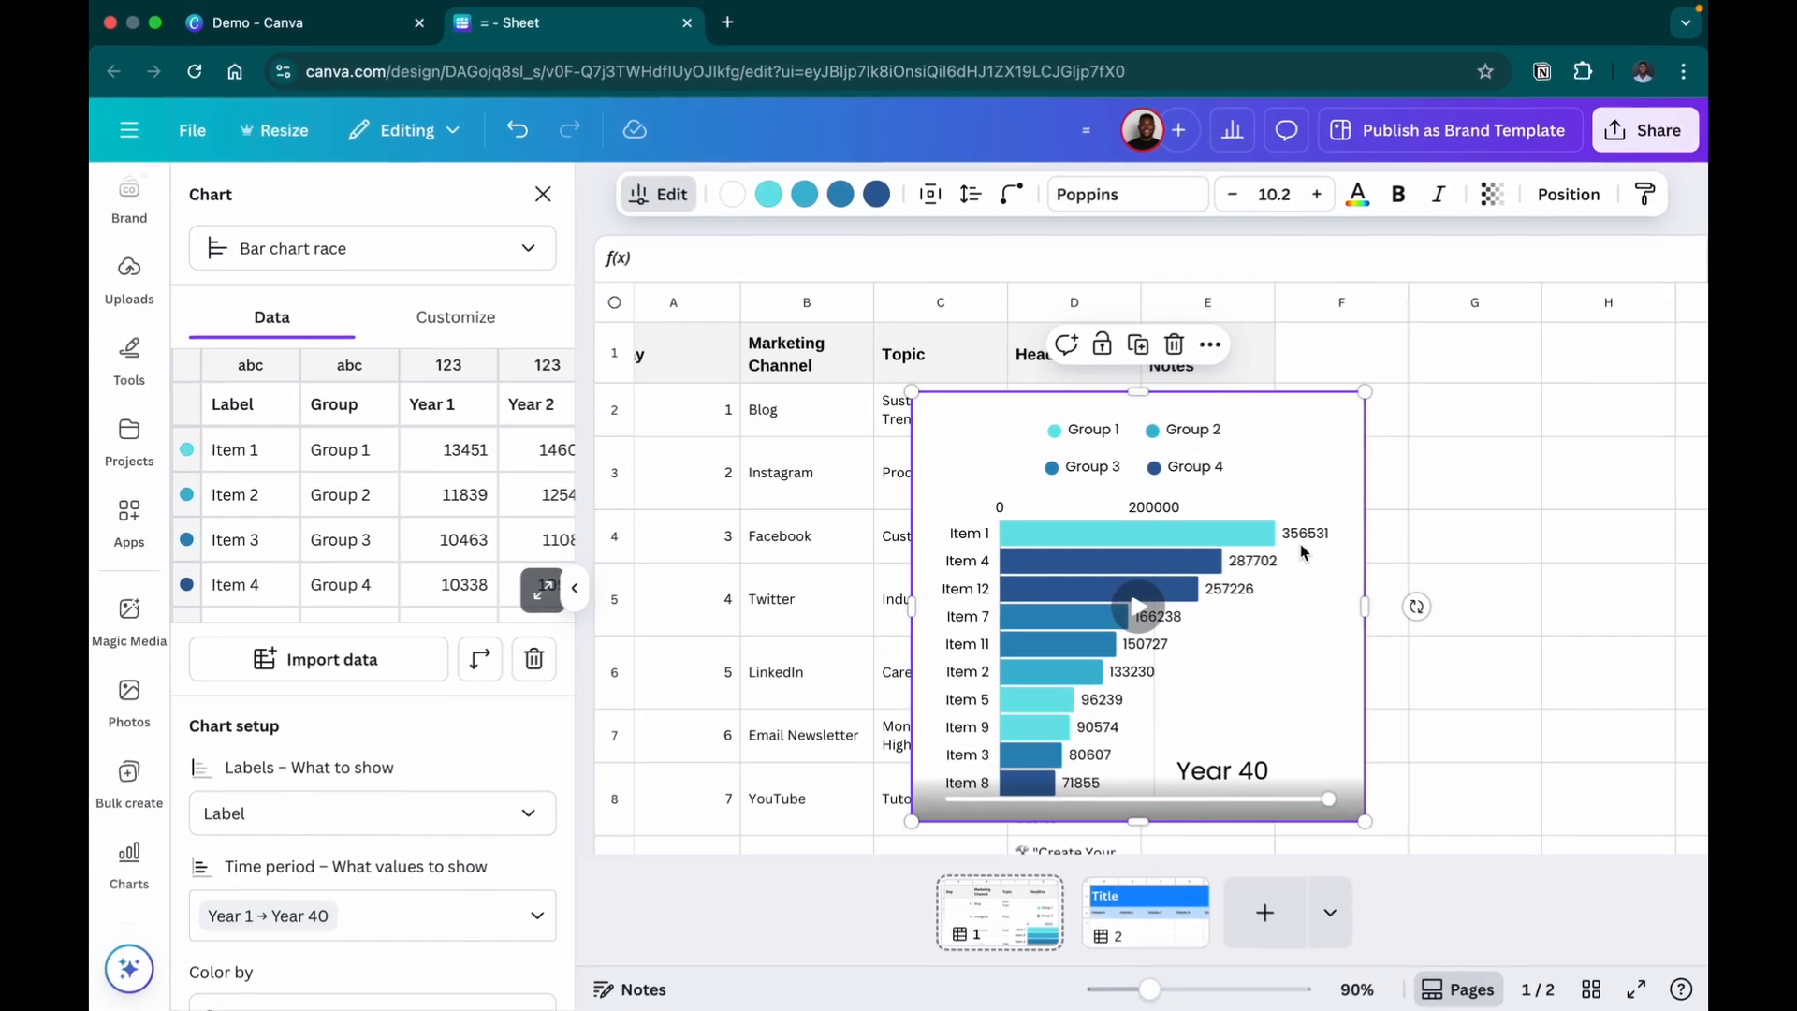
Enlarge the Bar race chart slightly on the content calendar page
{"action": "left_click_drag", "start_coordinate": [1364, 821], "coordinate": [1420, 831]}
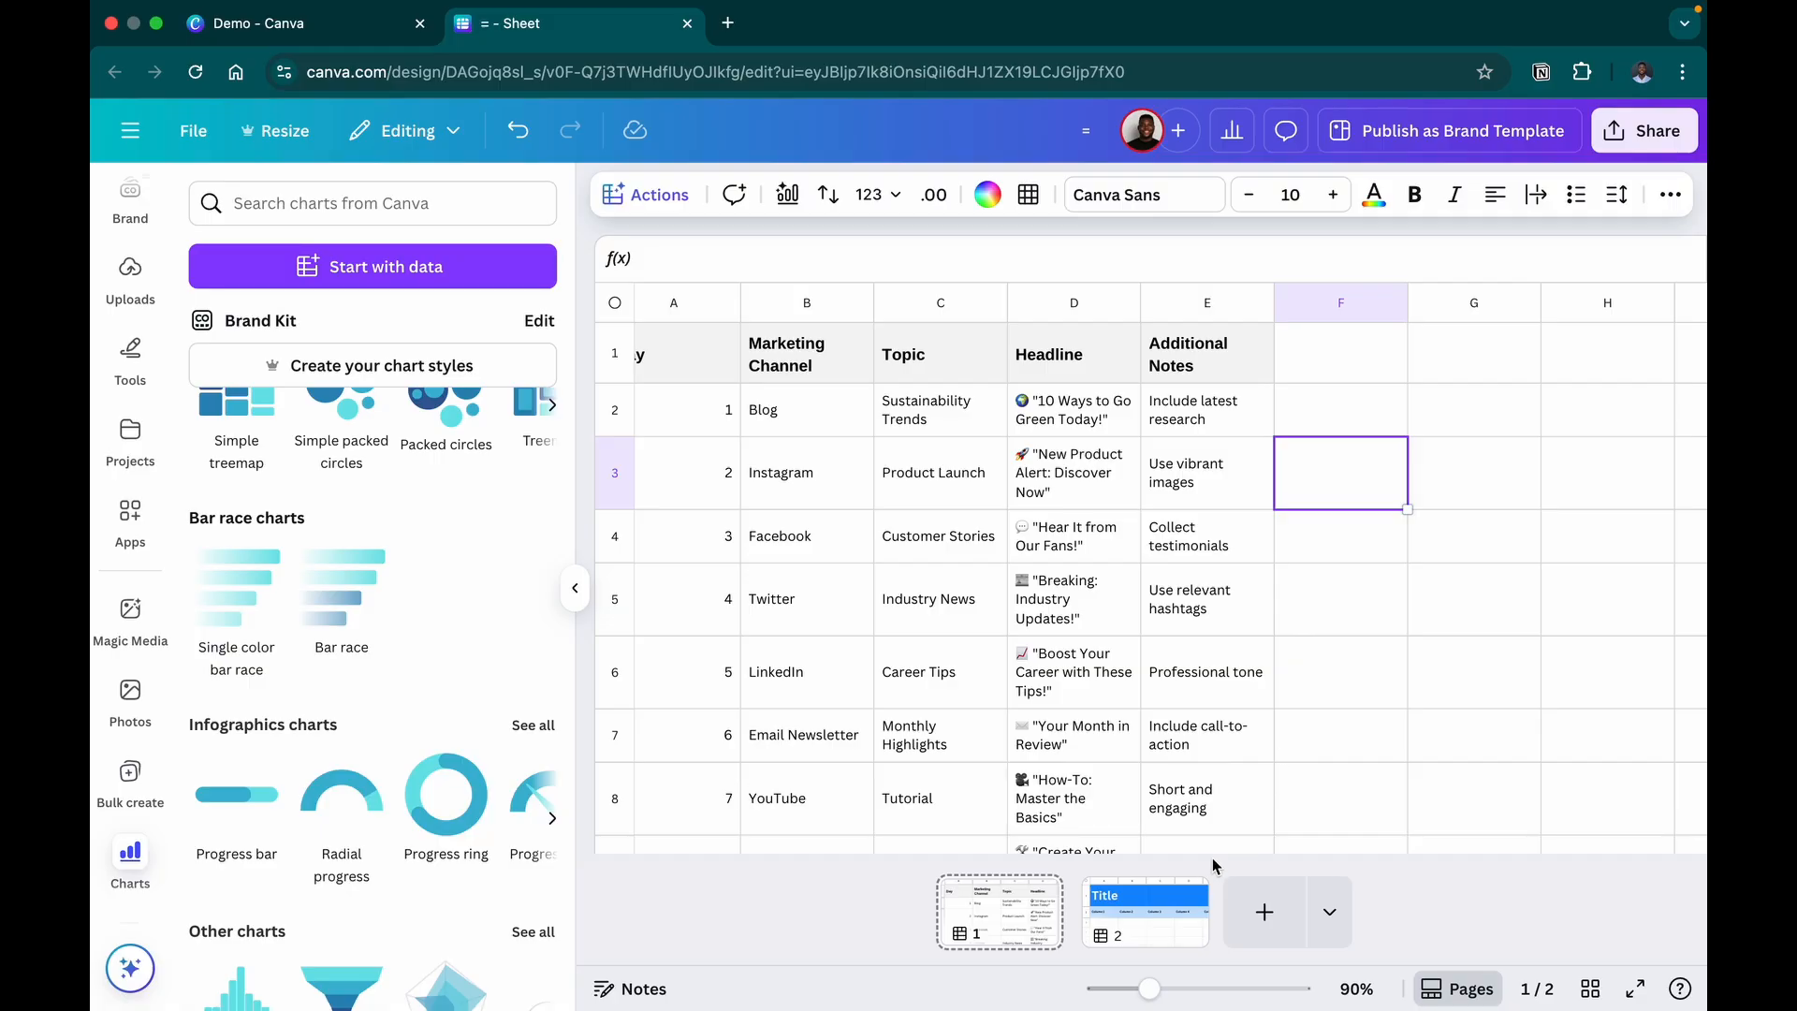
Replace the title in cell A1 of the second page with "2025 Social Media Performance Dashboard"
{"action": "left_click", "coordinate": [1144, 933]}
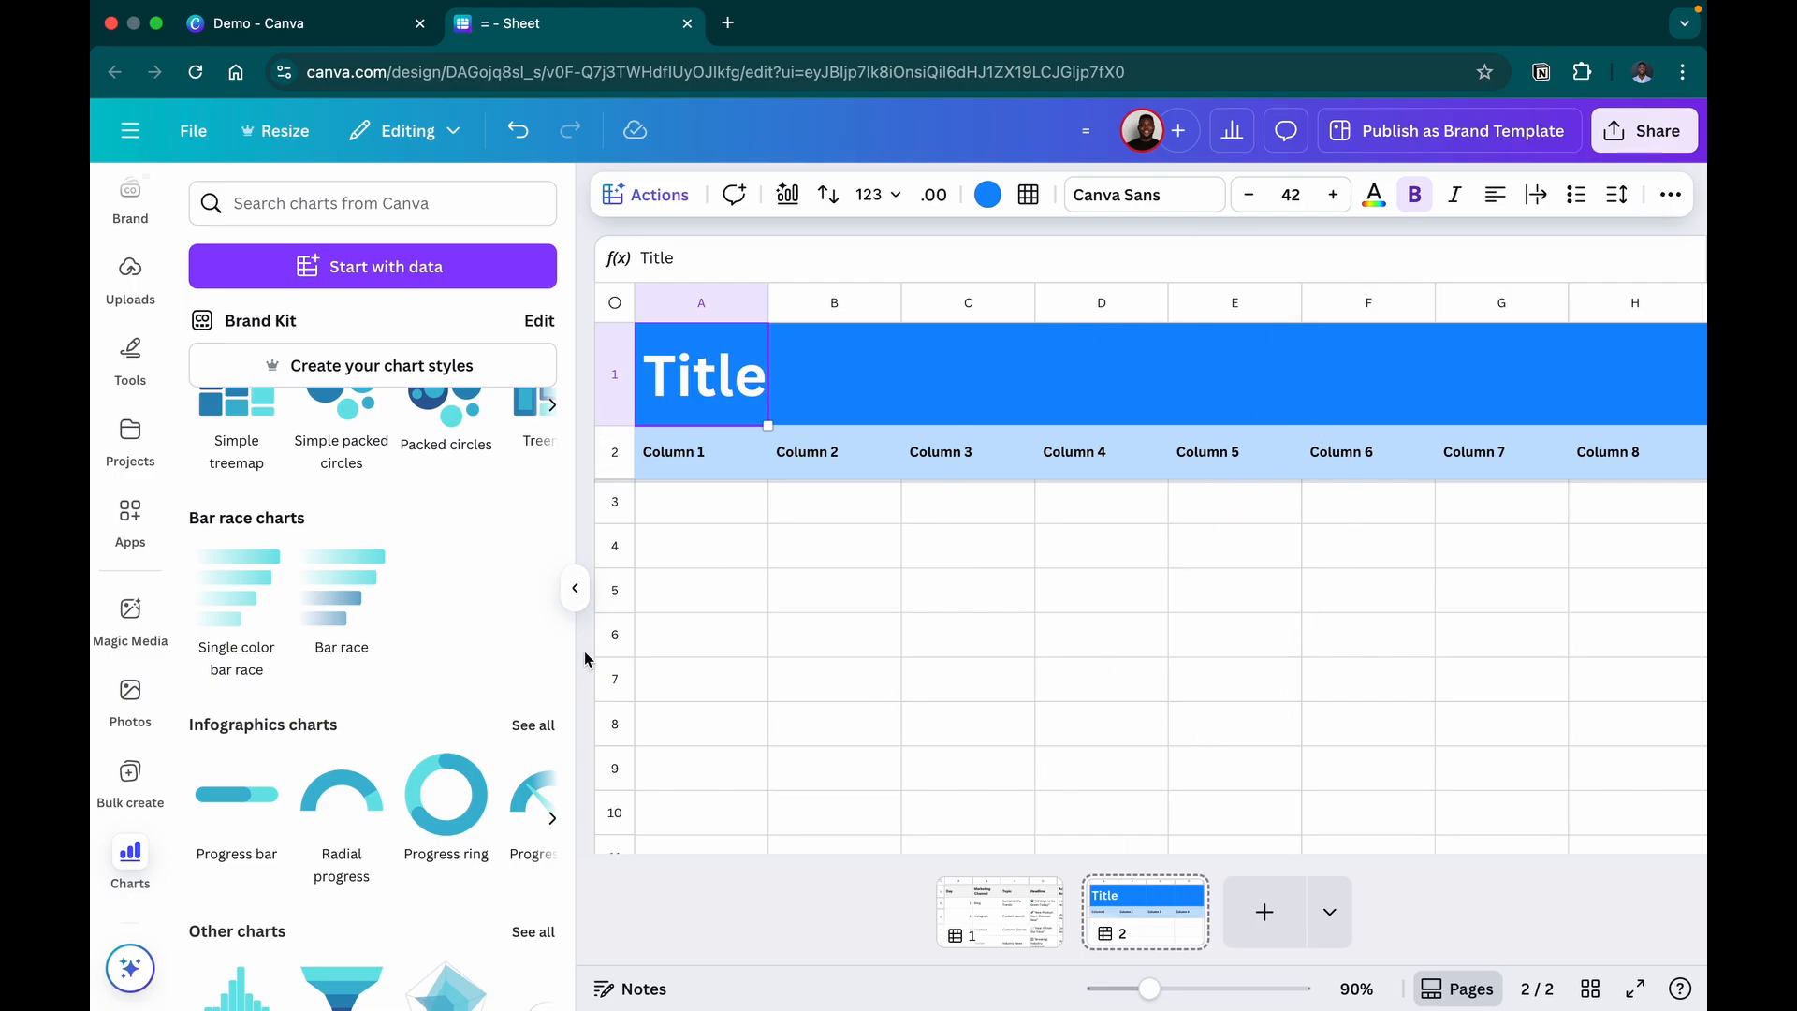
{"action": "left_click", "coordinate": [575, 588]}
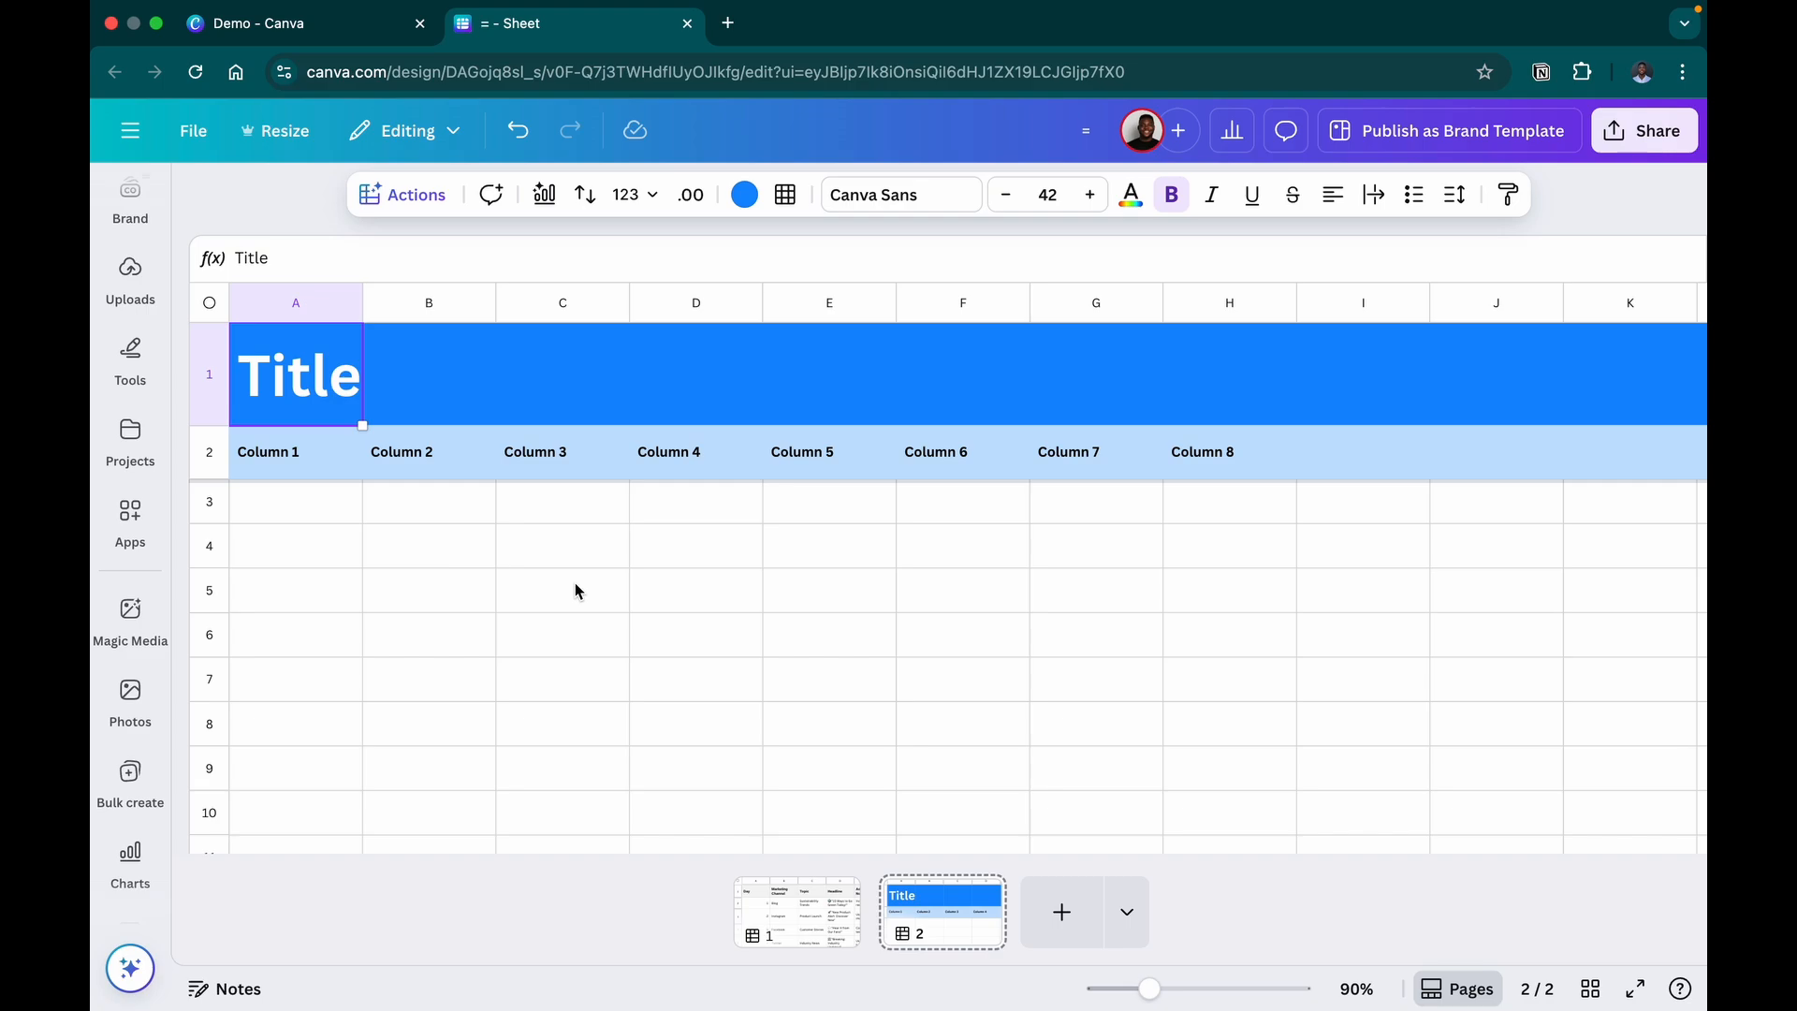
{"action": "double_click", "coordinate": [338, 397]}
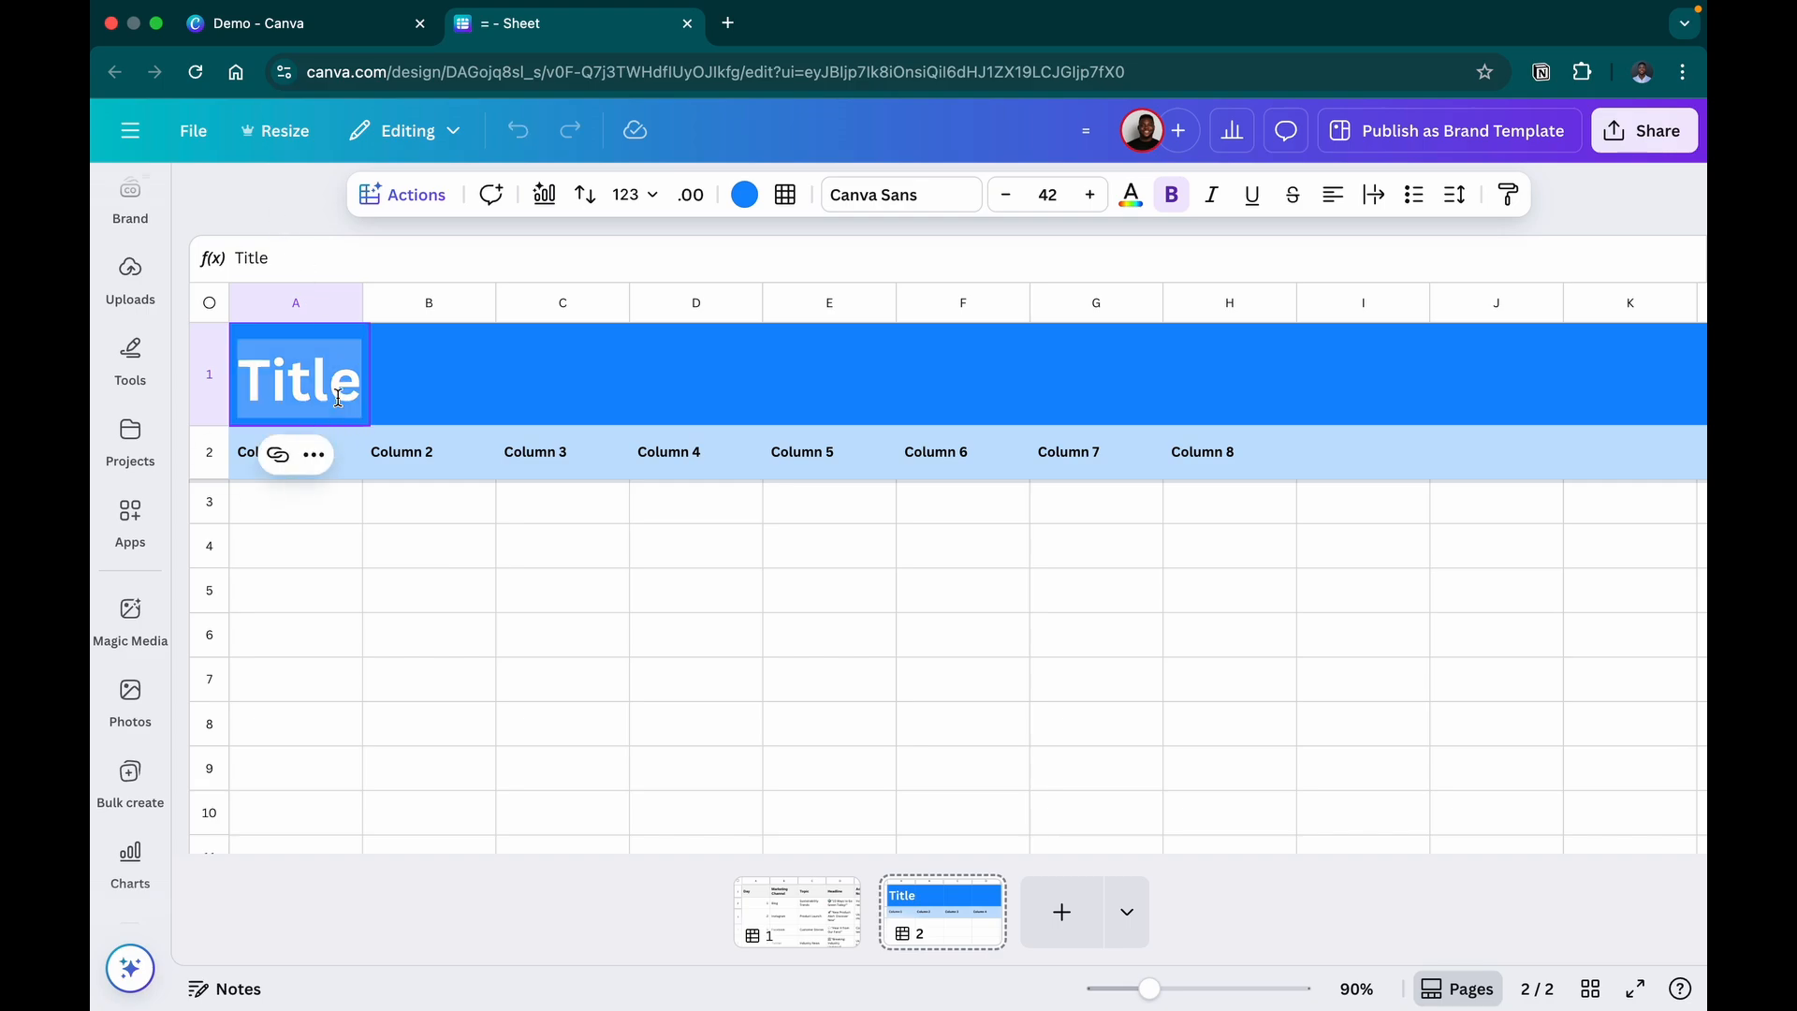
{"action": "type", "text": "2025 Soci"}
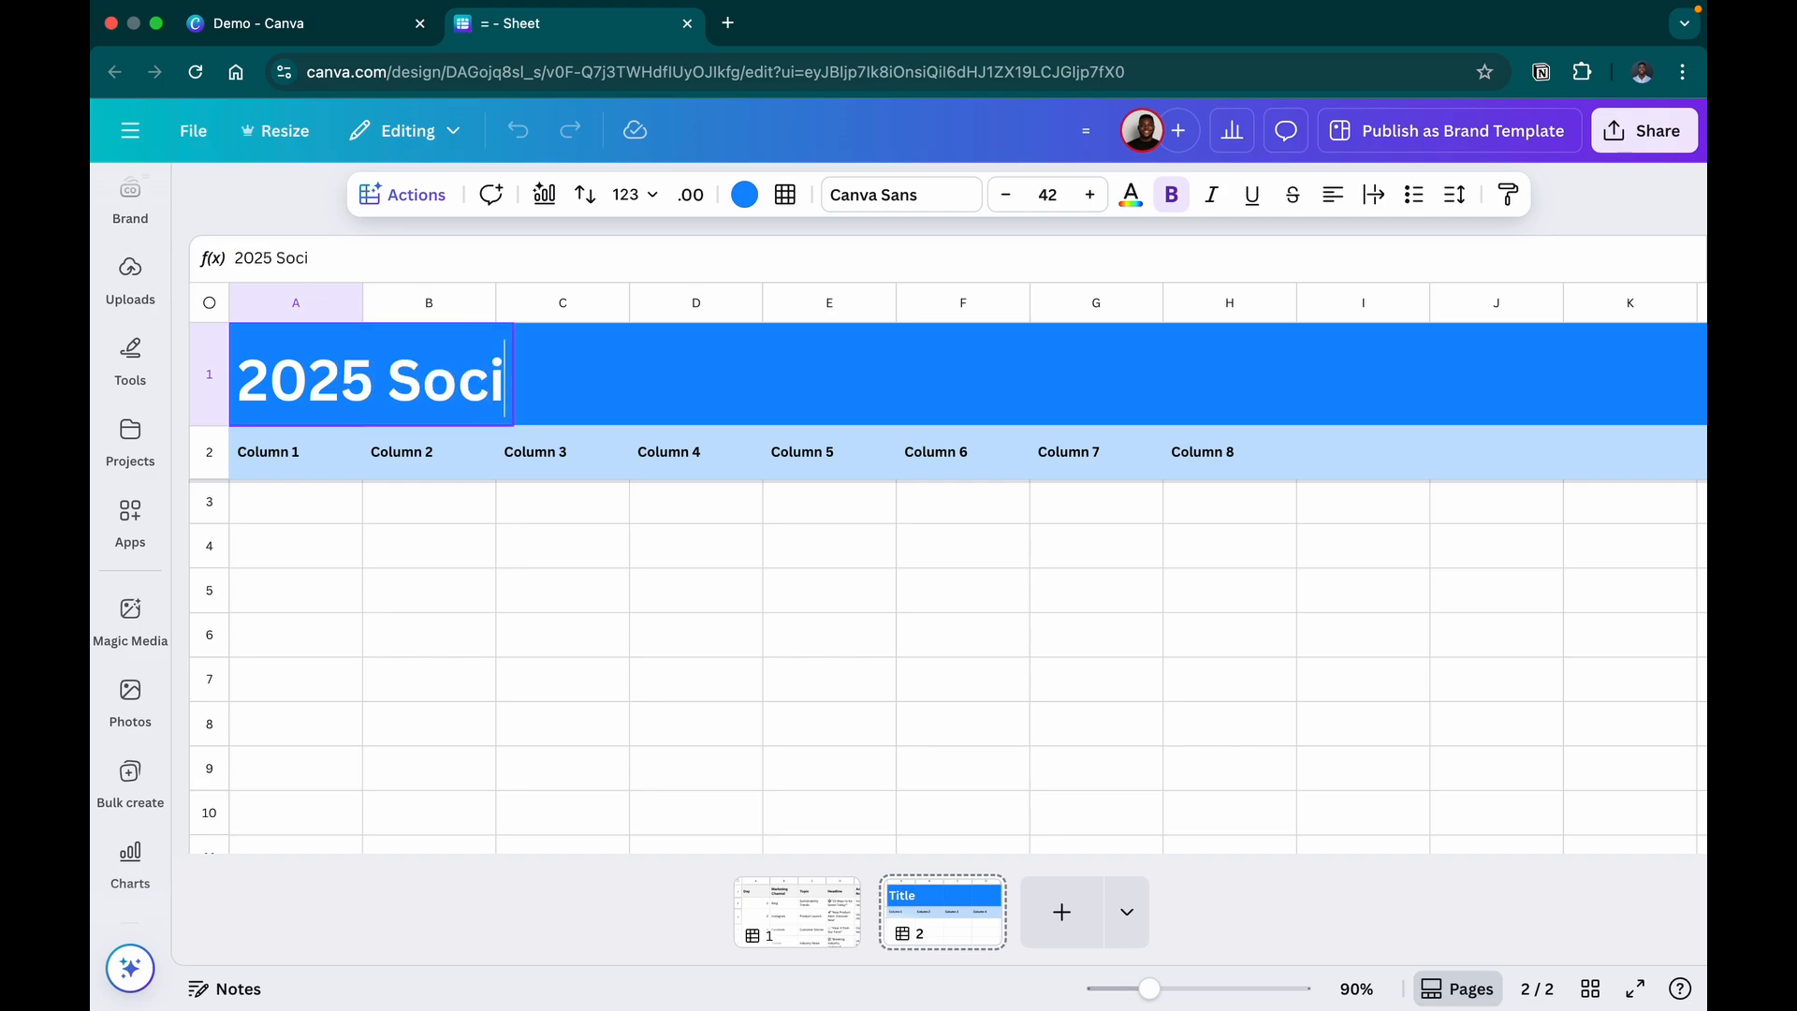
{"action": "type", "text": "al Media "}
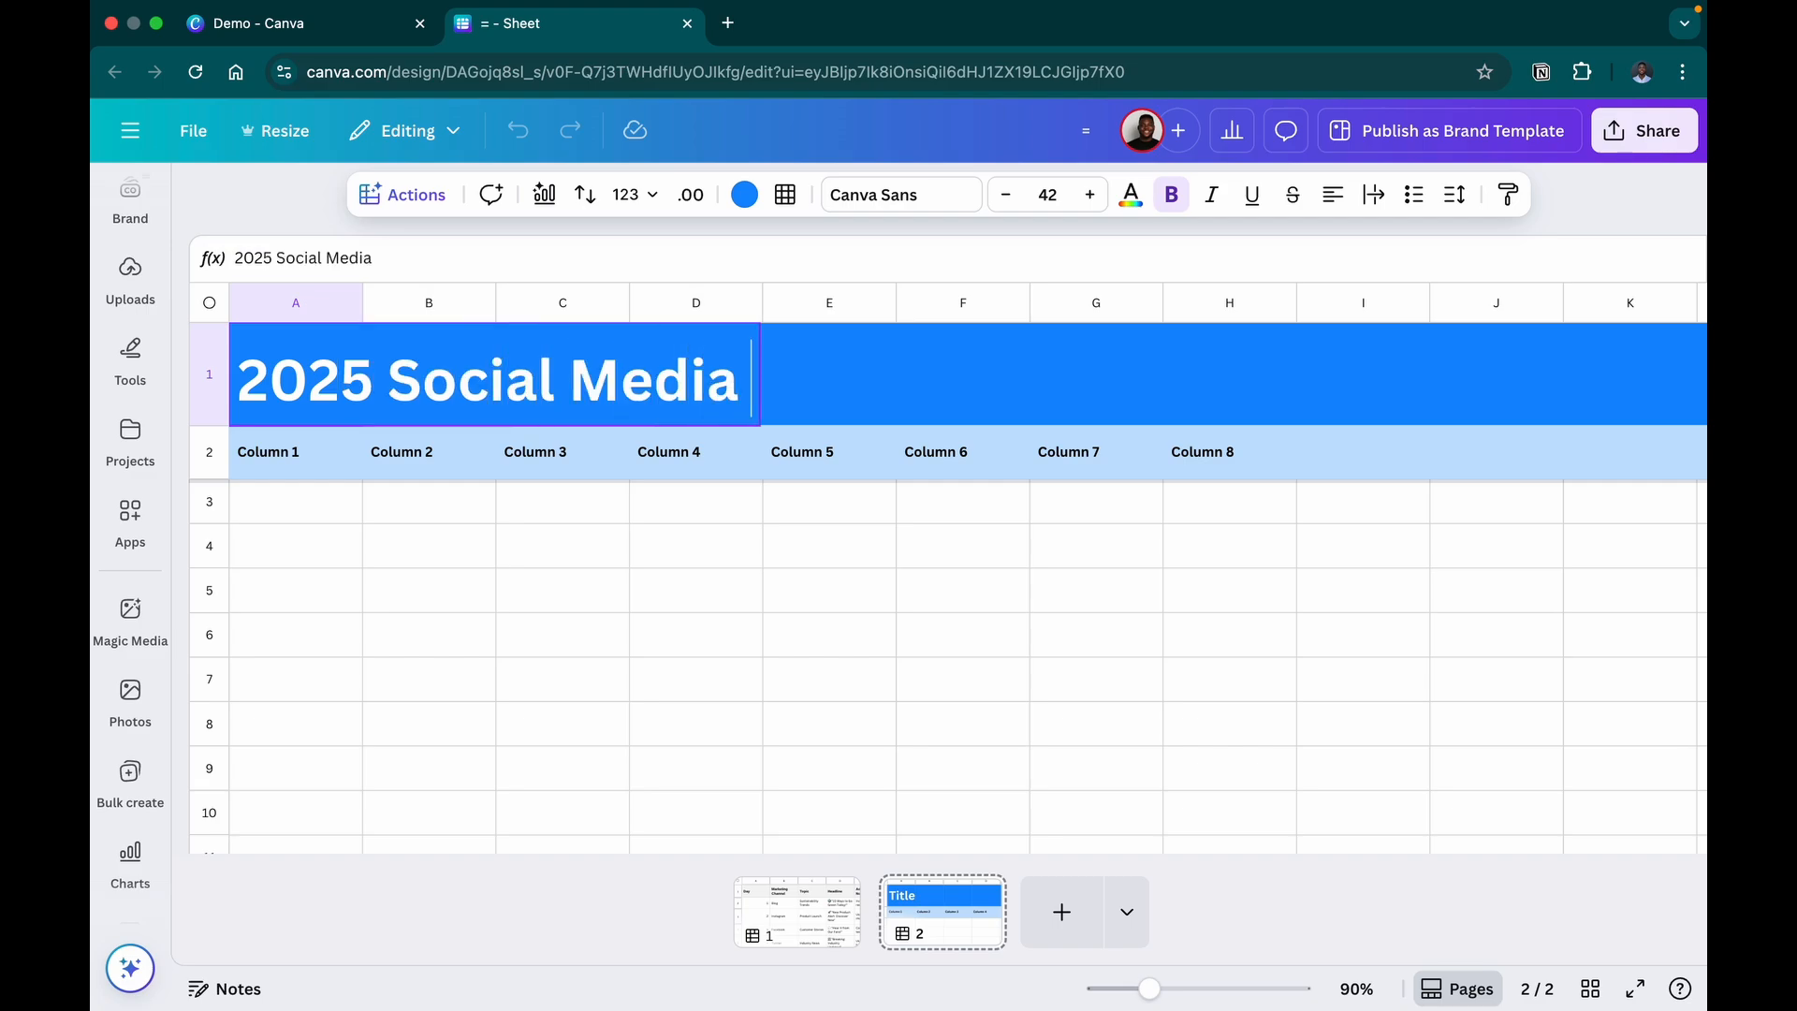
{"action": "type", "text": "Performance"}
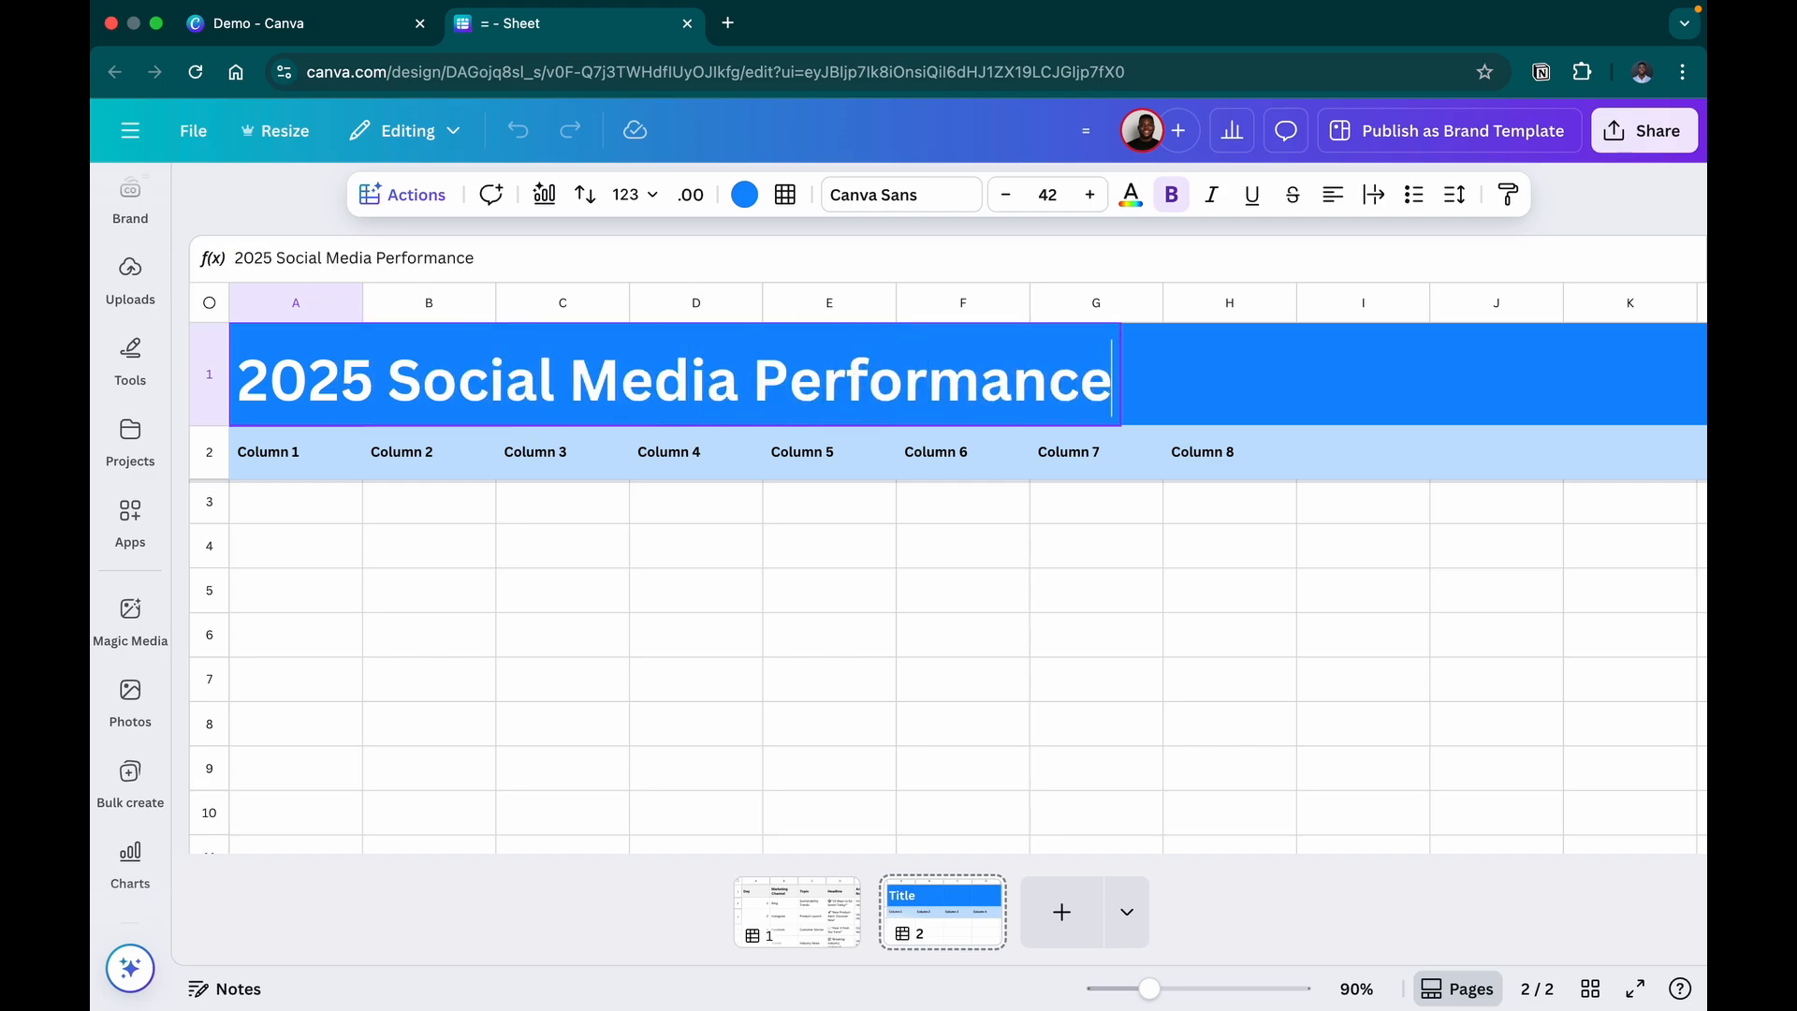
{"action": "type", "text": " Dashboard"}
{"action": "left_click", "coordinate": [371, 608]}
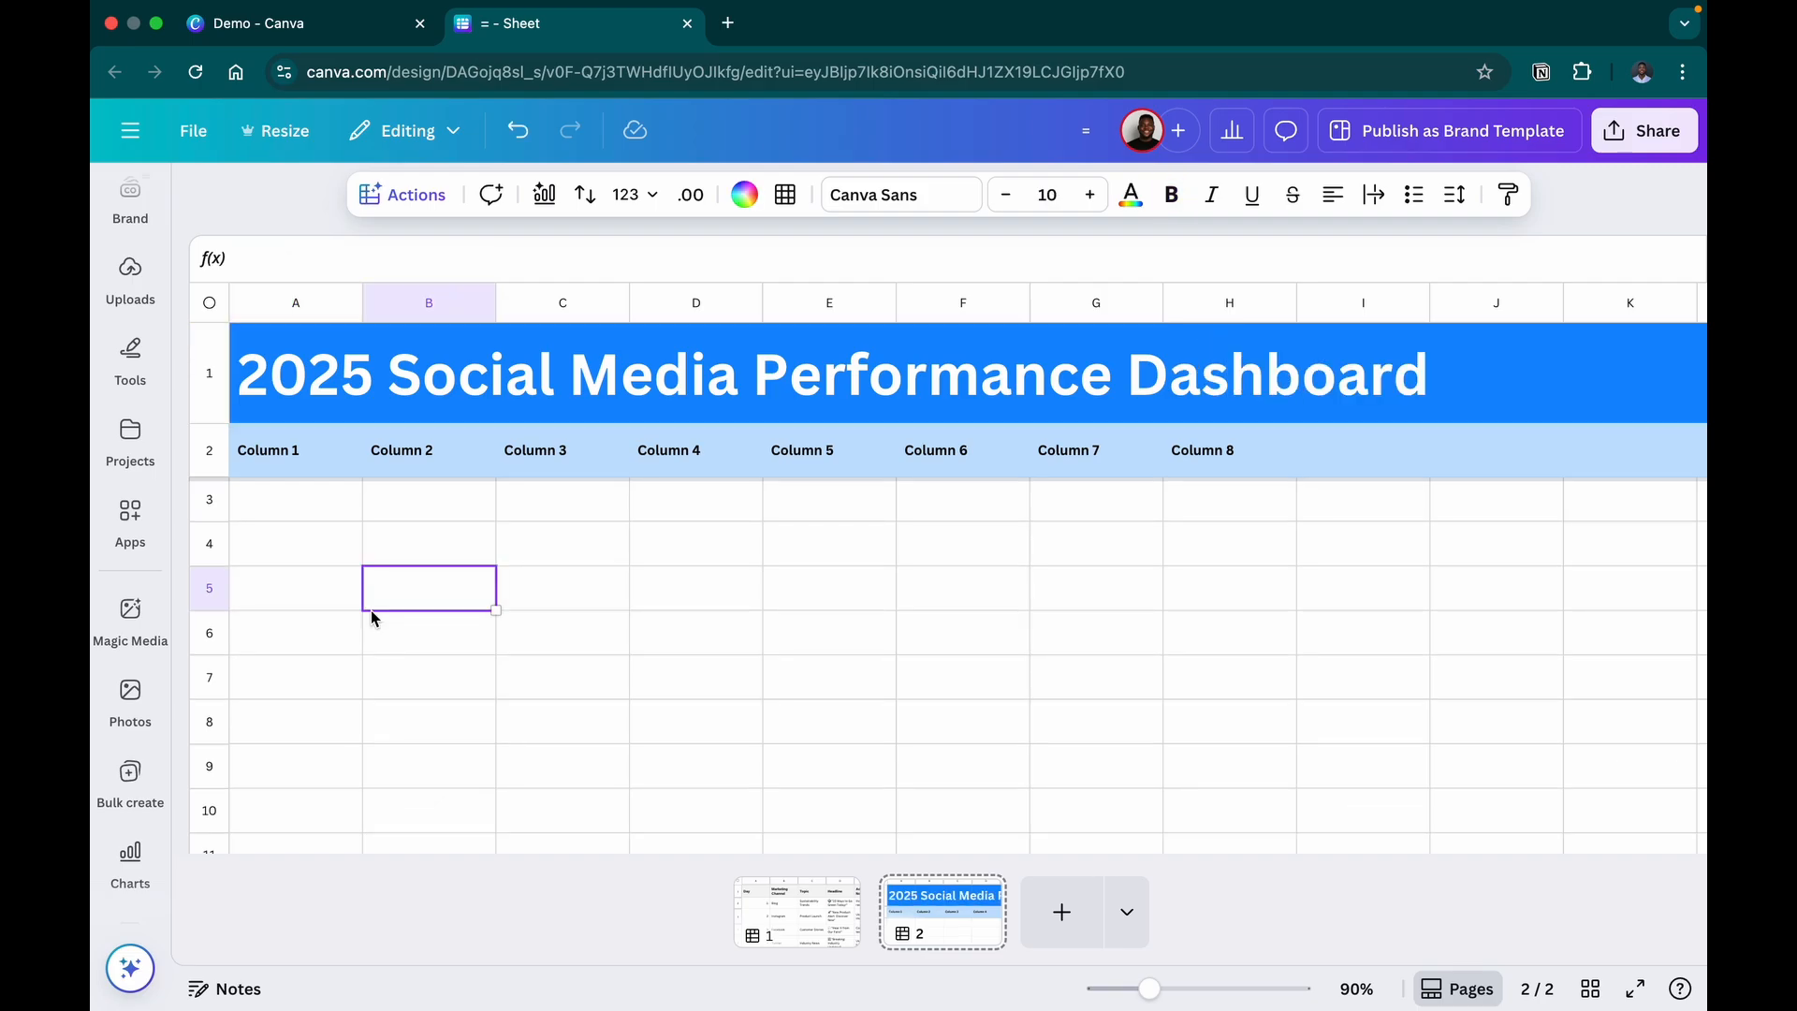
Examine the available sheet actions and insert options for an empty cell
{"action": "left_click", "coordinate": [410, 196]}
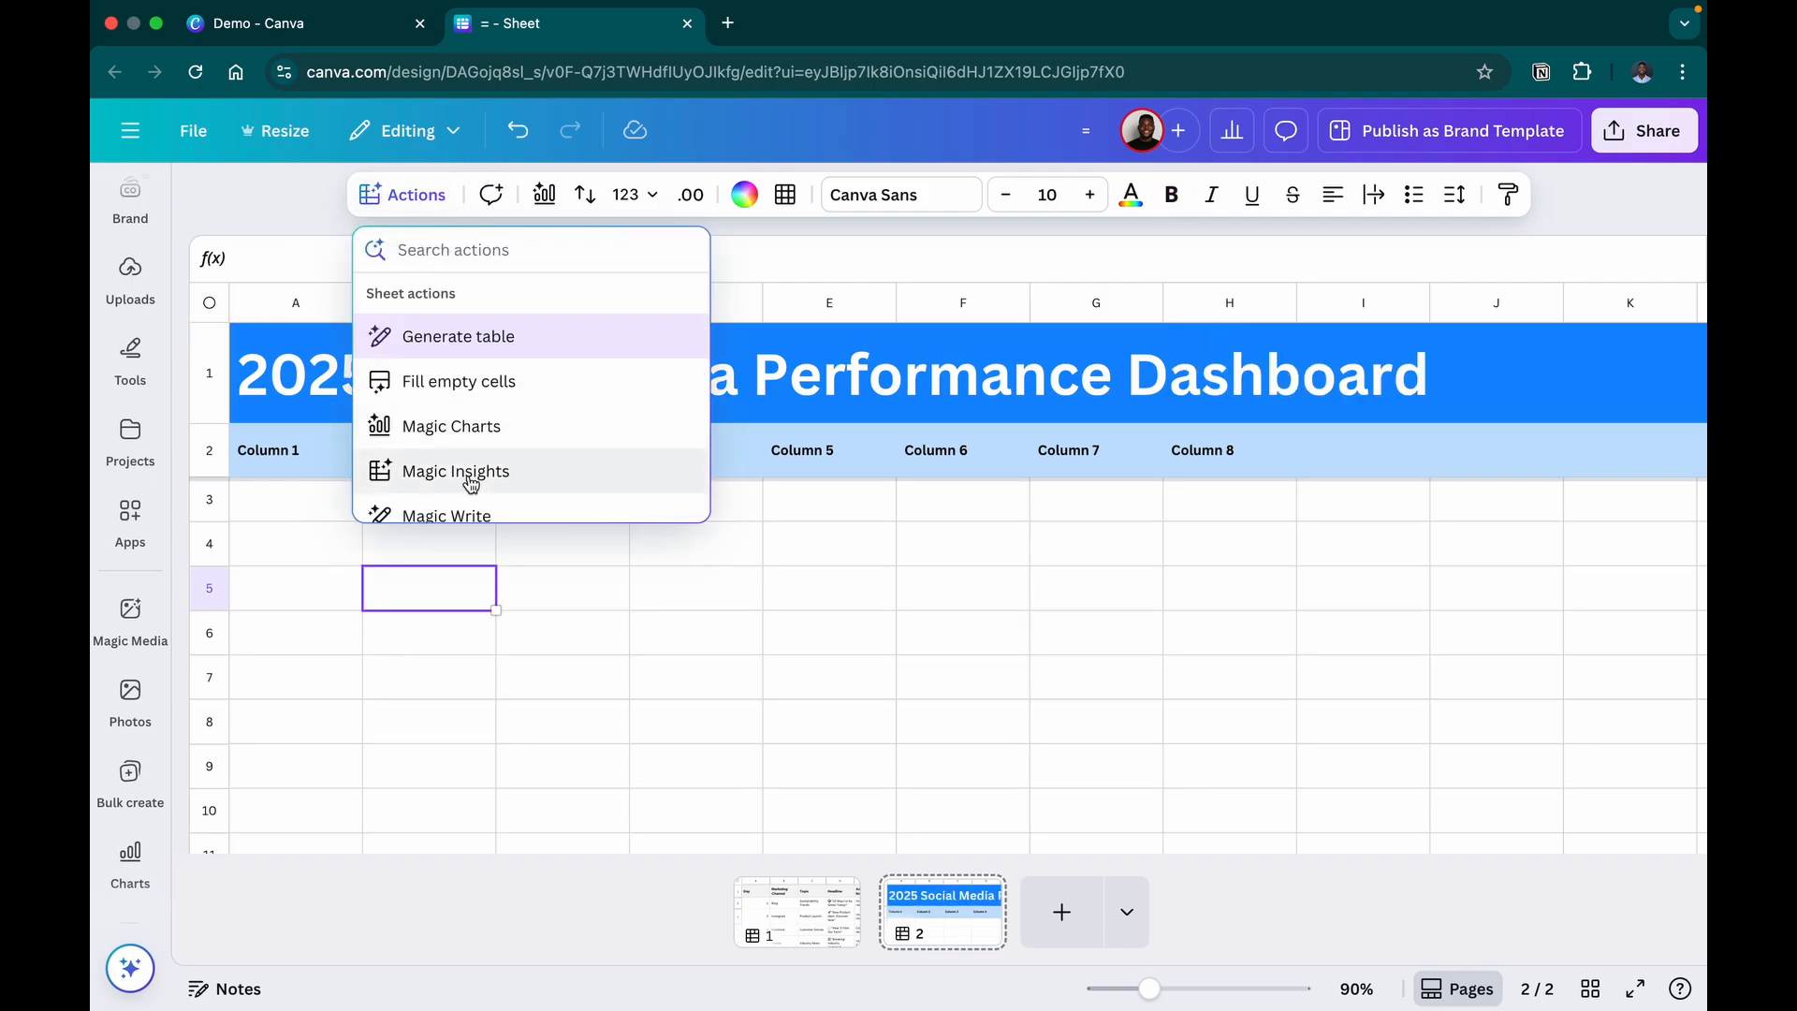
{"action": "scroll", "coordinate": [471, 482], "scroll_direction": "down", "scroll_amount": 5}
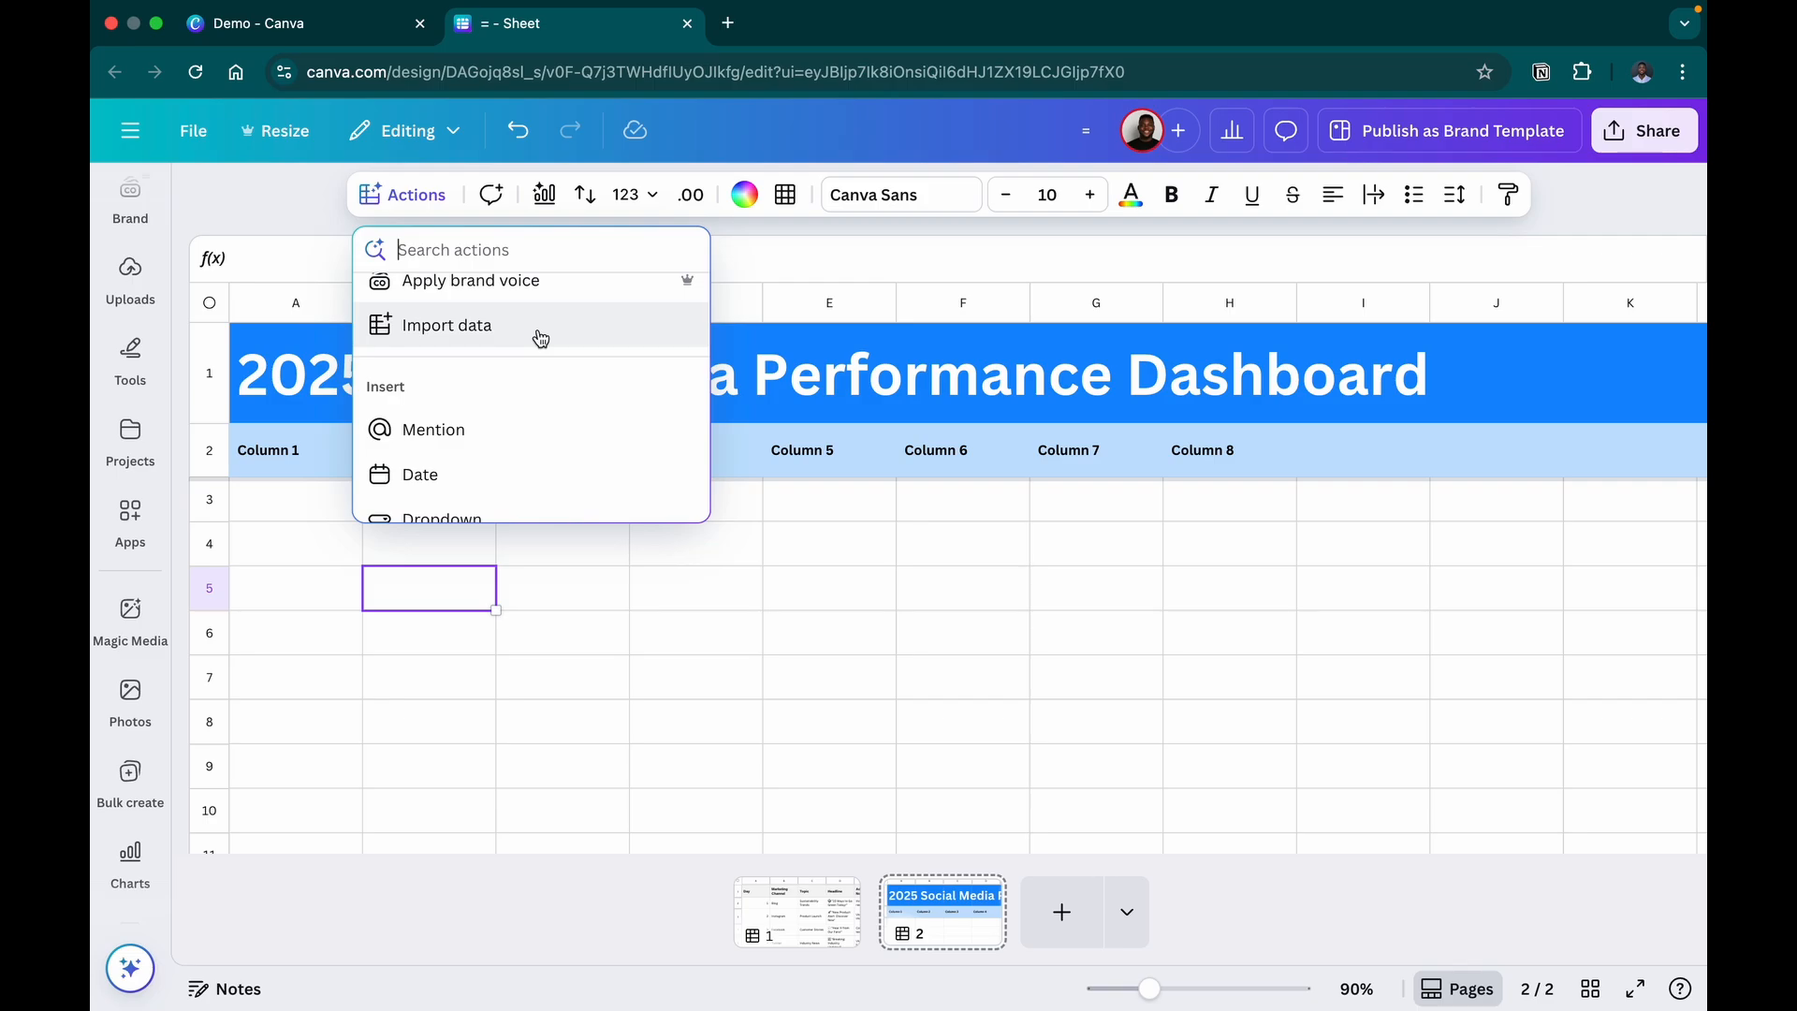
{"action": "scroll", "coordinate": [541, 338], "scroll_direction": "down", "scroll_amount": 2}
{"action": "scroll", "coordinate": [541, 338], "scroll_direction": "up", "scroll_amount": 6}
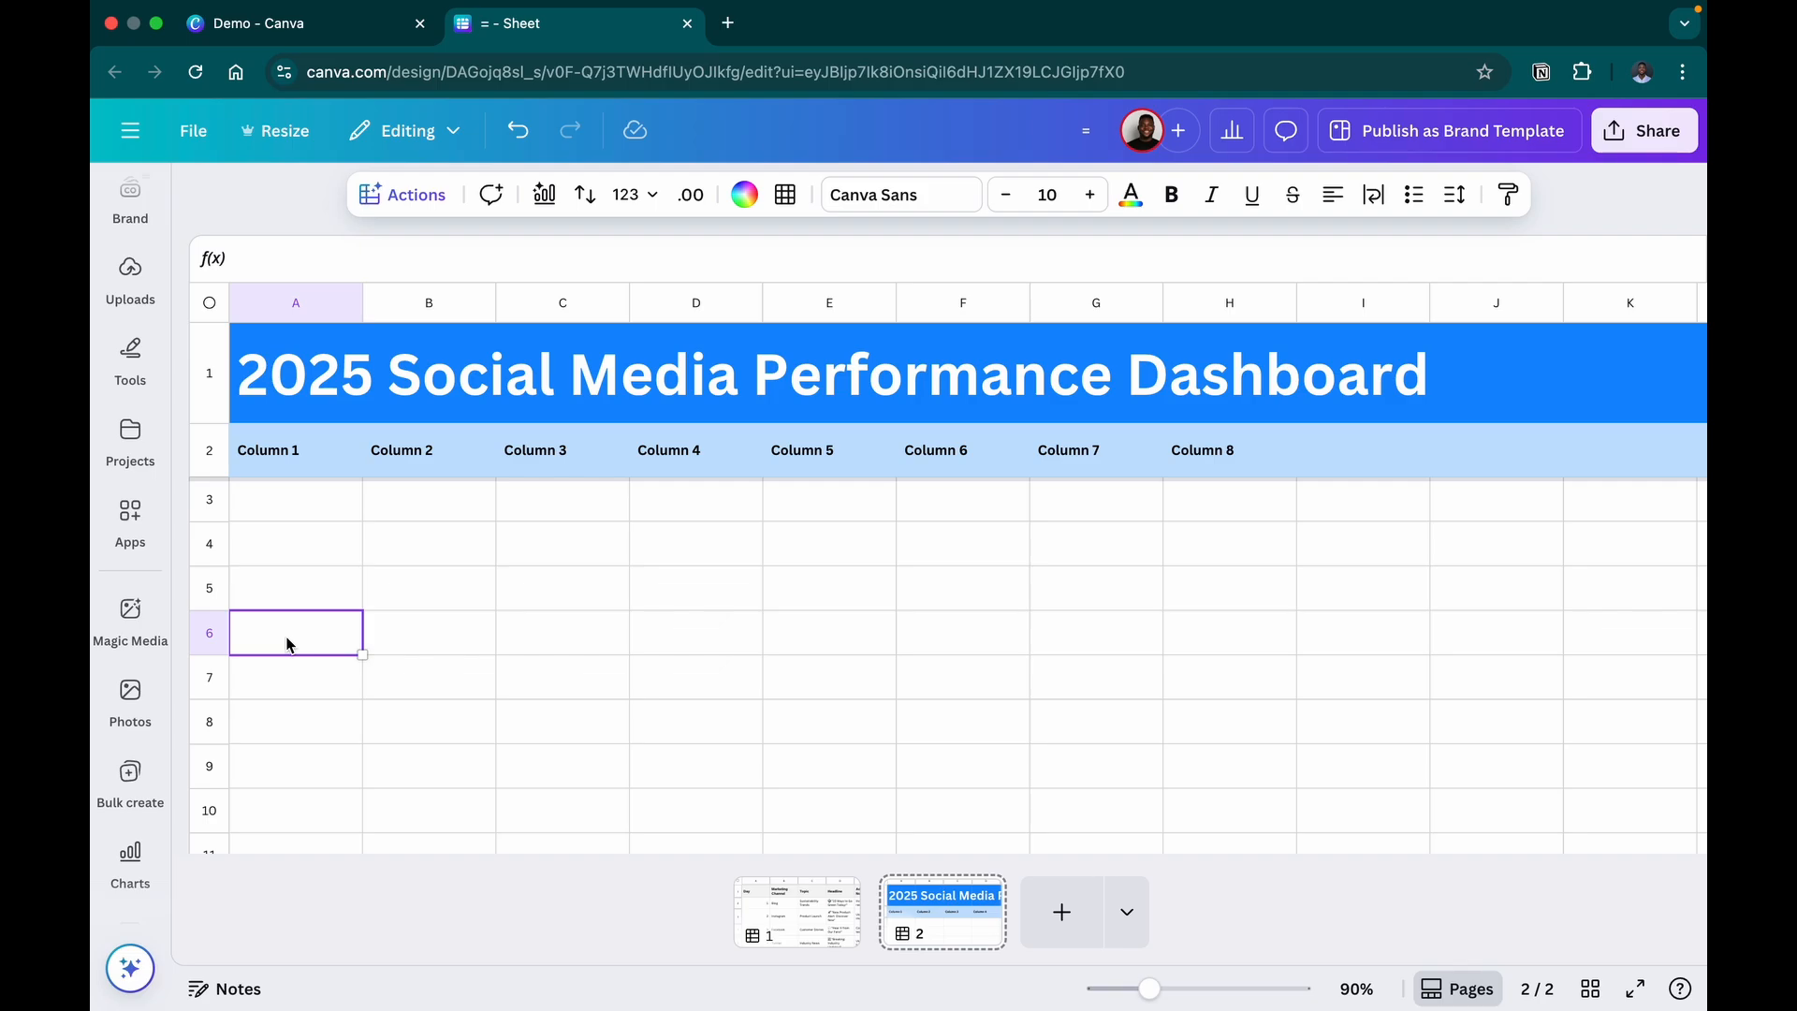
Enter the headers Date, Platform and Followers in cells A7 to C7
{"action": "left_click", "coordinate": [295, 679]}
{"action": "type", "text": "Date"}
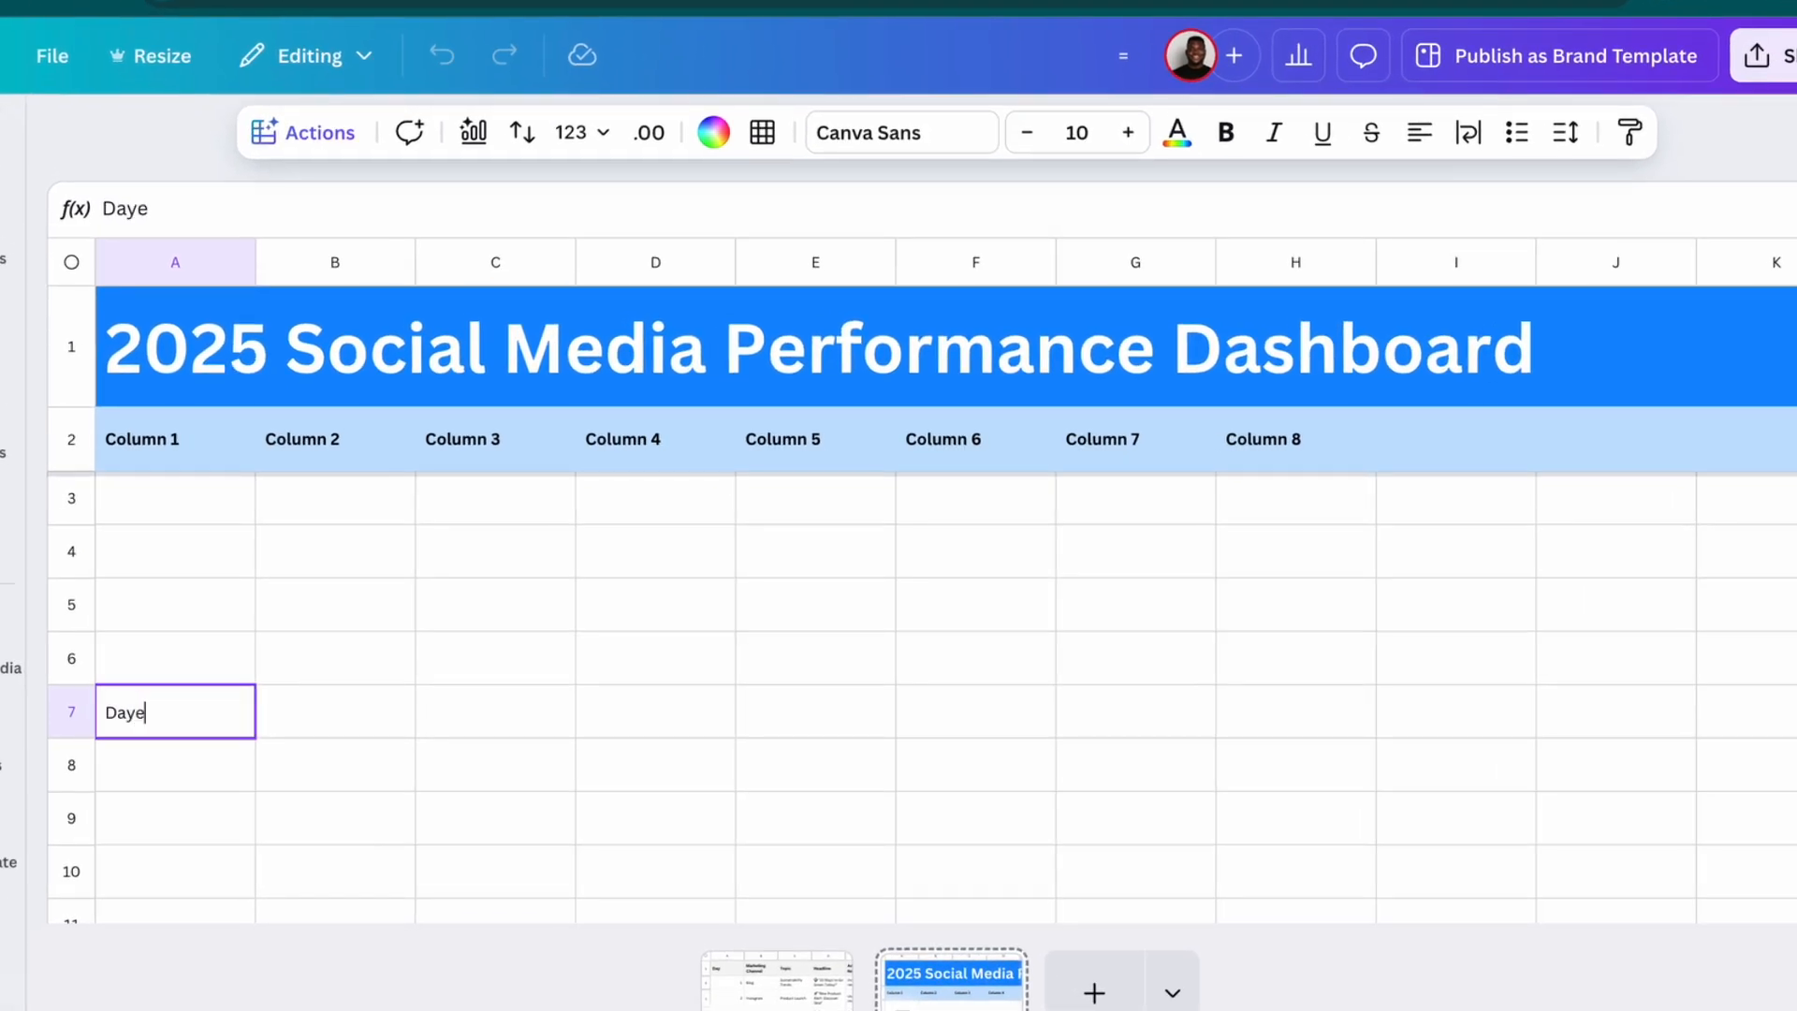
{"action": "key", "text": "Tab"}
{"action": "type", "text": "Platform"}
{"action": "key", "text": "Tab"}
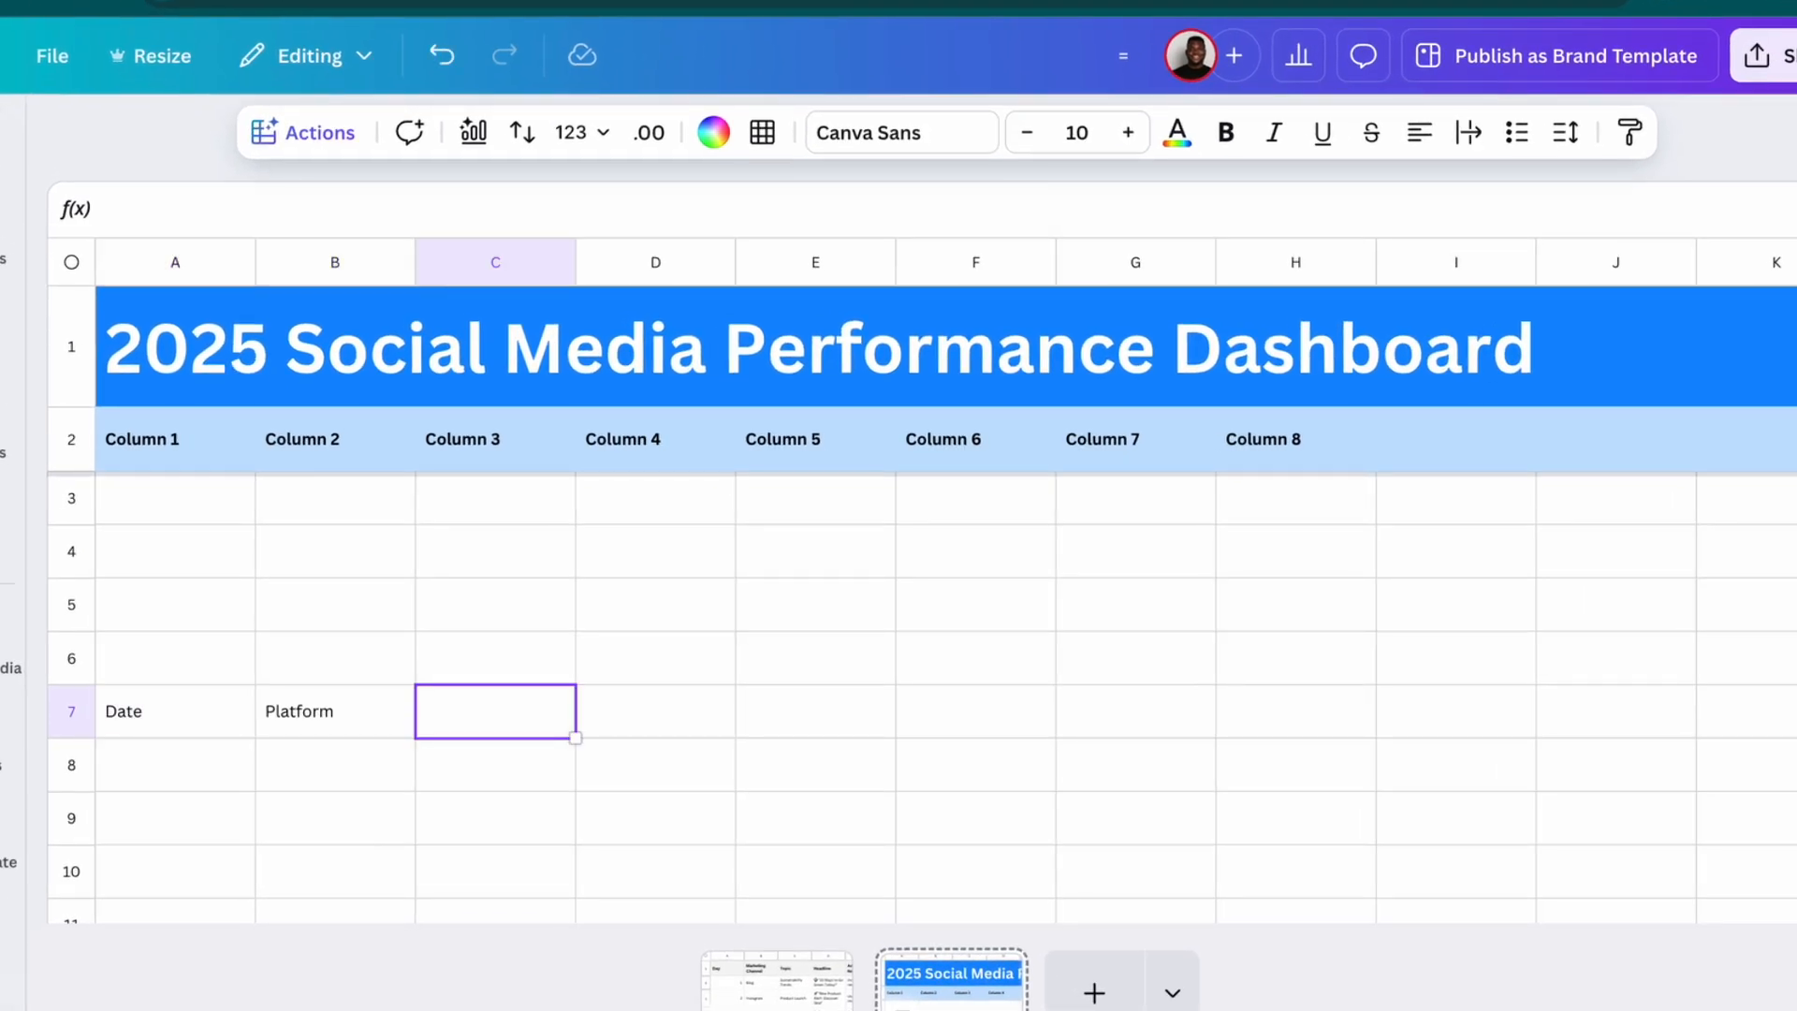
{"action": "type", "text": "Followers"}
{"action": "key", "text": "Tab"}
Enter the headers Growth Rate (%), Engagement Rate(%) and Likes in cells D7 to F7
{"action": "type", "text": "Grow"}
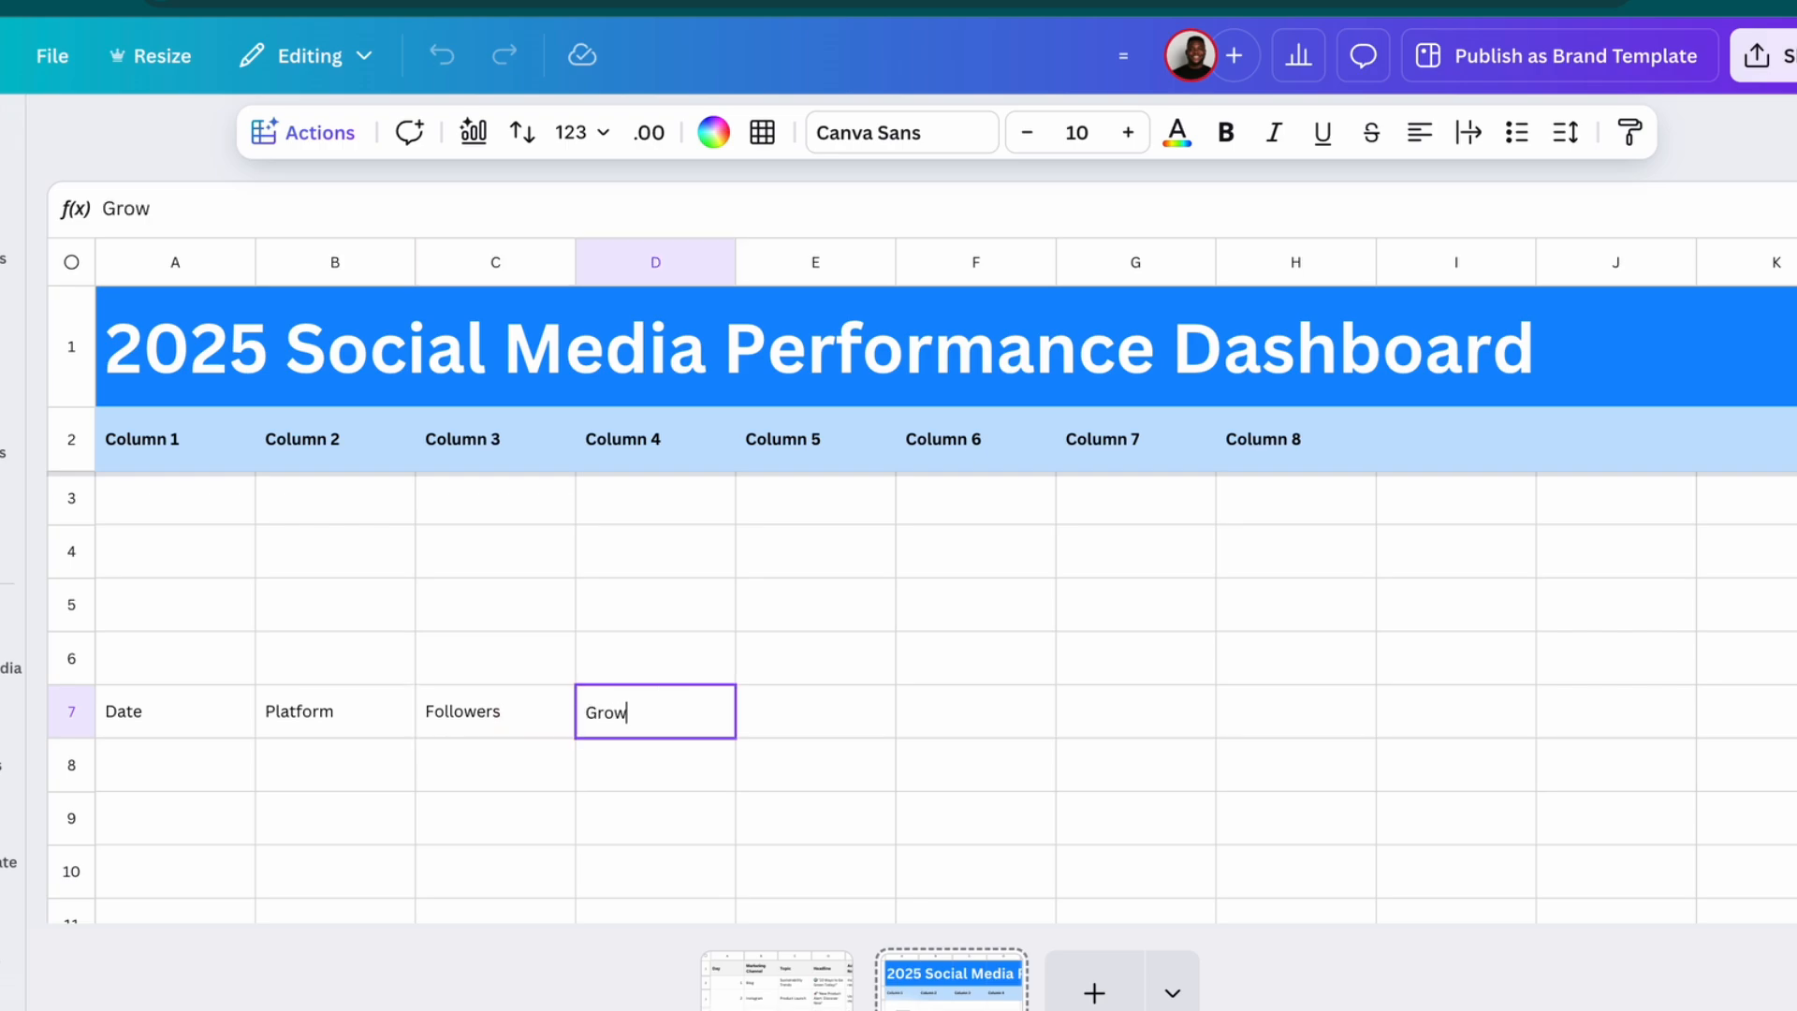
{"action": "type", "text": "th Rate (%)"}
{"action": "key", "text": "Tab"}
{"action": "type", "text": "Engagem"}
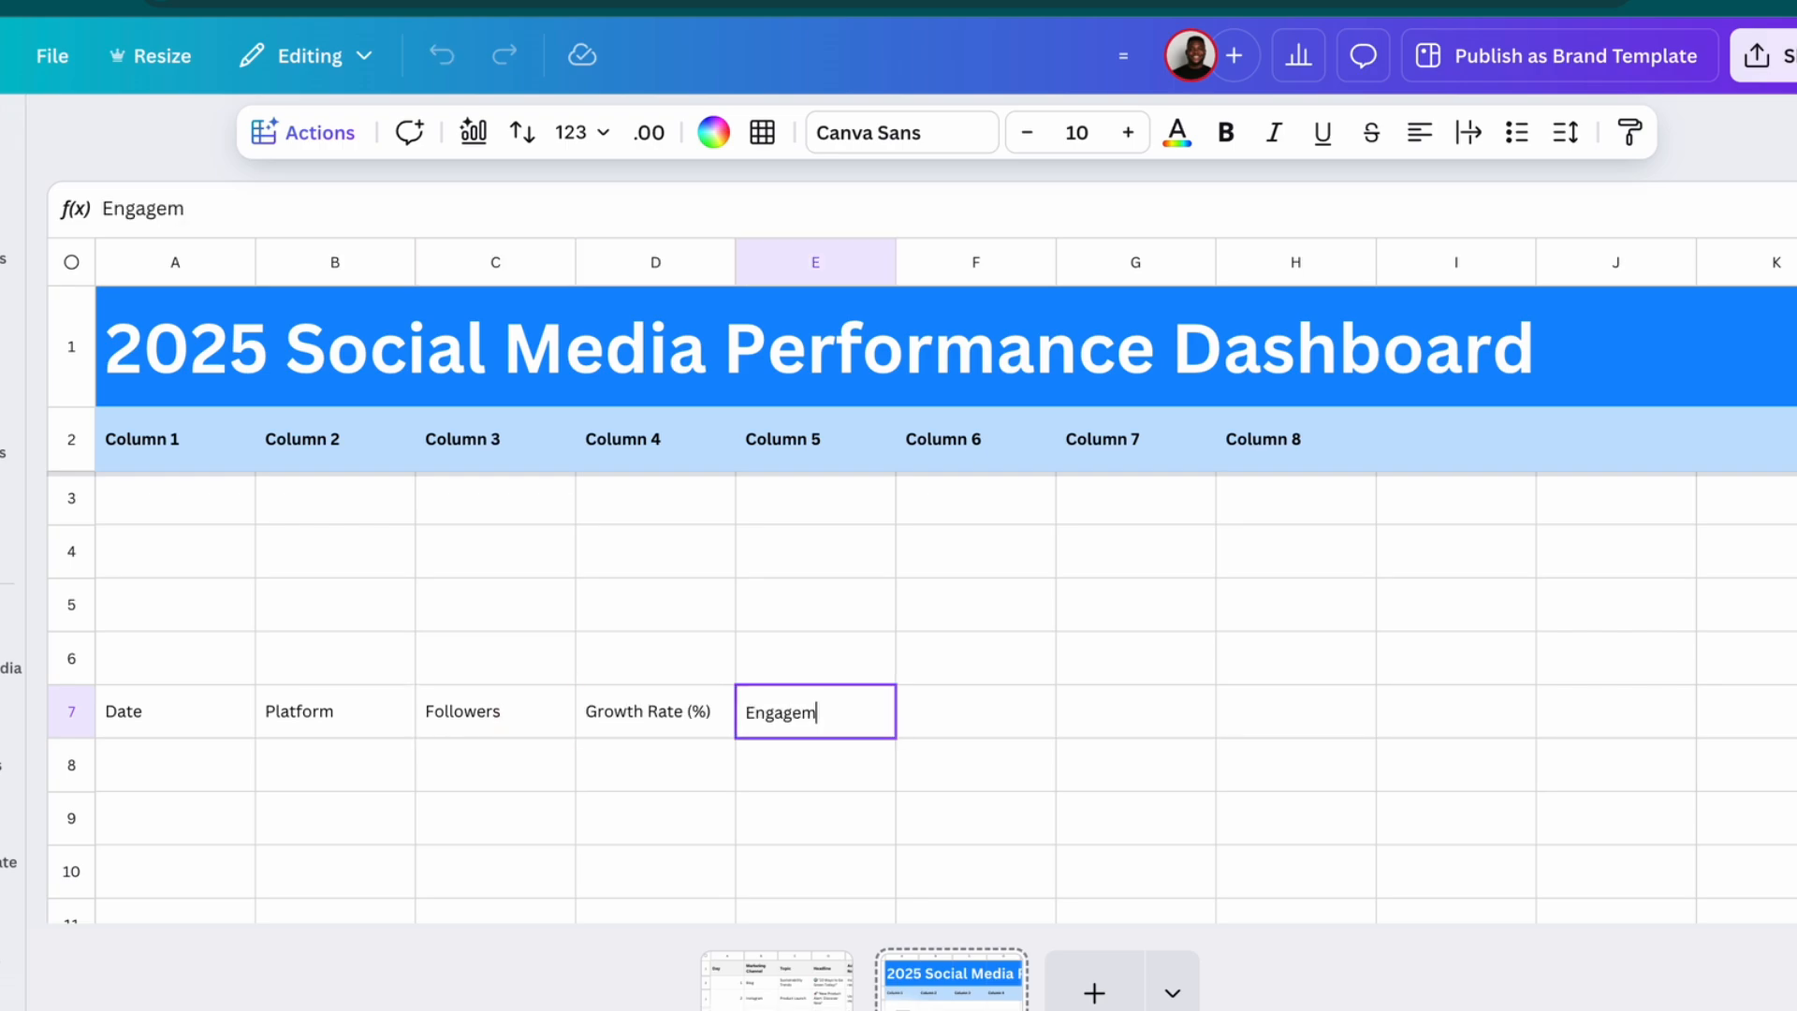
{"action": "type", "text": "ent Rate(%)"}
{"action": "key", "text": "Tab"}
{"action": "type", "text": "Likes"}
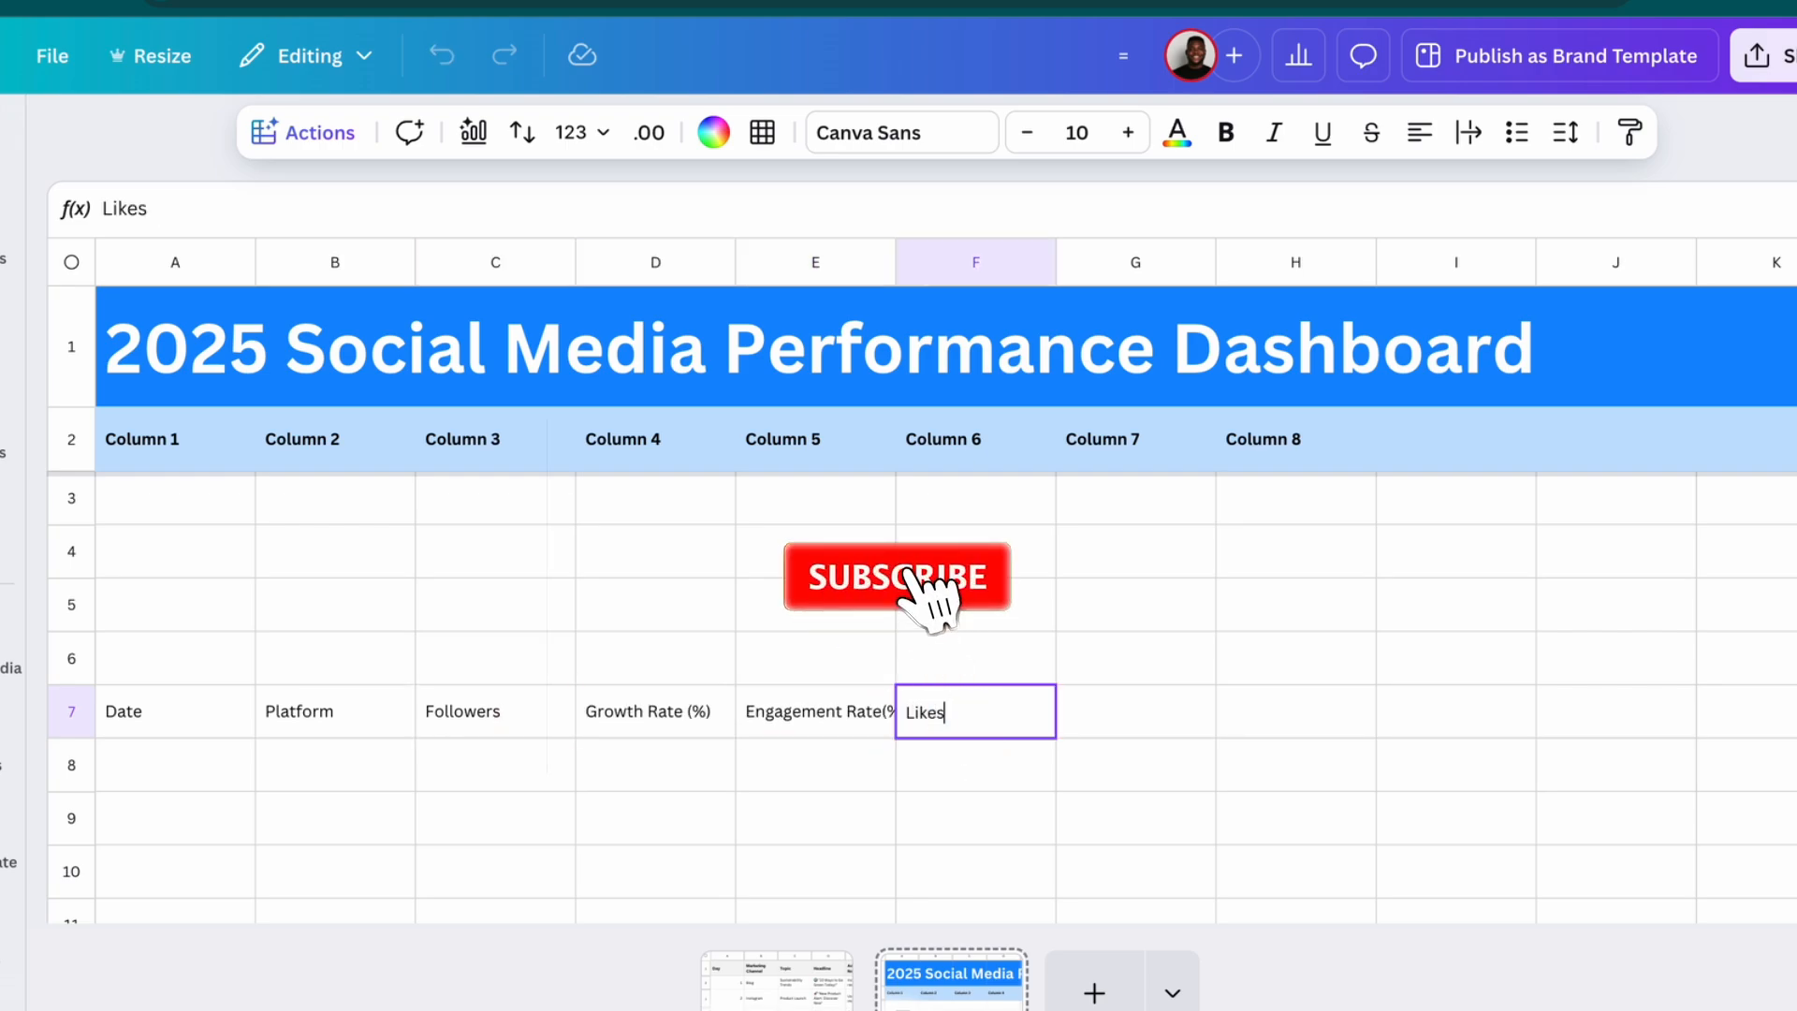
{"action": "key", "text": "Tab"}
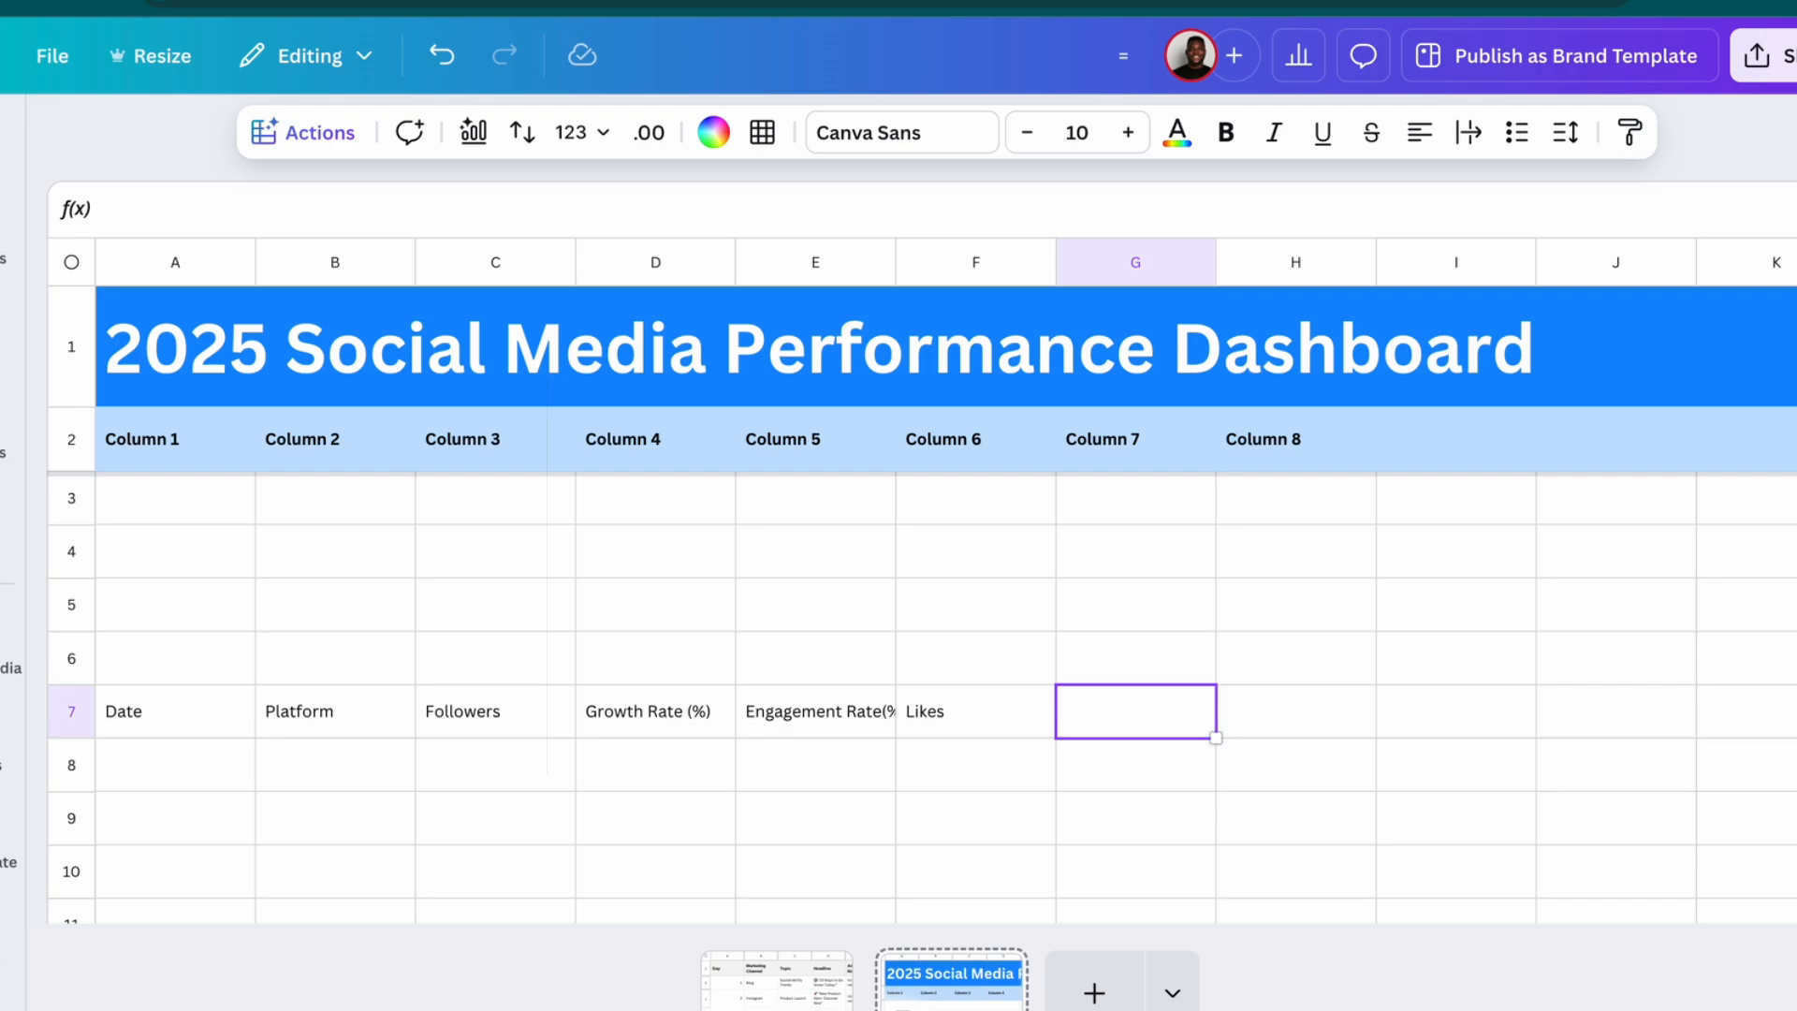
Enter the headers Comments, Impressions and CTR (%) in cells G7 to I7
{"action": "type", "text": "Comments"}
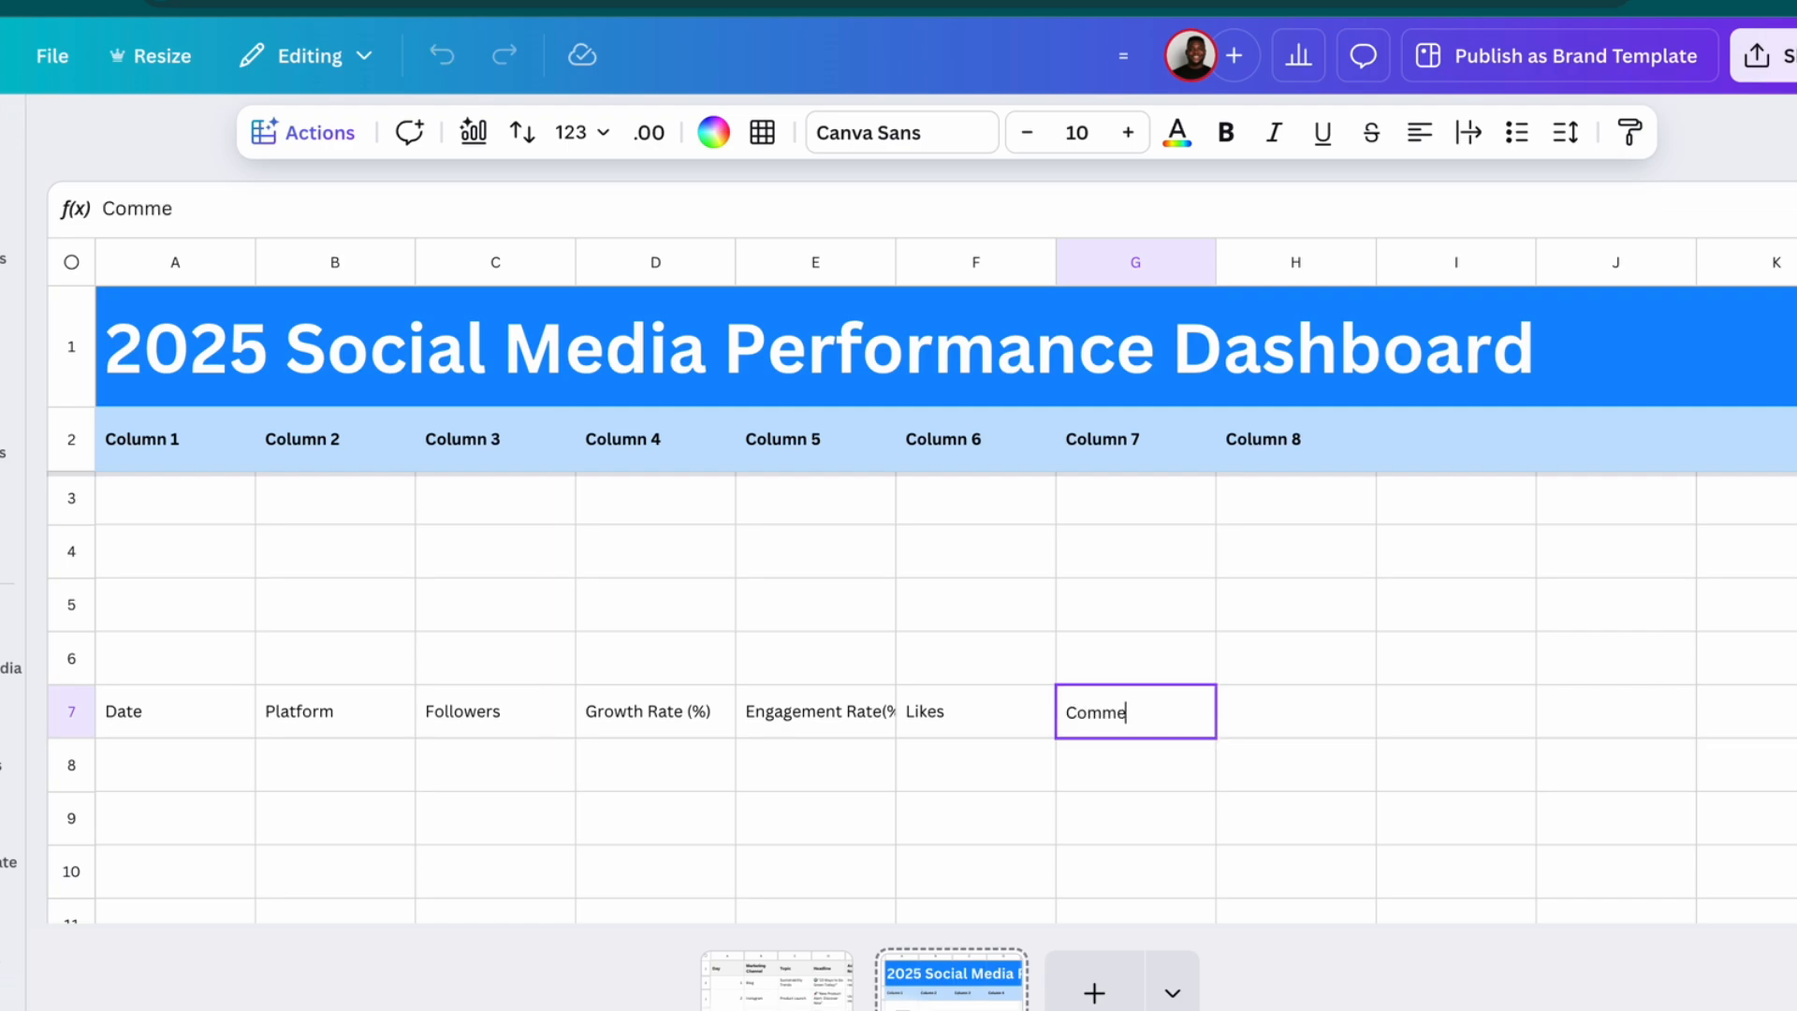
{"action": "key", "text": "Tab"}
{"action": "type", "text": "Impressions"}
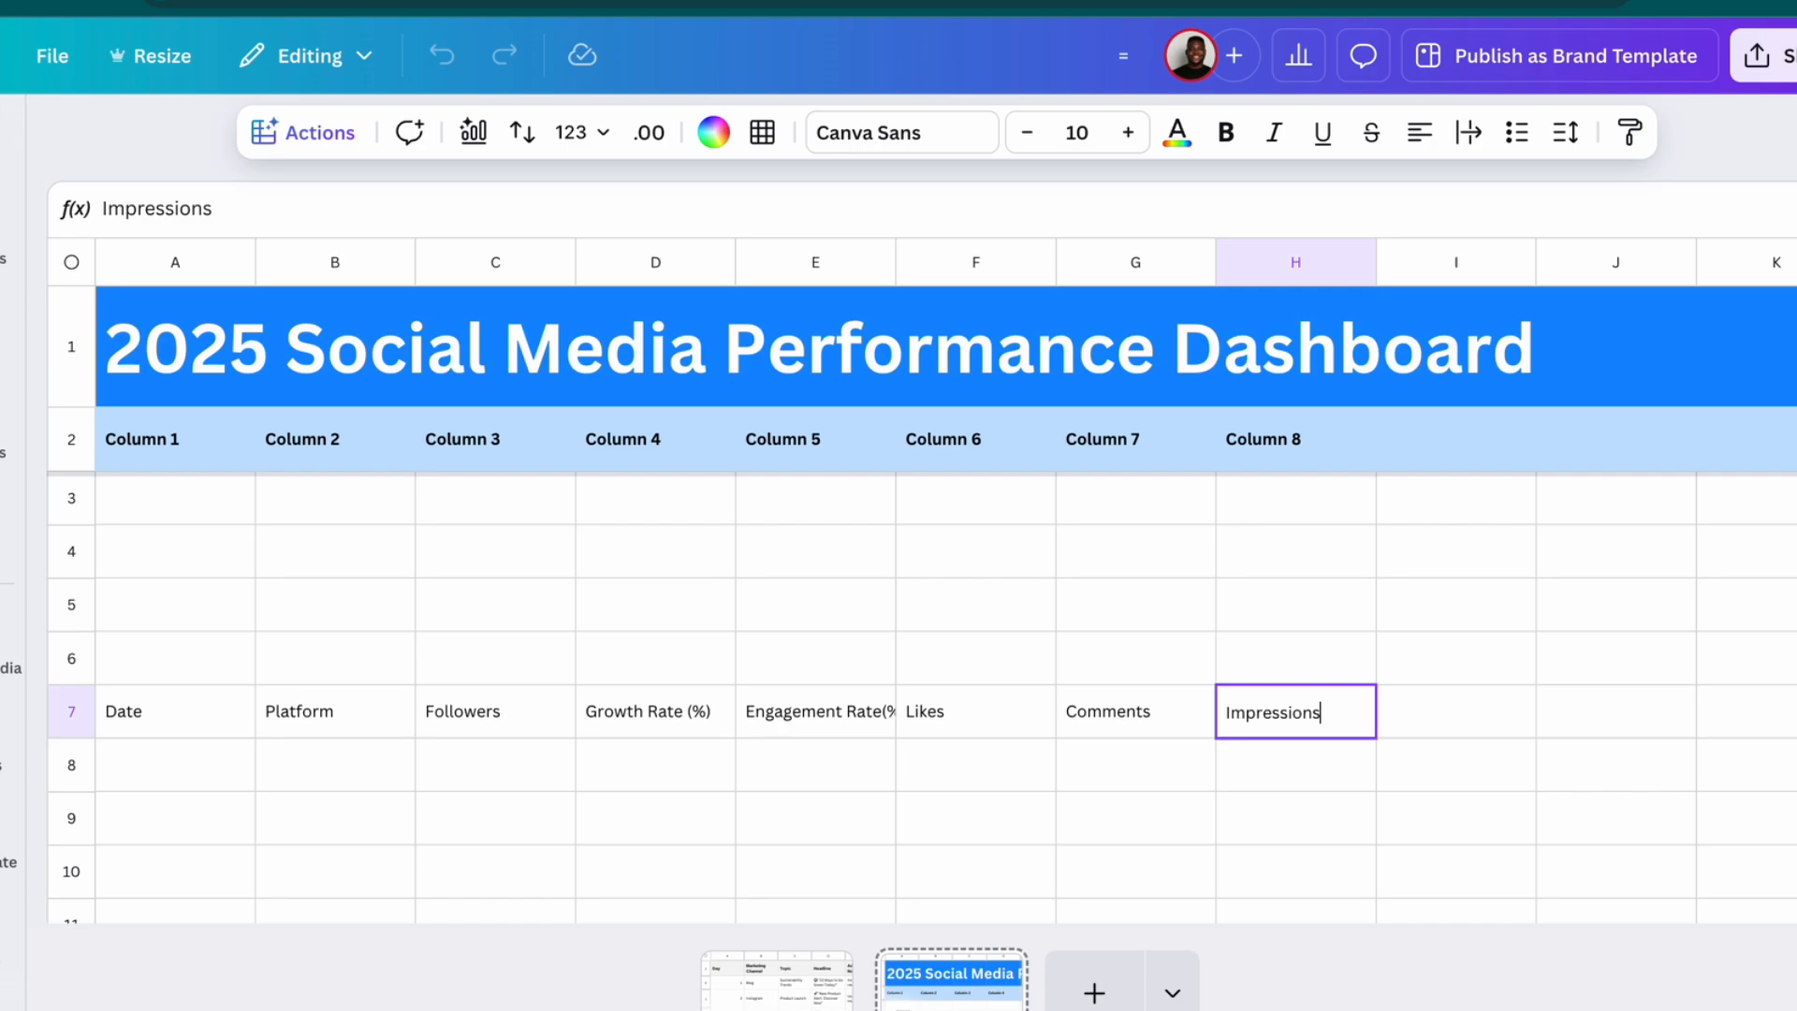
{"action": "key", "text": "Tab"}
{"action": "type", "text": "CT"}
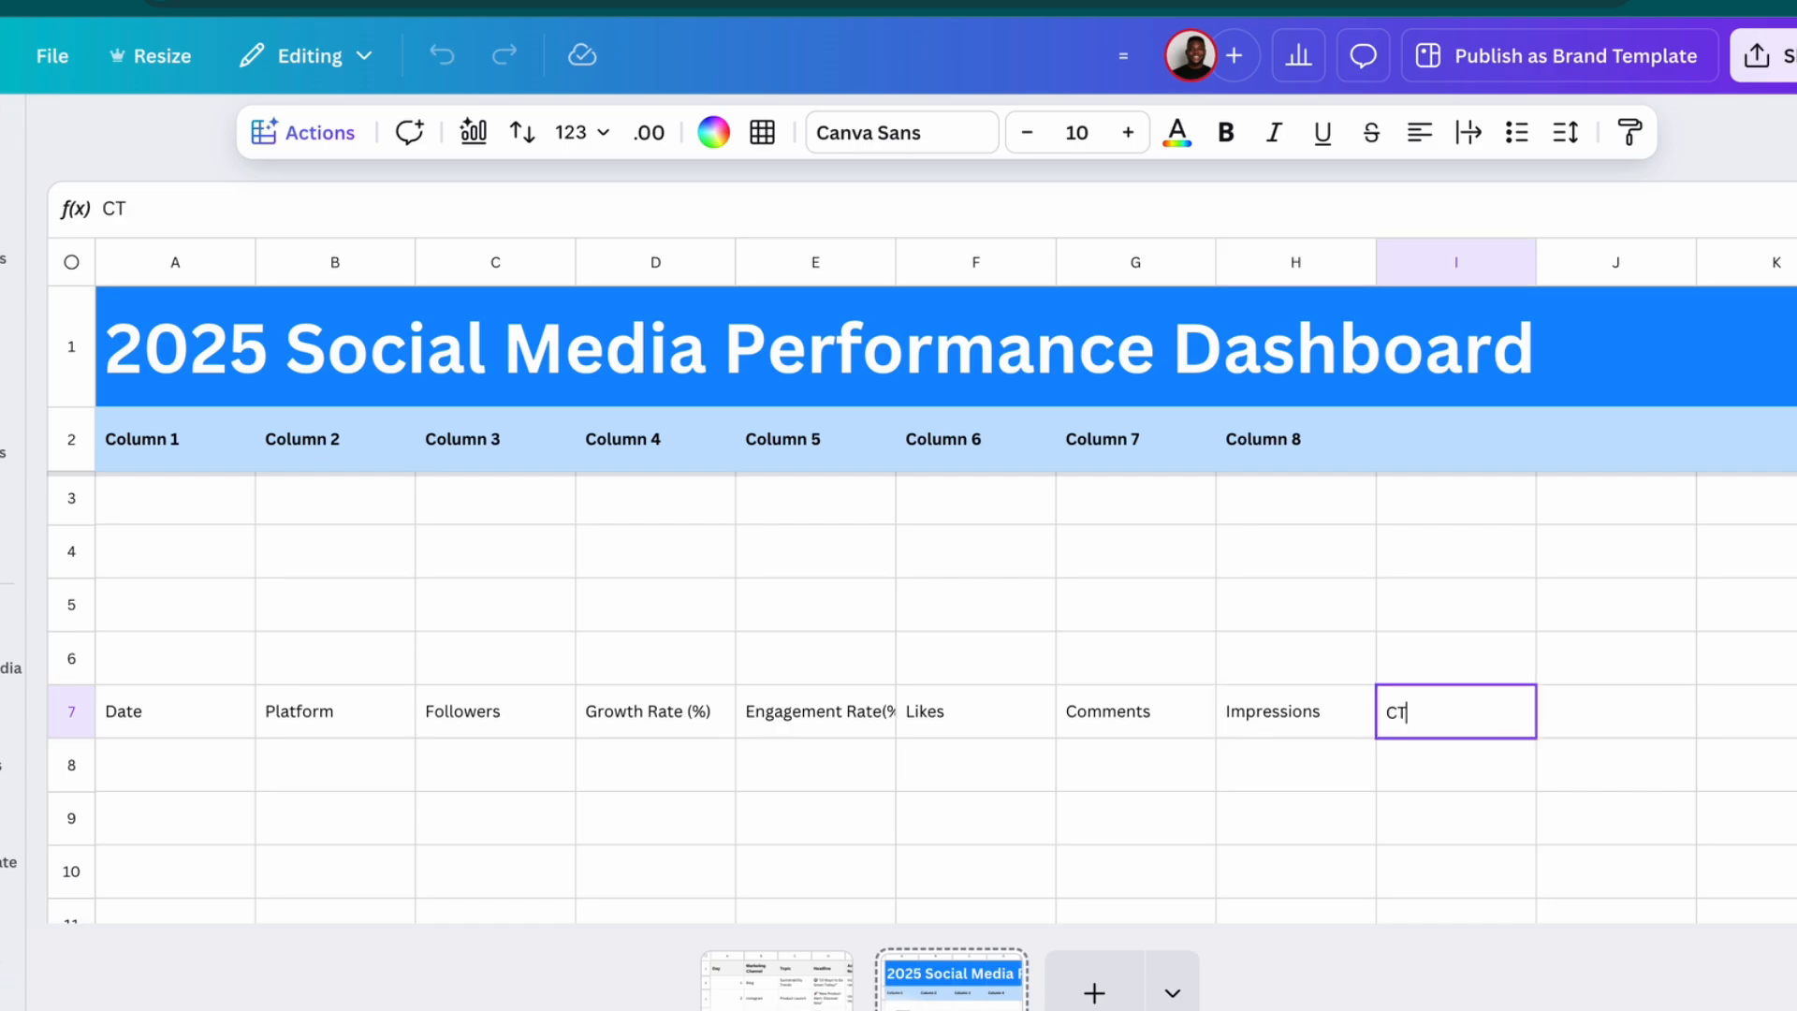
{"action": "type", "text": "R (%)"}
{"action": "key", "text": "Tab"}
Enter the headers Posts, Ad Spend ($) and Content Type in cells J7 to L7
{"action": "type", "text": "Posts"}
{"action": "key", "text": "Tab"}
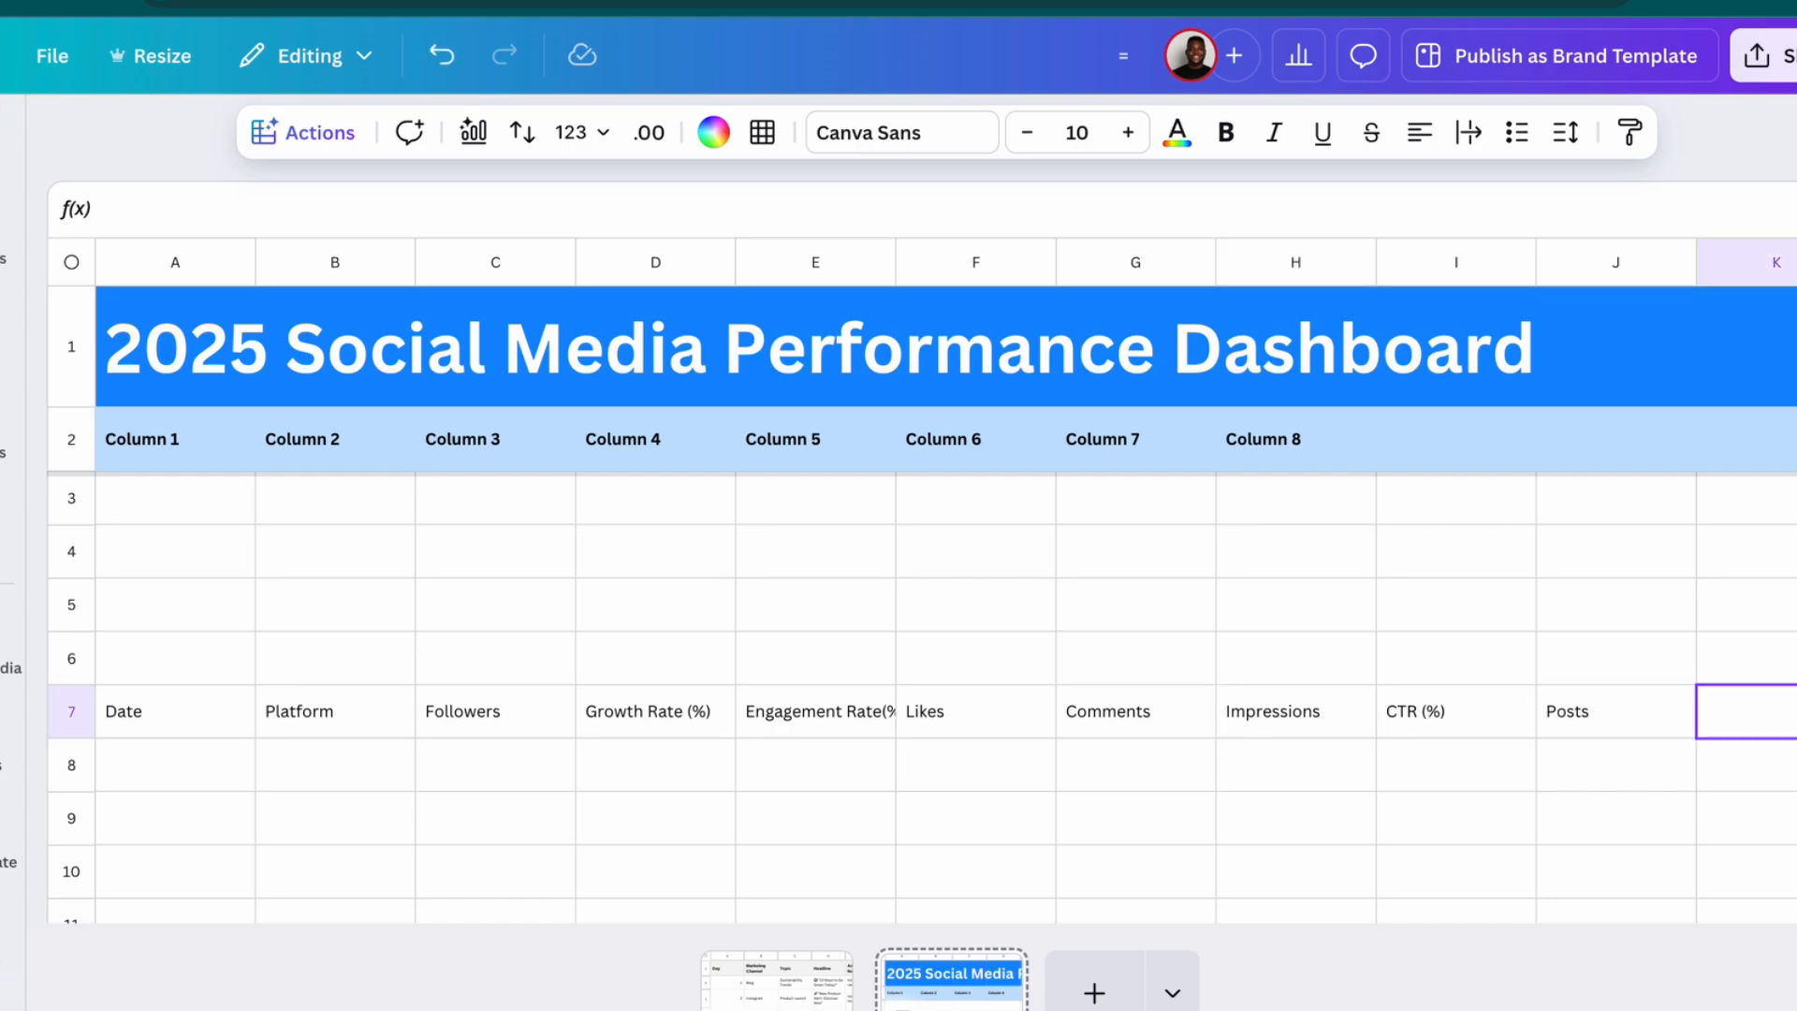
{"action": "type", "text": "Ad Spend ($"}
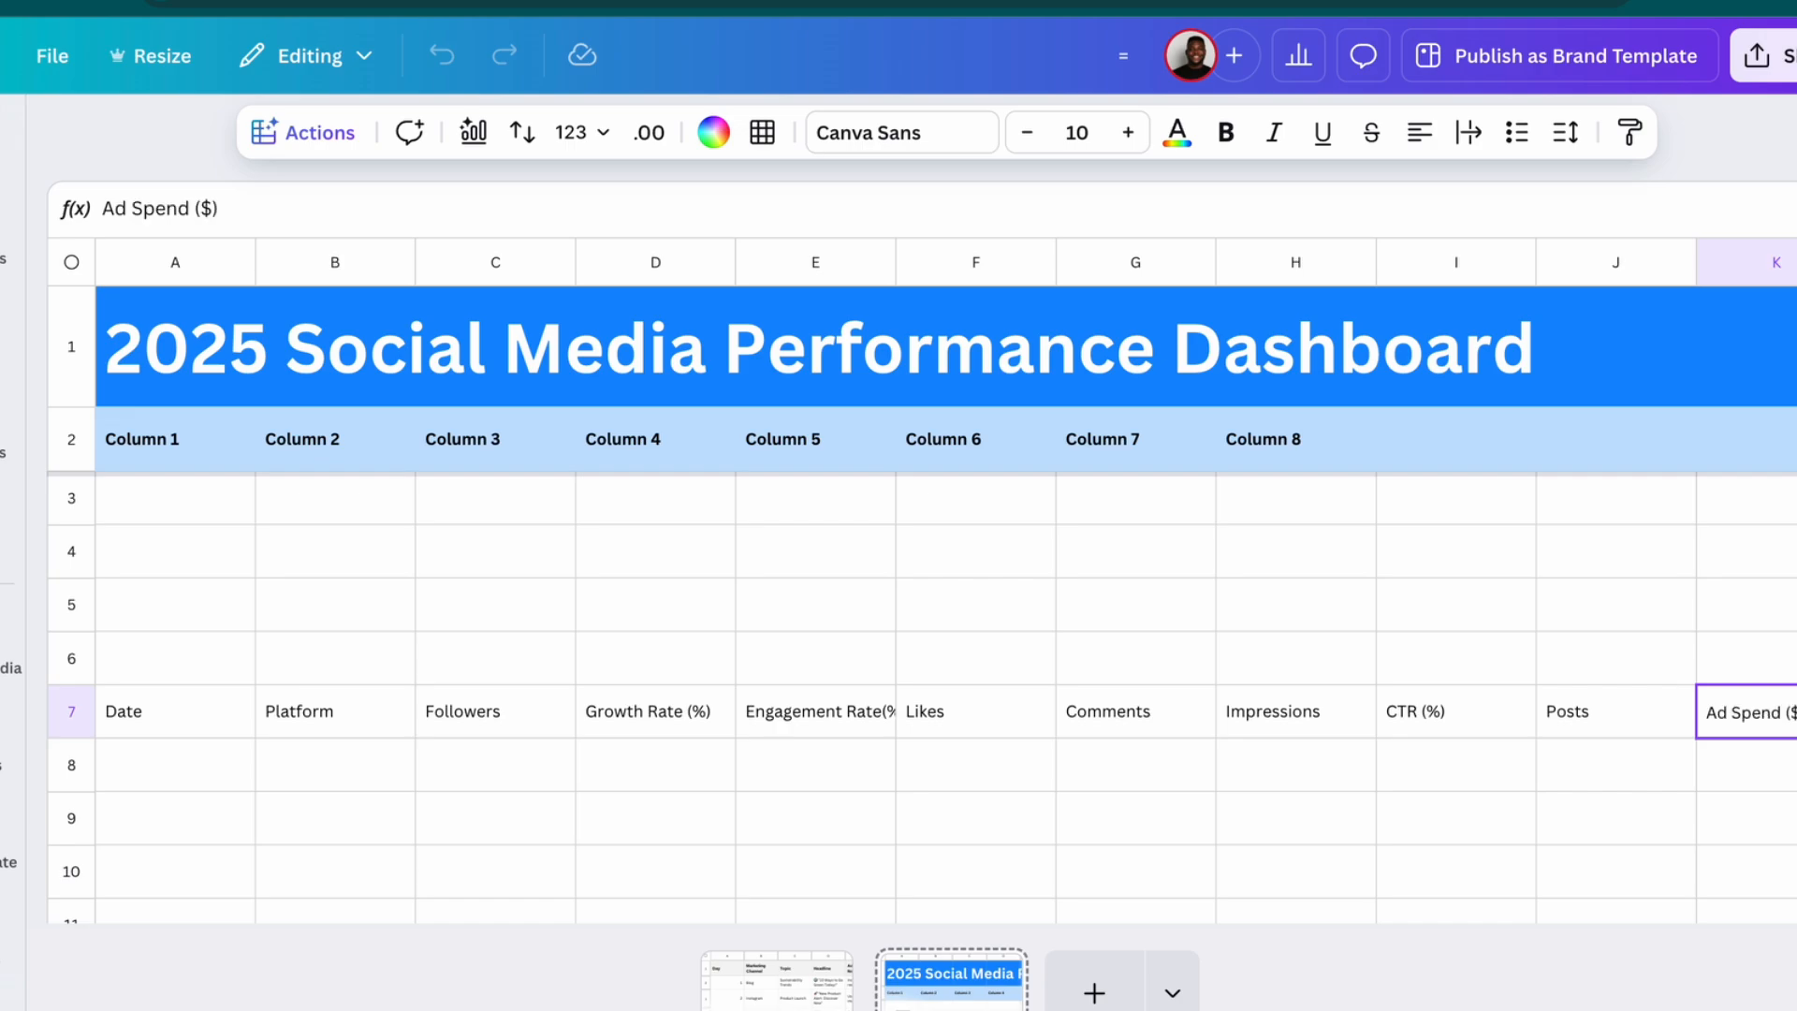
{"action": "key", "text": "Tab"}
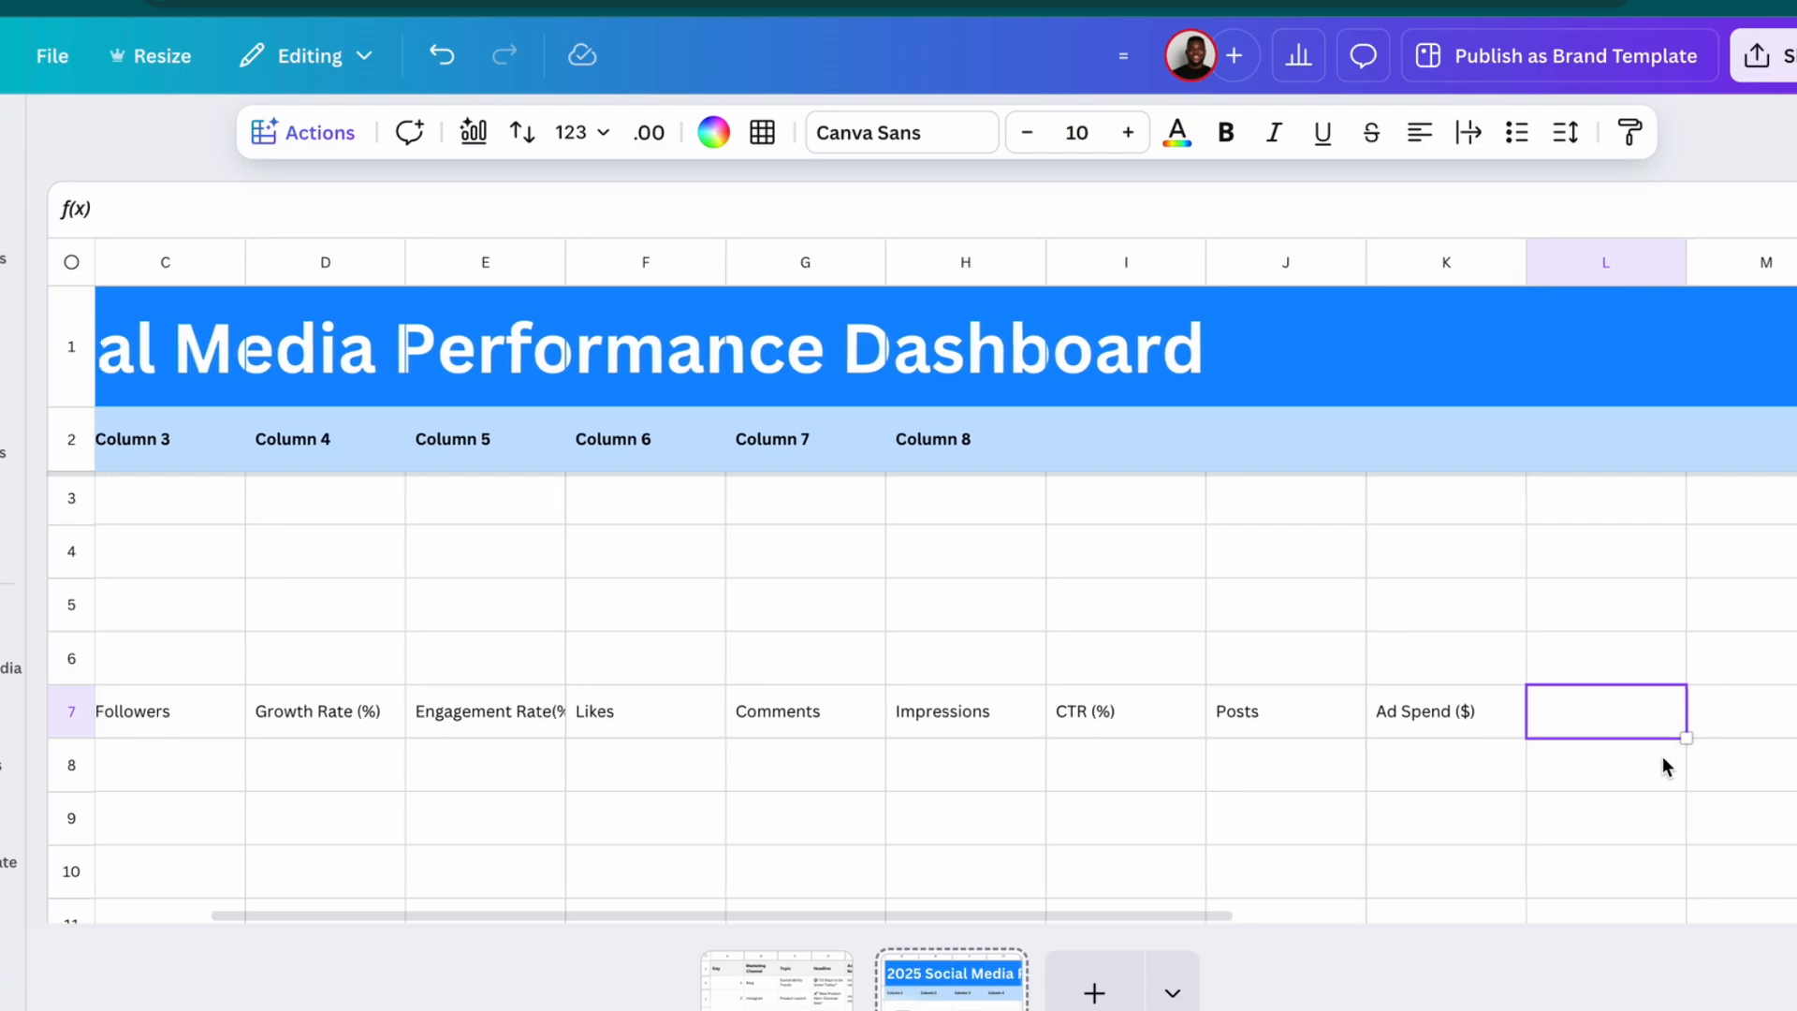
{"action": "type", "text": "Co"}
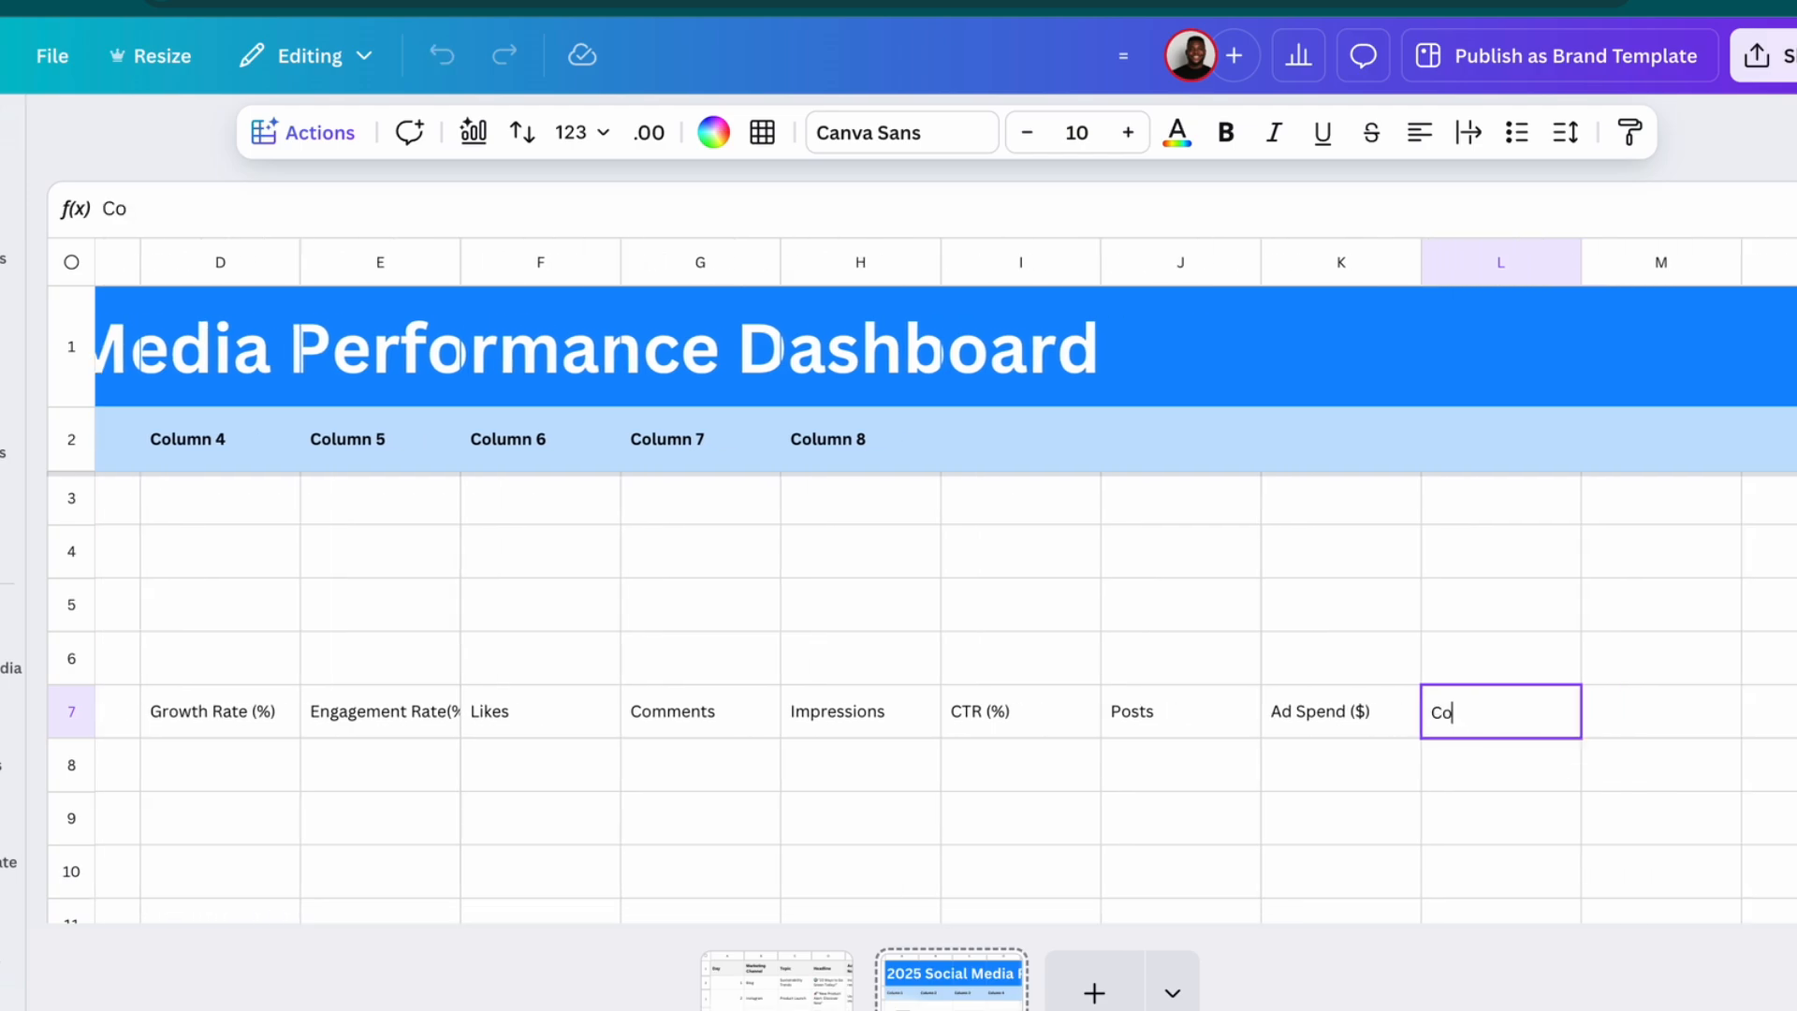
{"action": "type", "text": "ntent Type"}
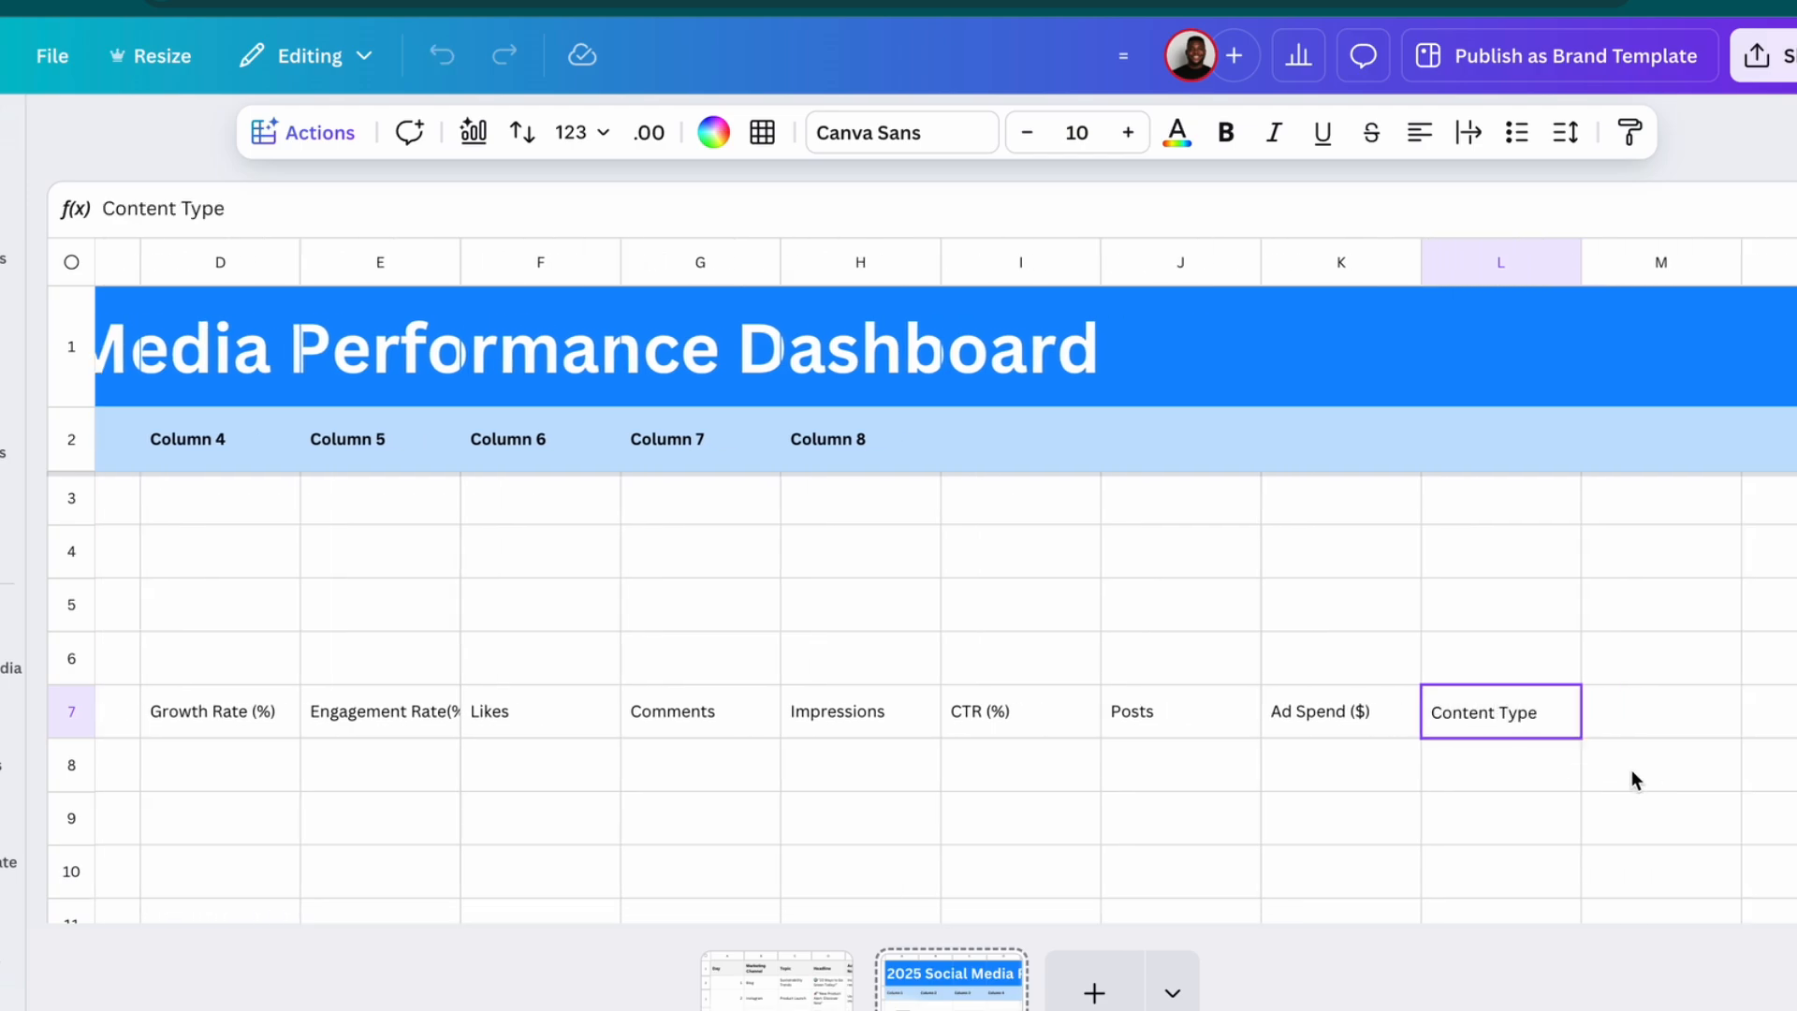
{"action": "key", "text": "Return"}
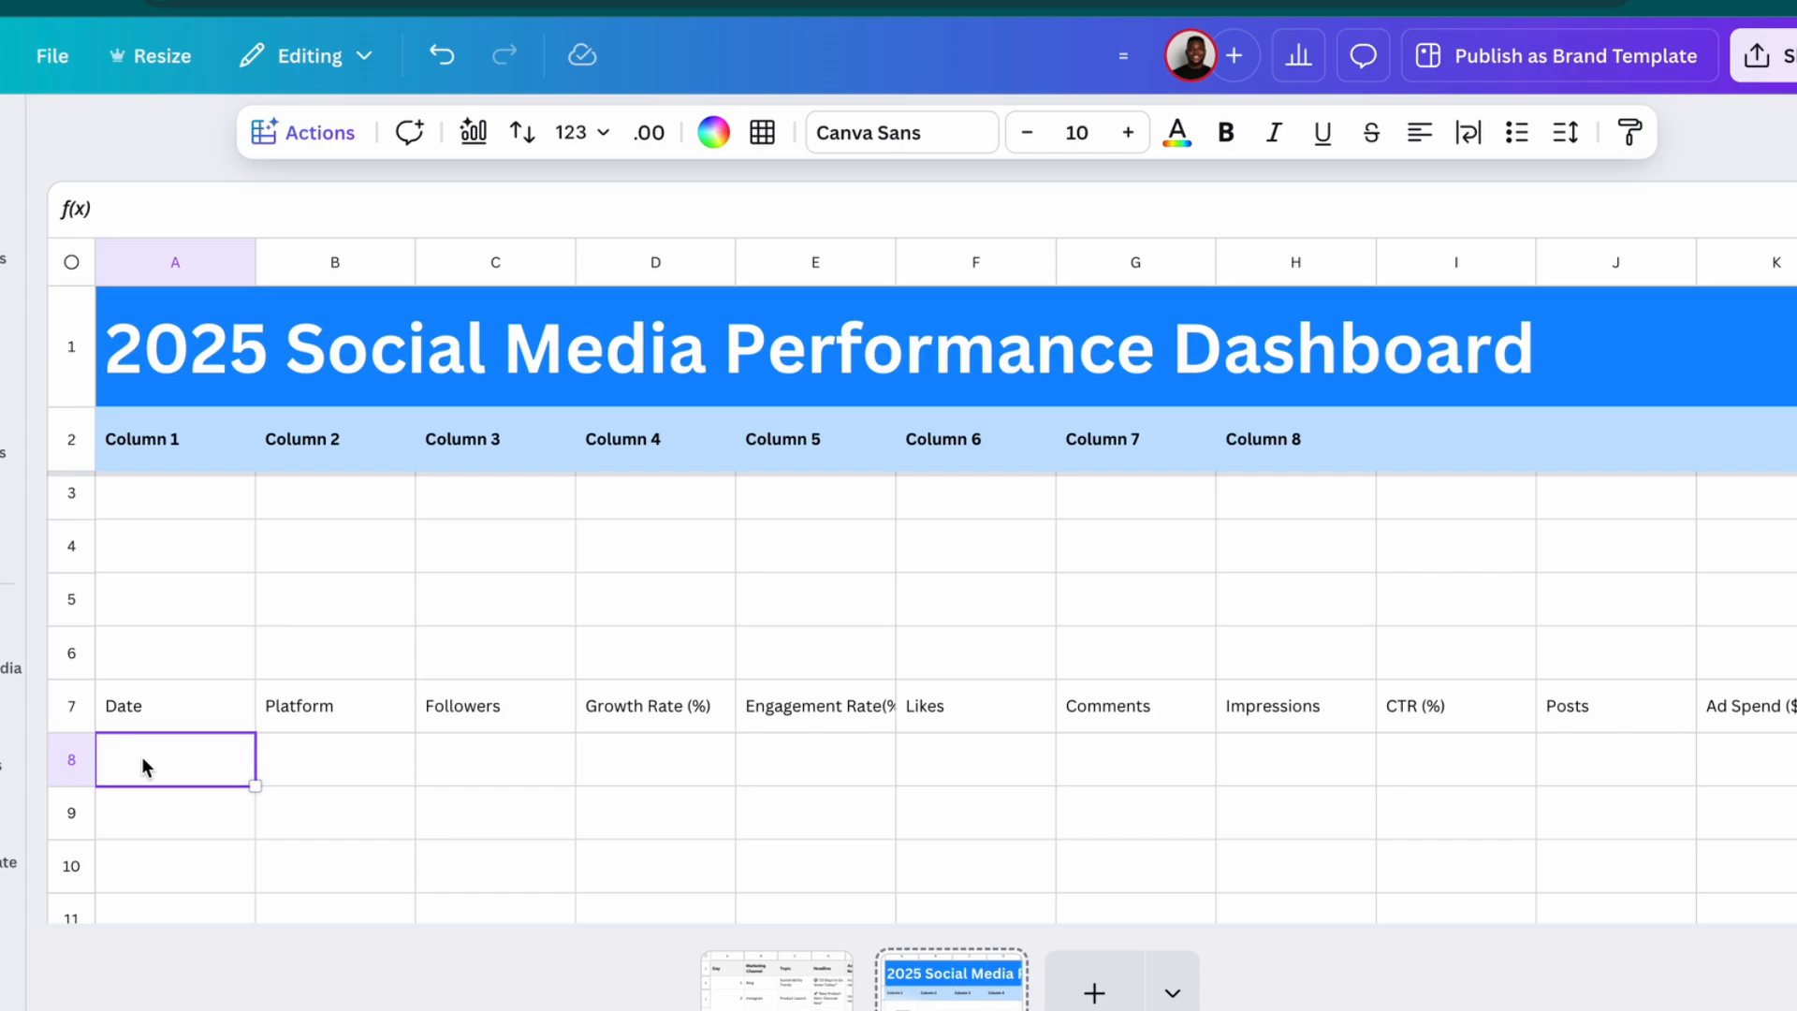
Enter Mar 1, 2025 in cell A8 under Date and choose the Date format for it
{"action": "type", "text": "Mar"}
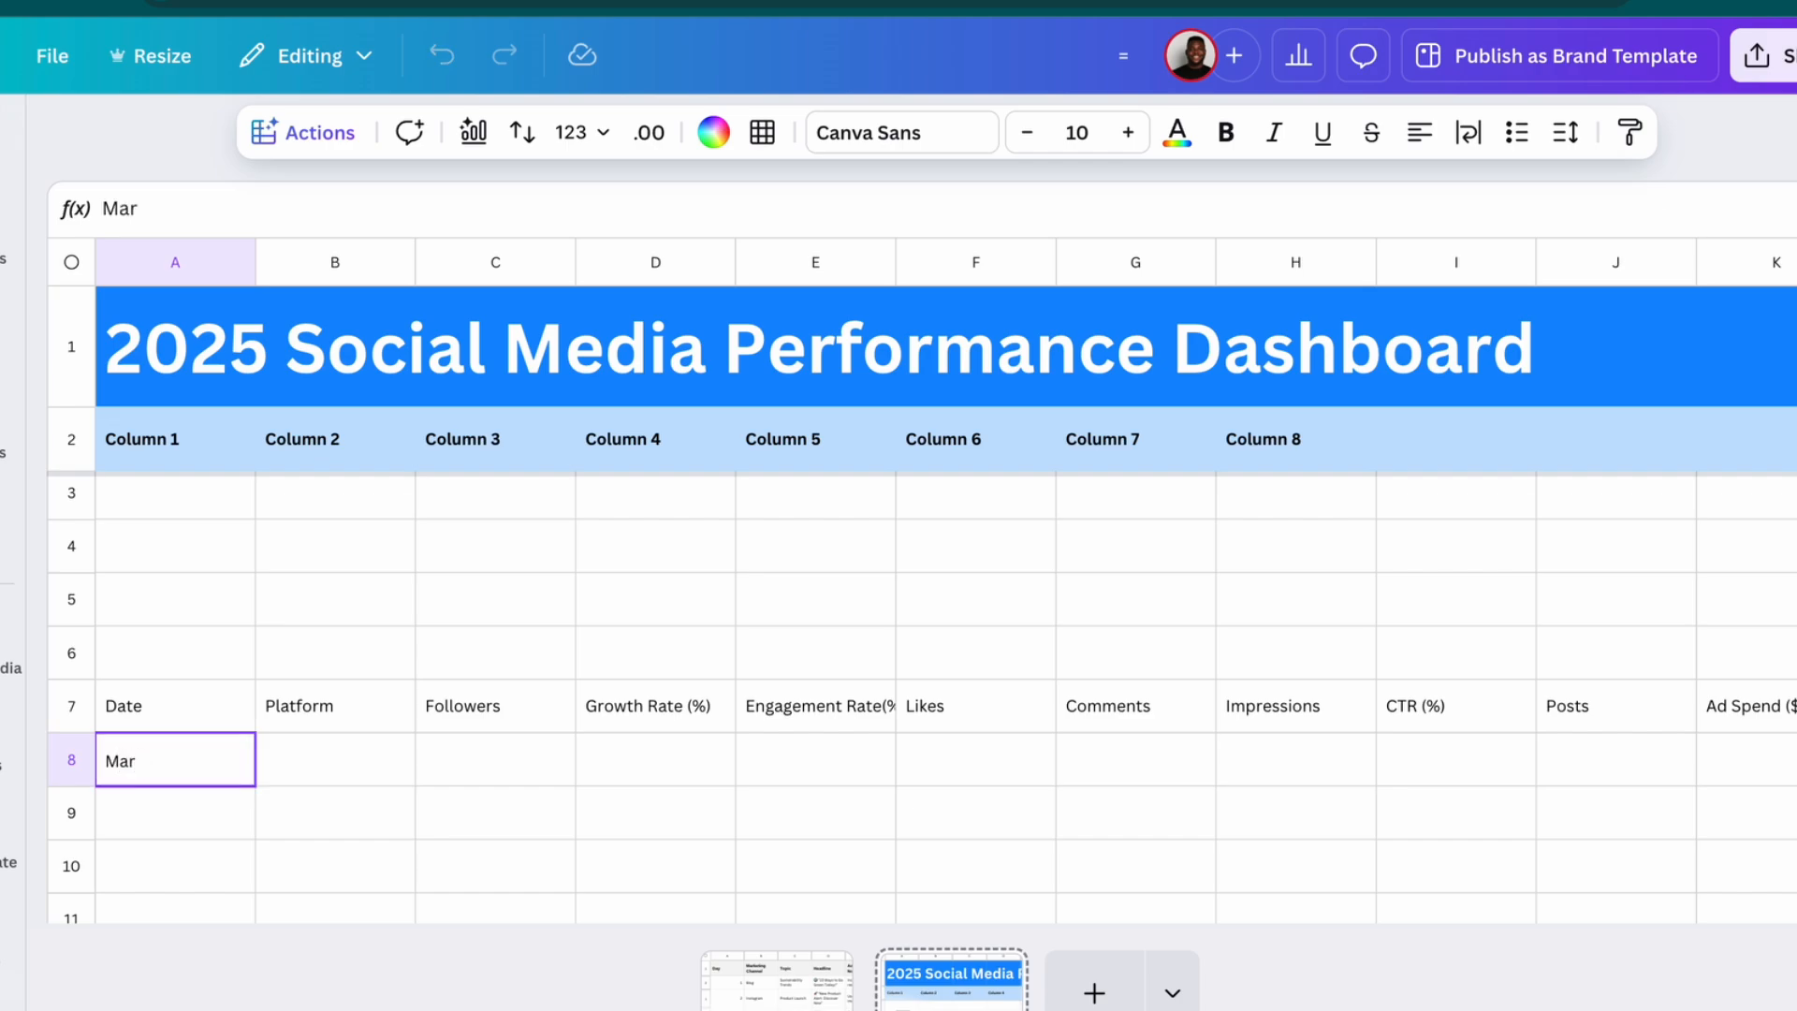
{"action": "type", "text": " 1, 2025"}
{"action": "key", "text": "Return"}
{"action": "left_click", "coordinate": [221, 783]}
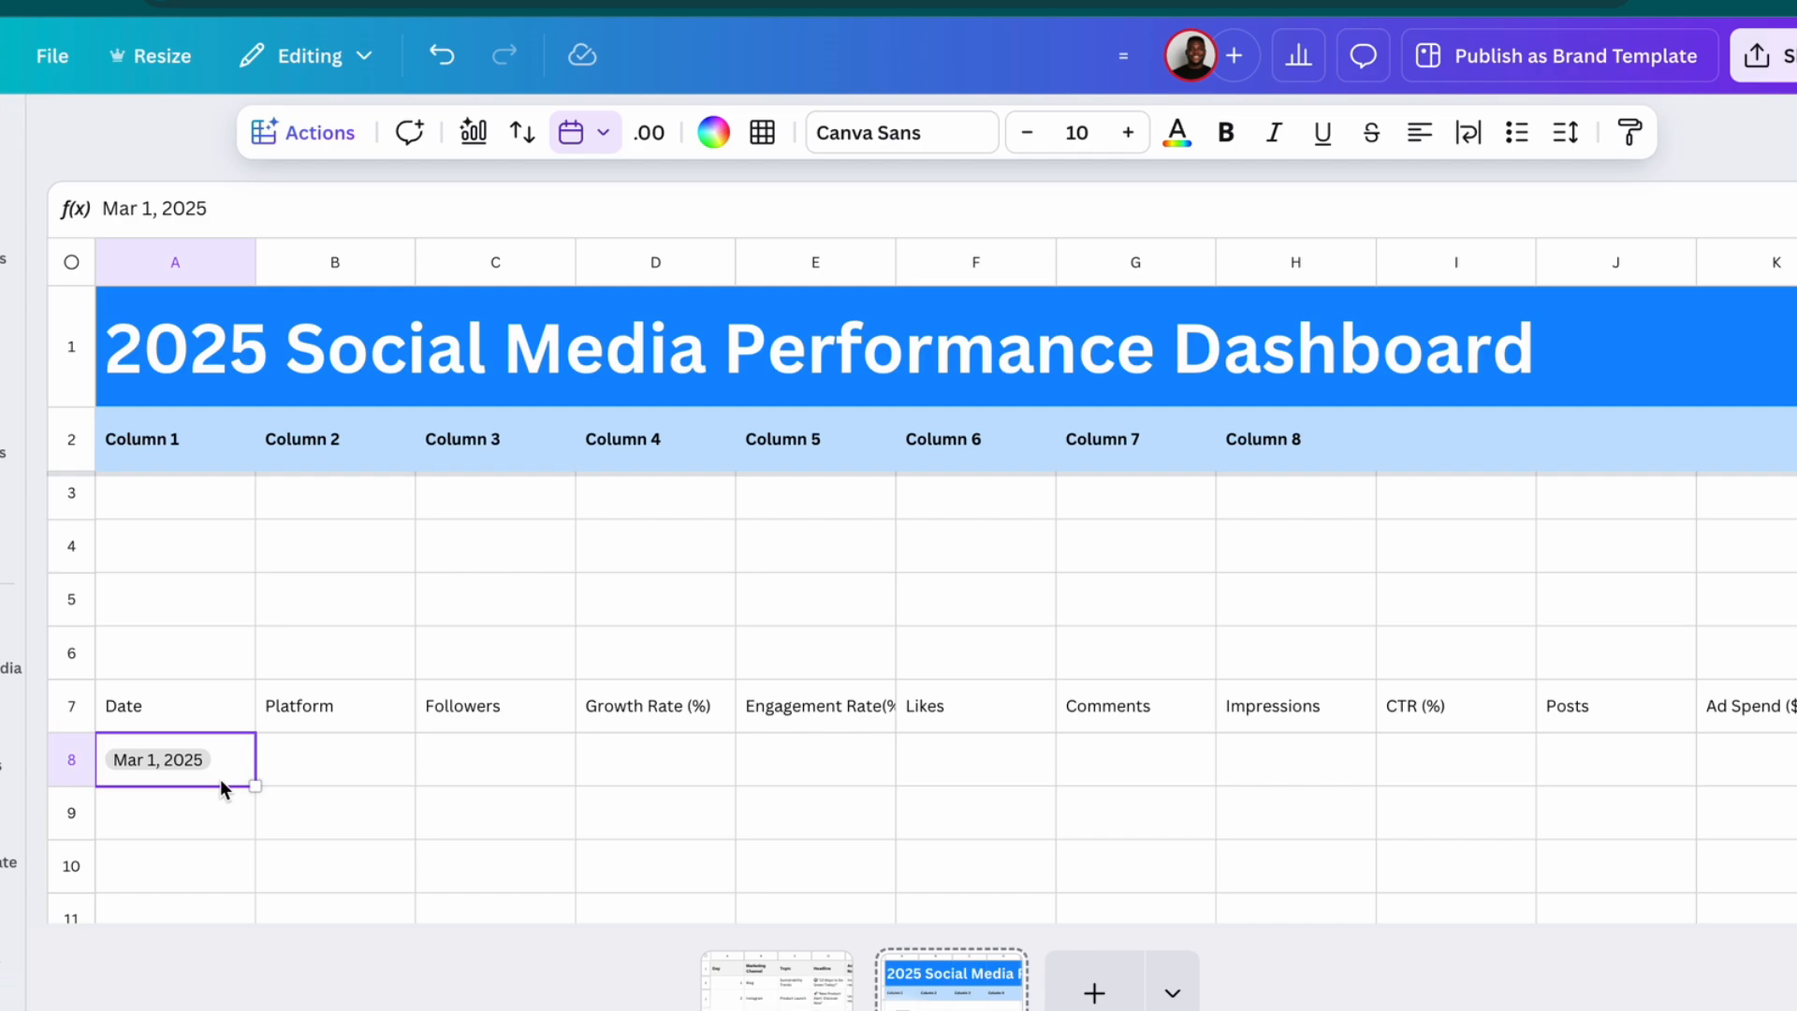
{"action": "left_click", "coordinate": [601, 134]}
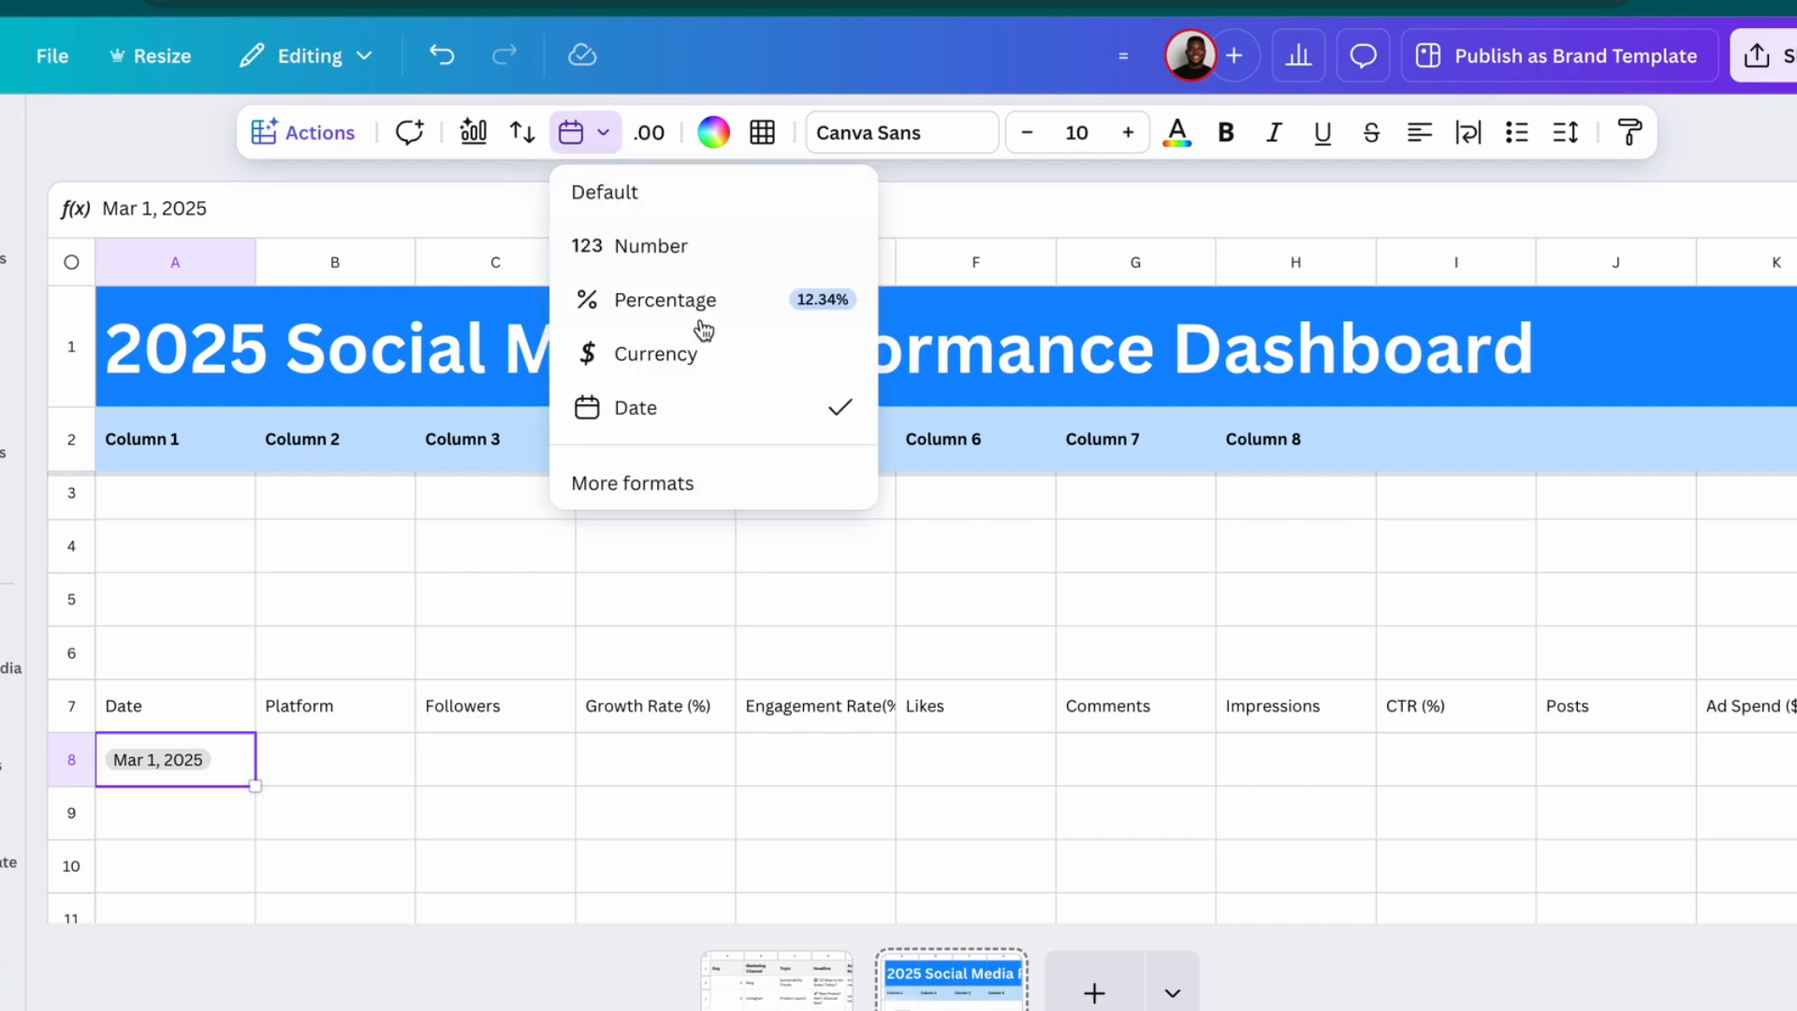
{"action": "left_click", "coordinate": [691, 421]}
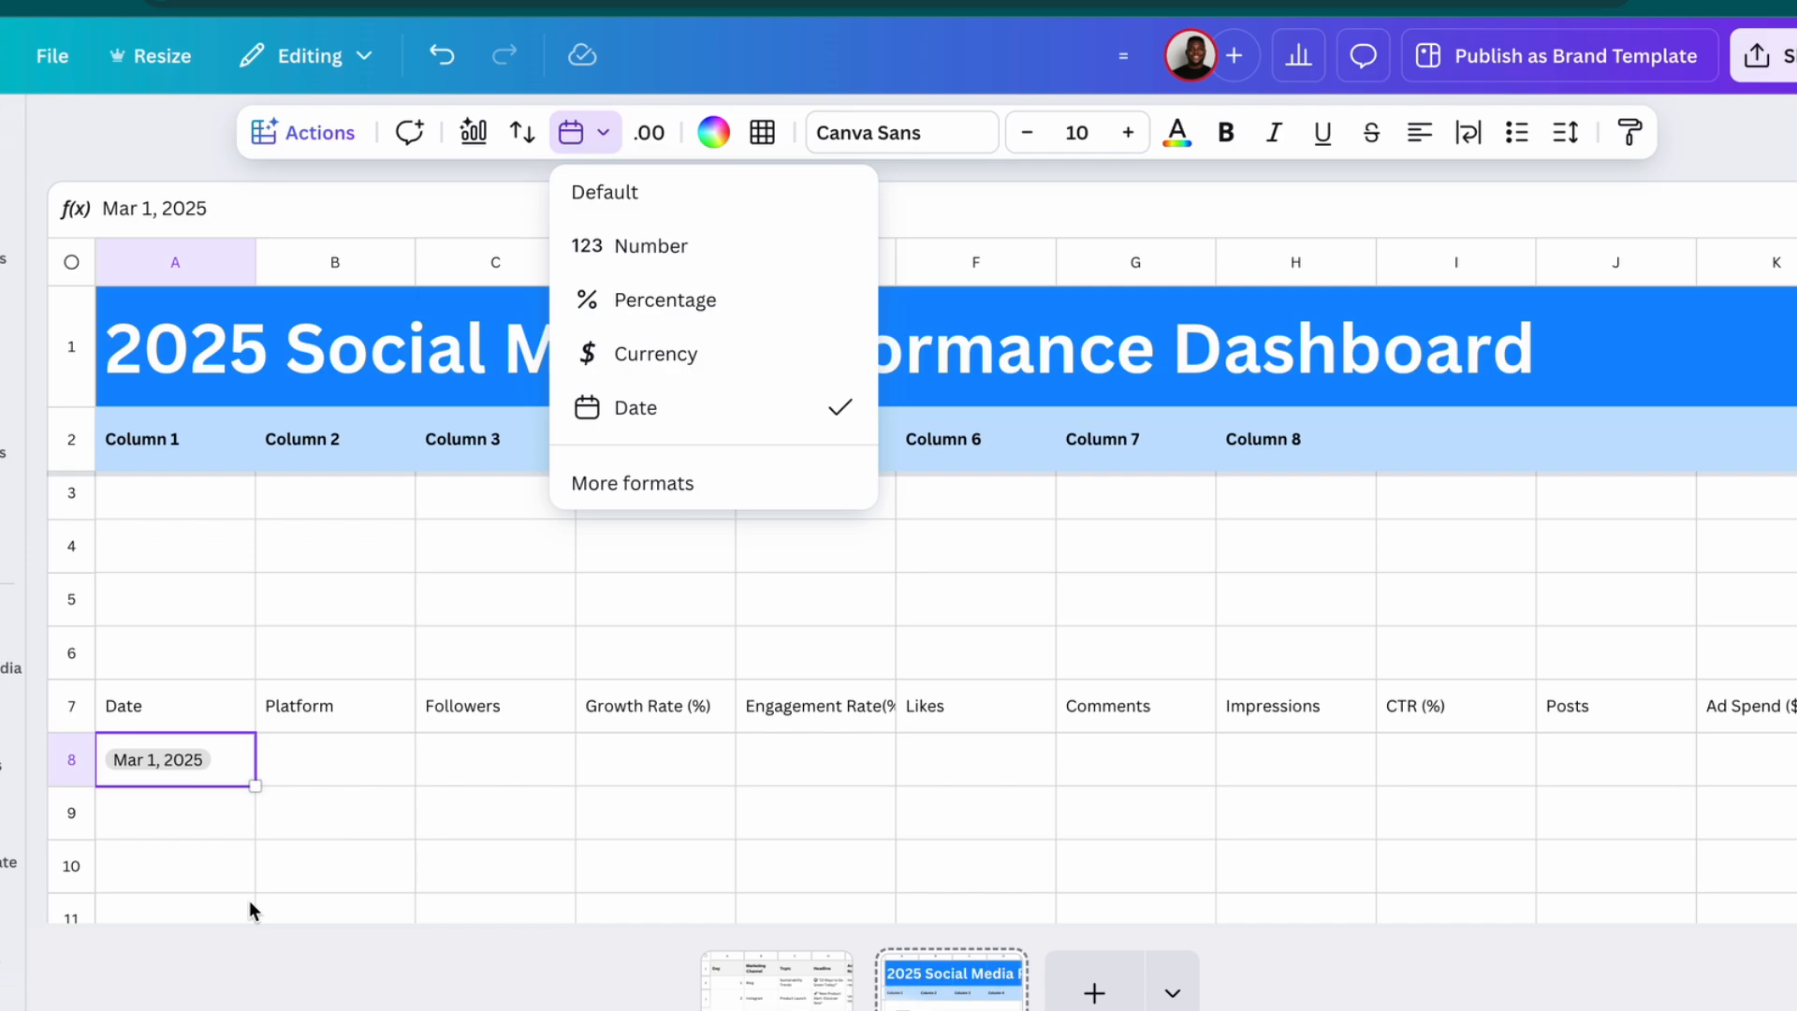
Enter TikTok under Platform and 7500 under Followers in row 8
{"action": "left_click", "coordinate": [361, 720]}
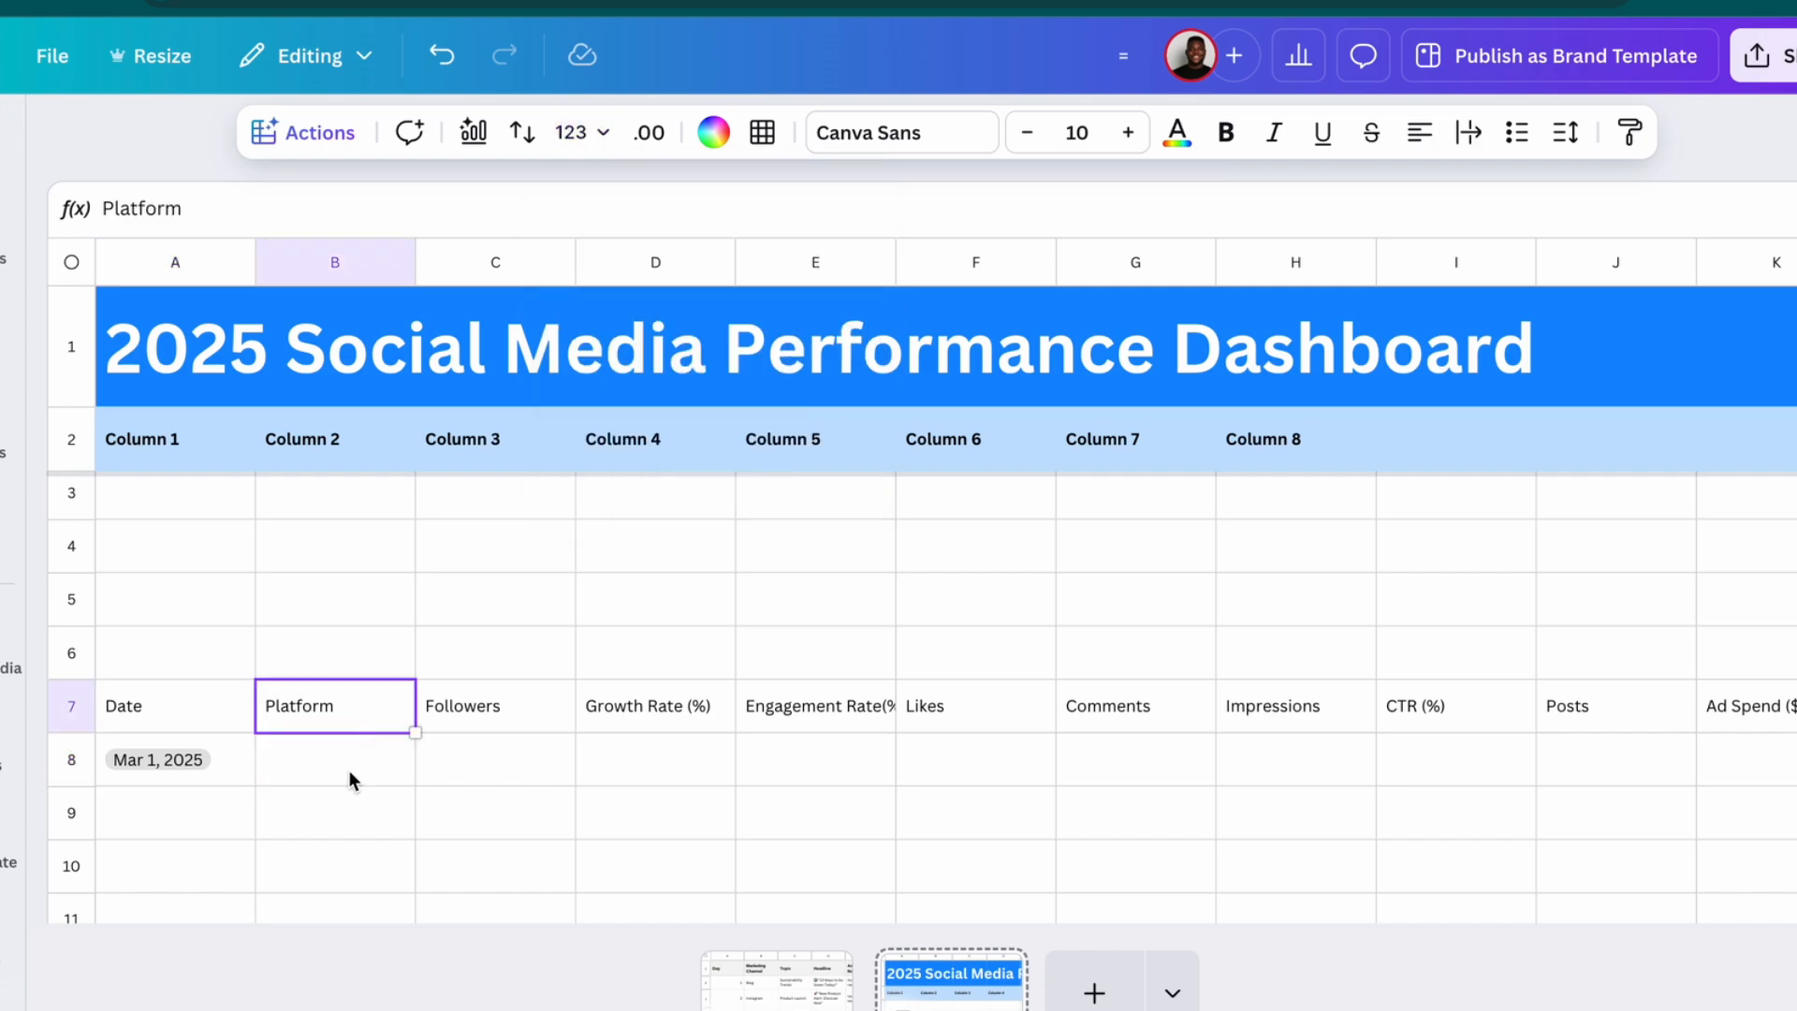
{"action": "left_click", "coordinate": [350, 775]}
{"action": "type", "text": "T"}
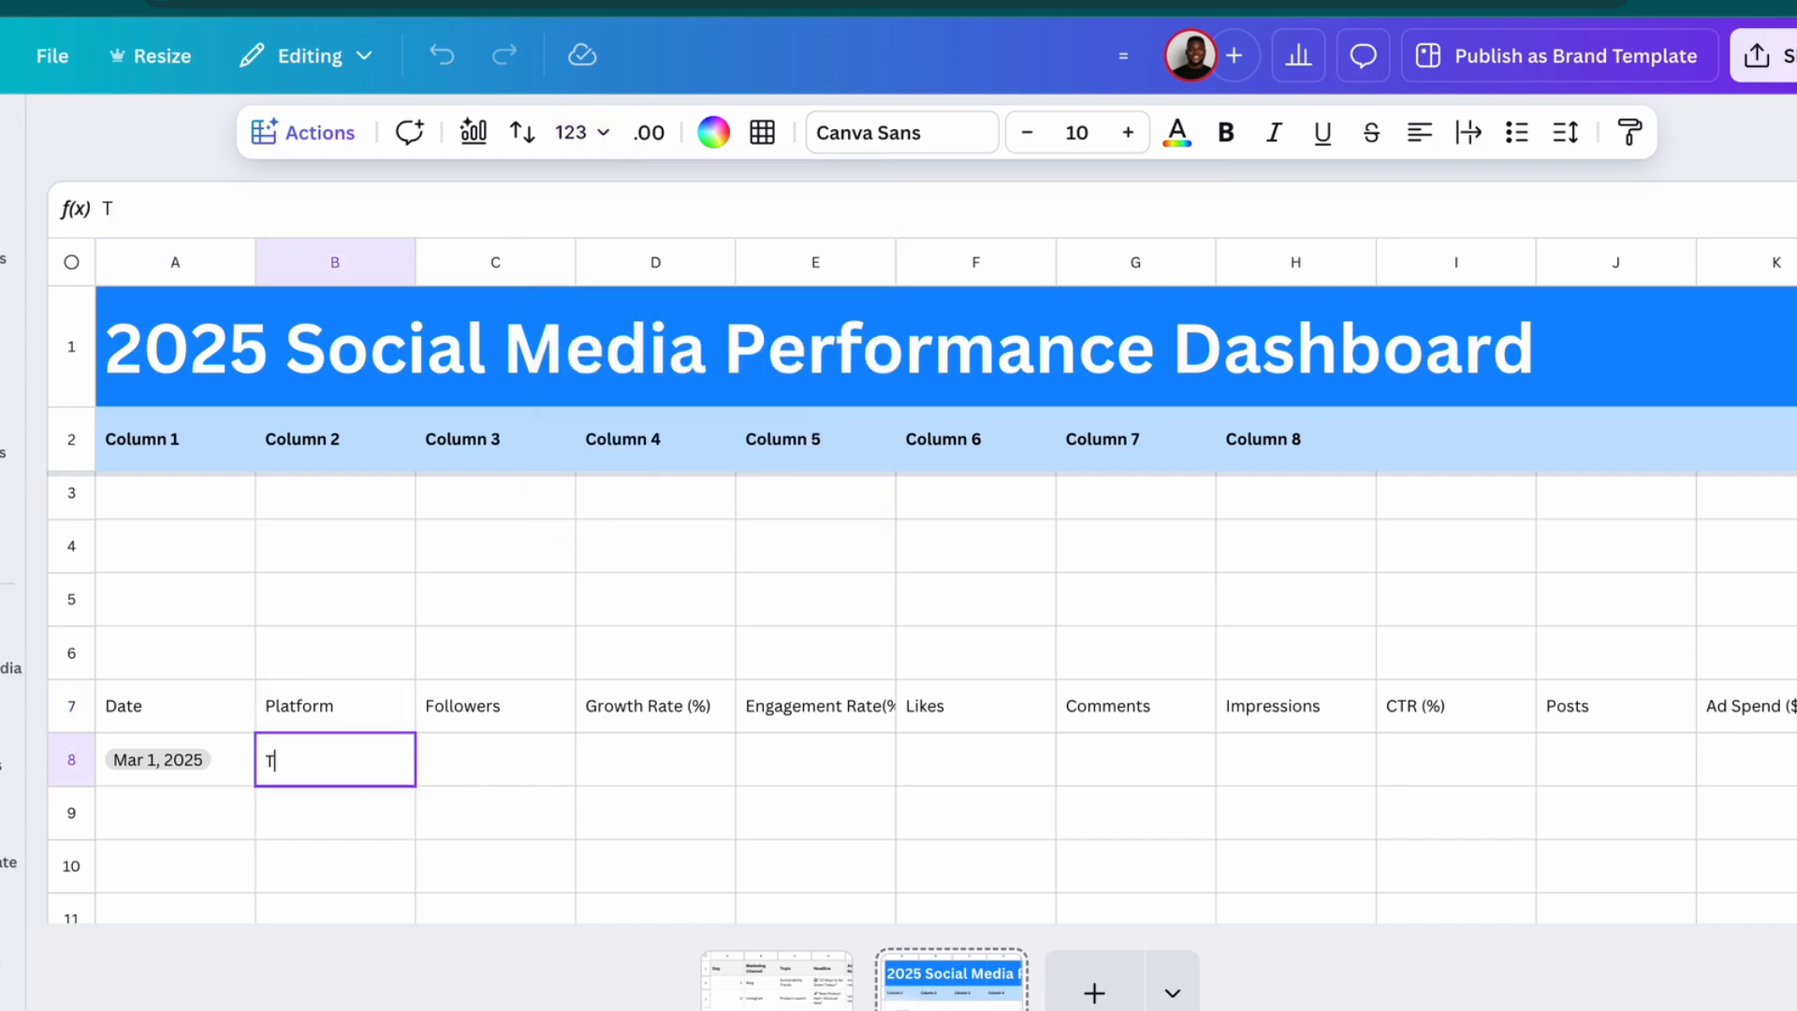
{"action": "type", "text": "ikTok"}
{"action": "key", "text": "Tab"}
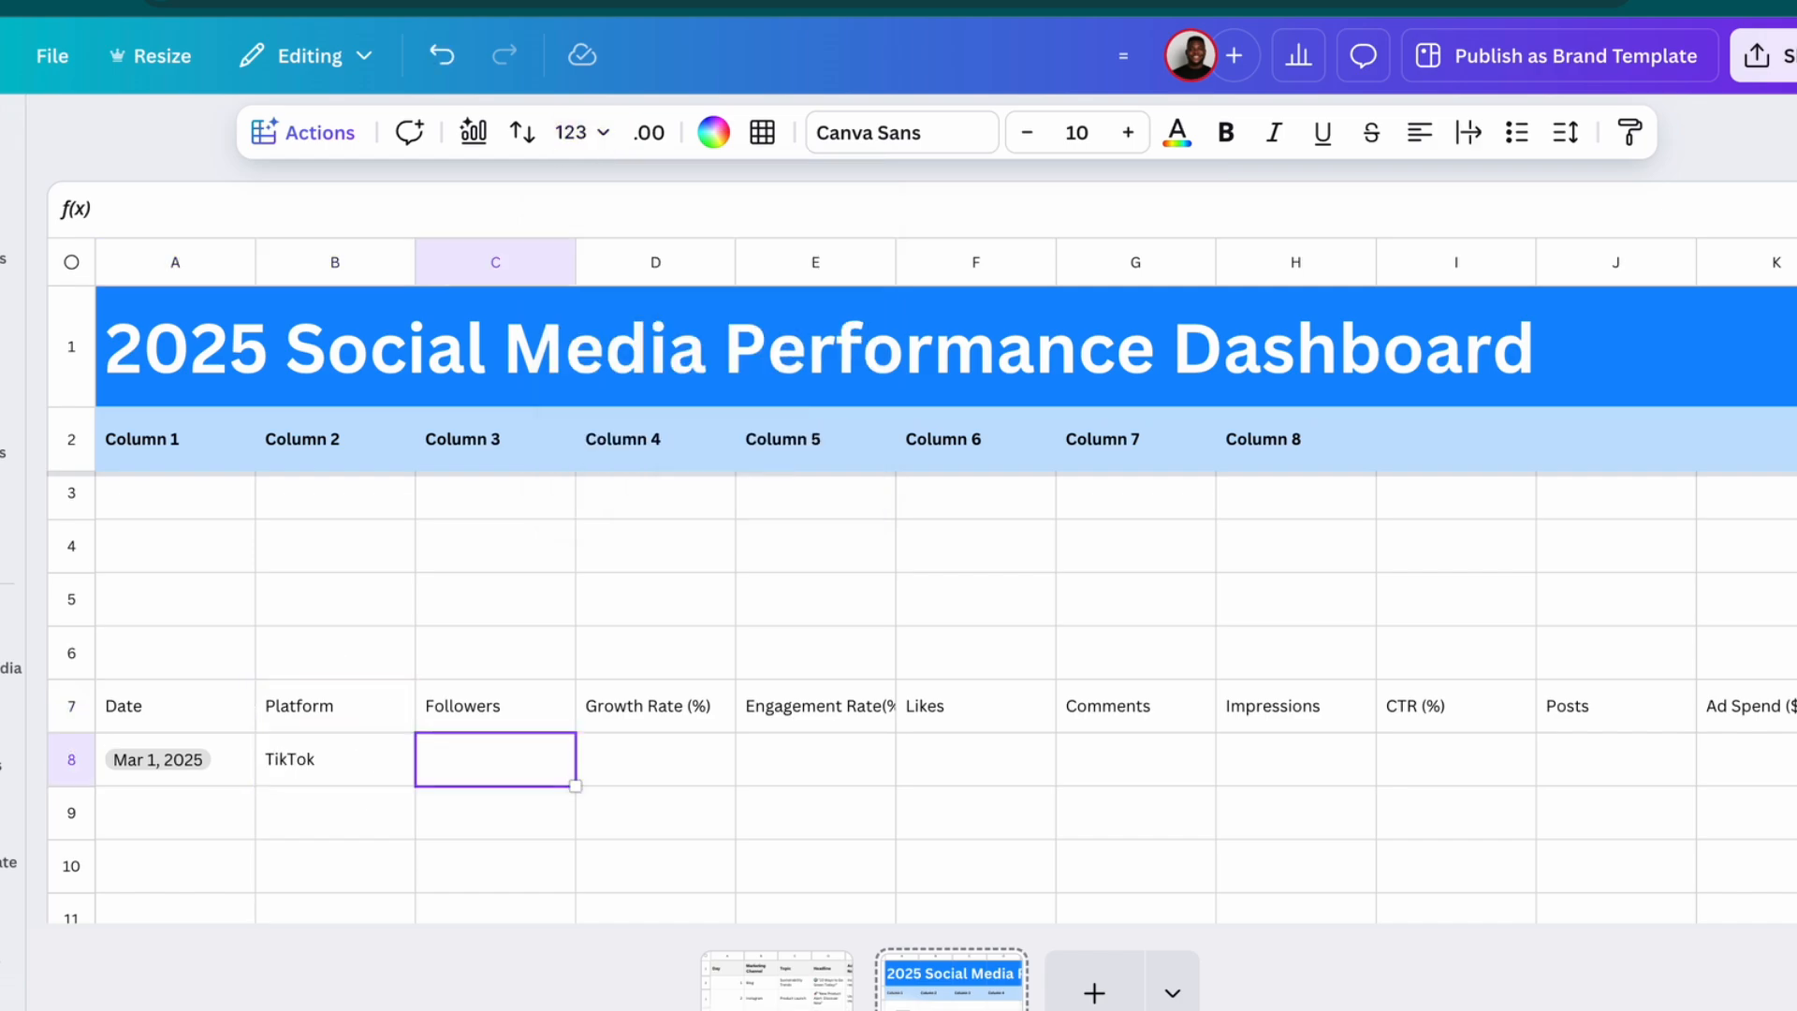
{"action": "type", "text": "7500"}
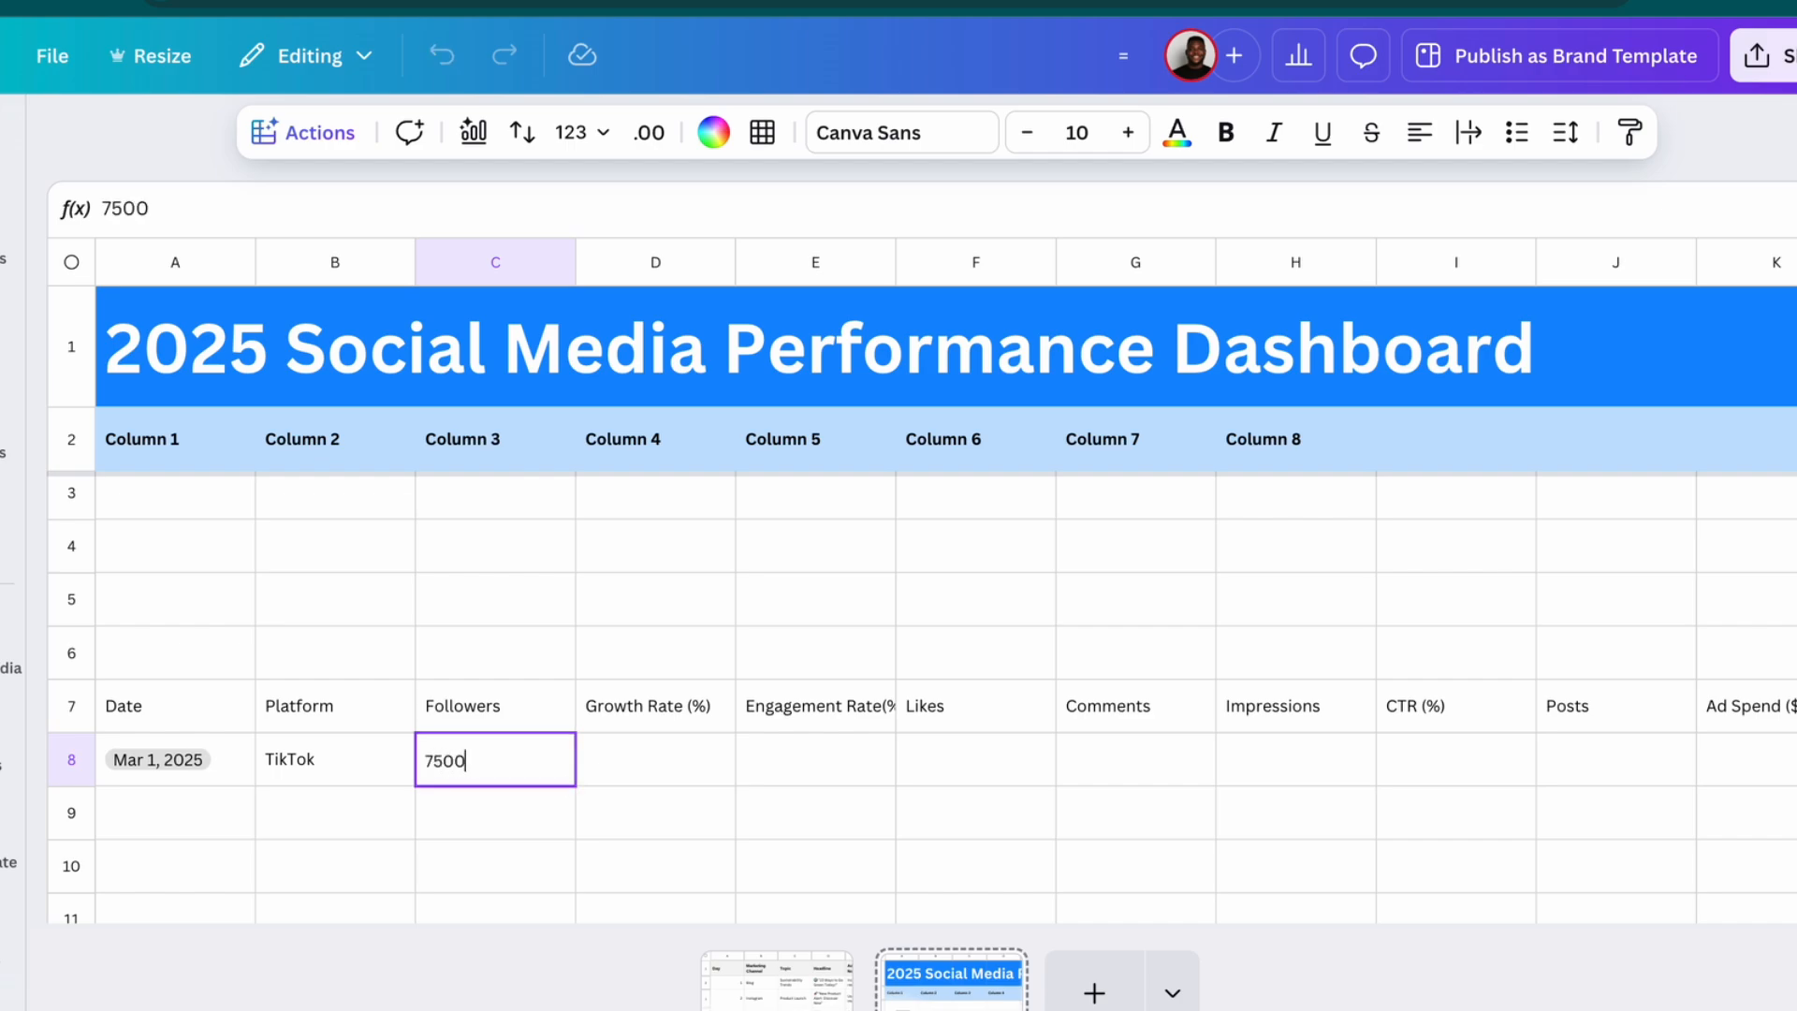
Enter 2.5 under Growth Rate (%) and 5.8 under Engagement Rate(%) in row 8
{"action": "left_click", "coordinate": [658, 756]}
{"action": "type", "text": "2.5"}
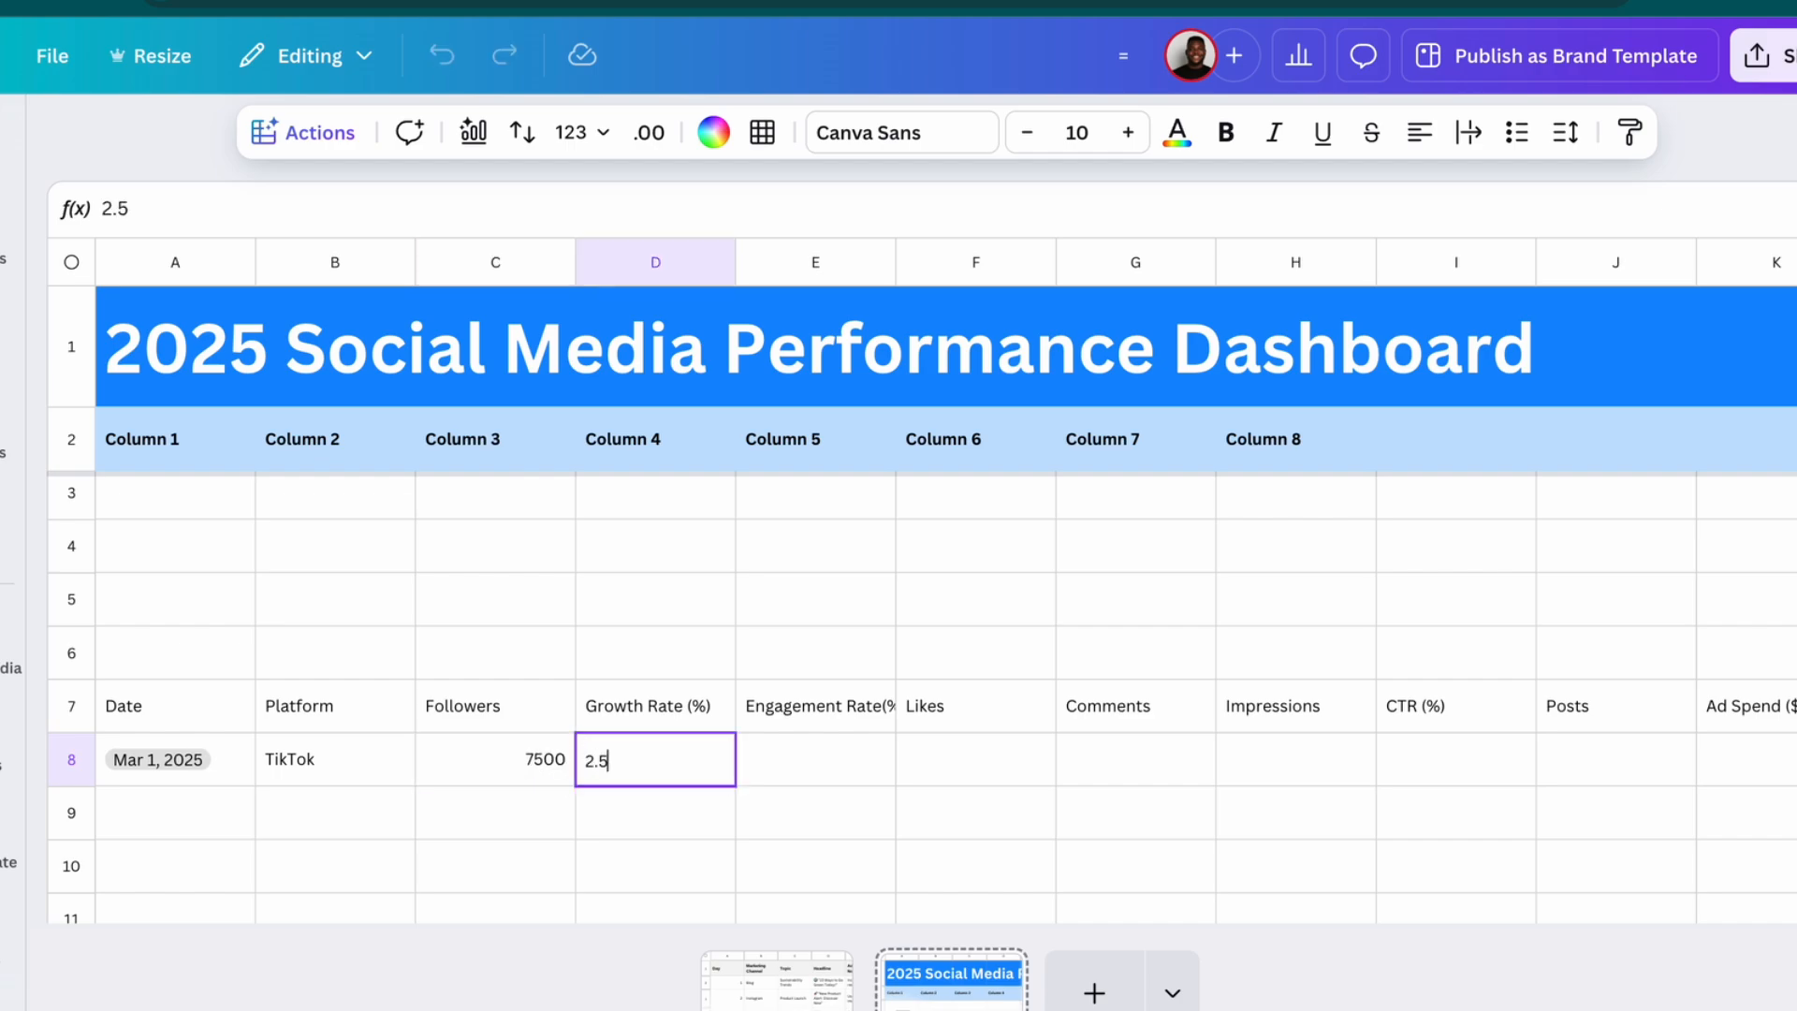
{"action": "key", "text": "Tab"}
{"action": "type", "text": "5."}
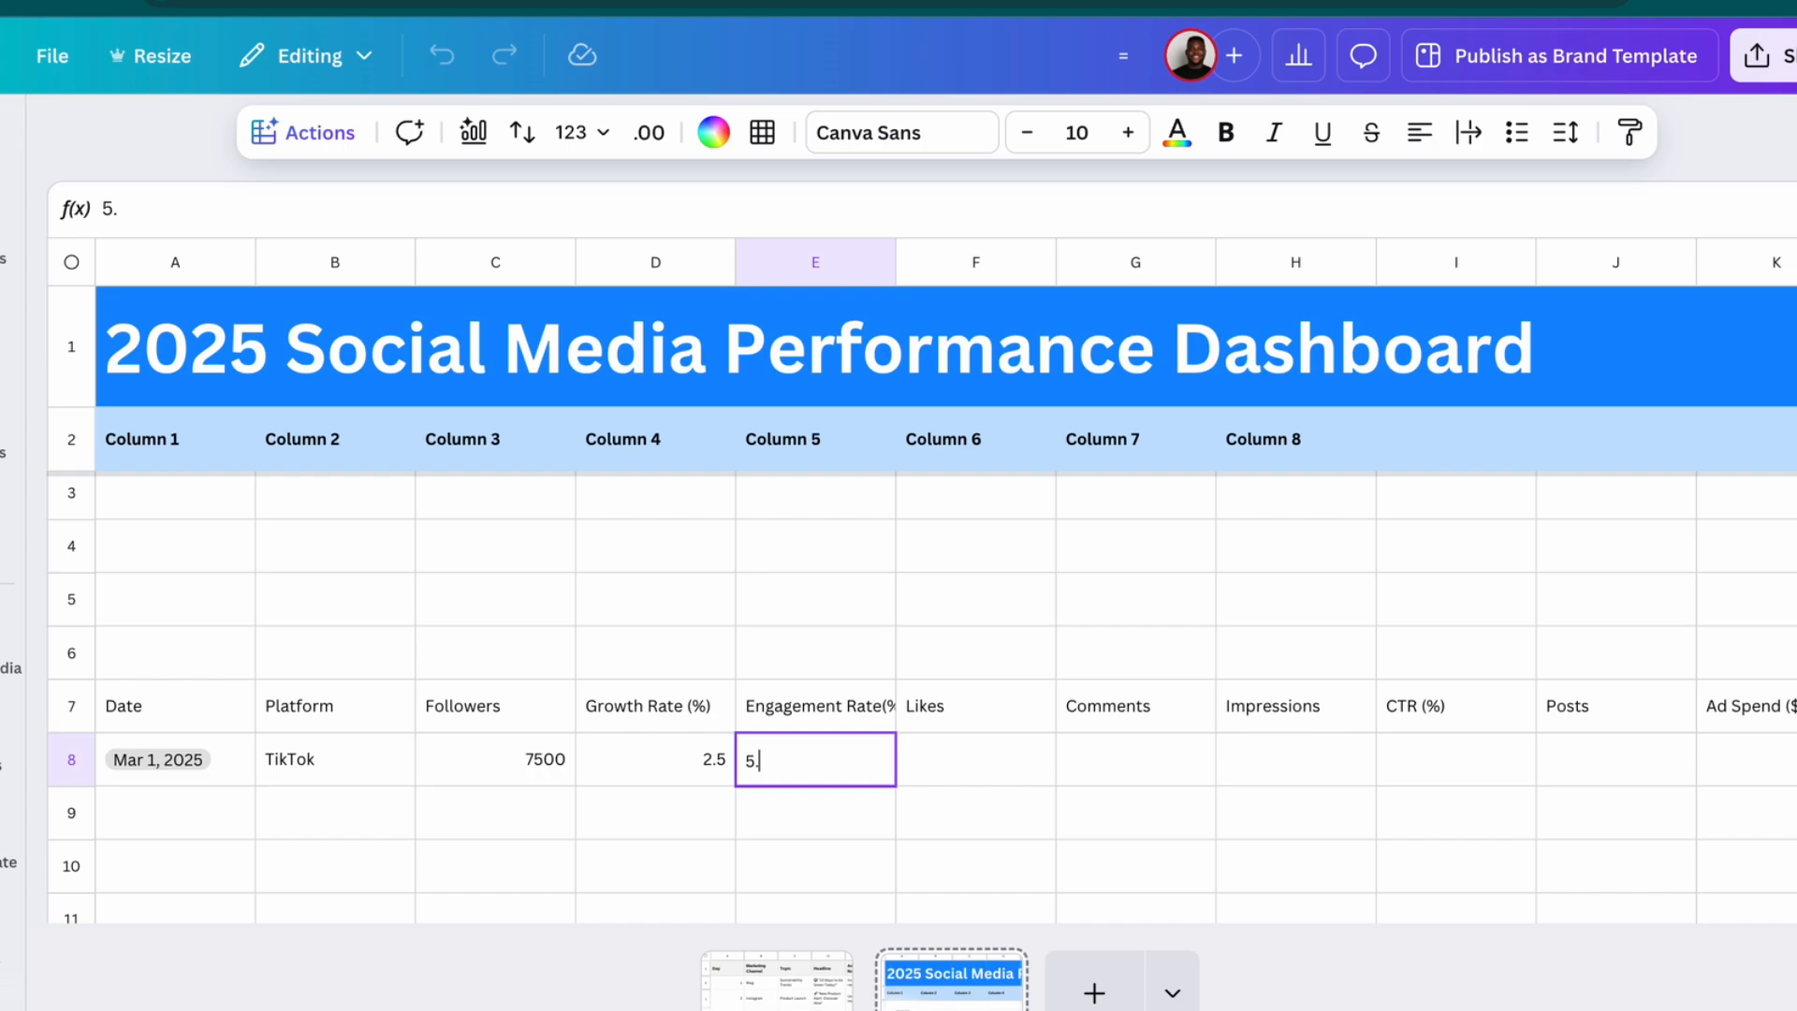
{"action": "type", "text": "8"}
{"action": "key", "text": "Tab"}
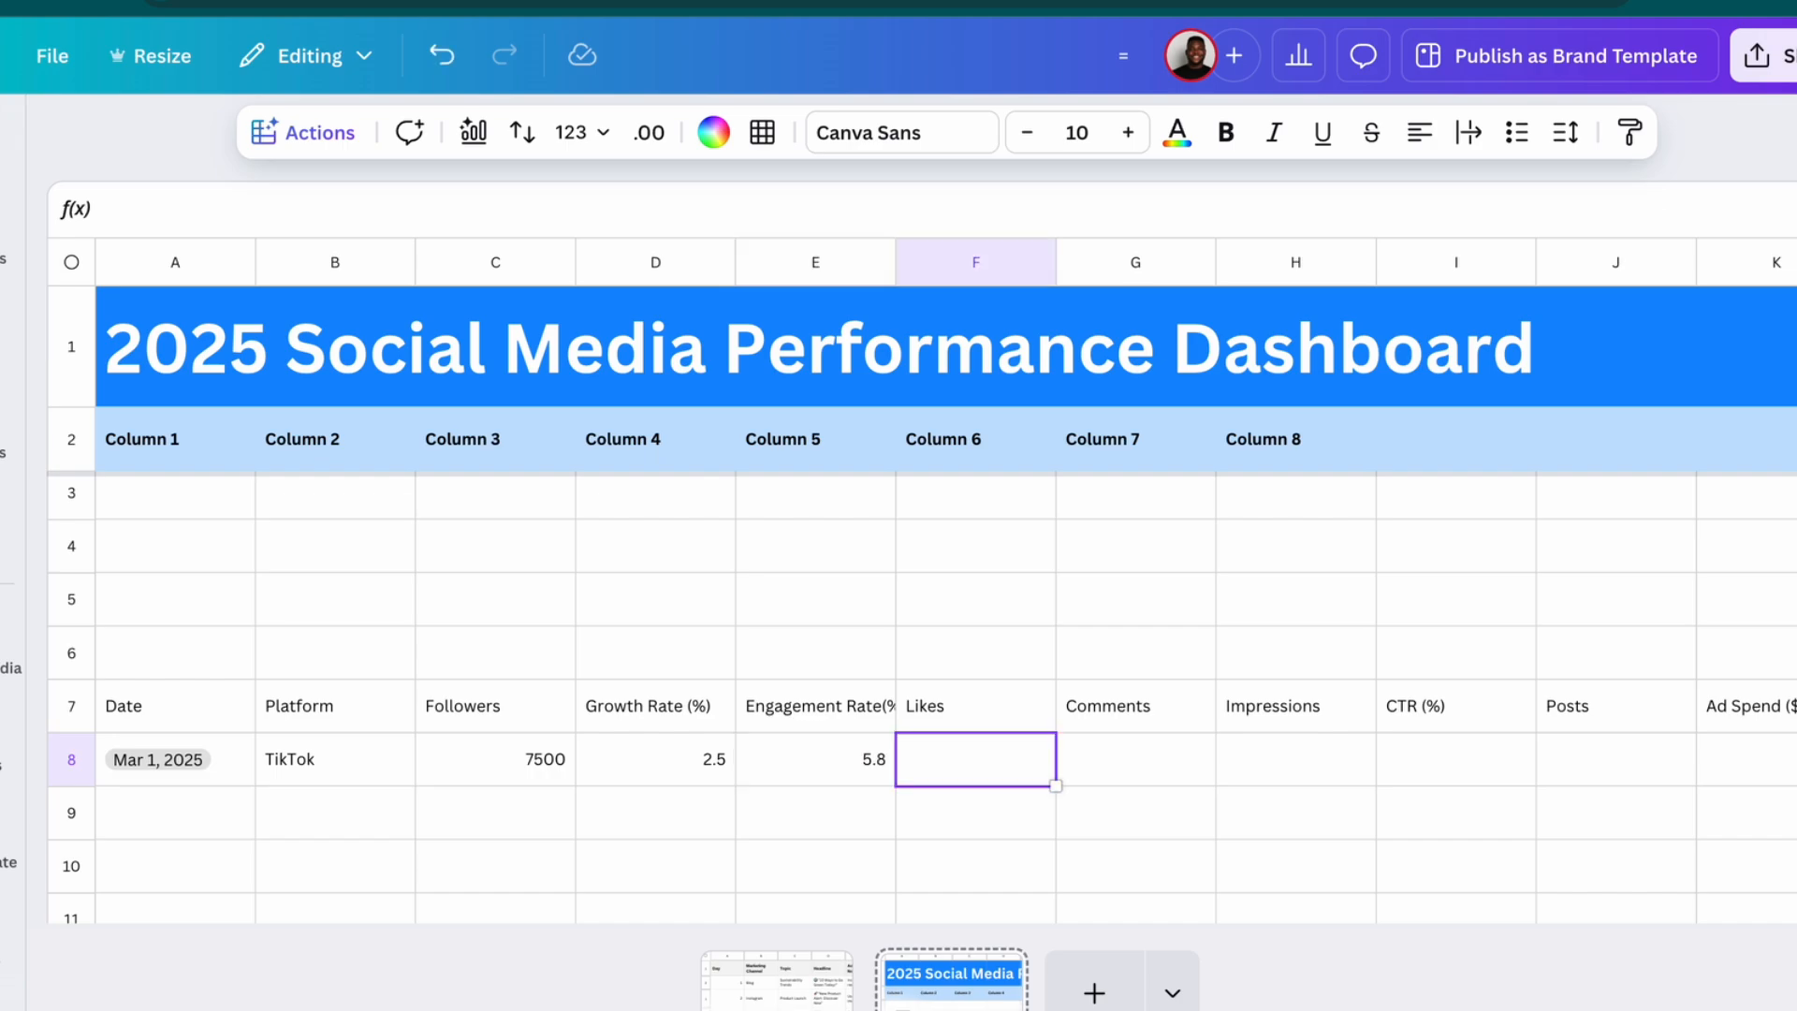
Fill row 8 with 850 under Likes, 90 under Comments and 18000 under Impressions
{"action": "type", "text": "850"}
{"action": "key", "text": "Tab"}
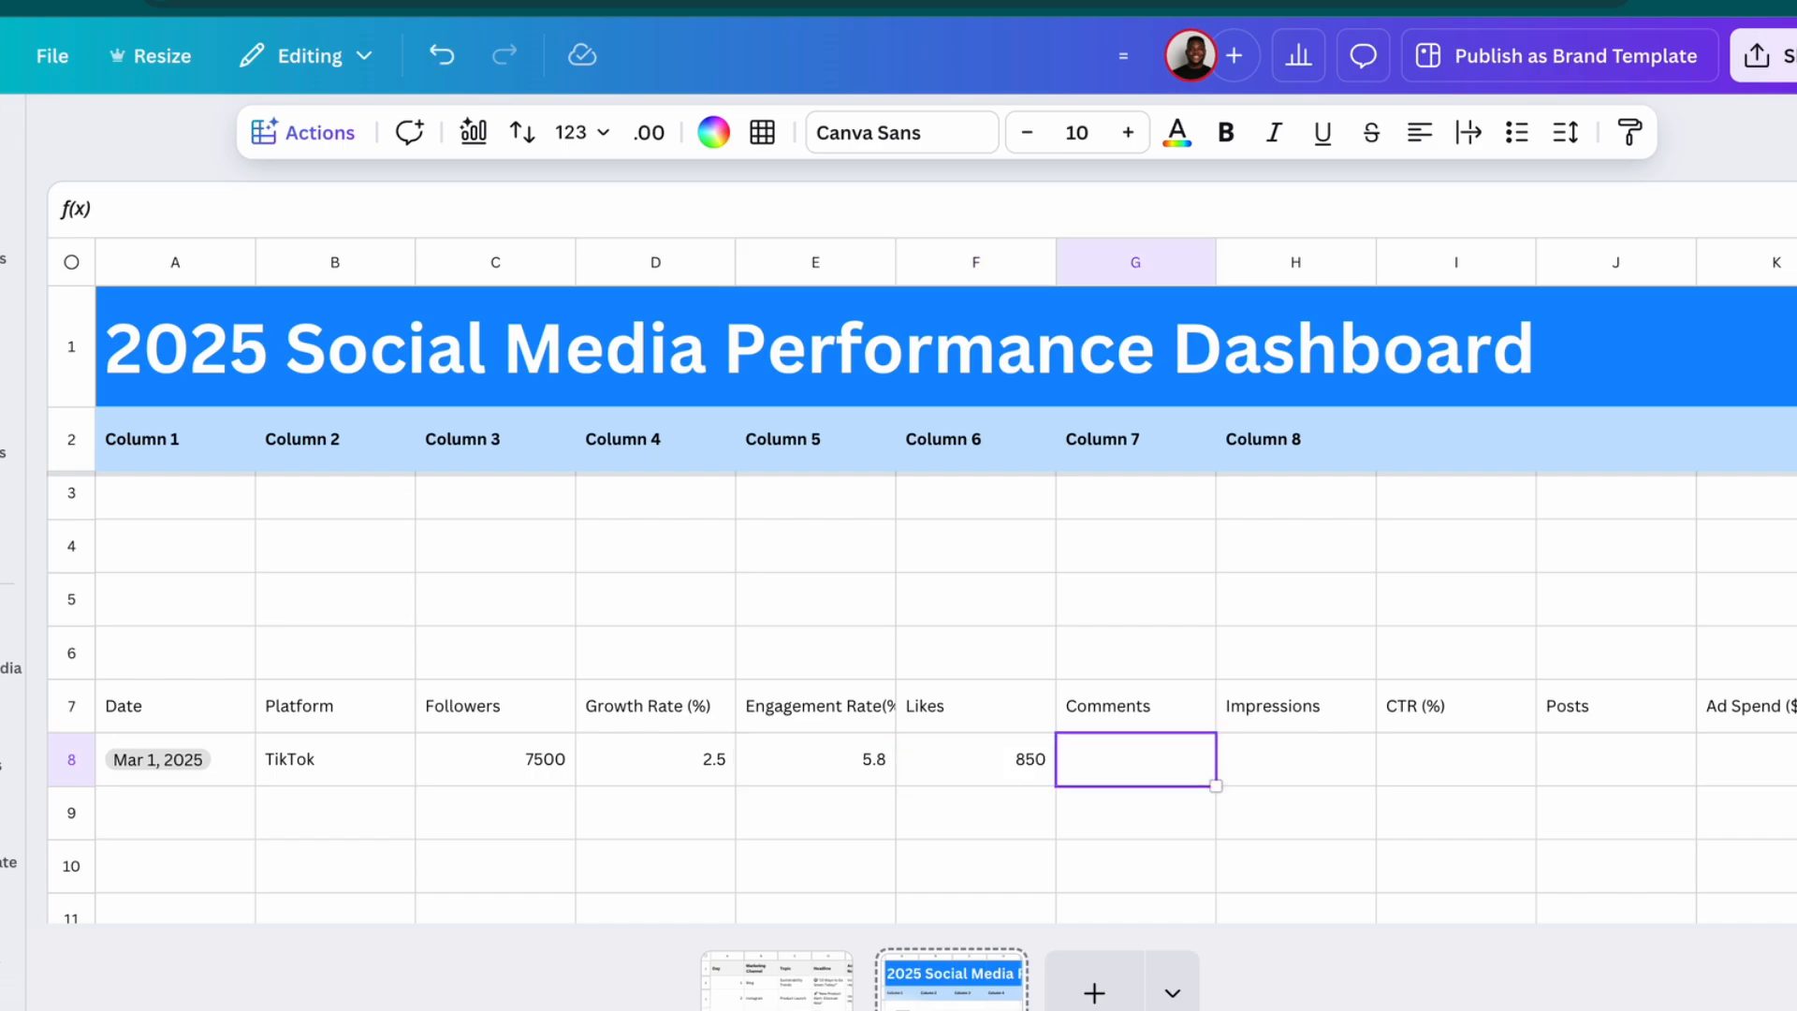
{"action": "type", "text": "90"}
{"action": "key", "text": "Tab"}
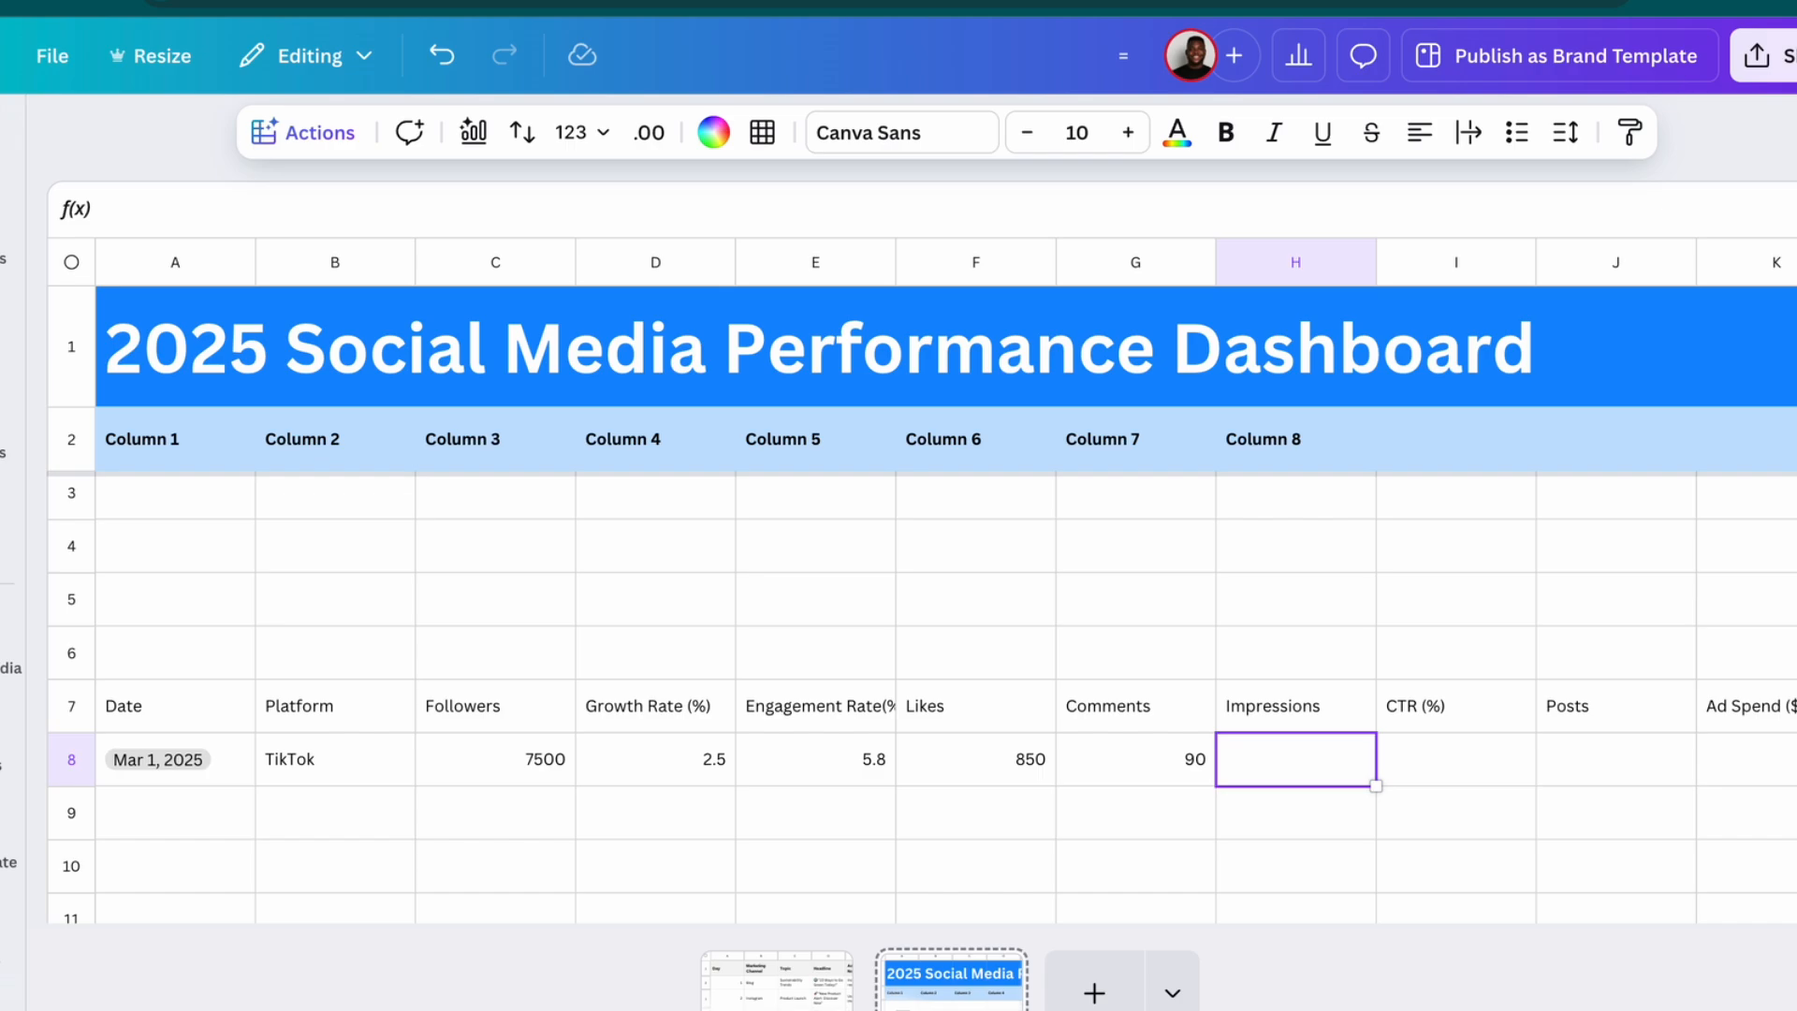
{"action": "type", "text": "18"}
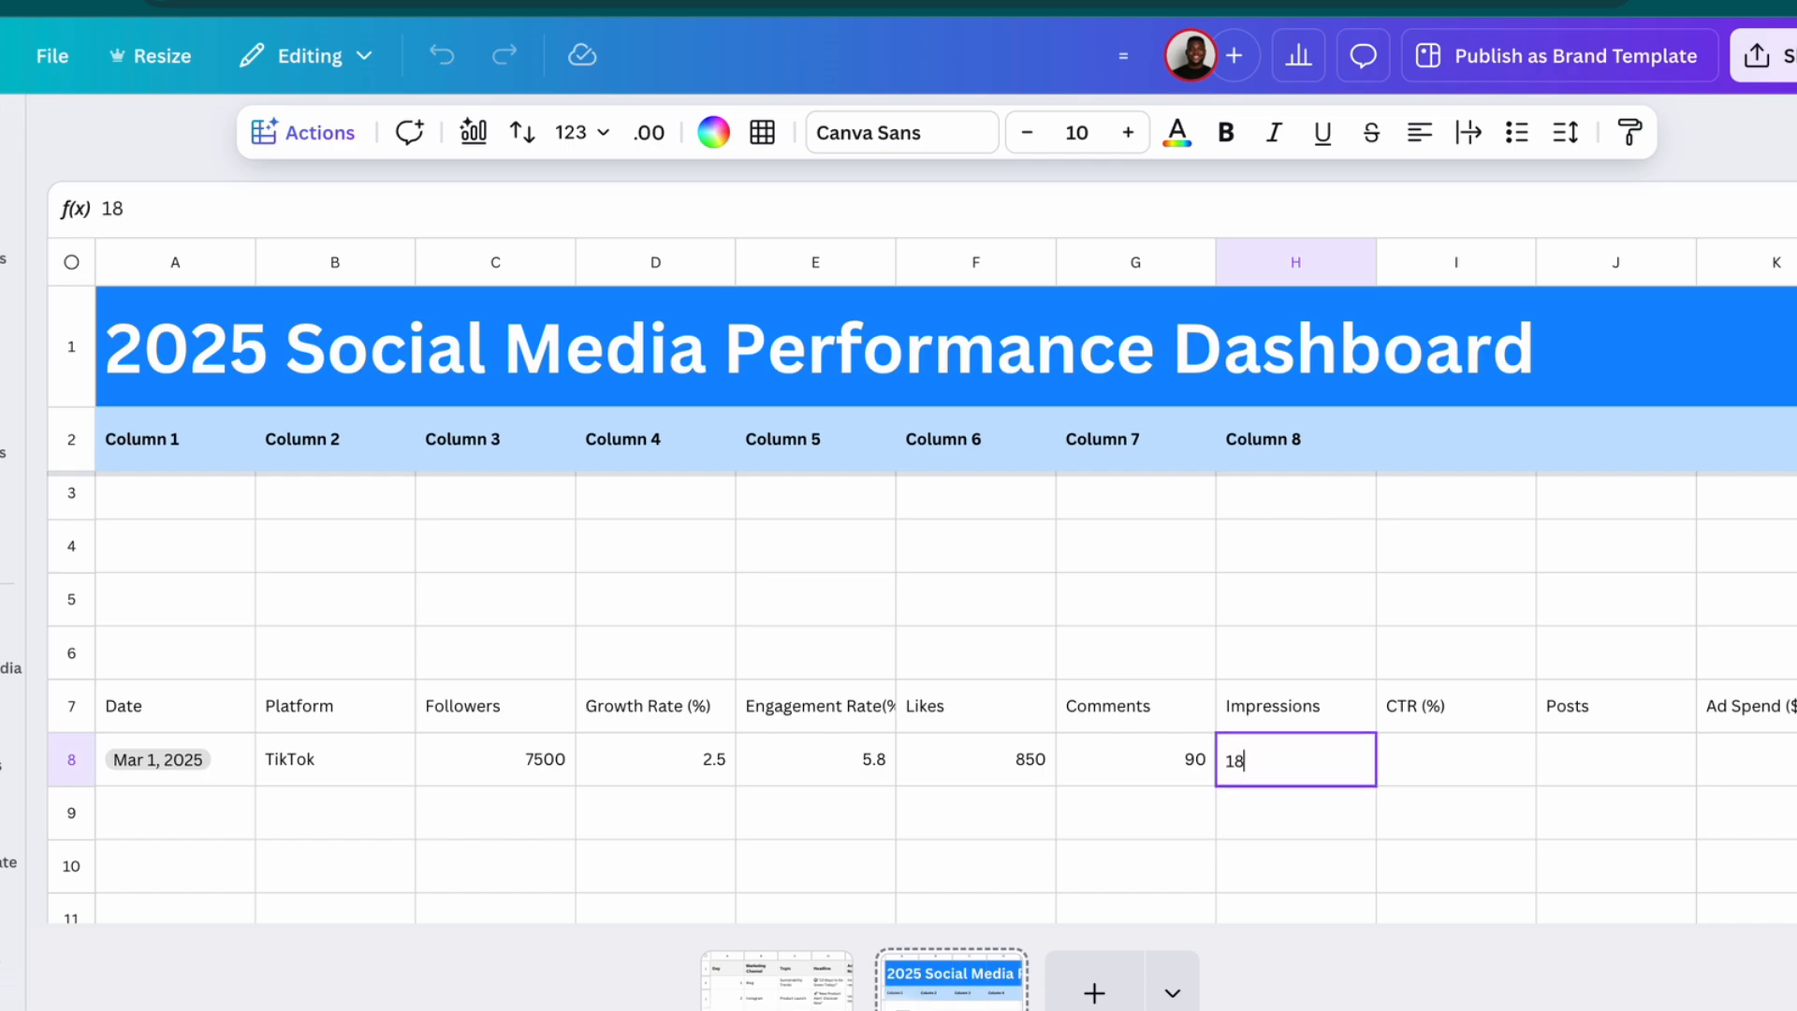
{"action": "type", "text": "000"}
{"action": "key", "text": "Tab"}
Enter 2.3 under CTR (%) and 12 under Posts in row 8
{"action": "type", "text": "2"}
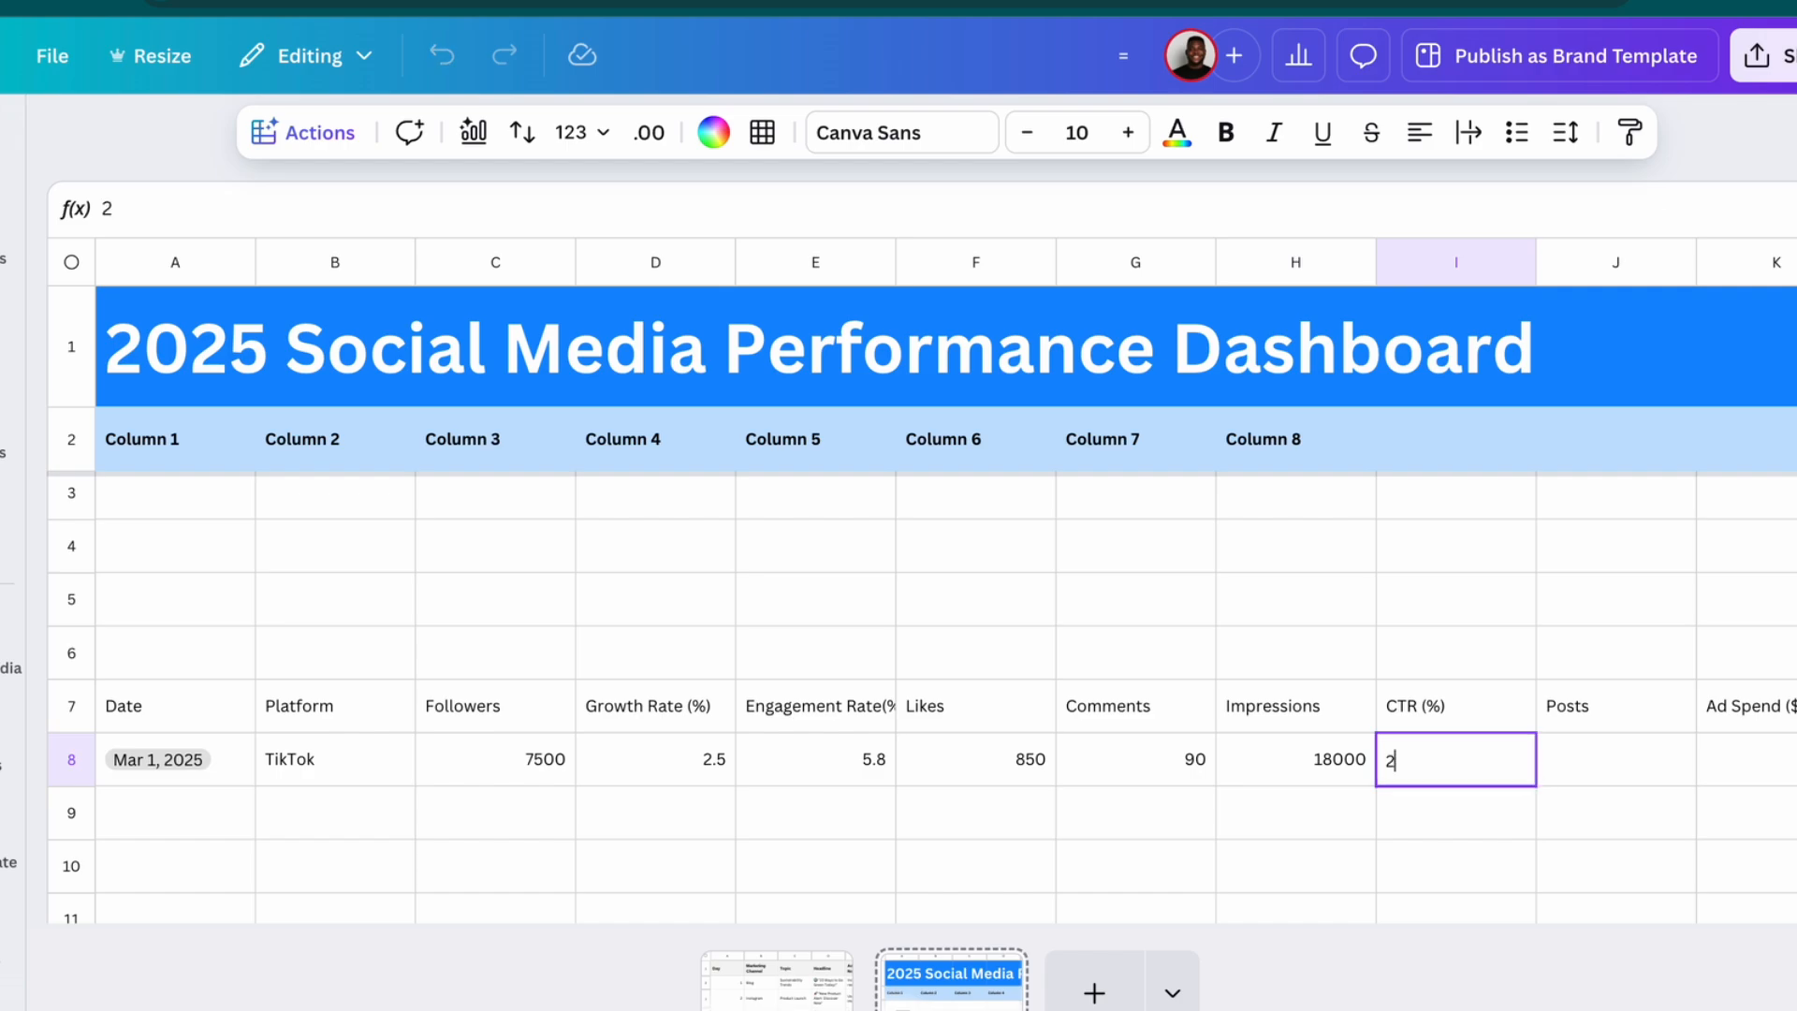
{"action": "type", "text": ".3"}
{"action": "key", "text": "Tab"}
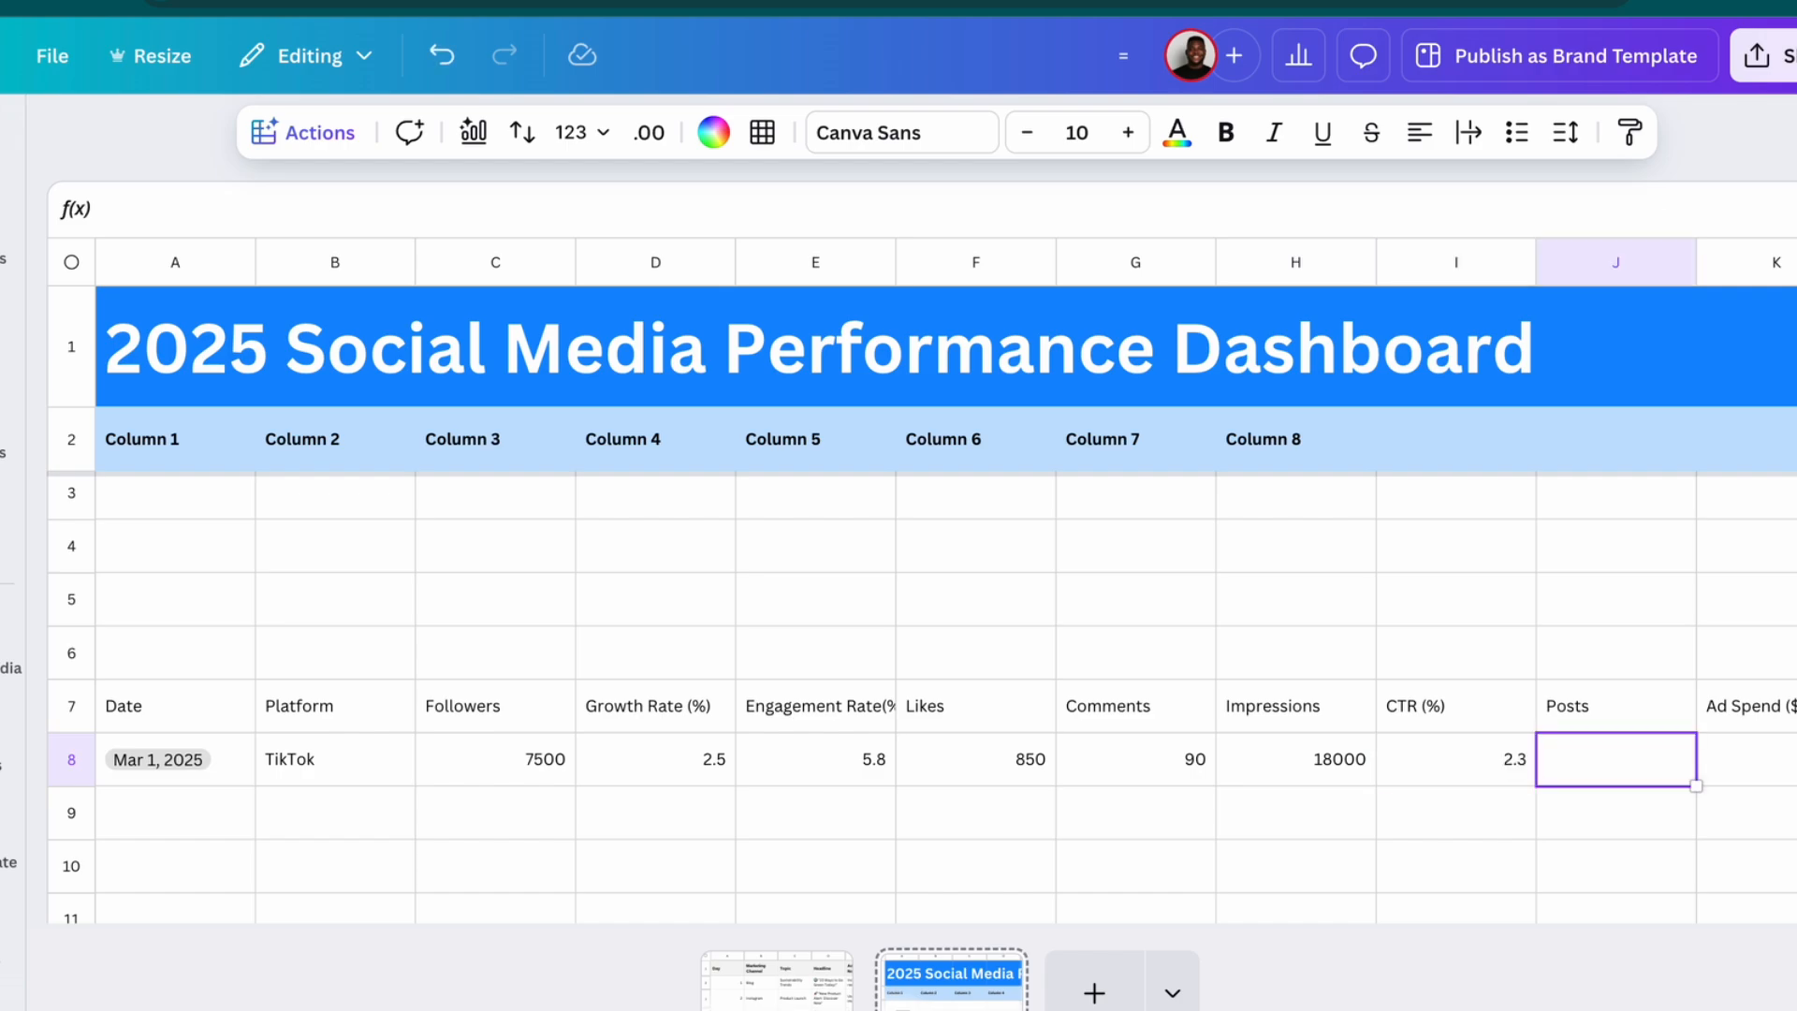
{"action": "type", "text": "12"}
{"action": "key", "text": "Tab"}
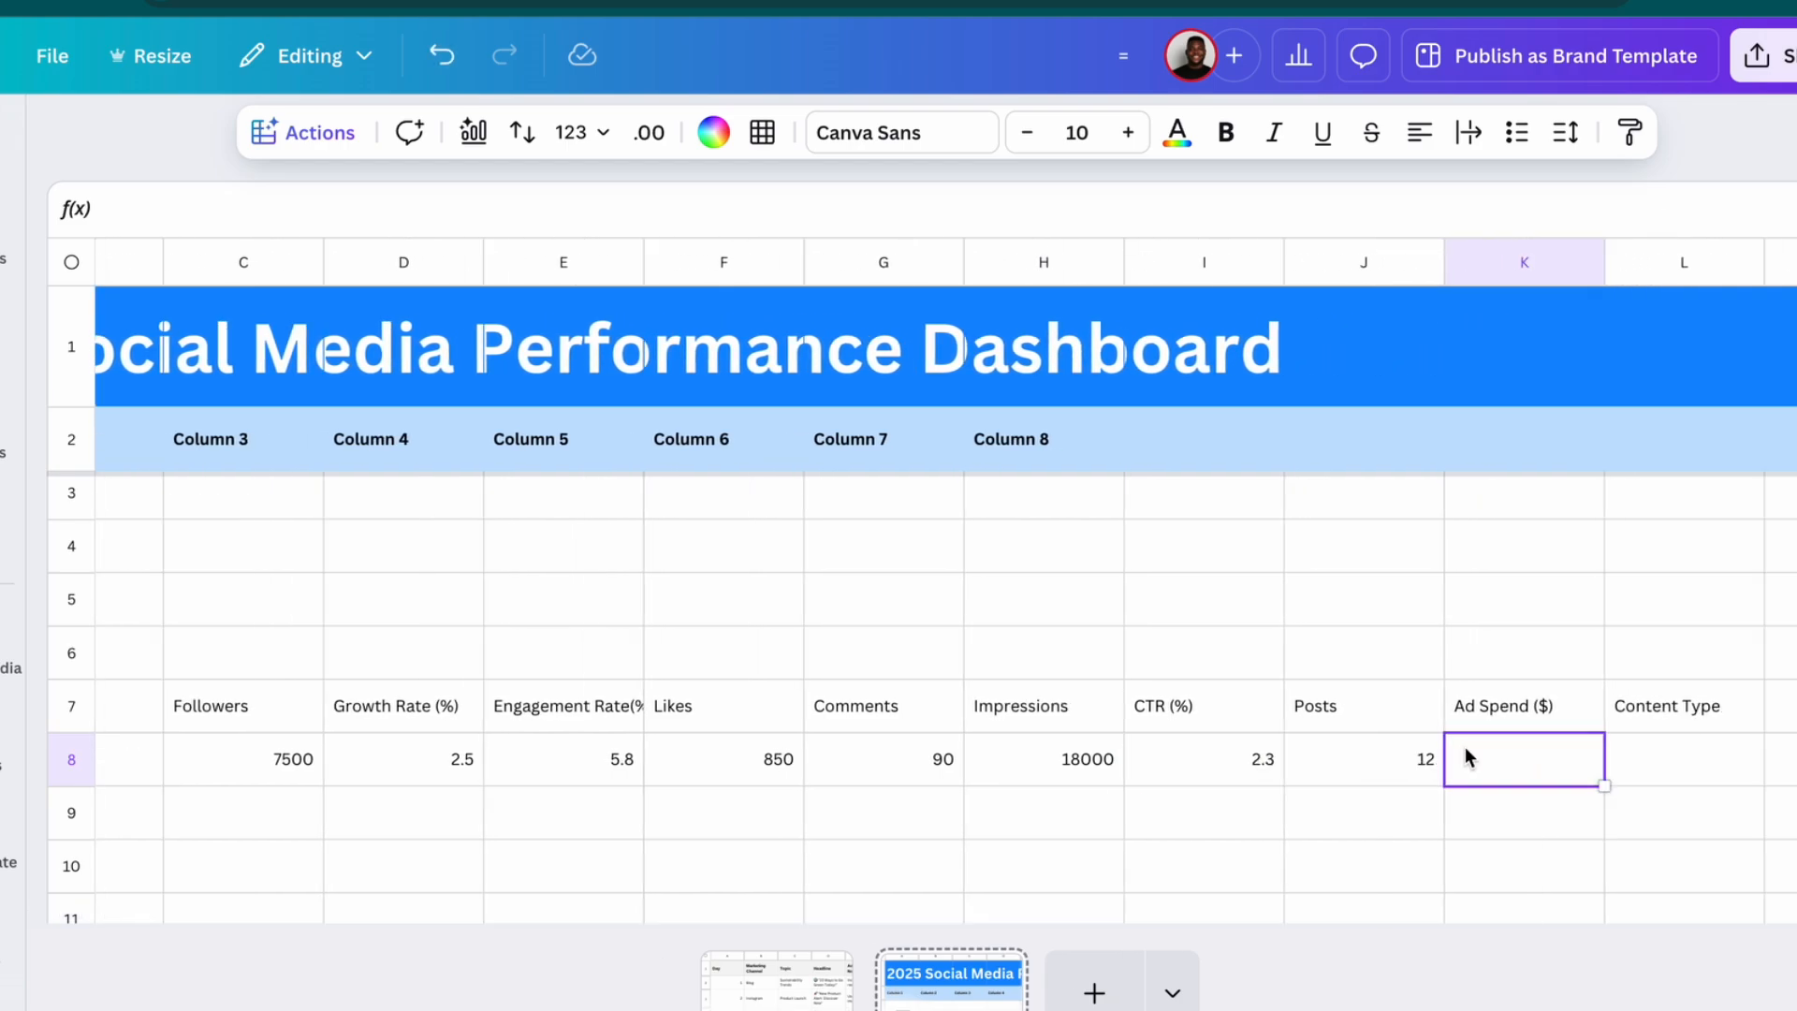
Enter 150 under Ad Spend ($) in cell K8 and format it as Currency
{"action": "type", "text": "150"}
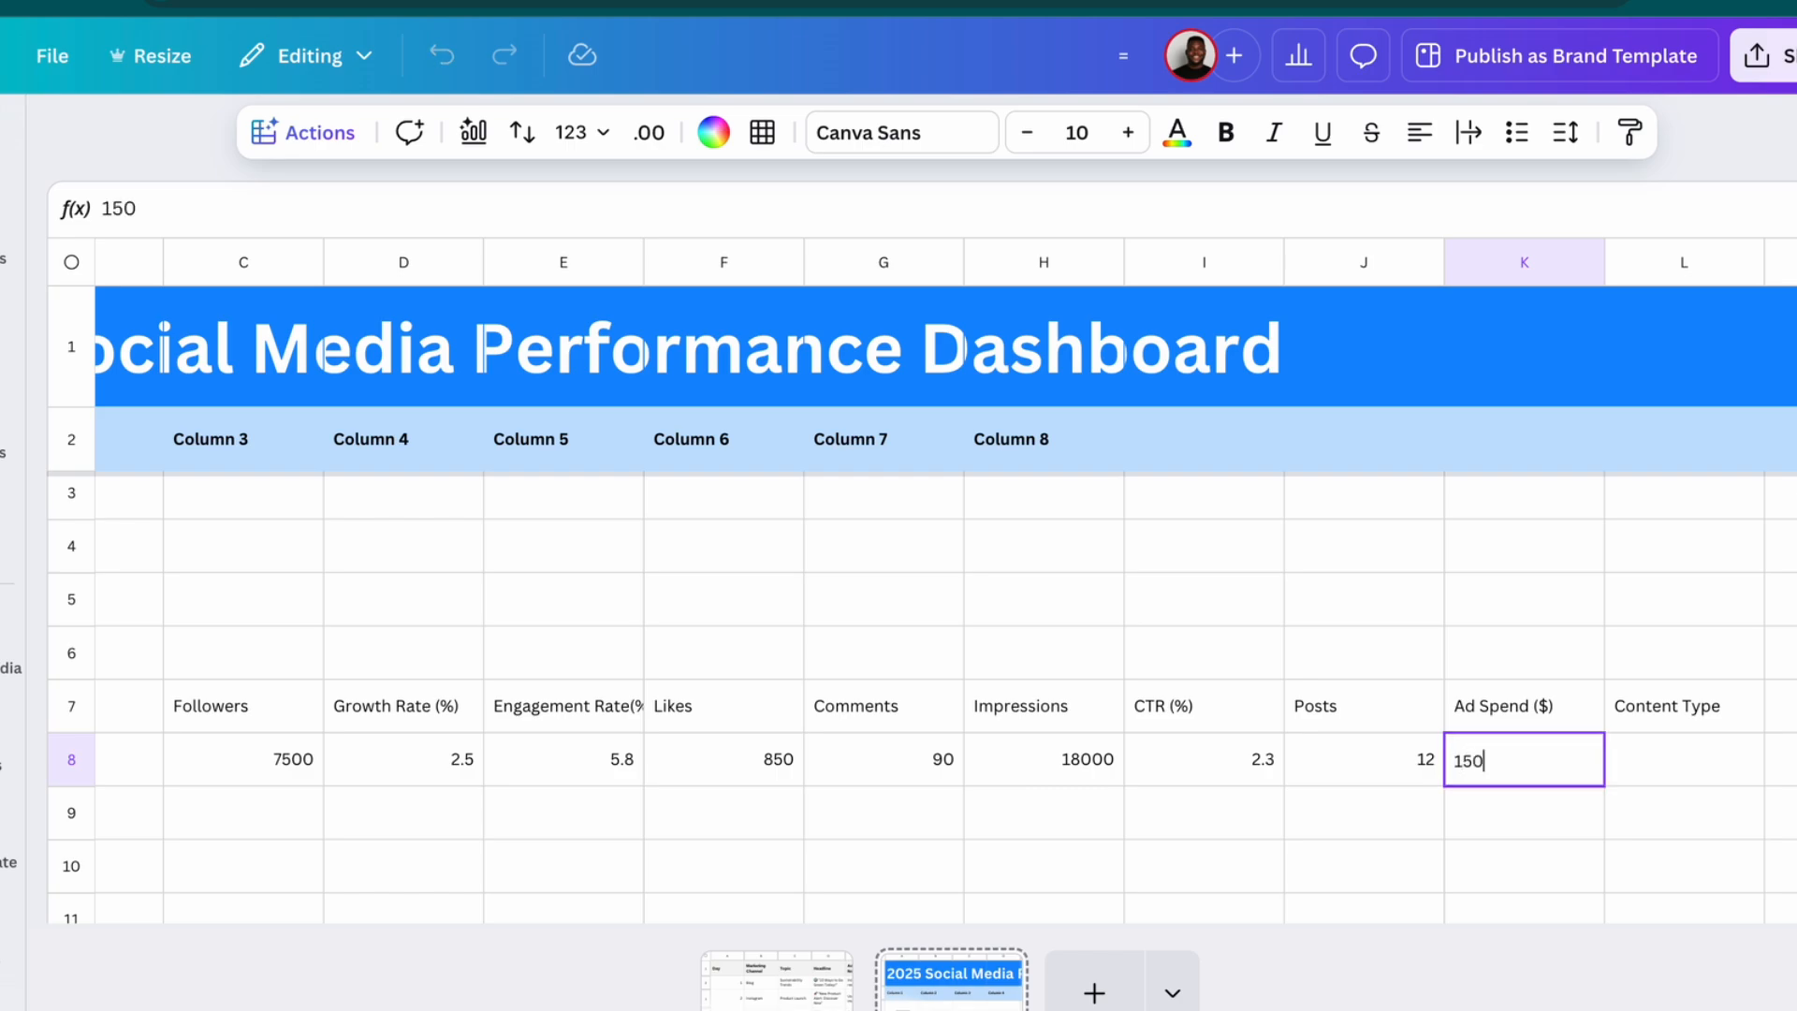
{"action": "key", "text": "Escape"}
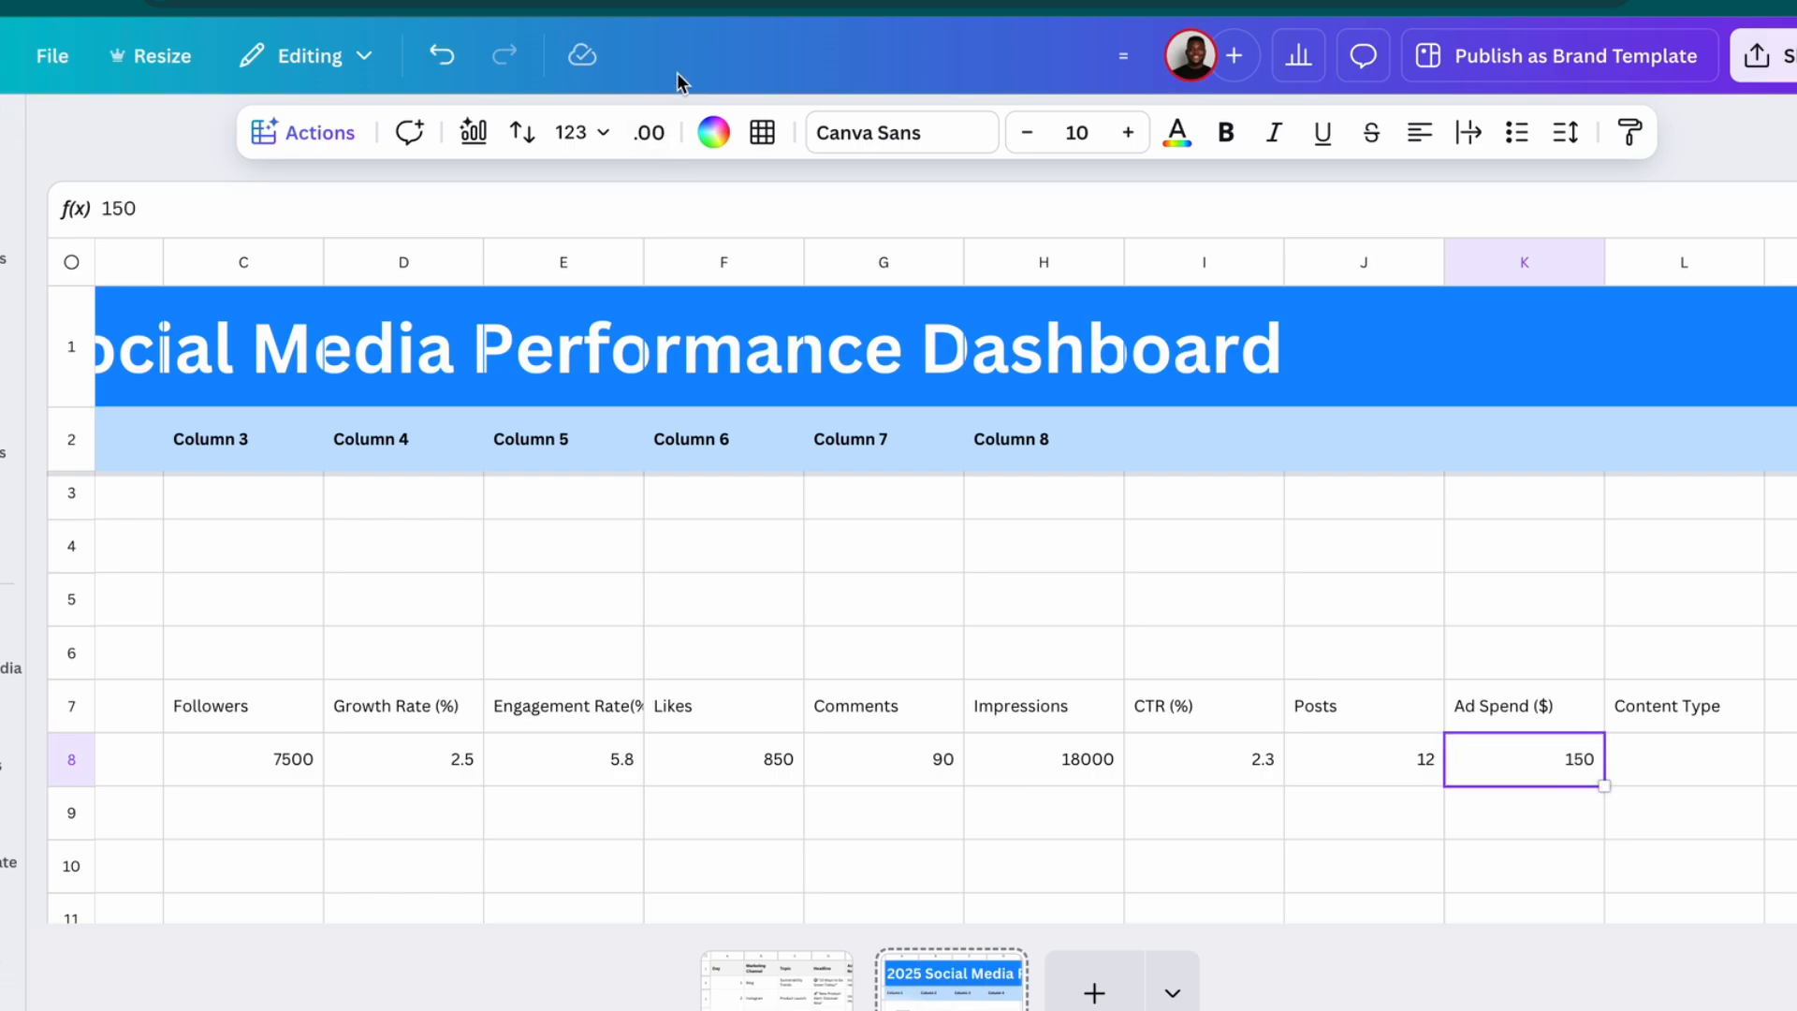
{"action": "left_click", "coordinate": [587, 133]}
{"action": "left_click", "coordinate": [698, 355]}
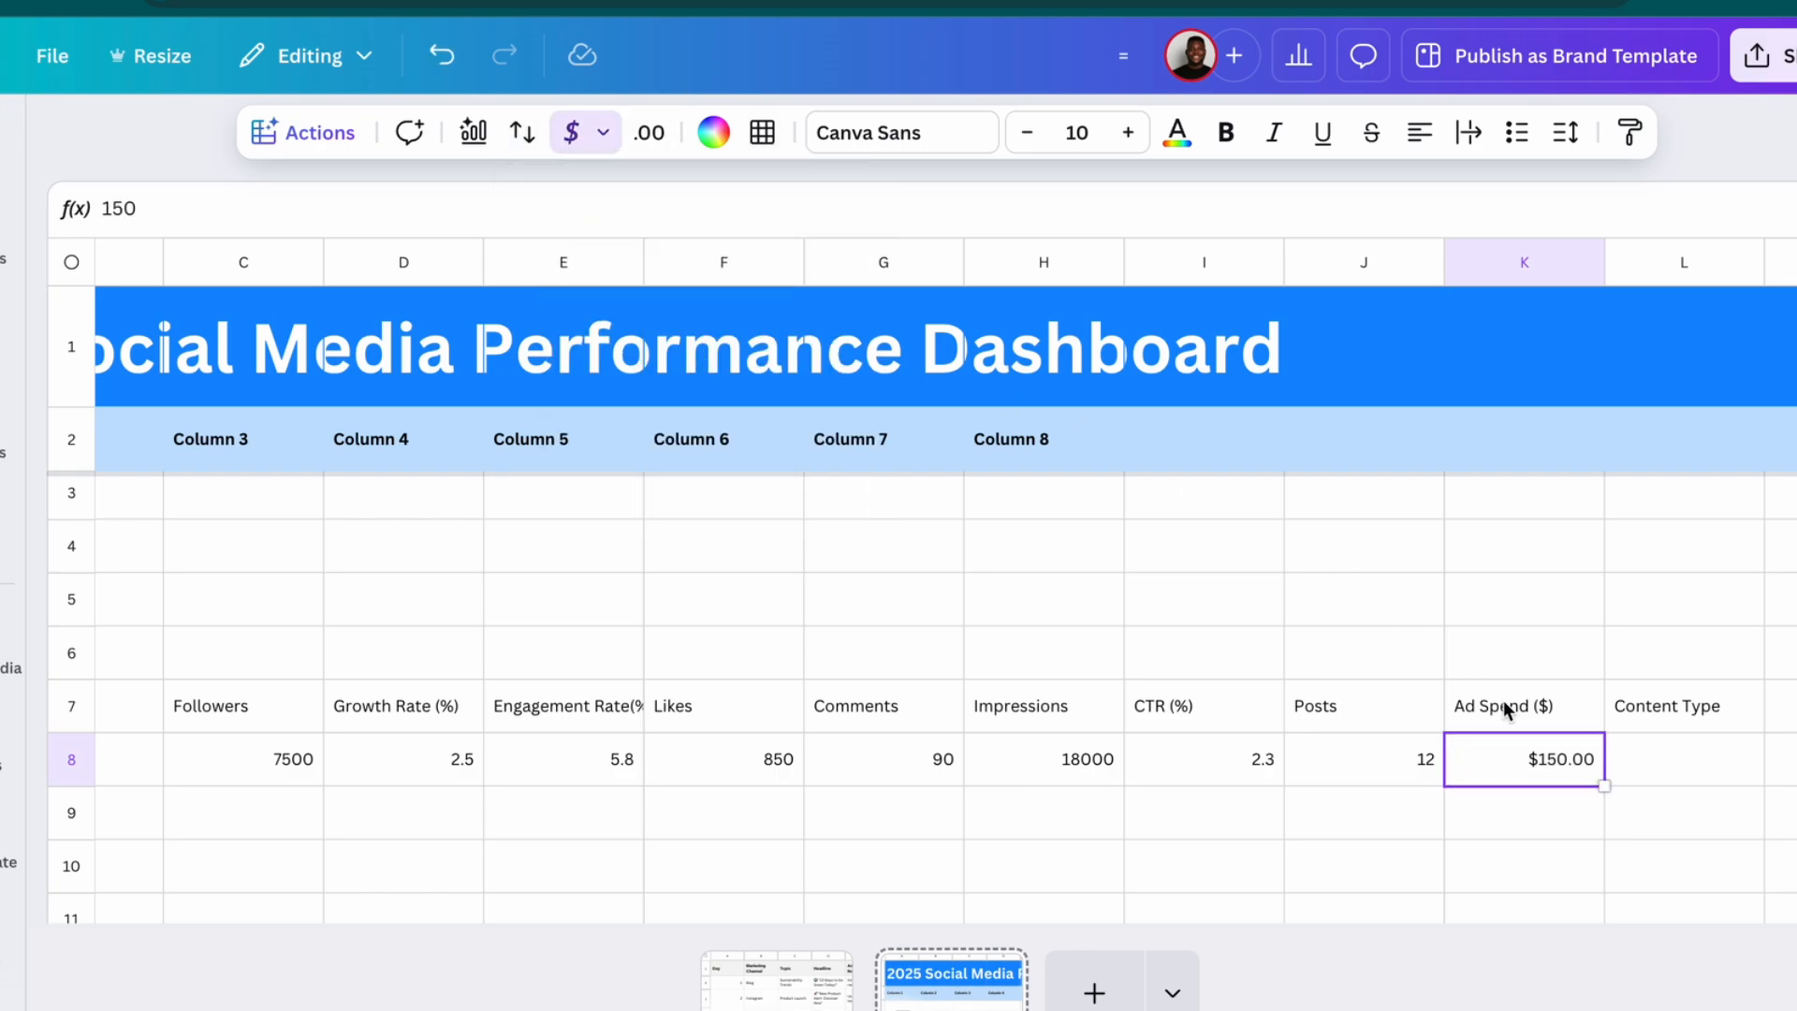
Enter Short-Form under Content Type in cell L8
{"action": "left_click", "coordinate": [1688, 772]}
{"action": "type", "text": "Shoft"}
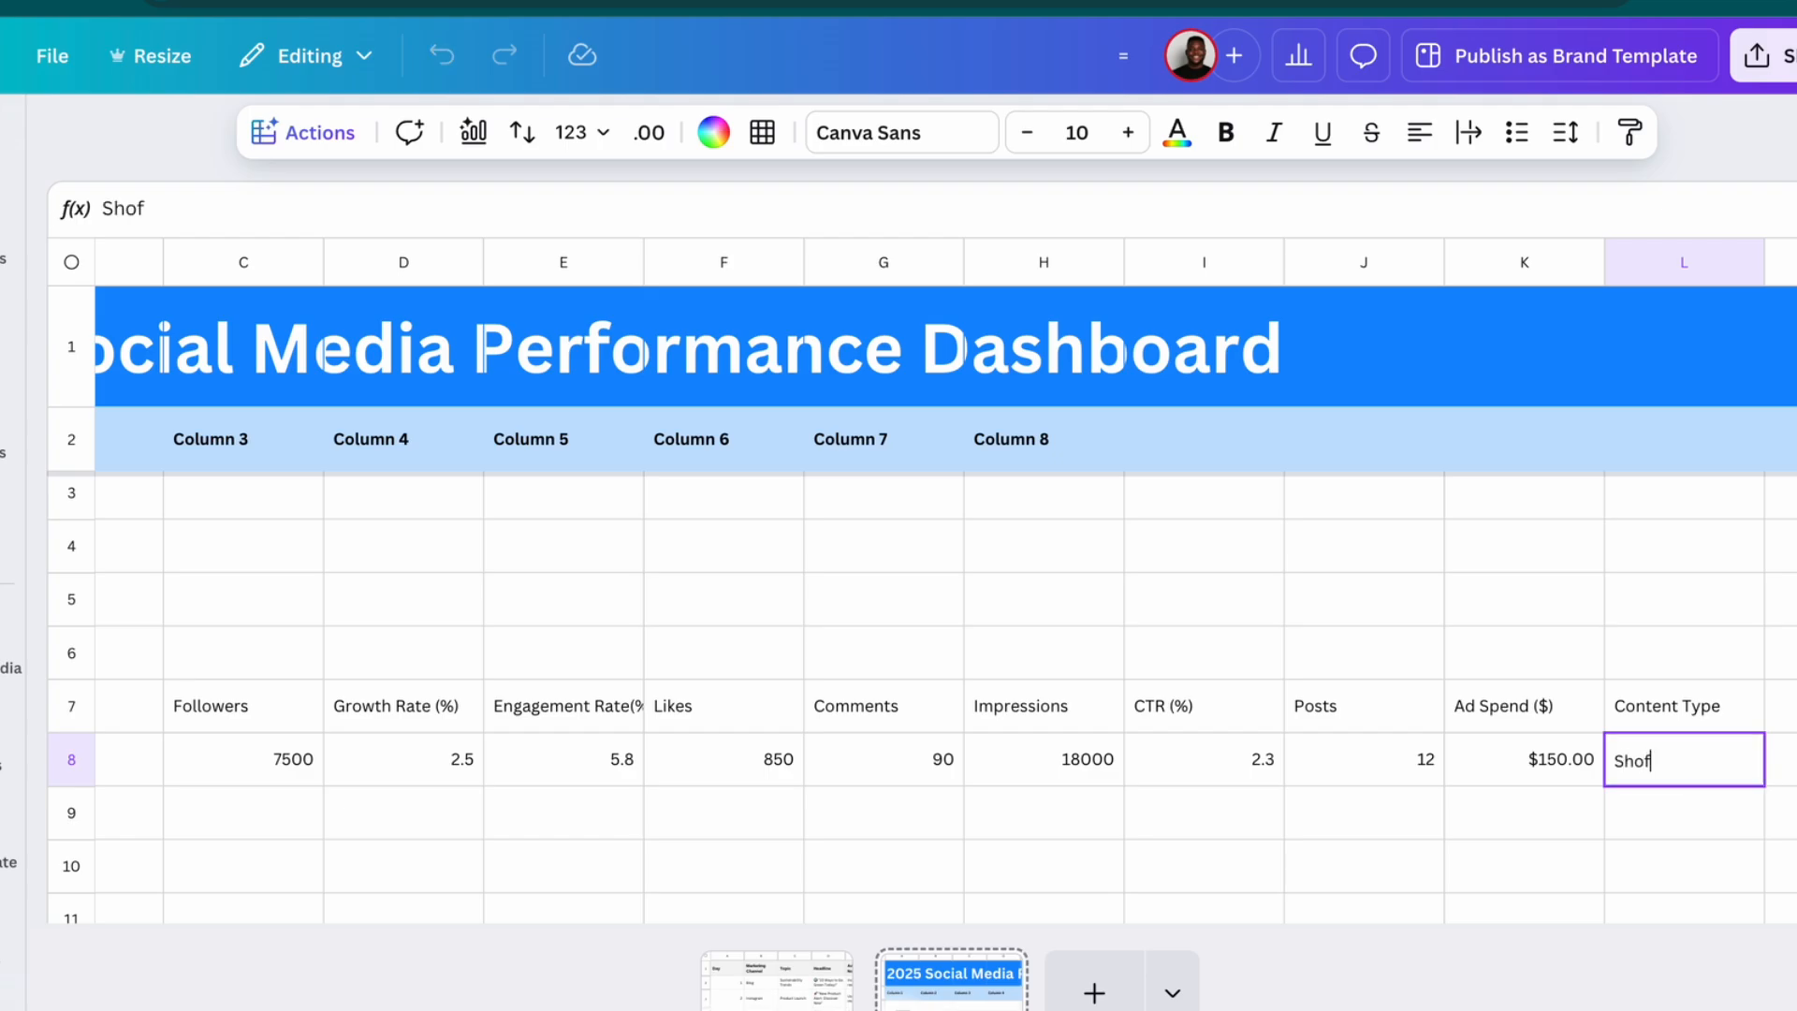
{"action": "key", "text": "BackSpace"}
{"action": "key", "text": "BackSpace"}
{"action": "type", "text": "rt-Form"}
{"action": "key", "text": "Return"}
Start row 9 with Mar 2, 2025 under Date and Instagram under Platform
{"action": "key", "text": "Left"}
{"action": "key", "text": "Left"}
{"action": "key", "text": "Left"}
{"action": "key", "text": "Left"}
{"action": "key", "text": "Left"}
{"action": "key", "text": "Left"}
{"action": "key", "text": "Left"}
{"action": "key", "text": "Left"}
{"action": "key", "text": "Left"}
{"action": "key", "text": "Left"}
{"action": "key", "text": "Left"}
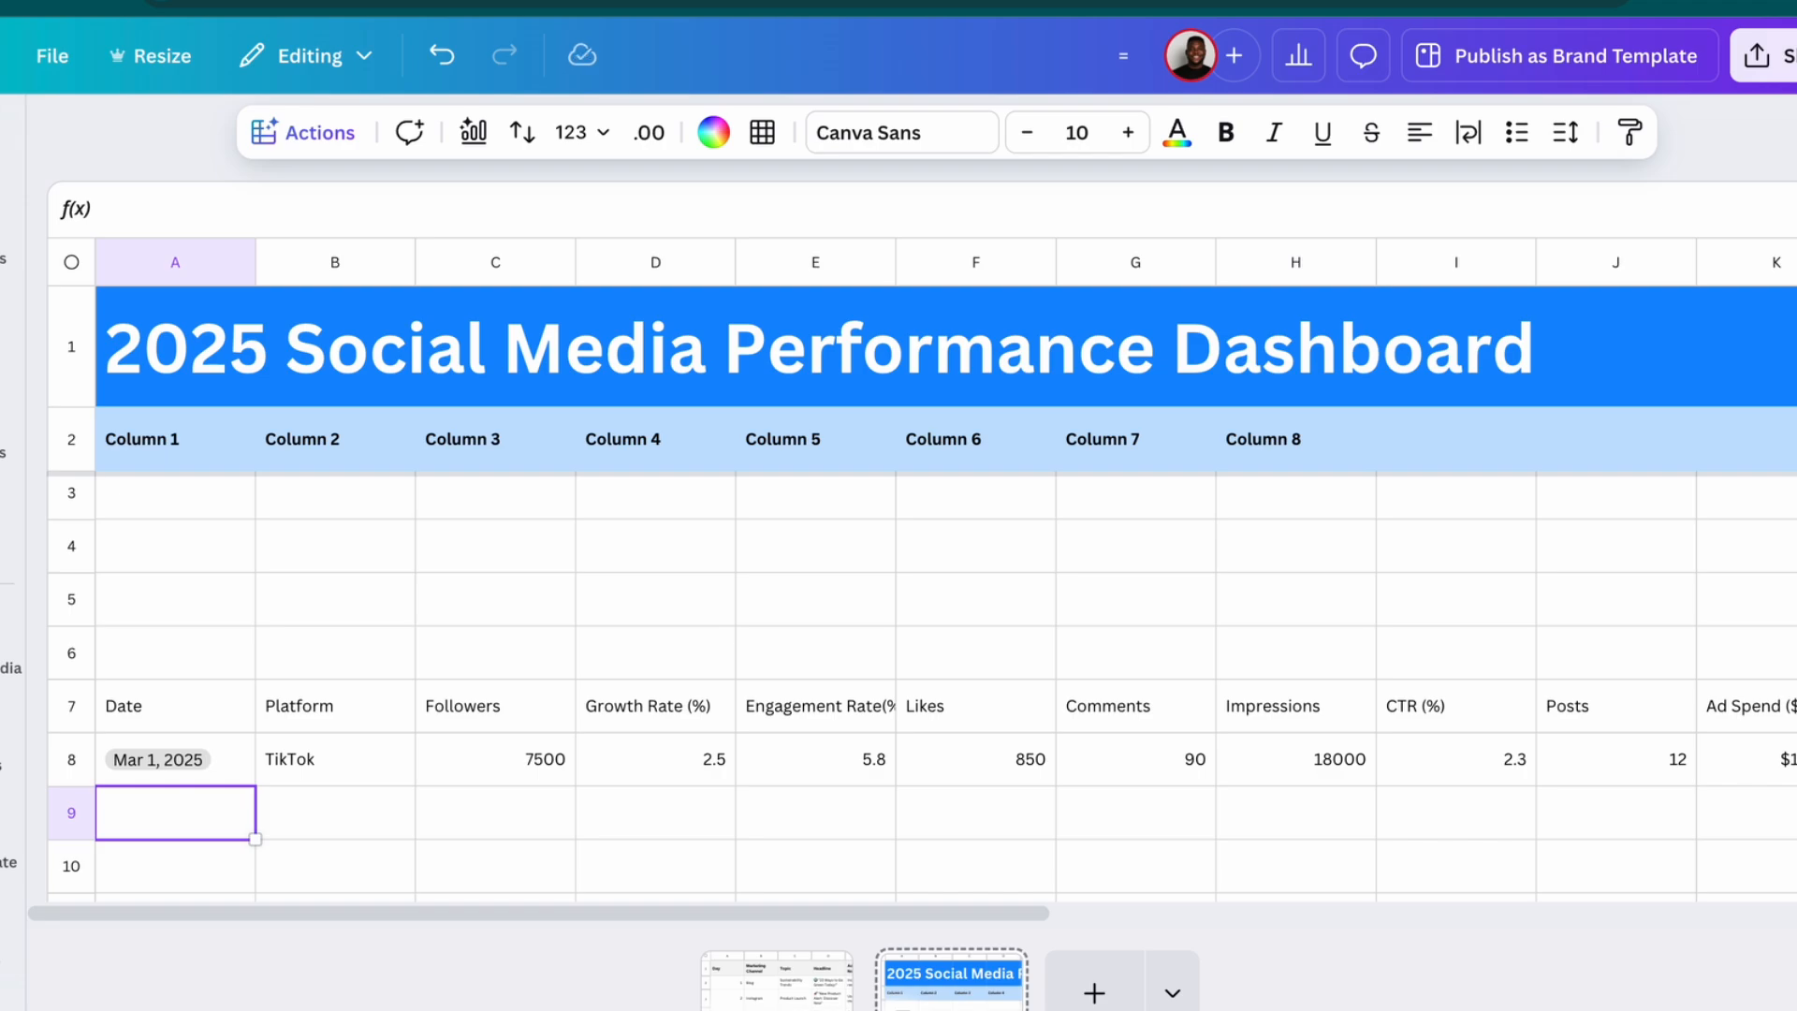
{"action": "type", "text": "Mar "}
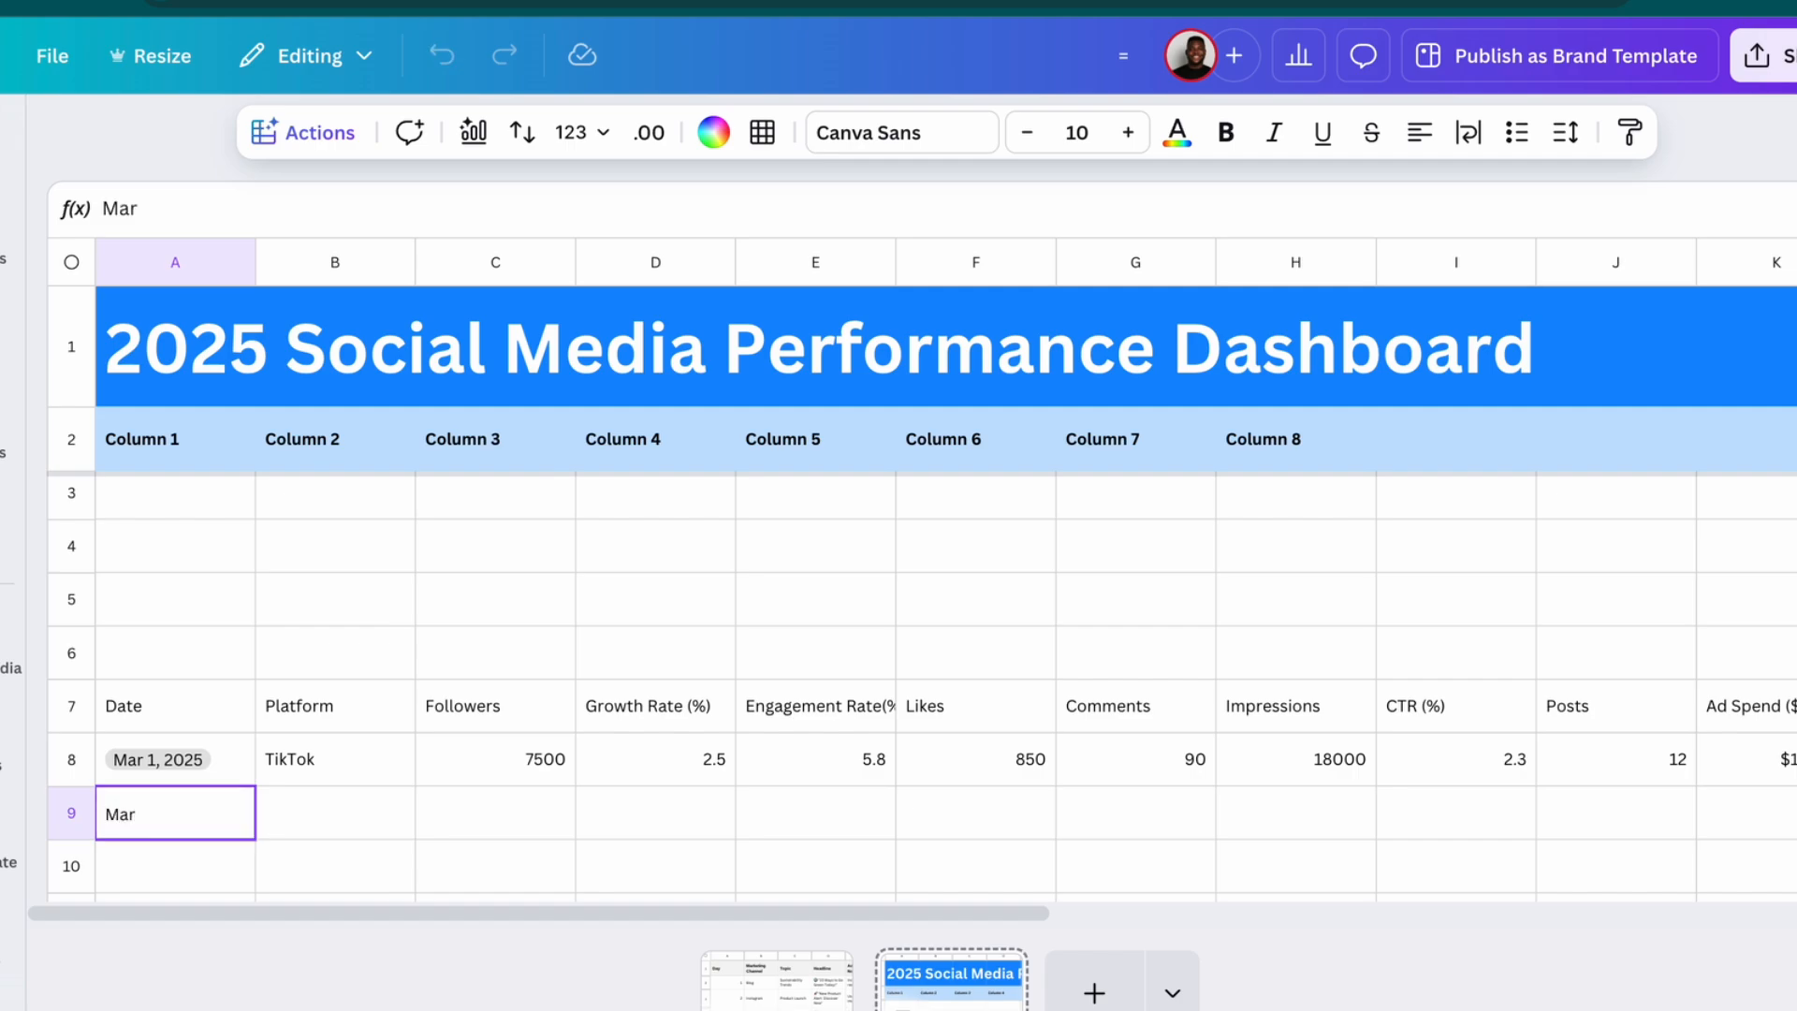
{"action": "type", "text": "2, 2025"}
{"action": "key", "text": "Tab"}
{"action": "type", "text": "Ins"}
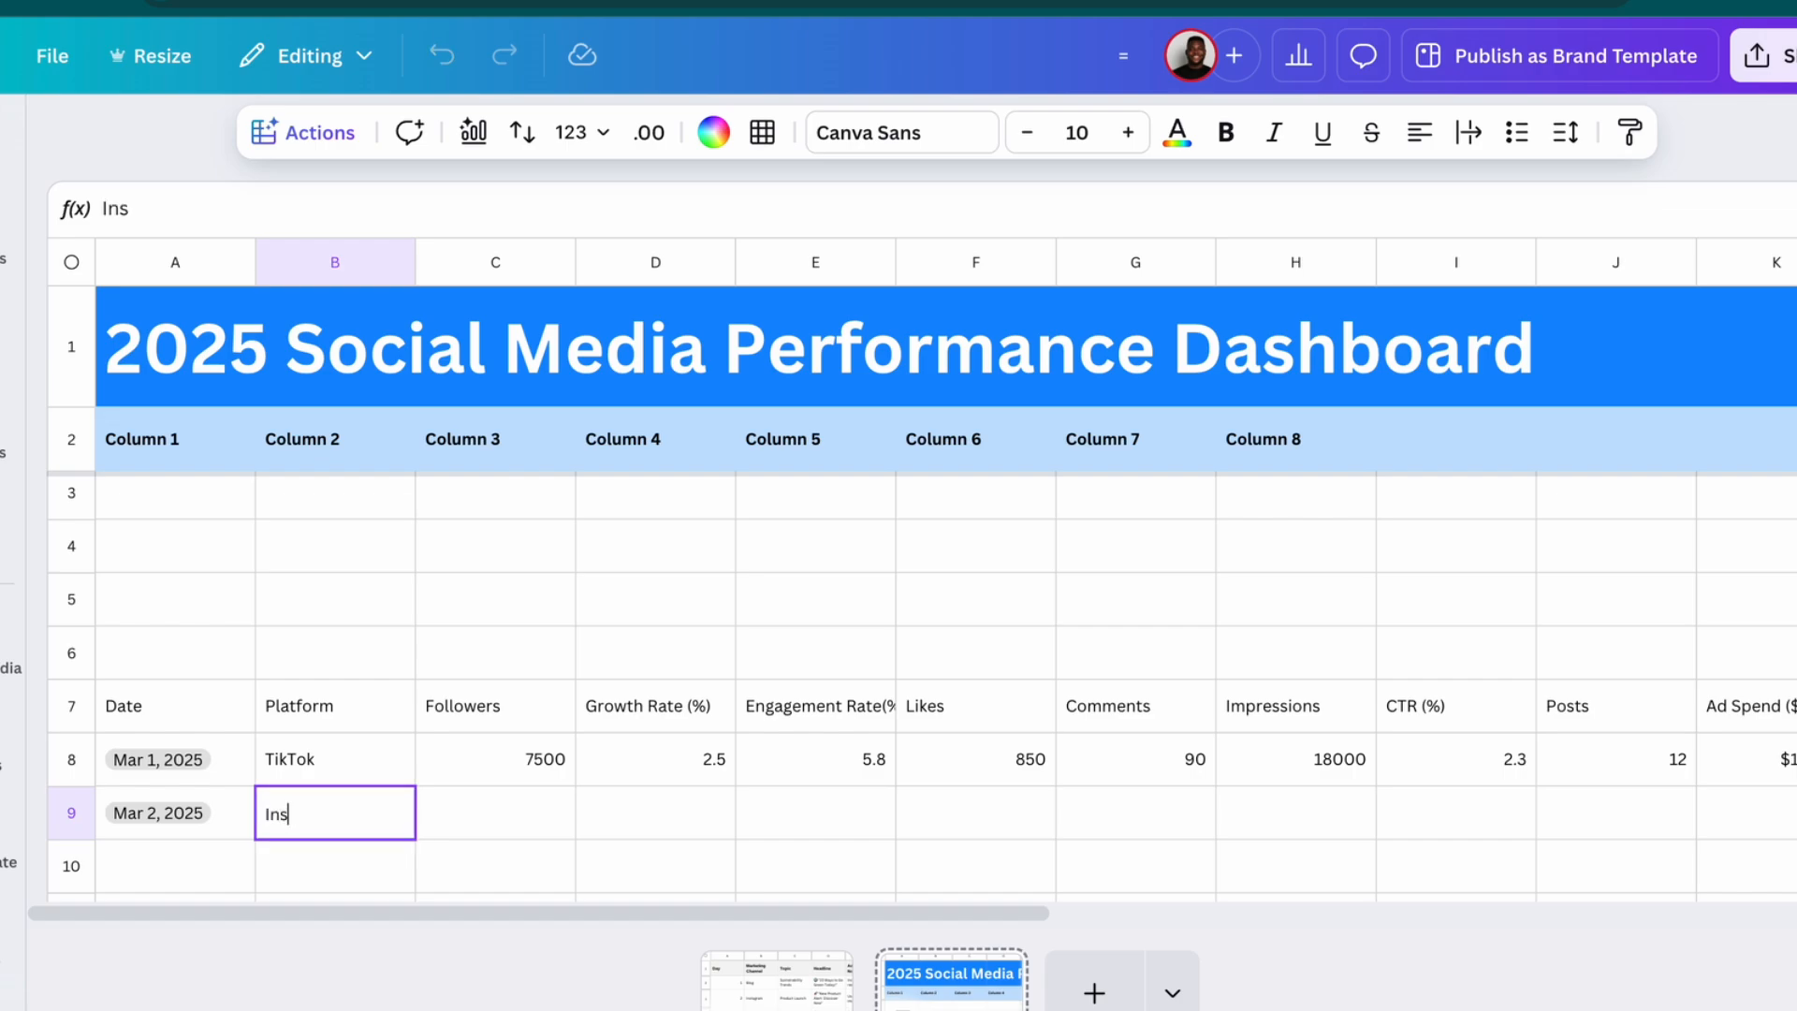
{"action": "type", "text": "tagram"}
{"action": "key", "text": "Tab"}
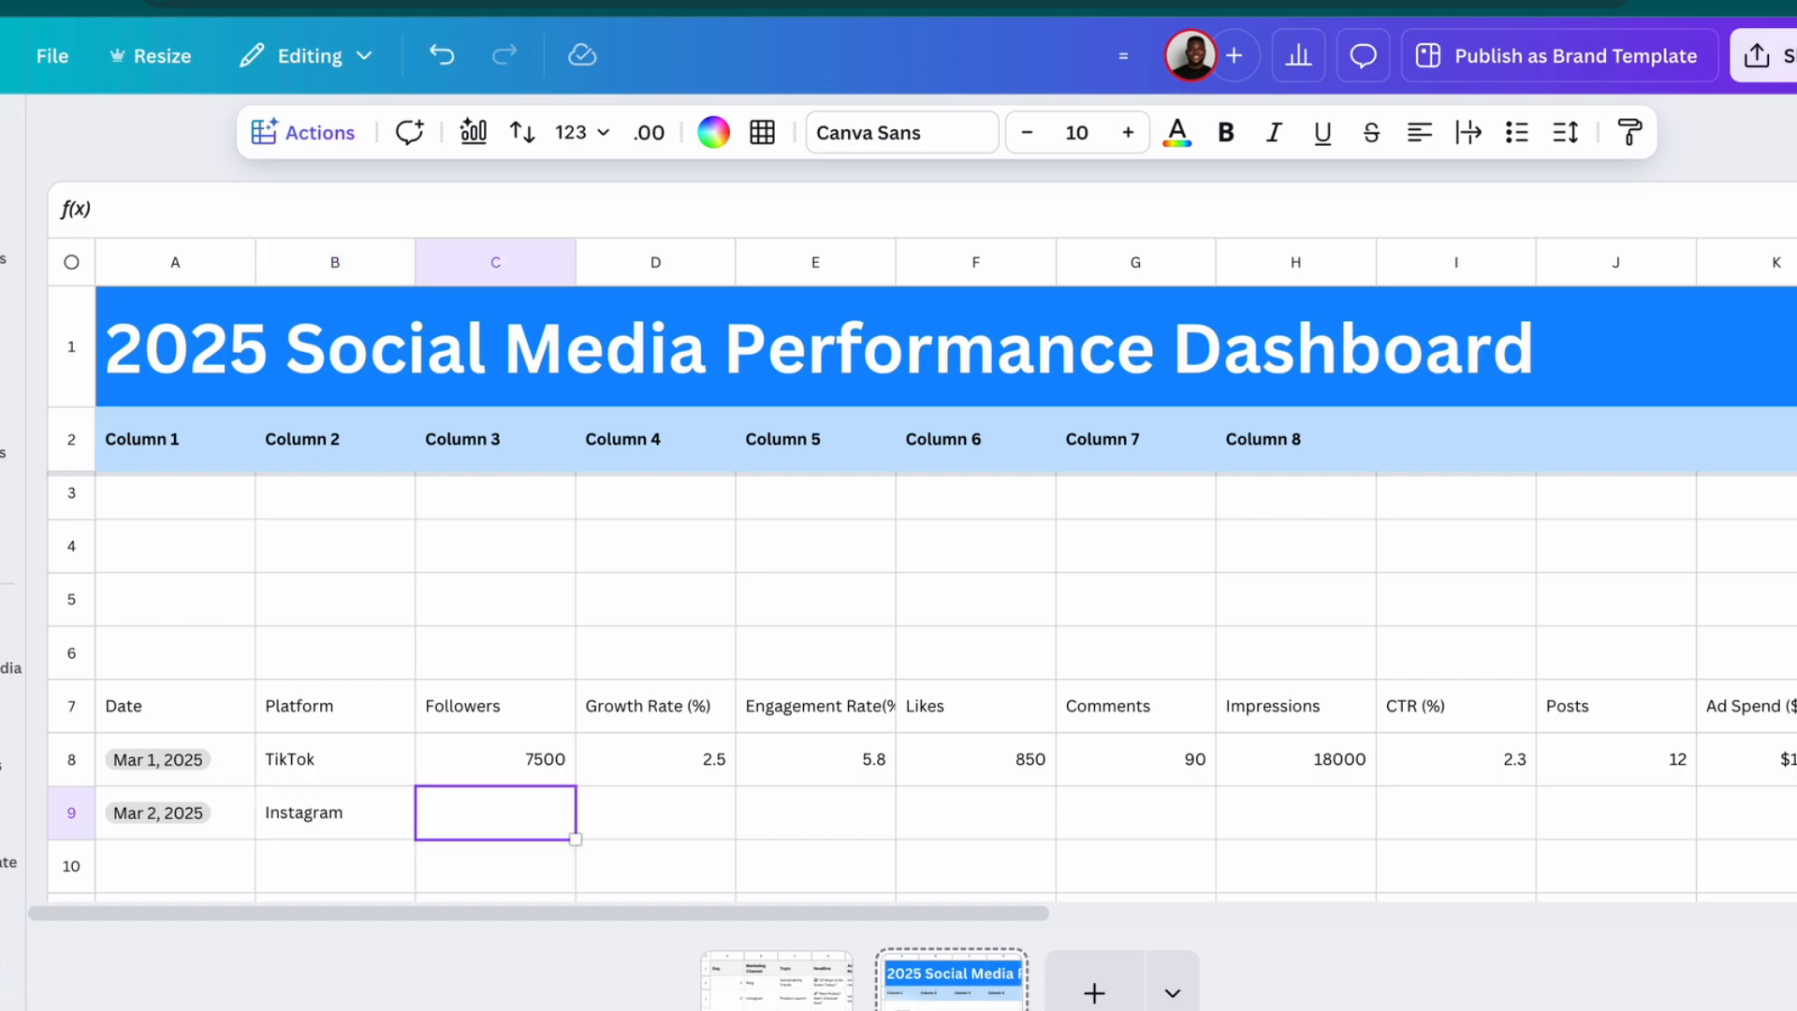
Fill row 9 with 7300 under Followers, 2.7 under Growth Rate (%) and 6.1 under Engagement Rate(%)
{"action": "type", "text": "7300"}
{"action": "key", "text": "Tab"}
{"action": "type", "text": "2."}
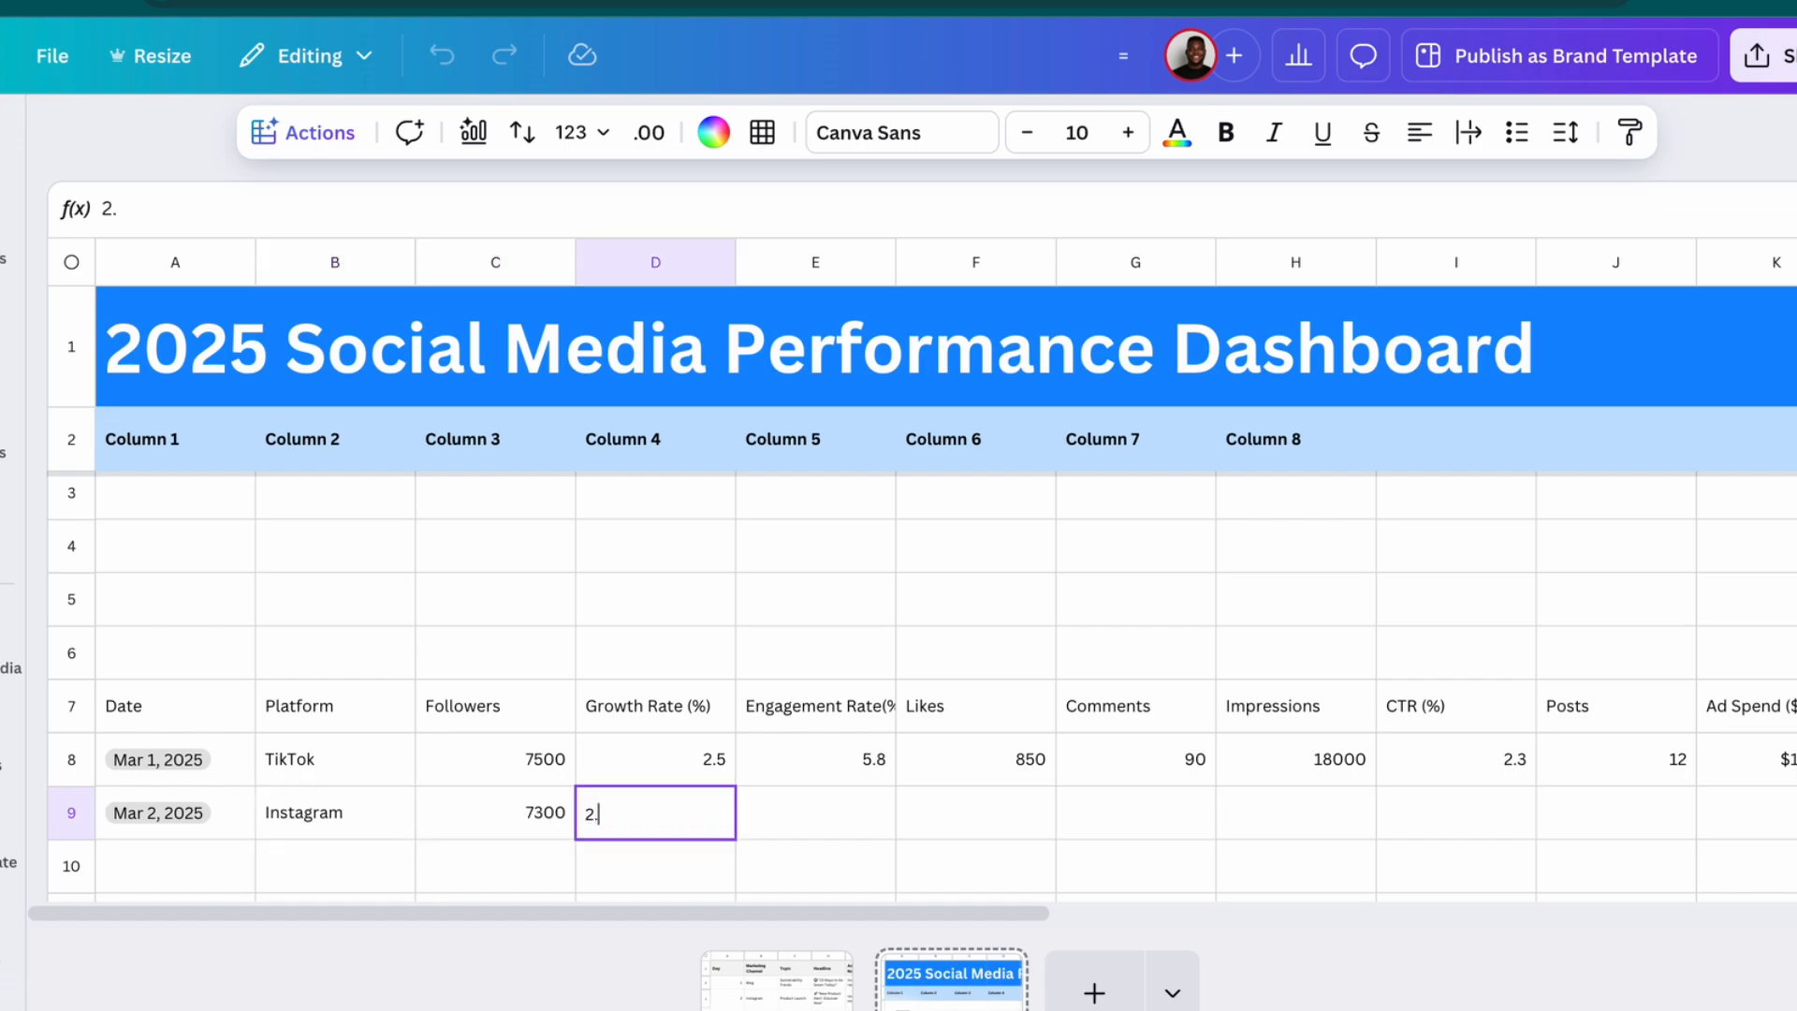
{"action": "type", "text": "7"}
{"action": "key", "text": "Tab"}
{"action": "type", "text": "6.1"}
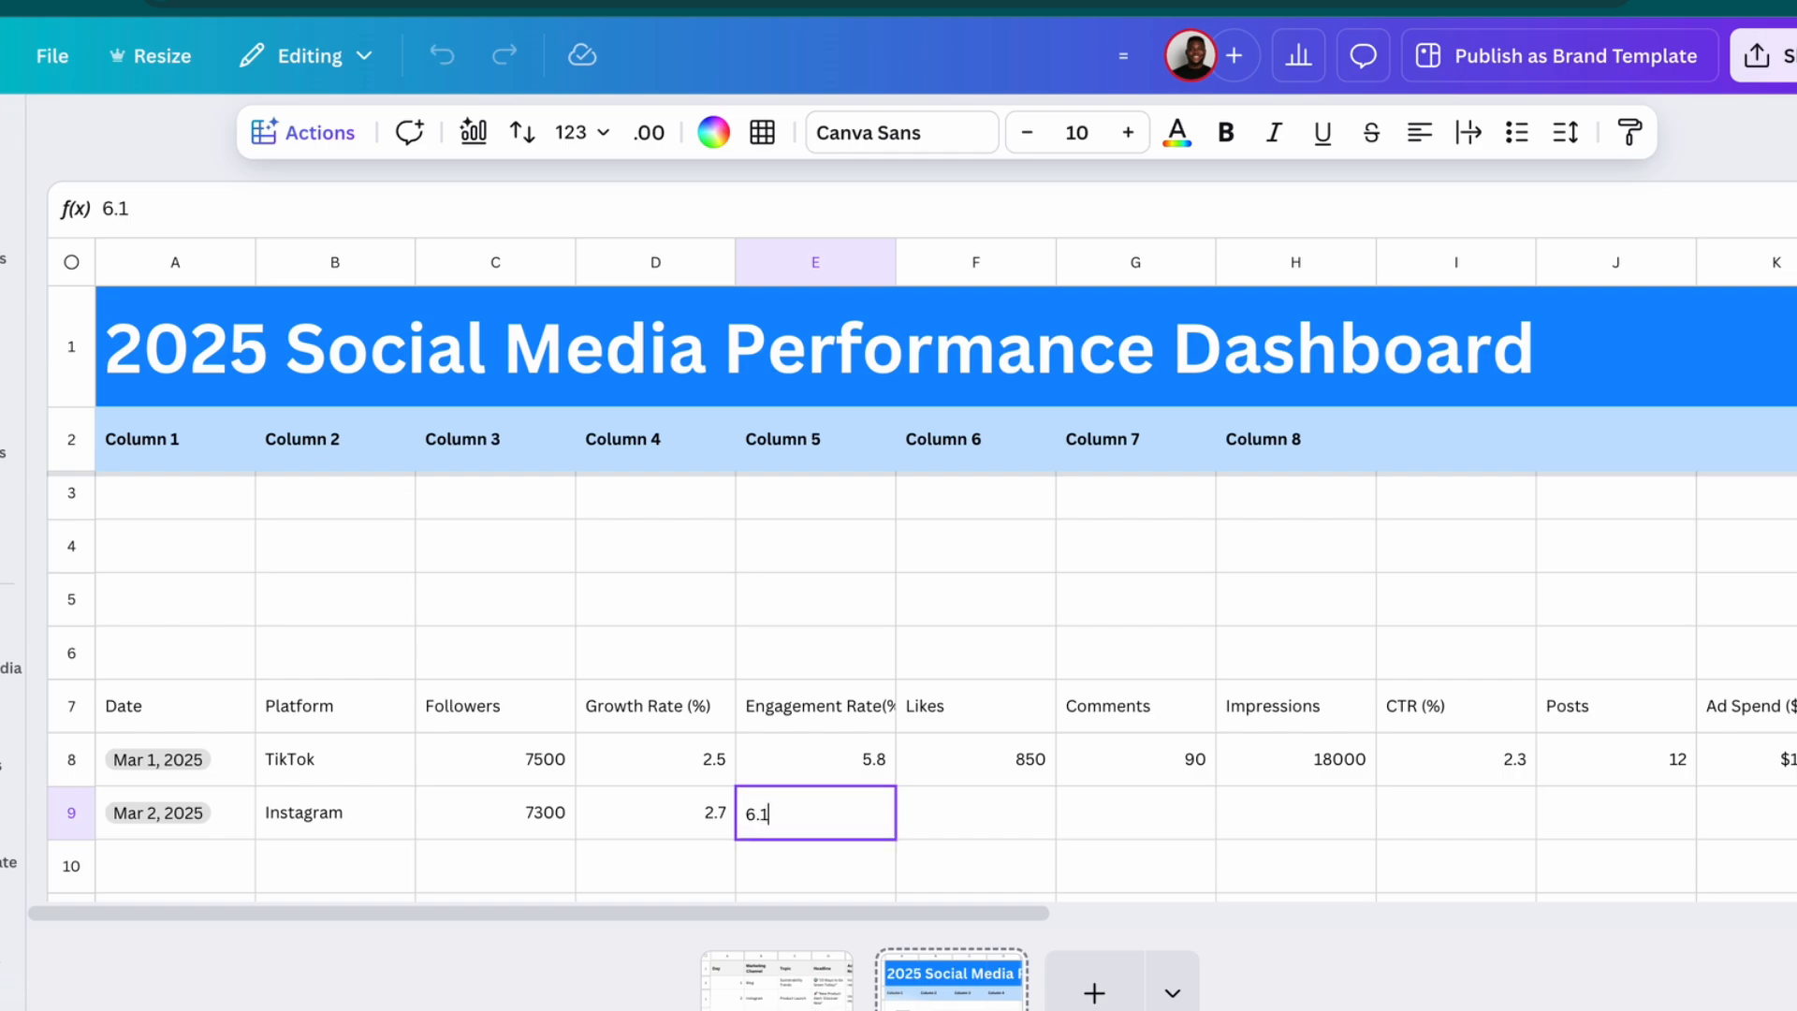
{"action": "key", "text": "Tab"}
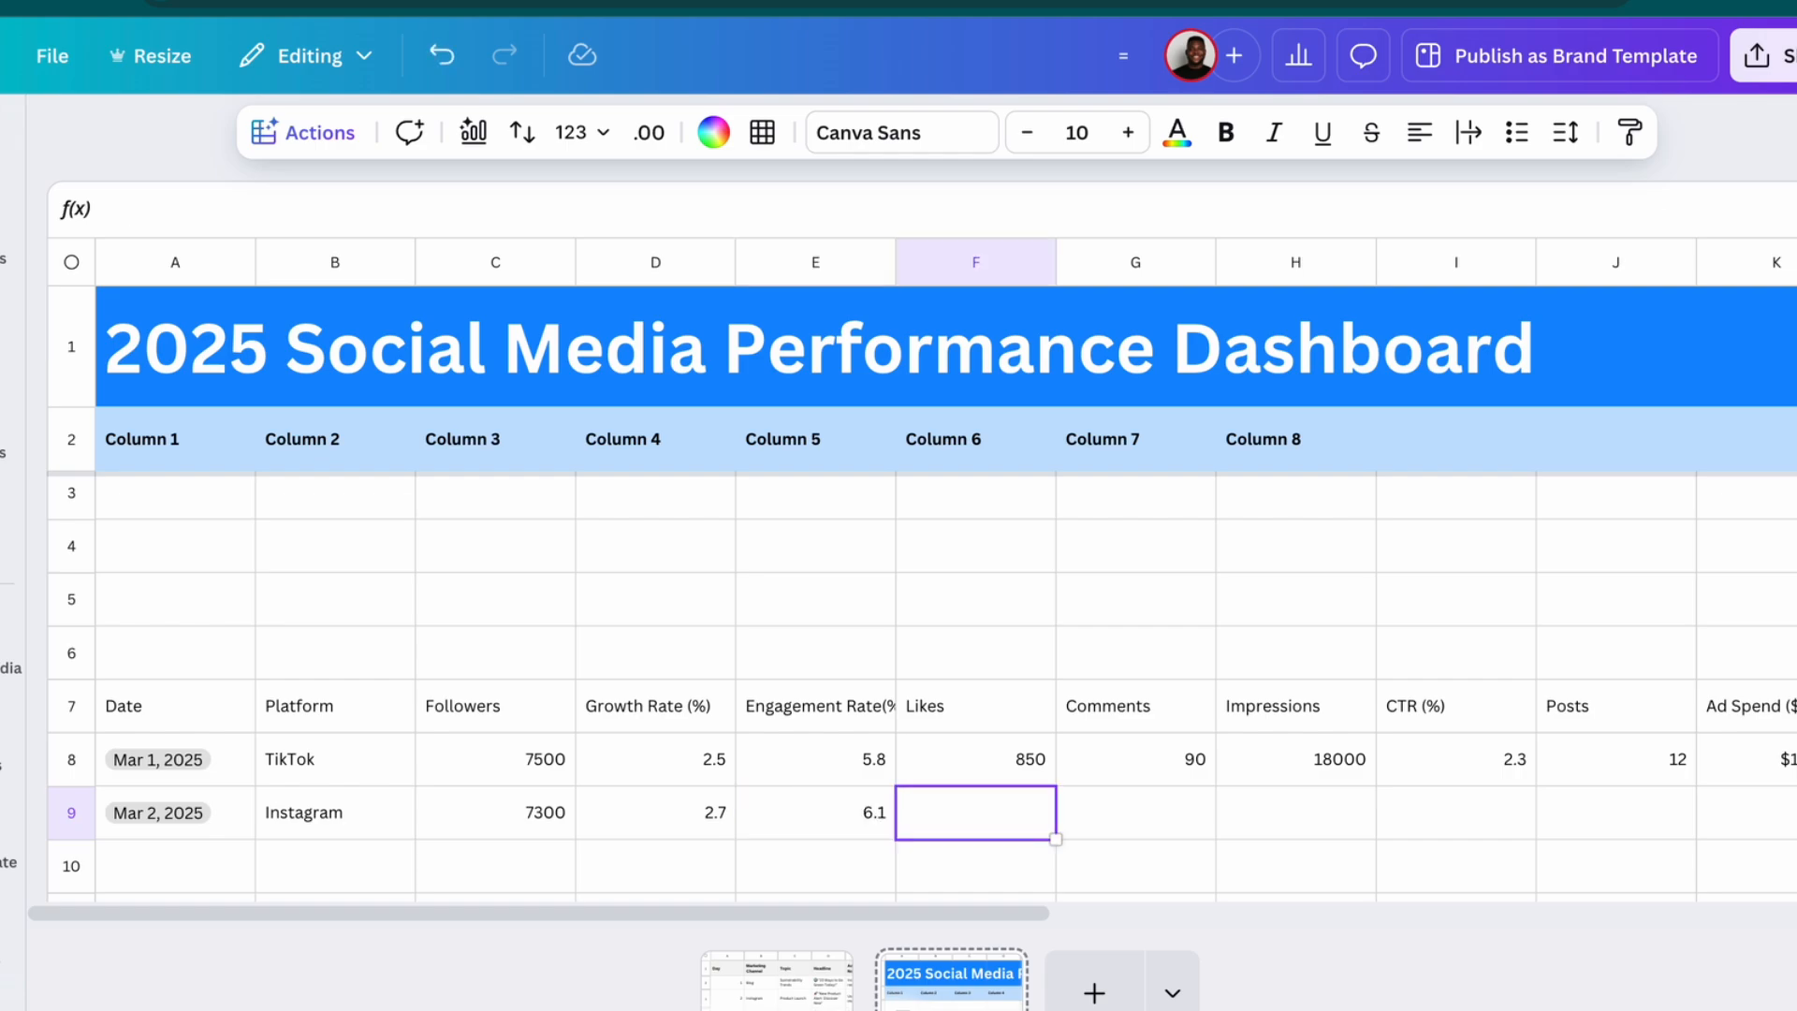
Fill row 9 with 800 under Likes, 95 under Comments and 18500 under Impressions
{"action": "type", "text": "800"}
{"action": "key", "text": "Tab"}
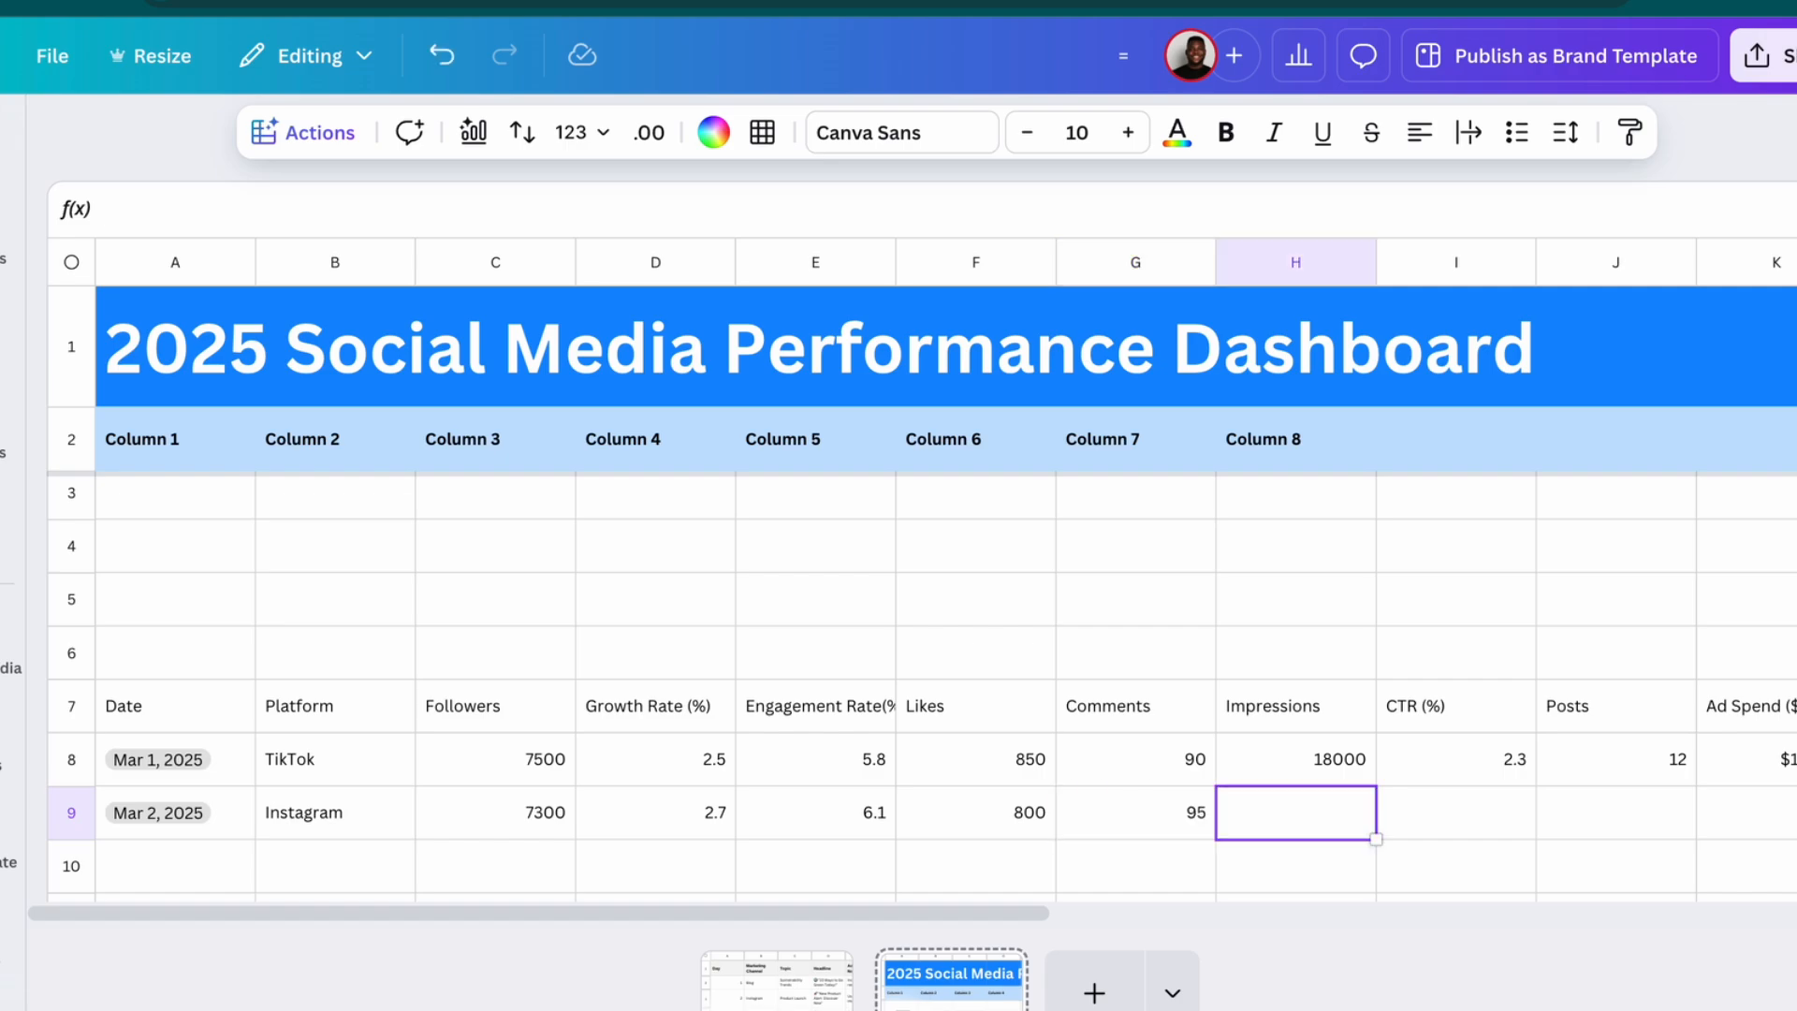
{"action": "type", "text": "18500"}
{"action": "key", "text": "Tab"}
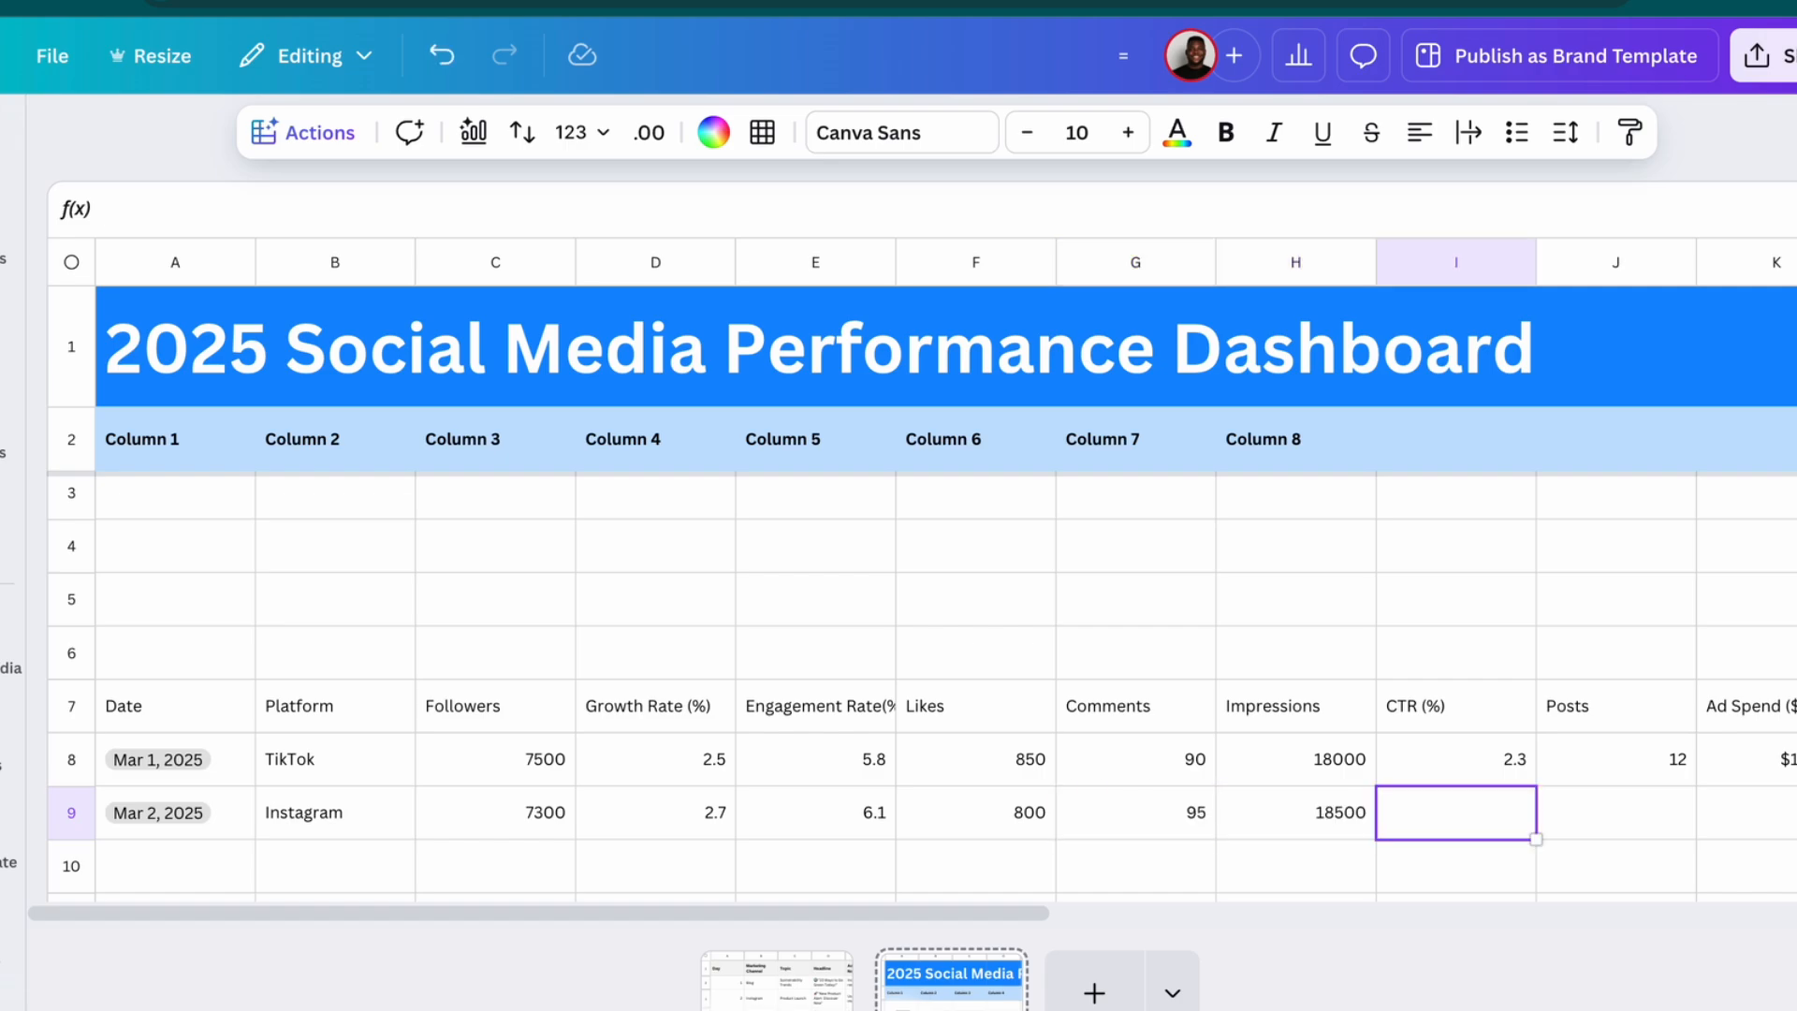
Enter 2.4 under CTR (%) and 11 under Posts in row 9
{"action": "type", "text": "2.4"}
{"action": "key", "text": "Tab"}
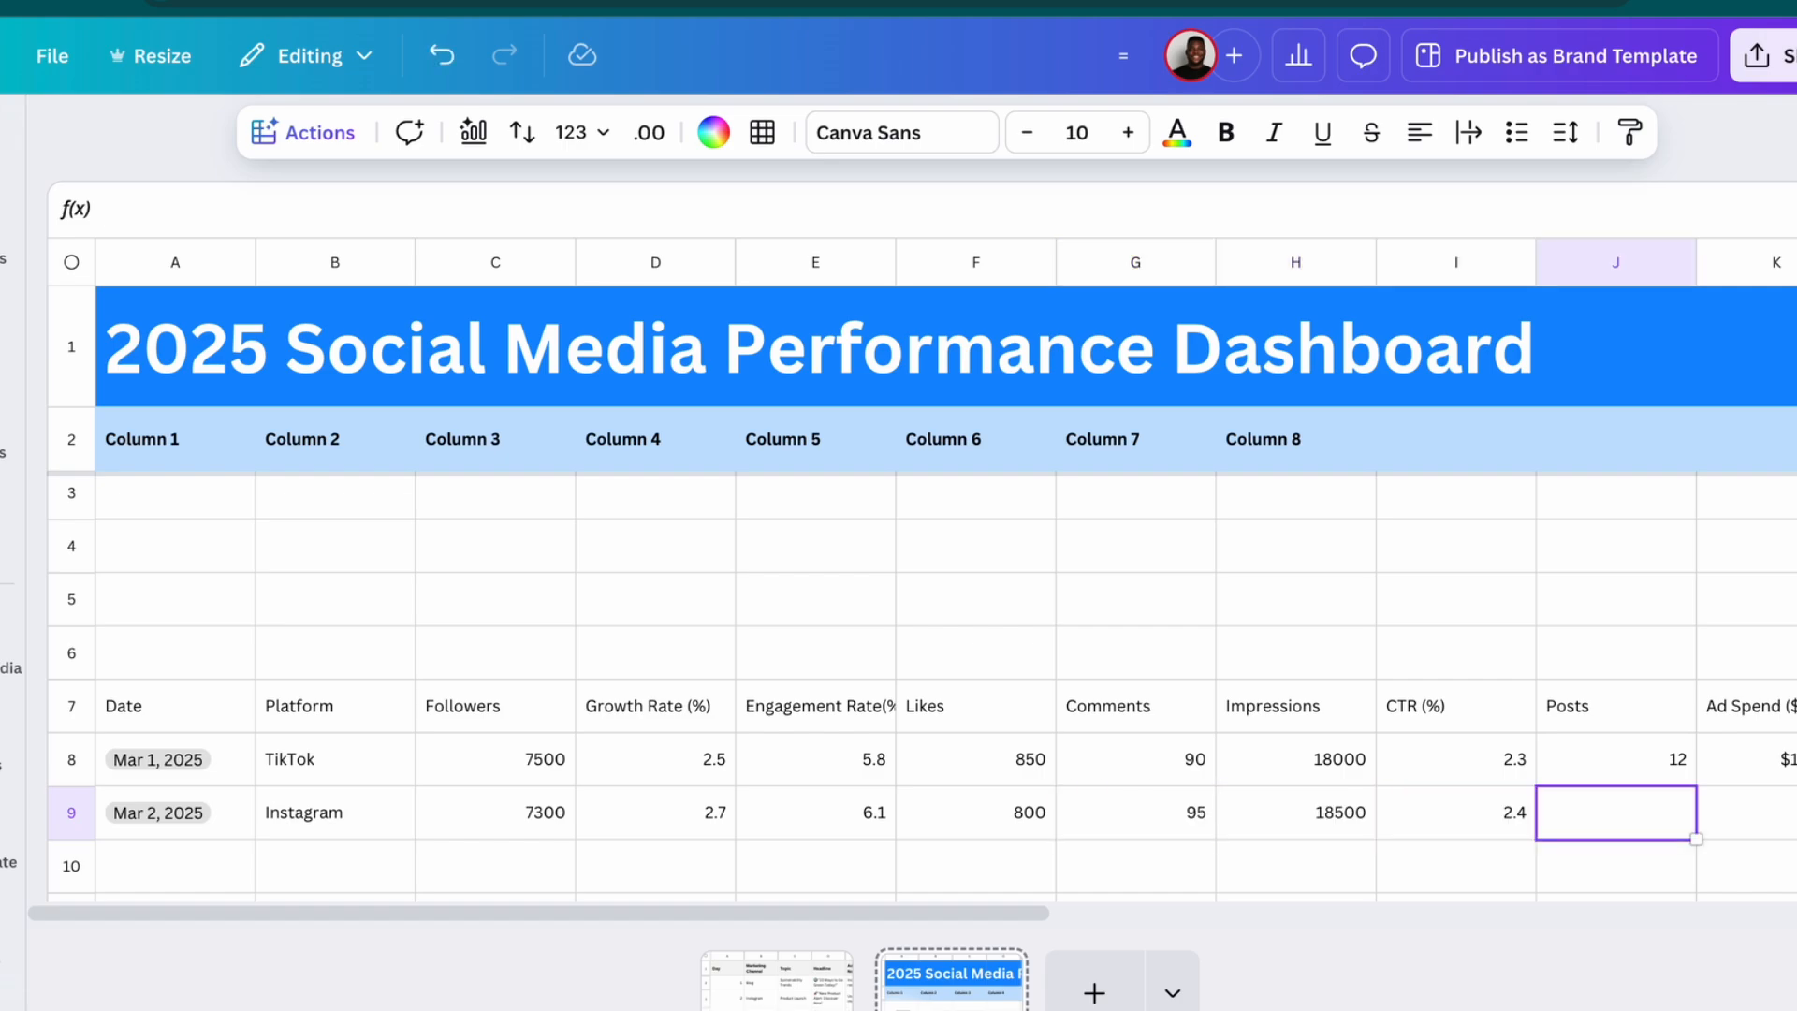
{"action": "type", "text": "11"}
{"action": "key", "text": "Tab"}
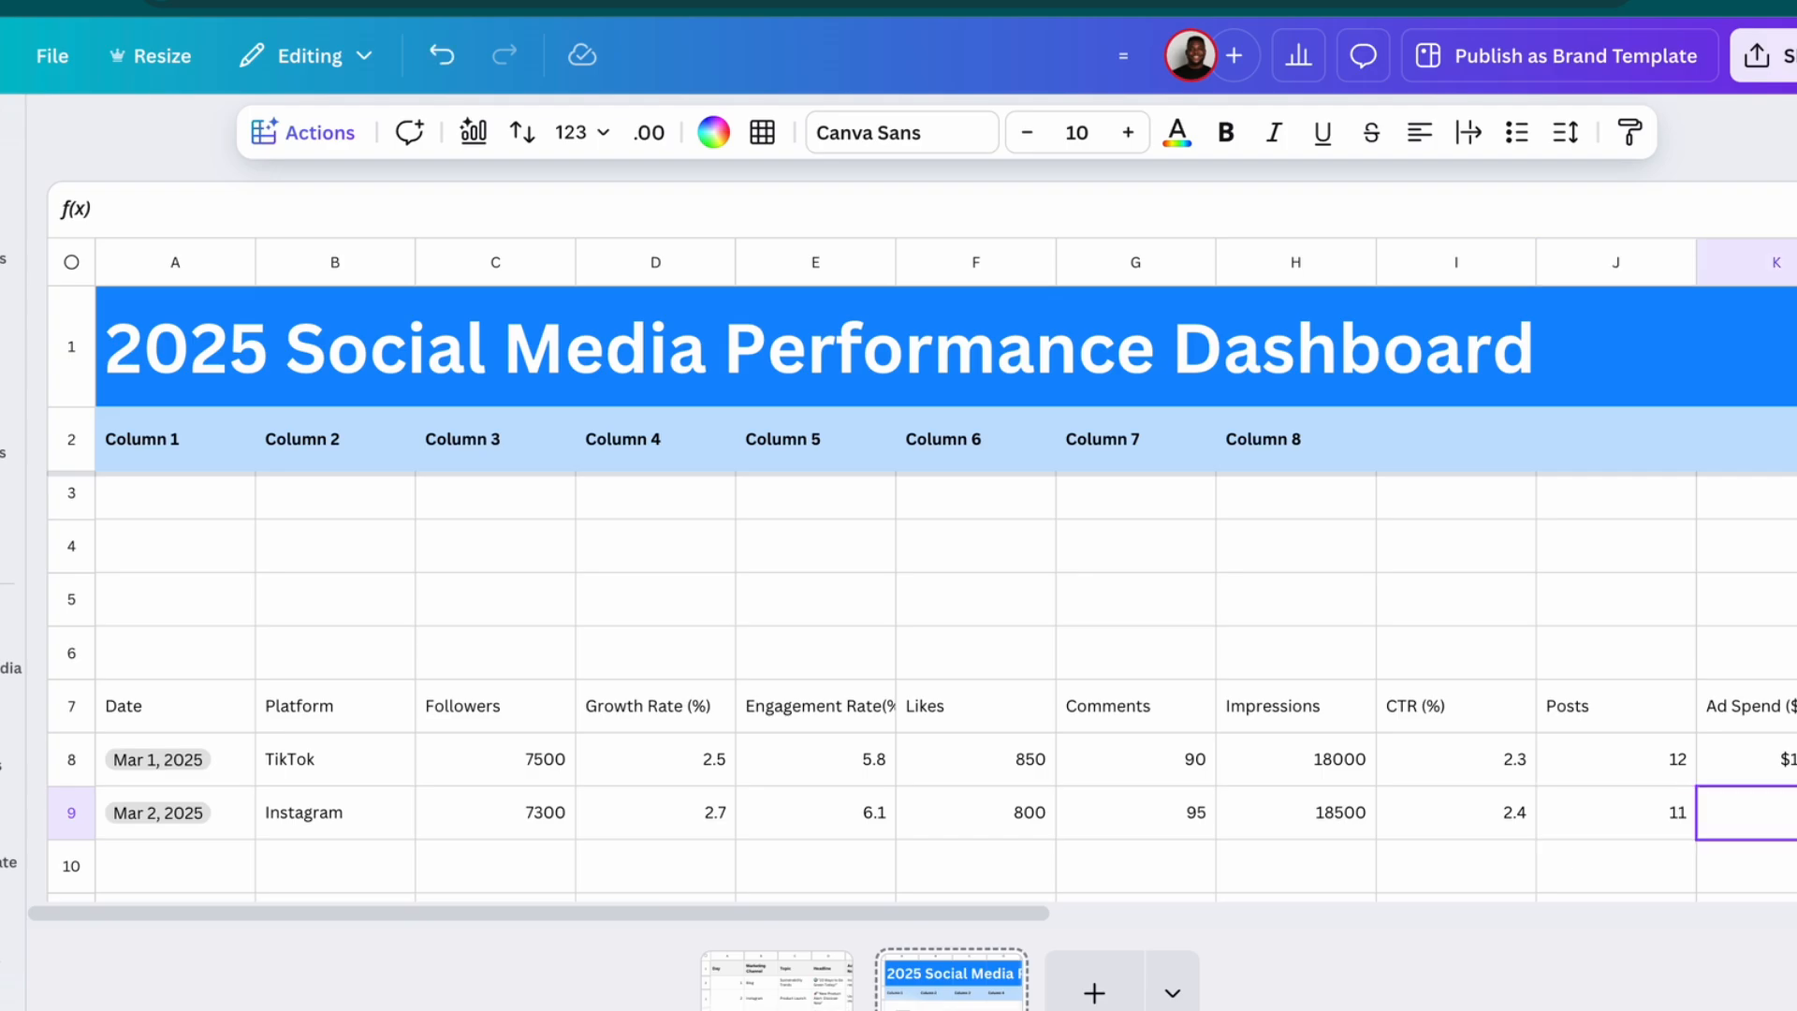
Complete row 9 with 160 under Ad Spend ($), formatted as Currency, and Carousel under Content Type
{"action": "type", "text": "160"}
{"action": "key", "text": "Tab"}
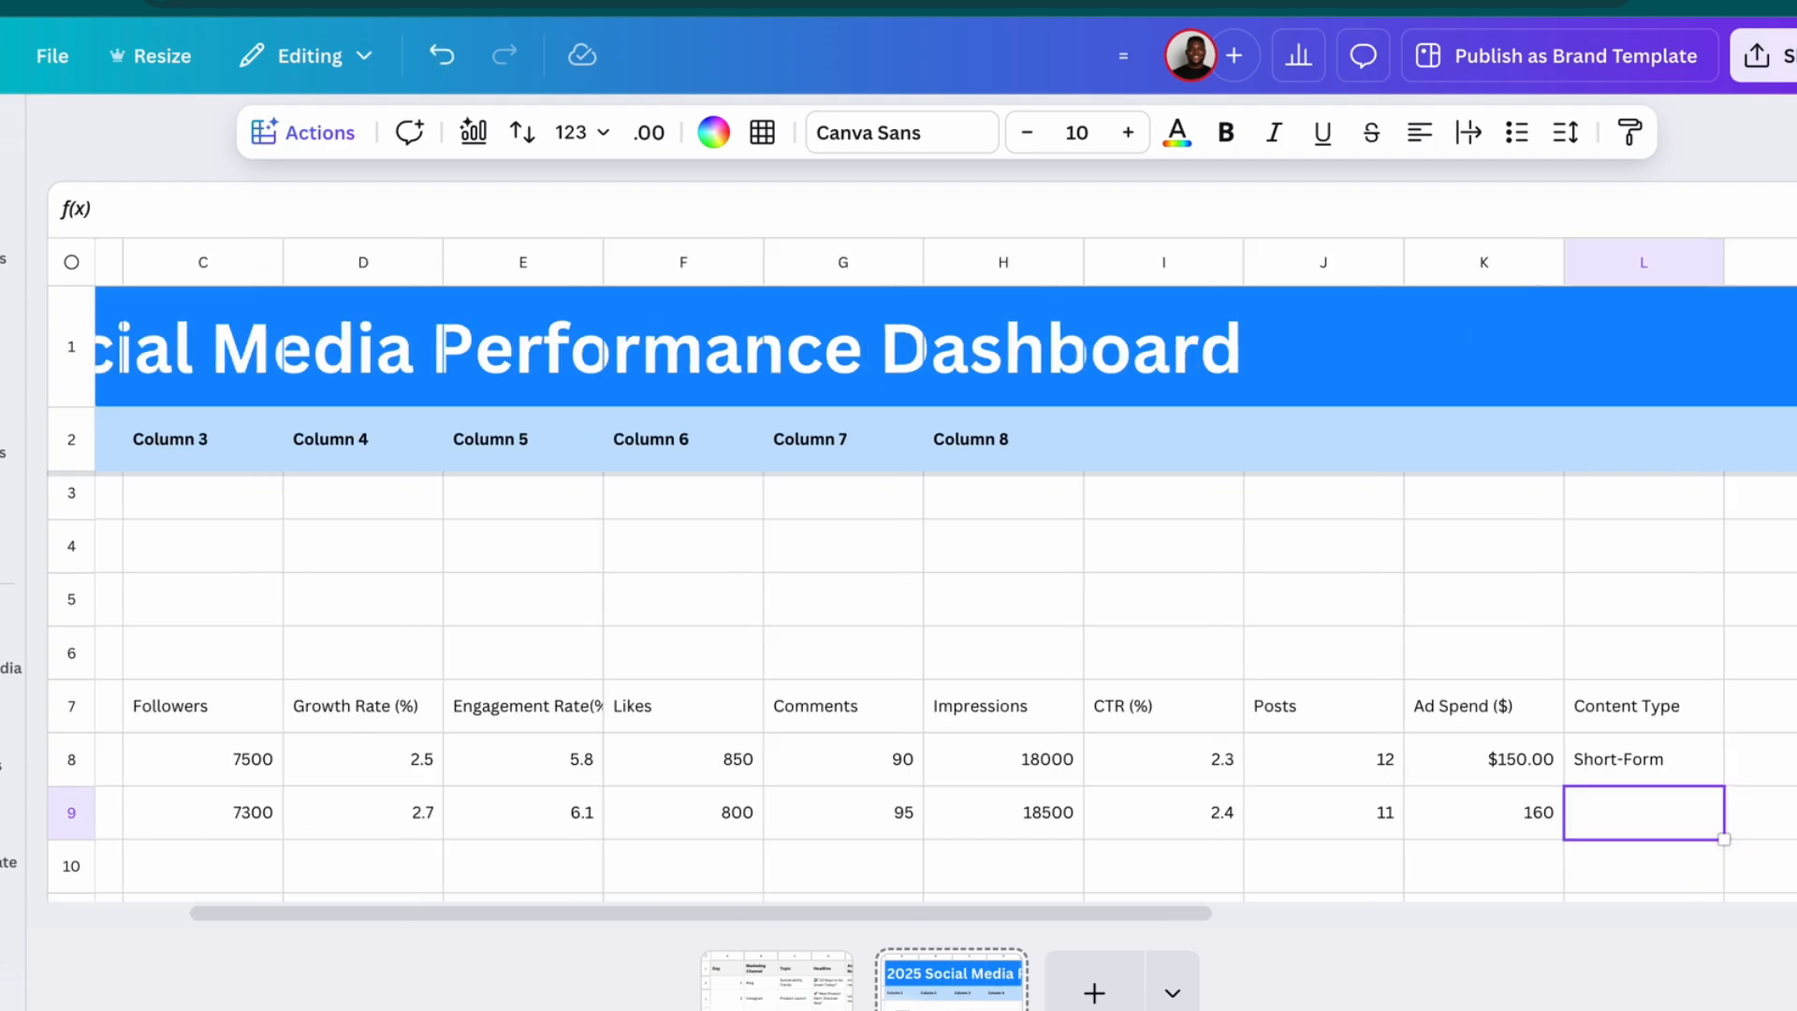
{"action": "type", "text": "Caro"}
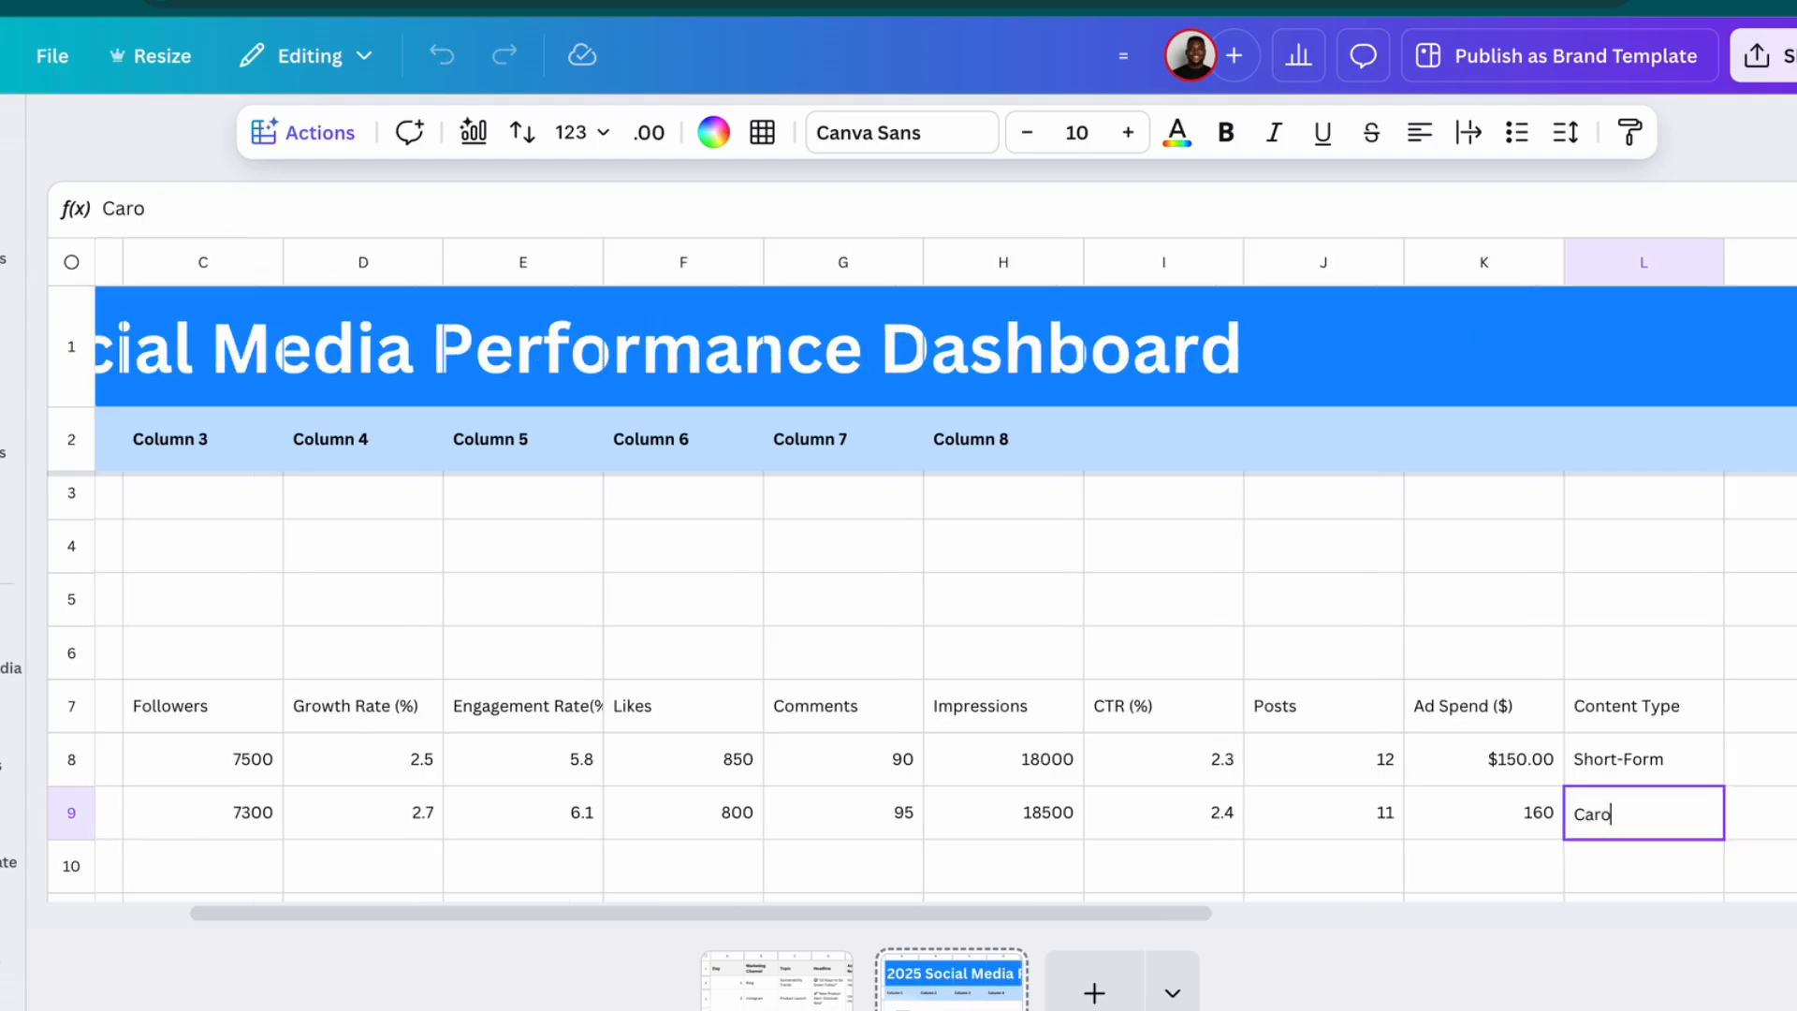
{"action": "type", "text": "usel"}
{"action": "key", "text": "Return"}
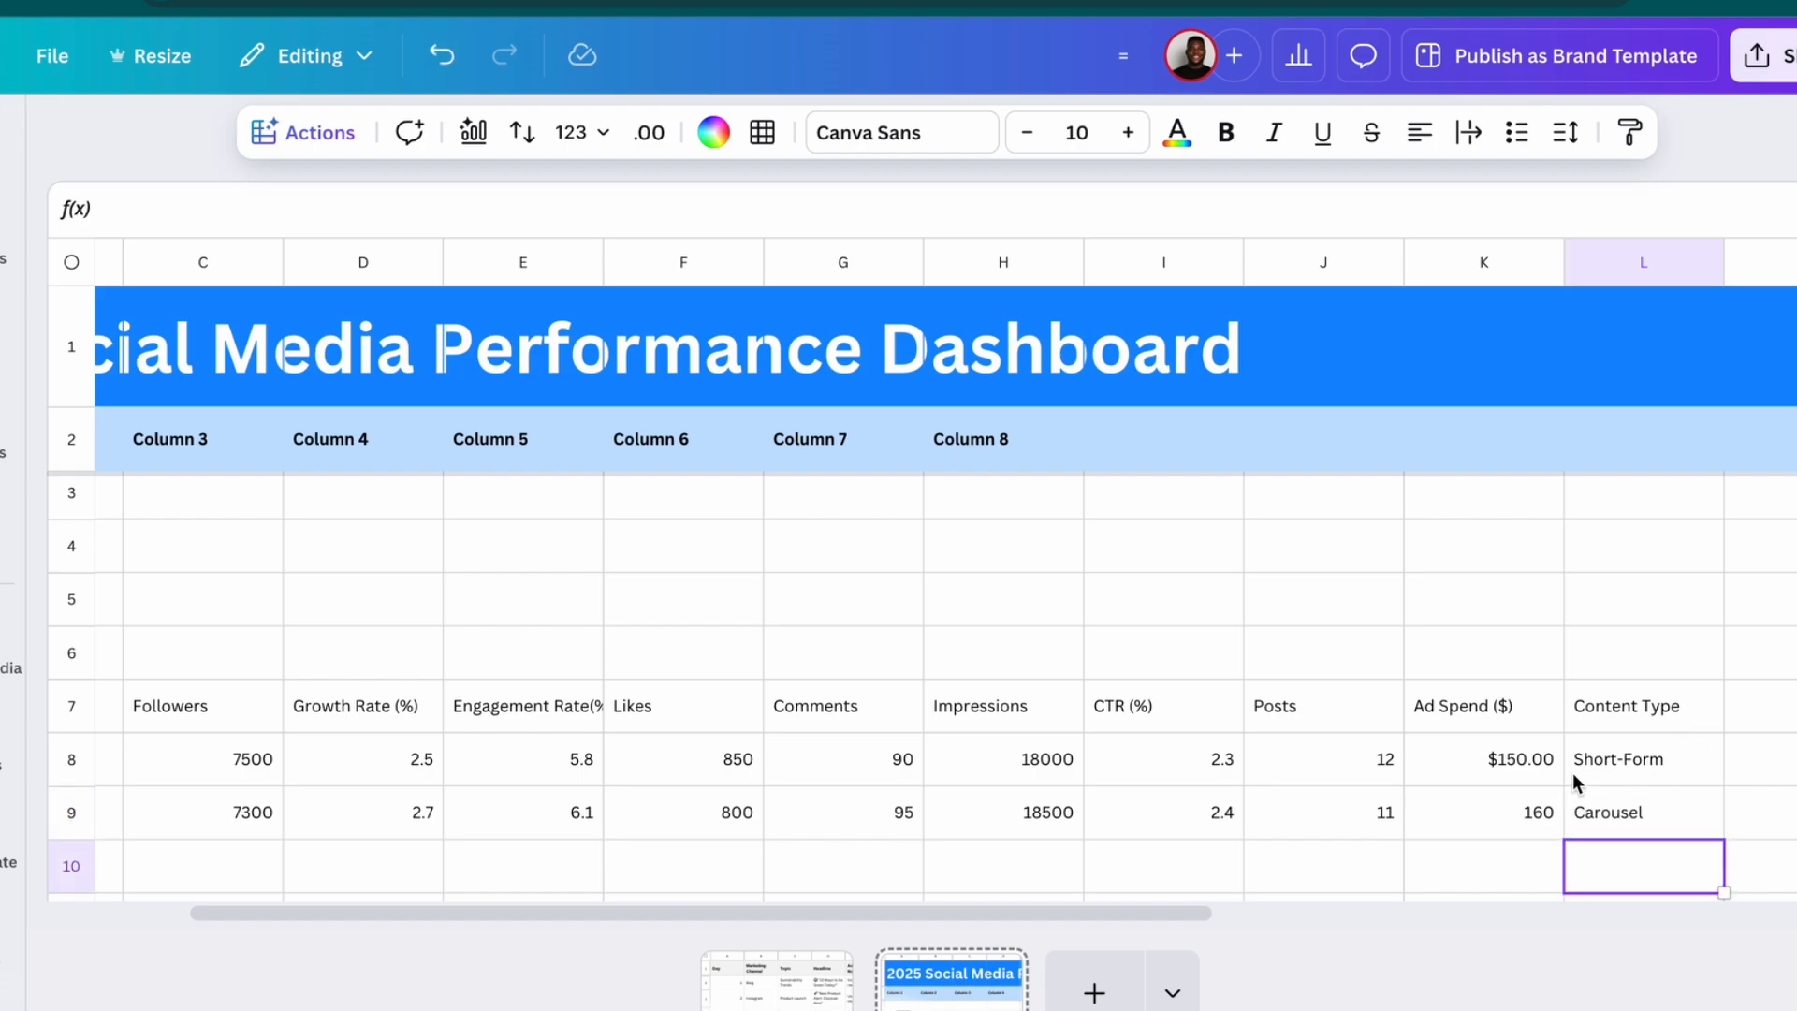
{"action": "left_click", "coordinate": [1539, 812]}
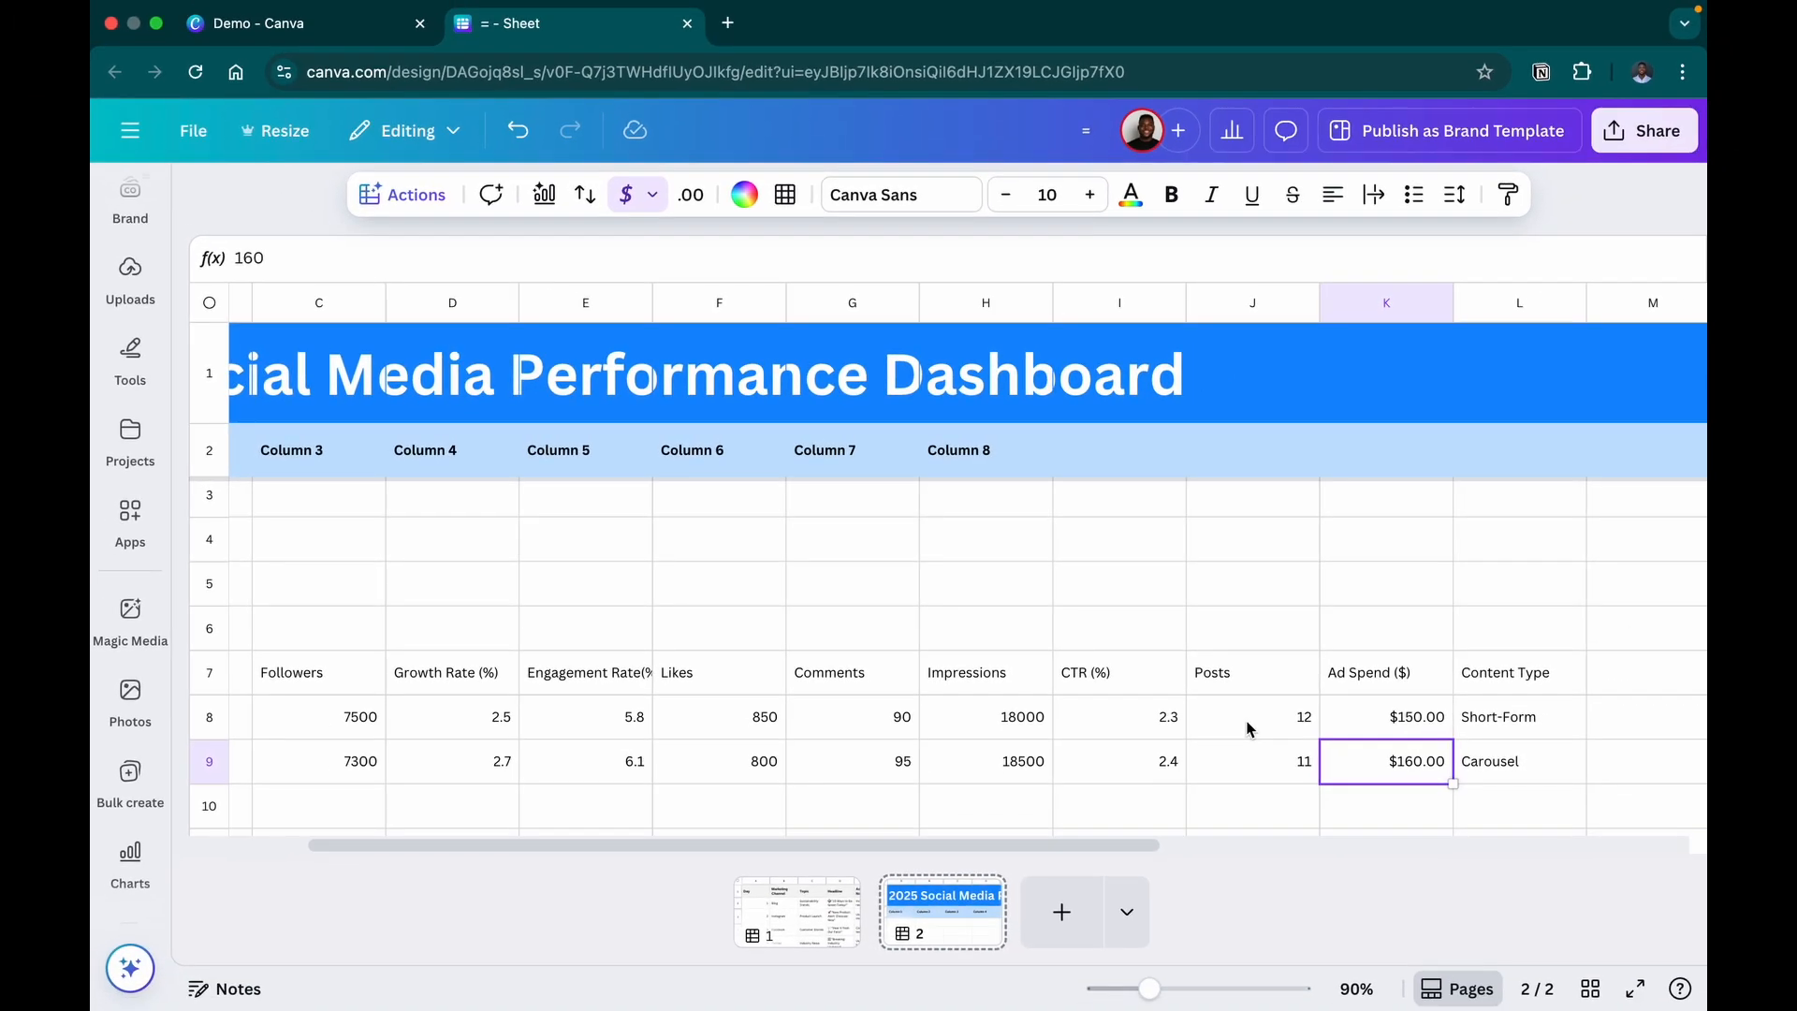
Select the whole data range from the Date header in A7 to the last Content Type entry in L9
{"action": "scroll", "coordinate": [1247, 728], "scroll_direction": "left", "scroll_amount": 5}
{"action": "left_click", "coordinate": [316, 689]}
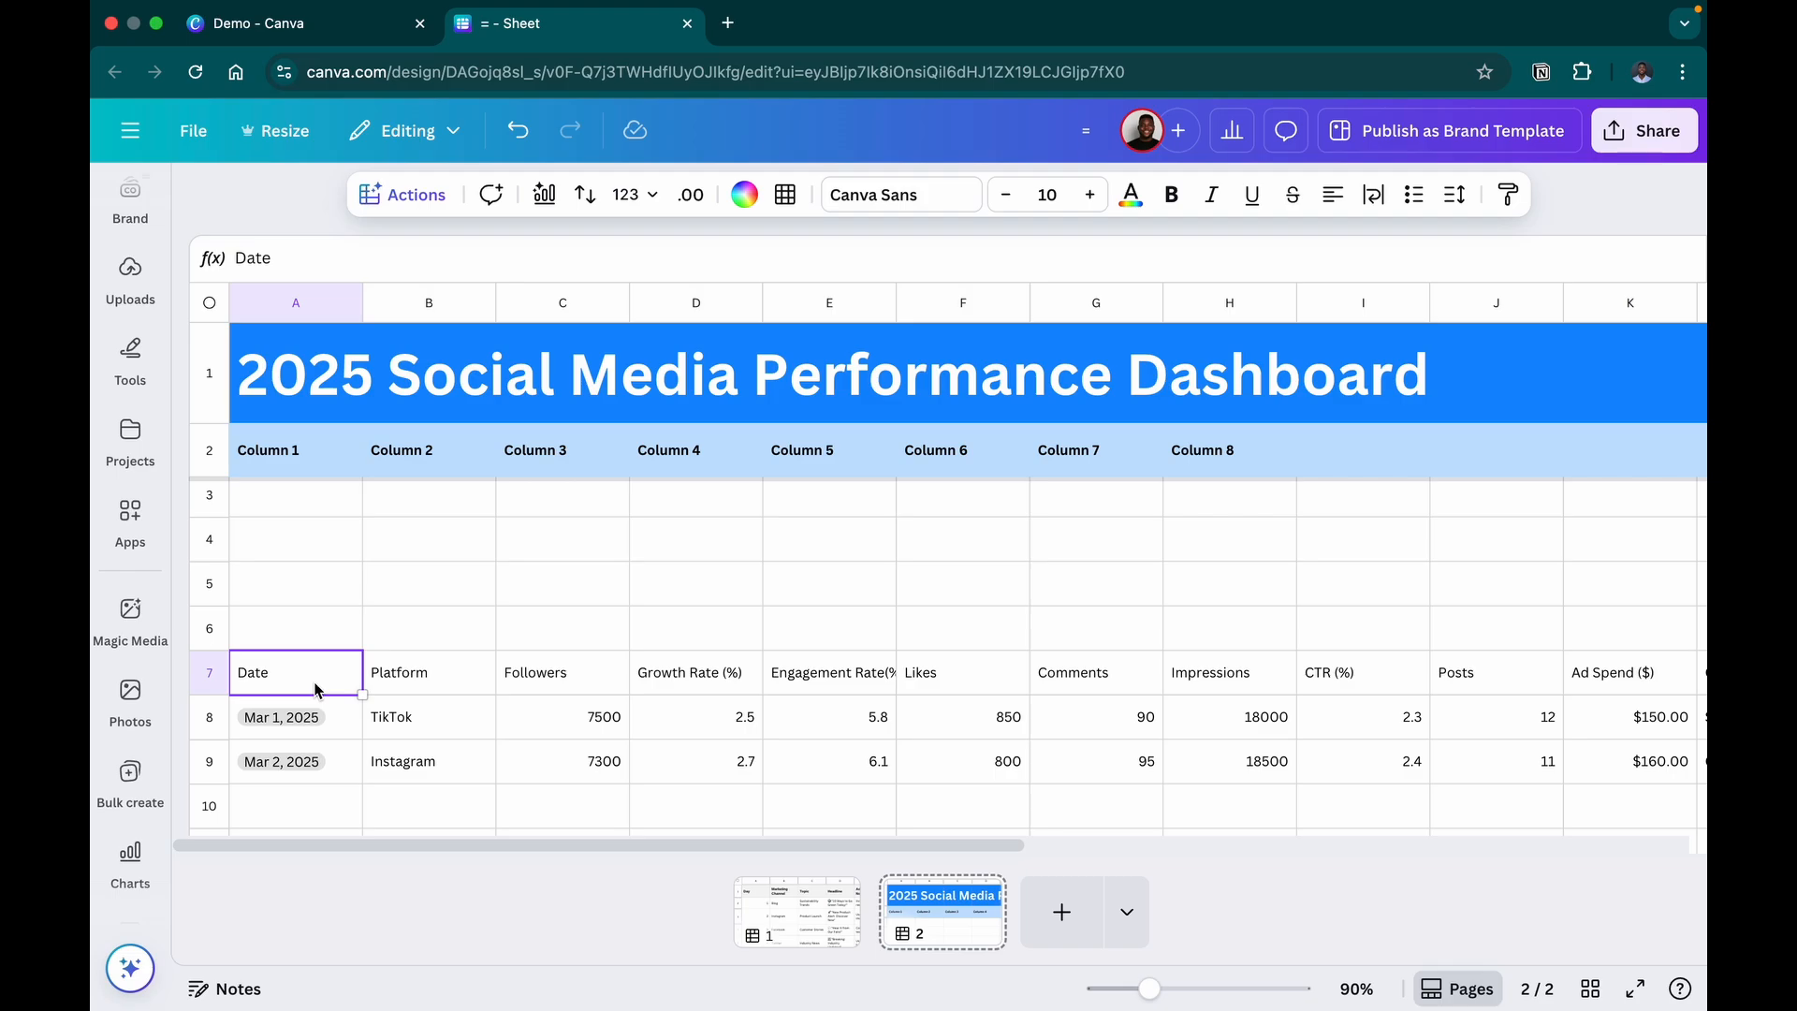
{"action": "scroll", "coordinate": [712, 721], "scroll_direction": "right", "scroll_amount": 5}
{"action": "left_click", "coordinate": [1052, 761], "text": "shift"}
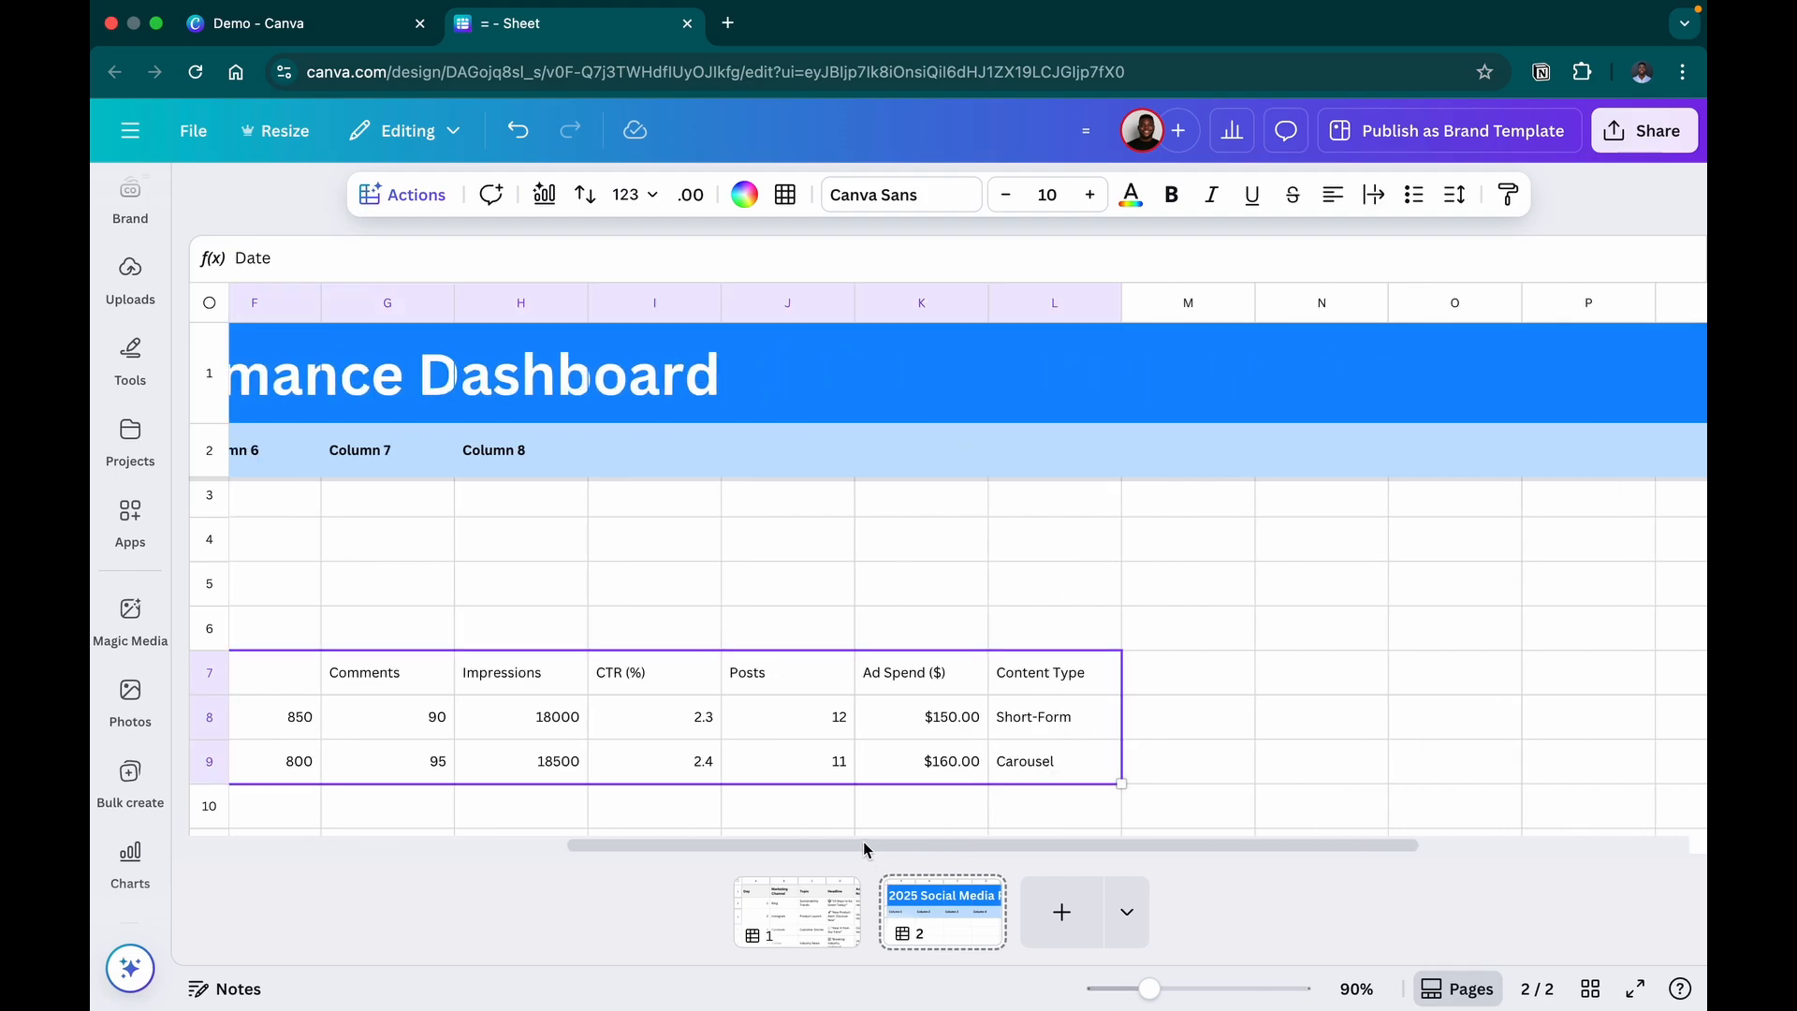
{"action": "left_click_drag", "start_coordinate": [863, 840], "coordinate": [454, 875]}
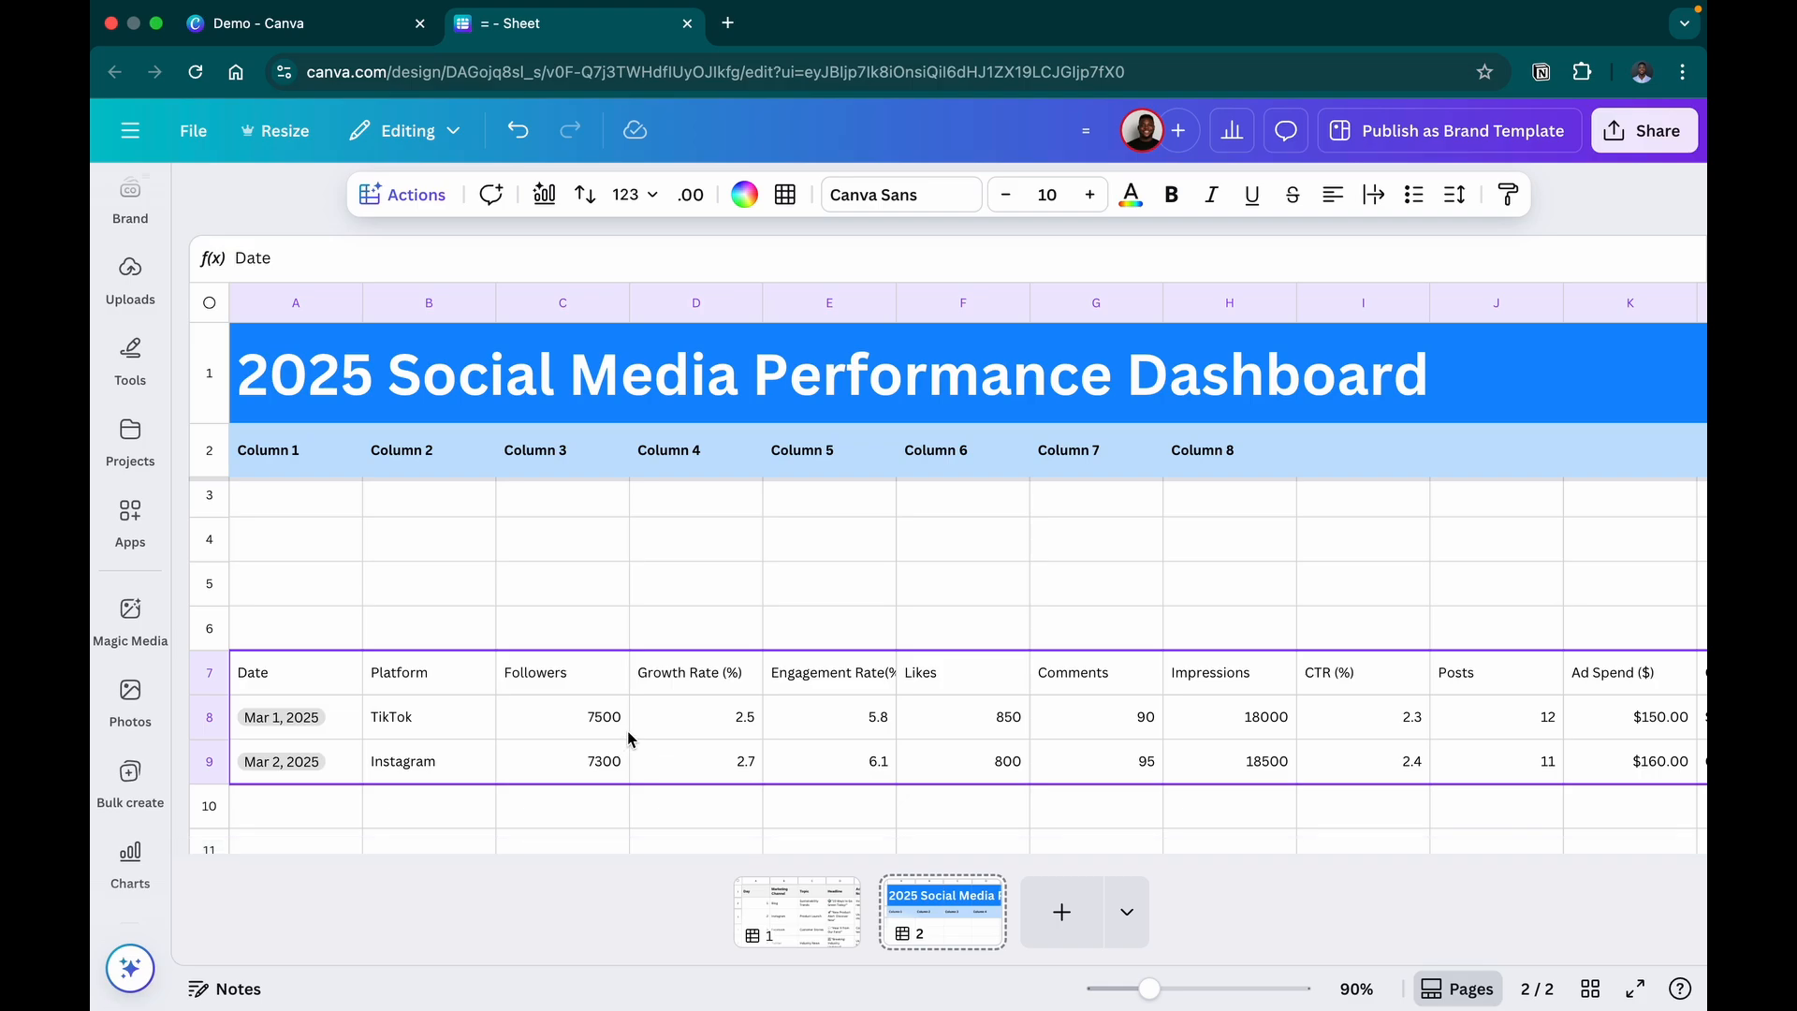
Extend the selection of columns A to L from the row 7 headers down through the empty rows below the sample data
{"action": "scroll", "coordinate": [626, 735], "scroll_direction": "down", "scroll_amount": 7}
{"action": "scroll", "coordinate": [629, 739], "scroll_direction": "down", "scroll_amount": 5}
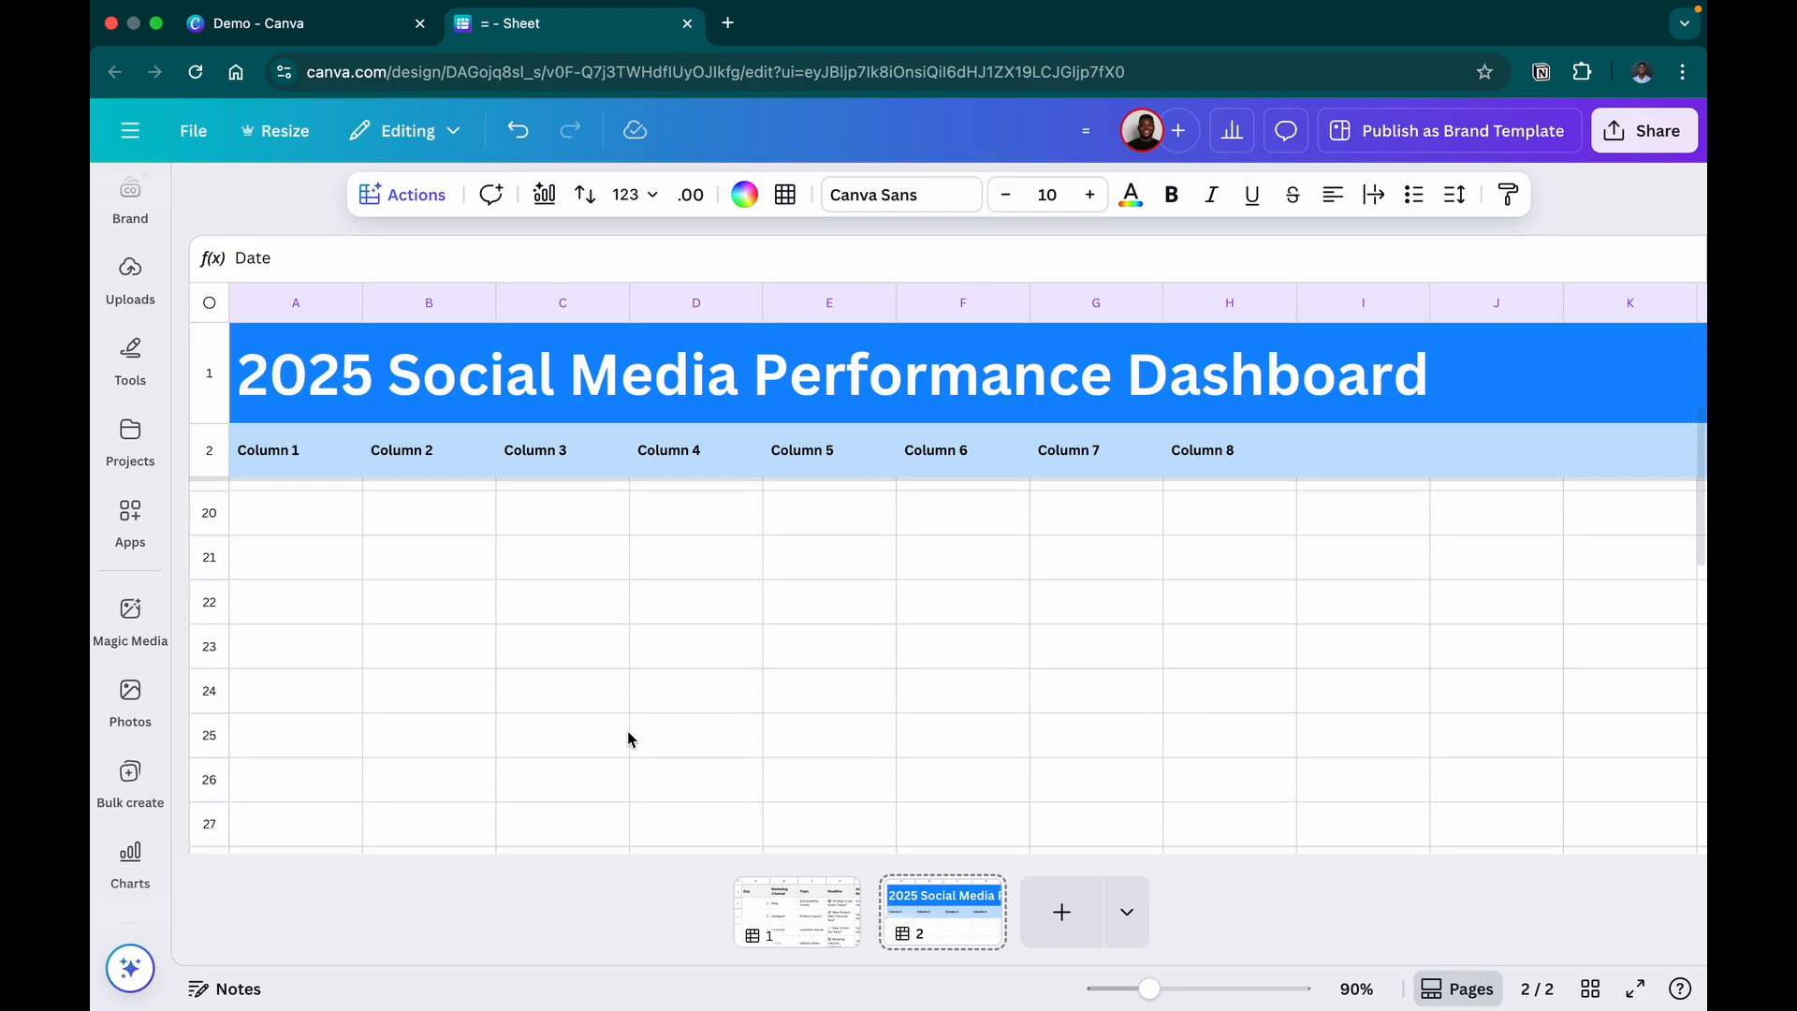
{"action": "scroll", "coordinate": [629, 739], "scroll_direction": "down", "scroll_amount": 2}
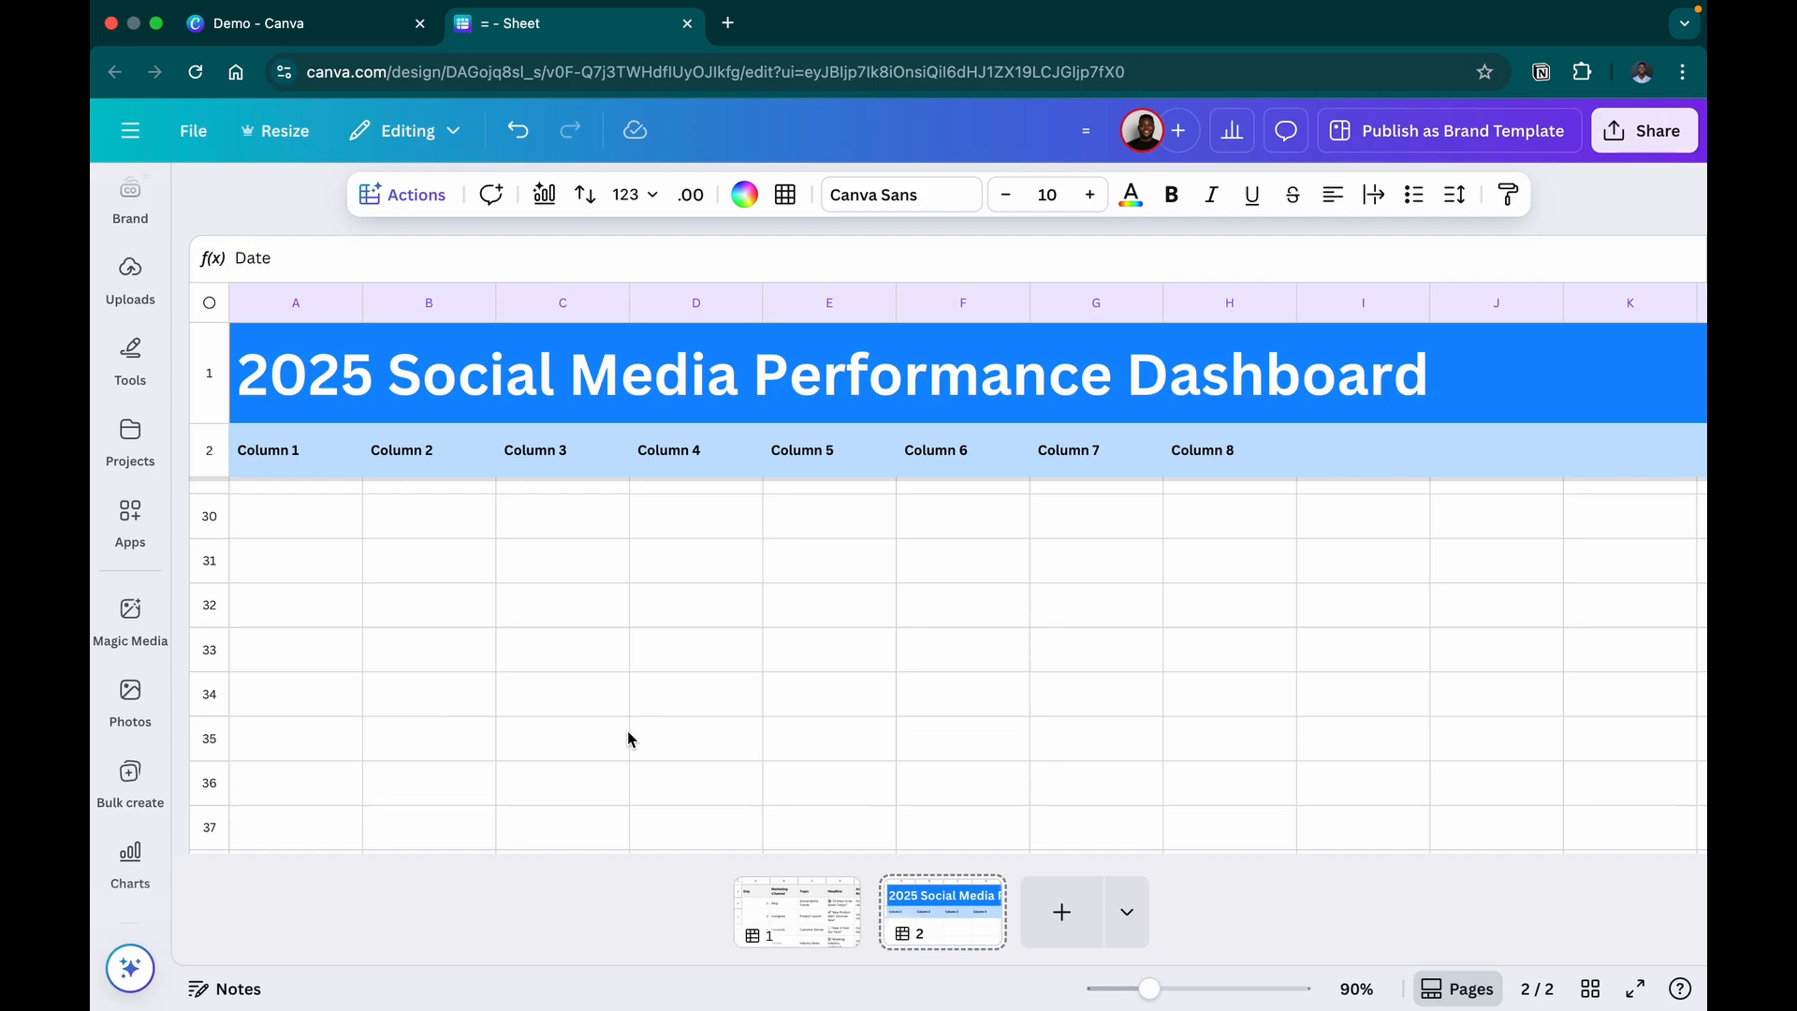
{"action": "scroll", "coordinate": [1091, 782], "scroll_direction": "right", "scroll_amount": 4}
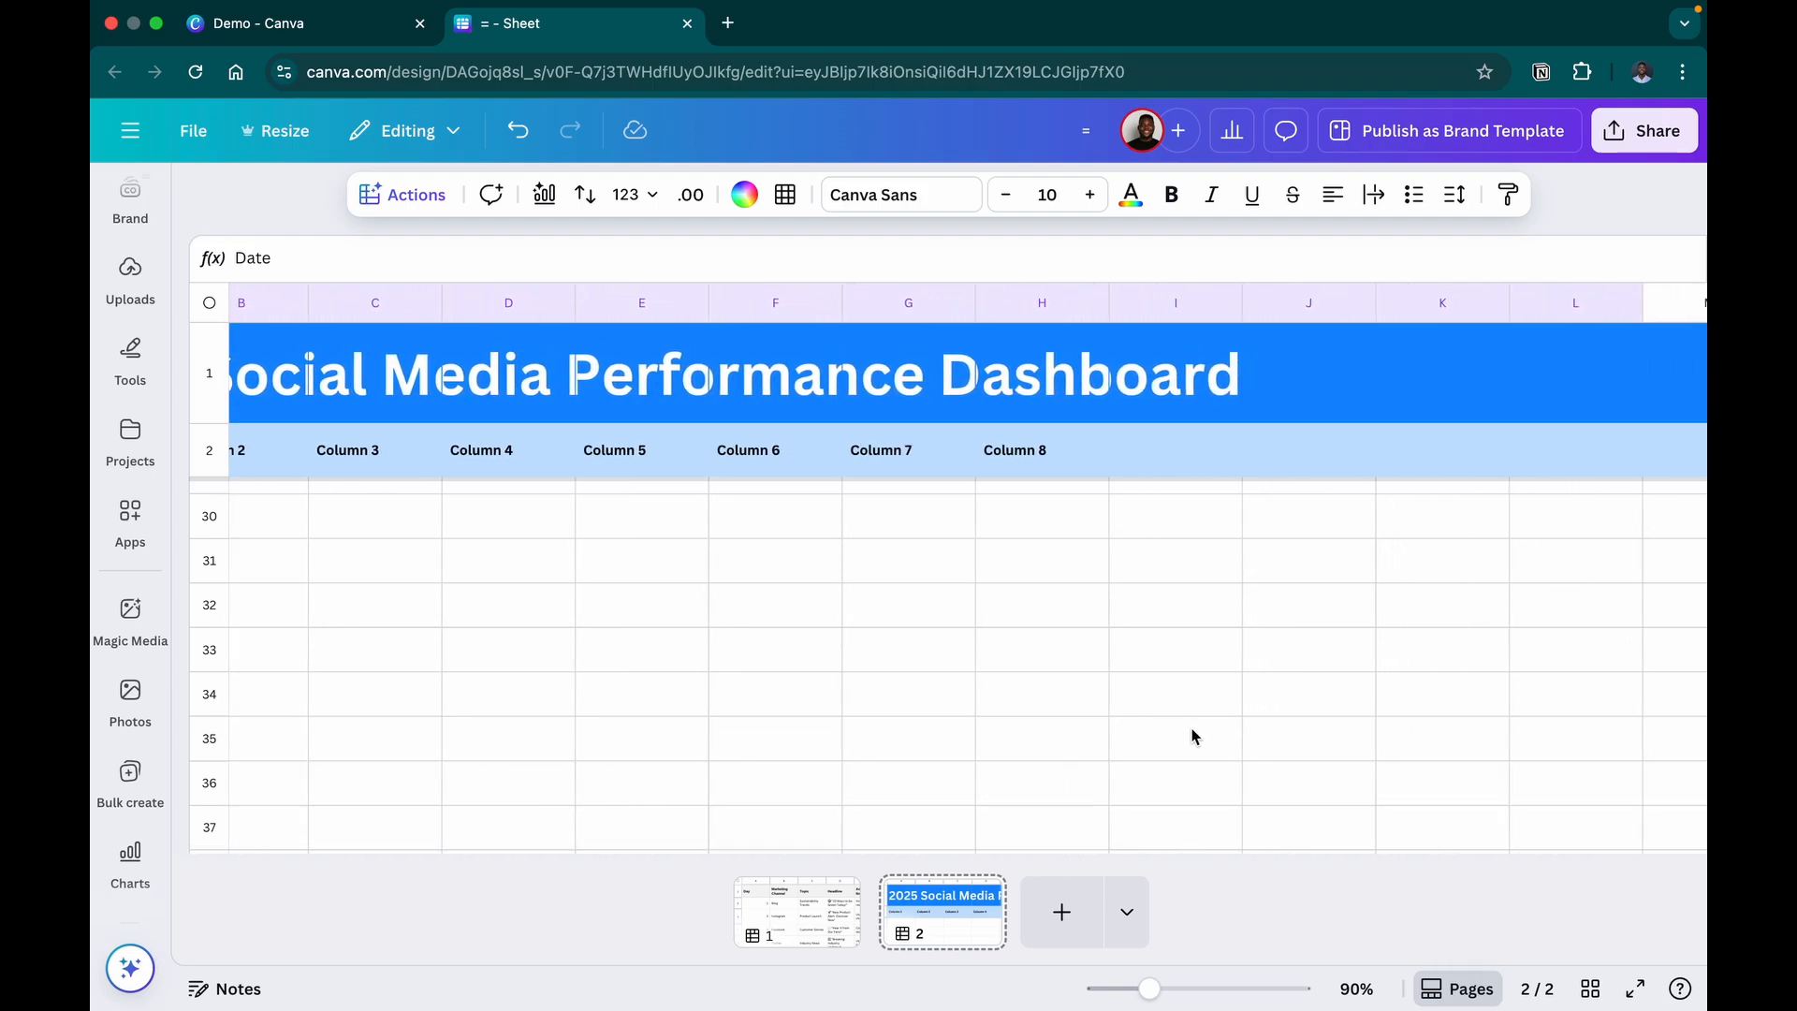
{"action": "left_click", "coordinate": [1419, 761], "text": "shift"}
{"action": "key", "text": "shift+Down"}
{"action": "key", "text": "shift+Down"}
{"action": "key", "text": "shift+Down"}
{"action": "key", "text": "shift+Down"}
{"action": "key", "text": "shift+Down"}
{"action": "key", "text": "shift+Down"}
{"action": "key", "text": "shift+Down"}
{"action": "key", "text": "shift+Down"}
{"action": "key", "text": "shift+Down"}
{"action": "key", "text": "shift+Down"}
{"action": "key", "text": "shift+Down"}
{"action": "key", "text": "shift+Down"}
{"action": "key", "text": "shift+Down"}
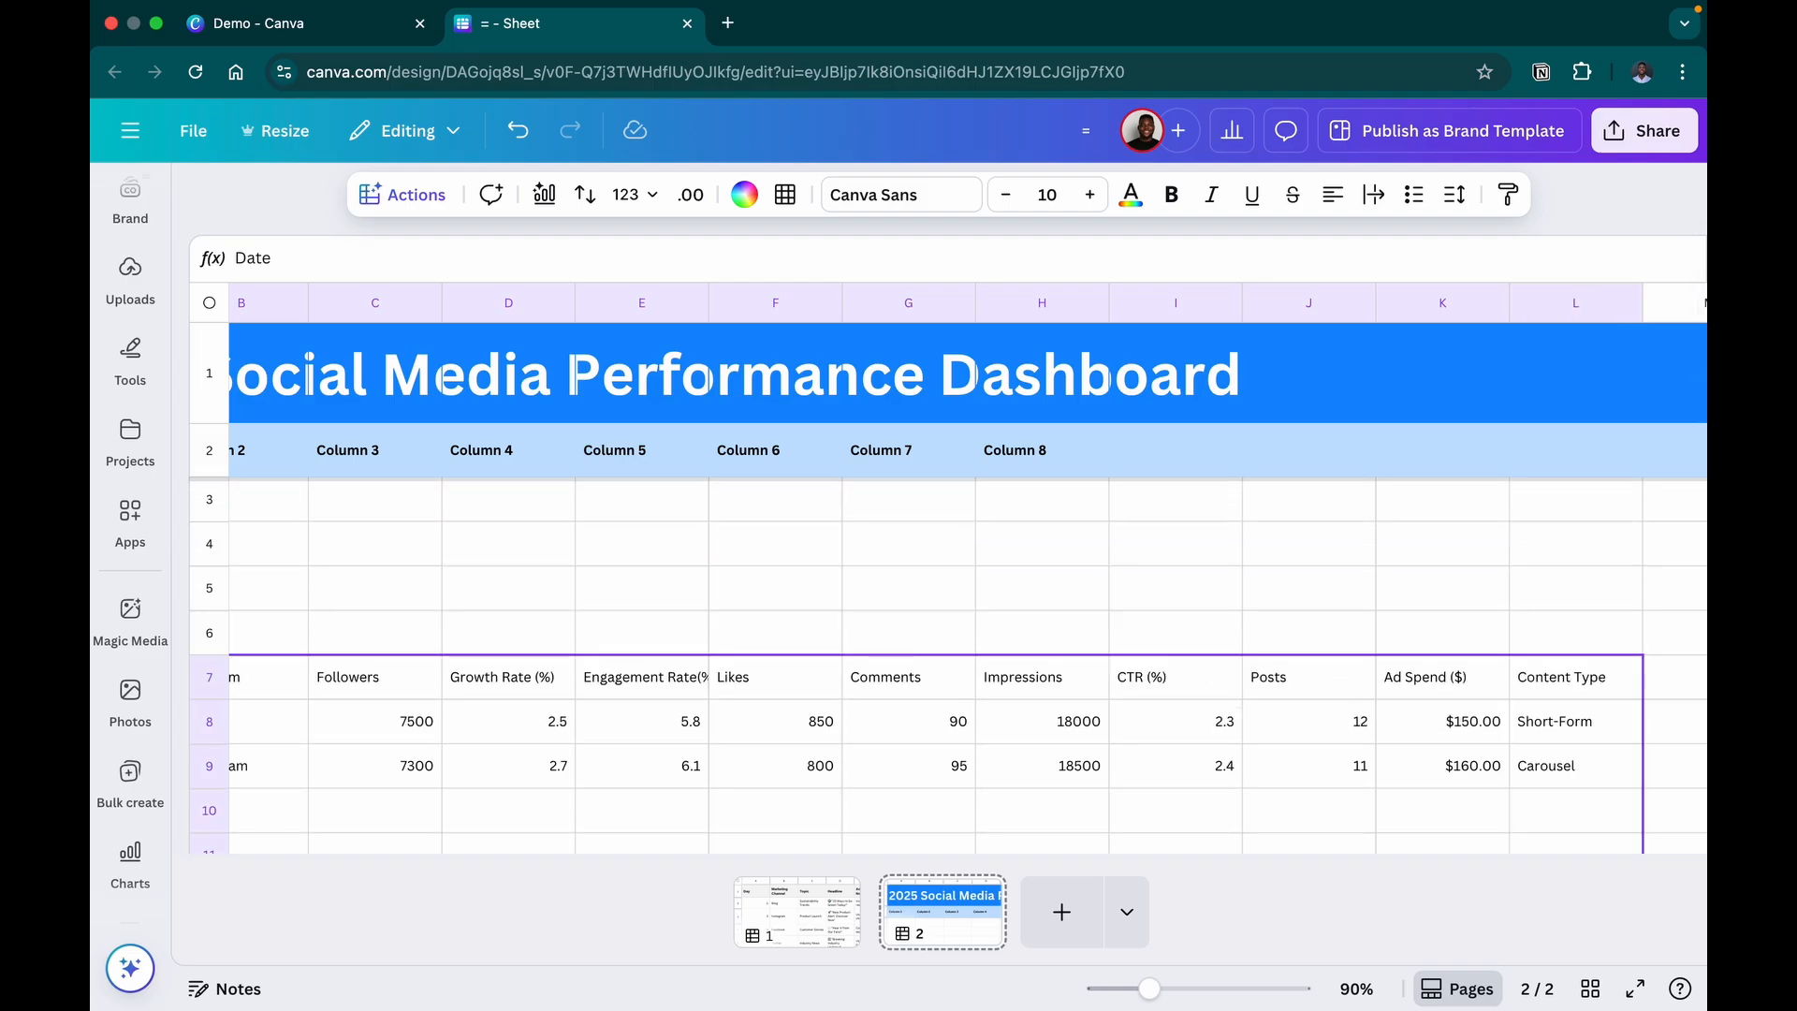
Generate sample data for the selected empty rows with Fill empty cells and insert it below the Mar 2, 2025 entry
{"action": "scroll", "coordinate": [1416, 763], "scroll_direction": "down", "scroll_amount": 4}
{"action": "scroll", "coordinate": [1415, 763], "scroll_direction": "left", "scroll_amount": 2}
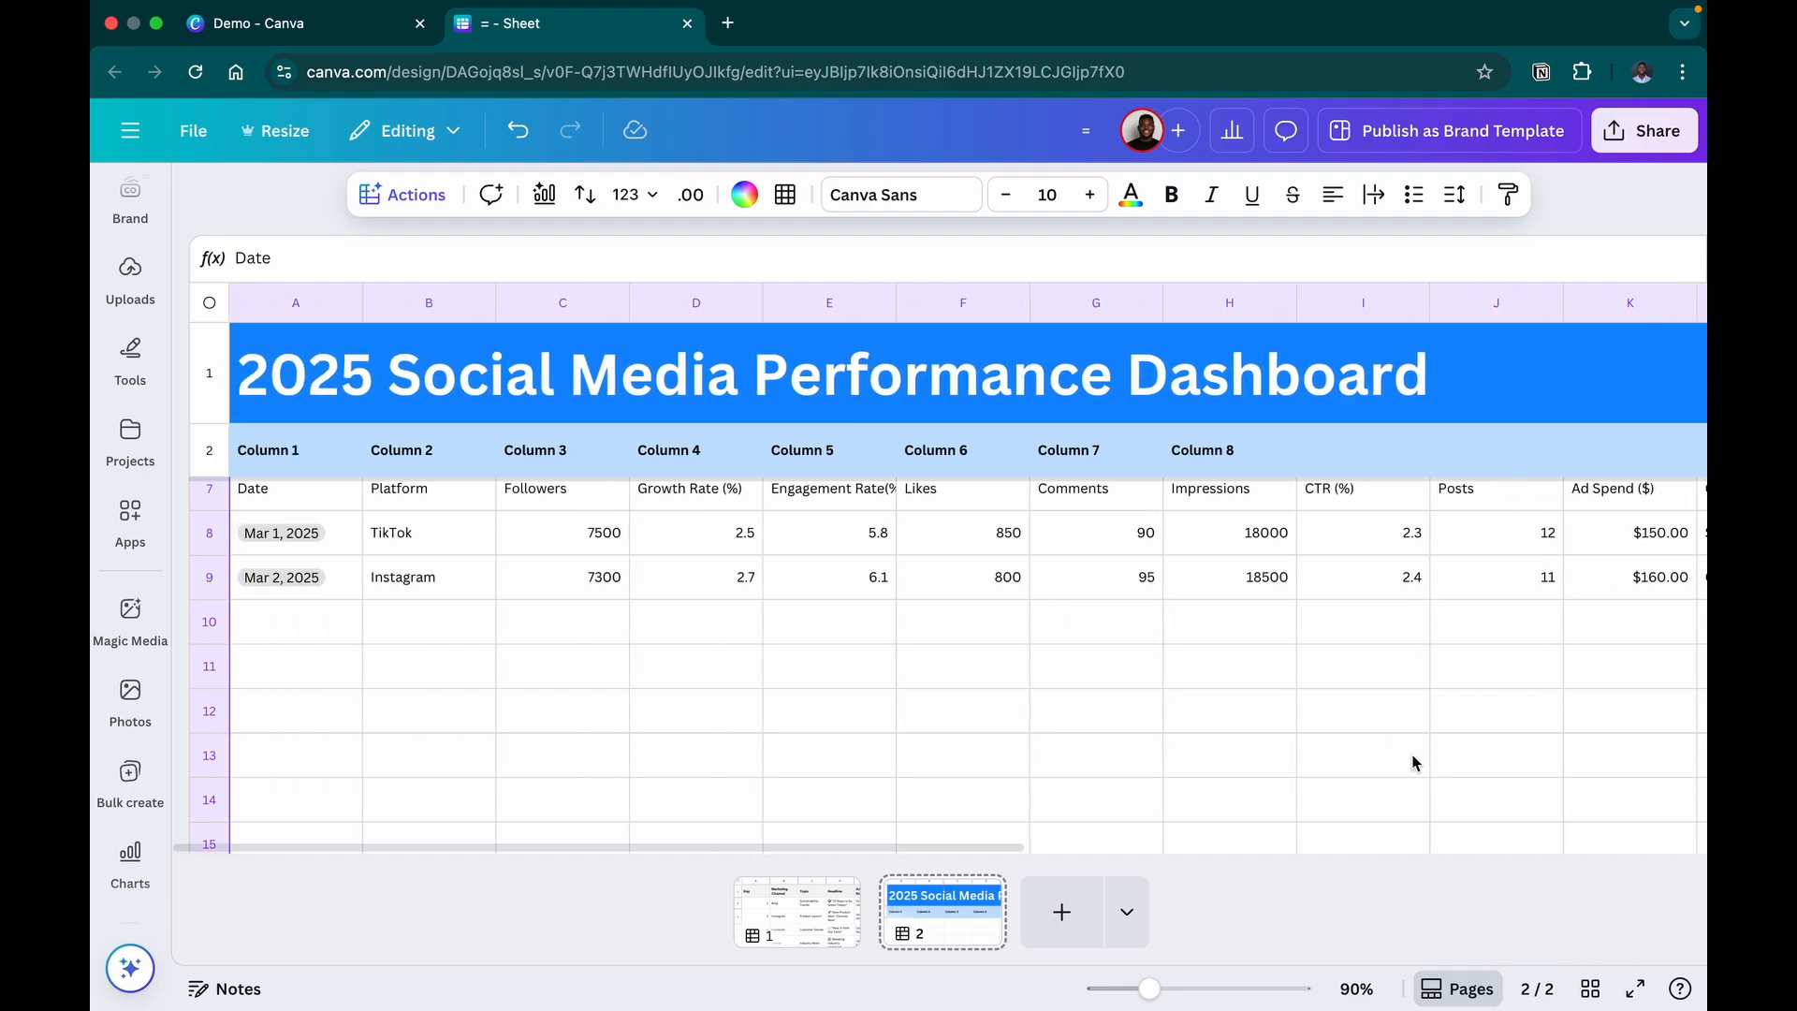
{"action": "scroll", "coordinate": [1415, 763], "scroll_direction": "up", "scroll_amount": 3}
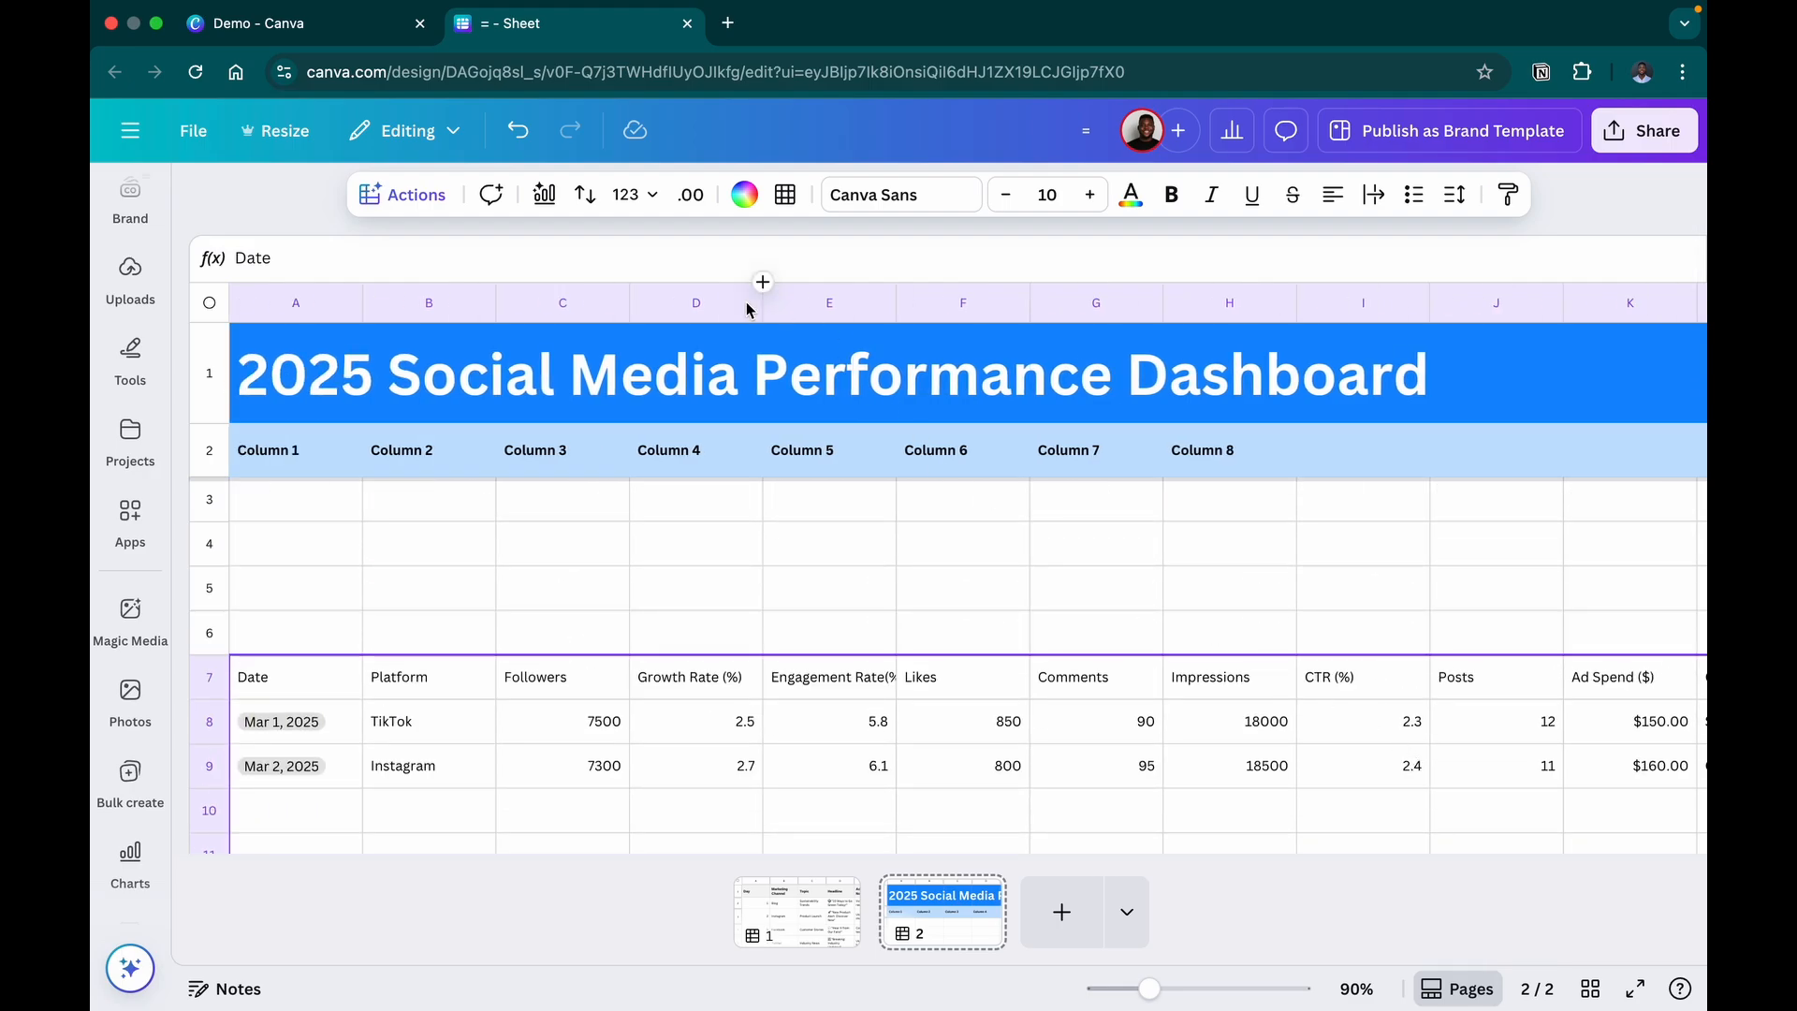
{"action": "left_click", "coordinate": [420, 200]}
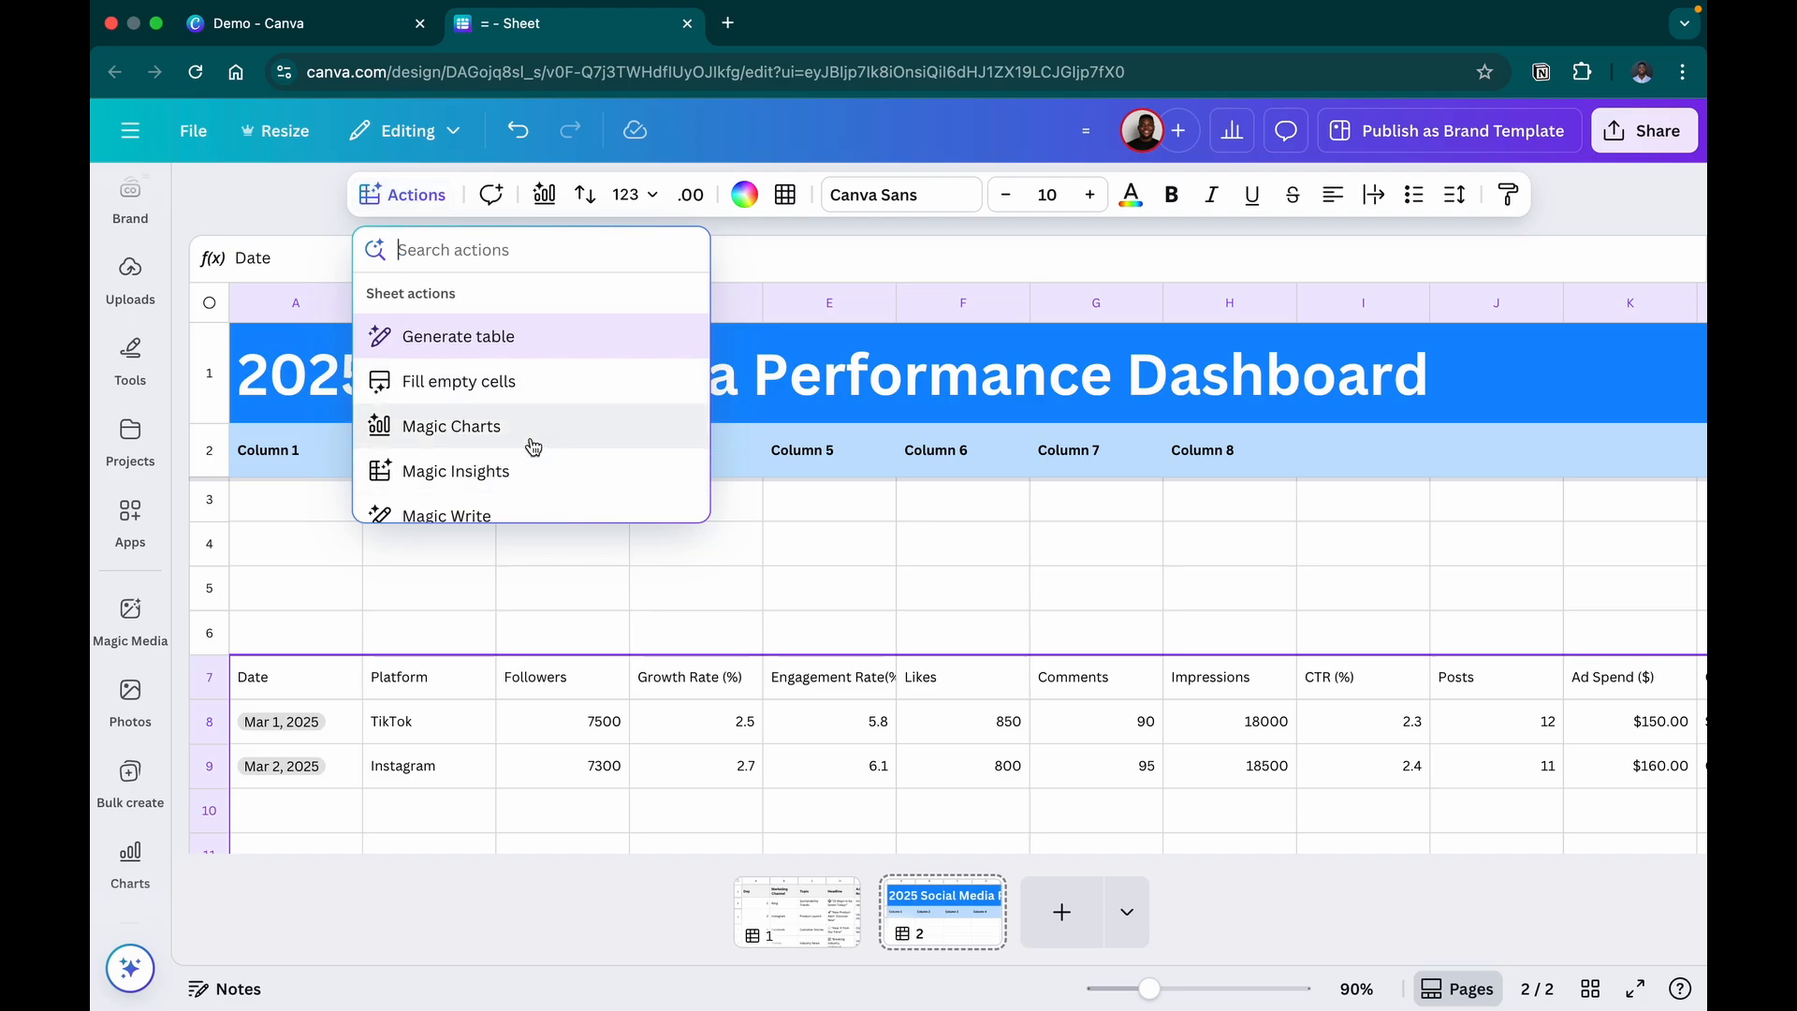
{"action": "left_click", "coordinate": [556, 400]}
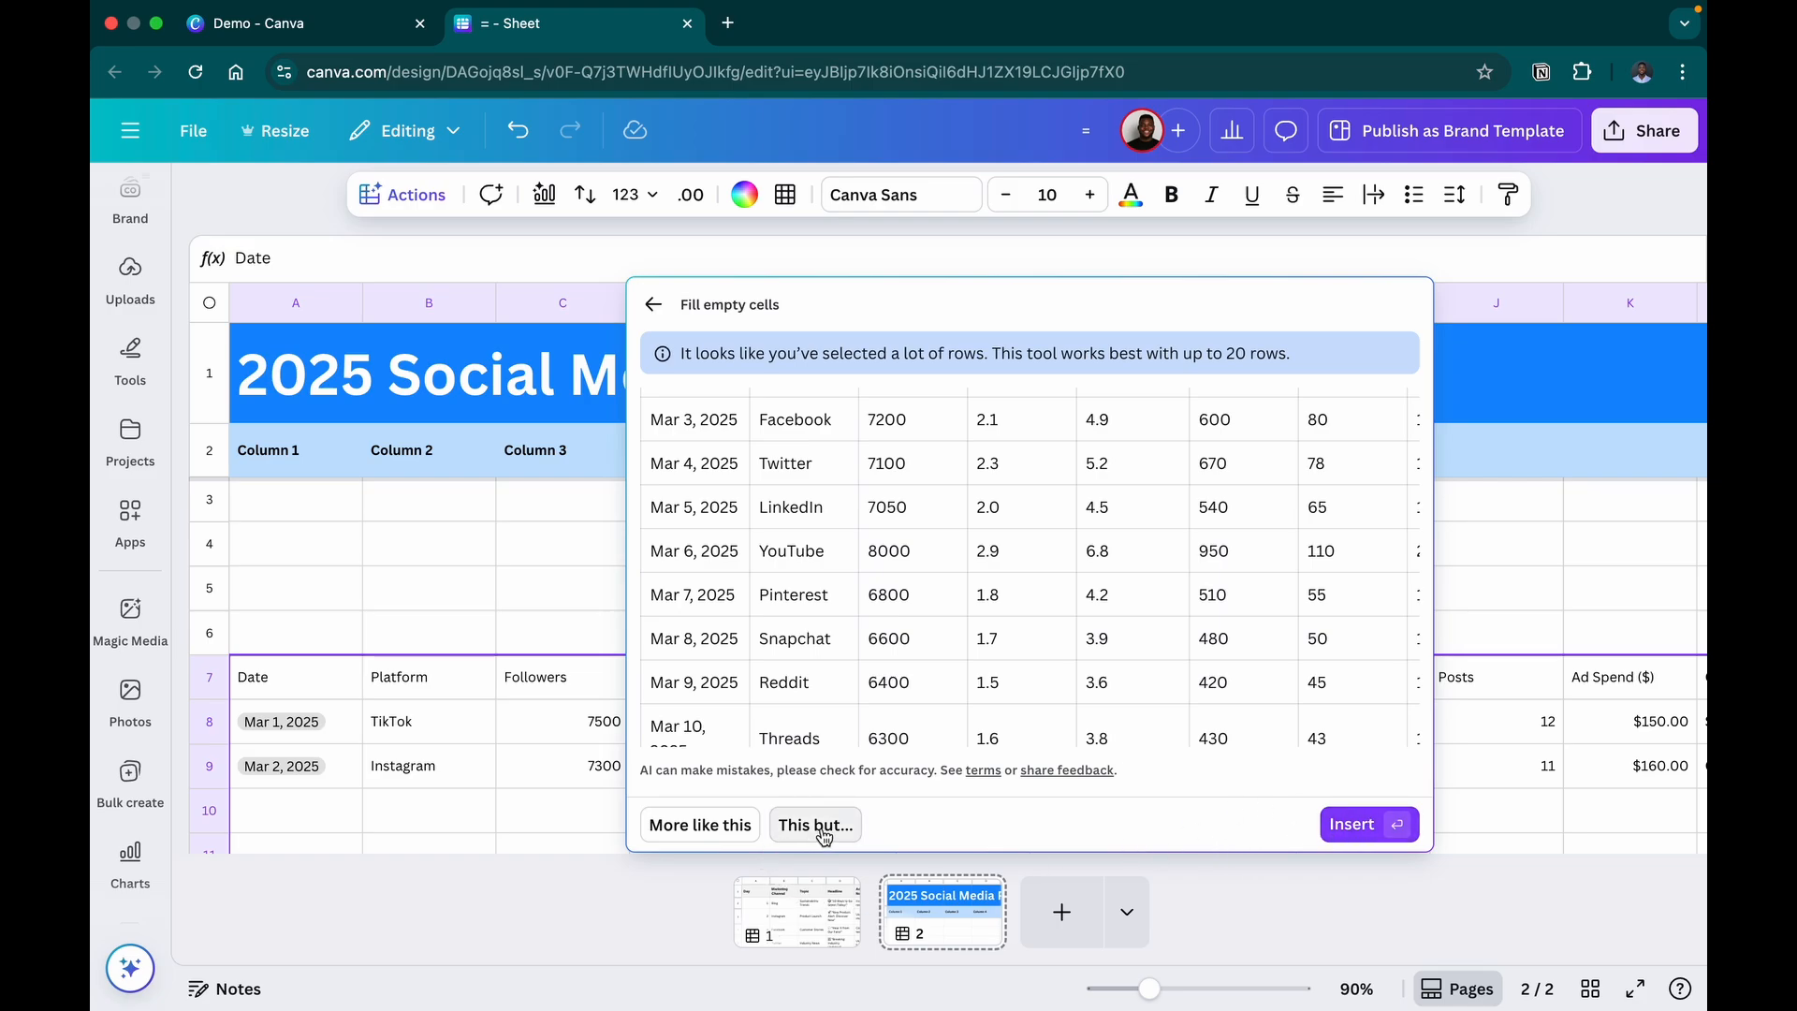
{"action": "left_click", "coordinate": [1341, 826]}
{"action": "scroll", "coordinate": [955, 610], "scroll_direction": "down", "scroll_amount": 8}
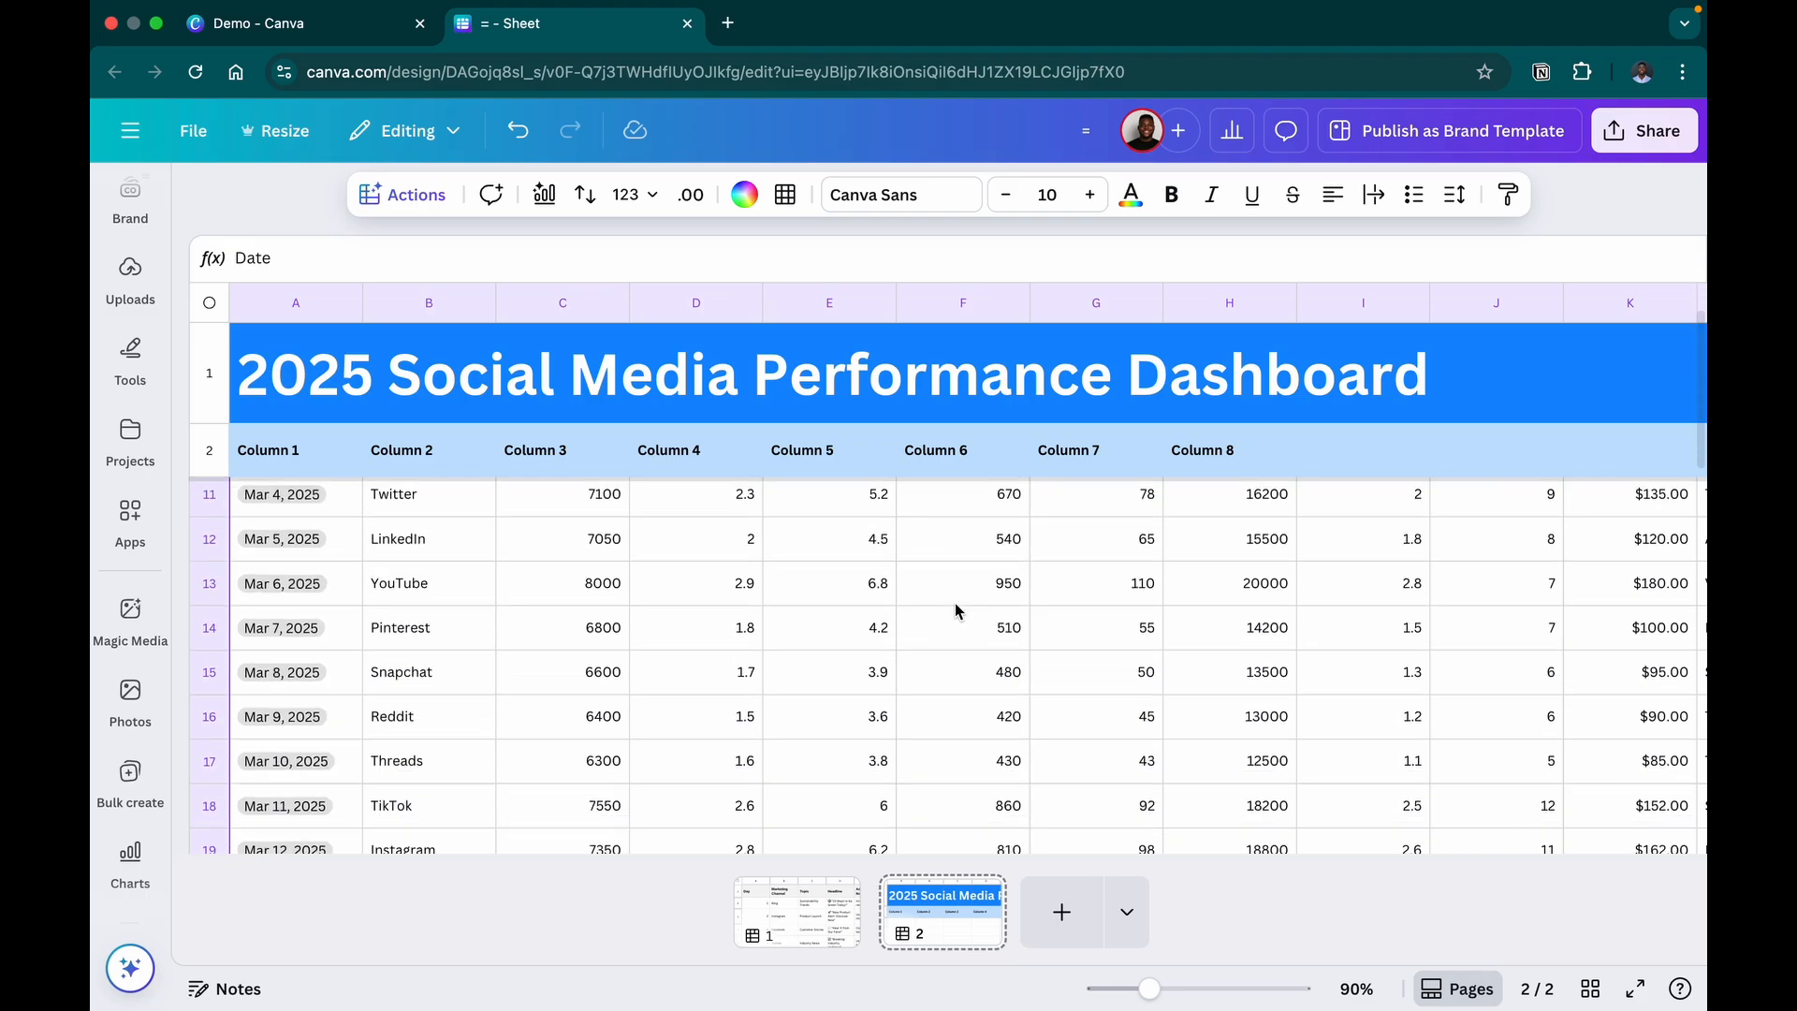
{"action": "scroll", "coordinate": [956, 610], "scroll_direction": "down", "scroll_amount": 1}
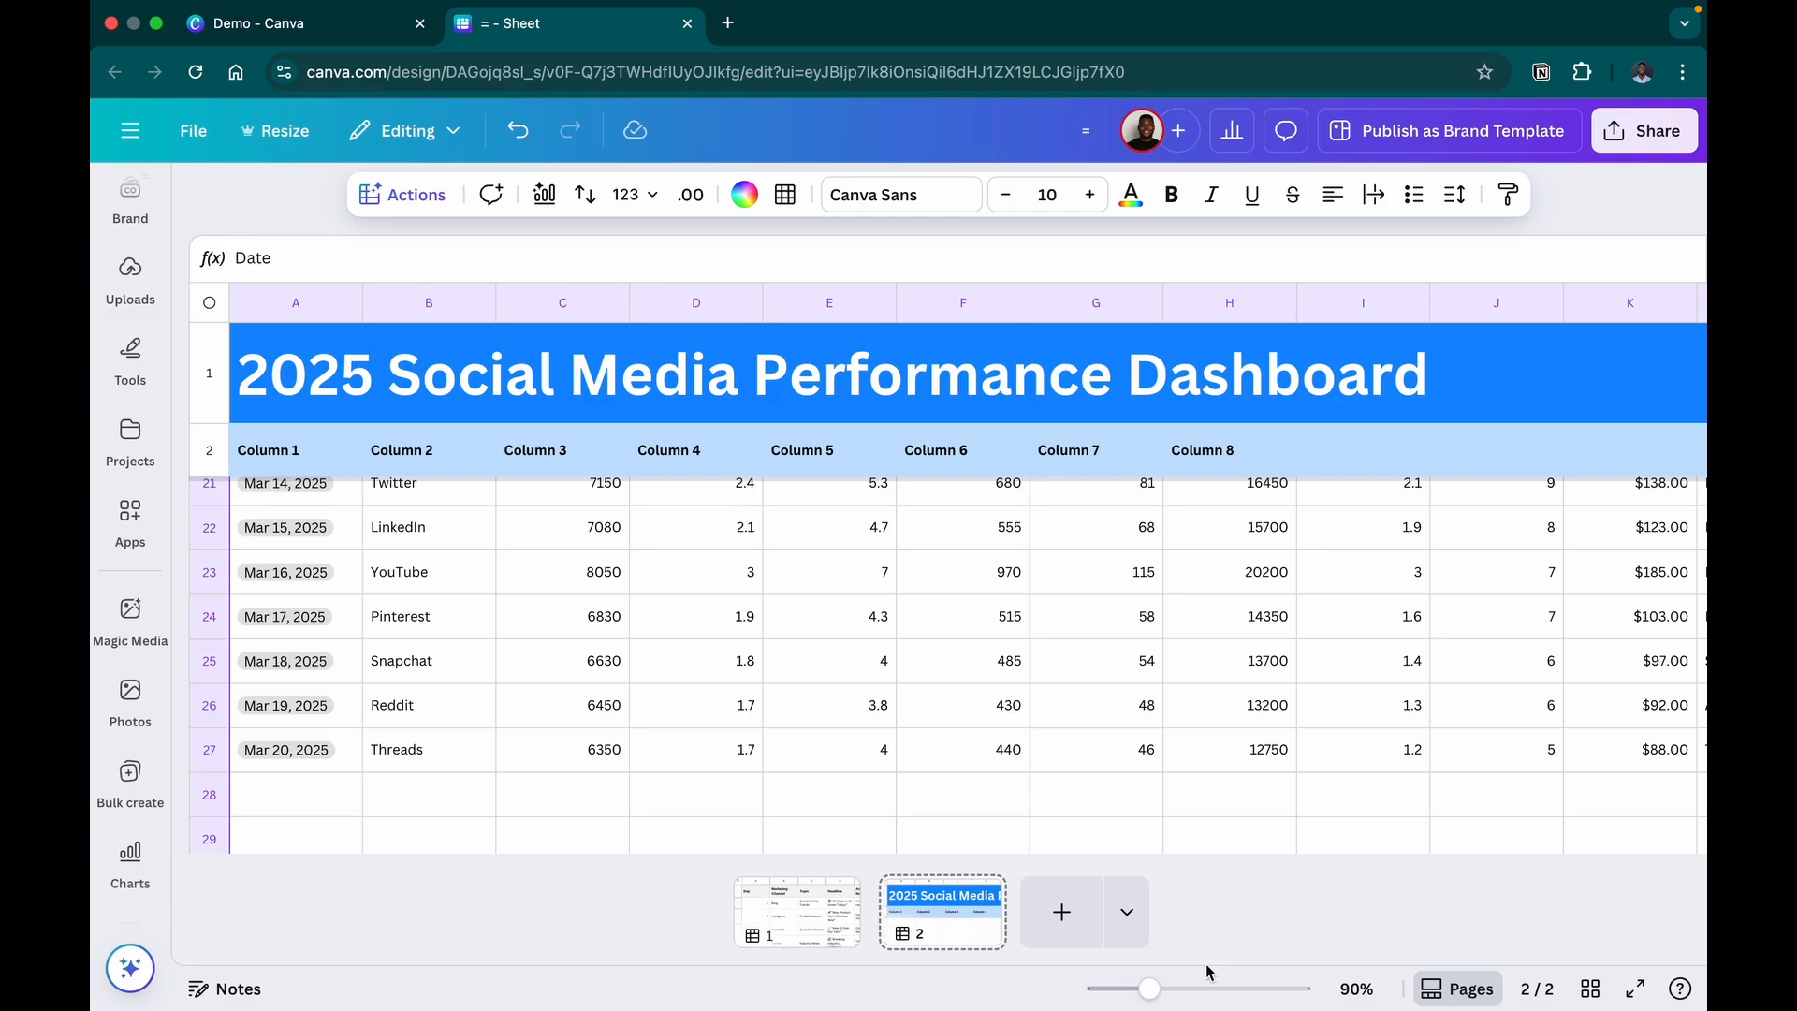
Copy the style of the row 2 column headings onto the table headers in A7 to L7
{"action": "left_click_drag", "start_coordinate": [1148, 989], "coordinate": [1147, 998]}
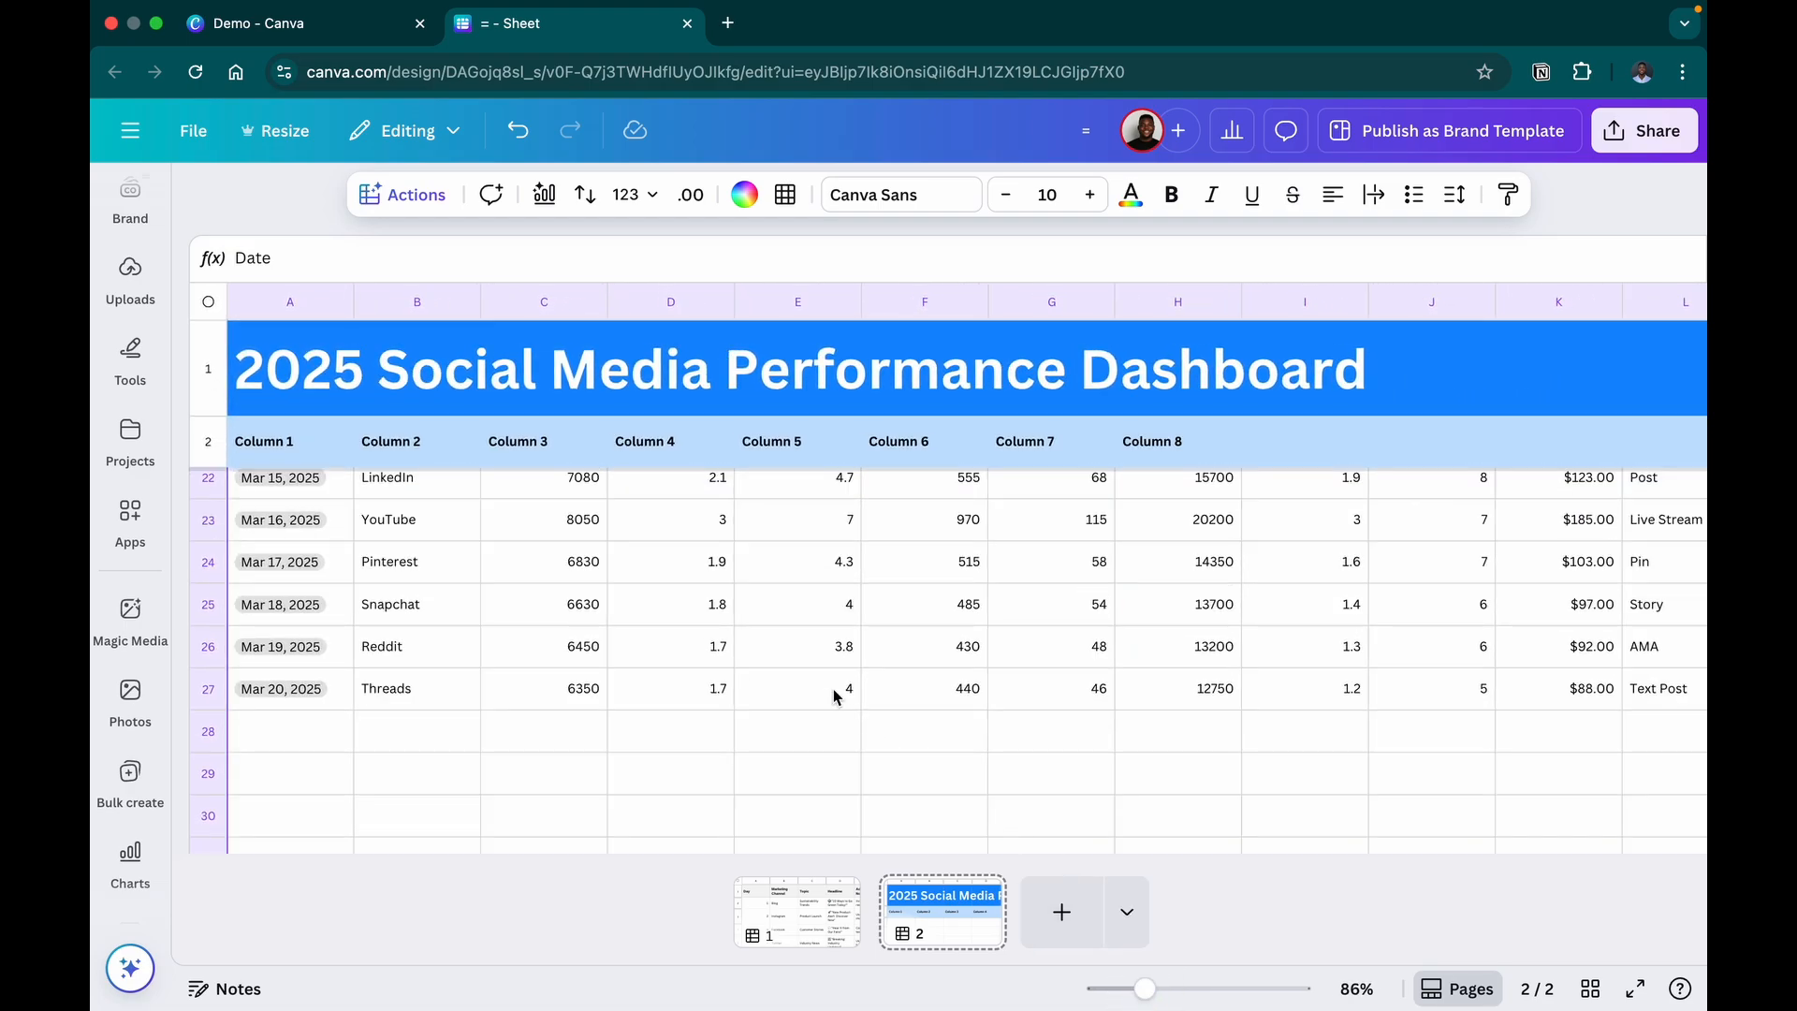
{"action": "scroll", "coordinate": [836, 696], "scroll_direction": "up", "scroll_amount": 10}
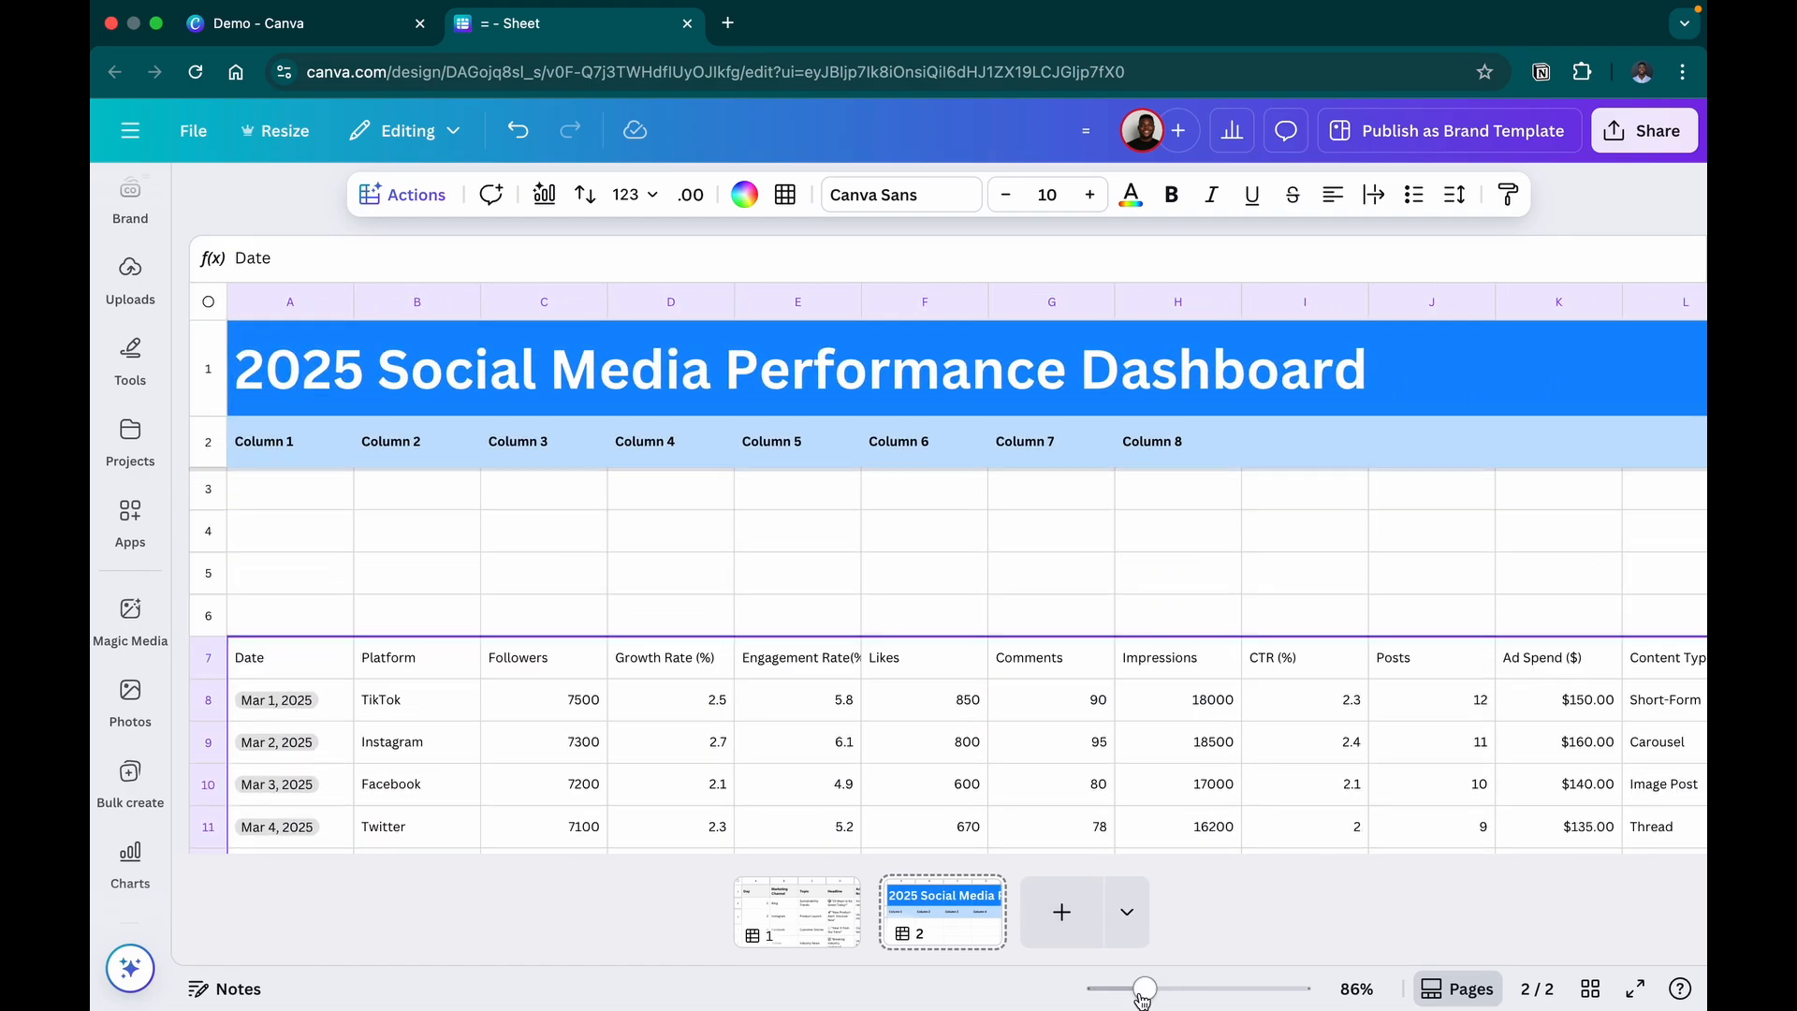
{"action": "left_click_drag", "start_coordinate": [1142, 994], "coordinate": [1133, 994]}
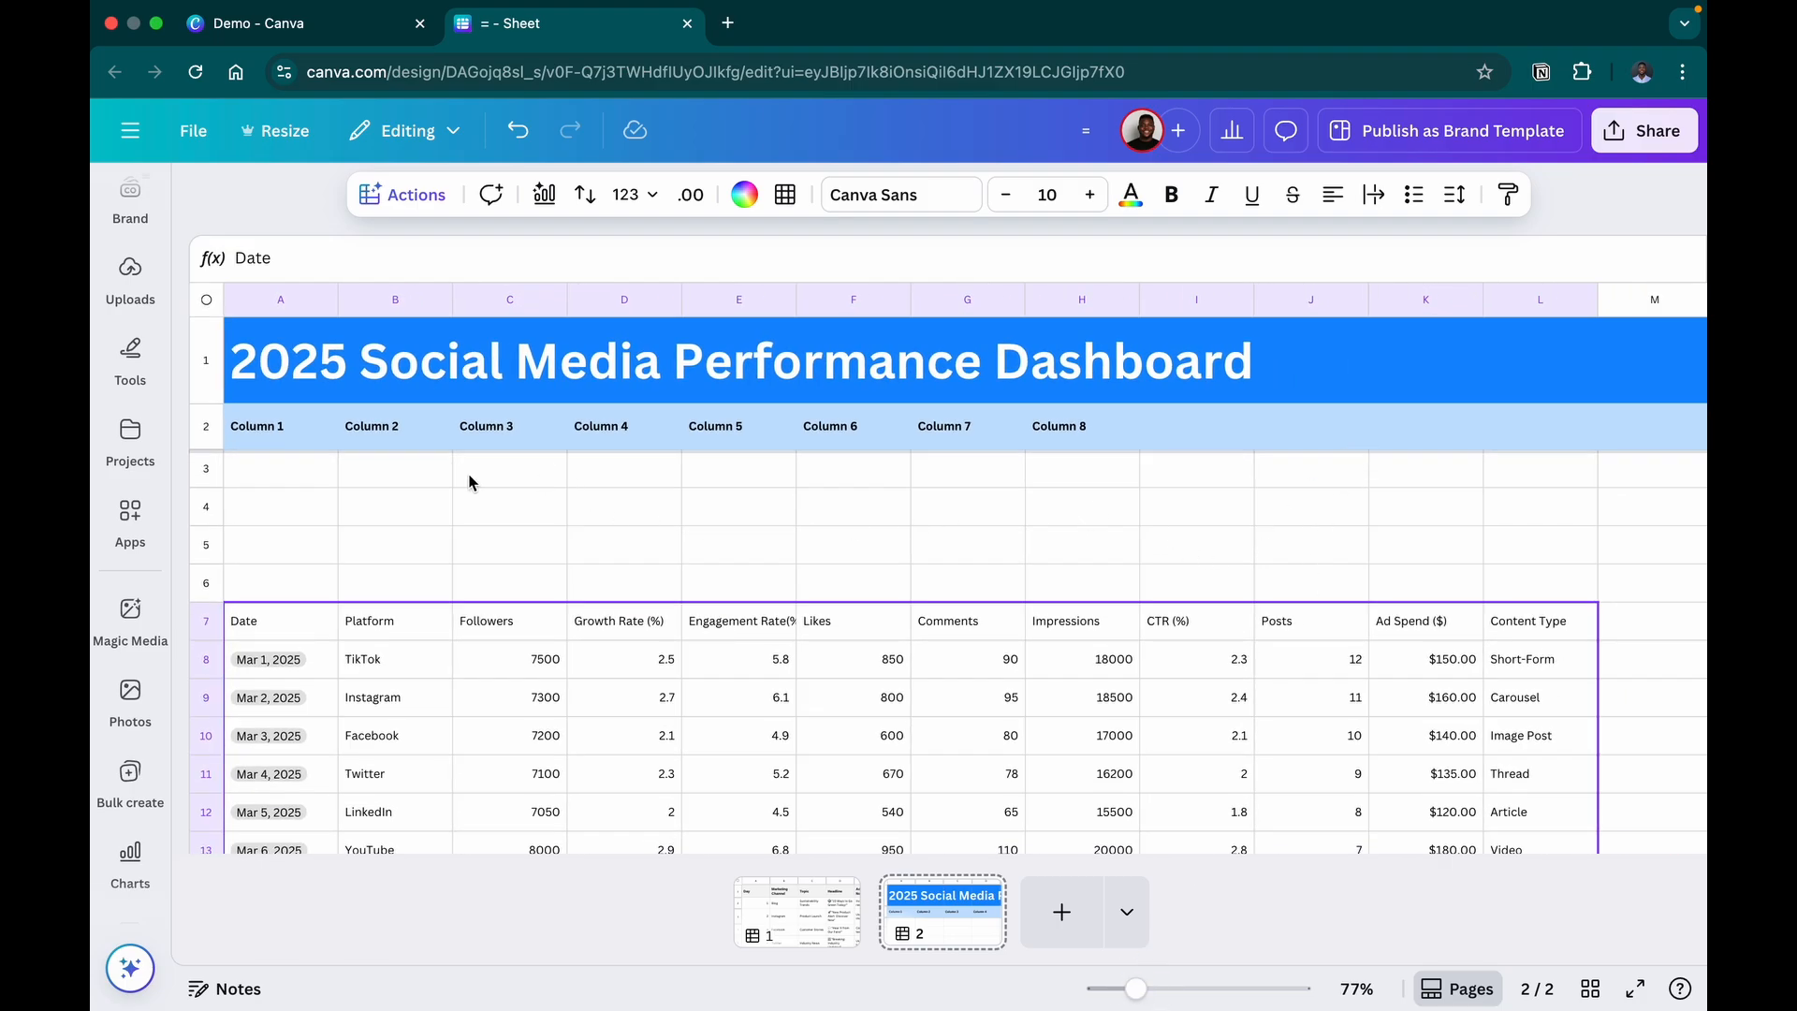
{"action": "left_click_drag", "start_coordinate": [282, 430], "coordinate": [730, 430]}
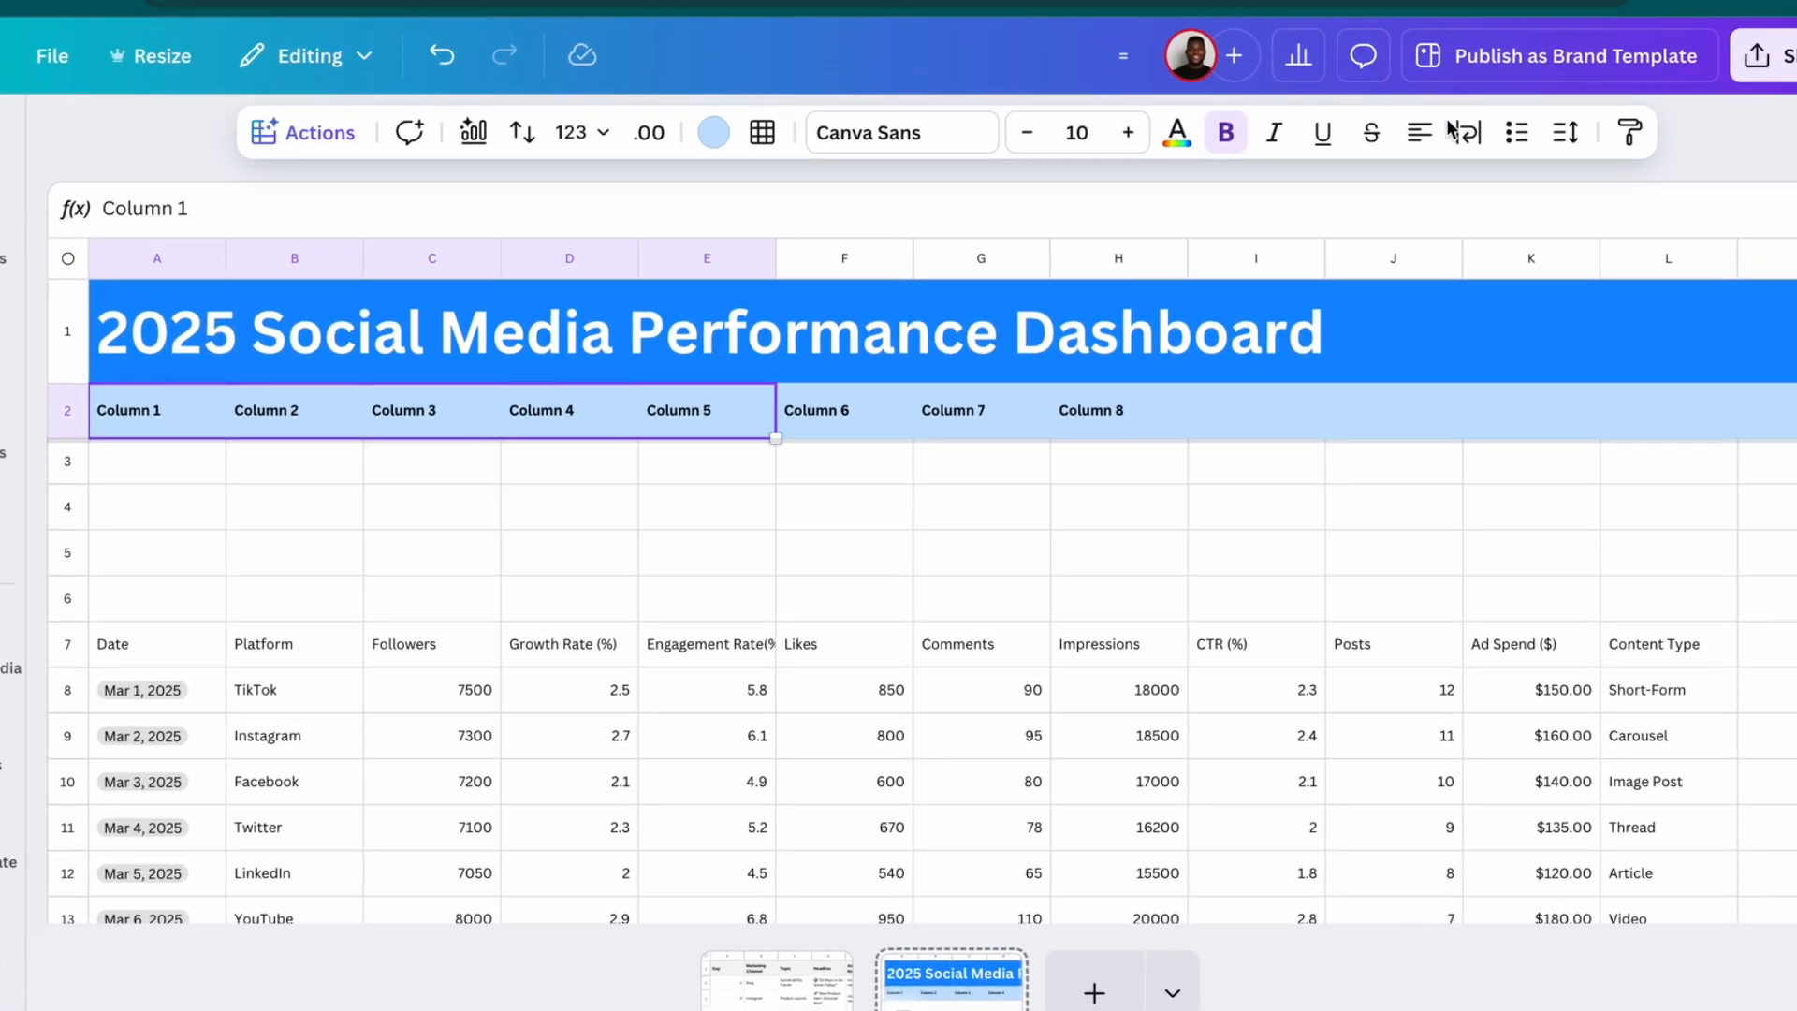
{"action": "left_click", "coordinate": [1631, 136]}
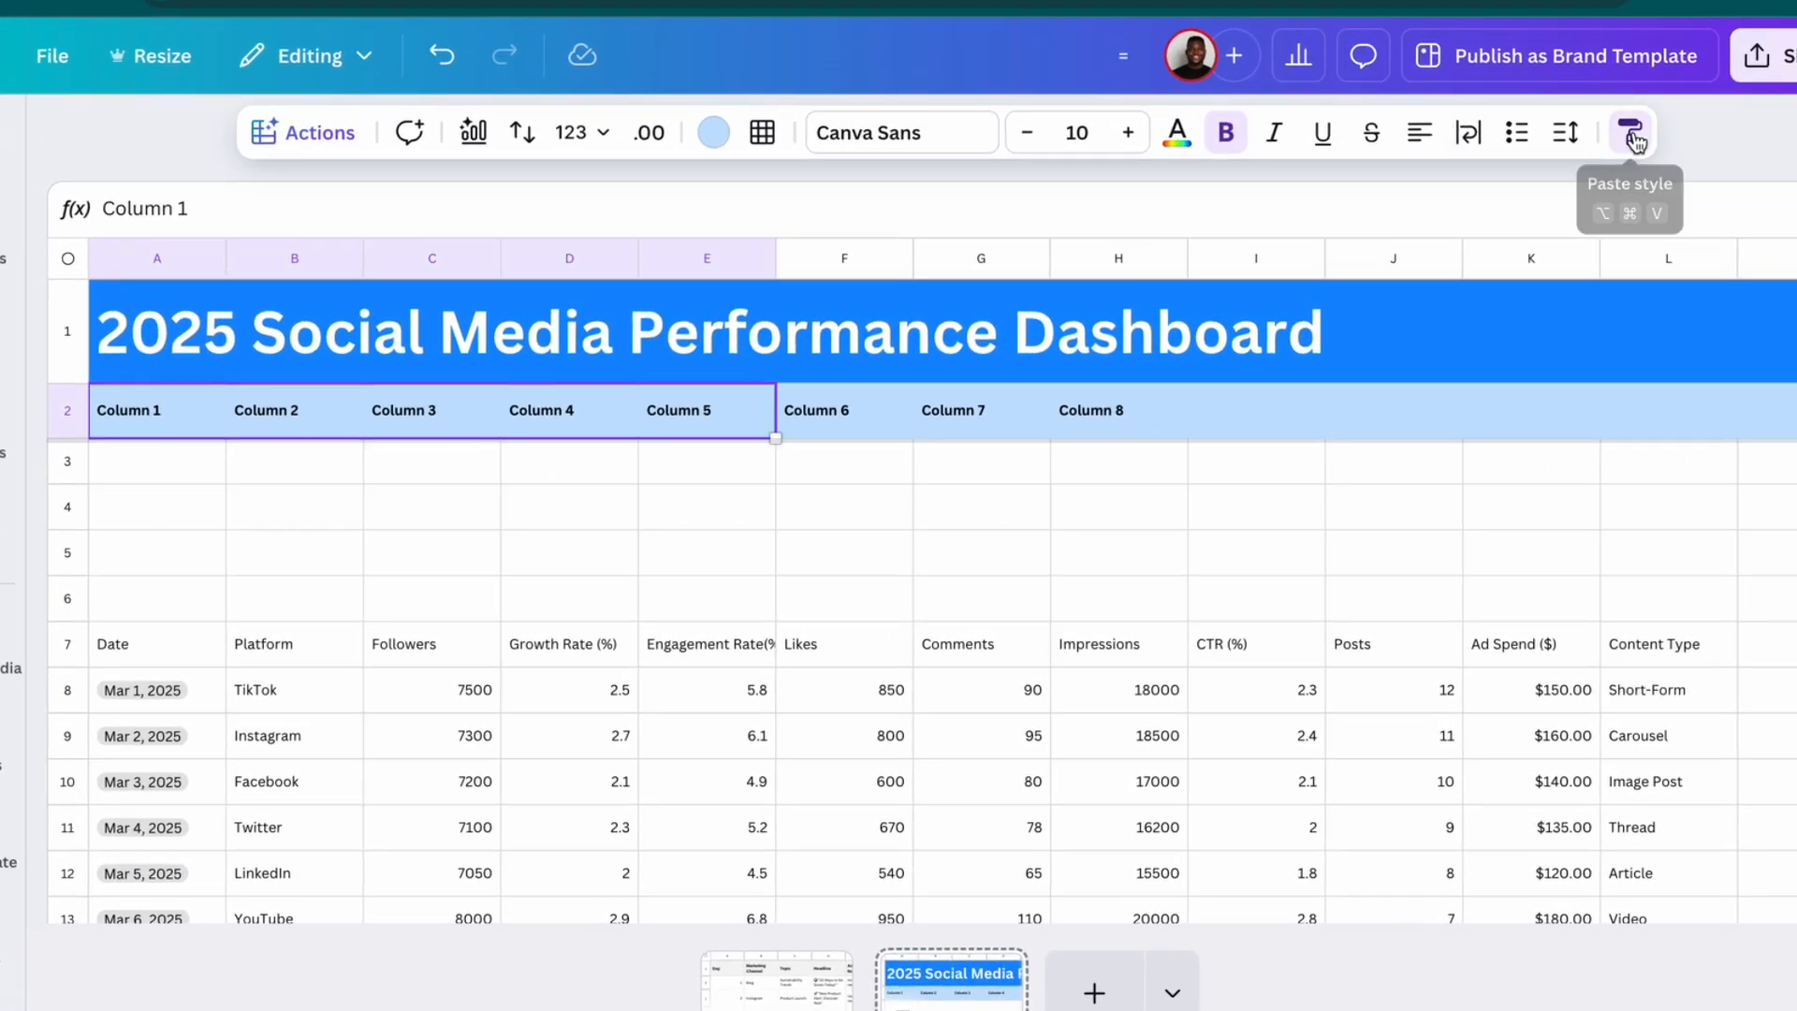
{"action": "mouse_move", "coordinate": [135, 655]}
{"action": "left_mouse_down"}
{"action": "mouse_move", "coordinate": [1164, 650]}
{"action": "mouse_move", "coordinate": [1412, 668]}
{"action": "mouse_move", "coordinate": [1676, 650]}
{"action": "left_mouse_up"}
{"action": "left_click", "coordinate": [1629, 132]}
{"action": "left_click", "coordinate": [528, 566]}
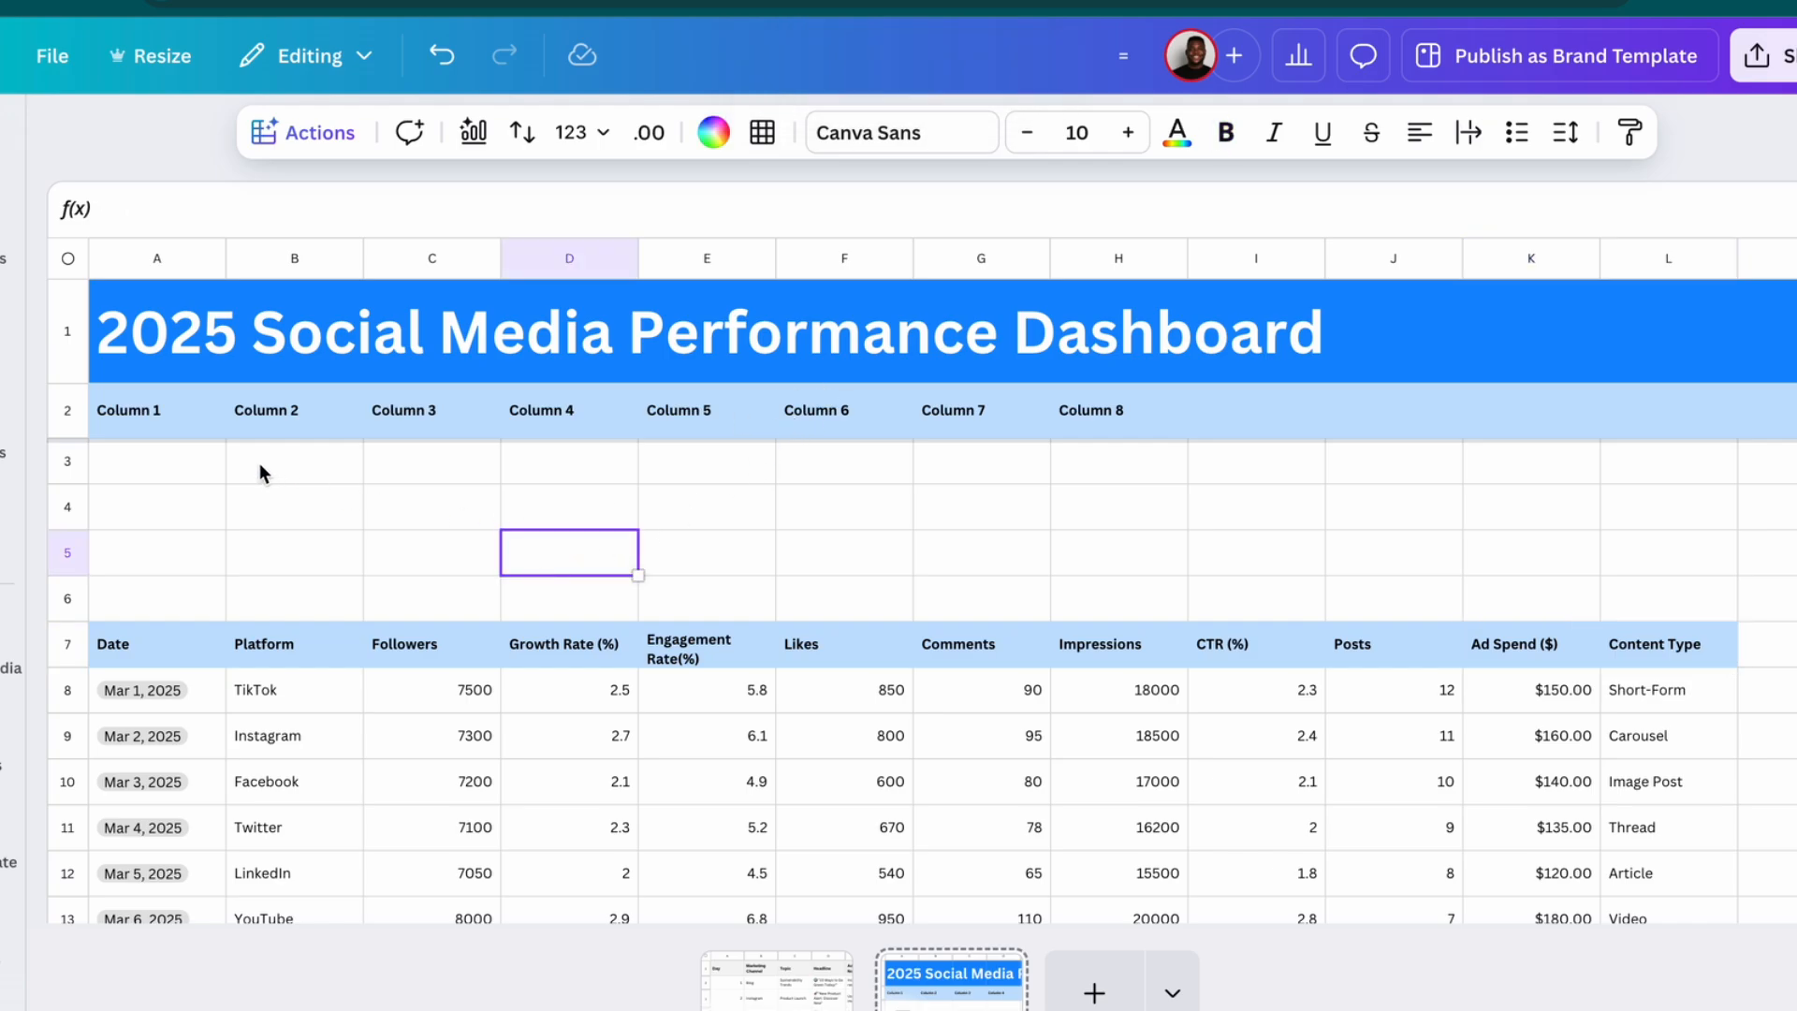
Clear the placeholder headings Column 1 to Column 8 from row 2
{"action": "left_click_drag", "start_coordinate": [136, 408], "coordinate": [1124, 412]}
{"action": "key", "text": "Delete"}
{"action": "left_click", "coordinate": [248, 508]}
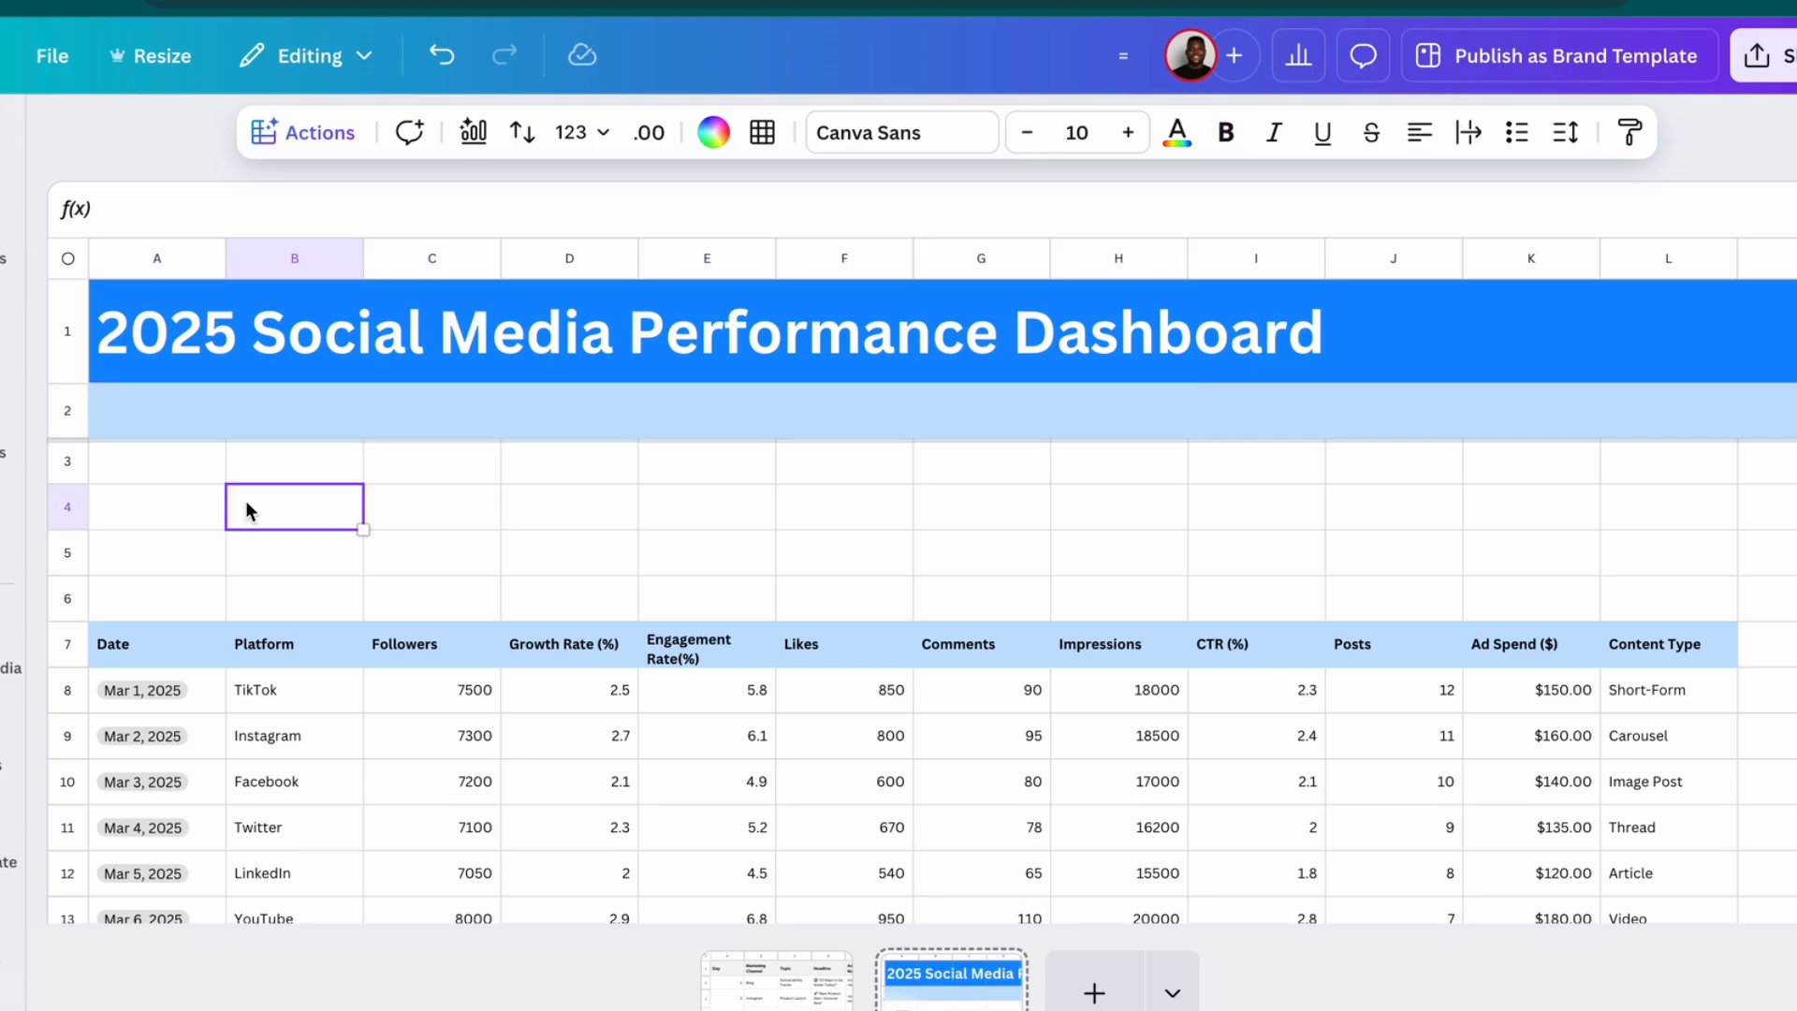
Apply light gray borders to all cells of the data table, from the Date header in A7 to L27
{"action": "left_click", "coordinate": [125, 644]}
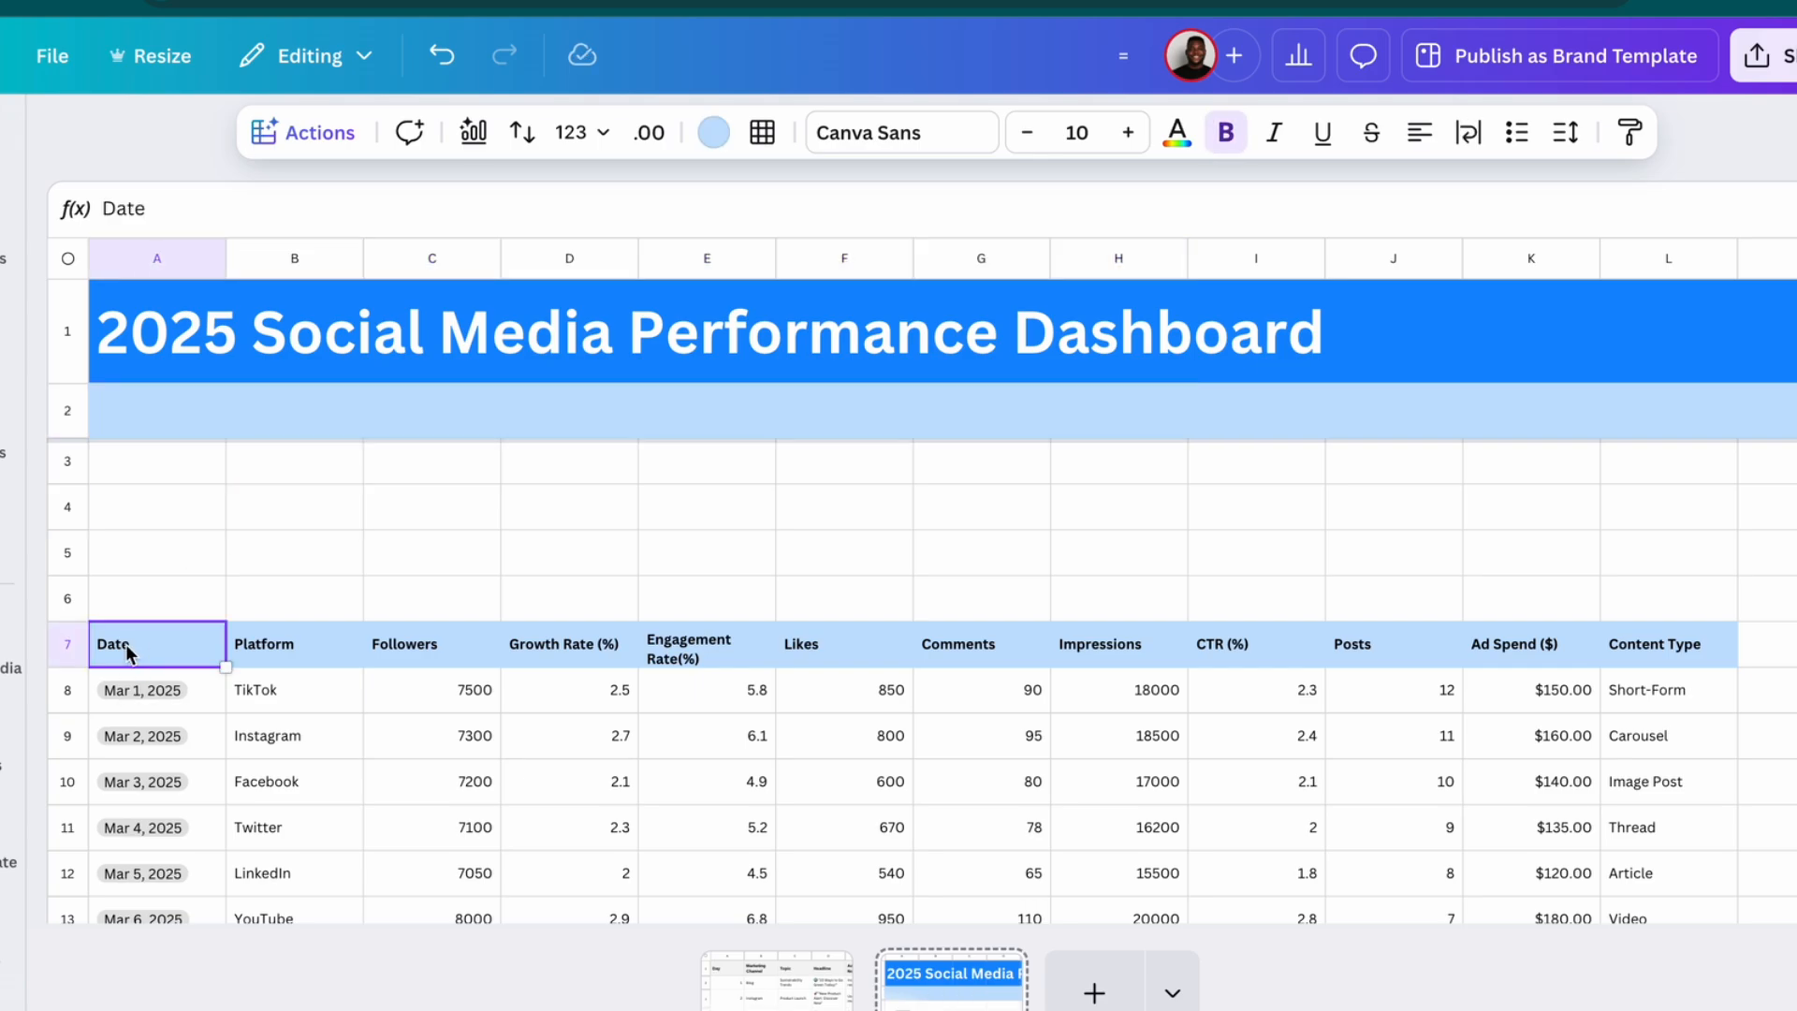
{"action": "key", "text": "shift+Right"}
{"action": "key", "text": "shift+Right"}
{"action": "key", "text": "shift+Right"}
{"action": "key", "text": "shift+Right"}
{"action": "key", "text": "shift+Right"}
{"action": "key", "text": "shift+Right"}
{"action": "key", "text": "shift+Right"}
{"action": "key", "text": "shift+Right"}
{"action": "key", "text": "shift+Right"}
{"action": "key", "text": "shift+Right"}
{"action": "key", "text": "shift+Right"}
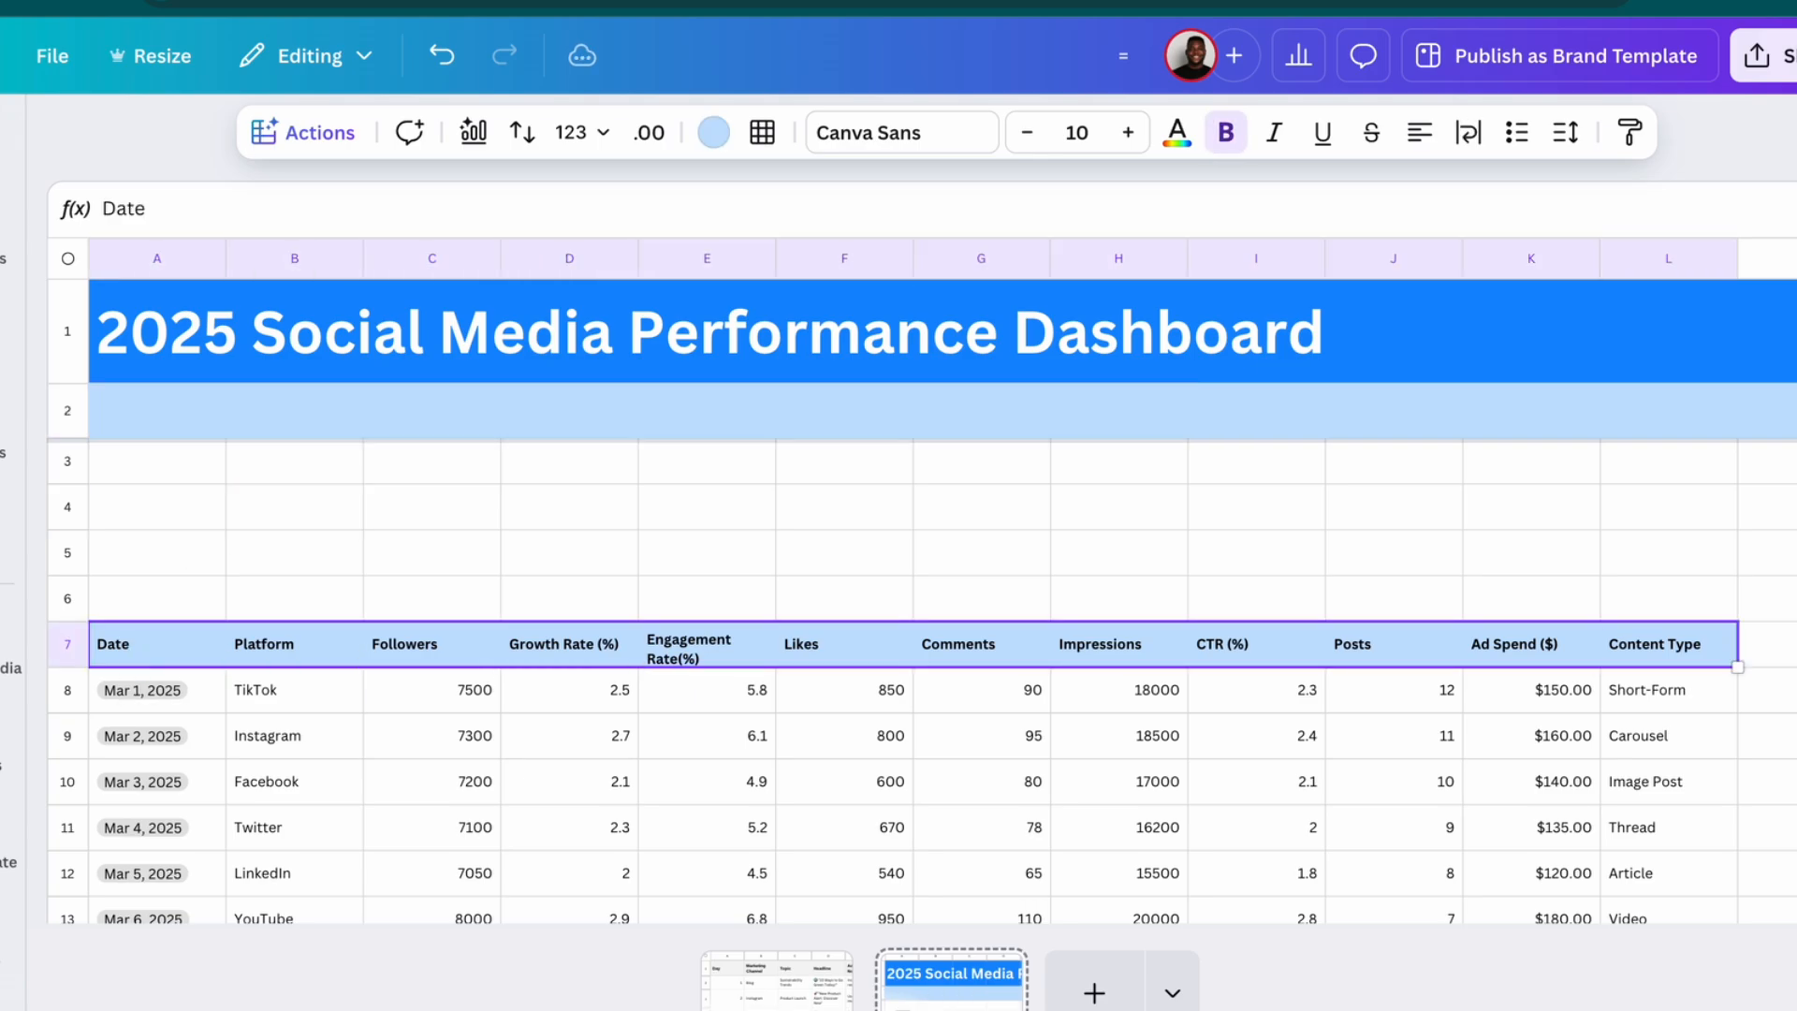
{"action": "key", "text": "shift+Down"}
{"action": "key", "text": "shift+Down"}
{"action": "key", "text": "shift+Down"}
{"action": "key", "text": "shift+Down"}
{"action": "key", "text": "shift+Down"}
{"action": "key", "text": "shift+Down"}
{"action": "key", "text": "shift+Down"}
{"action": "key", "text": "shift+Down"}
{"action": "key", "text": "shift+Down"}
{"action": "key", "text": "shift+Down"}
{"action": "key", "text": "shift+Down"}
{"action": "key", "text": "shift+Down"}
{"action": "key", "text": "shift+Down"}
{"action": "key", "text": "shift+Down"}
{"action": "key", "text": "shift+Down"}
{"action": "key", "text": "shift+Down"}
{"action": "key", "text": "shift+Down"}
{"action": "key", "text": "shift+Down"}
{"action": "key", "text": "shift+Down"}
{"action": "key", "text": "shift+Down"}
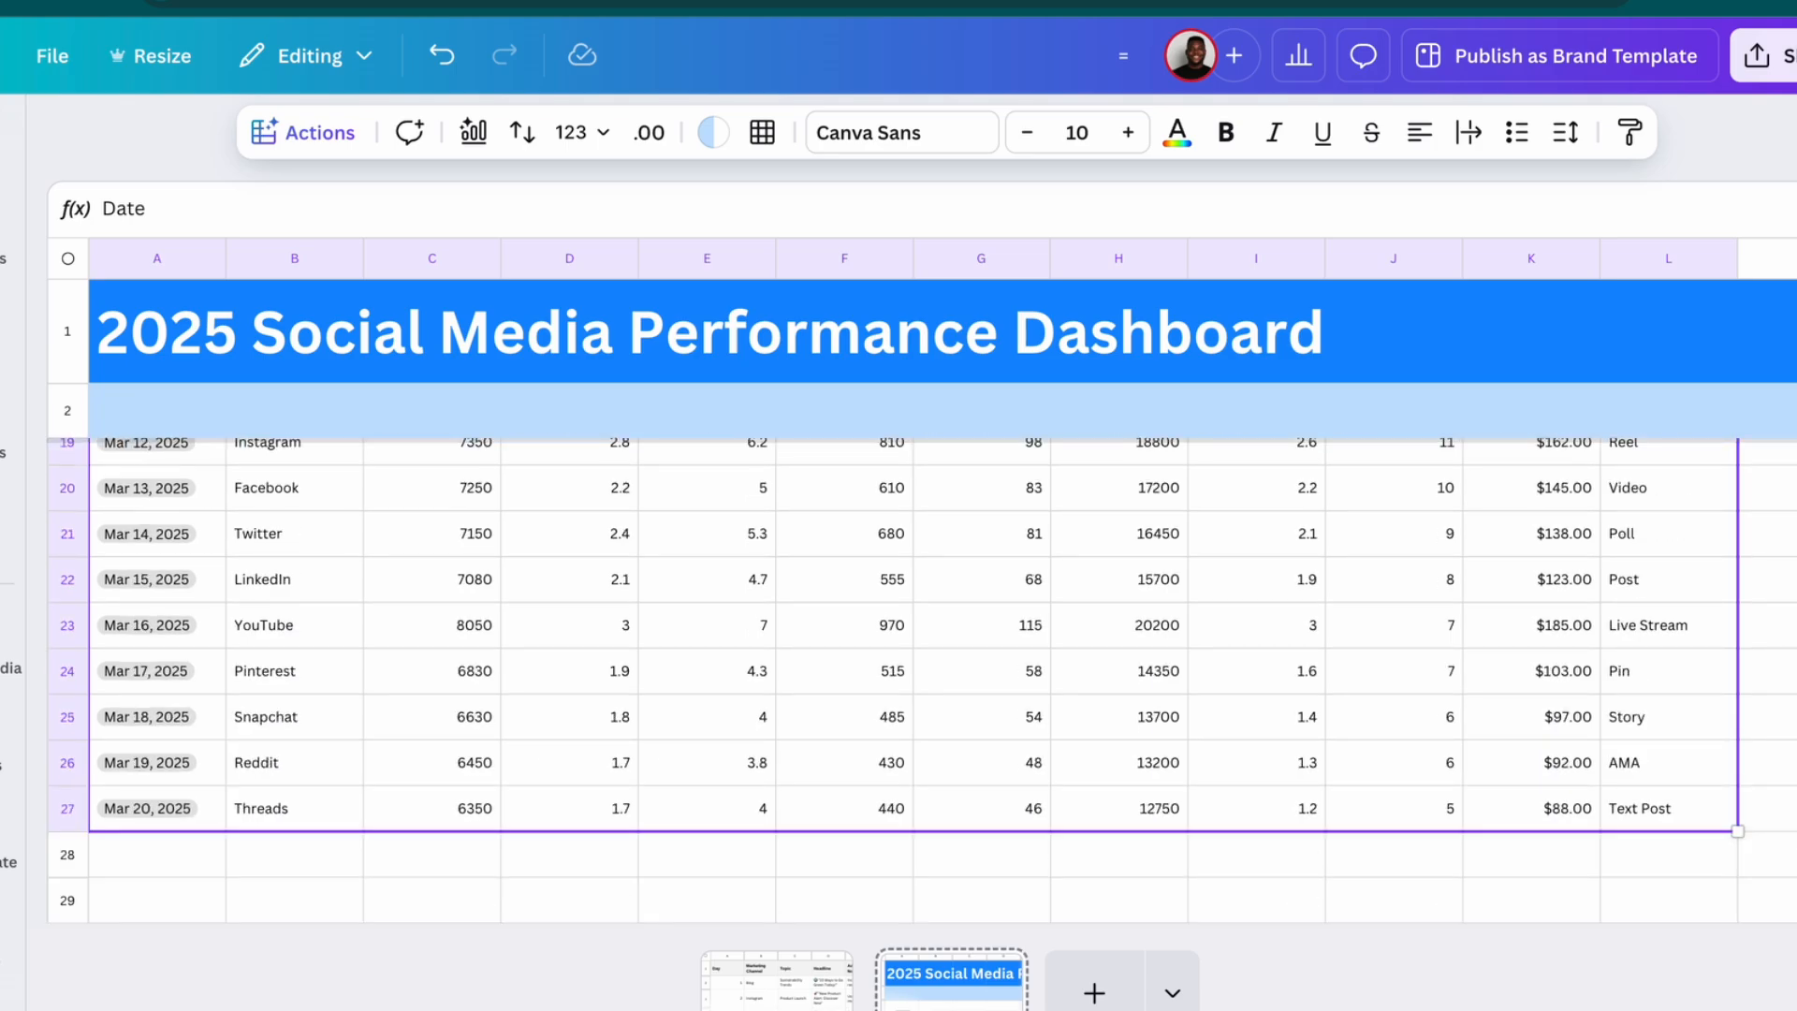
{"action": "scroll", "coordinate": [403, 561], "scroll_direction": "up", "scroll_amount": 8}
{"action": "left_click", "coordinate": [762, 133]}
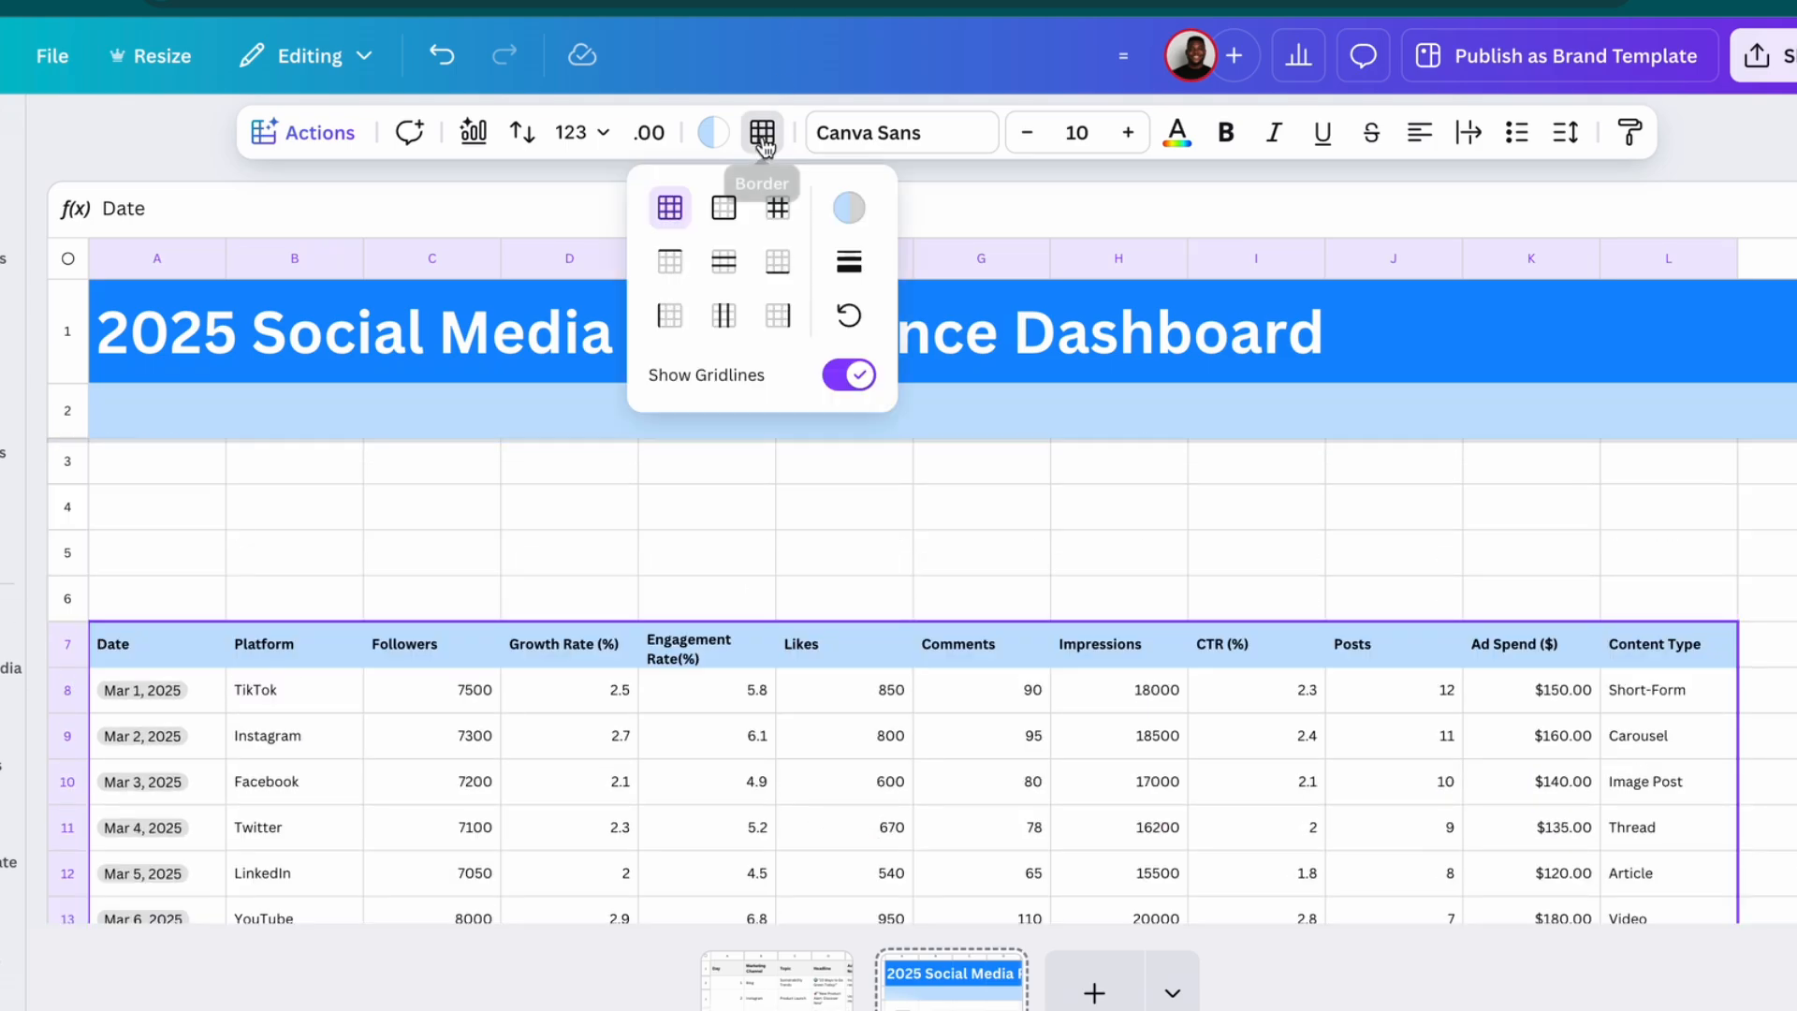
{"action": "left_click", "coordinate": [670, 208]}
{"action": "left_click", "coordinate": [849, 207]}
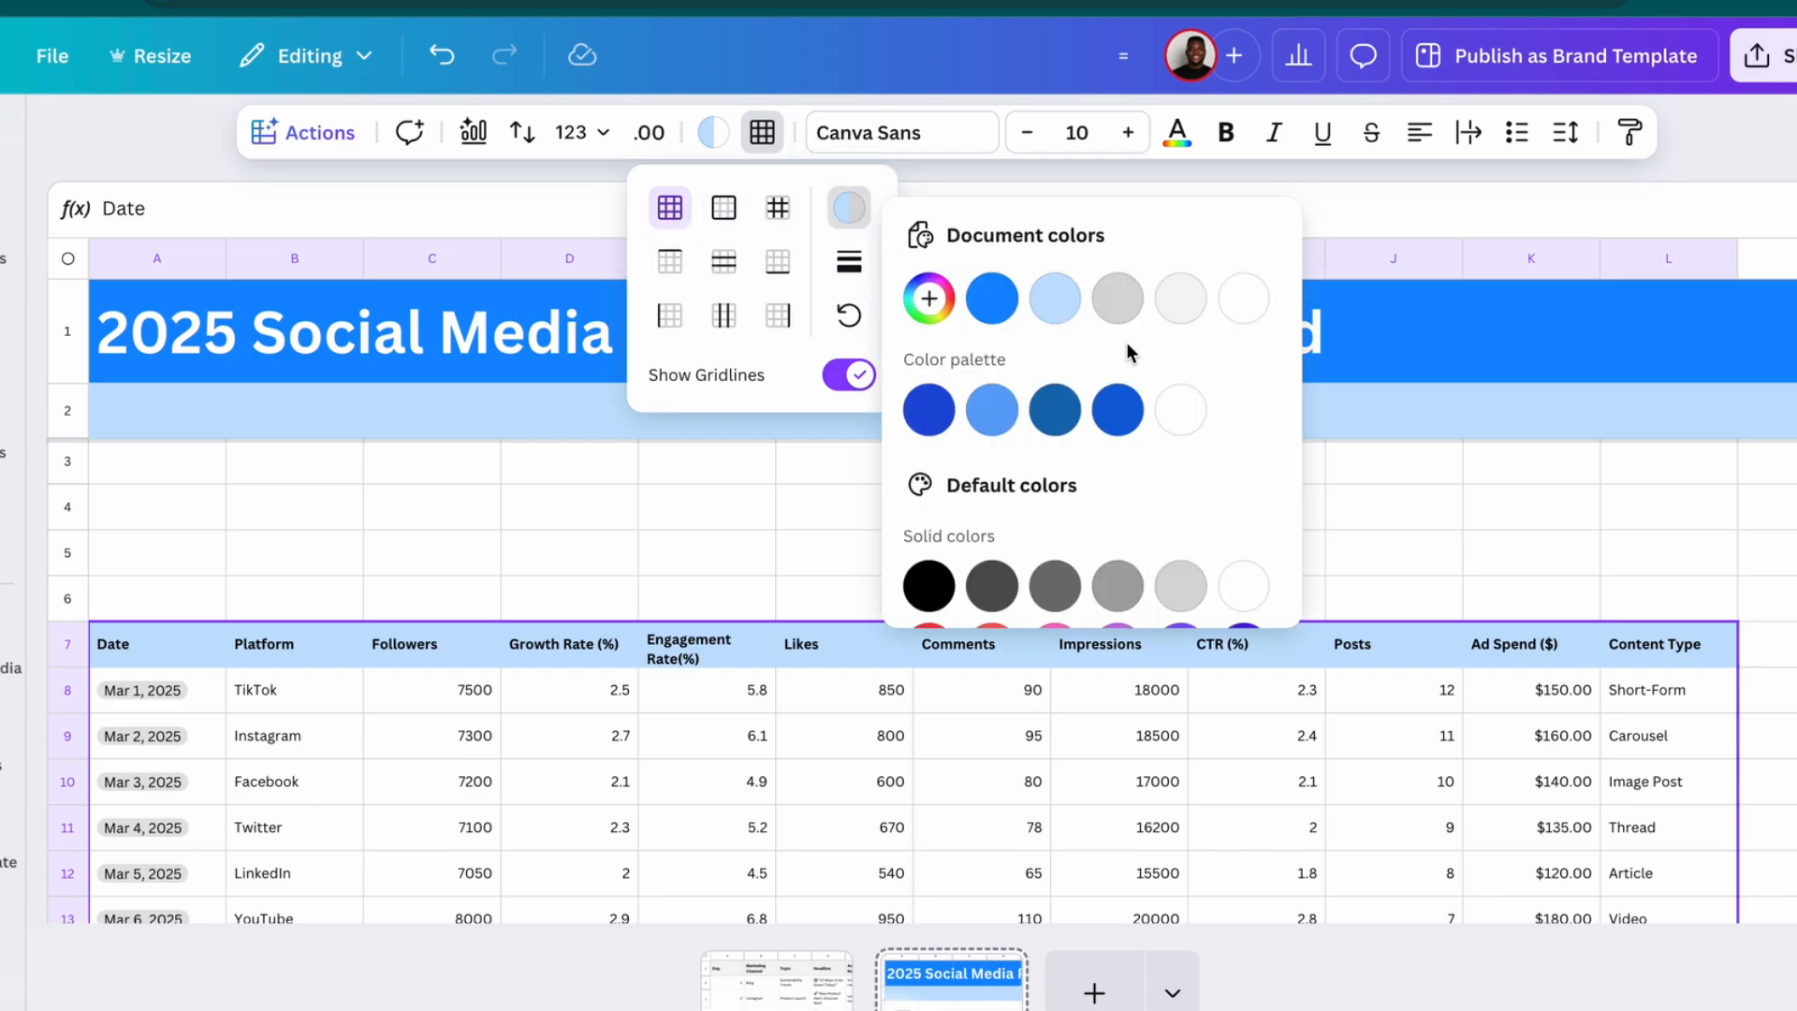
{"action": "left_click", "coordinate": [1181, 586]}
Set the text alignment of the whole data table to justified
{"action": "left_click", "coordinate": [1418, 148]}
{"action": "left_click", "coordinate": [1418, 148]}
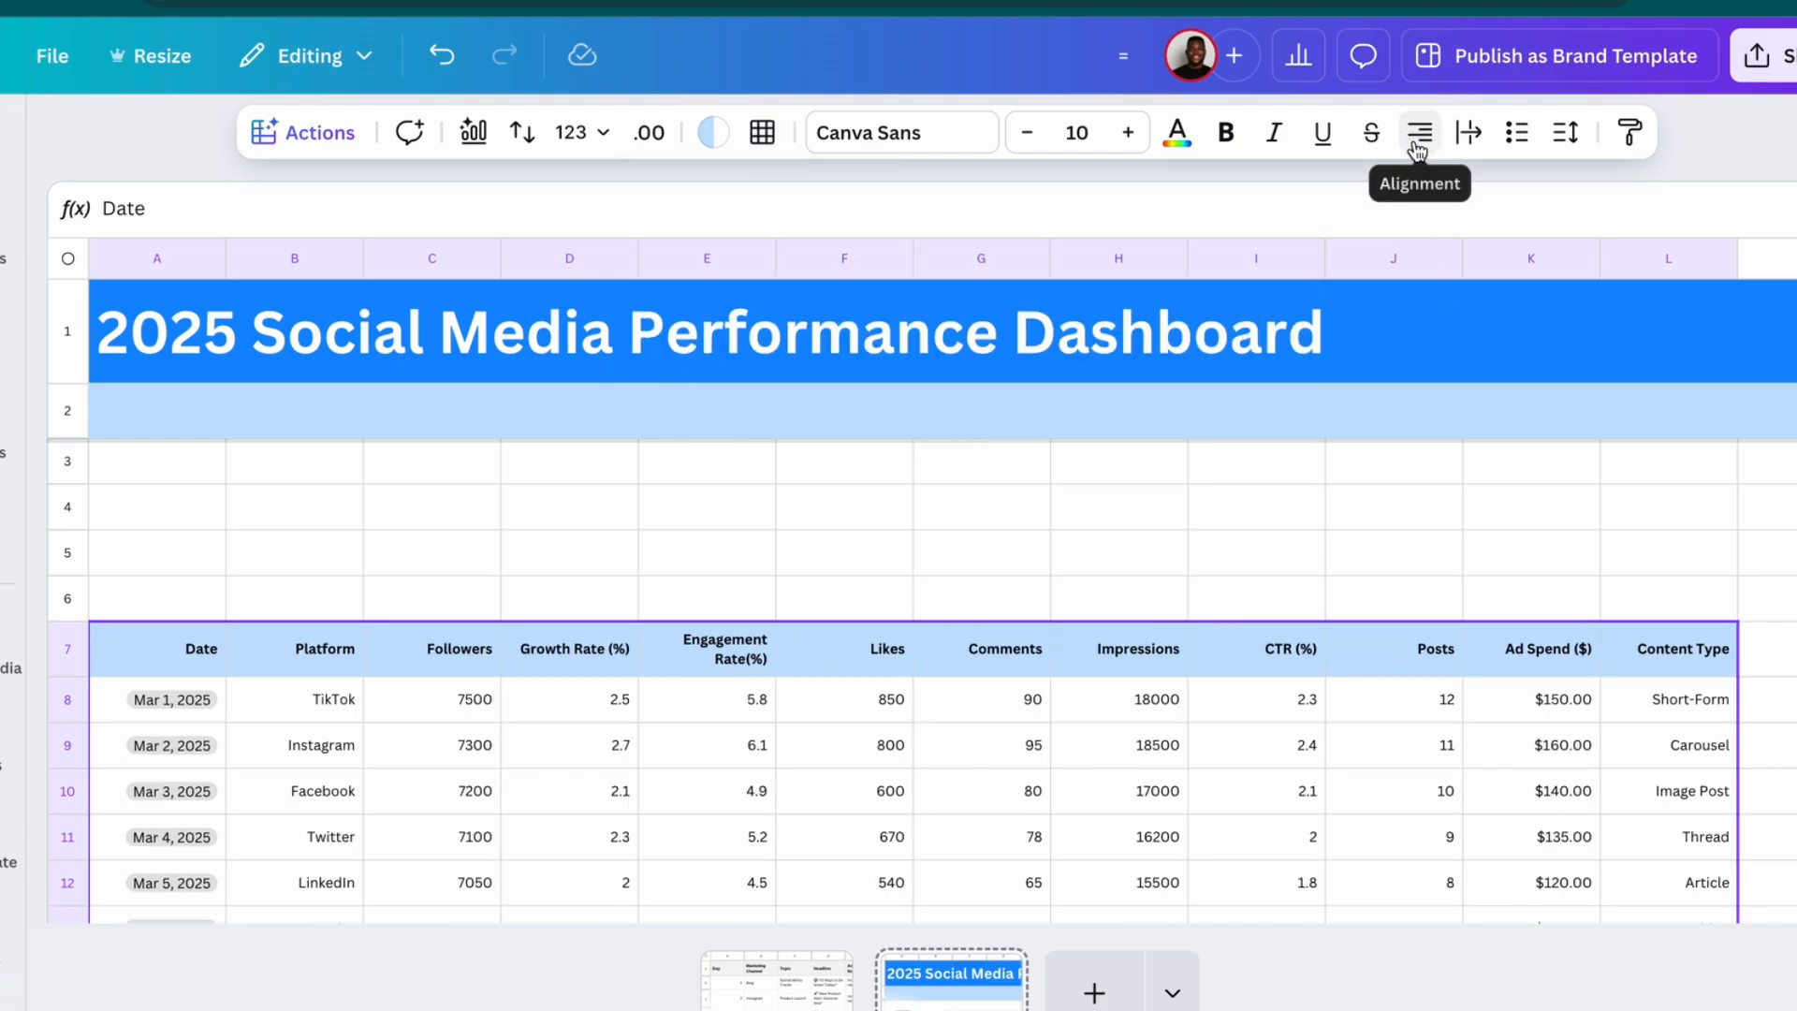
{"action": "left_click", "coordinate": [1418, 148]}
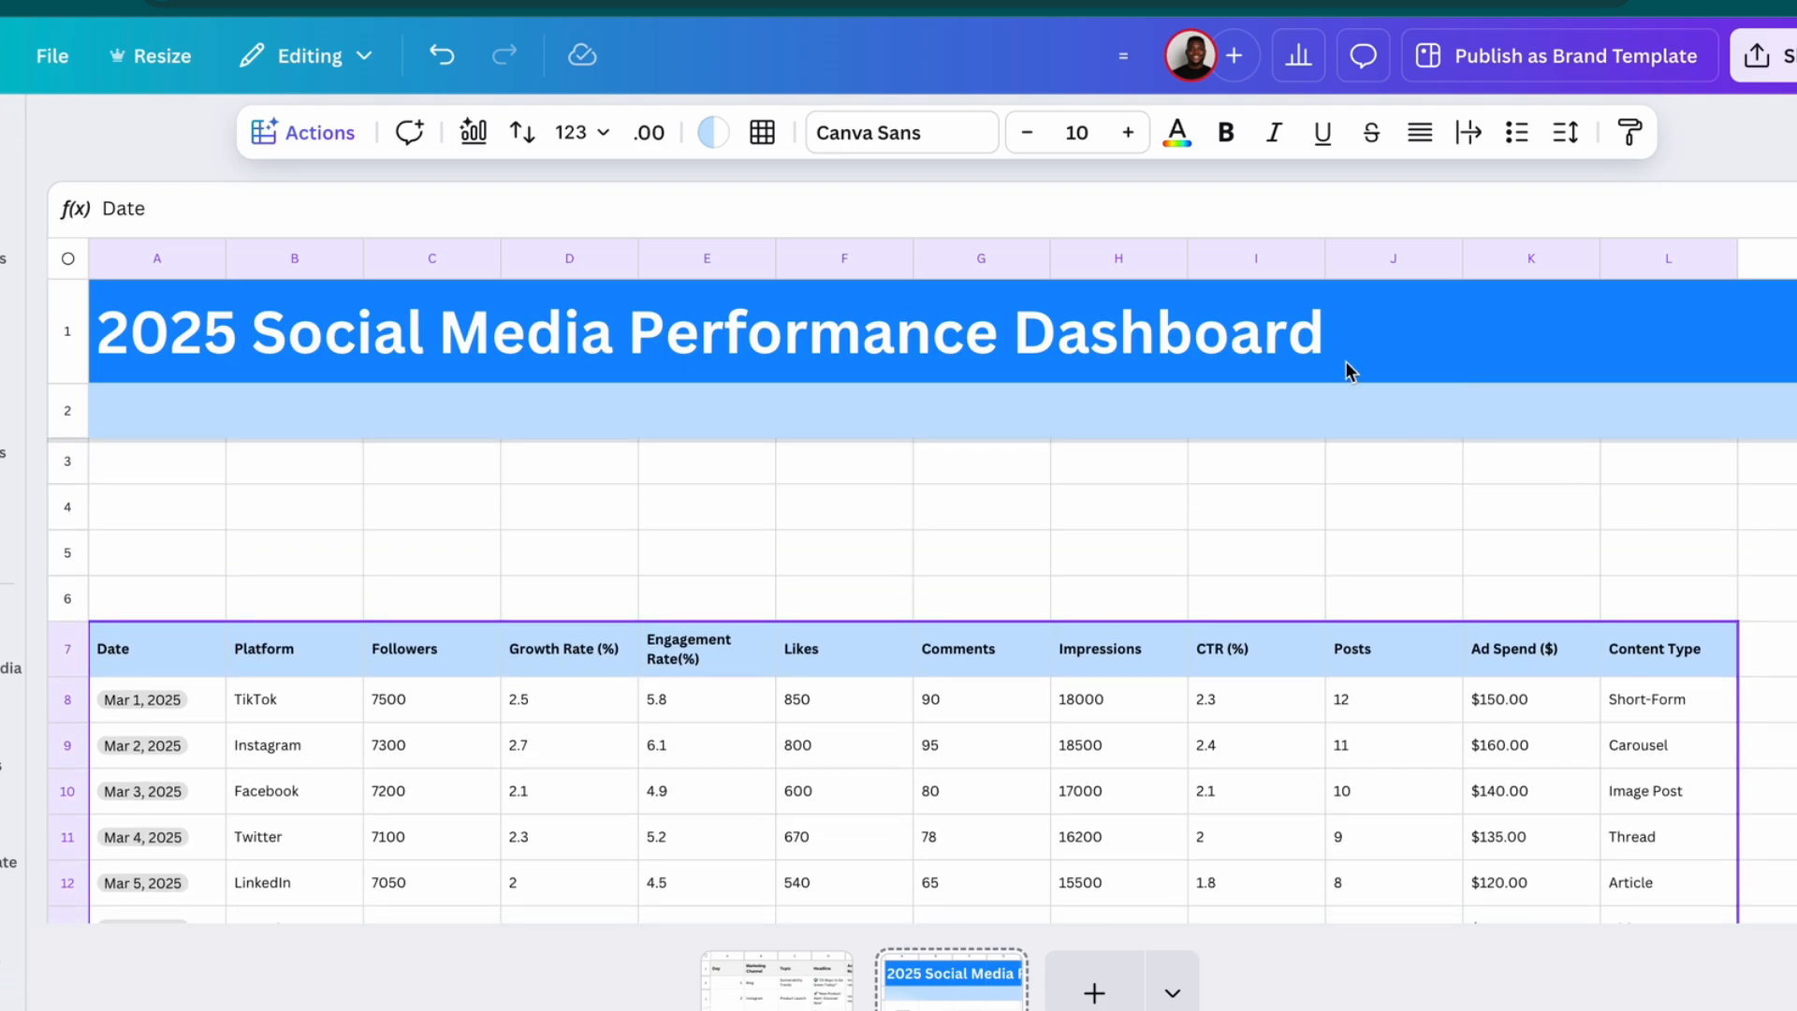
Change the font of the whole data table to Proxima Nova and close the font list
{"action": "left_click", "coordinate": [904, 136]}
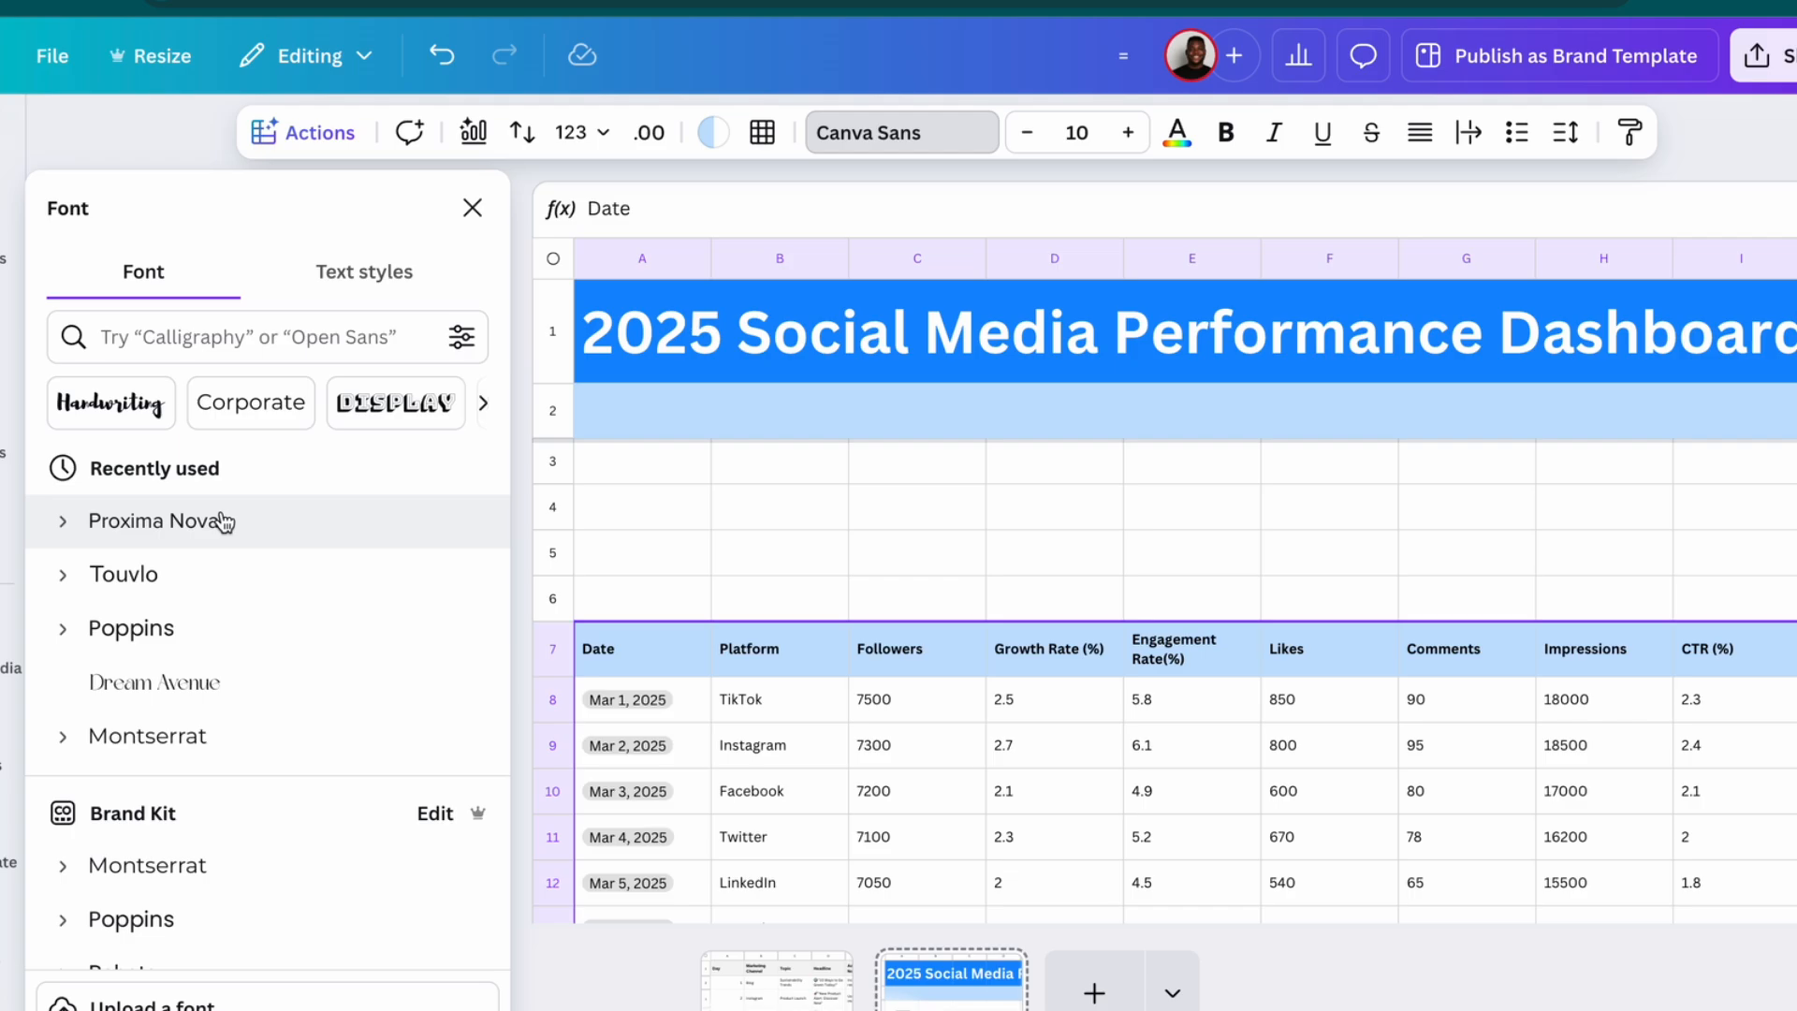
{"action": "left_click", "coordinate": [222, 520]}
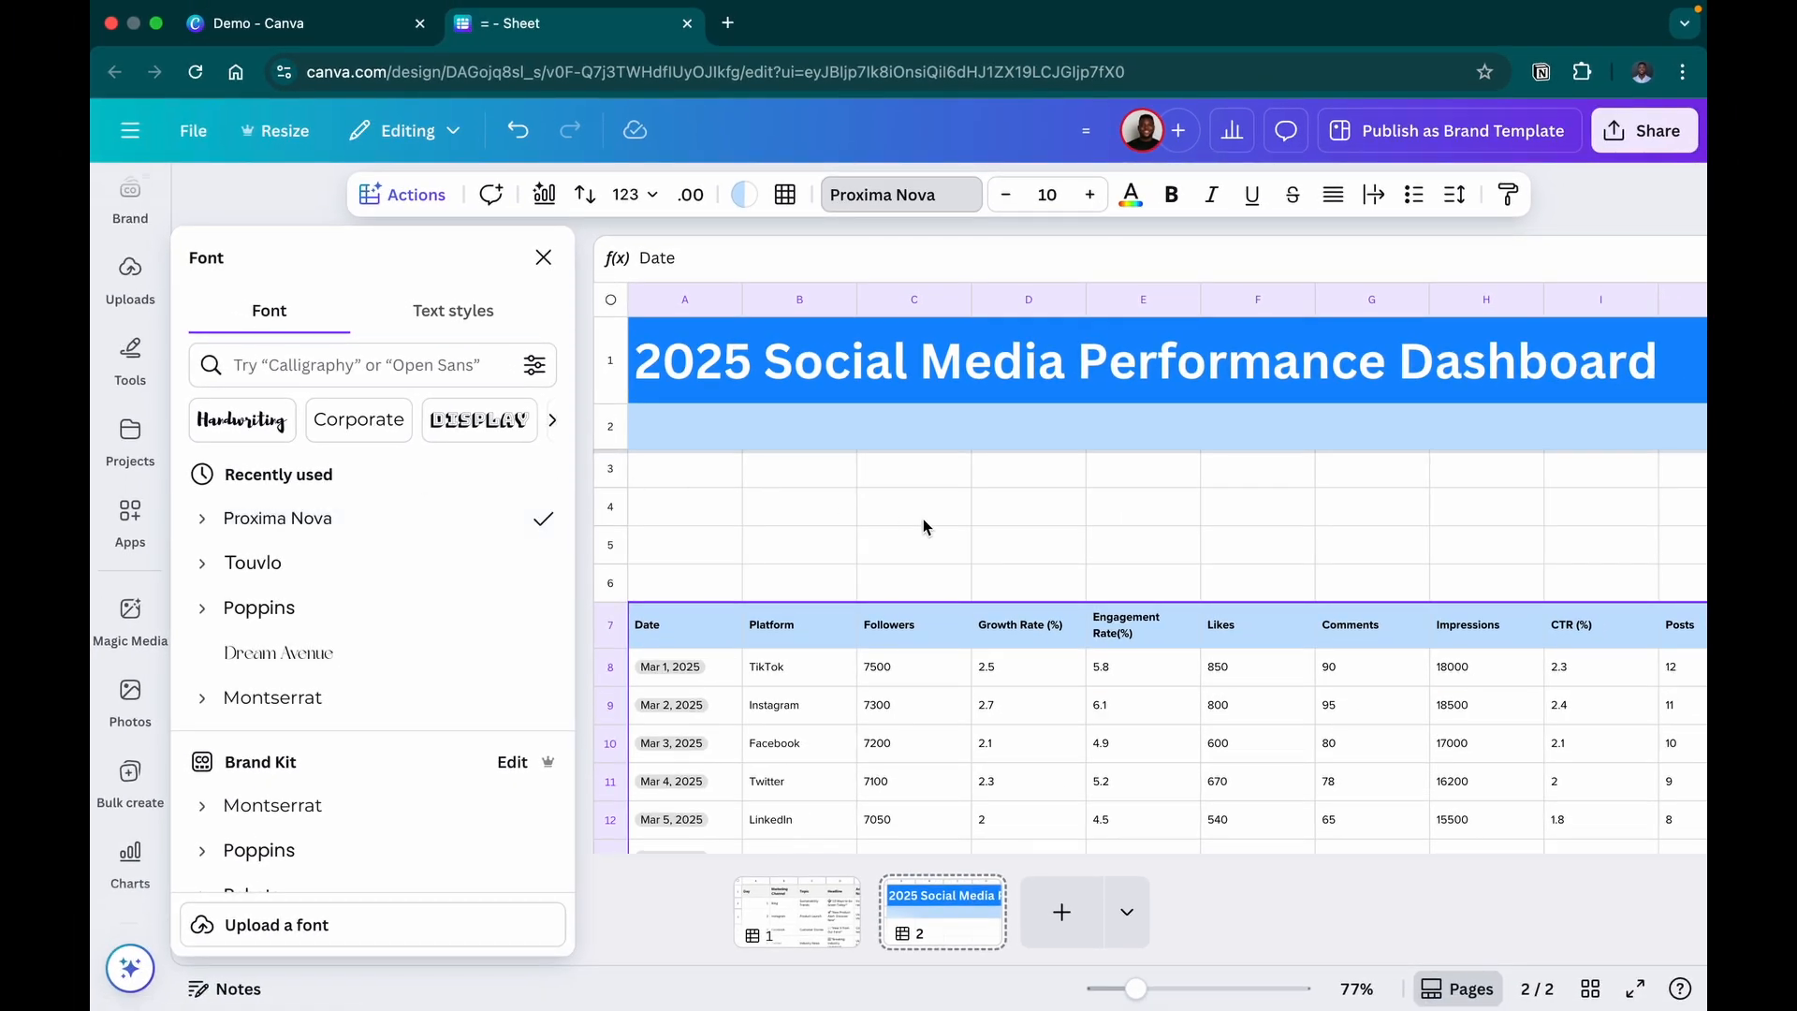
{"action": "left_click", "coordinate": [976, 540]}
{"action": "left_click", "coordinate": [543, 257]}
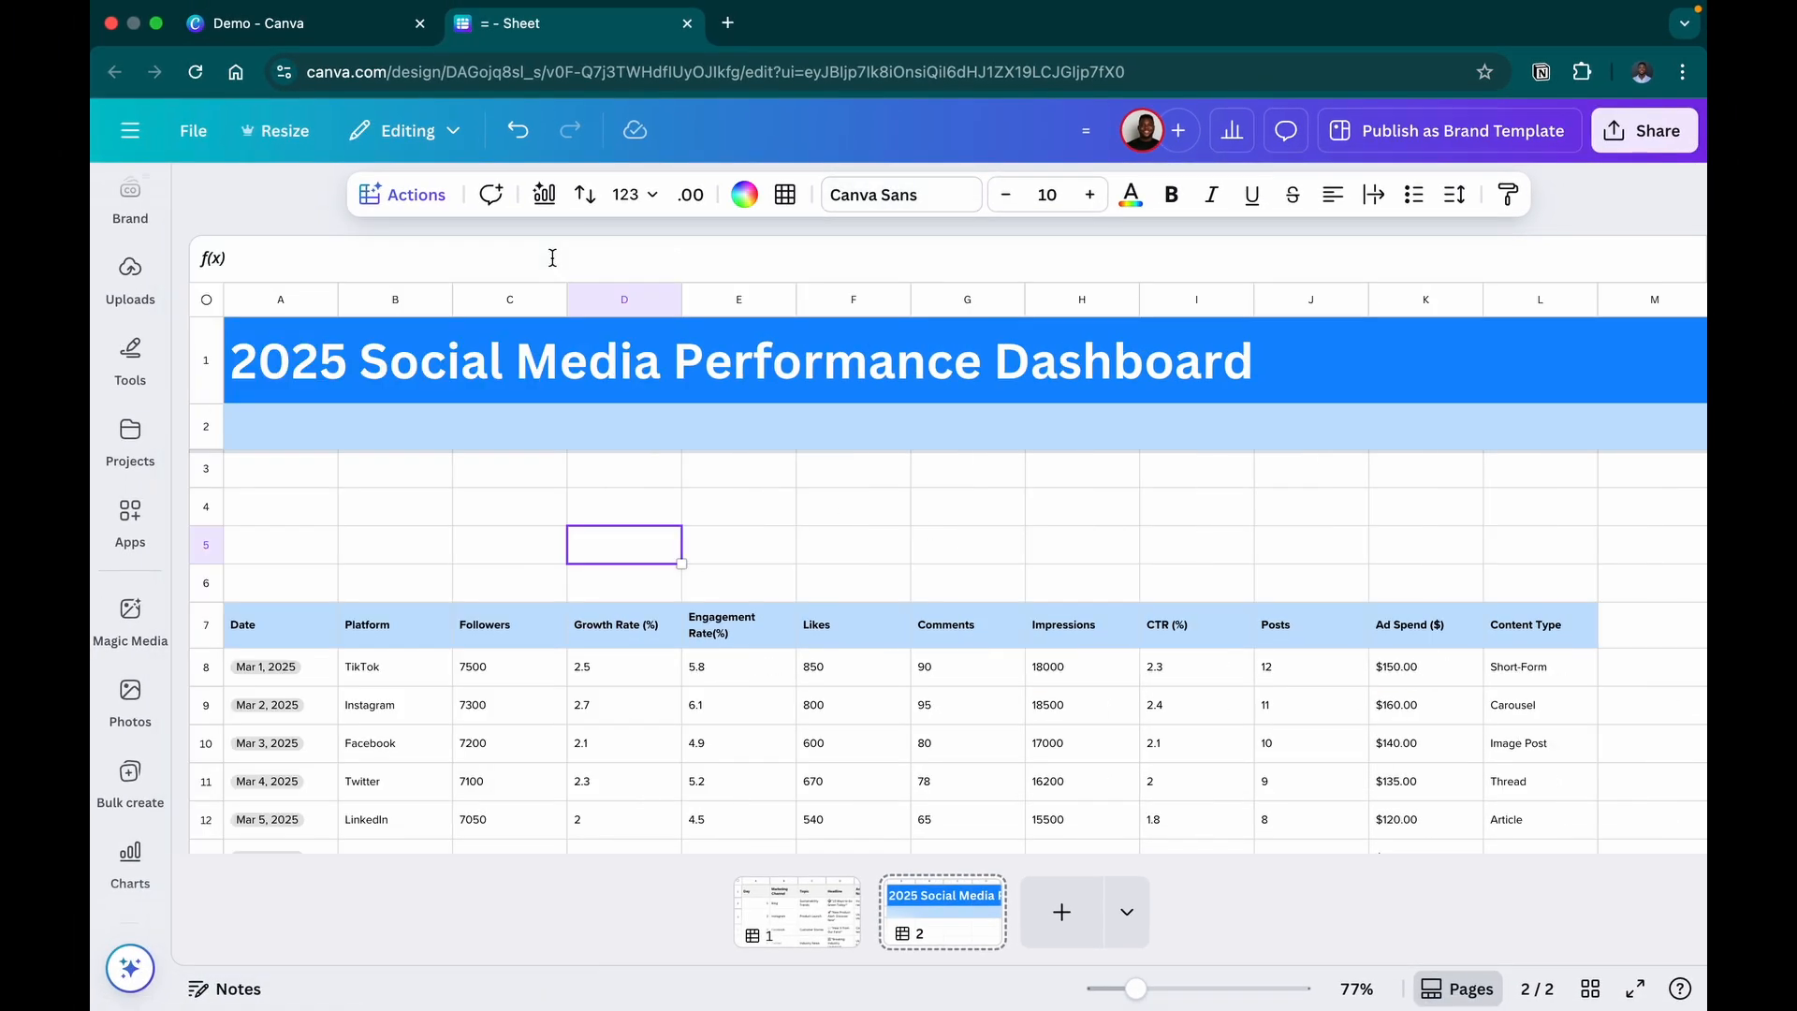
{"action": "scroll", "coordinate": [1344, 550], "scroll_direction": "down", "scroll_amount": 5}
{"action": "scroll", "coordinate": [1344, 549], "scroll_direction": "up", "scroll_amount": 5}
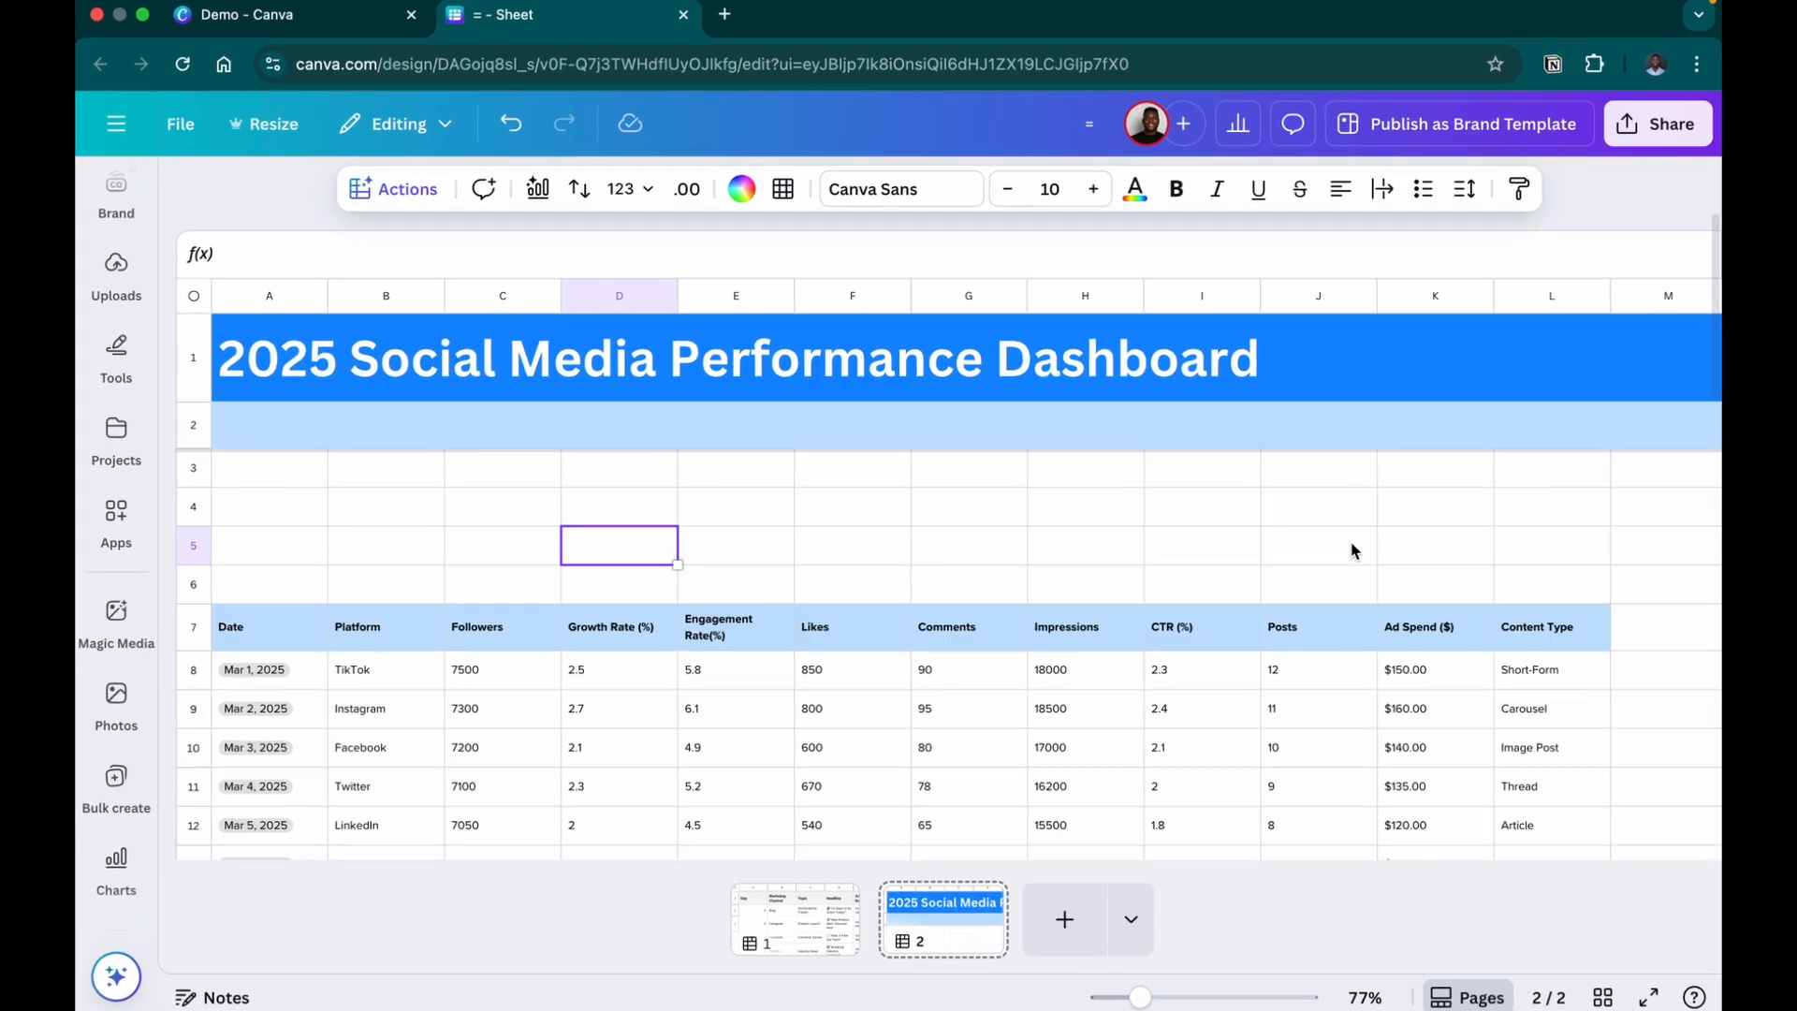
Turn off Show Gridlines for the sheet and check the bordered table down to its last rows
{"action": "left_click", "coordinate": [1196, 529]}
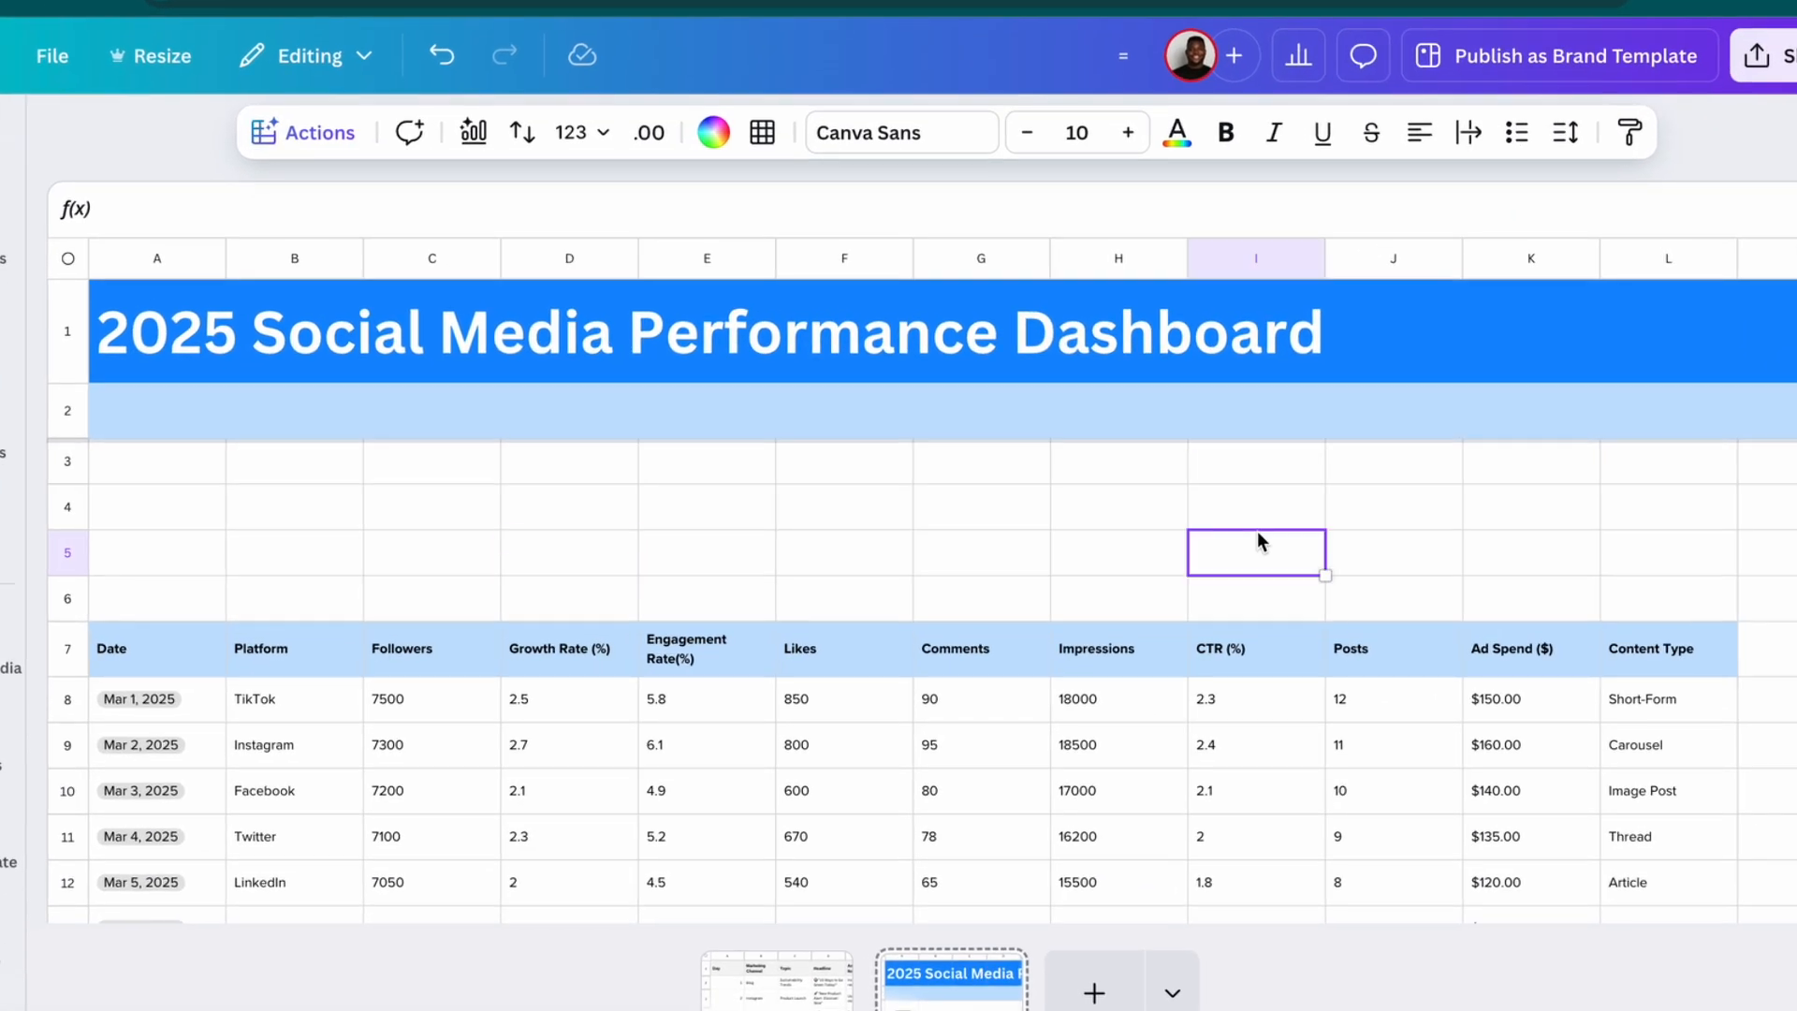
{"action": "left_click", "coordinate": [762, 132]}
{"action": "left_click", "coordinate": [857, 393]}
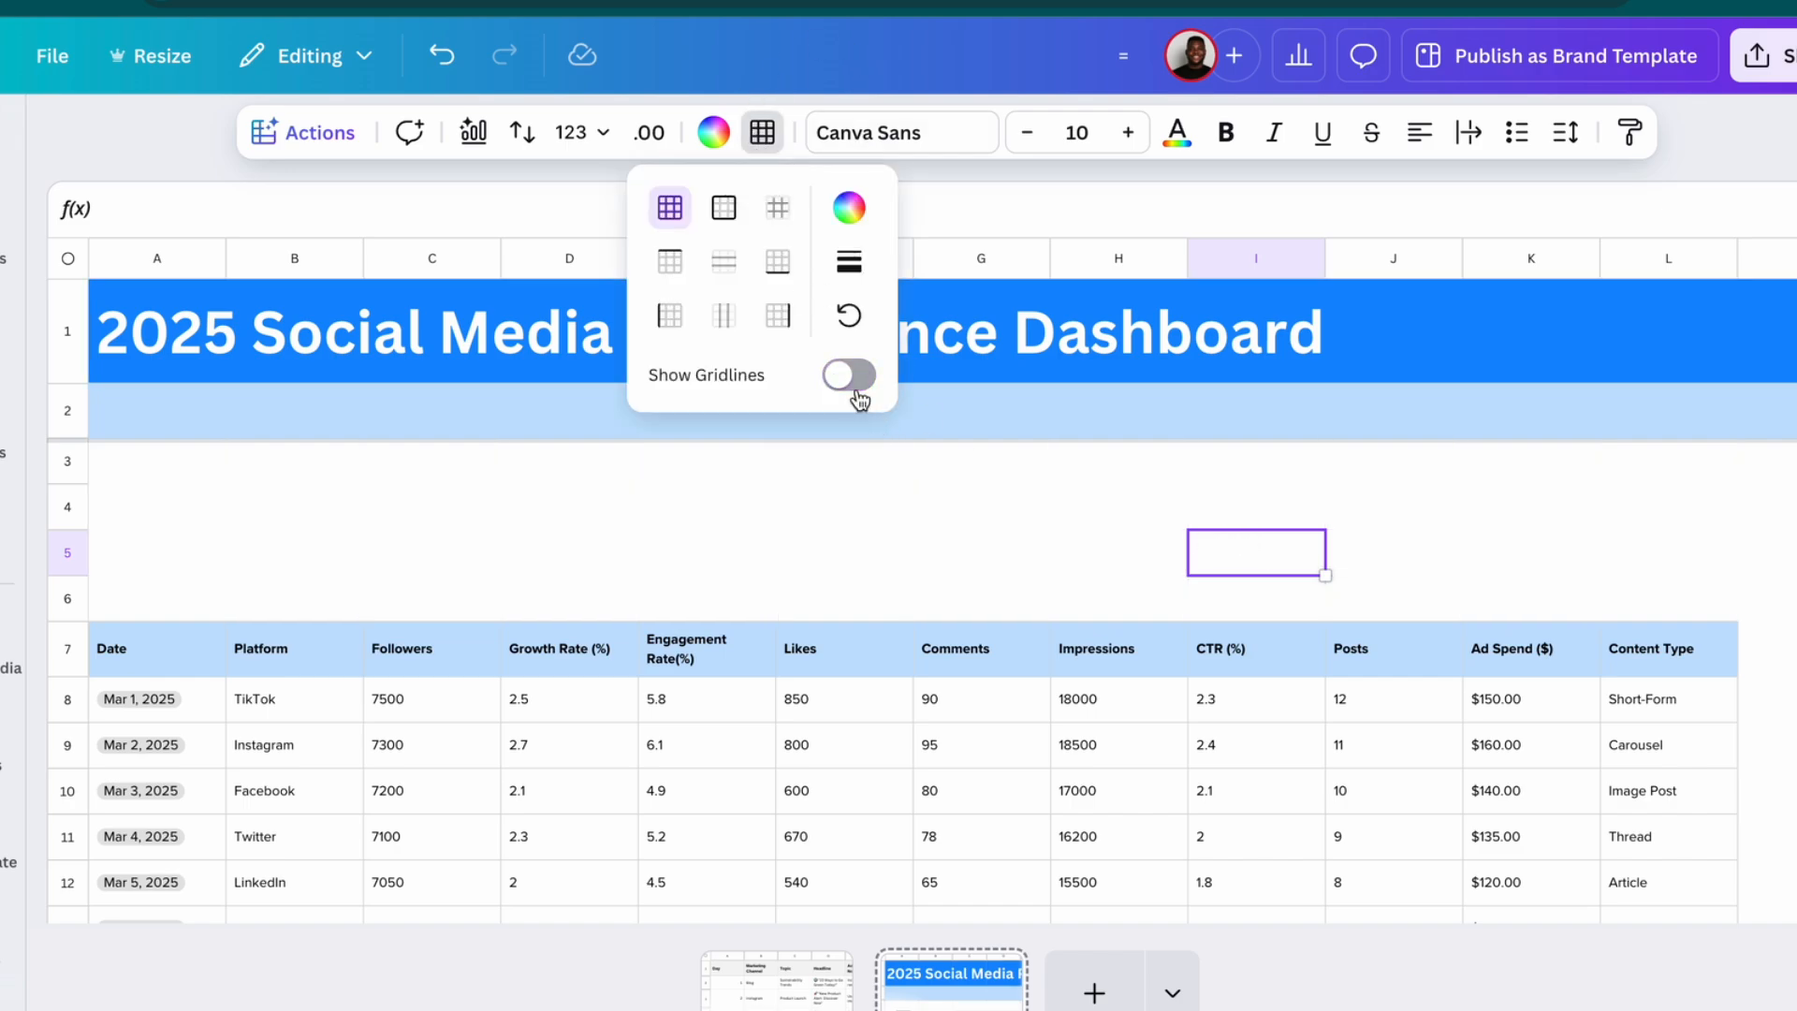
{"action": "left_click", "coordinate": [1498, 515]}
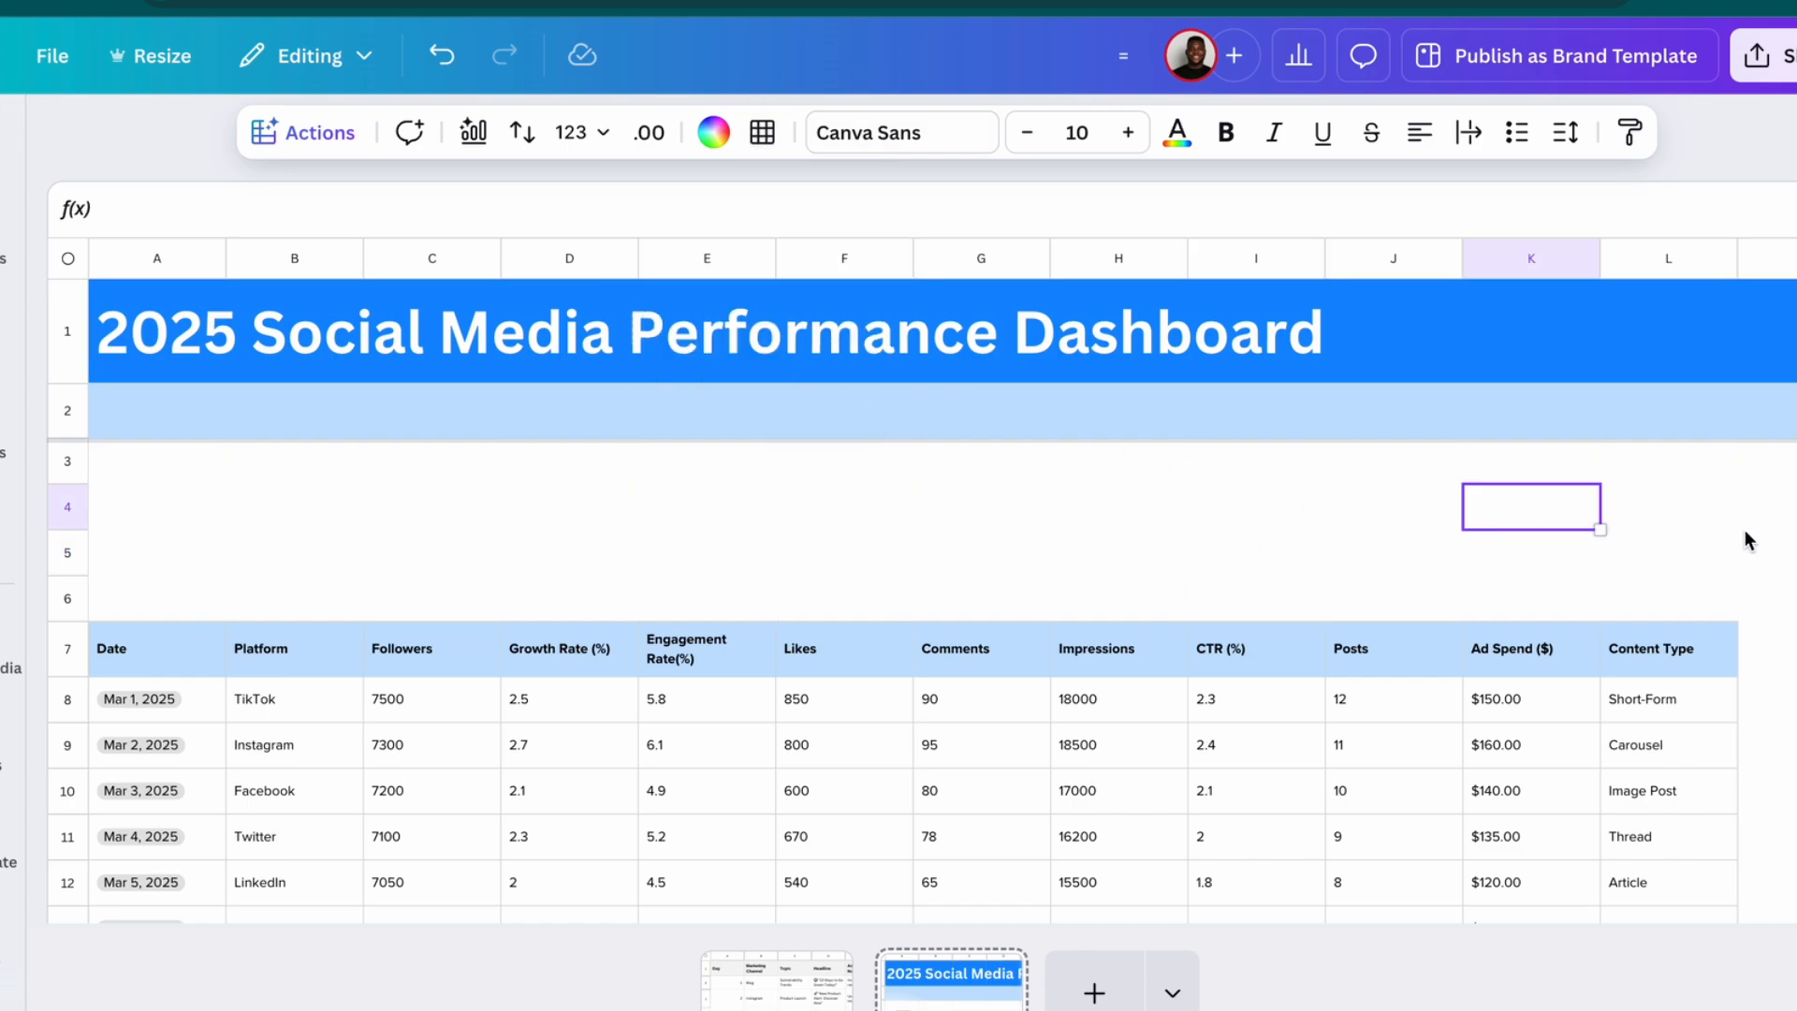
{"action": "scroll", "coordinate": [1746, 541], "scroll_direction": "down", "scroll_amount": 7}
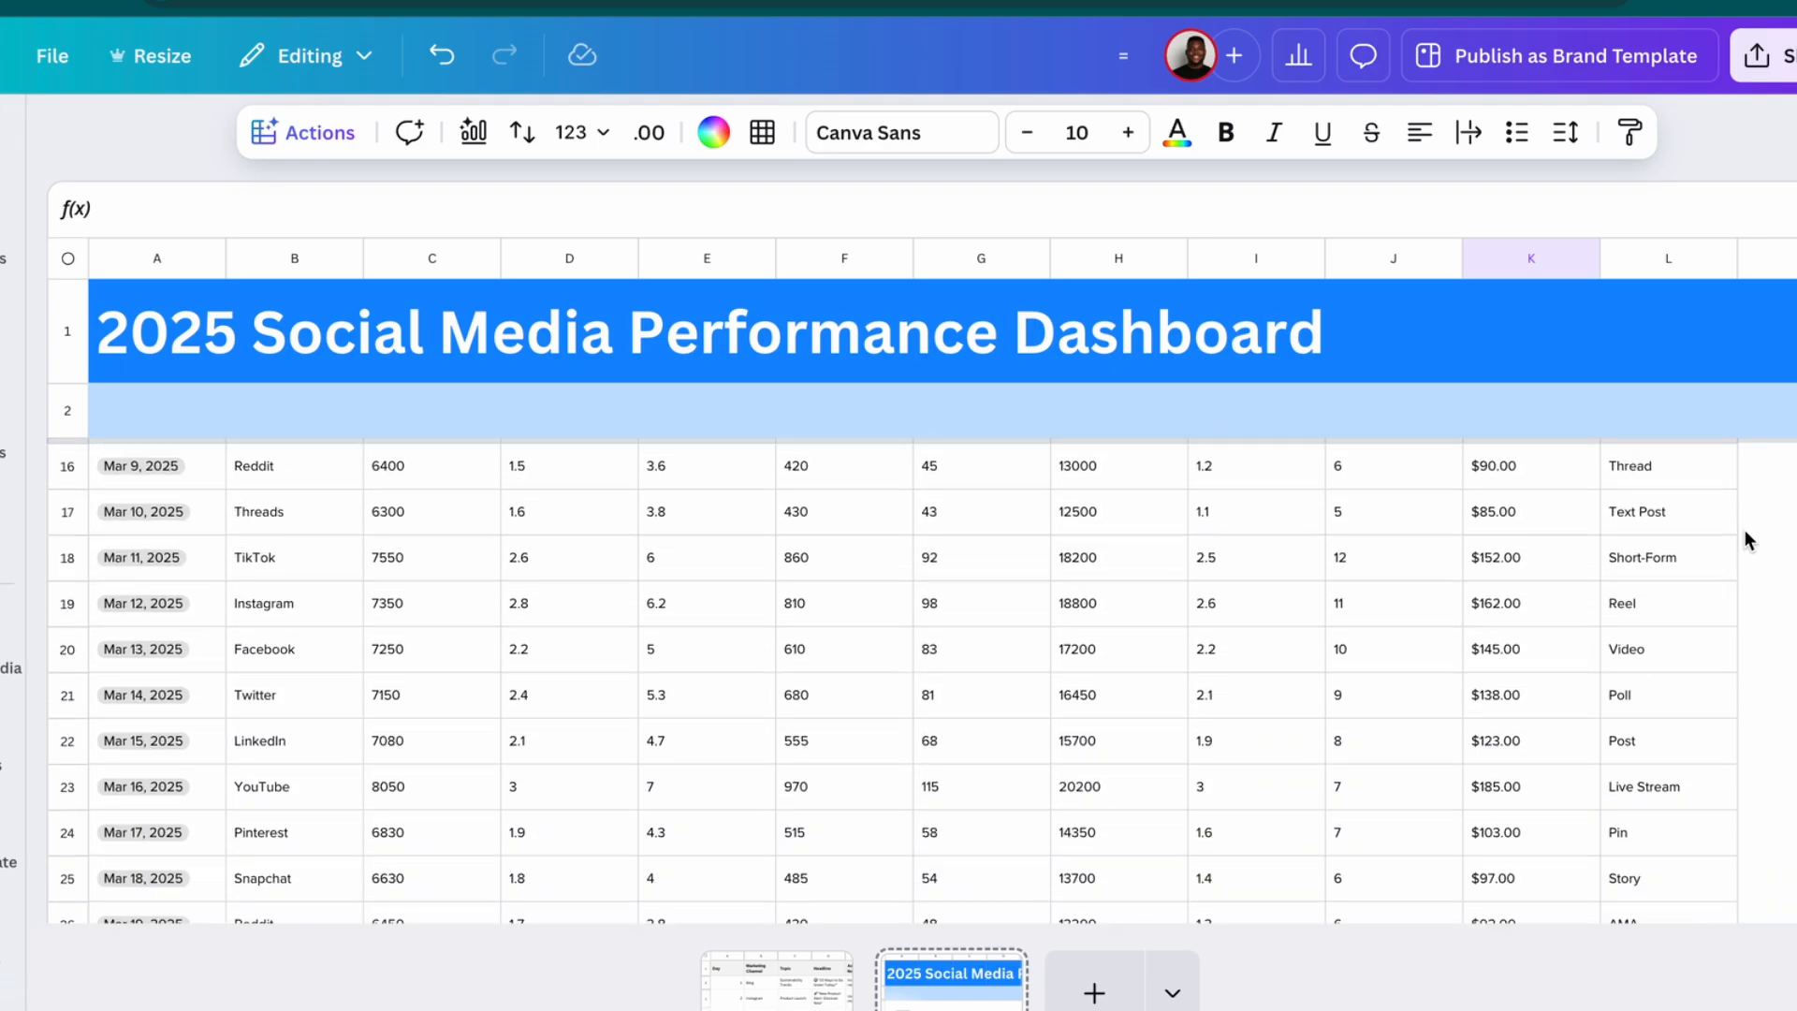
{"action": "scroll", "coordinate": [1746, 541], "scroll_direction": "up", "scroll_amount": 7}
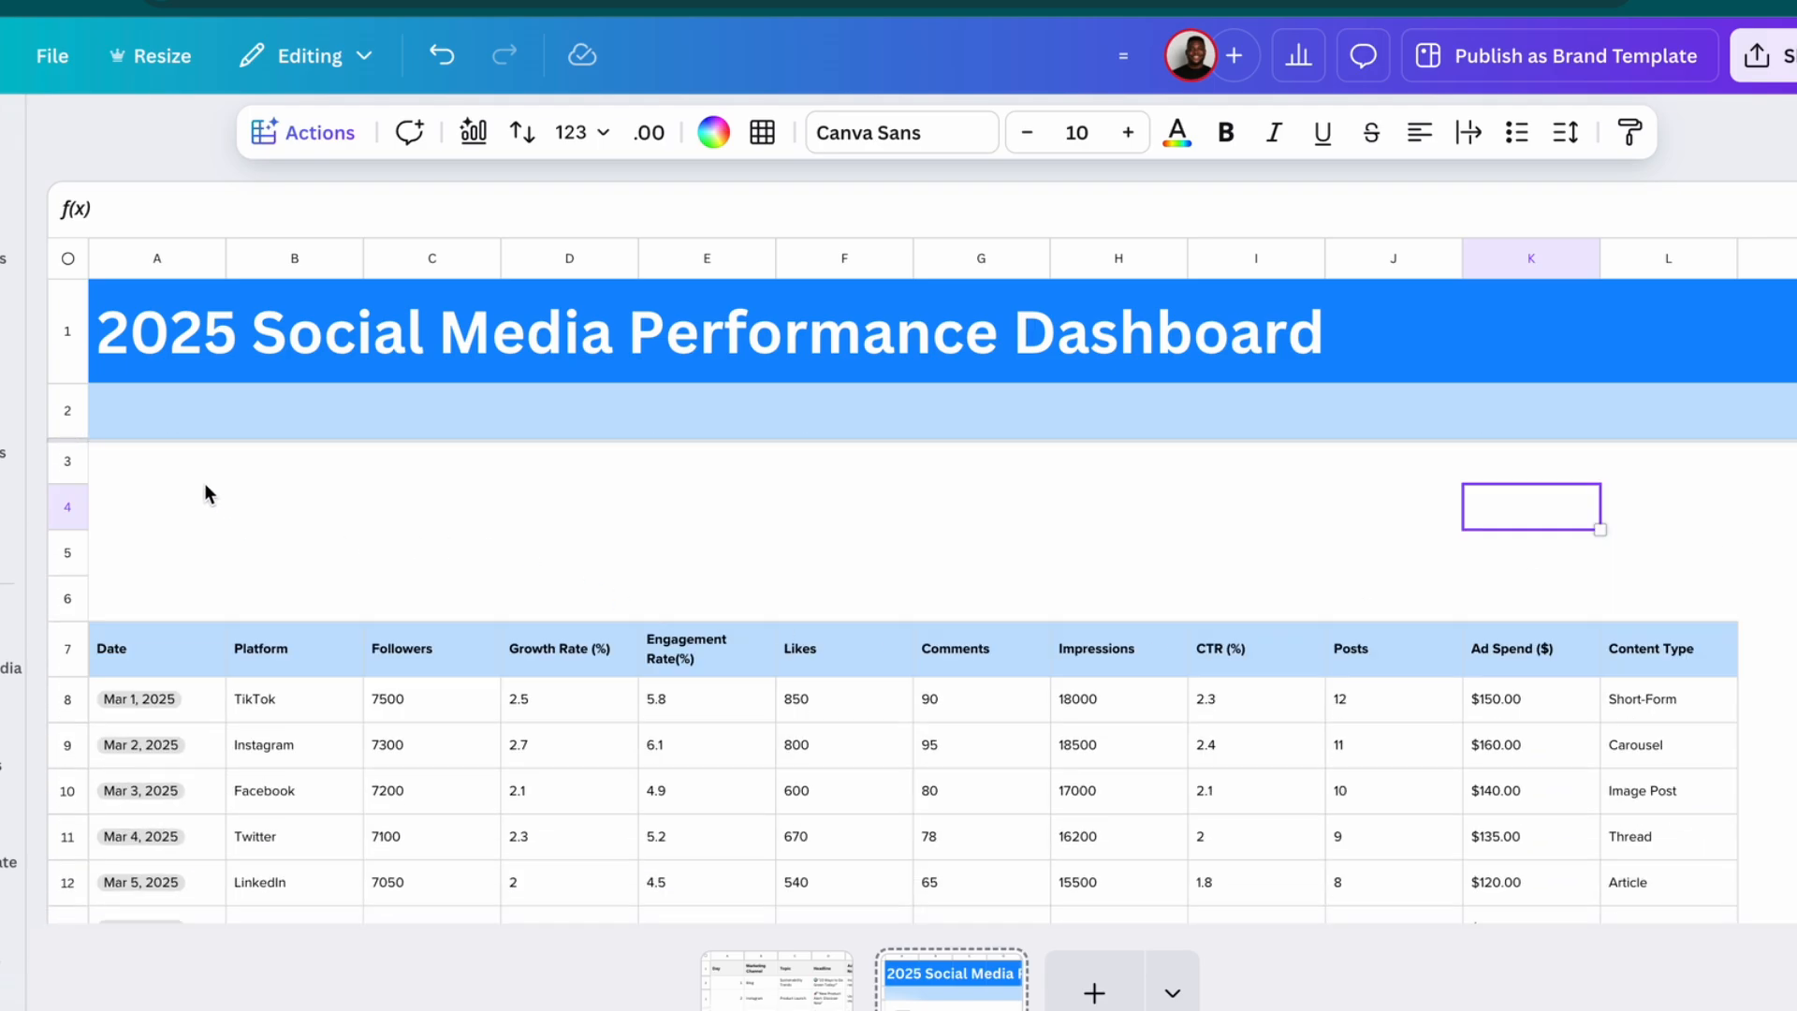
Insert six empty rows between the dashboard heading and the data table, adding two sets of three rows
{"action": "left_click_drag", "start_coordinate": [173, 594], "coordinate": [165, 518]}
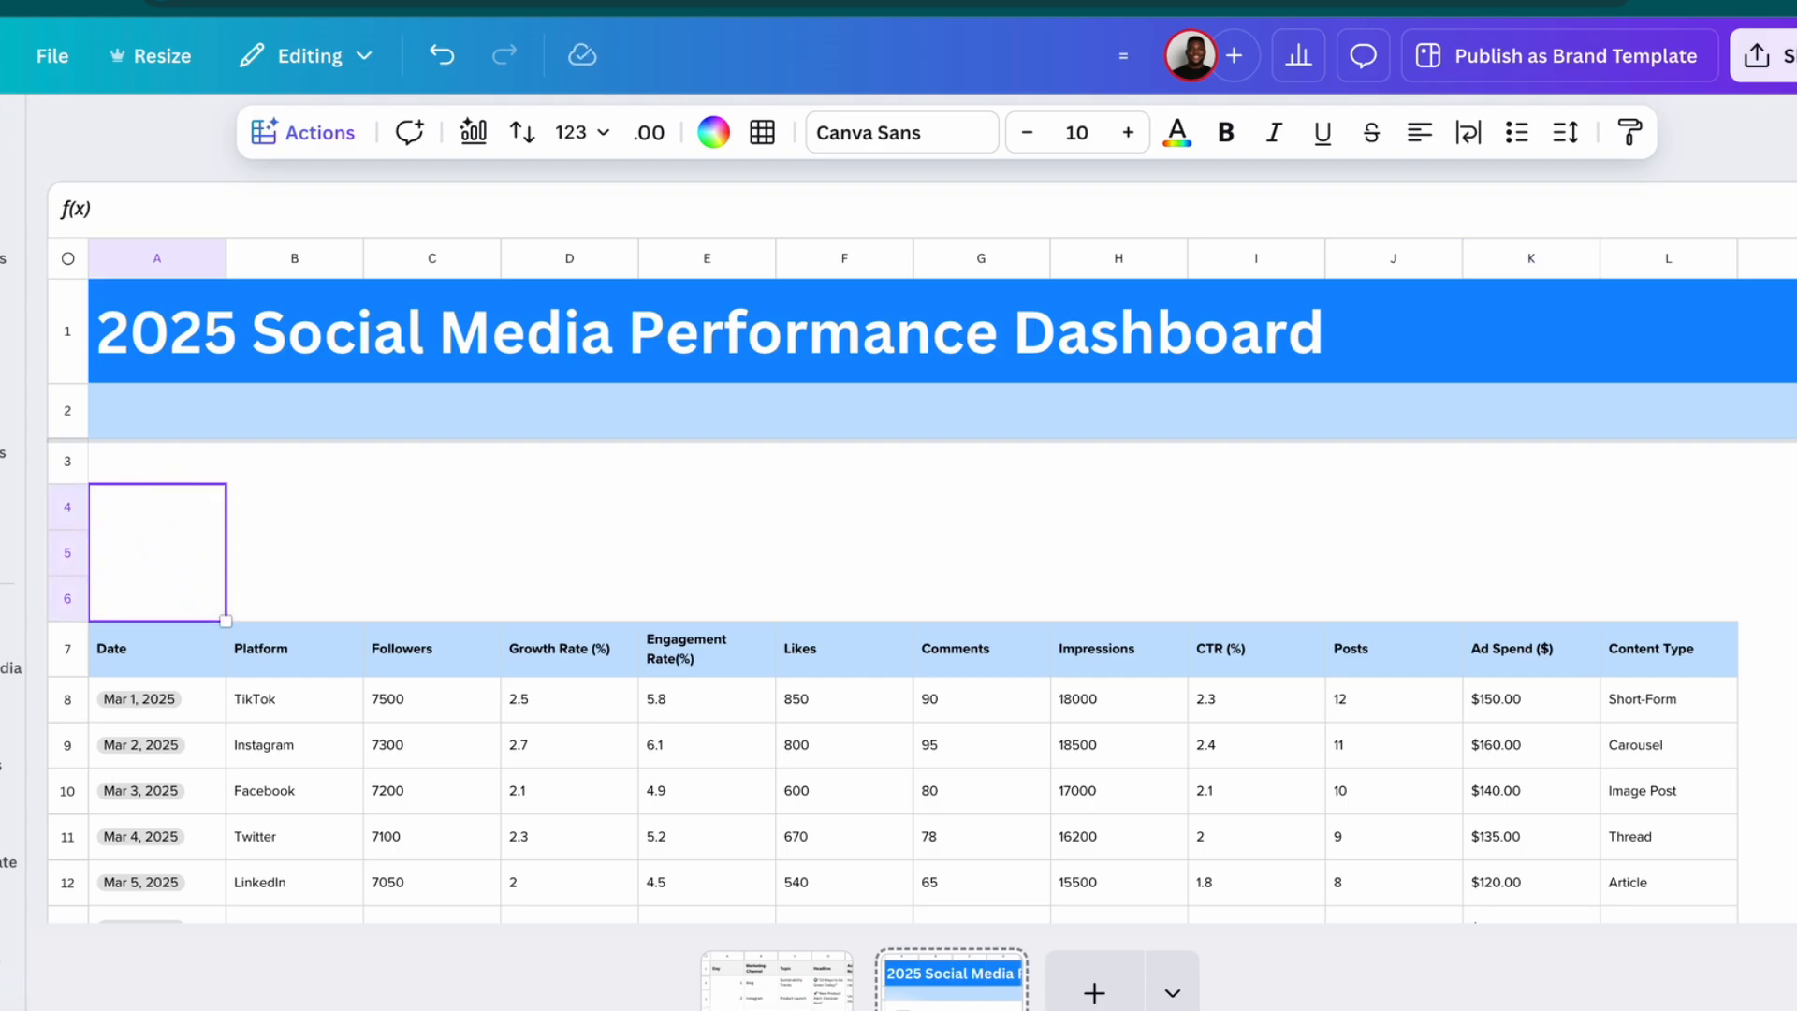
{"action": "right_click", "coordinate": [172, 545]}
{"action": "mouse_move", "coordinate": [453, 787]}
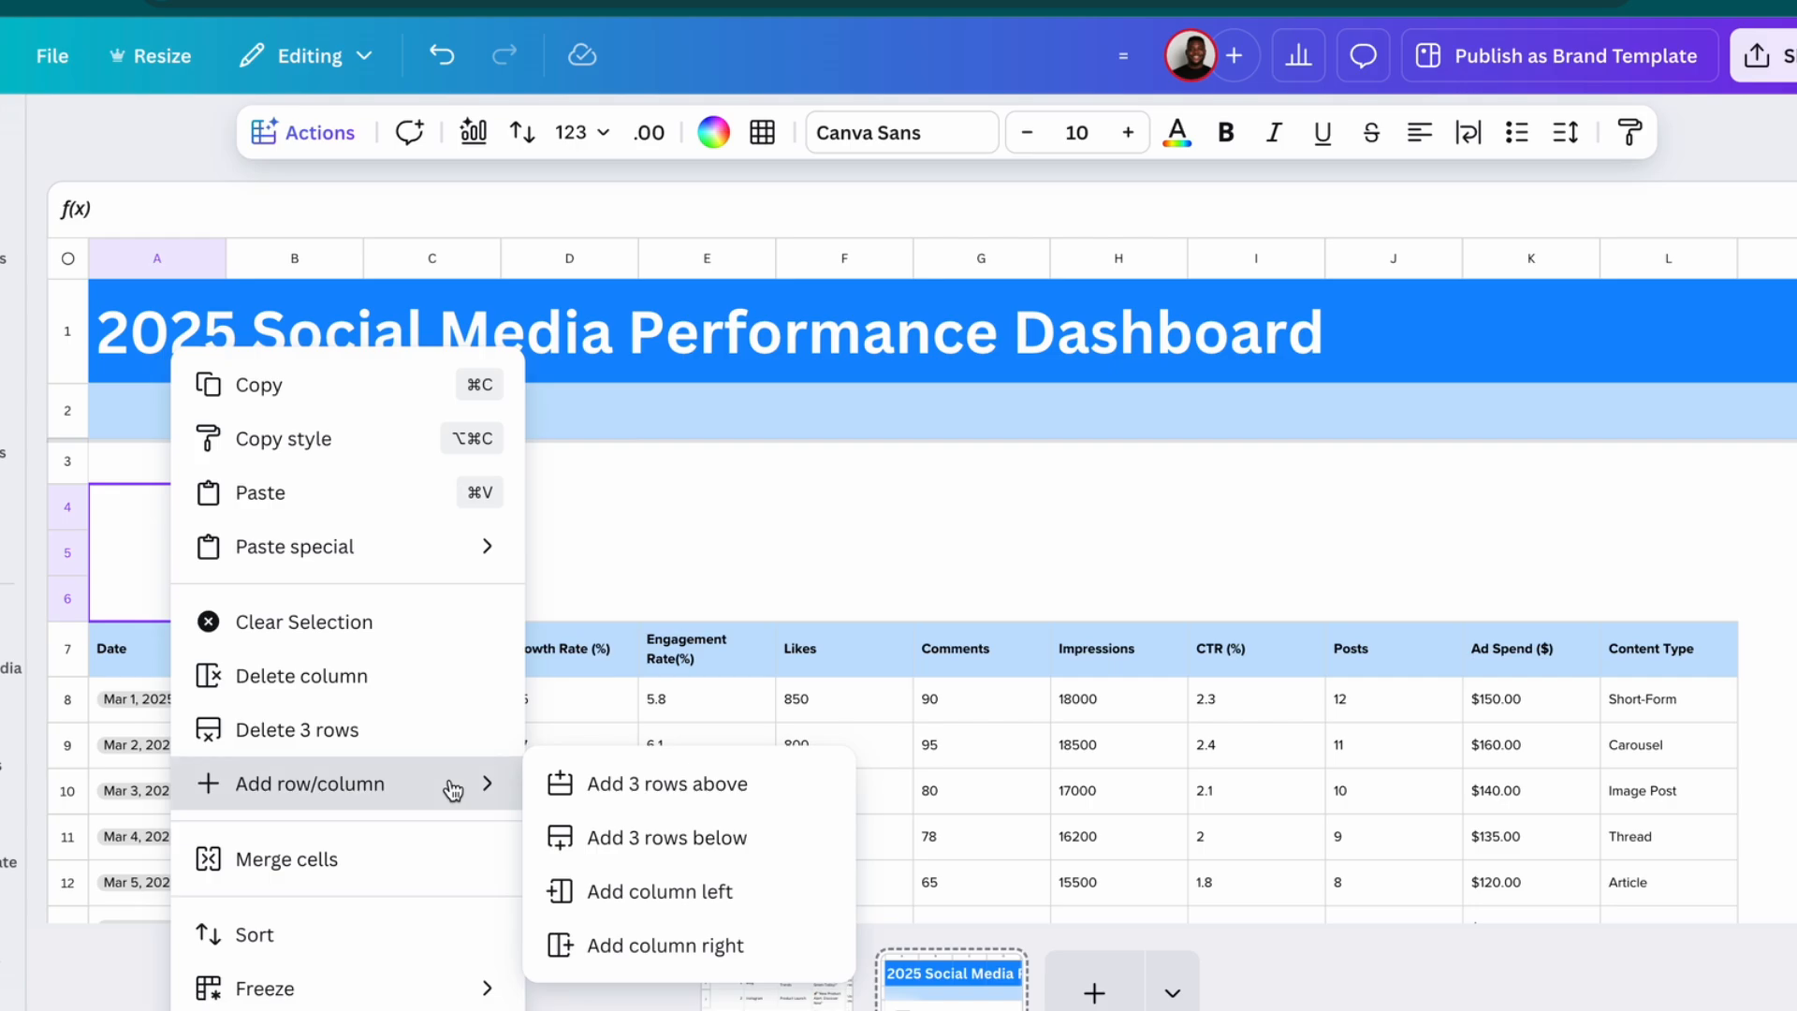
{"action": "left_click", "coordinate": [709, 803]}
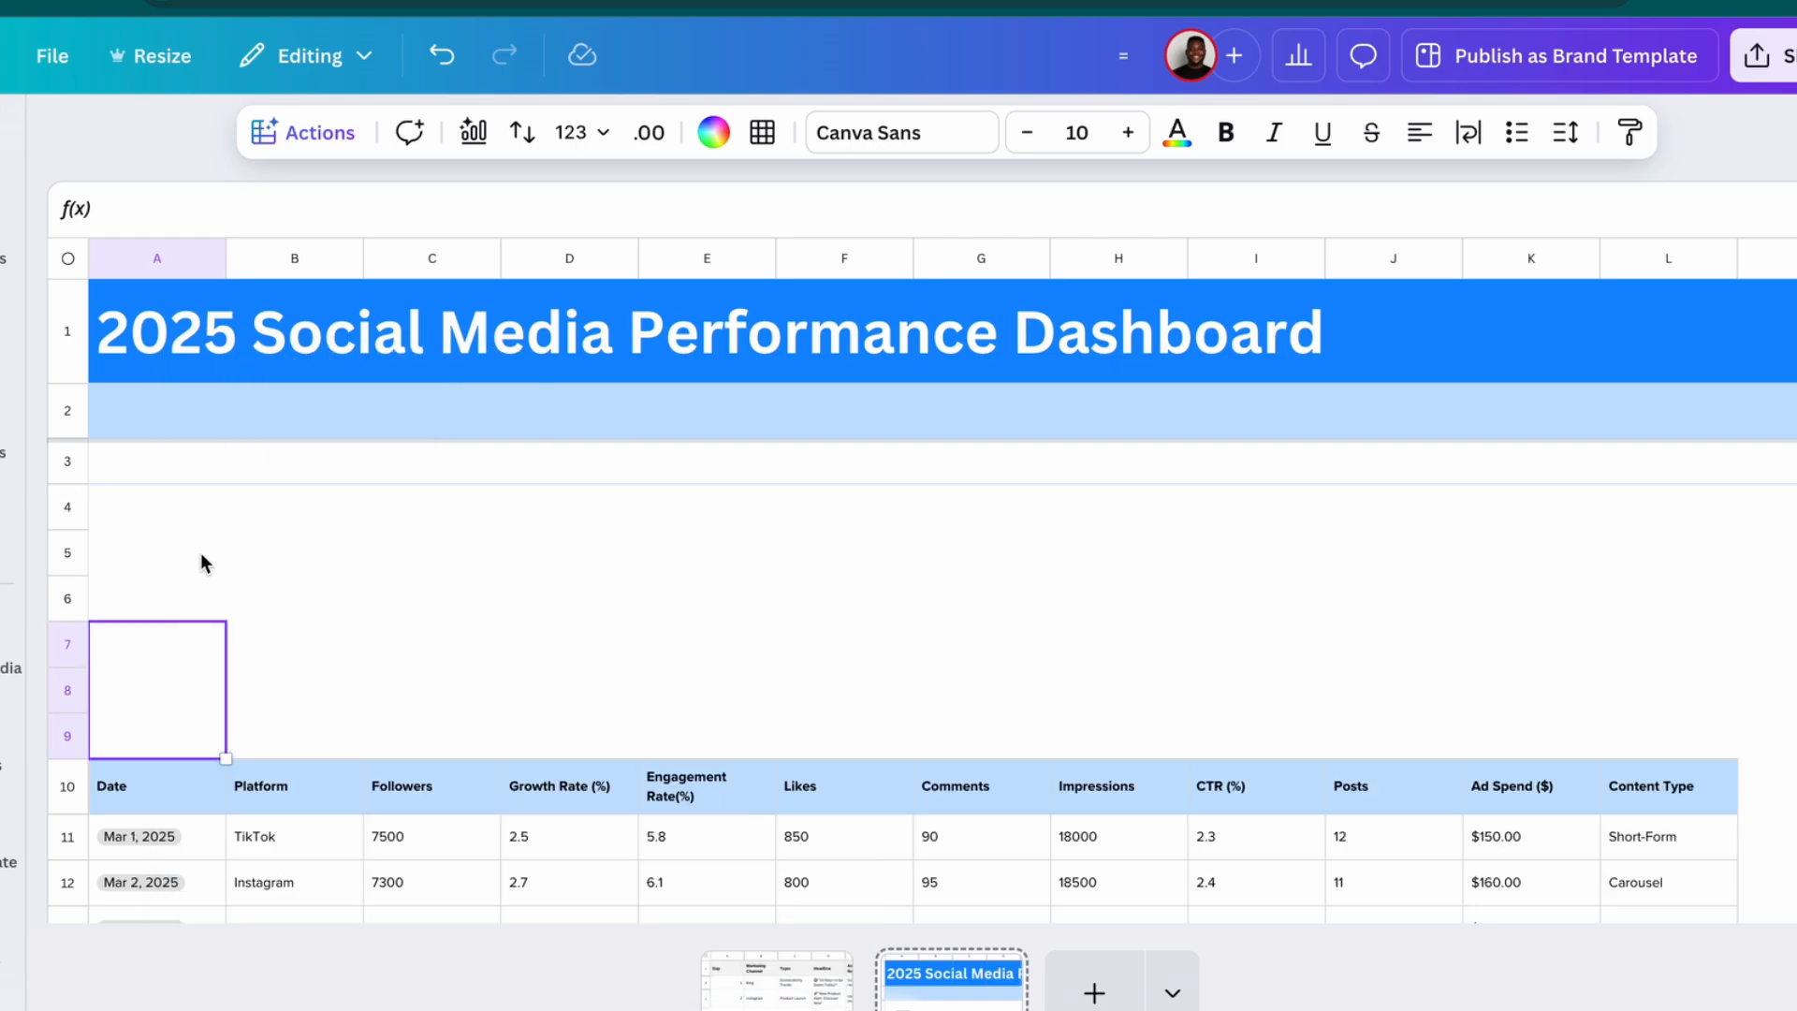
{"action": "right_click", "coordinate": [191, 672]}
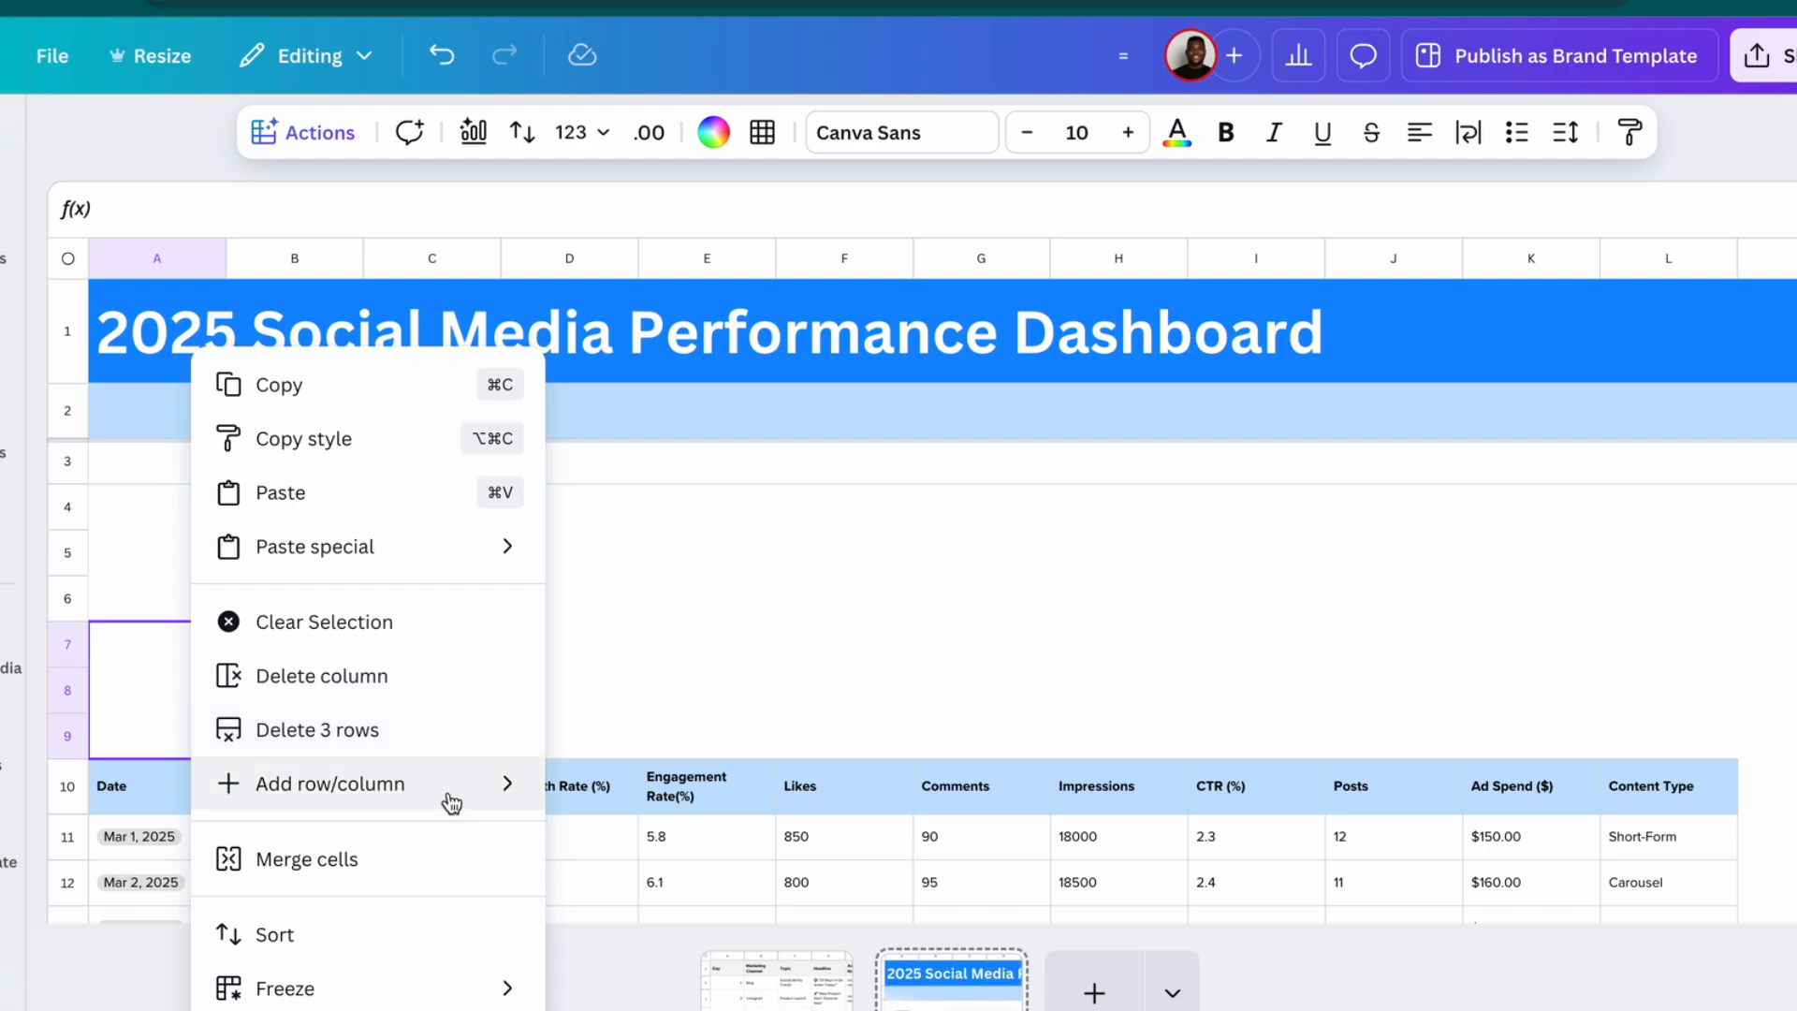
{"action": "mouse_move", "coordinate": [494, 789]}
{"action": "left_click", "coordinate": [655, 783]}
Enter "For Monitoring the Company’s Social Media Performance" in A2 and let the text overflow onto a single line
{"action": "left_click", "coordinate": [143, 409]}
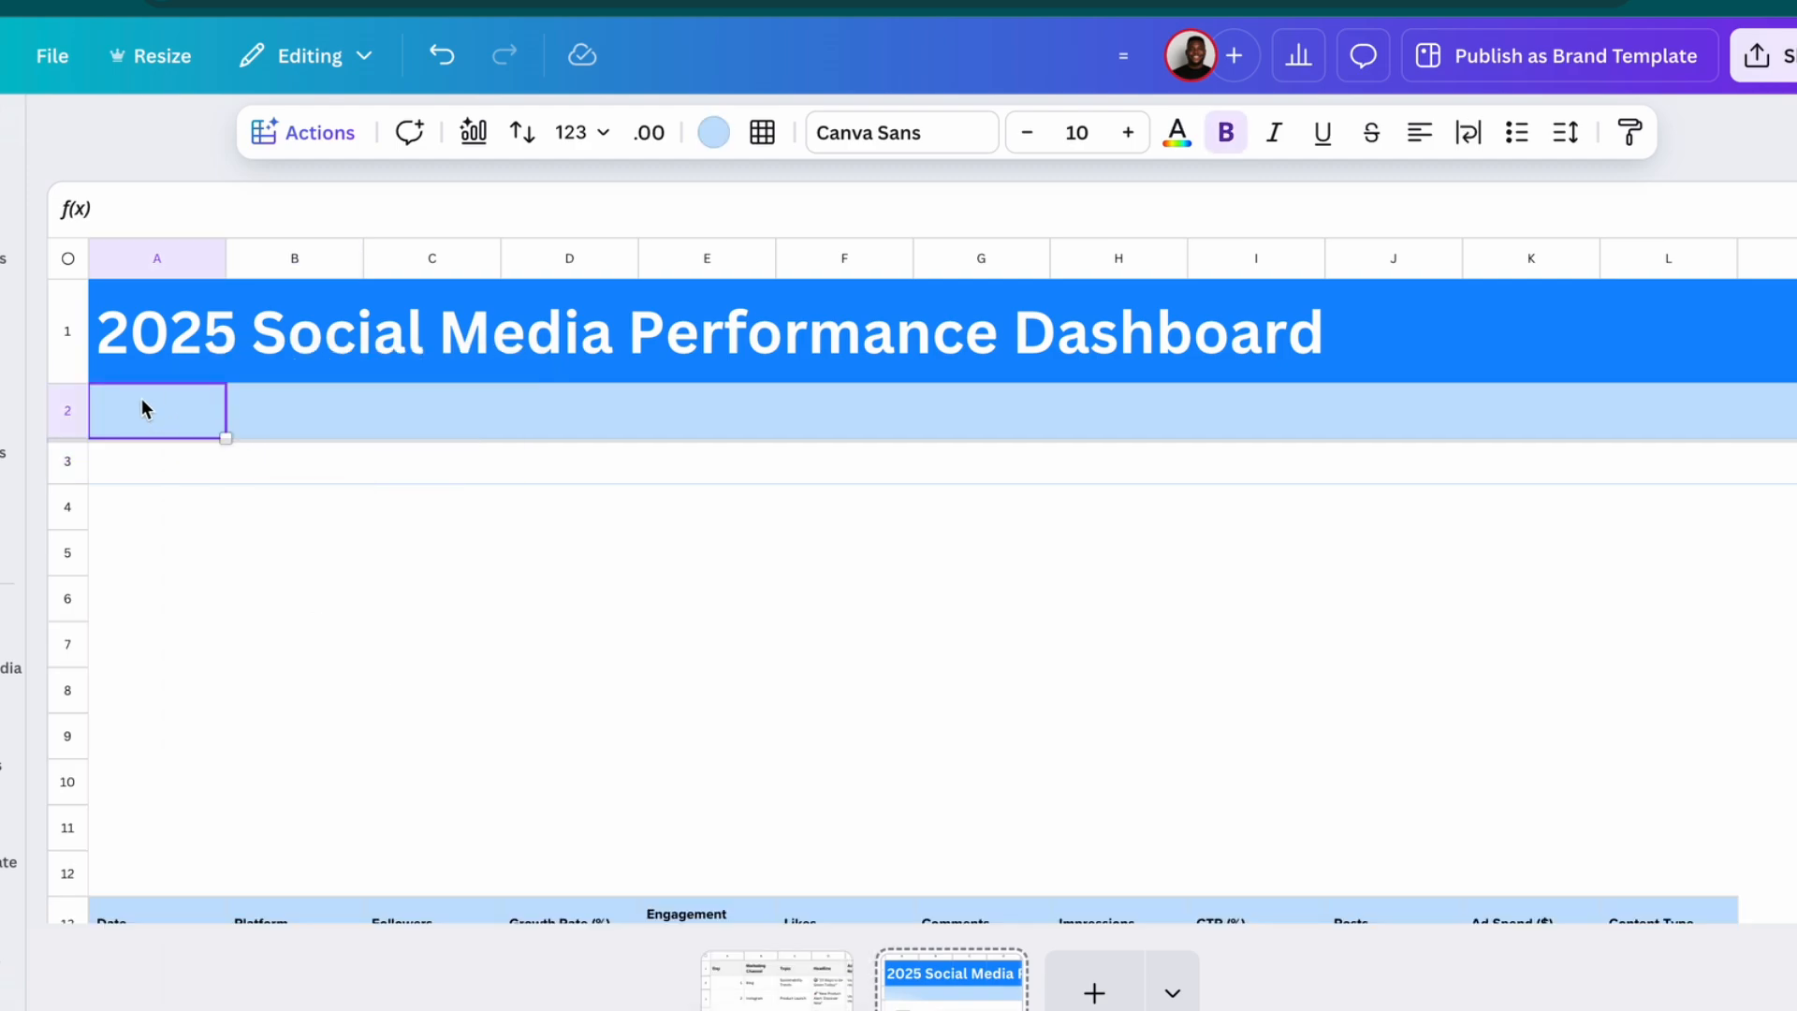
{"action": "type", "text": "For Monitoring the Company’s Social Media Performance"}
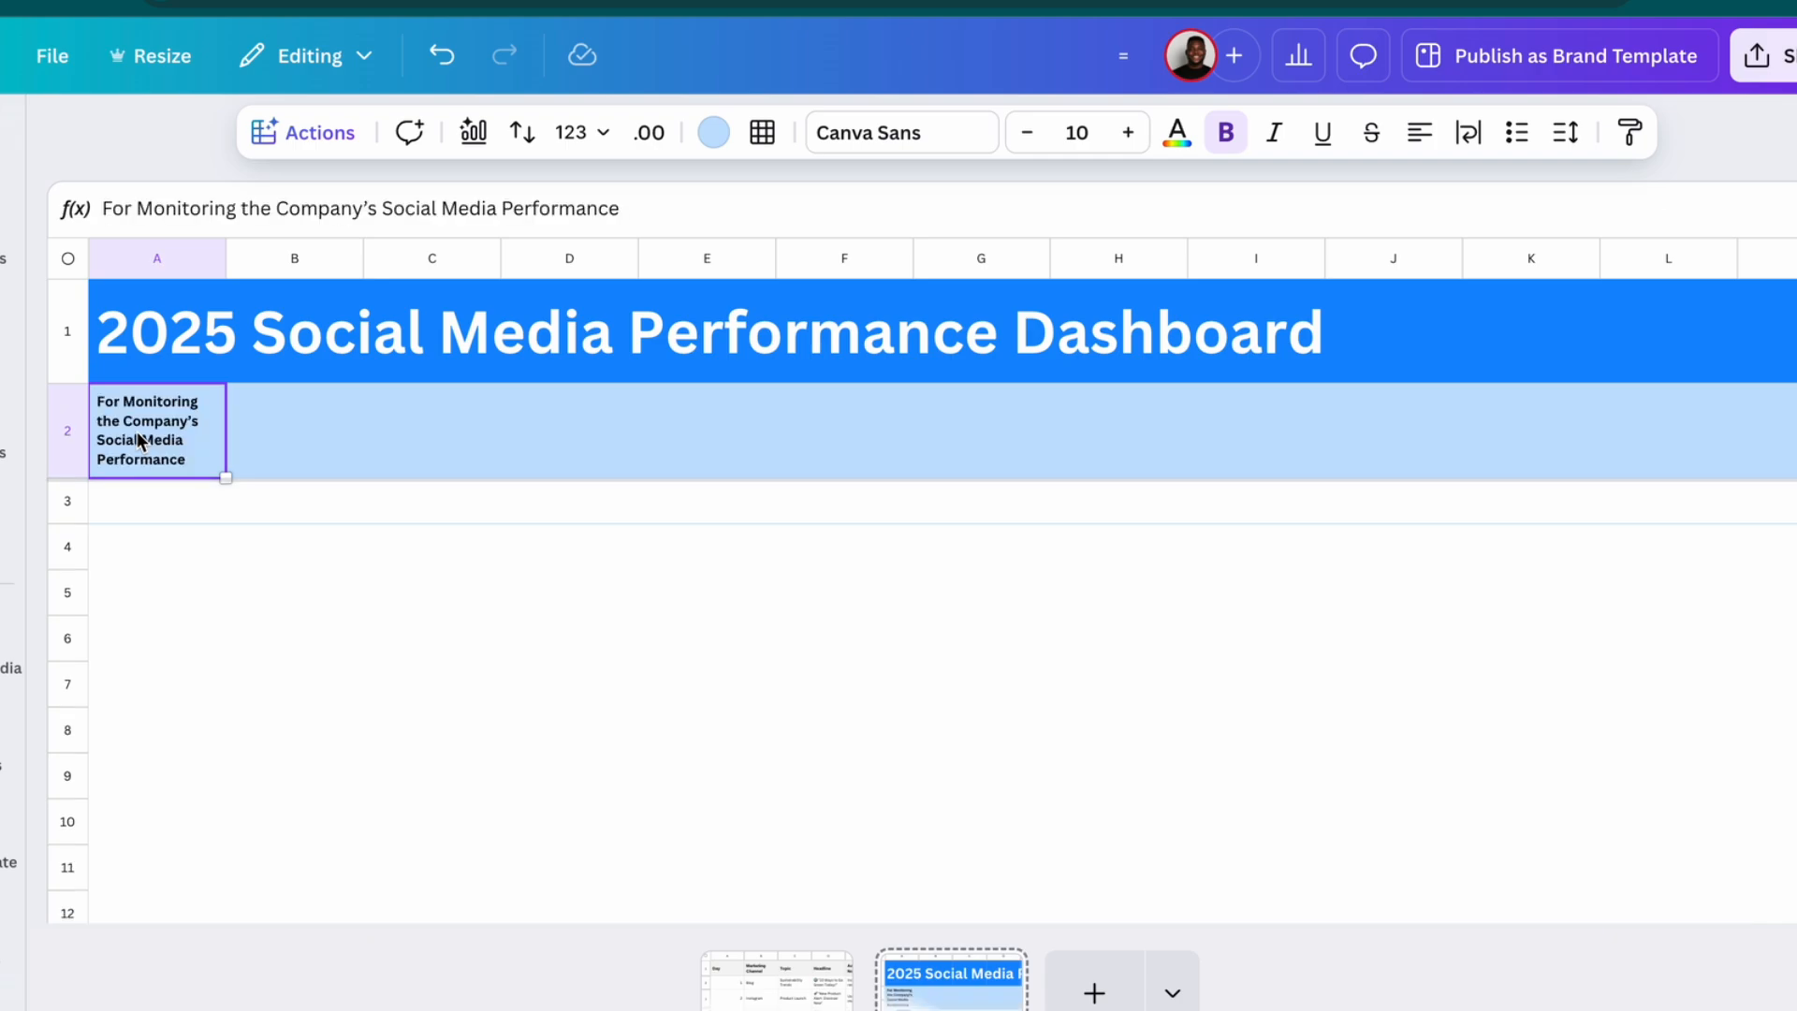
{"action": "left_click", "coordinate": [1467, 136]}
{"action": "left_click", "coordinate": [1467, 136]}
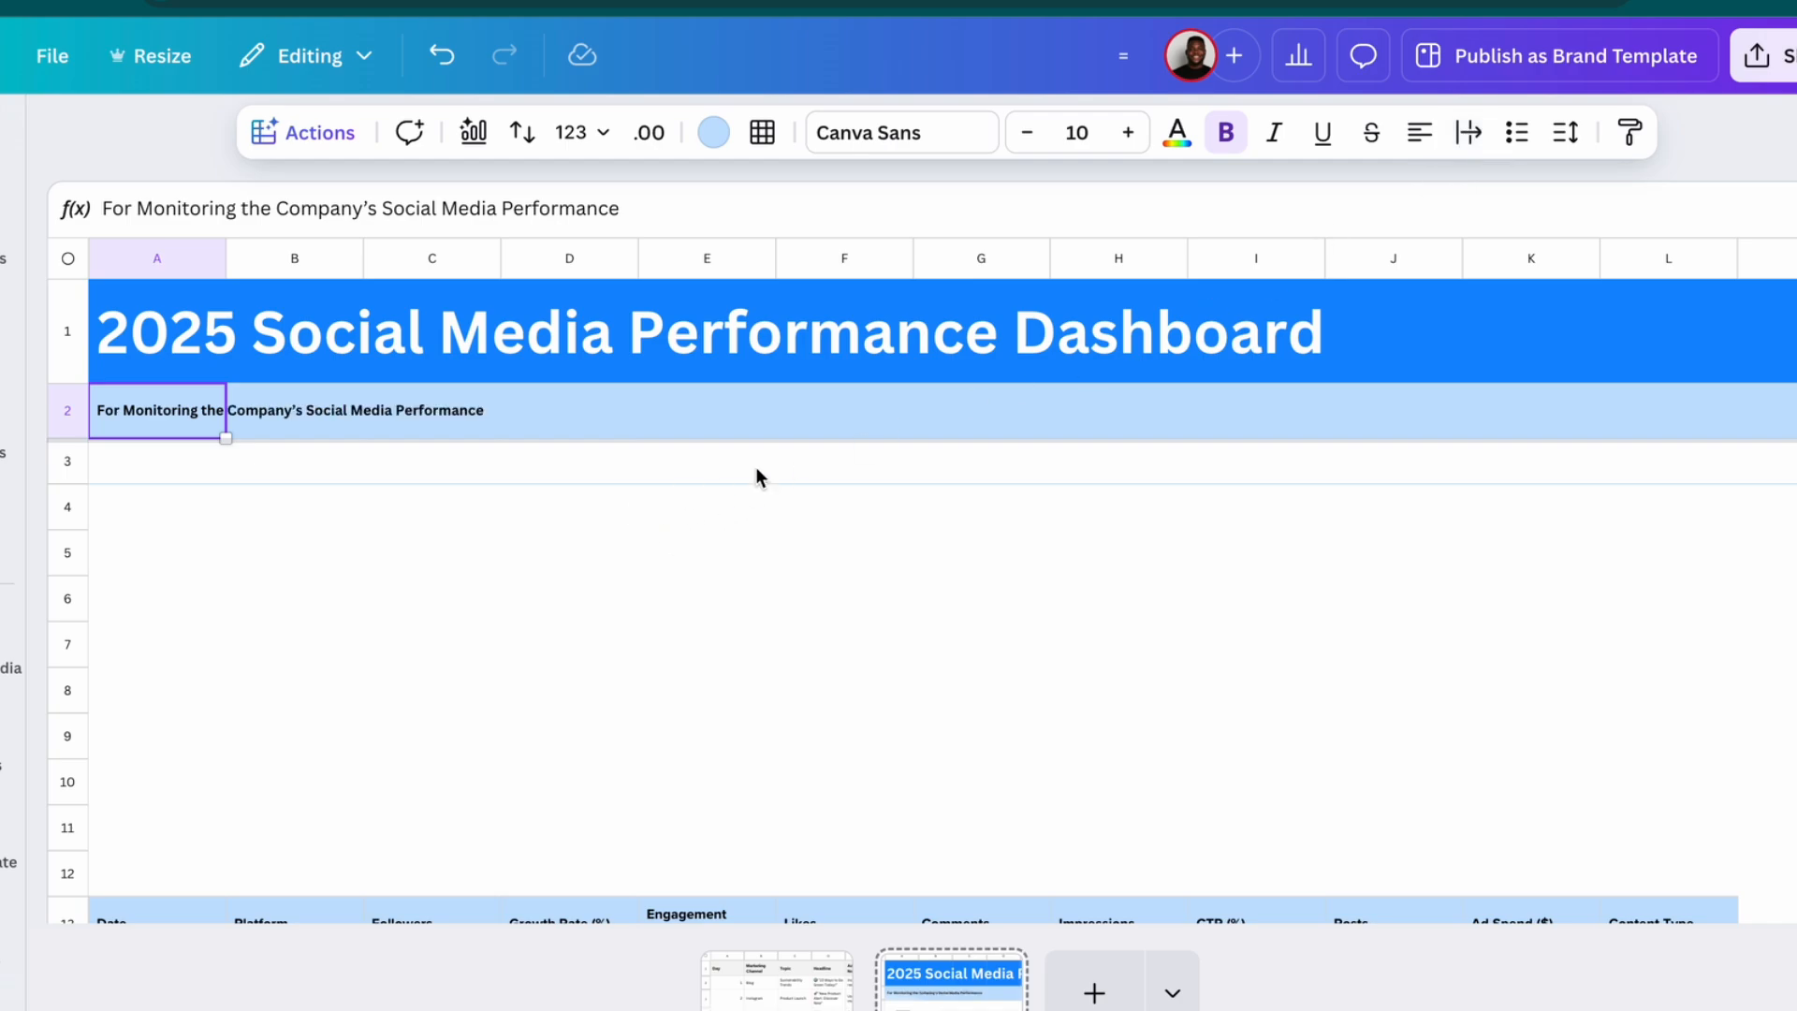
Increase the font size of the A2 subtitle to 14
{"action": "left_click", "coordinate": [1127, 133]}
{"action": "left_click", "coordinate": [1127, 133]}
{"action": "left_click", "coordinate": [1127, 133]}
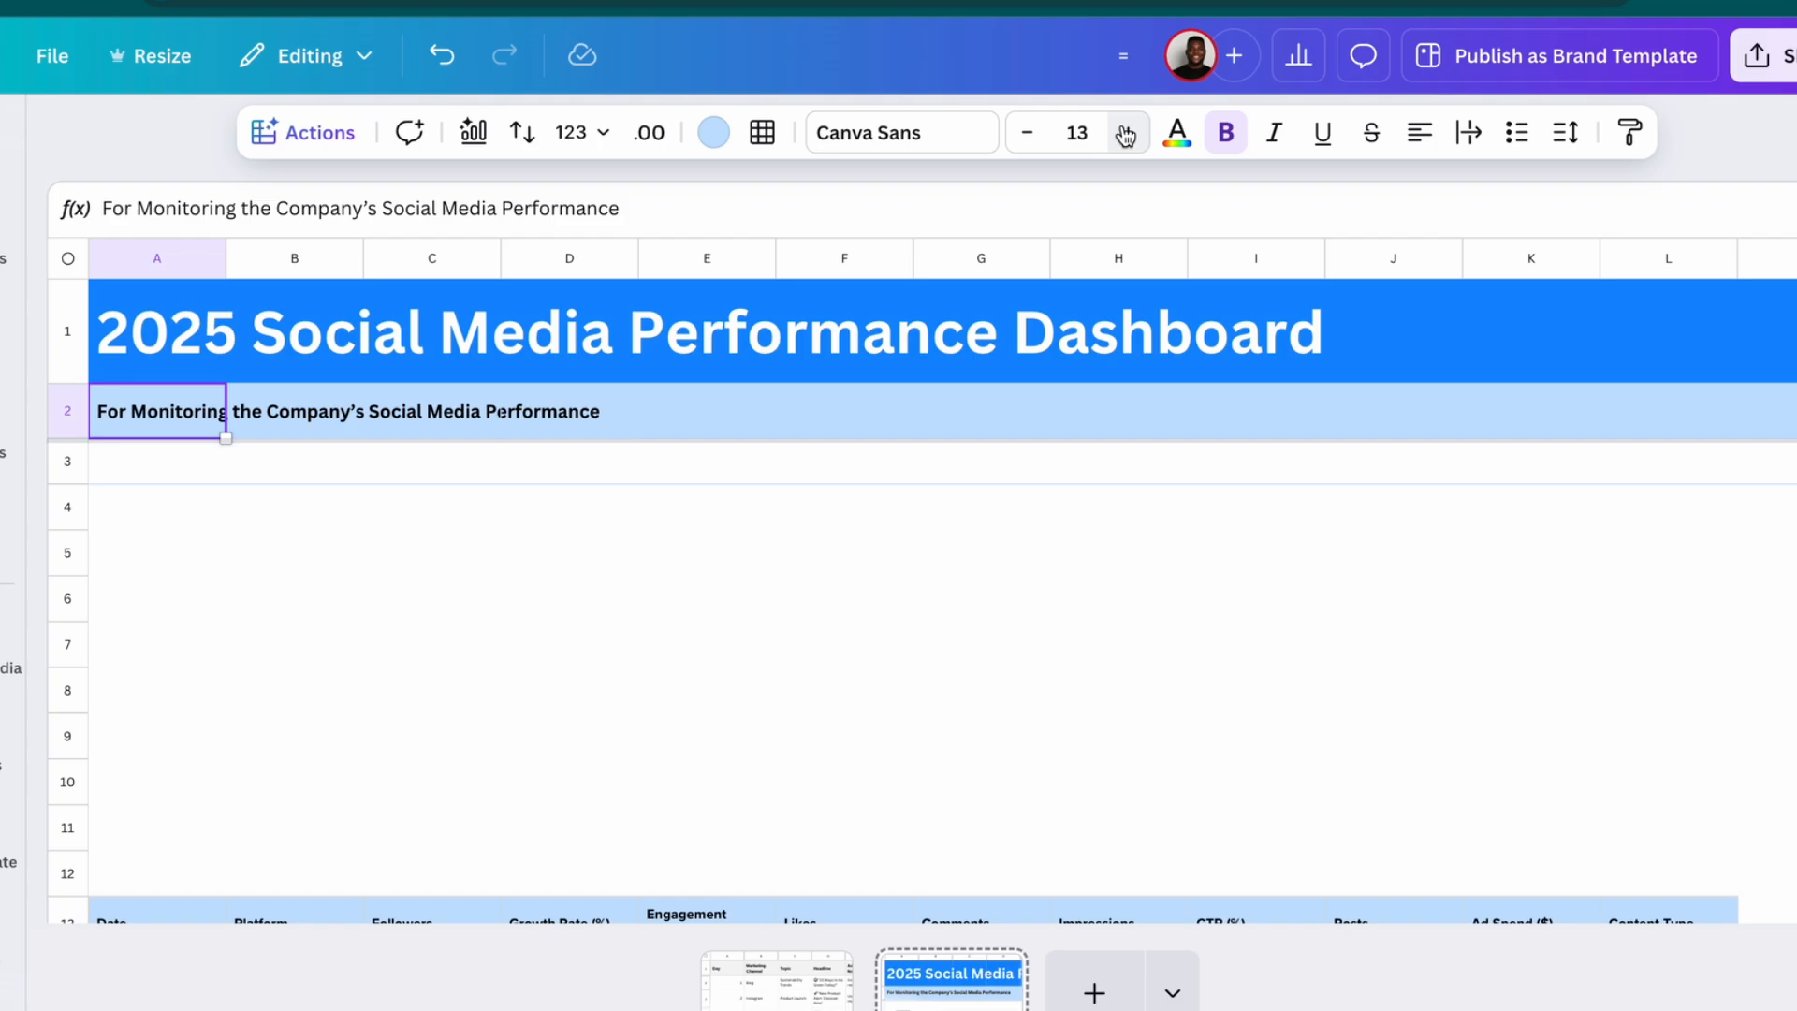
{"action": "left_click", "coordinate": [1126, 137]}
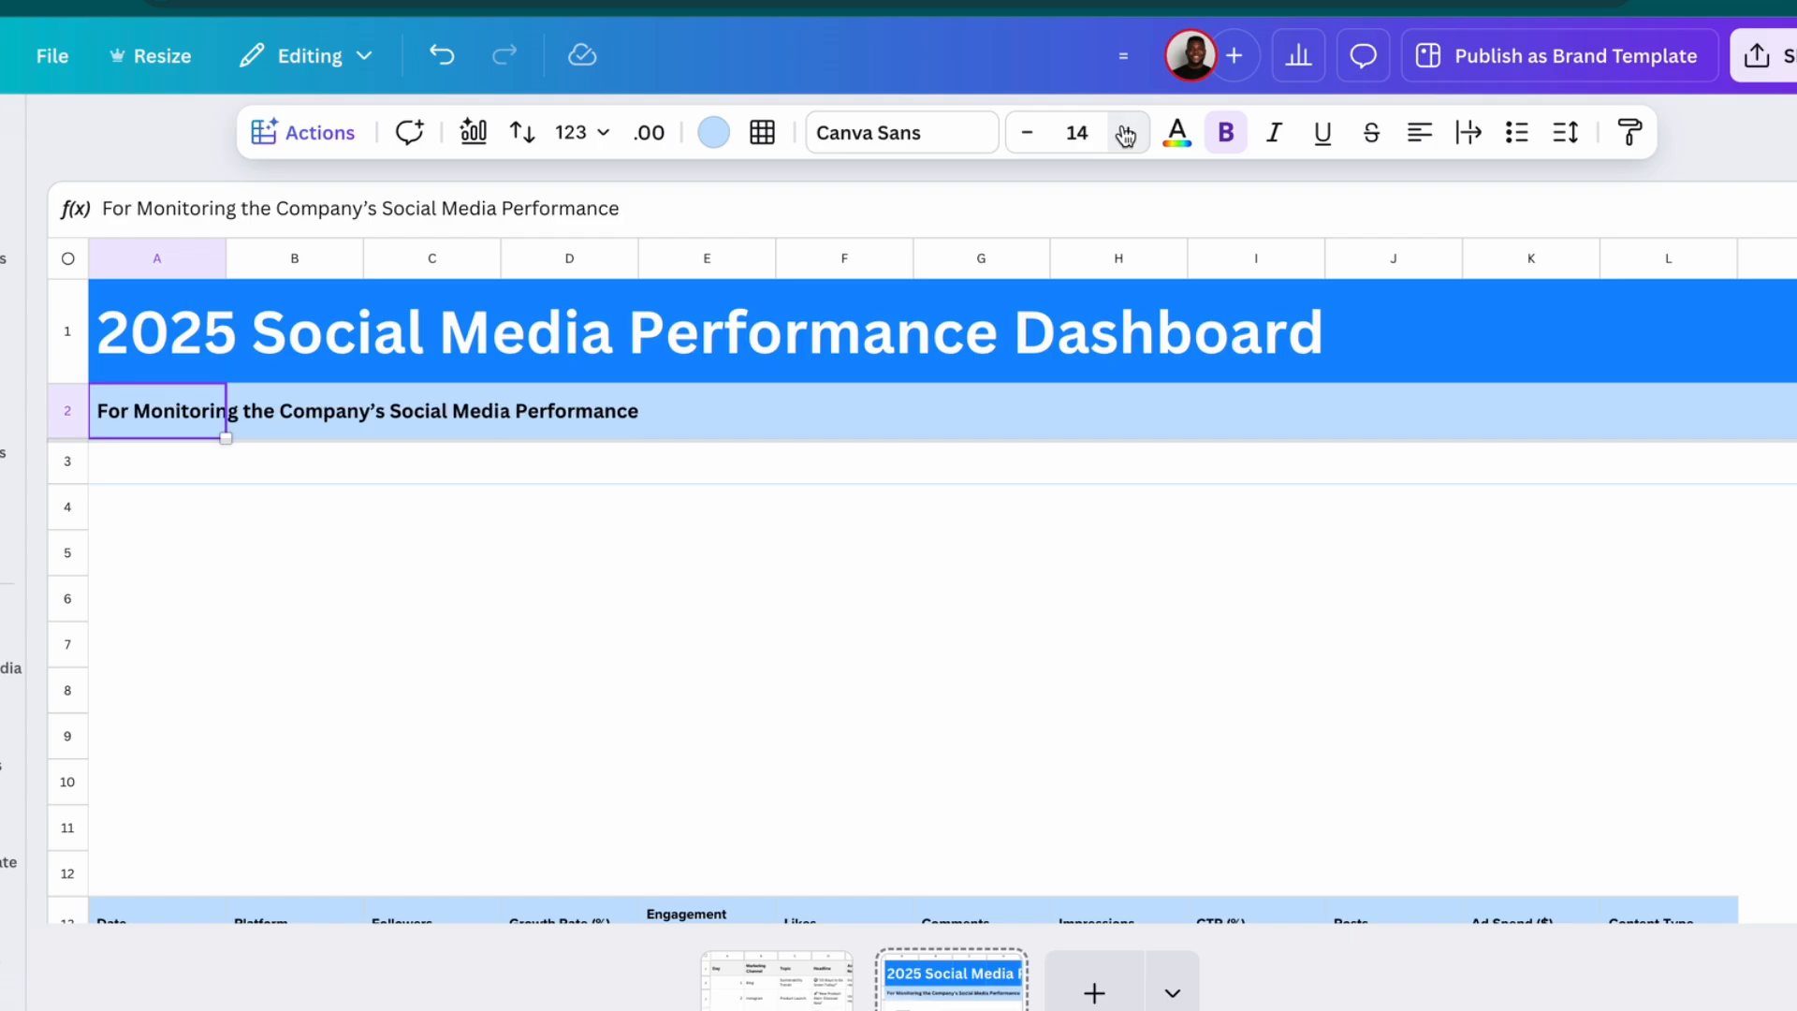
Color the A2 subtitle with the first dark blue of the Brand Kit palette and close the color options
{"action": "left_click", "coordinate": [1178, 133]}
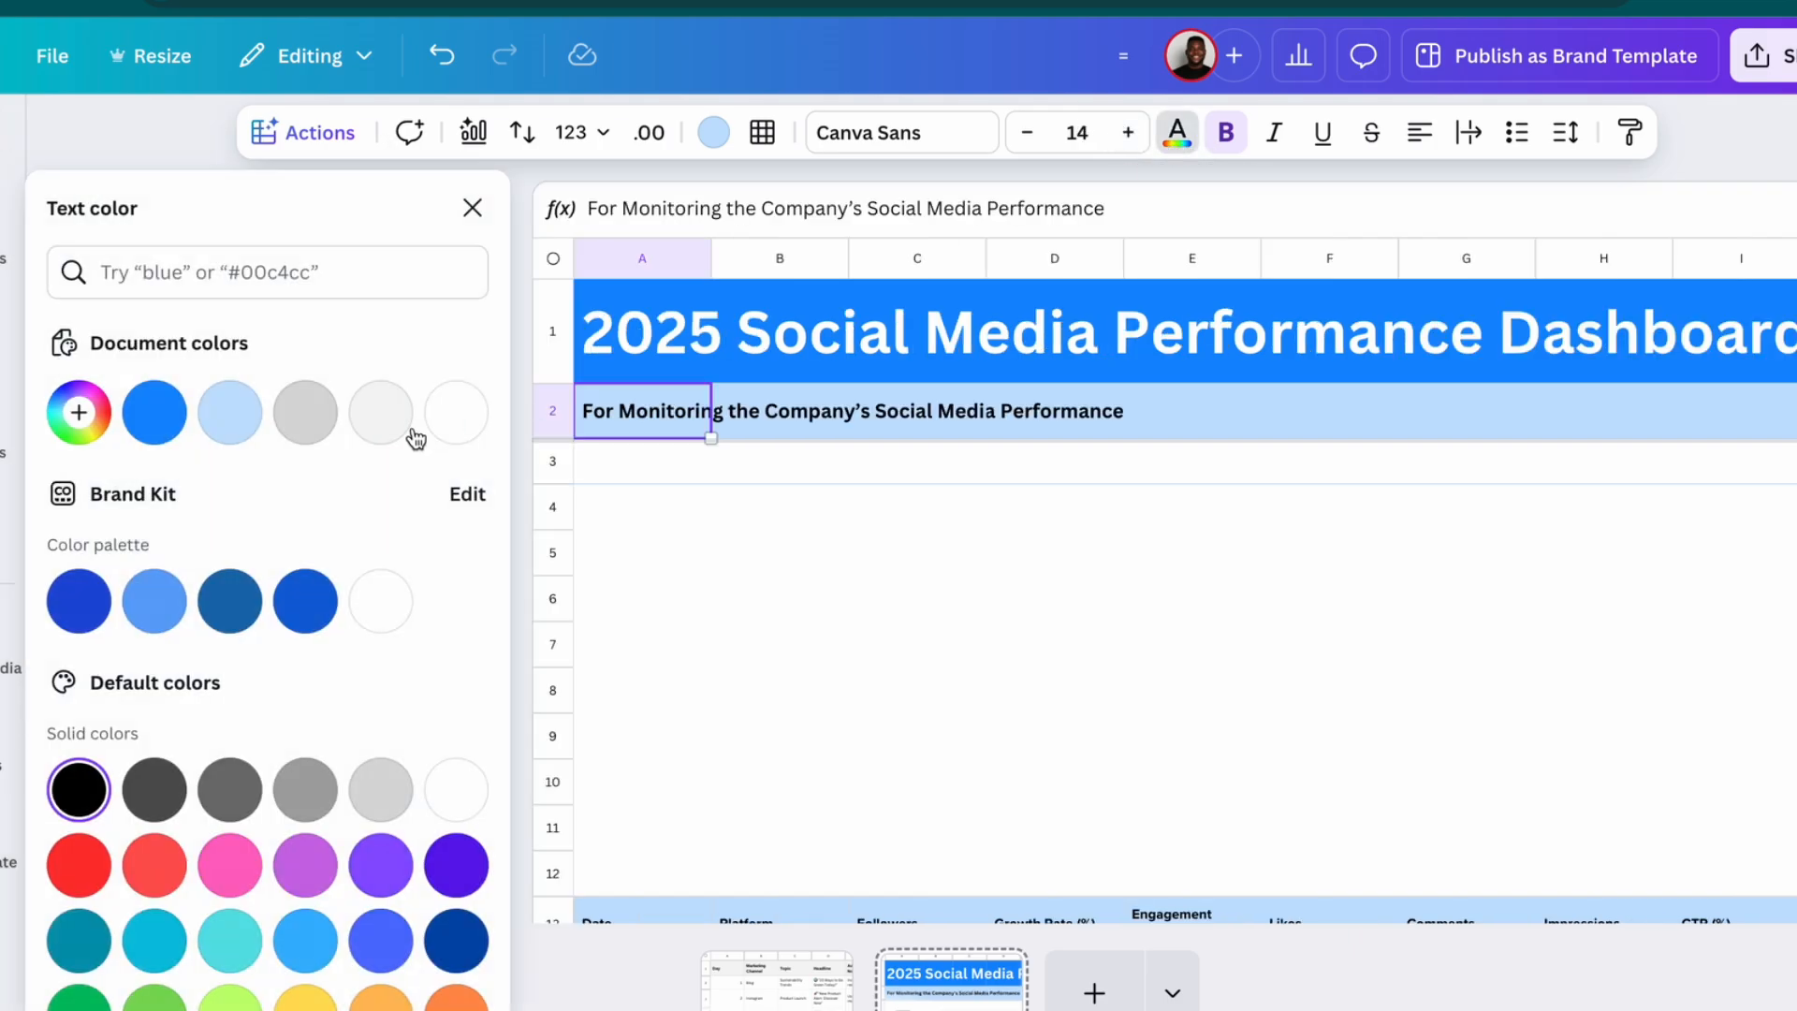
{"action": "left_click", "coordinate": [456, 878]}
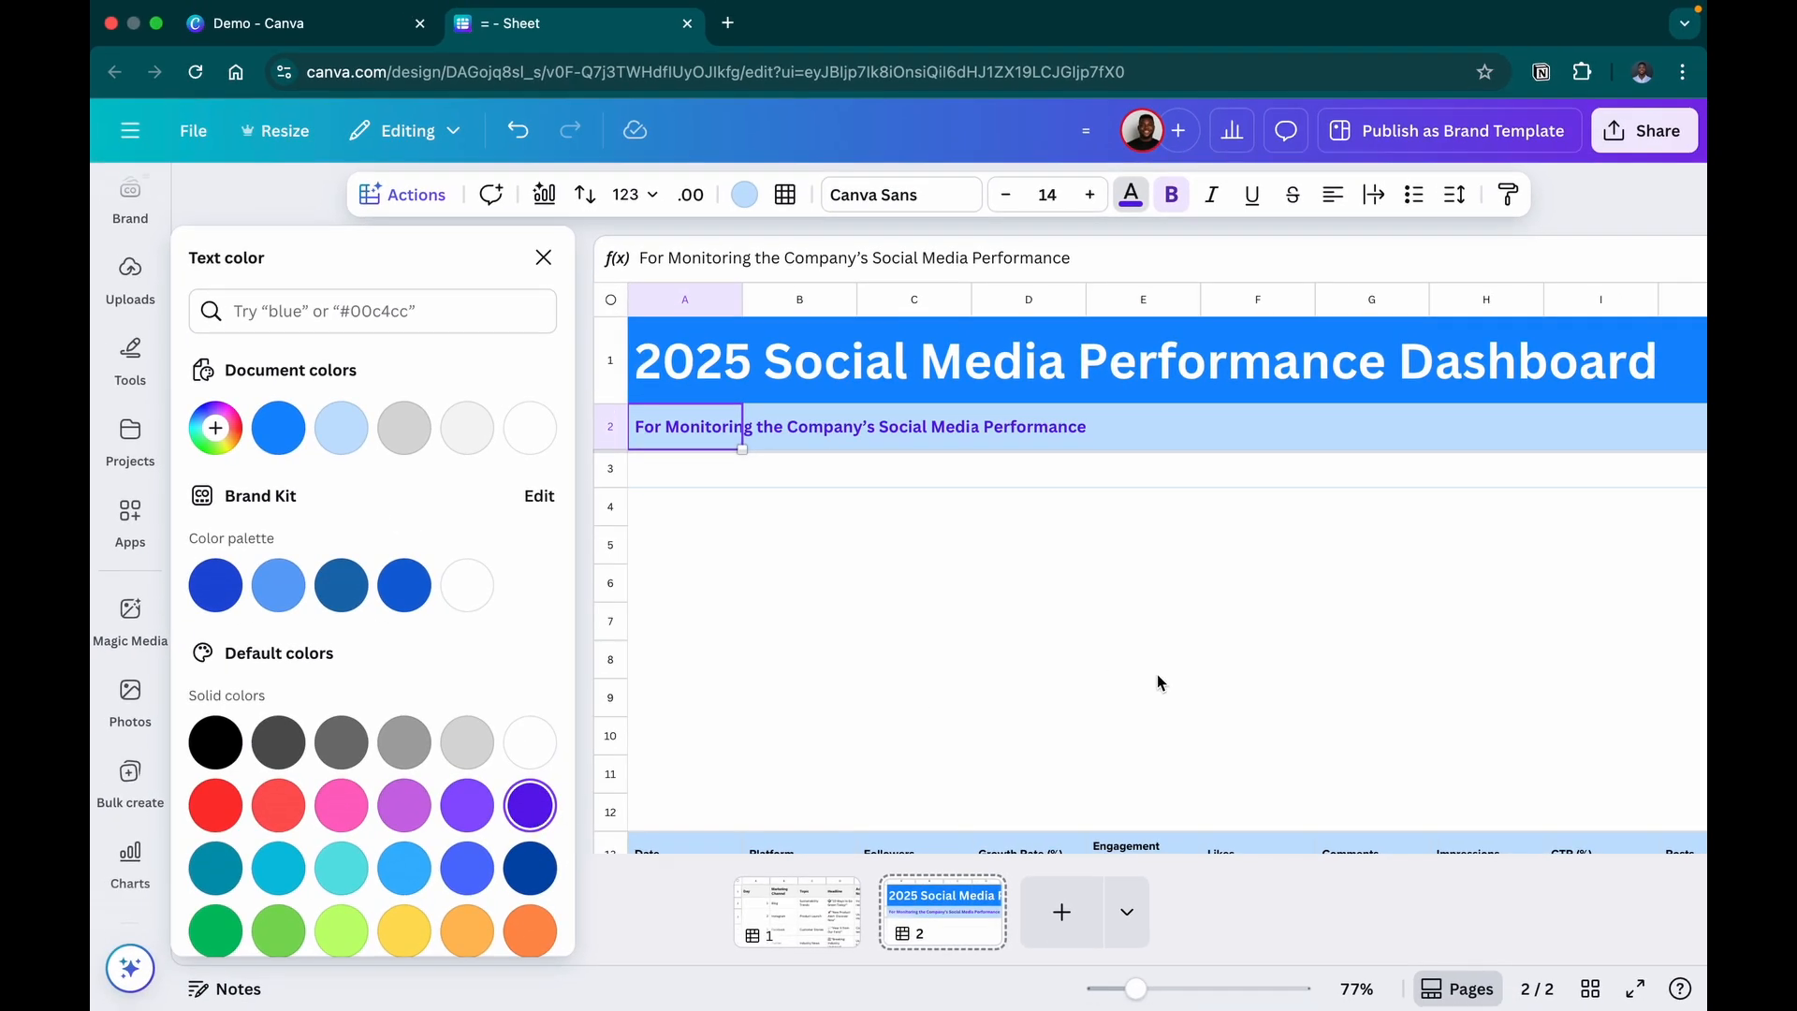
{"action": "left_click", "coordinate": [223, 584]}
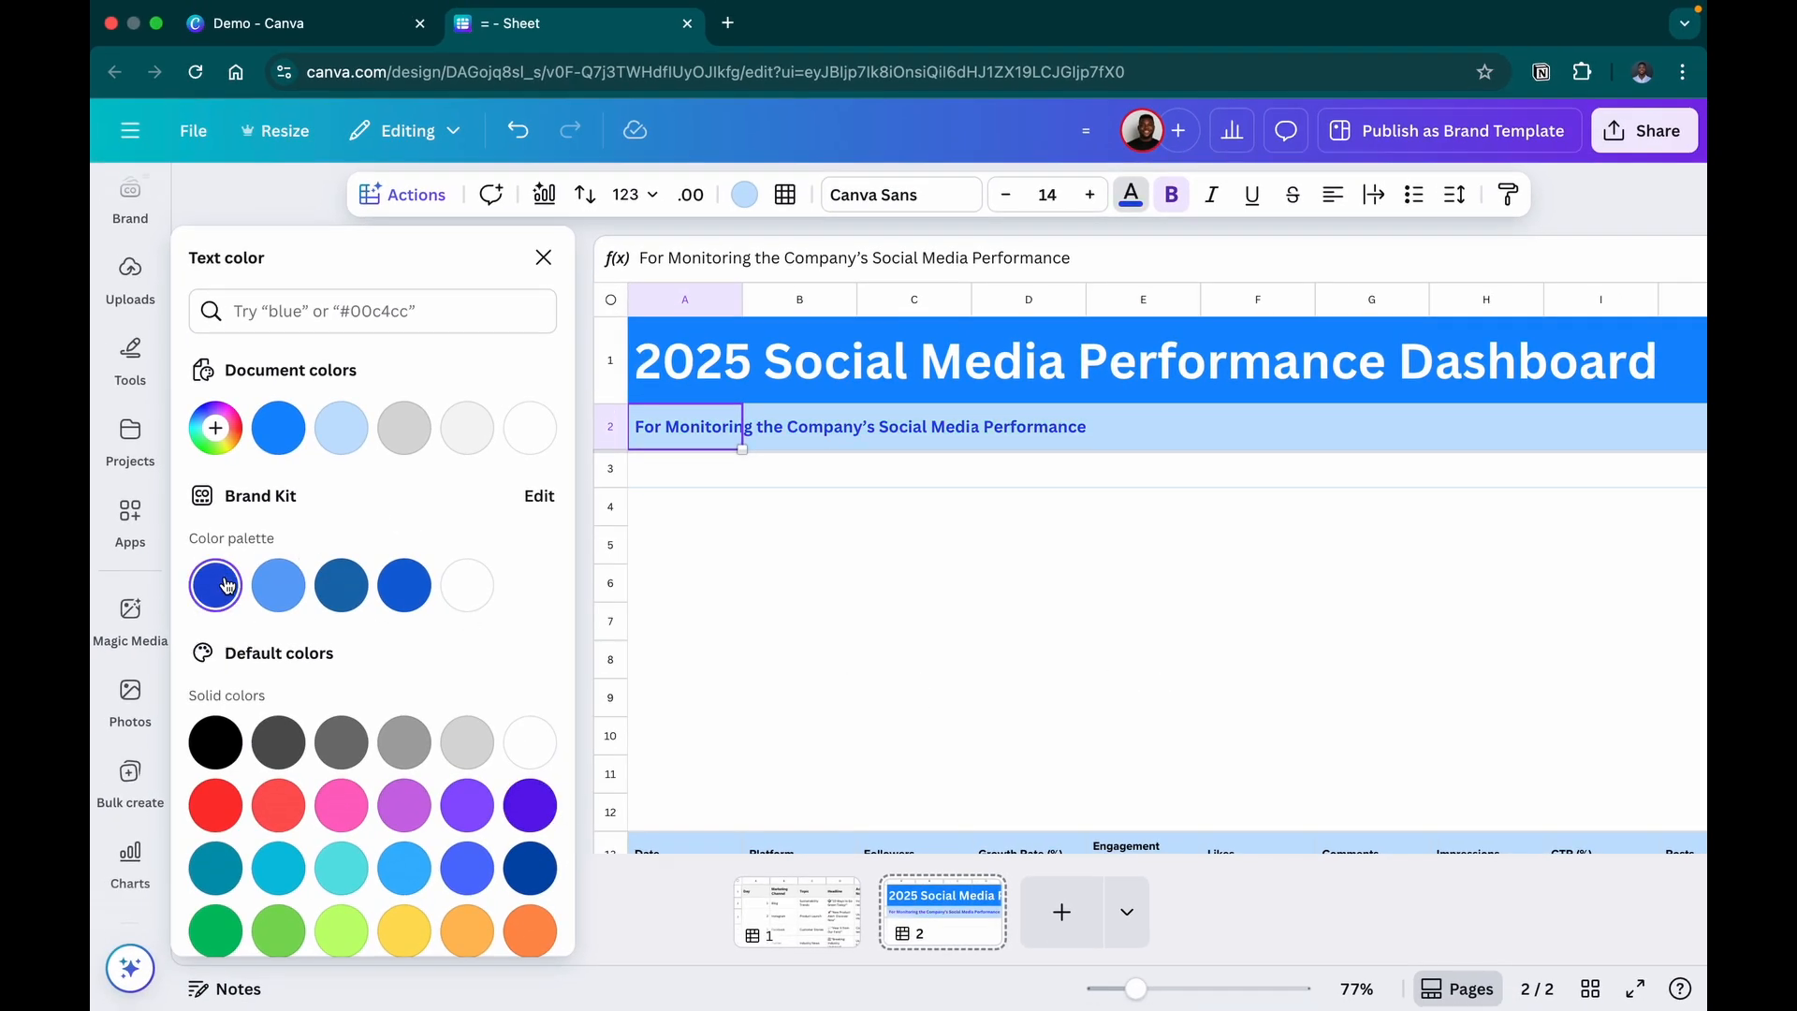
{"action": "left_click", "coordinate": [984, 510]}
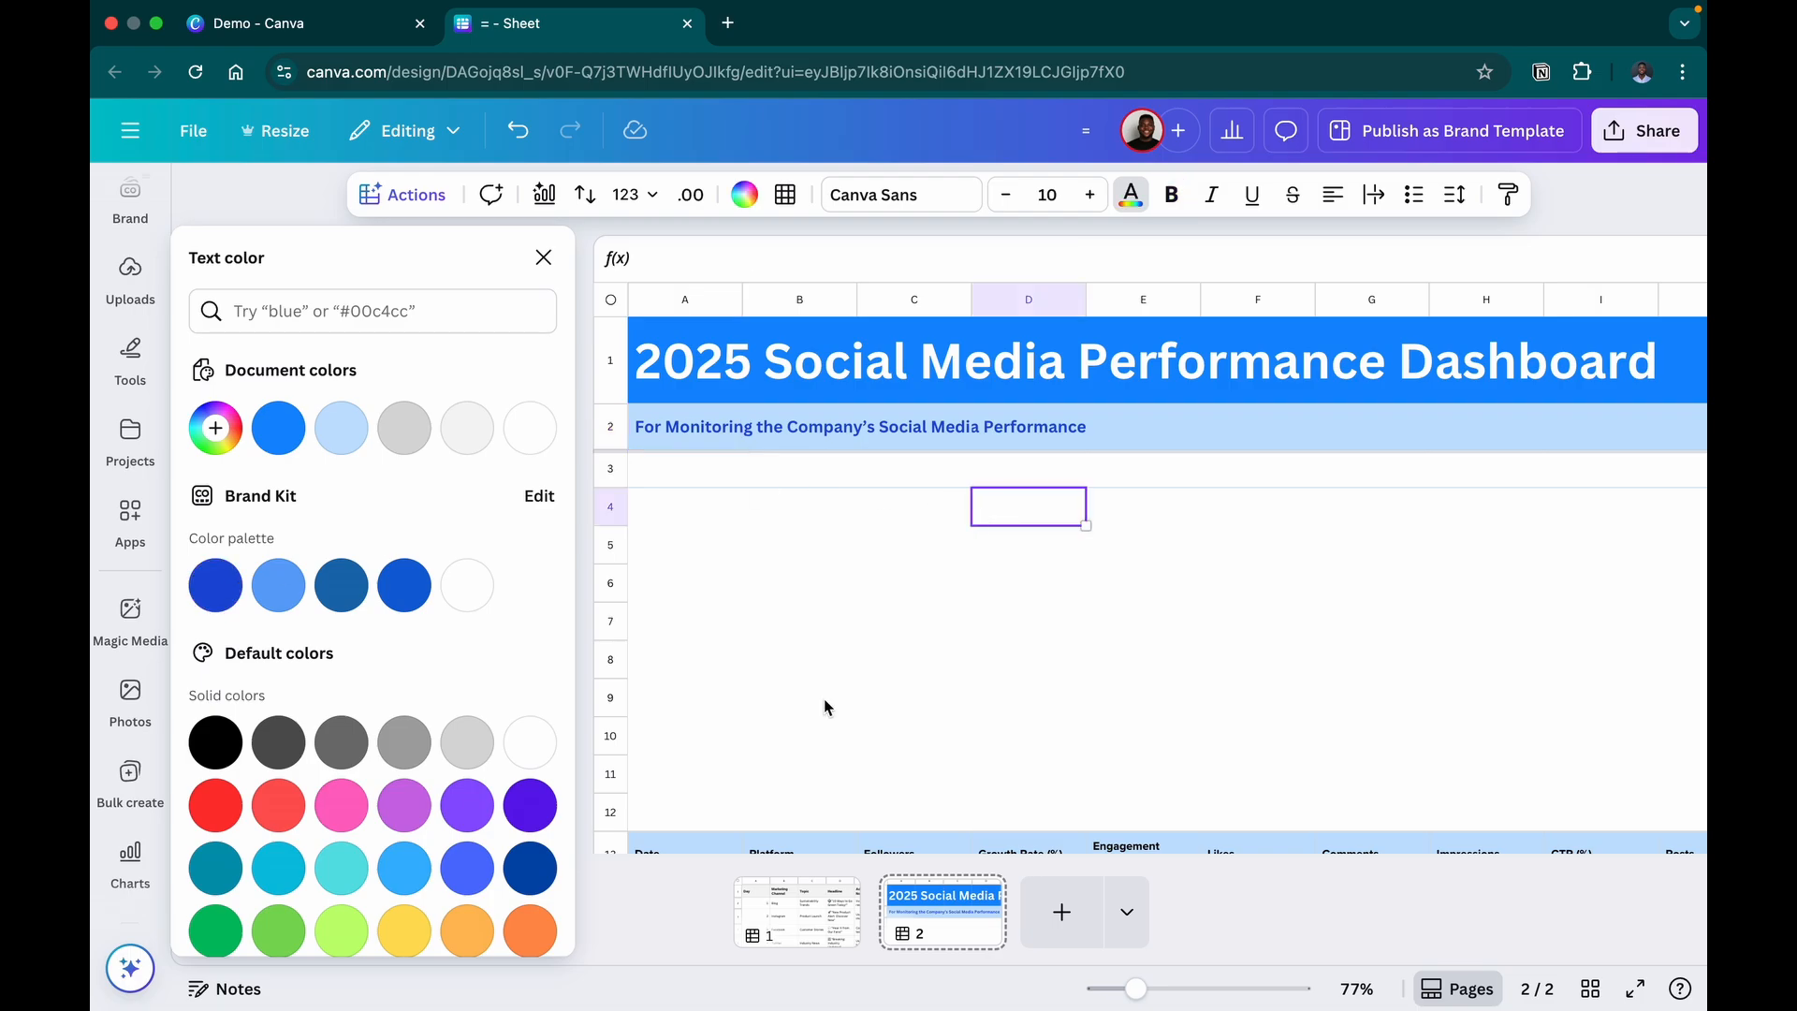
{"action": "left_click", "coordinate": [544, 257]}
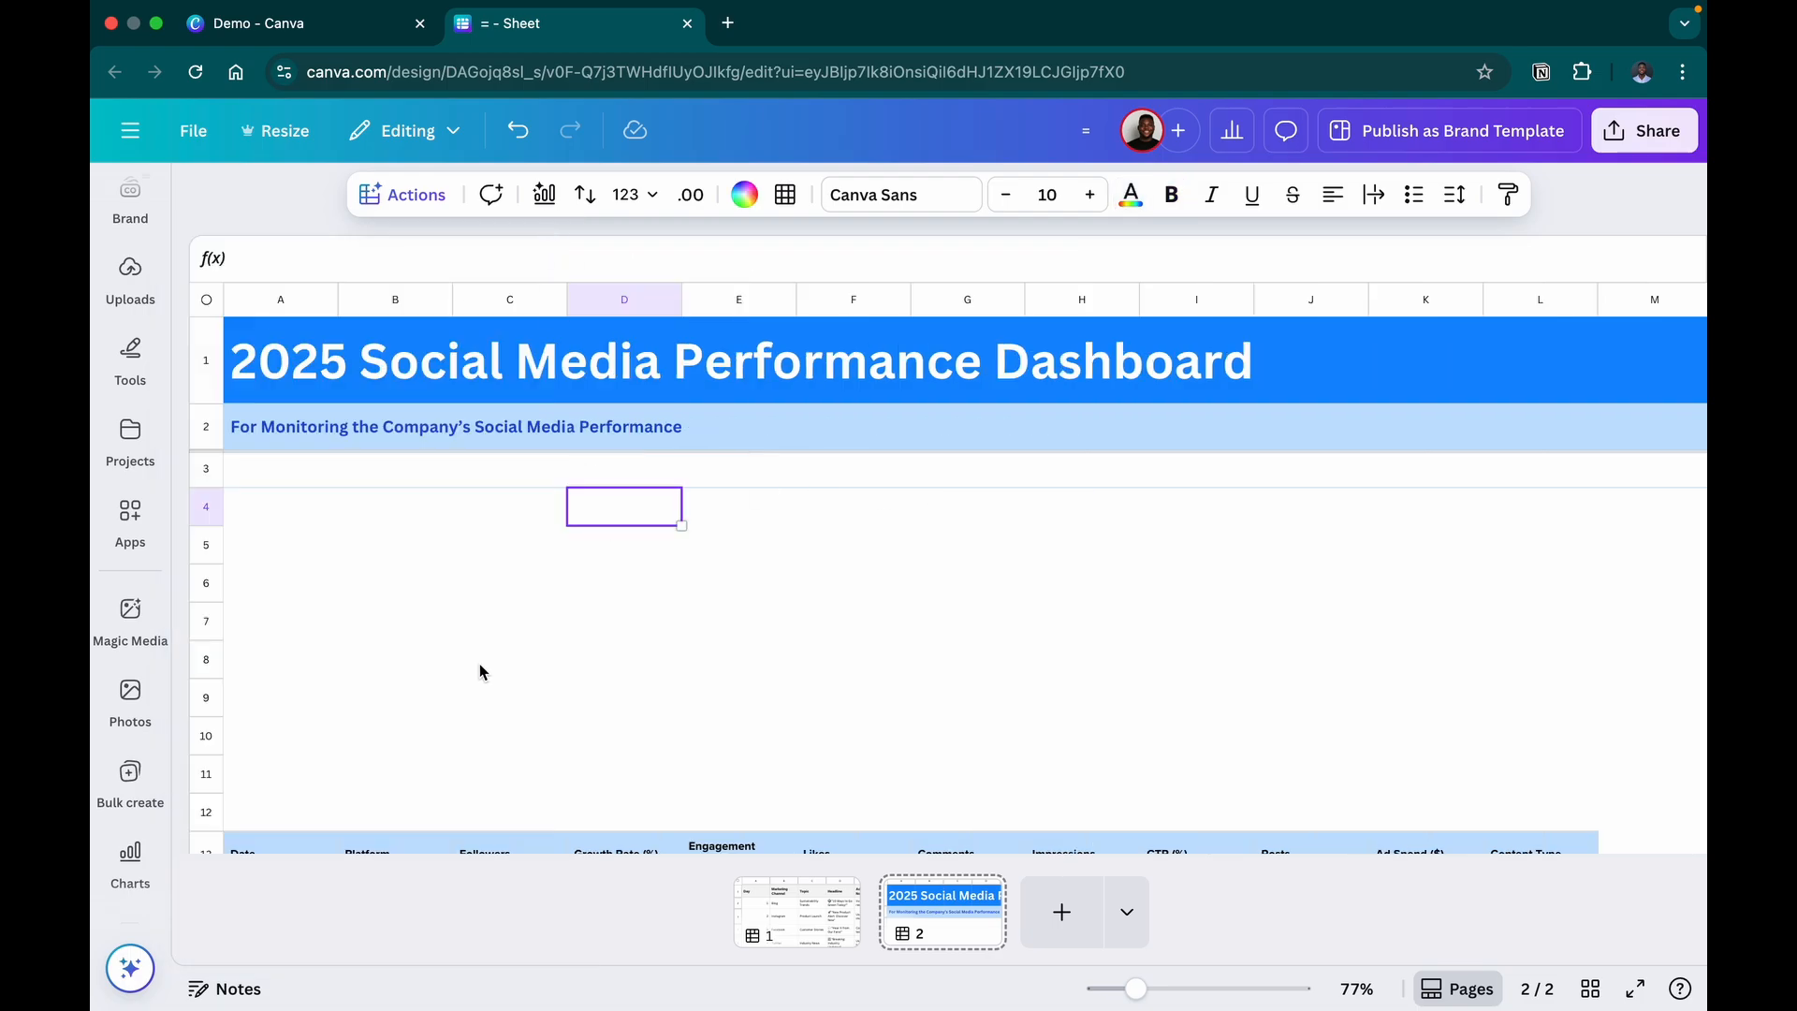
Insert a line Magic Chart from the data table A13:L33 and fit it into the empty rows 4 to 11, starting at column A
{"action": "scroll", "coordinate": [480, 672], "scroll_direction": "down", "scroll_amount": 5}
{"action": "left_click", "coordinate": [243, 550]}
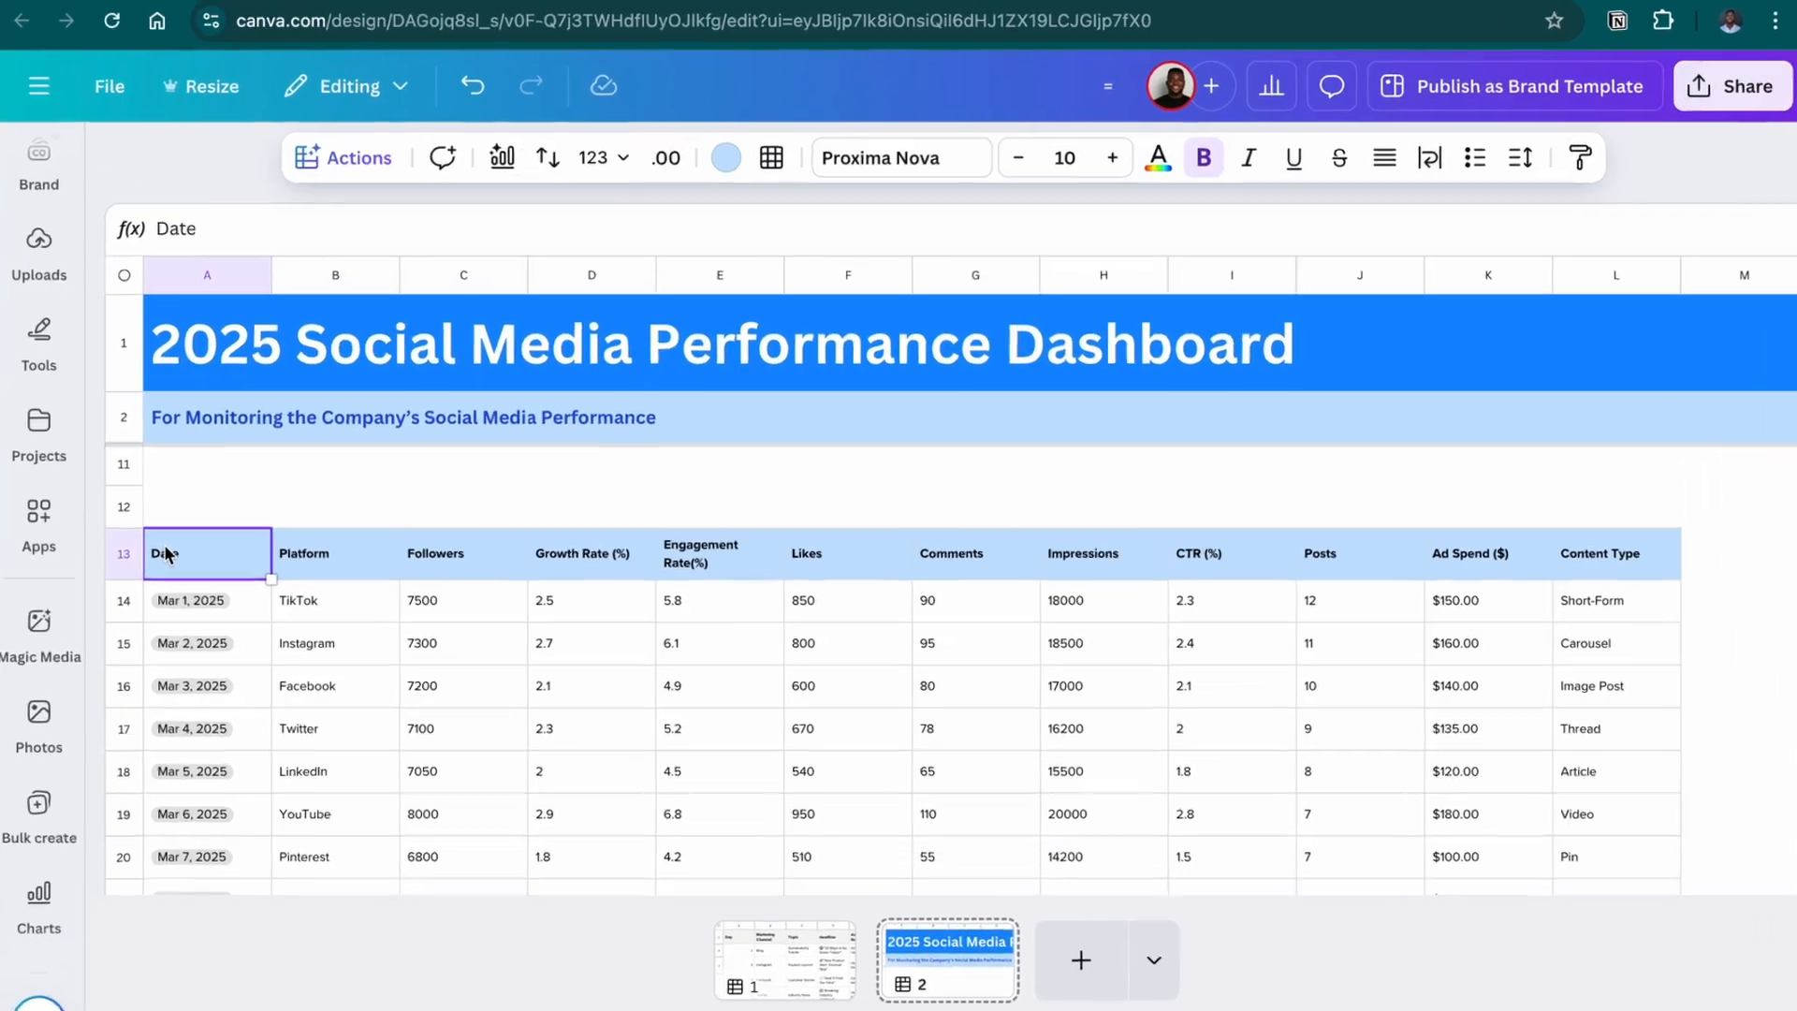
{"action": "scroll", "coordinate": [242, 540], "scroll_direction": "down", "scroll_amount": 5}
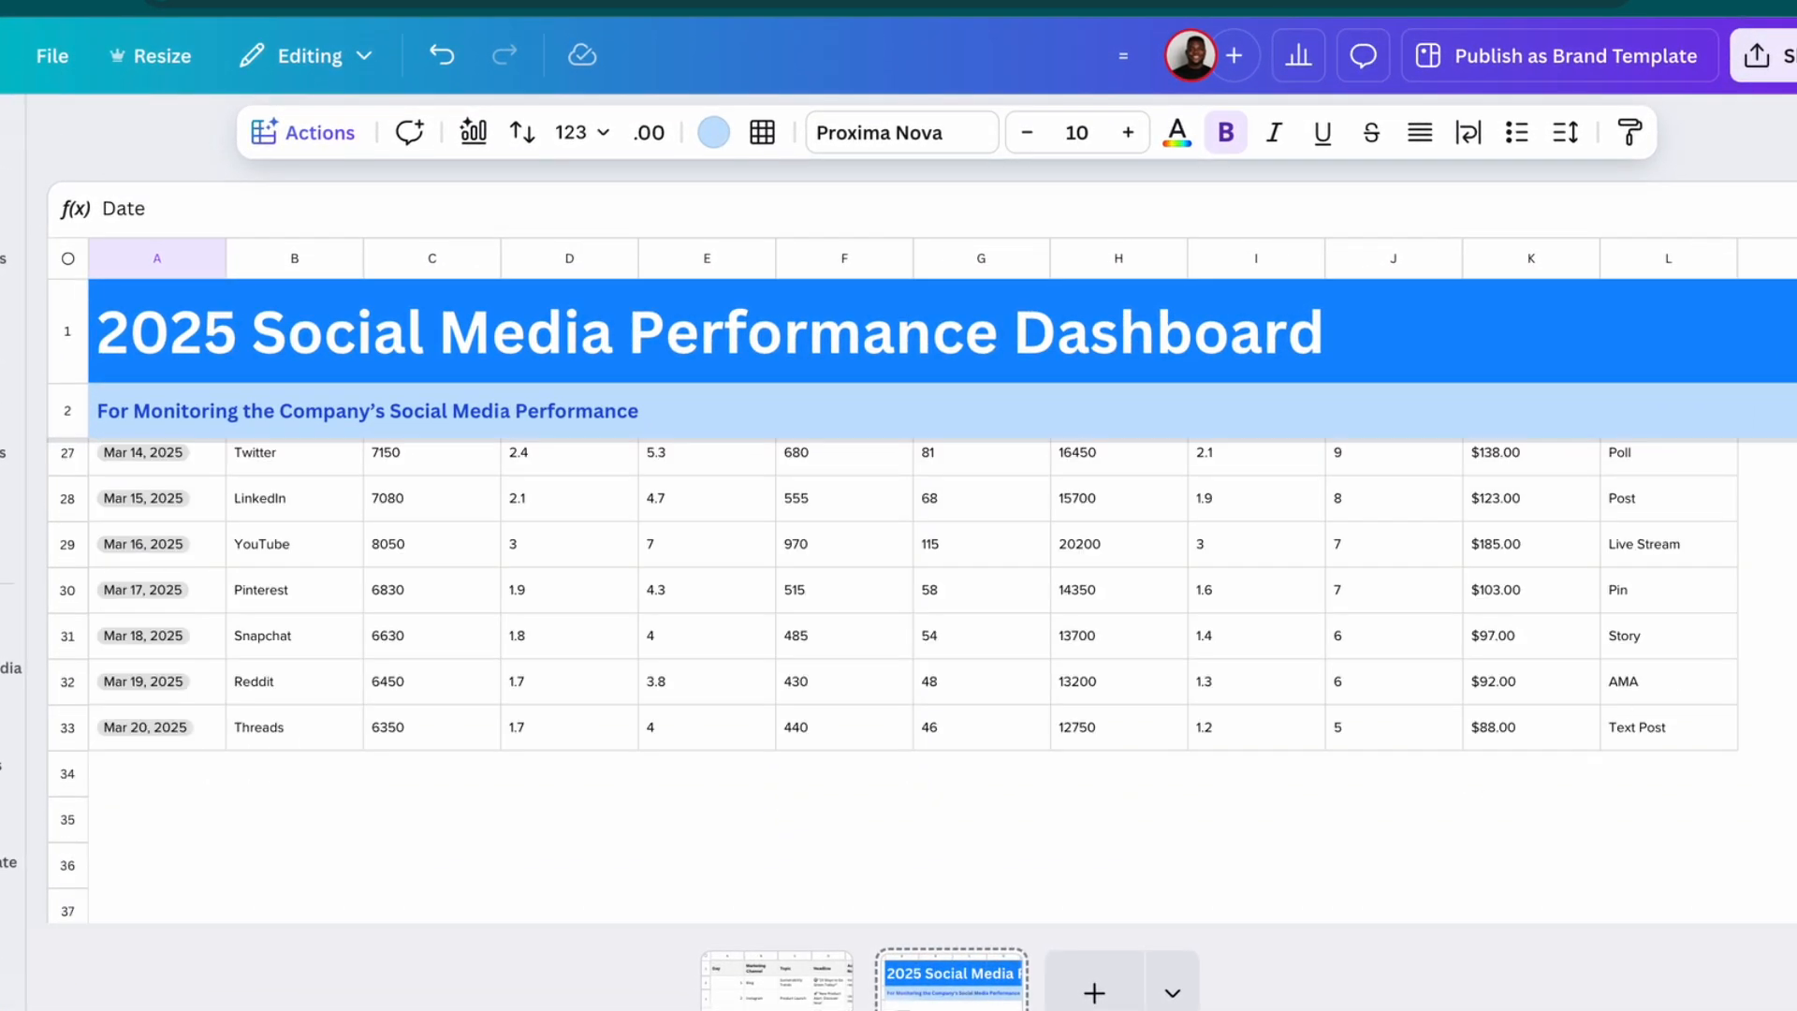
{"action": "key", "text": "ctrl+a"}
{"action": "scroll", "coordinate": [846, 690], "scroll_direction": "up", "scroll_amount": 8}
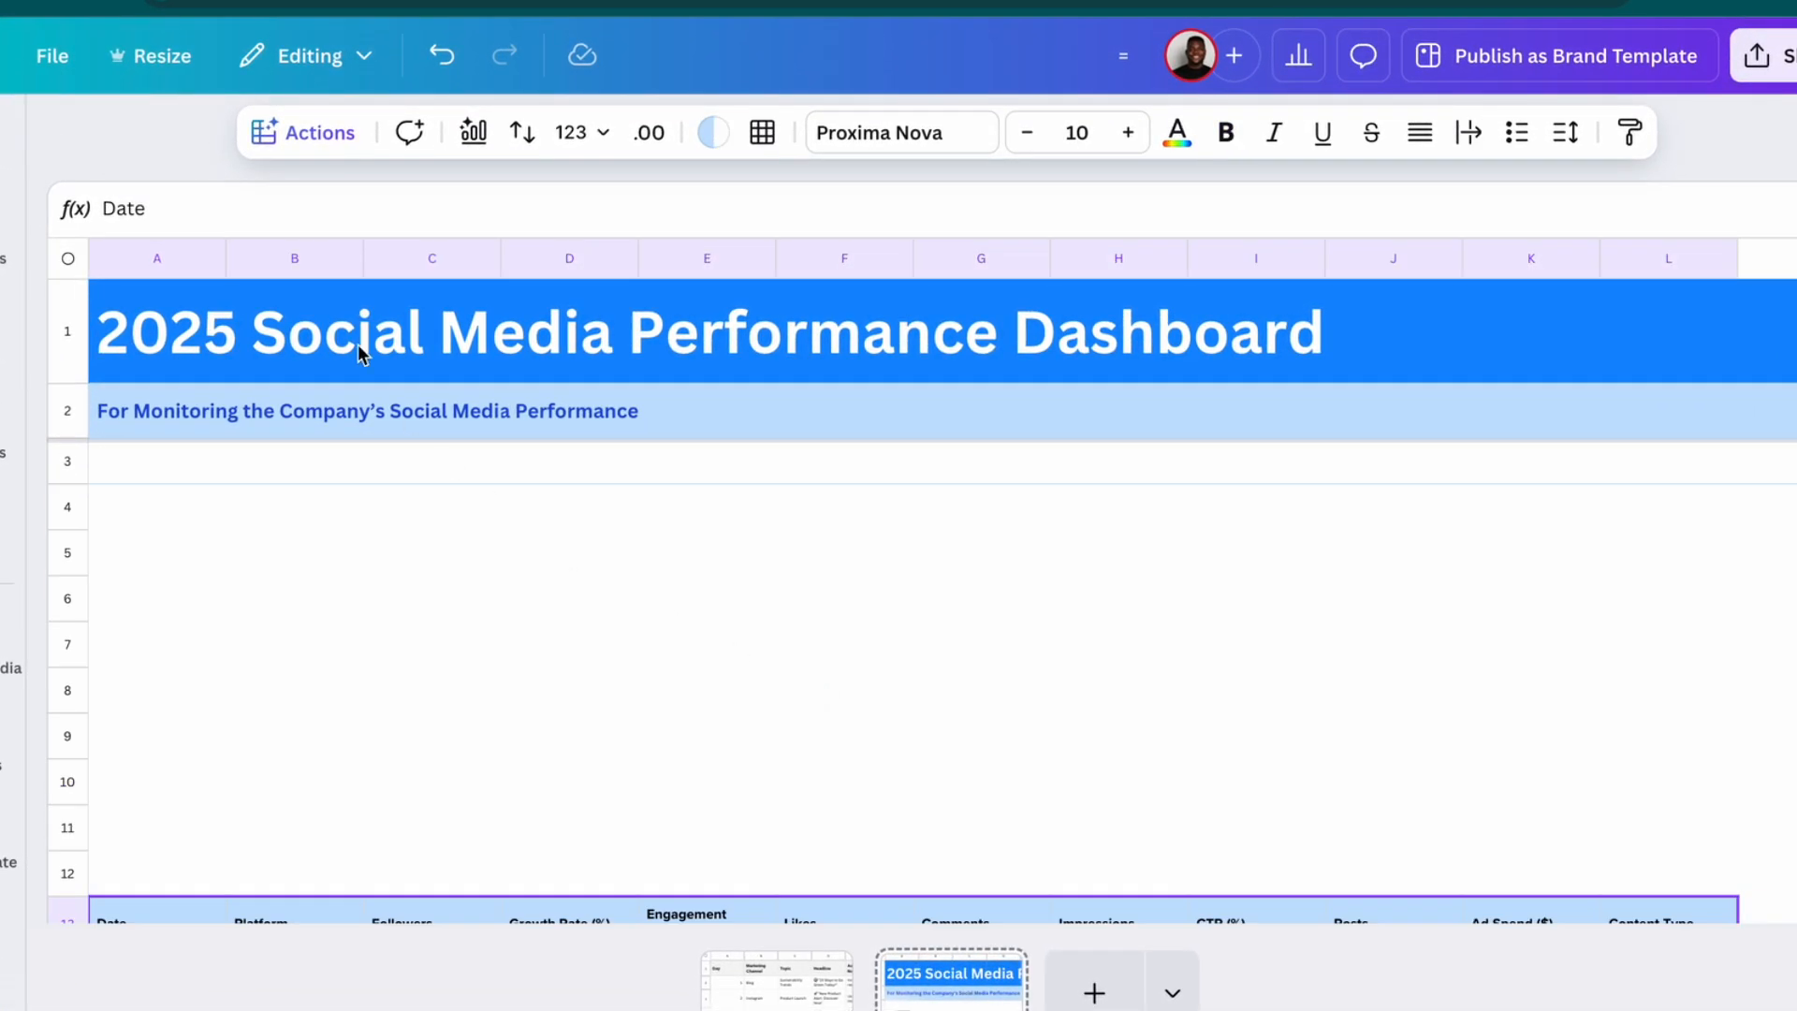
{"action": "left_click", "coordinate": [473, 133]}
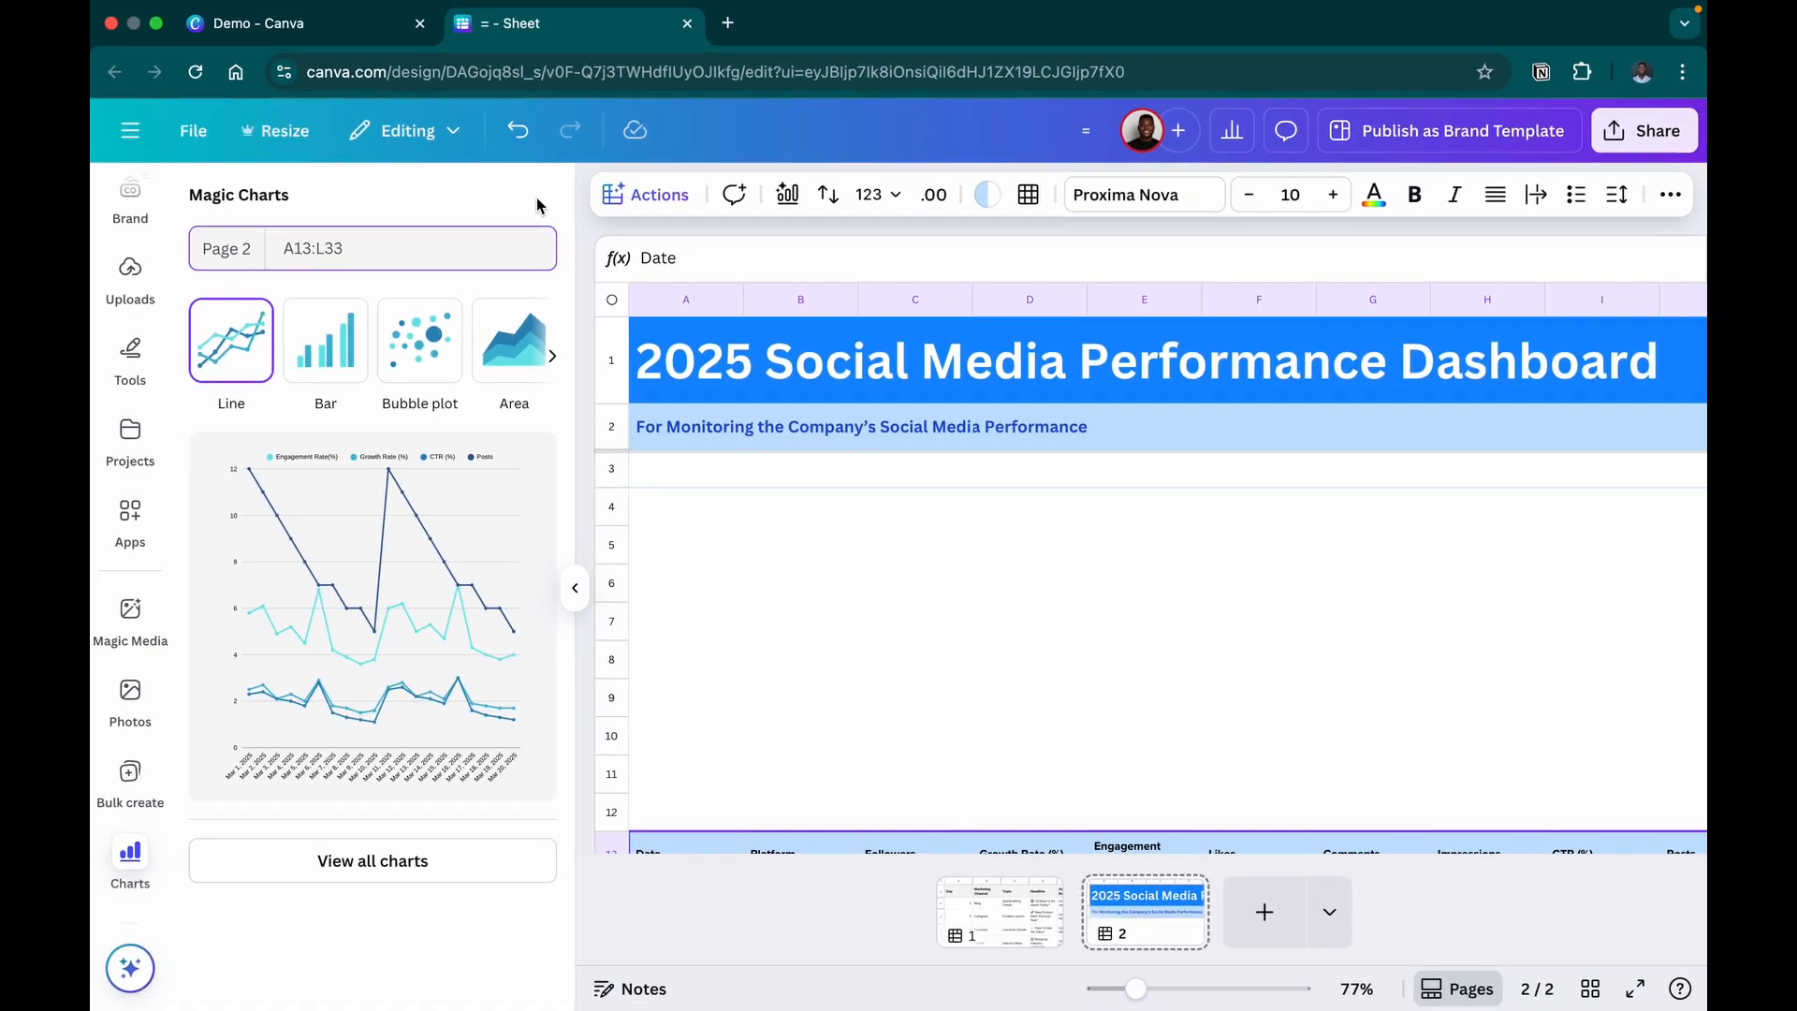
{"action": "left_click", "coordinate": [393, 559]}
{"action": "left_click_drag", "start_coordinate": [897, 409], "coordinate": [863, 475]}
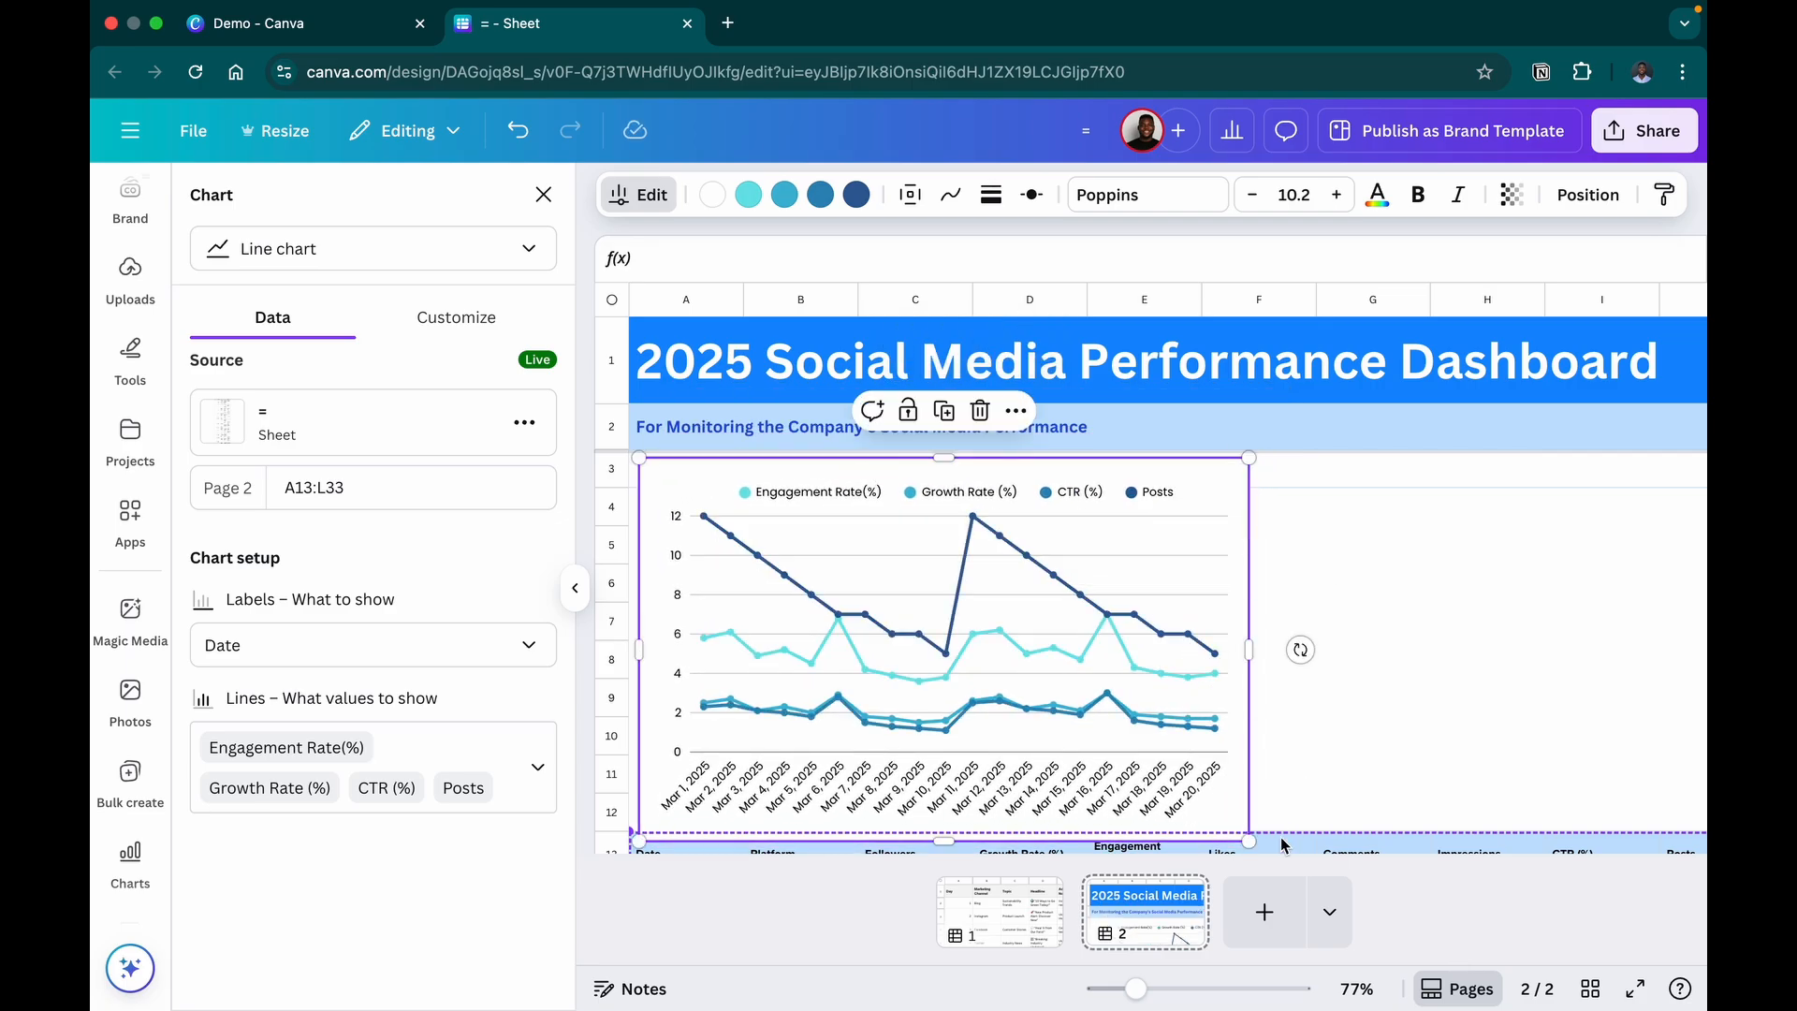
{"action": "left_click_drag", "start_coordinate": [1251, 840], "coordinate": [1105, 791]}
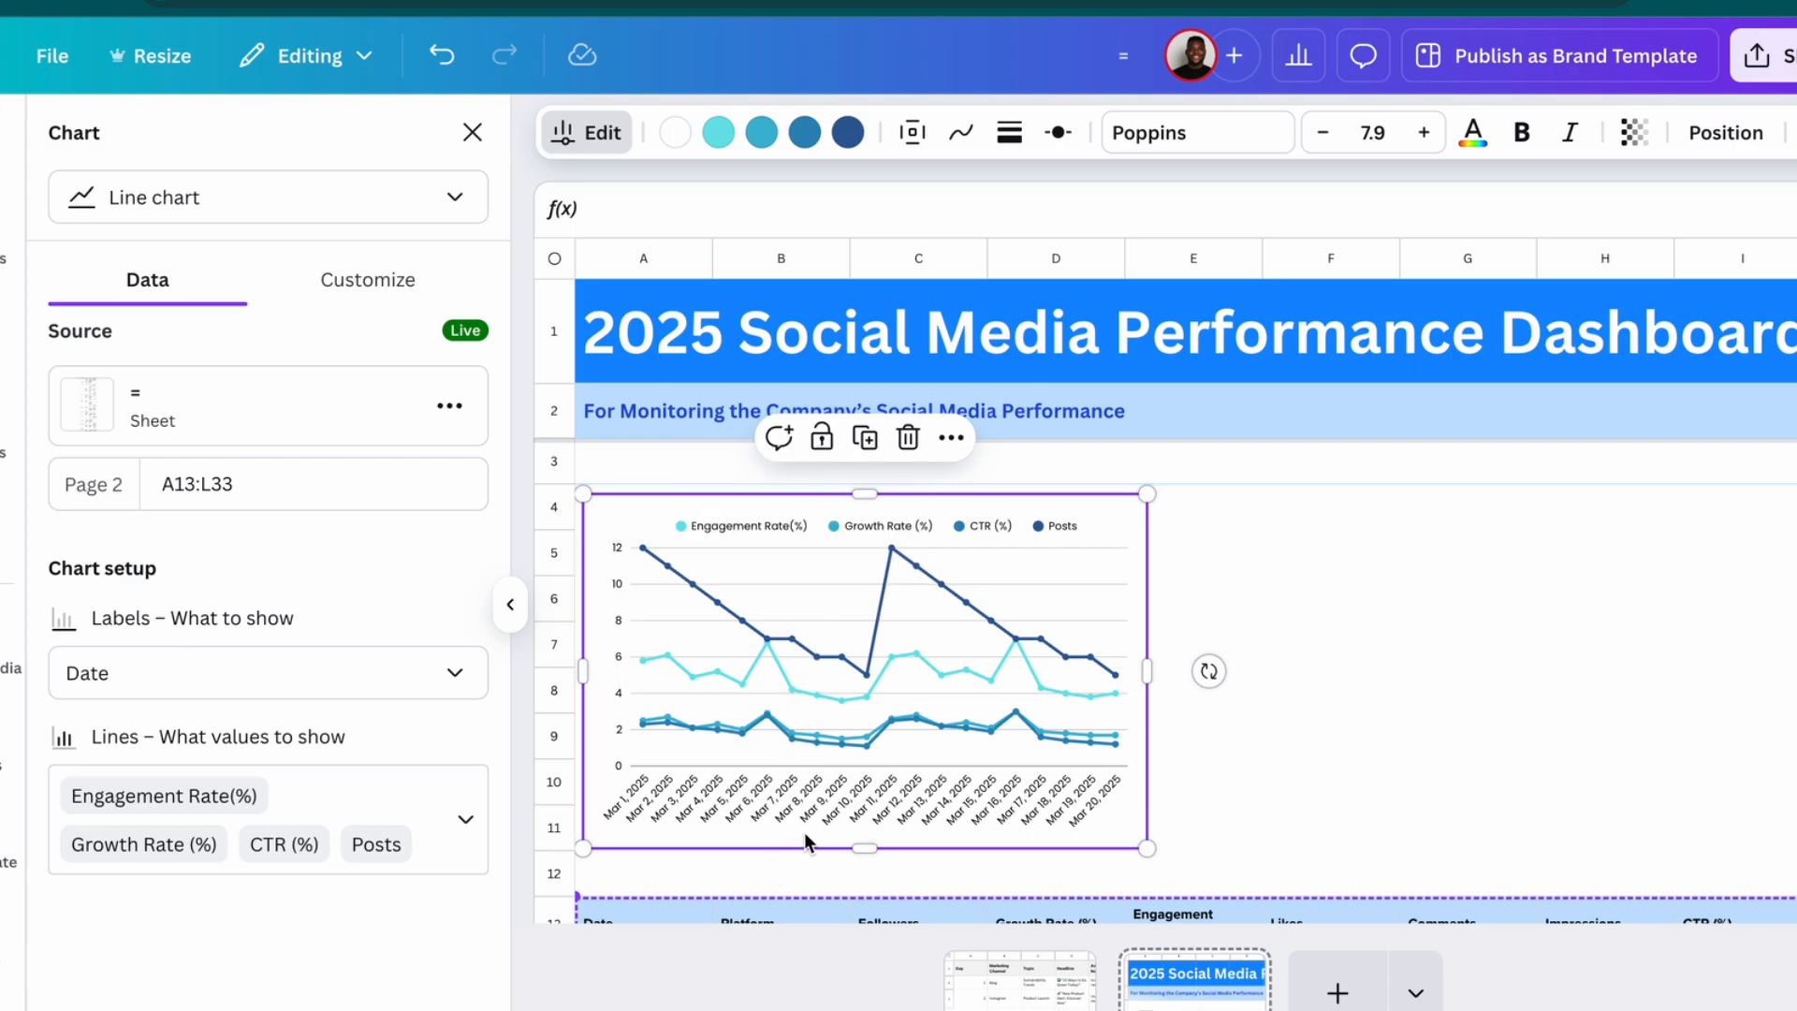
Remove Posts from the line chart's values, keeping Engagement Rate(%), Growth Rate (%) and CTR (%)
{"action": "left_click", "coordinate": [460, 814]}
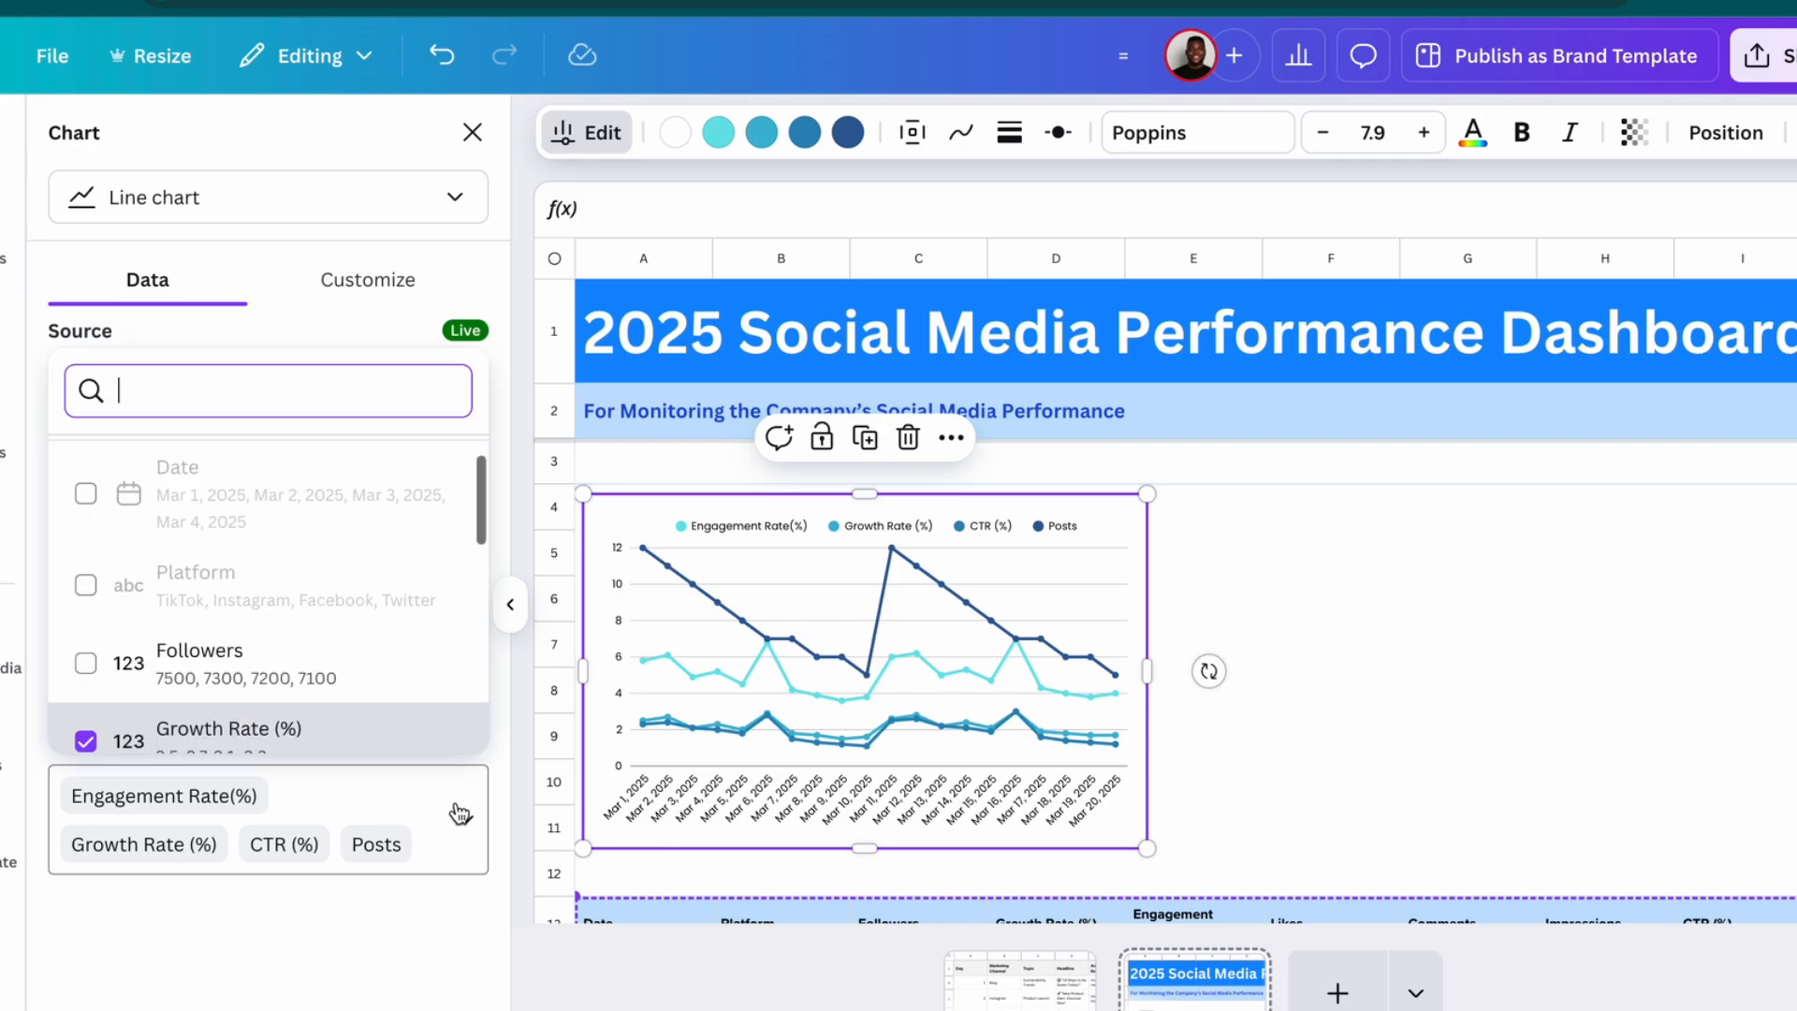
{"action": "scroll", "coordinate": [337, 683], "scroll_direction": "down", "scroll_amount": 3}
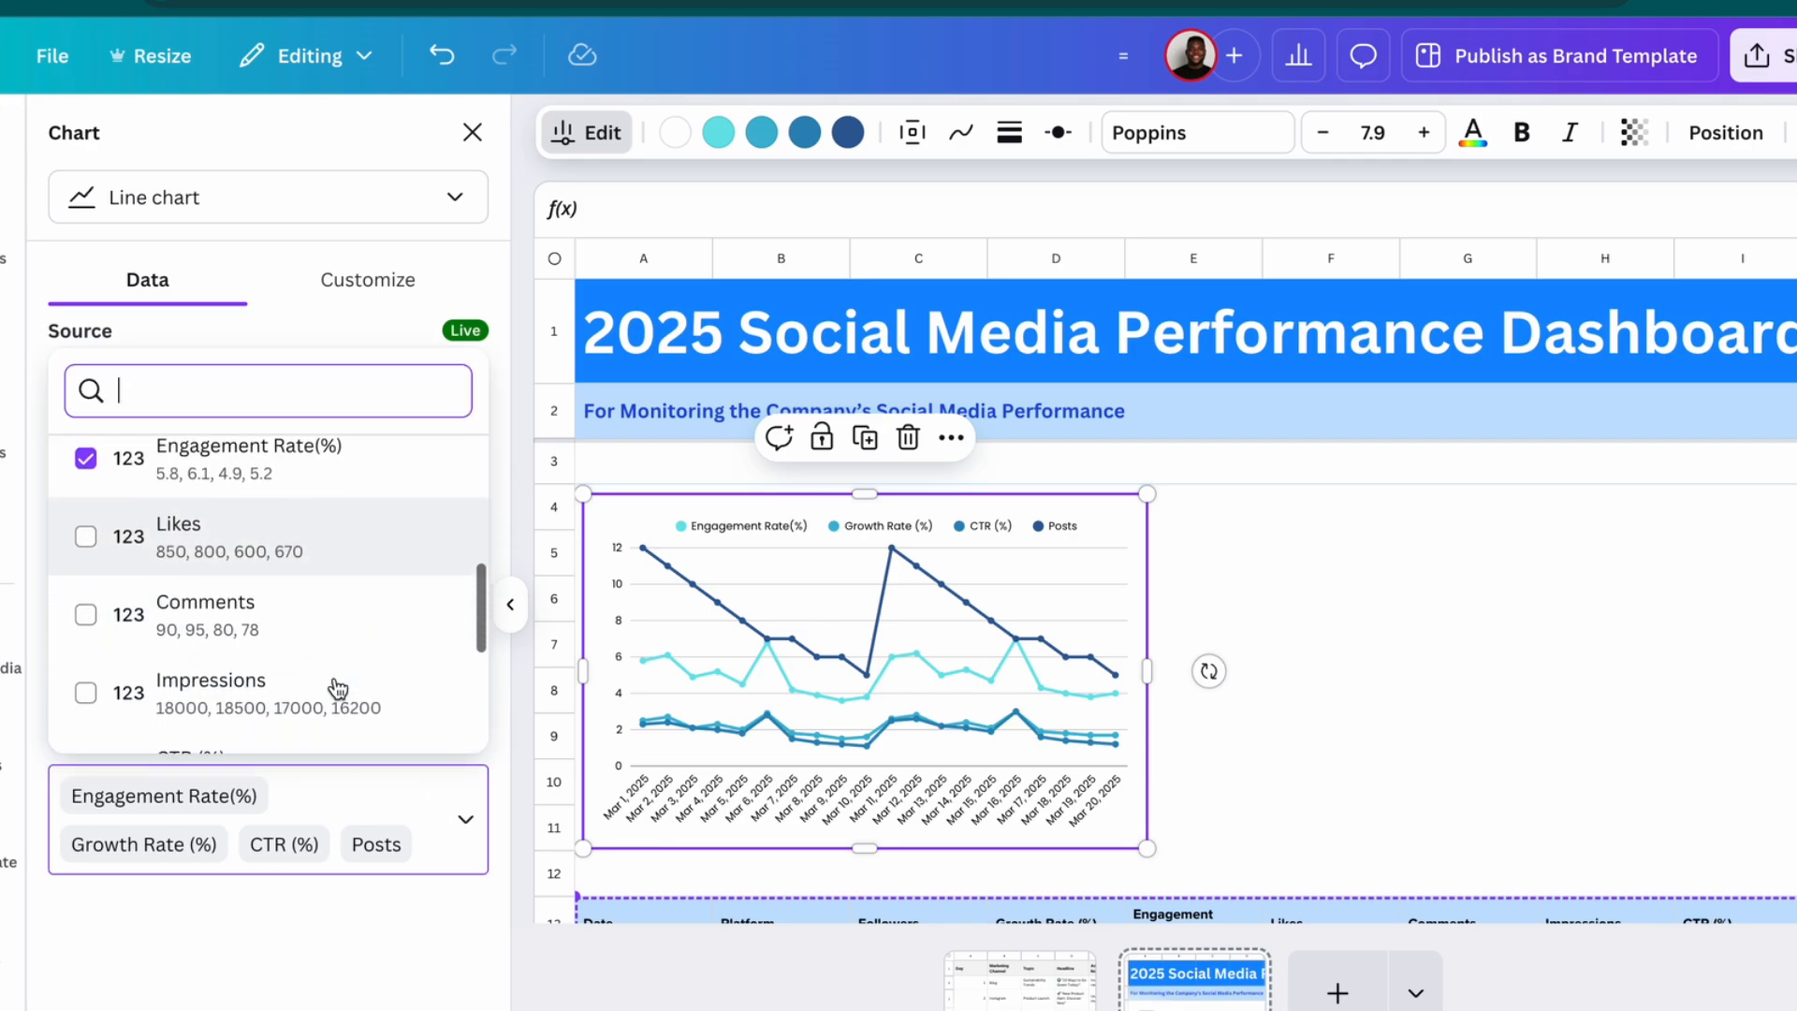
{"action": "scroll", "coordinate": [337, 689], "scroll_direction": "up", "scroll_amount": 4}
{"action": "scroll", "coordinate": [337, 688], "scroll_direction": "down", "scroll_amount": 7}
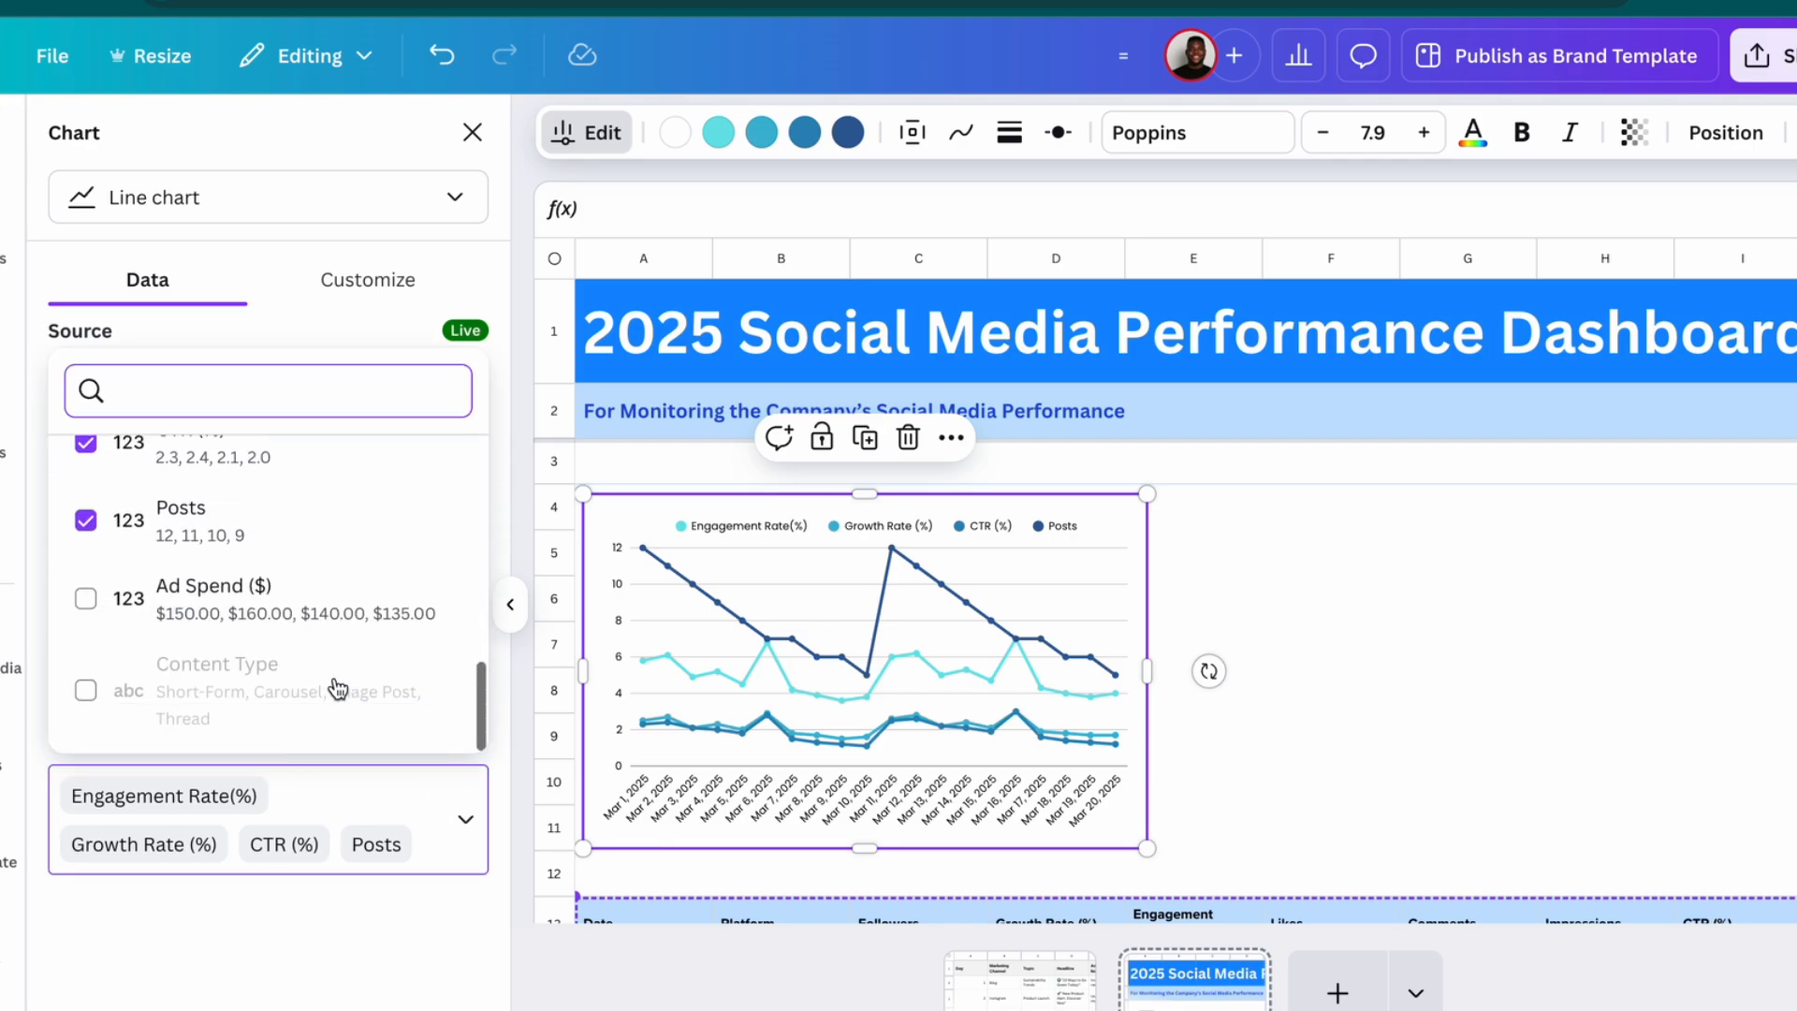
{"action": "scroll", "coordinate": [337, 690], "scroll_direction": "up", "scroll_amount": 2}
{"action": "left_click", "coordinate": [85, 647]}
{"action": "scroll", "coordinate": [308, 650], "scroll_direction": "down", "scroll_amount": 1}
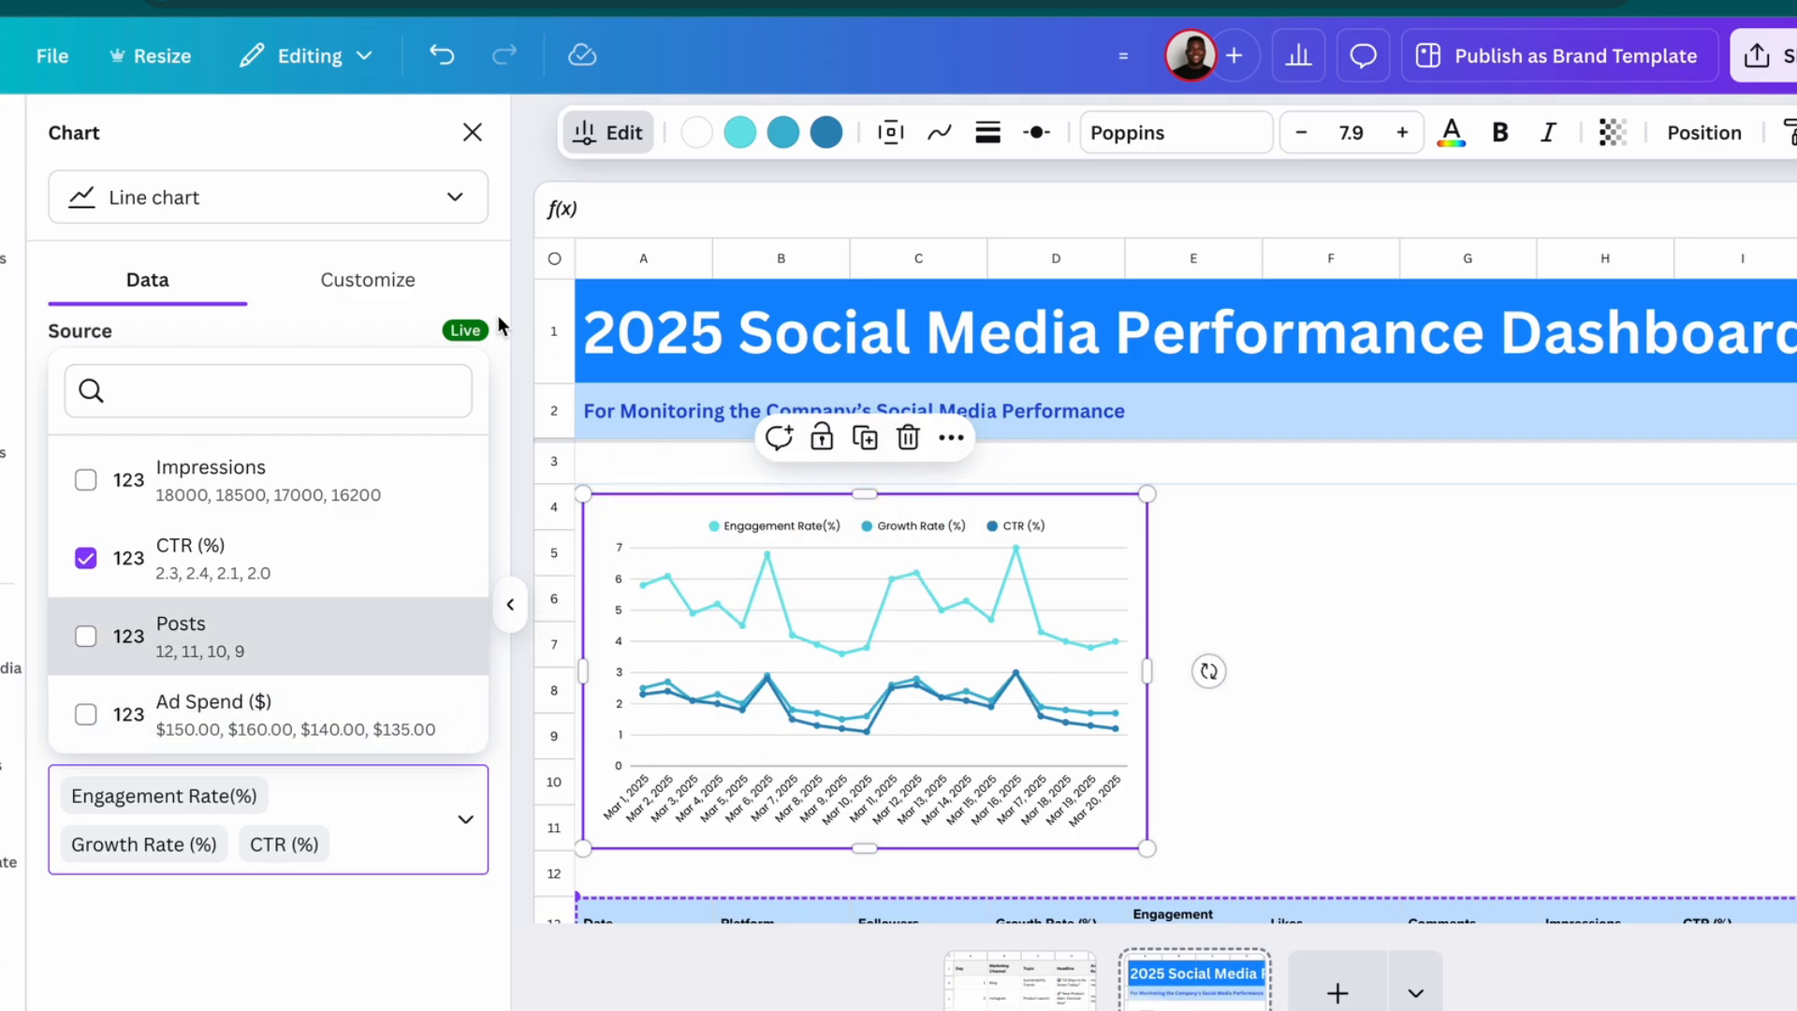
{"action": "left_click", "coordinate": [365, 300]}
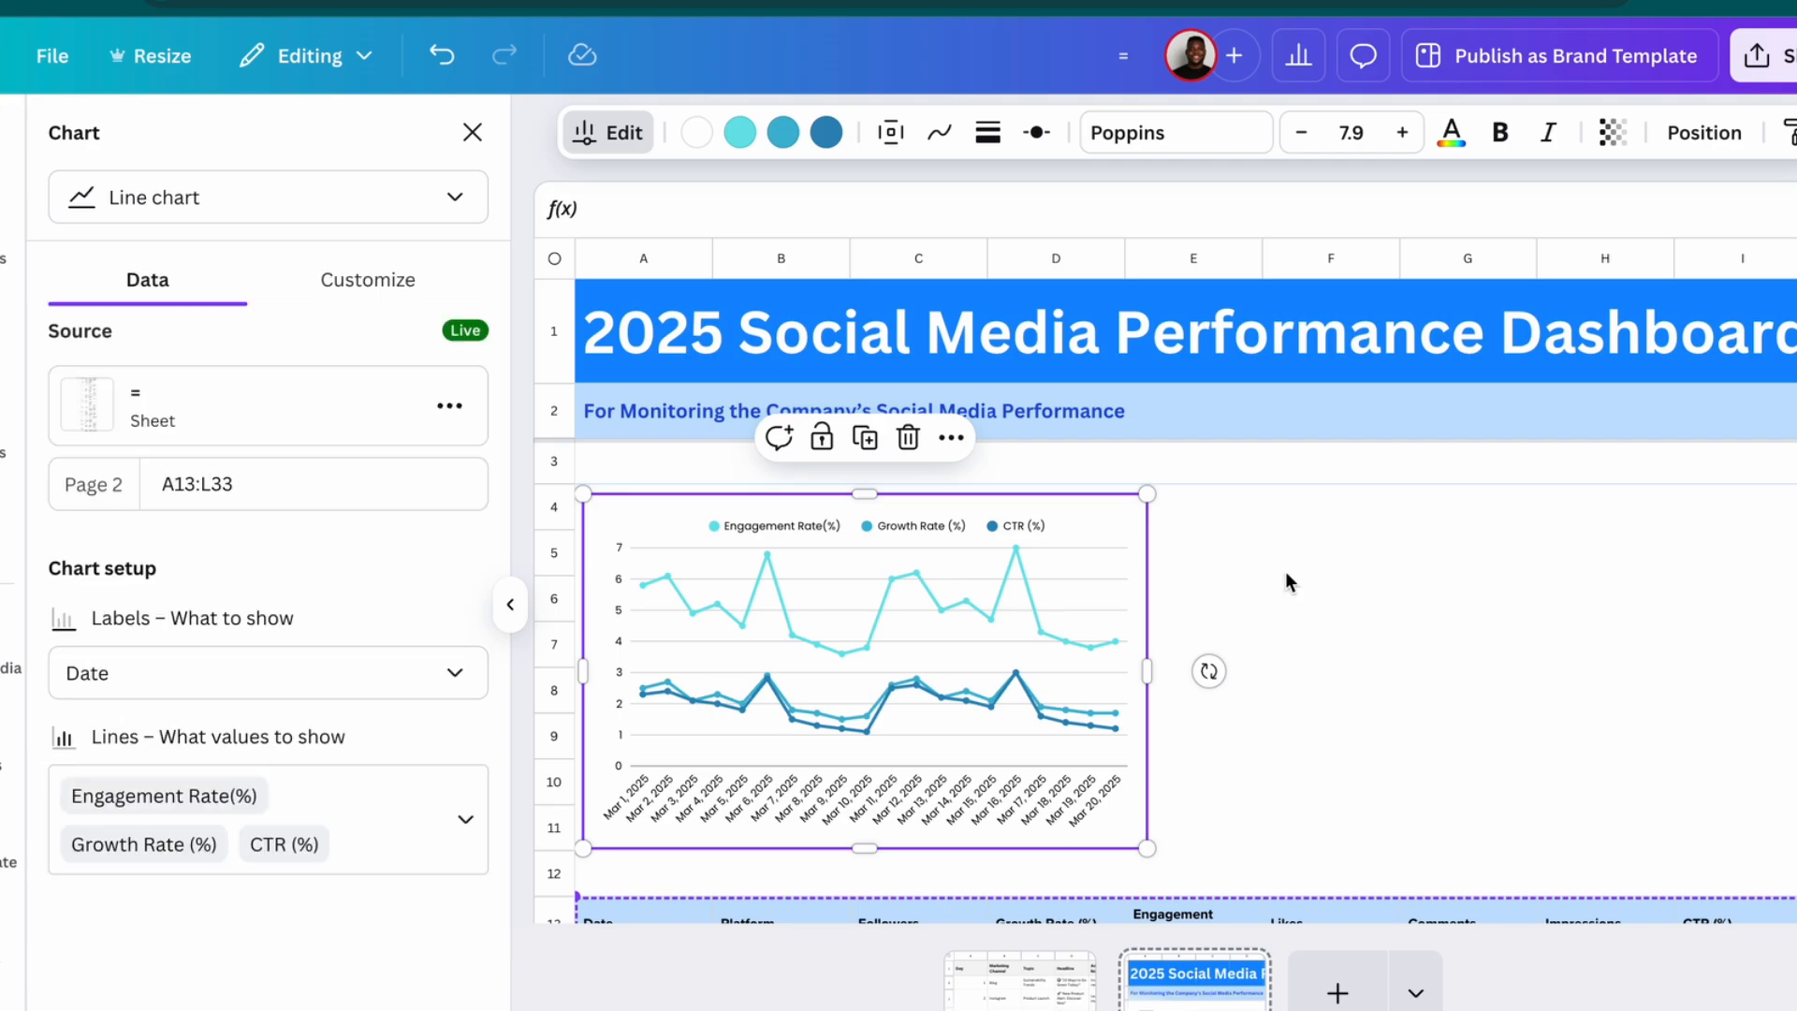
Insert a stacked row chart built from the whole data table A13:L33
{"action": "scroll", "coordinate": [1286, 572], "scroll_direction": "down", "scroll_amount": 2}
{"action": "left_click", "coordinate": [1287, 572]}
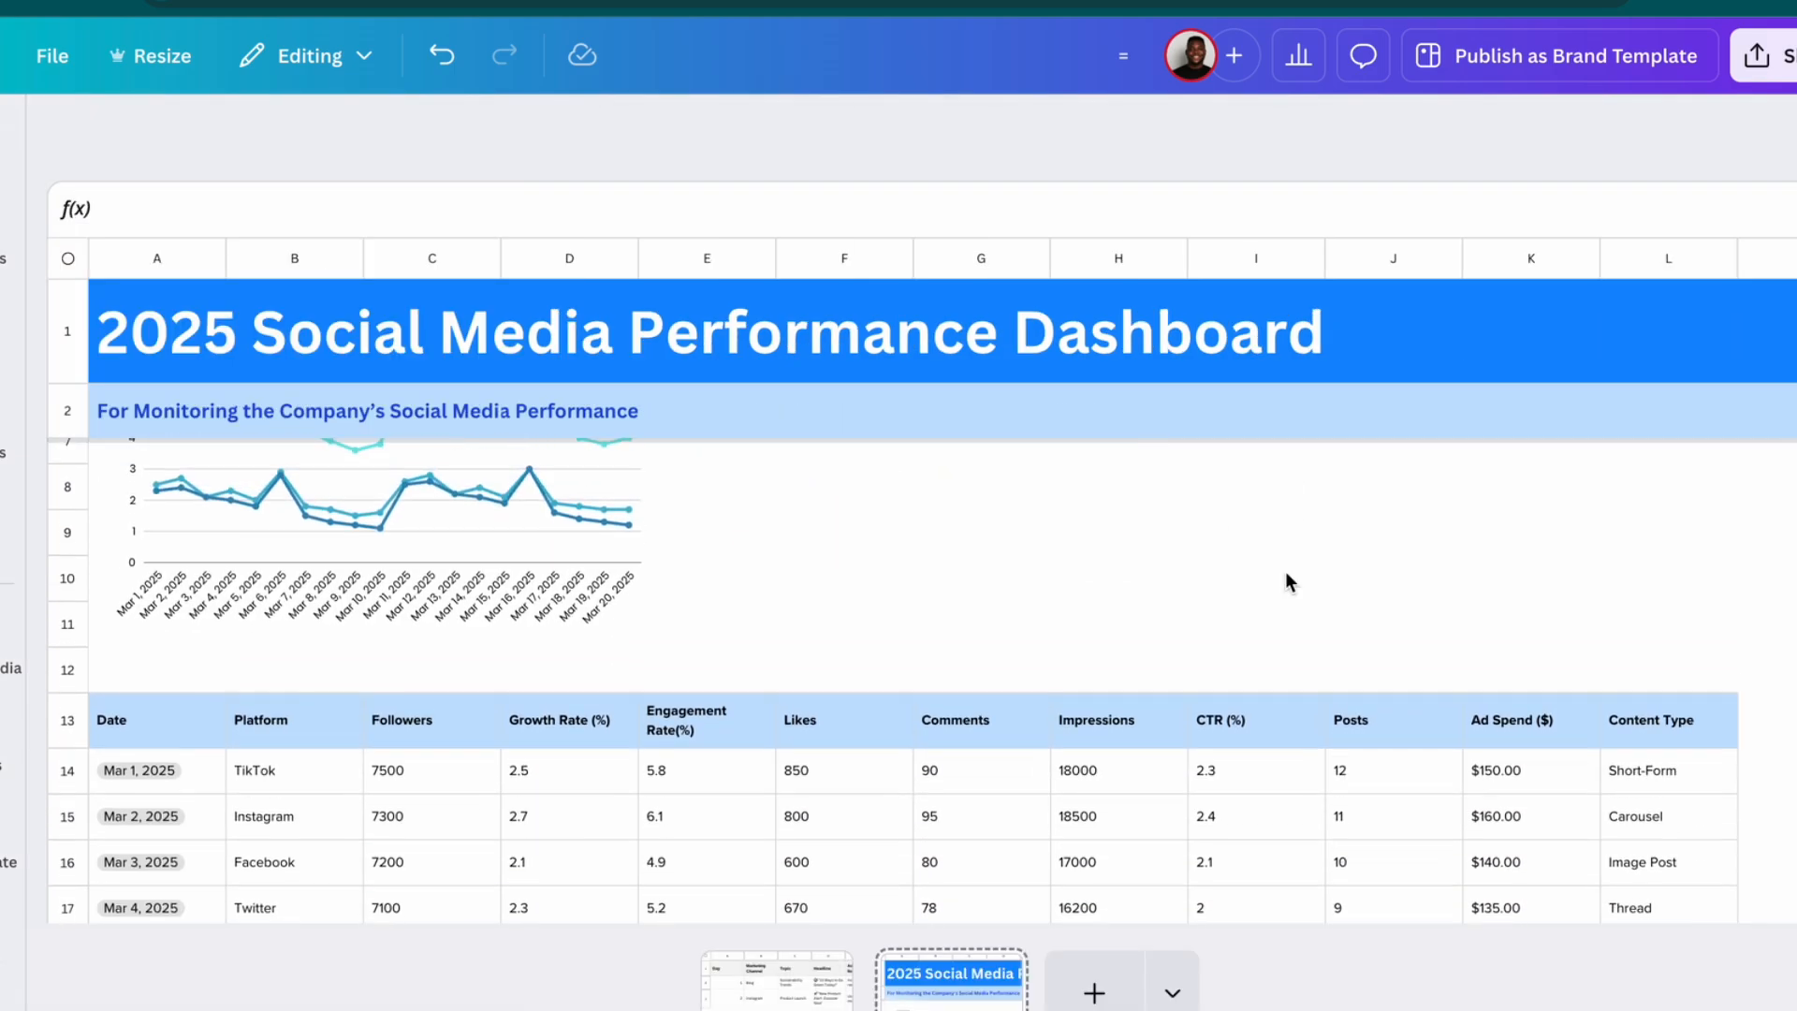
{"action": "left_click", "coordinate": [149, 730]}
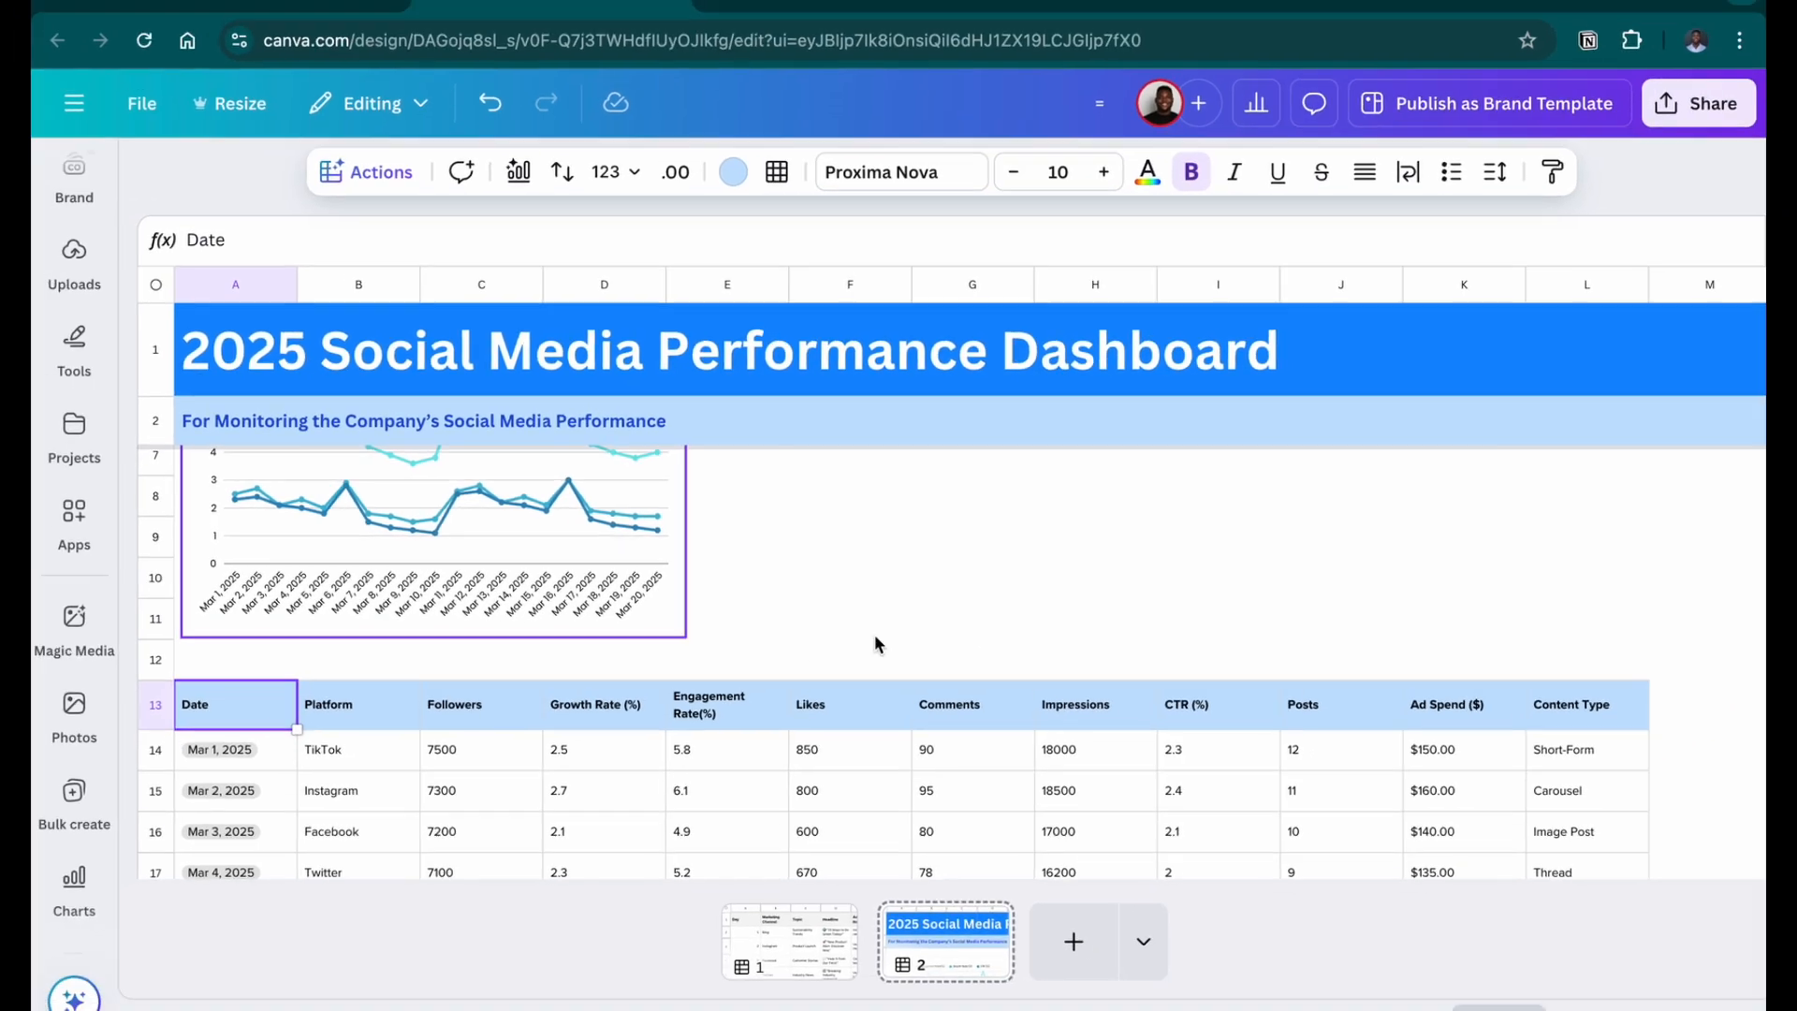
{"action": "scroll", "coordinate": [1156, 707], "scroll_direction": "down", "scroll_amount": 5}
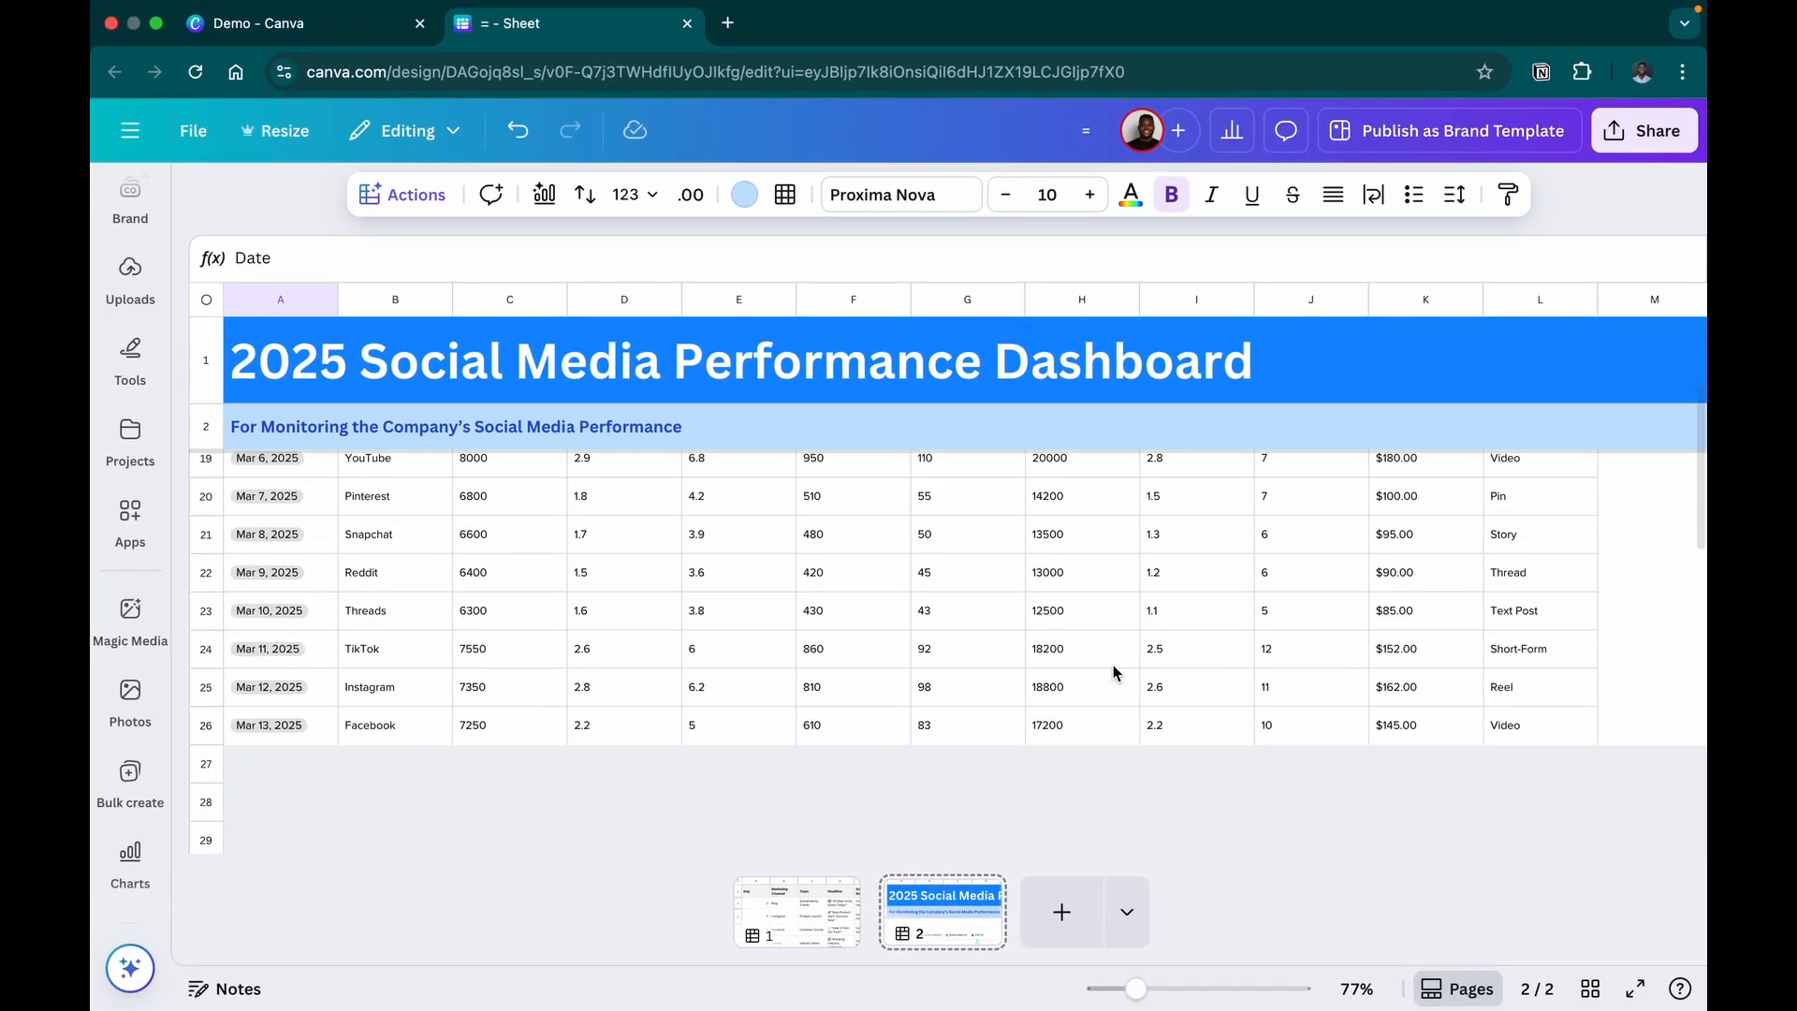
{"action": "scroll", "coordinate": [1114, 672], "scroll_direction": "down", "scroll_amount": 5}
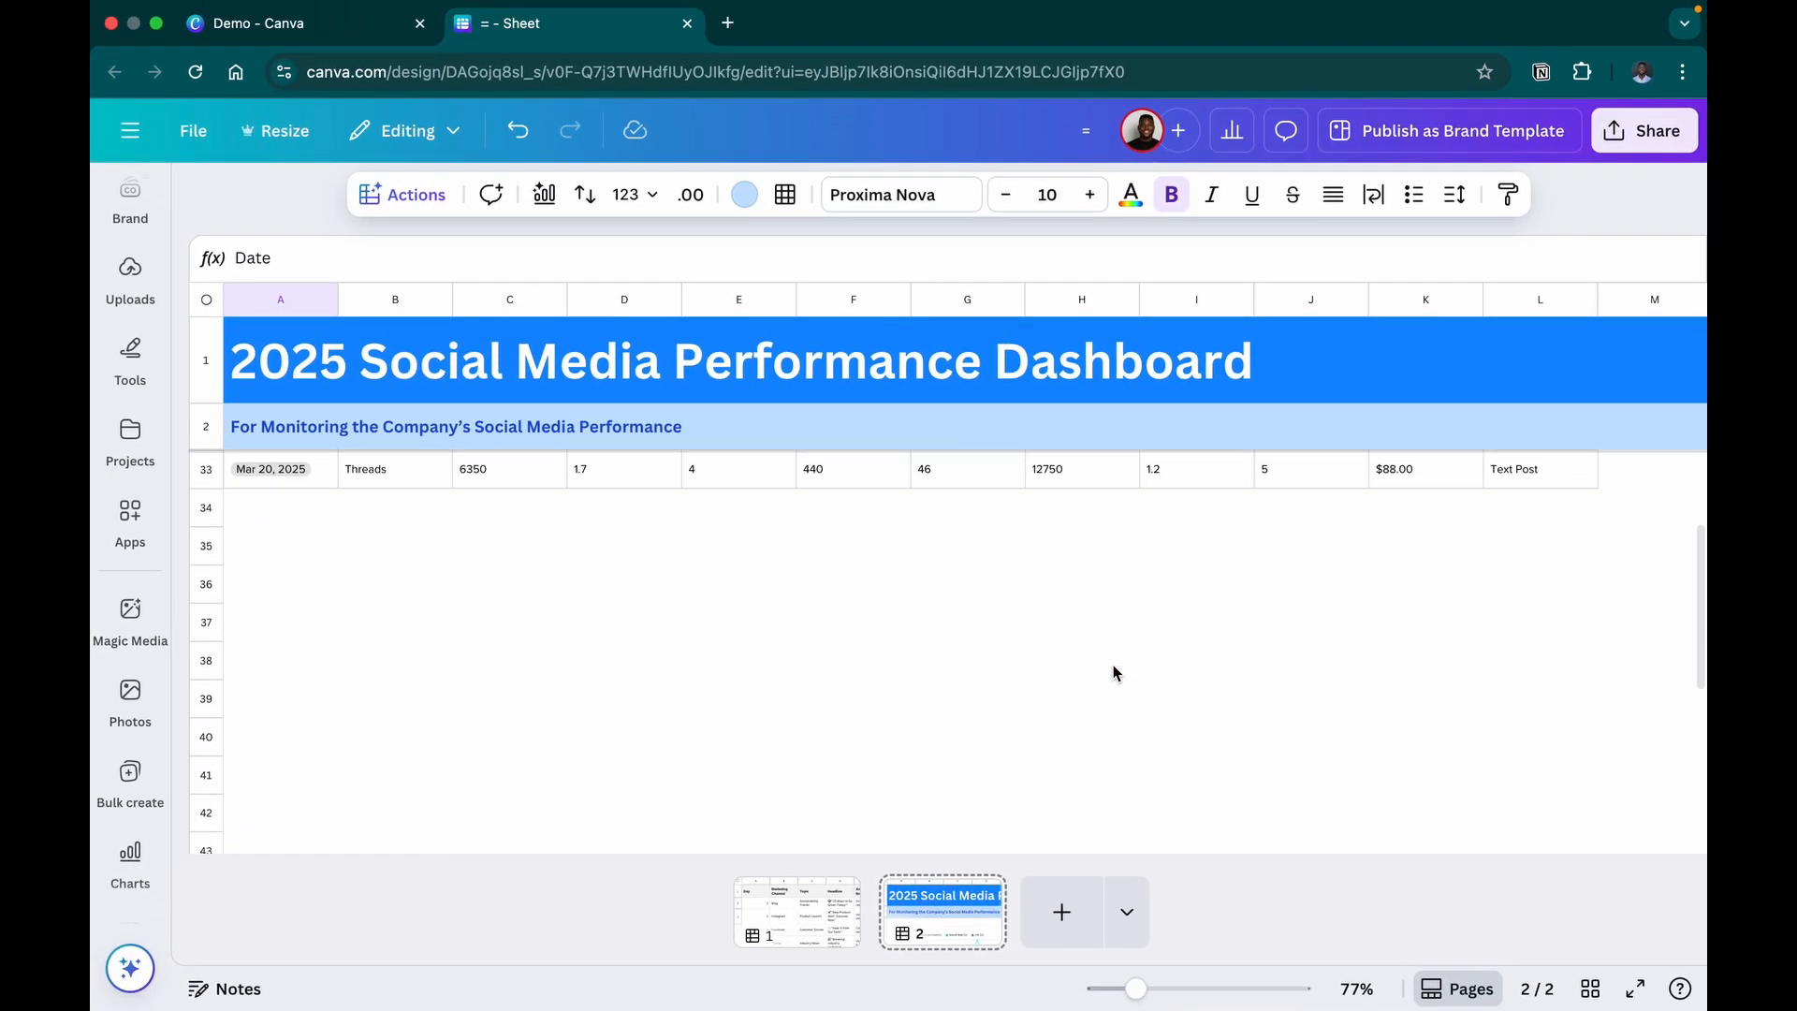
{"action": "left_click", "coordinate": [1547, 625], "text": "shift"}
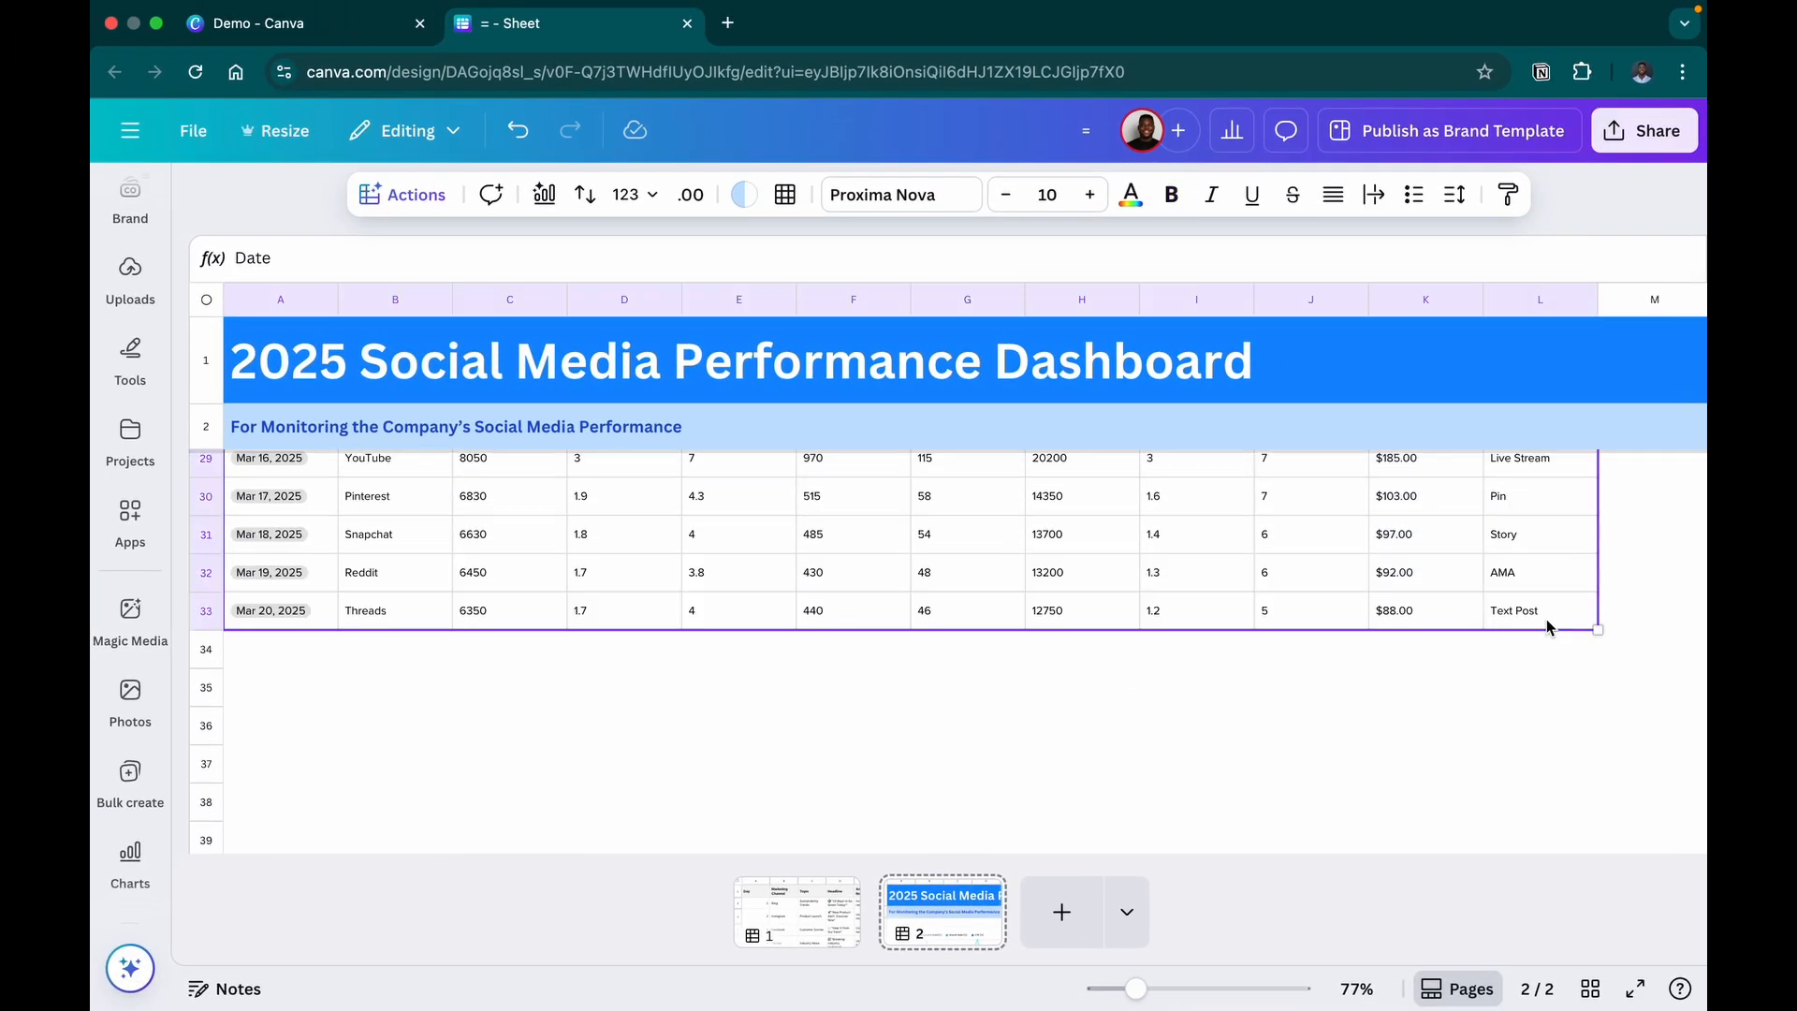
{"action": "scroll", "coordinate": [1050, 621], "scroll_direction": "up", "scroll_amount": 10}
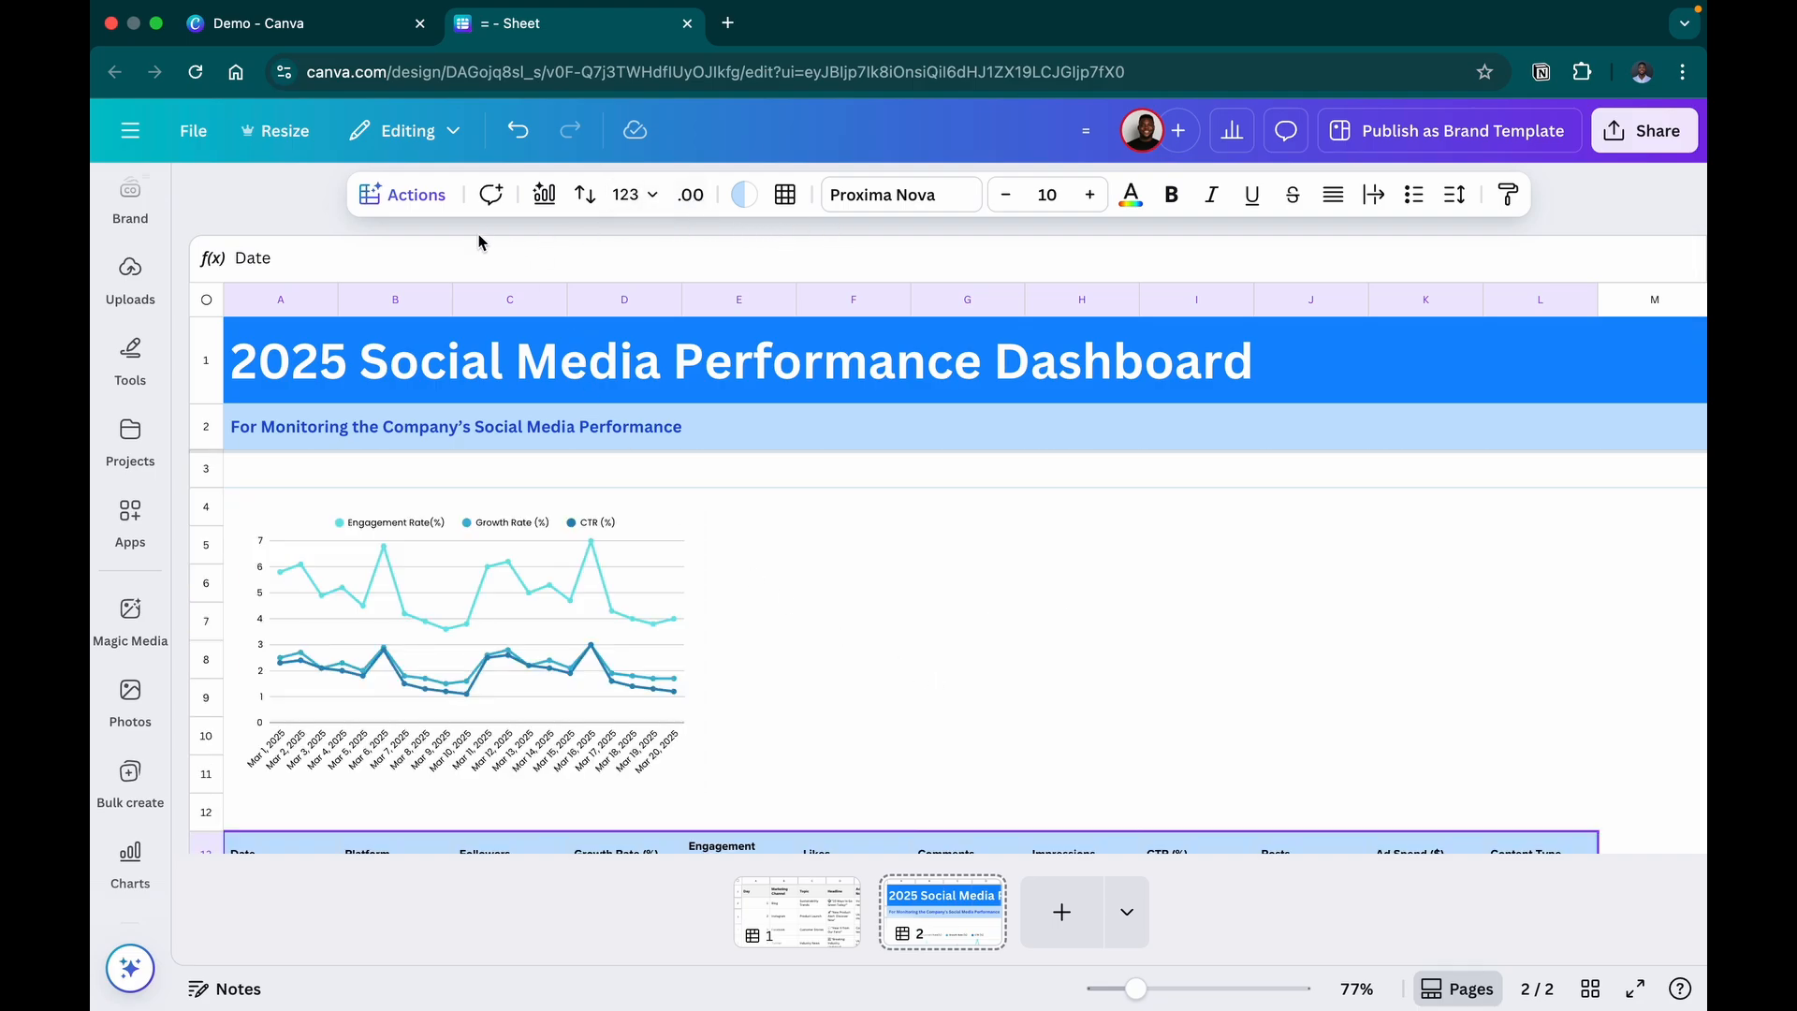
{"action": "left_click", "coordinate": [544, 200]}
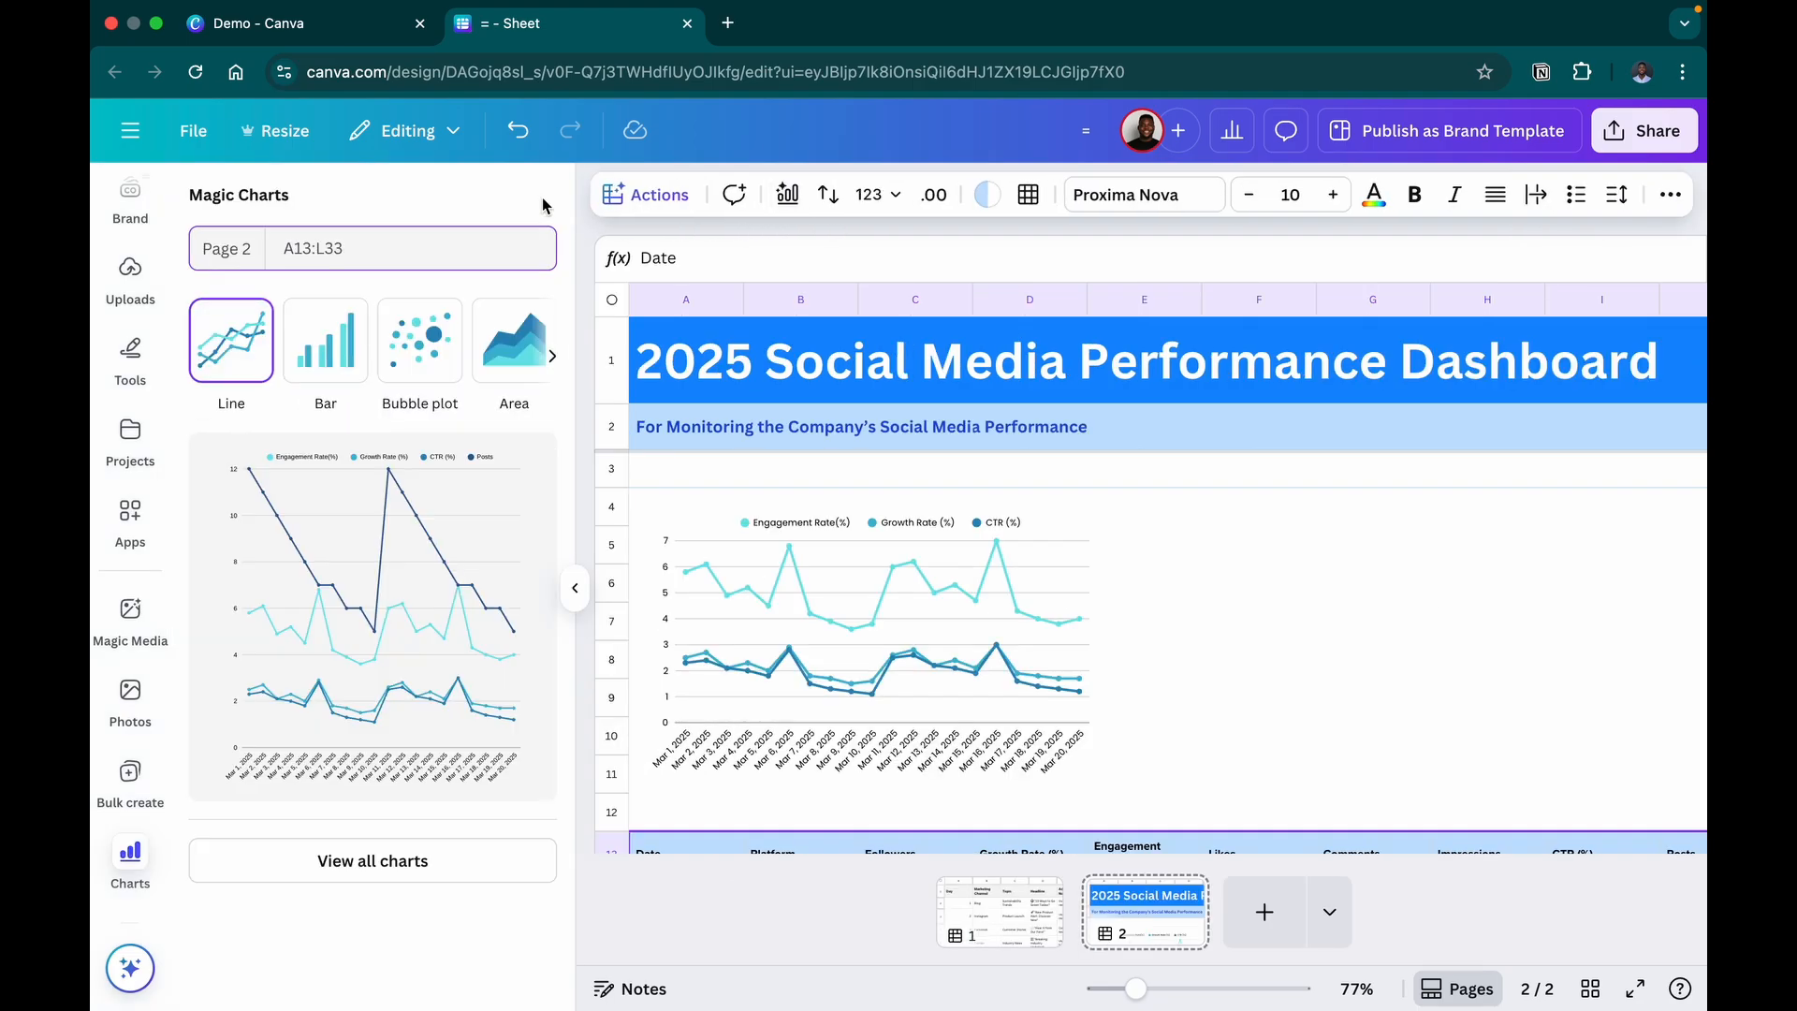
{"action": "left_click", "coordinate": [543, 204]}
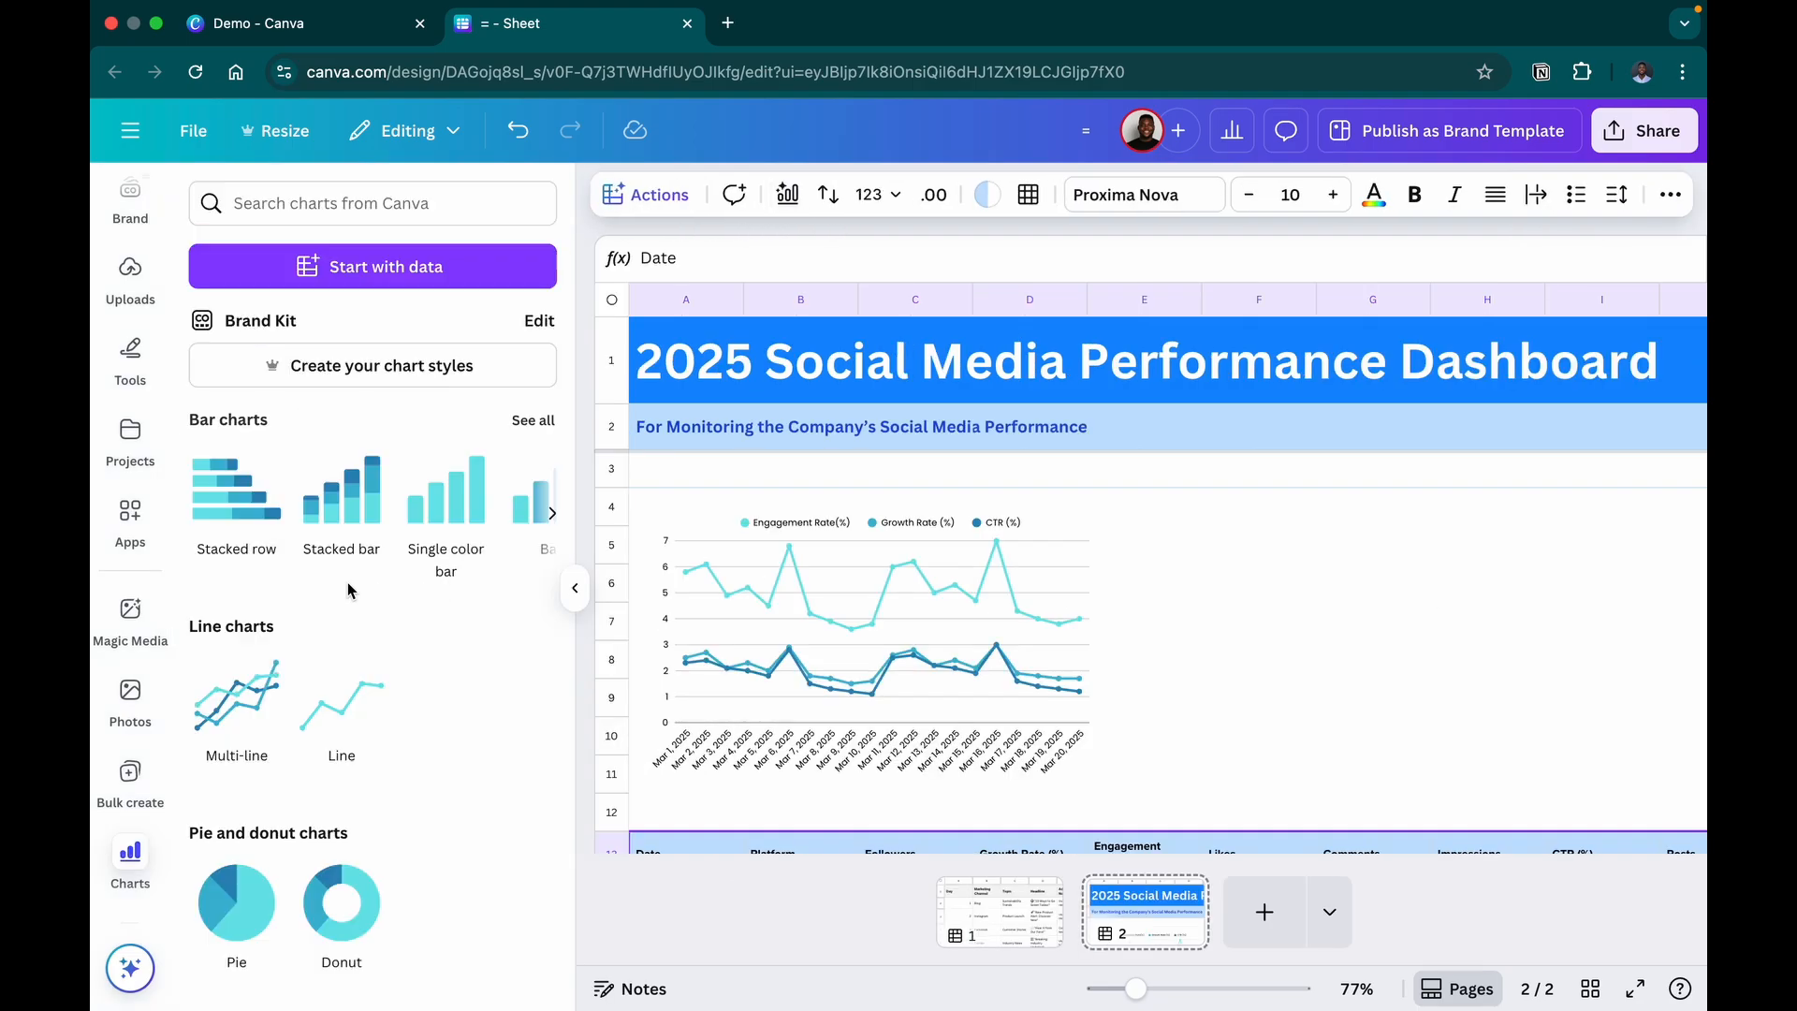
{"action": "left_click", "coordinate": [226, 520]}
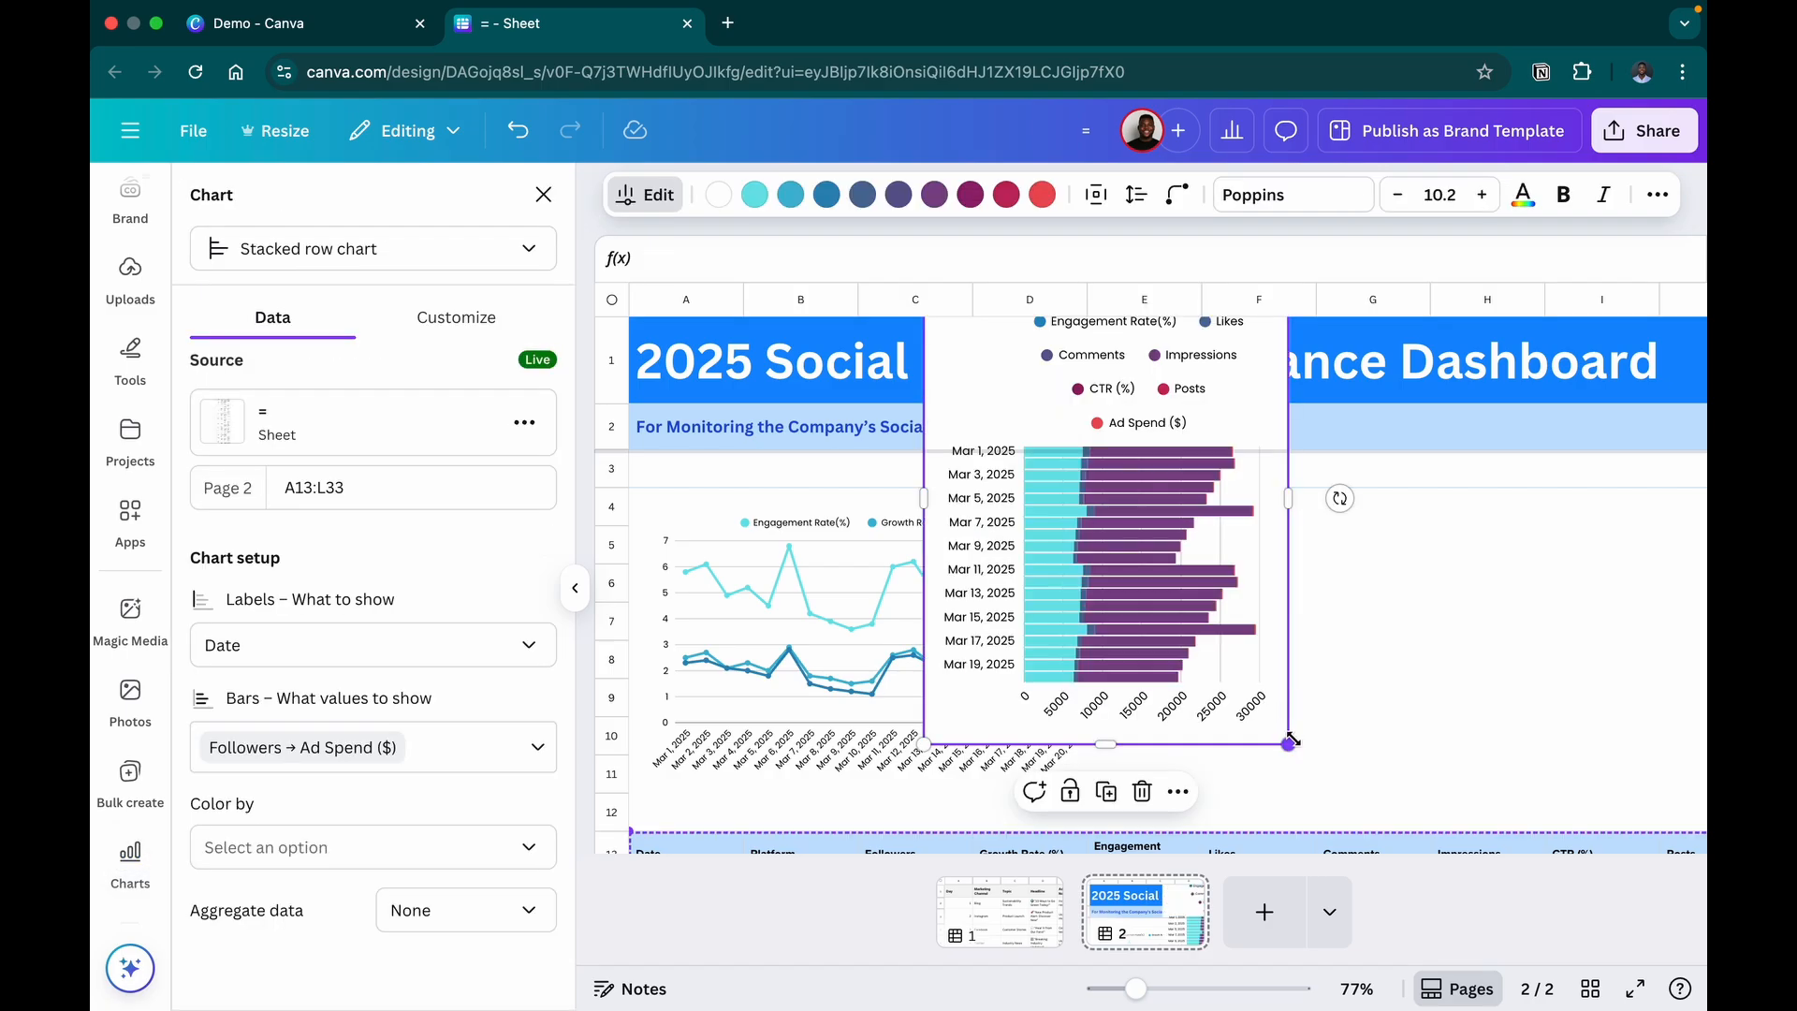
Move the stacked row chart beside the line chart over columns F to H and shorten it to end above the table
{"action": "left_click_drag", "start_coordinate": [1287, 734], "coordinate": [1454, 751]}
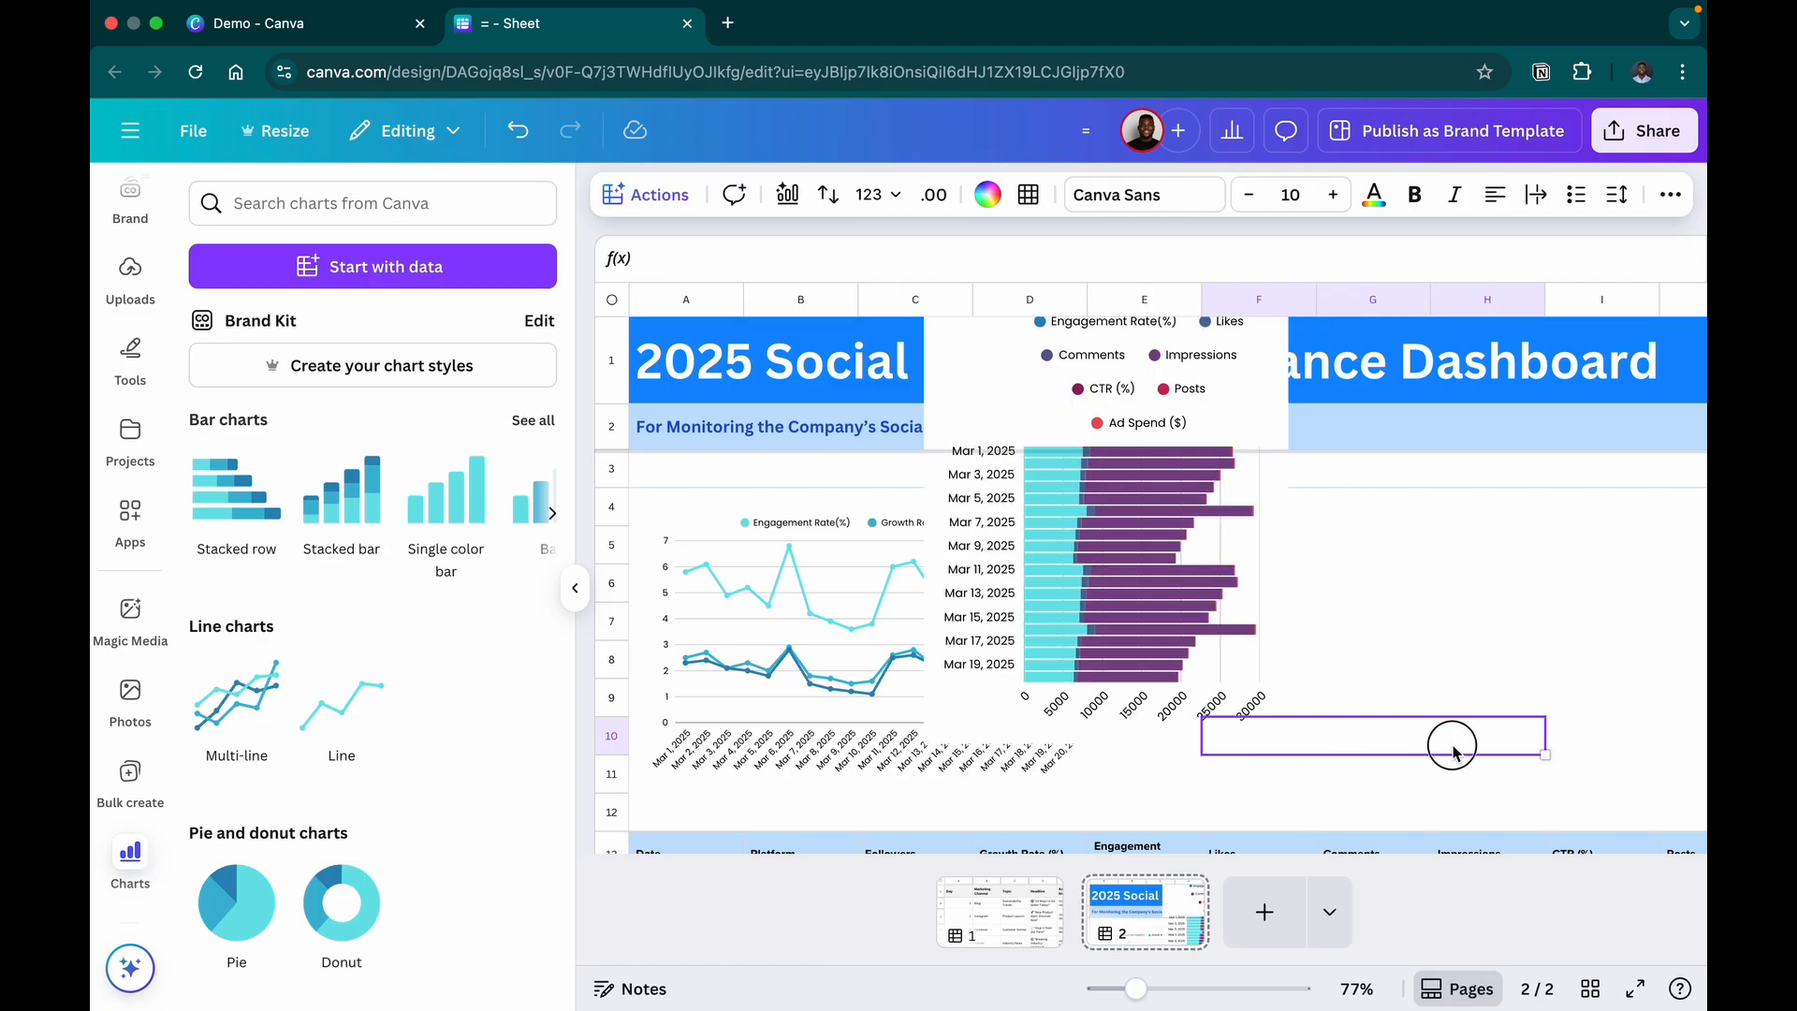
{"action": "left_click", "coordinate": [1262, 412]}
{"action": "left_click_drag", "start_coordinate": [1262, 411], "coordinate": [1511, 660]}
{"action": "scroll", "coordinate": [1511, 660], "scroll_direction": "down", "scroll_amount": 3}
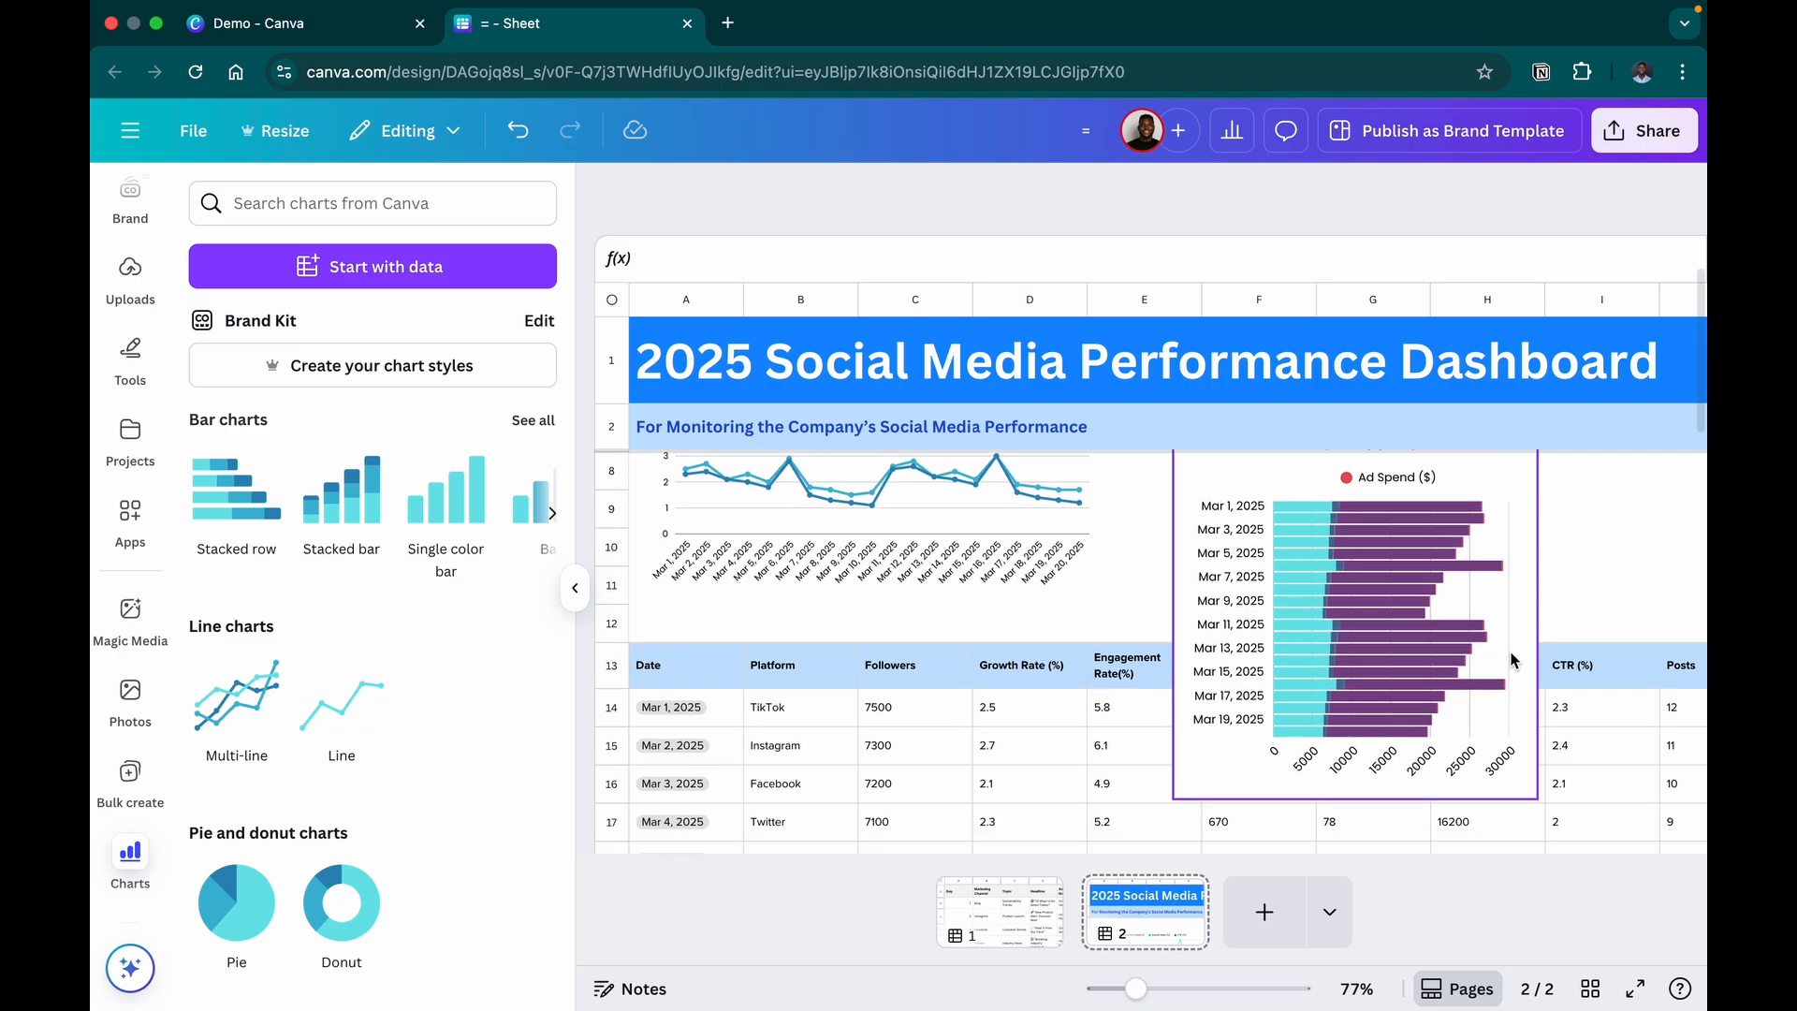
{"action": "left_click", "coordinate": [1386, 789]}
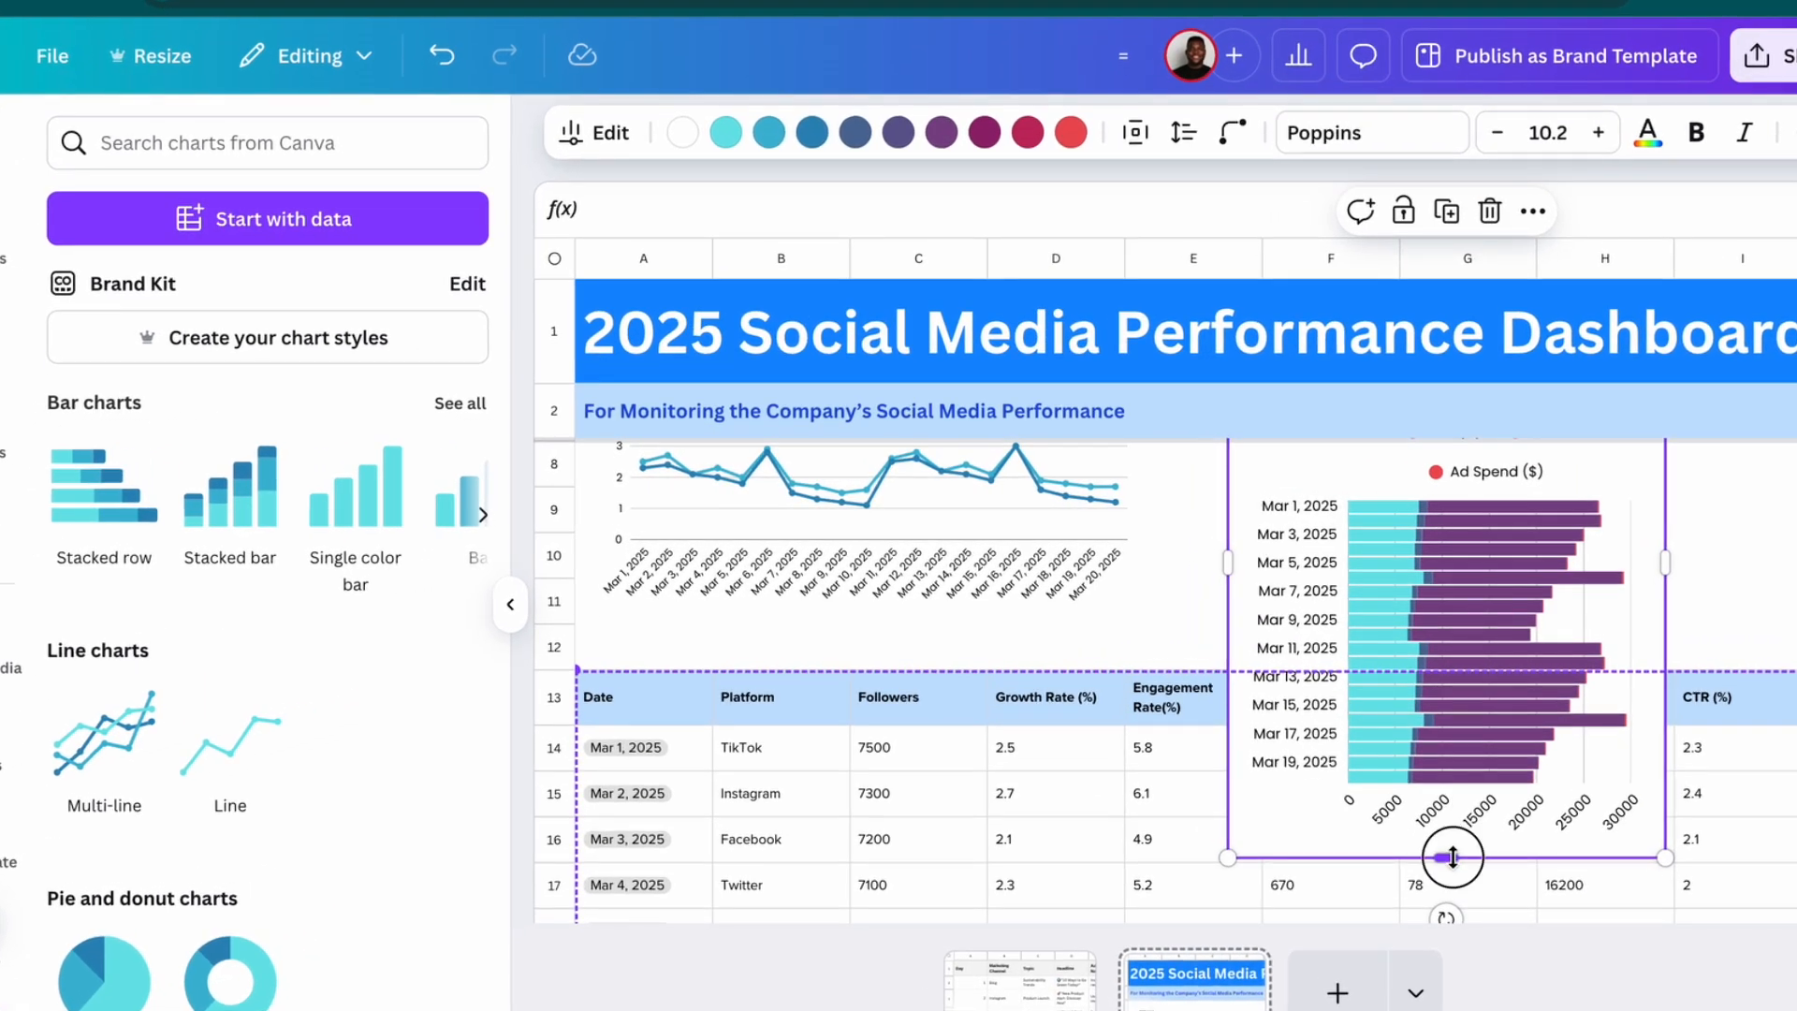
{"action": "left_click_drag", "start_coordinate": [1361, 797], "coordinate": [1447, 549]}
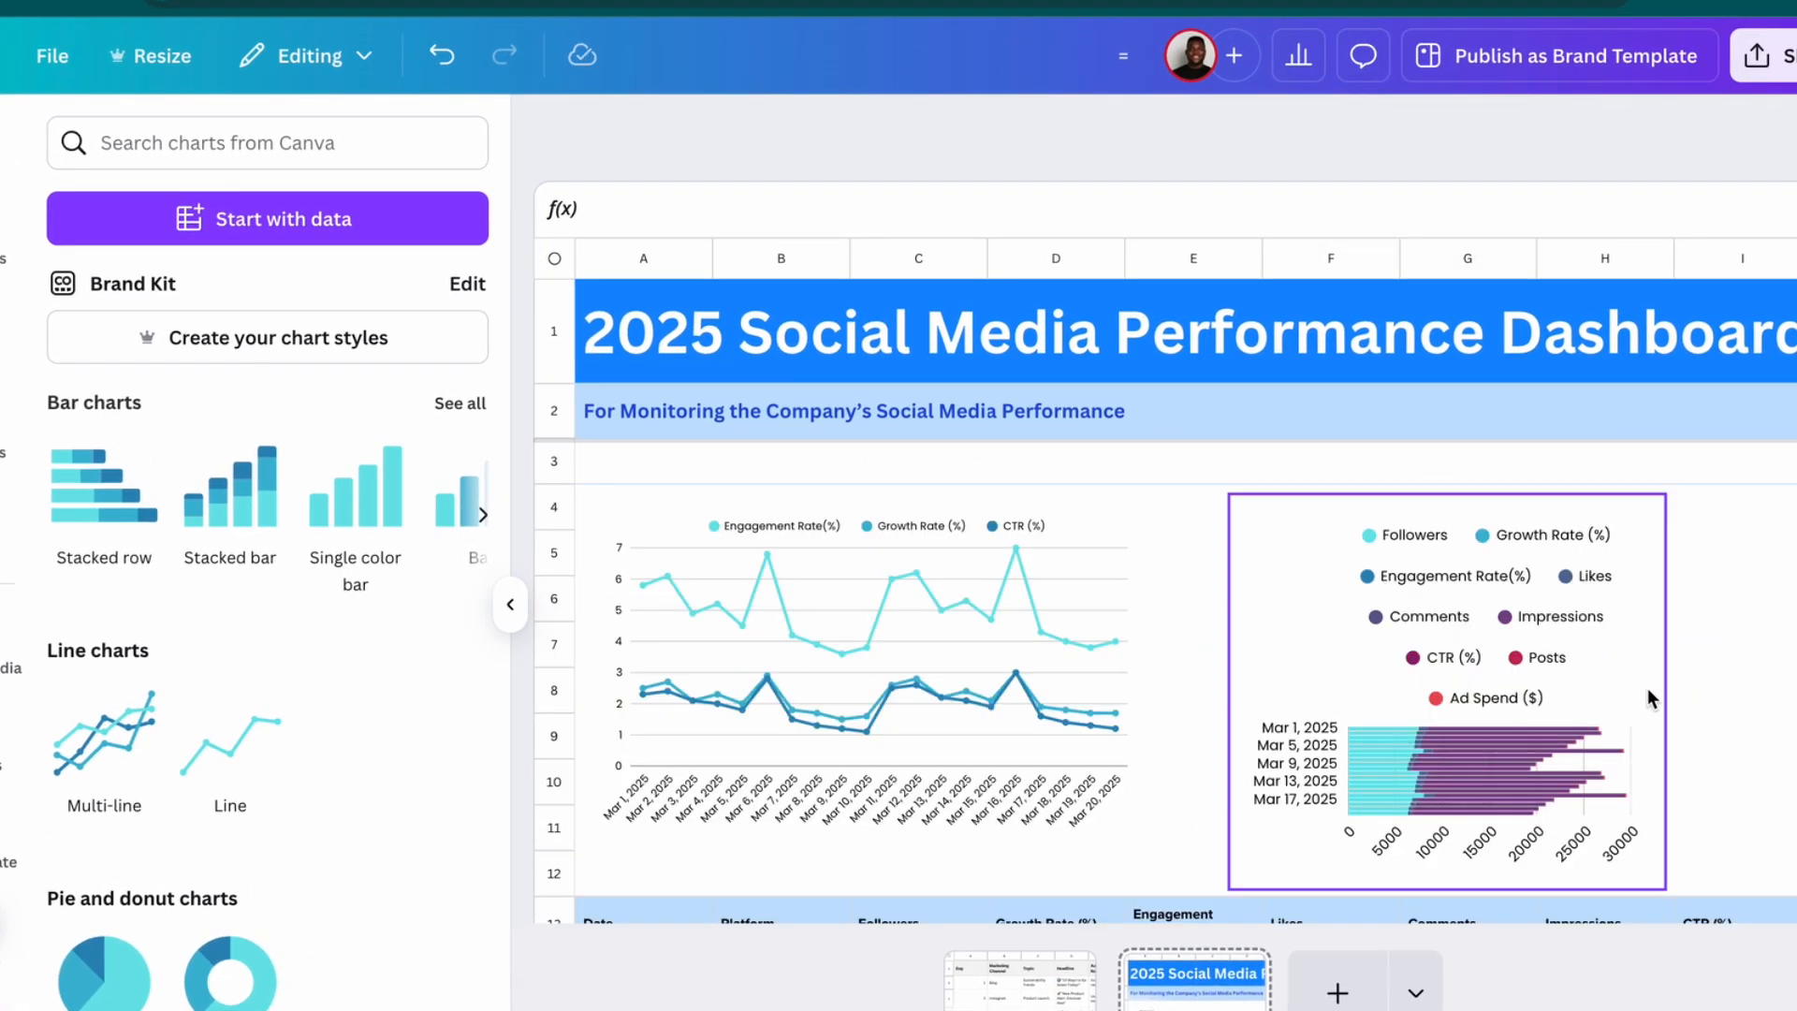
Widen the stacked row chart to about the end of column I and extend its top edge to row 4
{"action": "left_click", "coordinate": [1649, 695]}
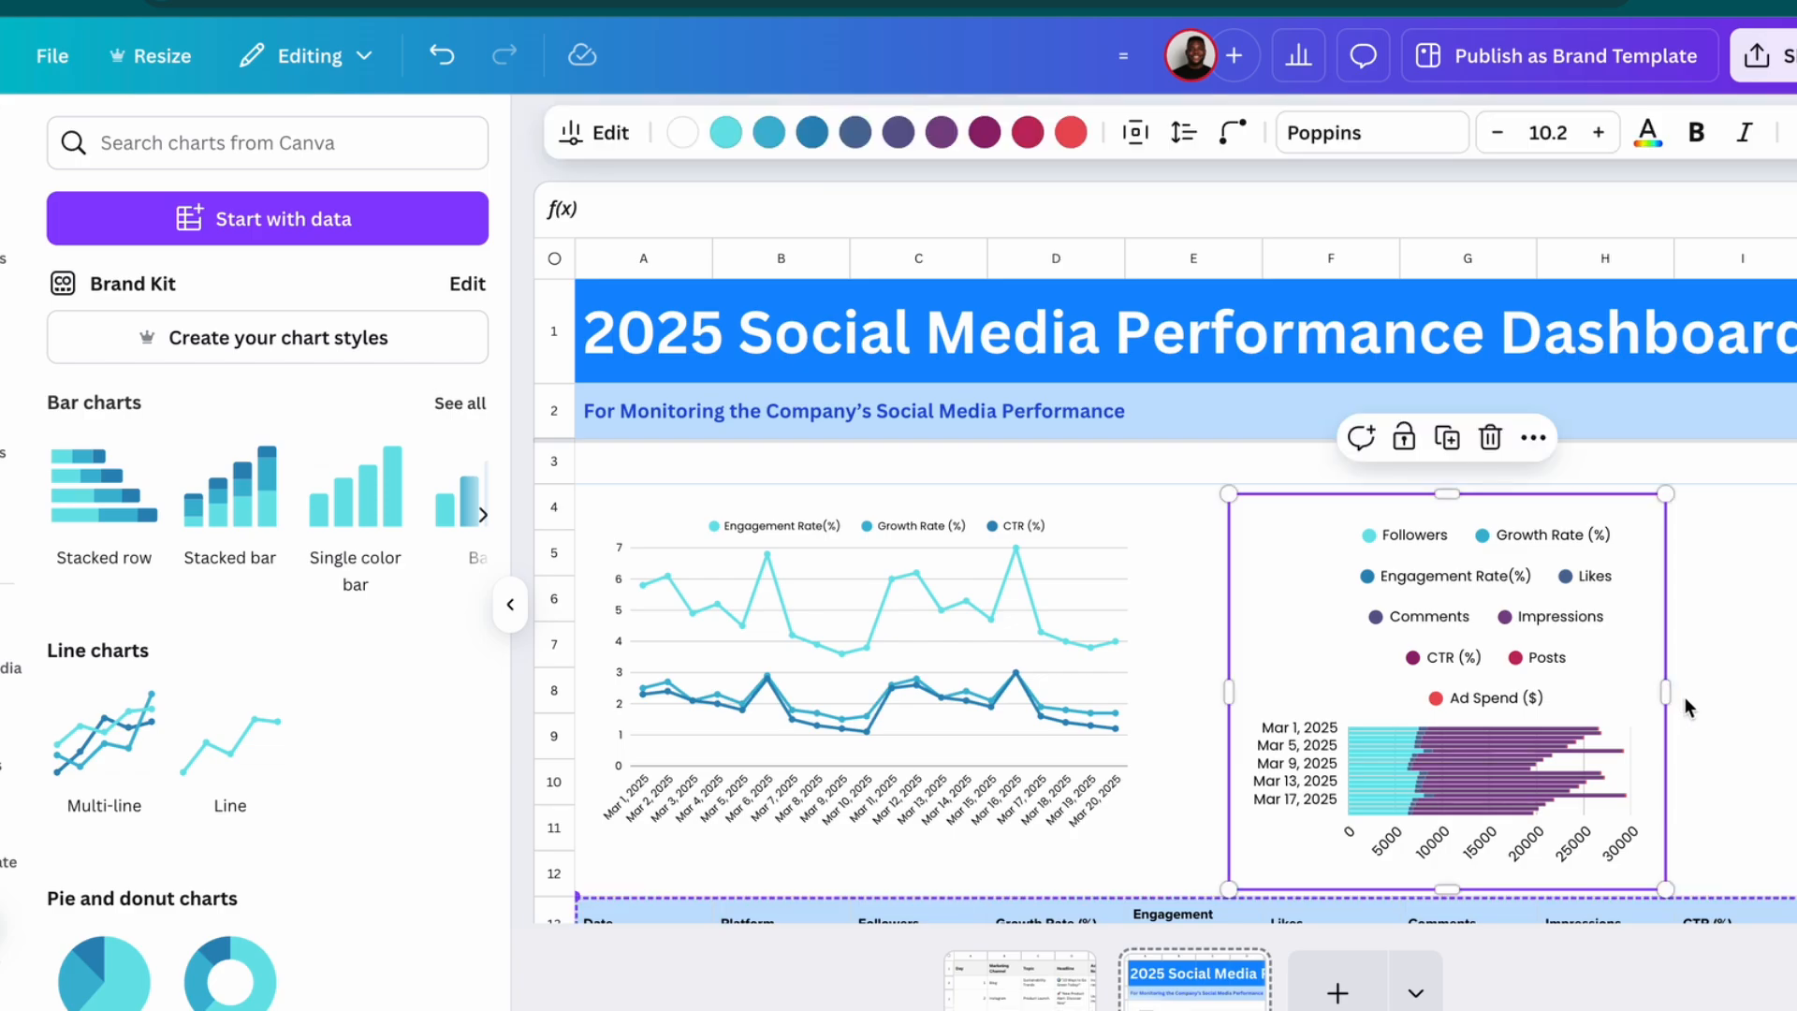
{"action": "left_click_drag", "start_coordinate": [1666, 693], "coordinate": [1796, 693]}
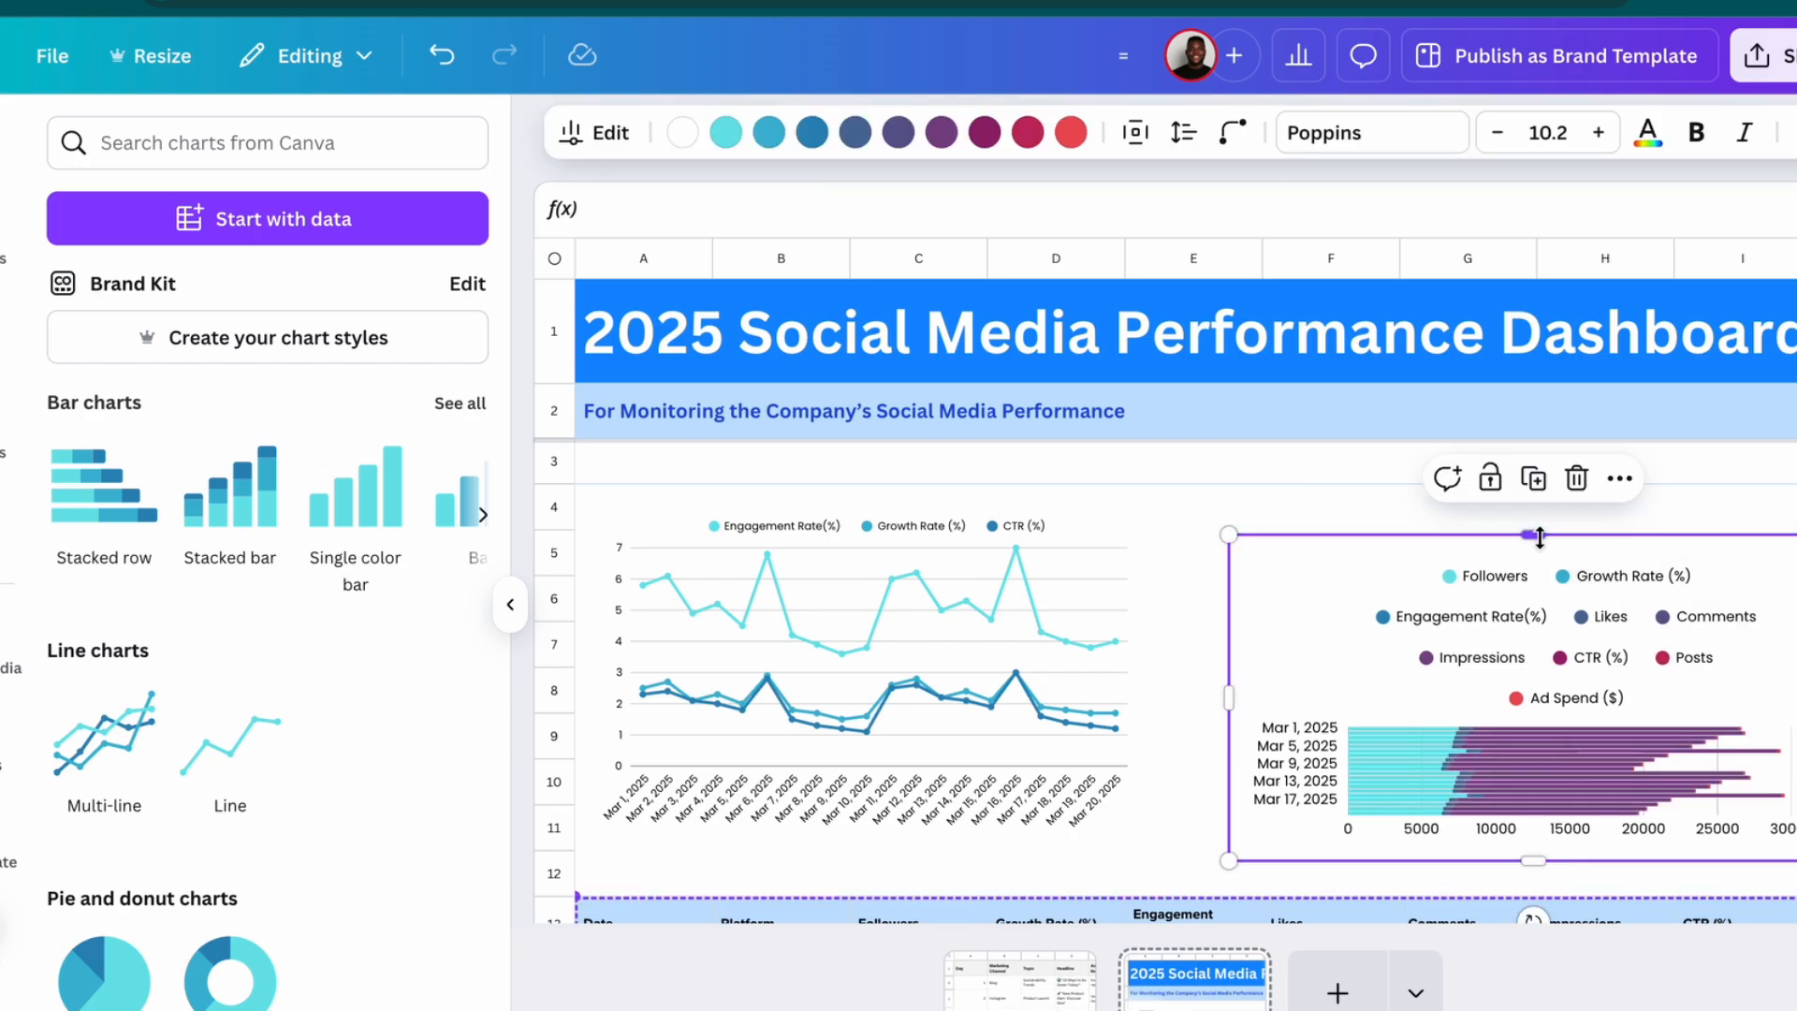
{"action": "left_click_drag", "start_coordinate": [1540, 536], "coordinate": [1535, 493]}
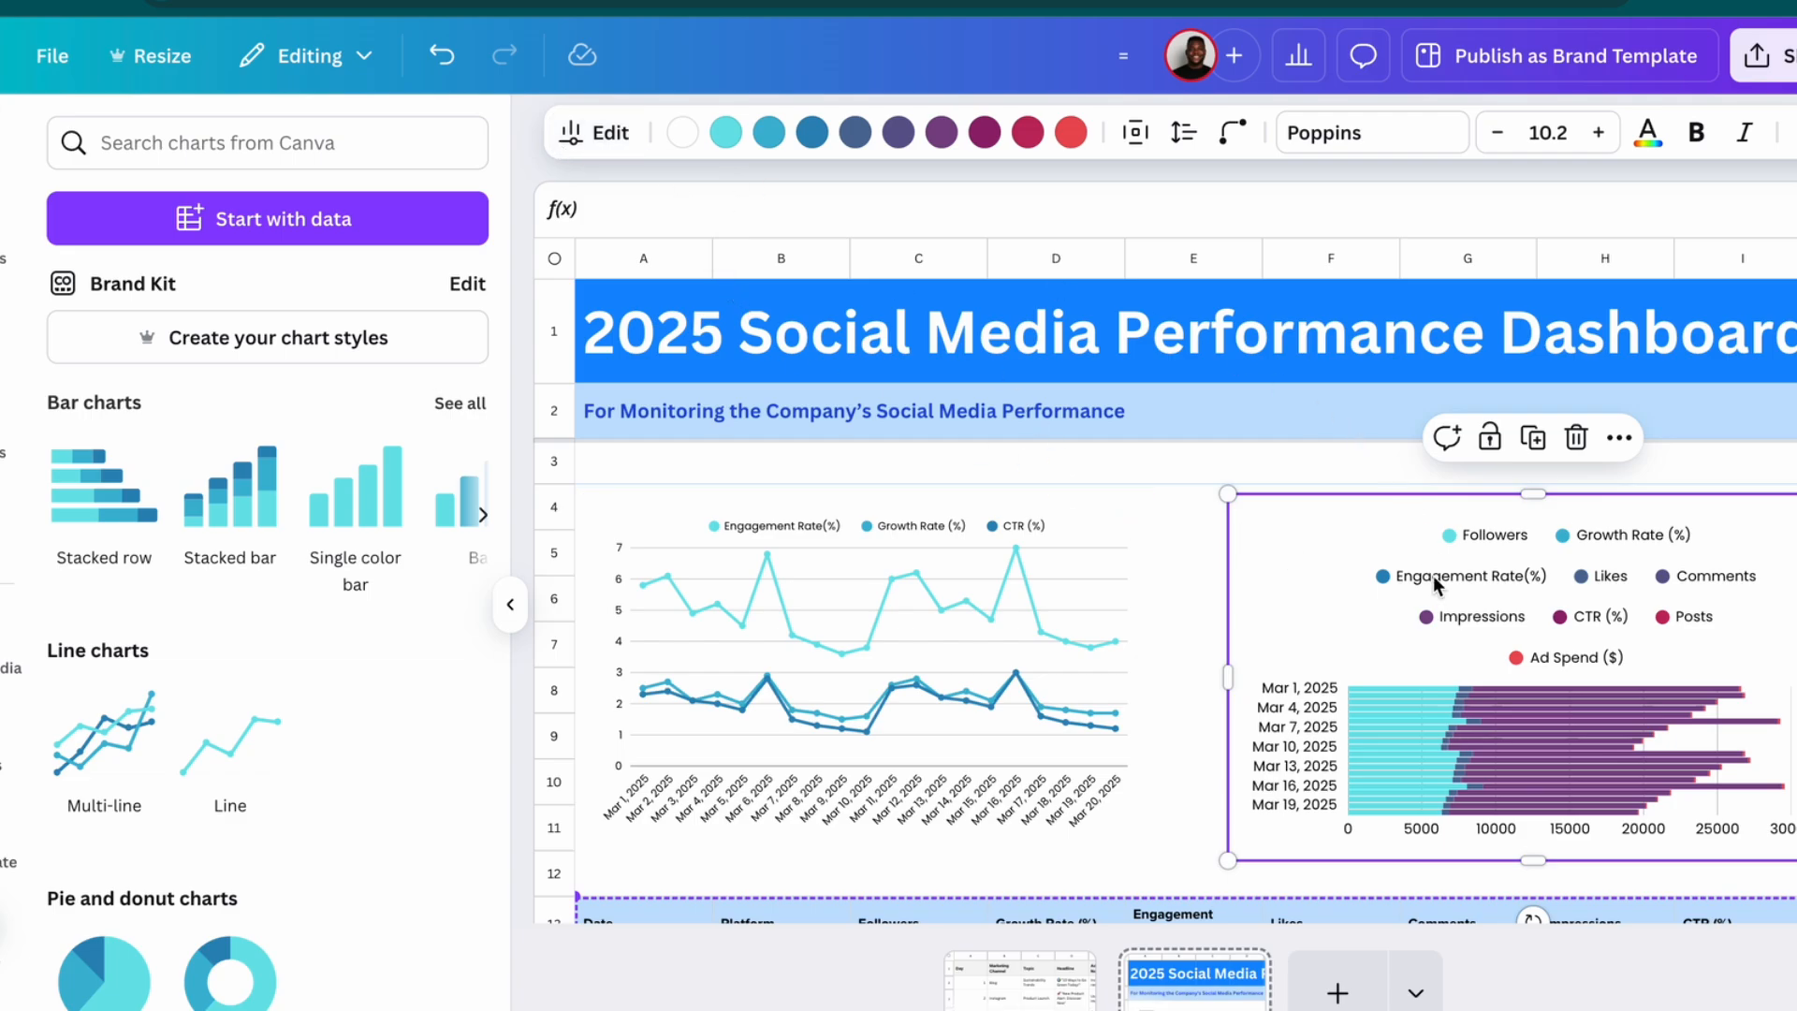
Set the stacked row chart's labels to Platform
{"action": "left_click", "coordinate": [599, 132]}
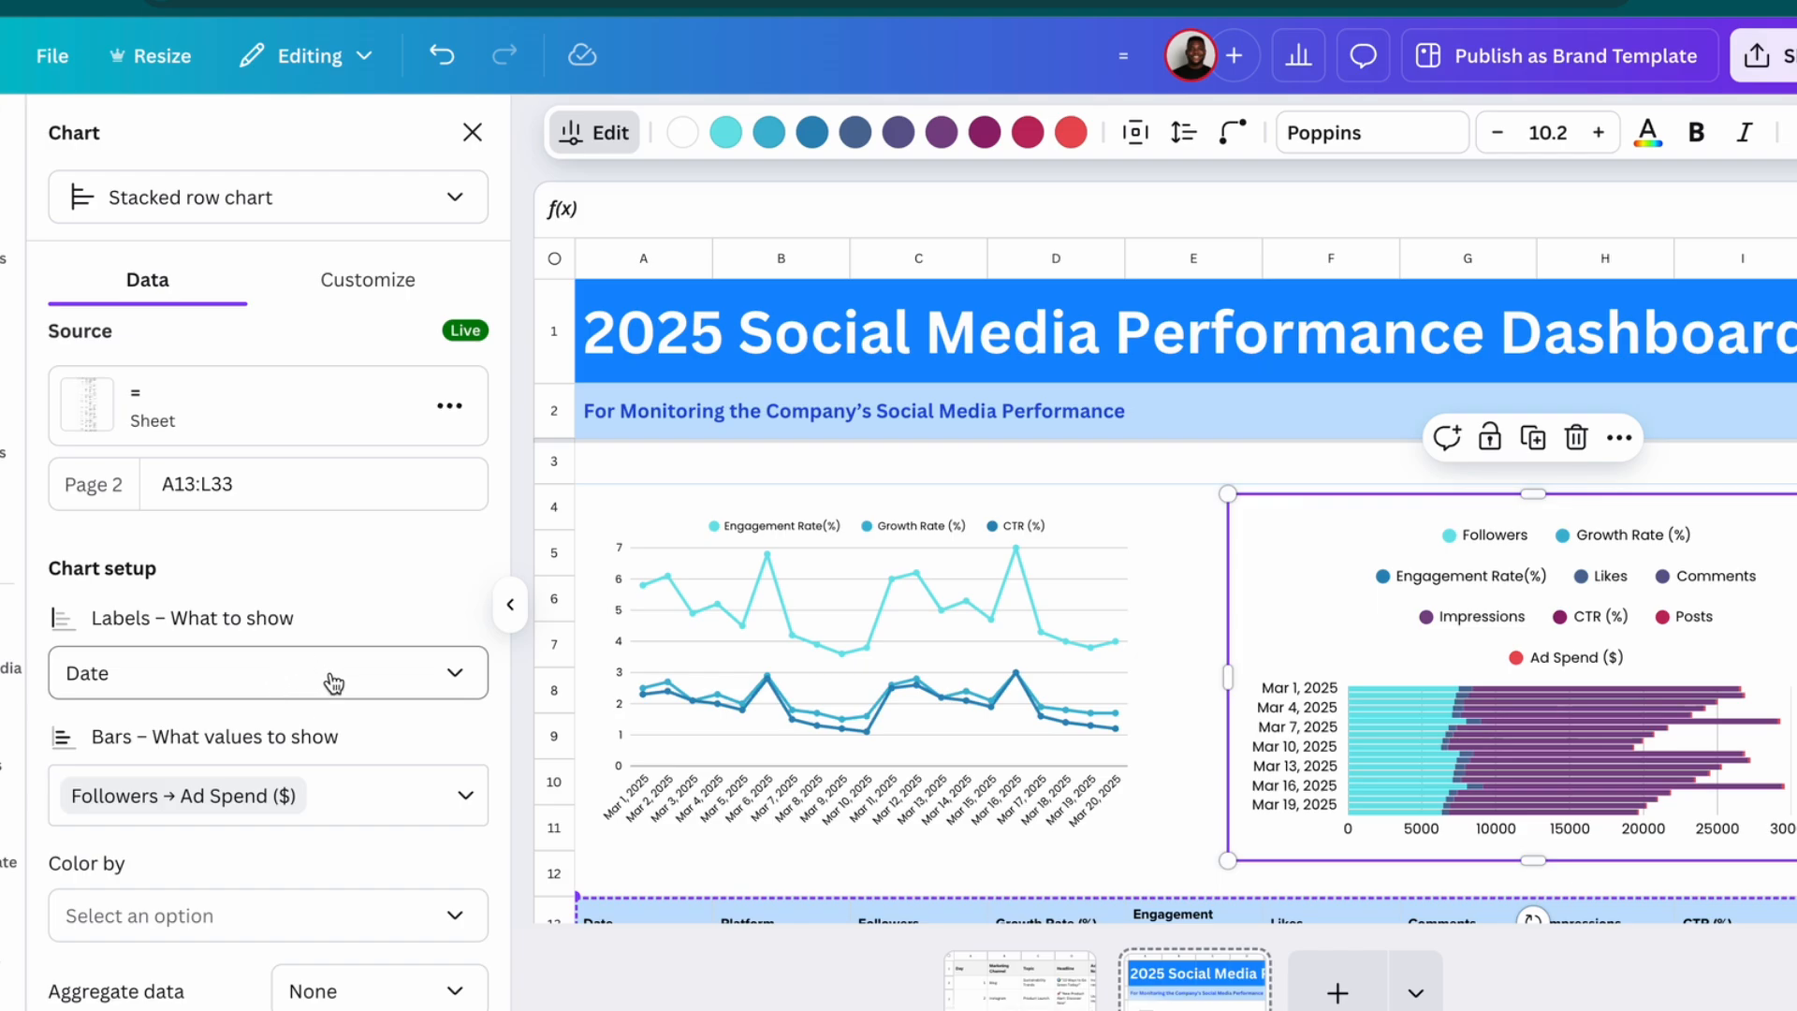
{"action": "left_click", "coordinate": [334, 683]}
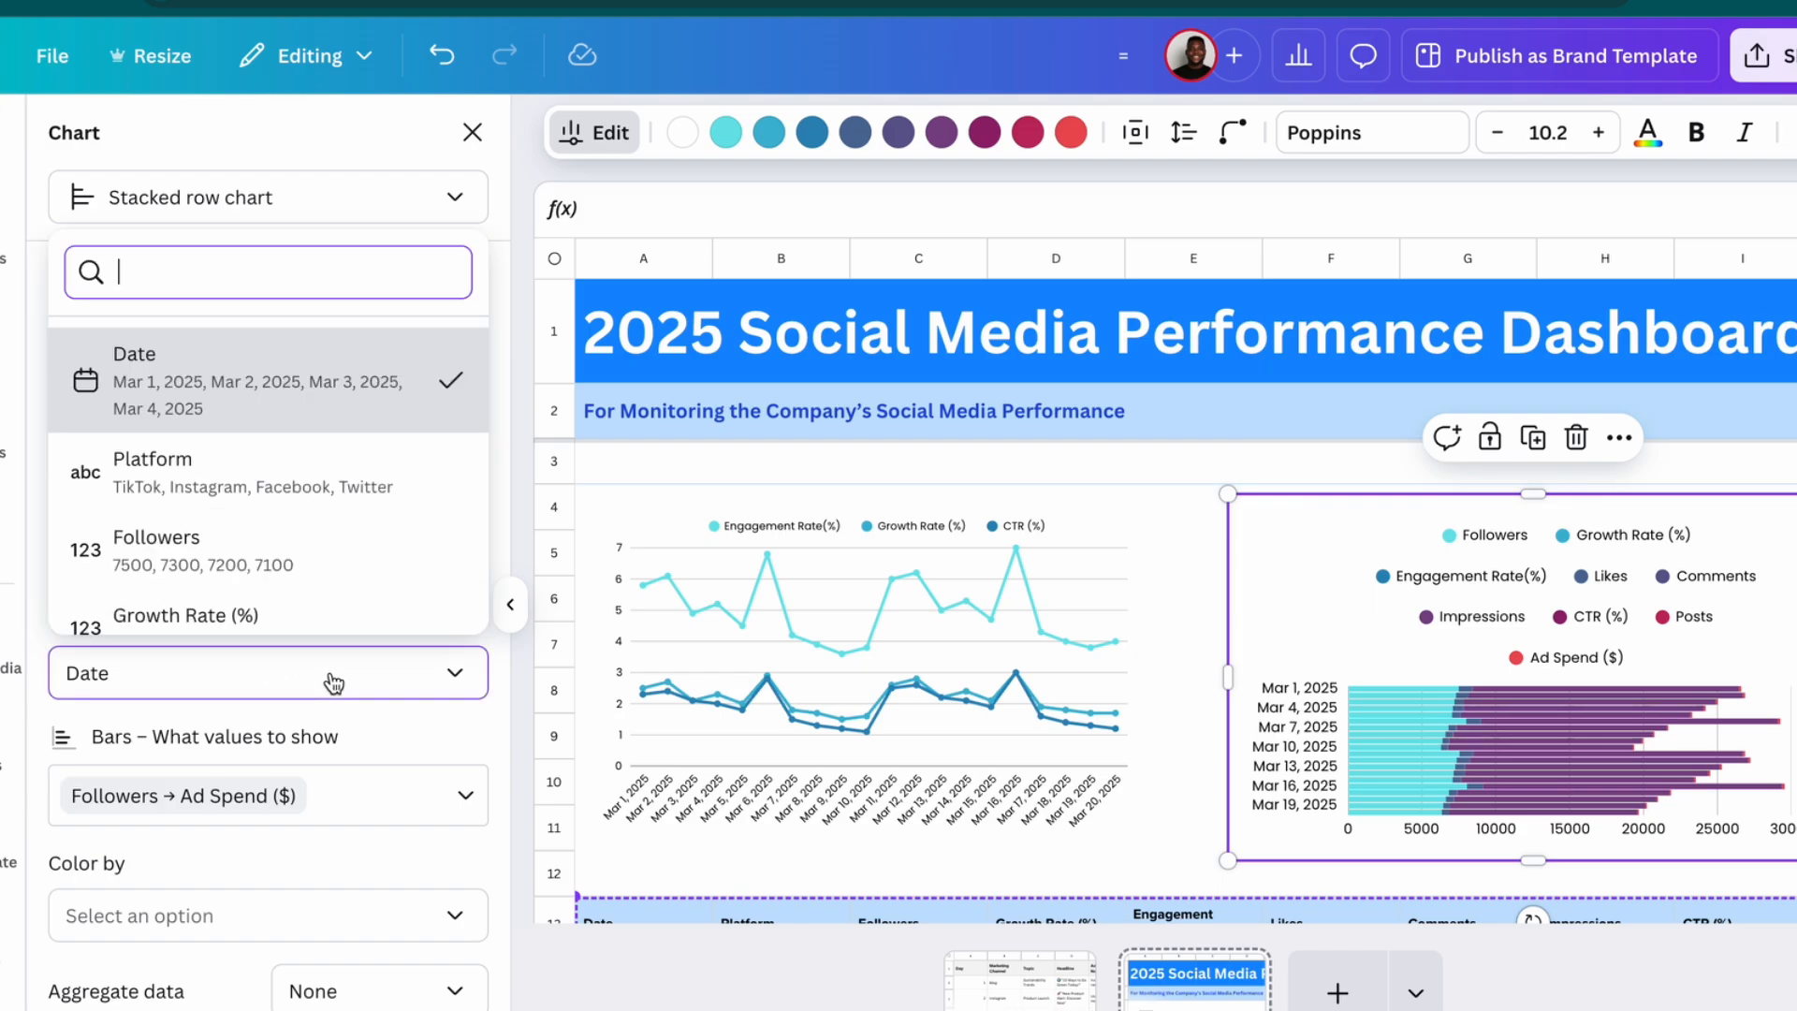
{"action": "scroll", "coordinate": [275, 505], "scroll_direction": "down", "scroll_amount": 1}
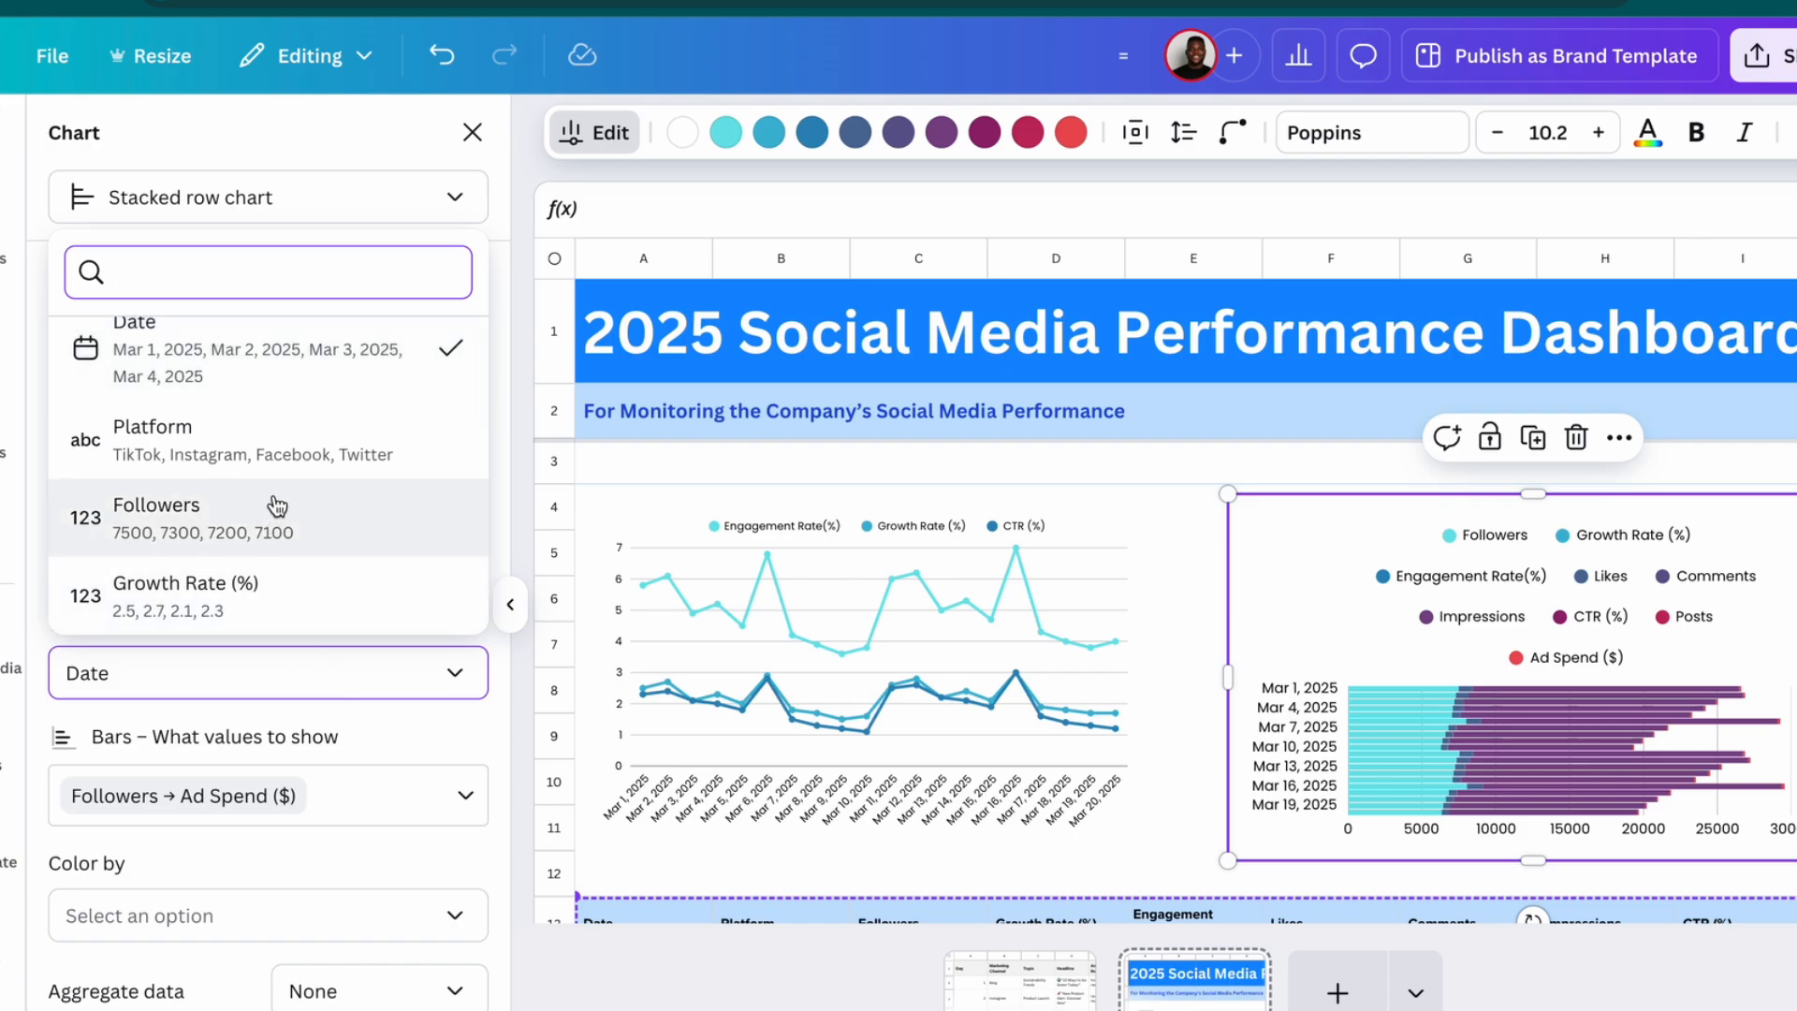
{"action": "left_click", "coordinate": [313, 453]}
Limit the stacked row chart's values to Growth Rate (%) and Engagement Rate(%), and stretch the chart back up to row 4
{"action": "left_click", "coordinate": [405, 795]}
{"action": "scroll", "coordinate": [295, 588], "scroll_direction": "down", "scroll_amount": 1}
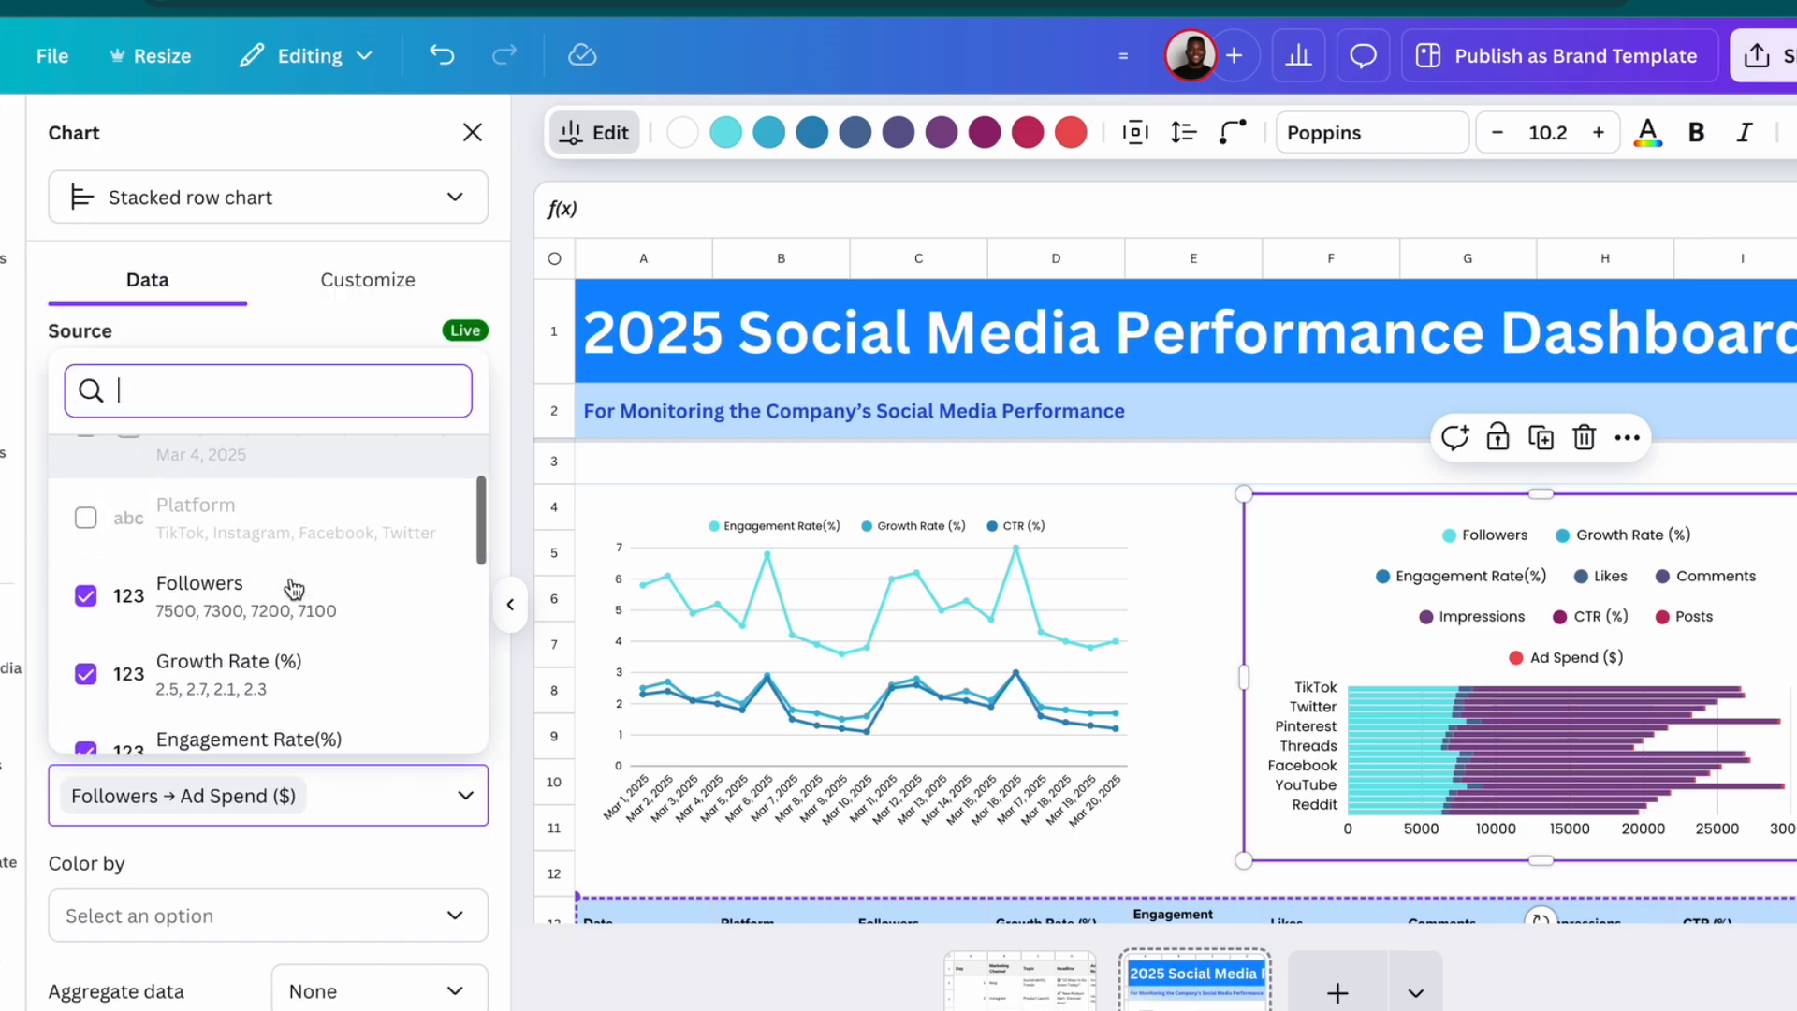
{"action": "scroll", "coordinate": [295, 588], "scroll_direction": "up", "scroll_amount": 3}
{"action": "left_click", "coordinate": [86, 476]}
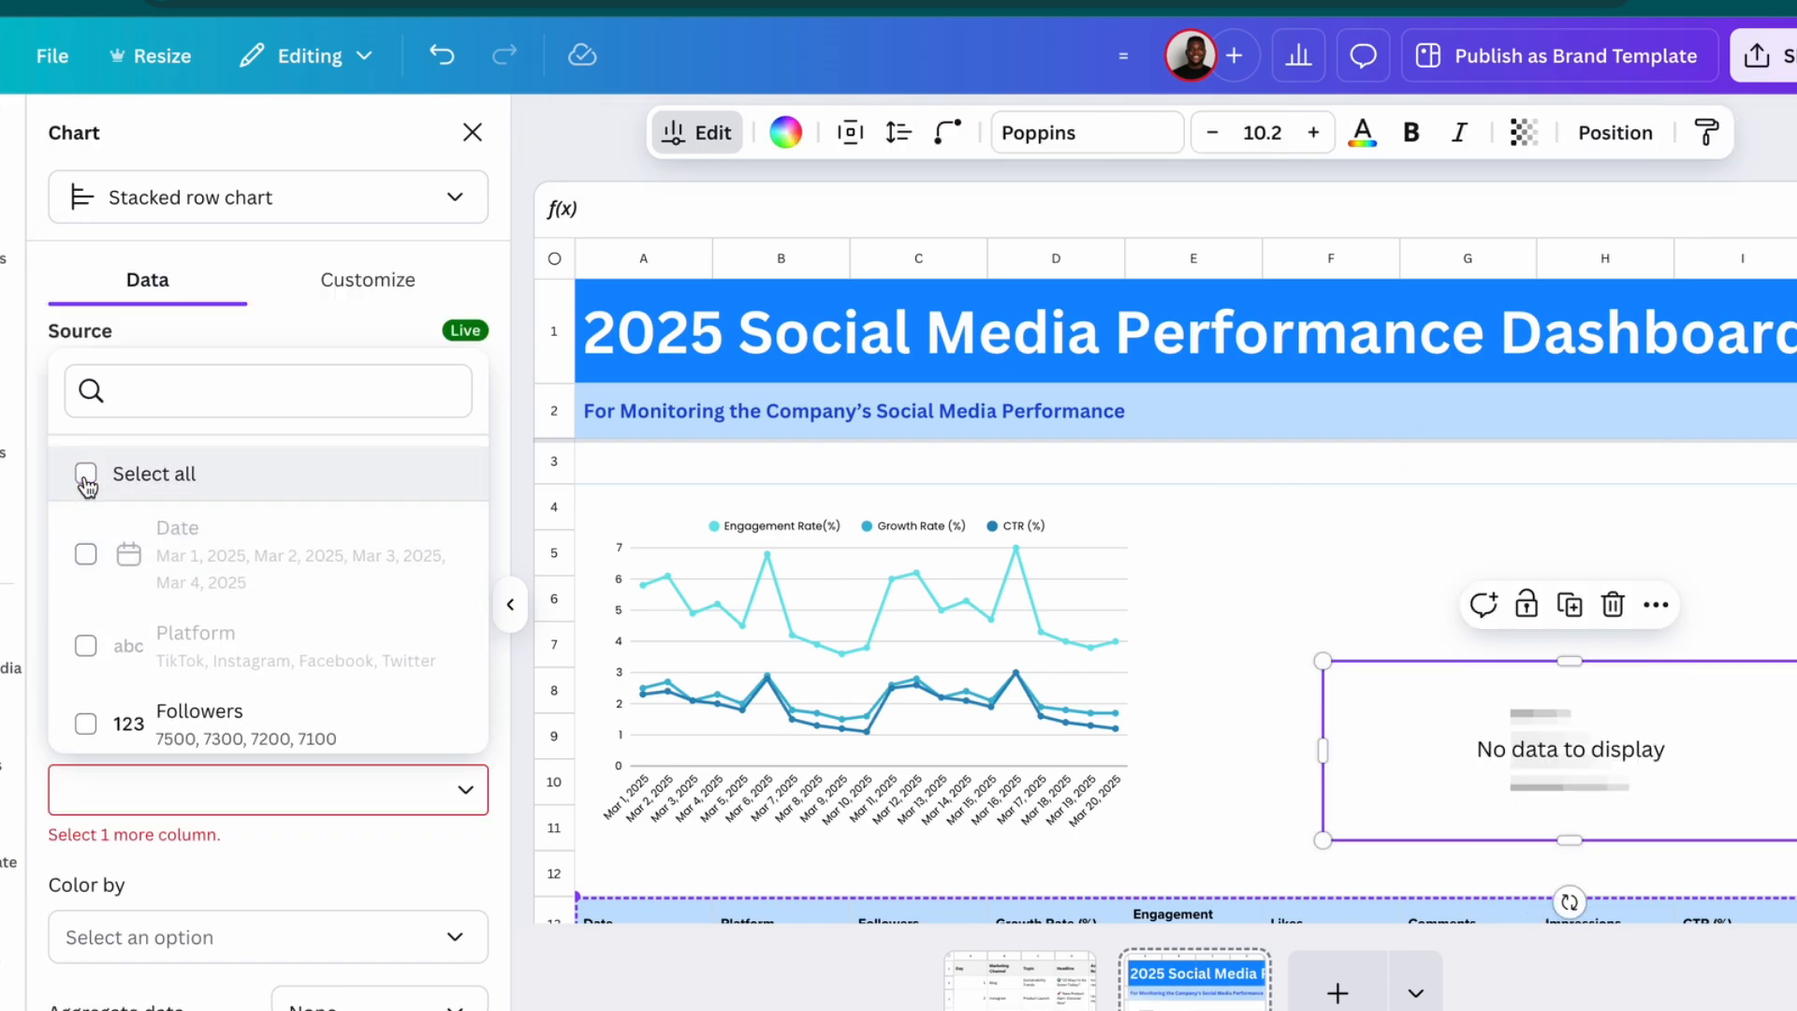
{"action": "scroll", "coordinate": [90, 515], "scroll_direction": "down", "scroll_amount": 3}
{"action": "left_click", "coordinate": [89, 514]}
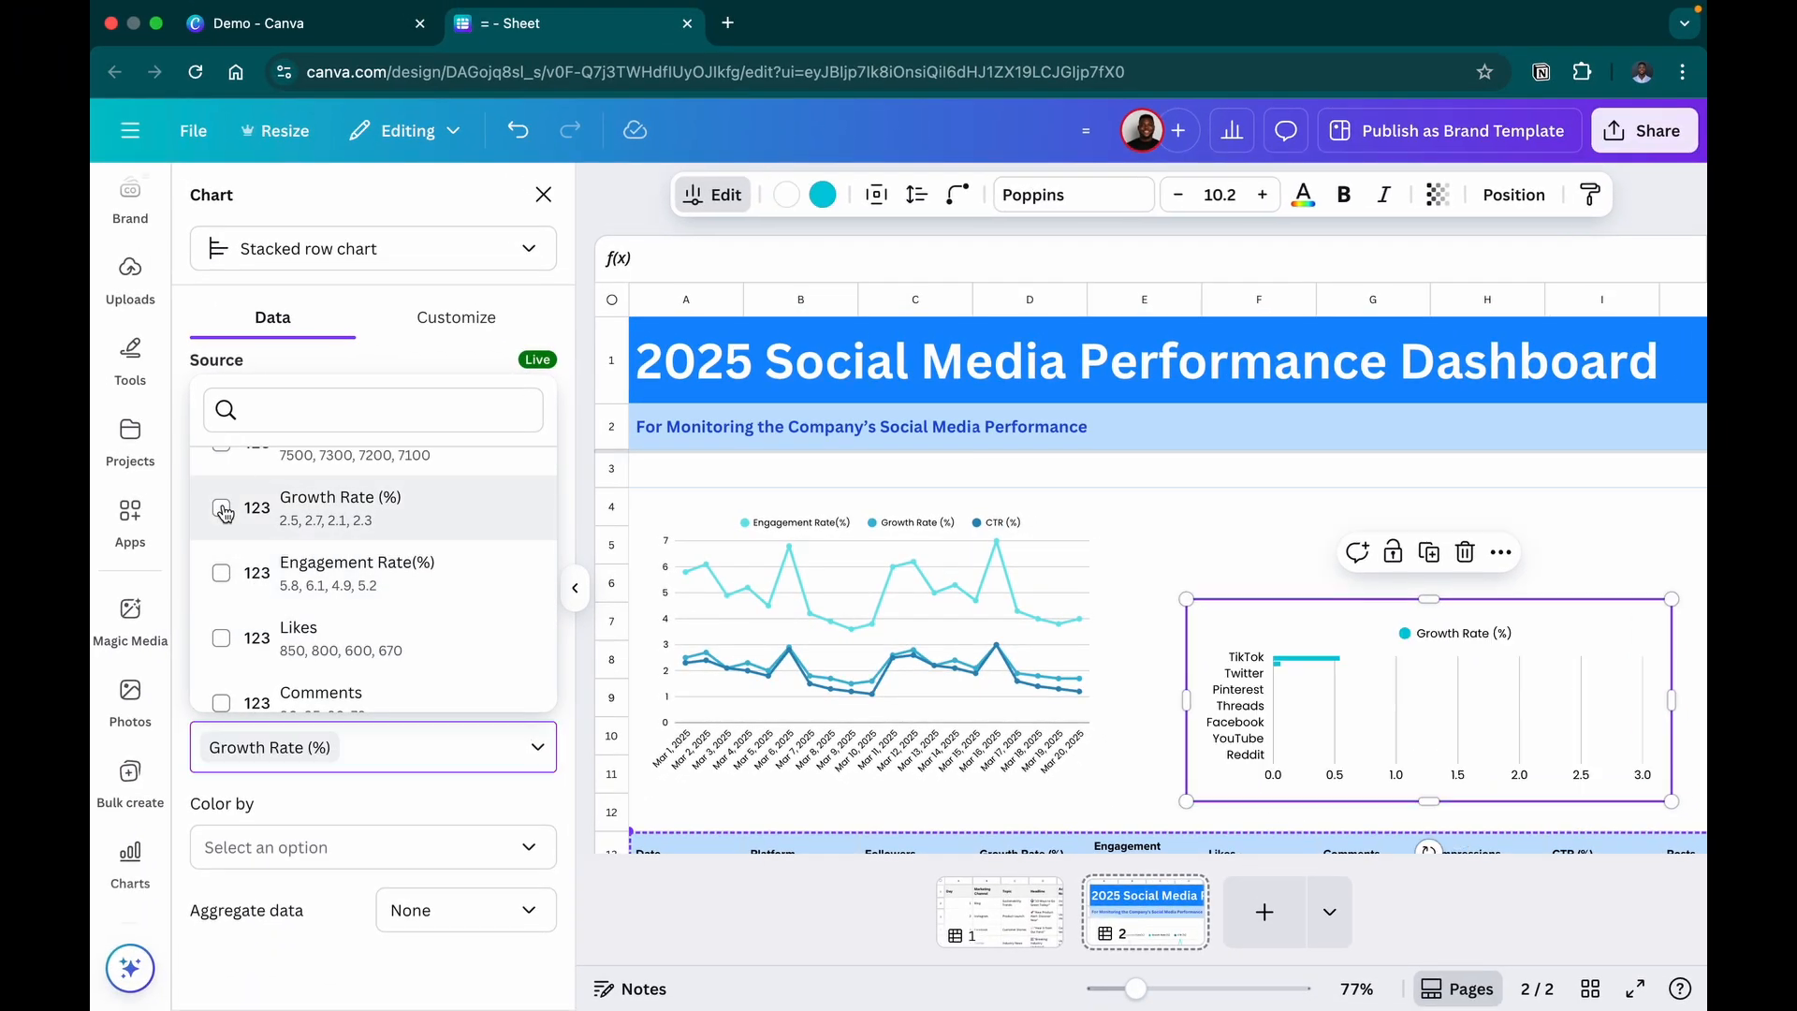
{"action": "left_click", "coordinate": [232, 579]}
{"action": "scroll", "coordinate": [245, 567], "scroll_direction": "down", "scroll_amount": 5}
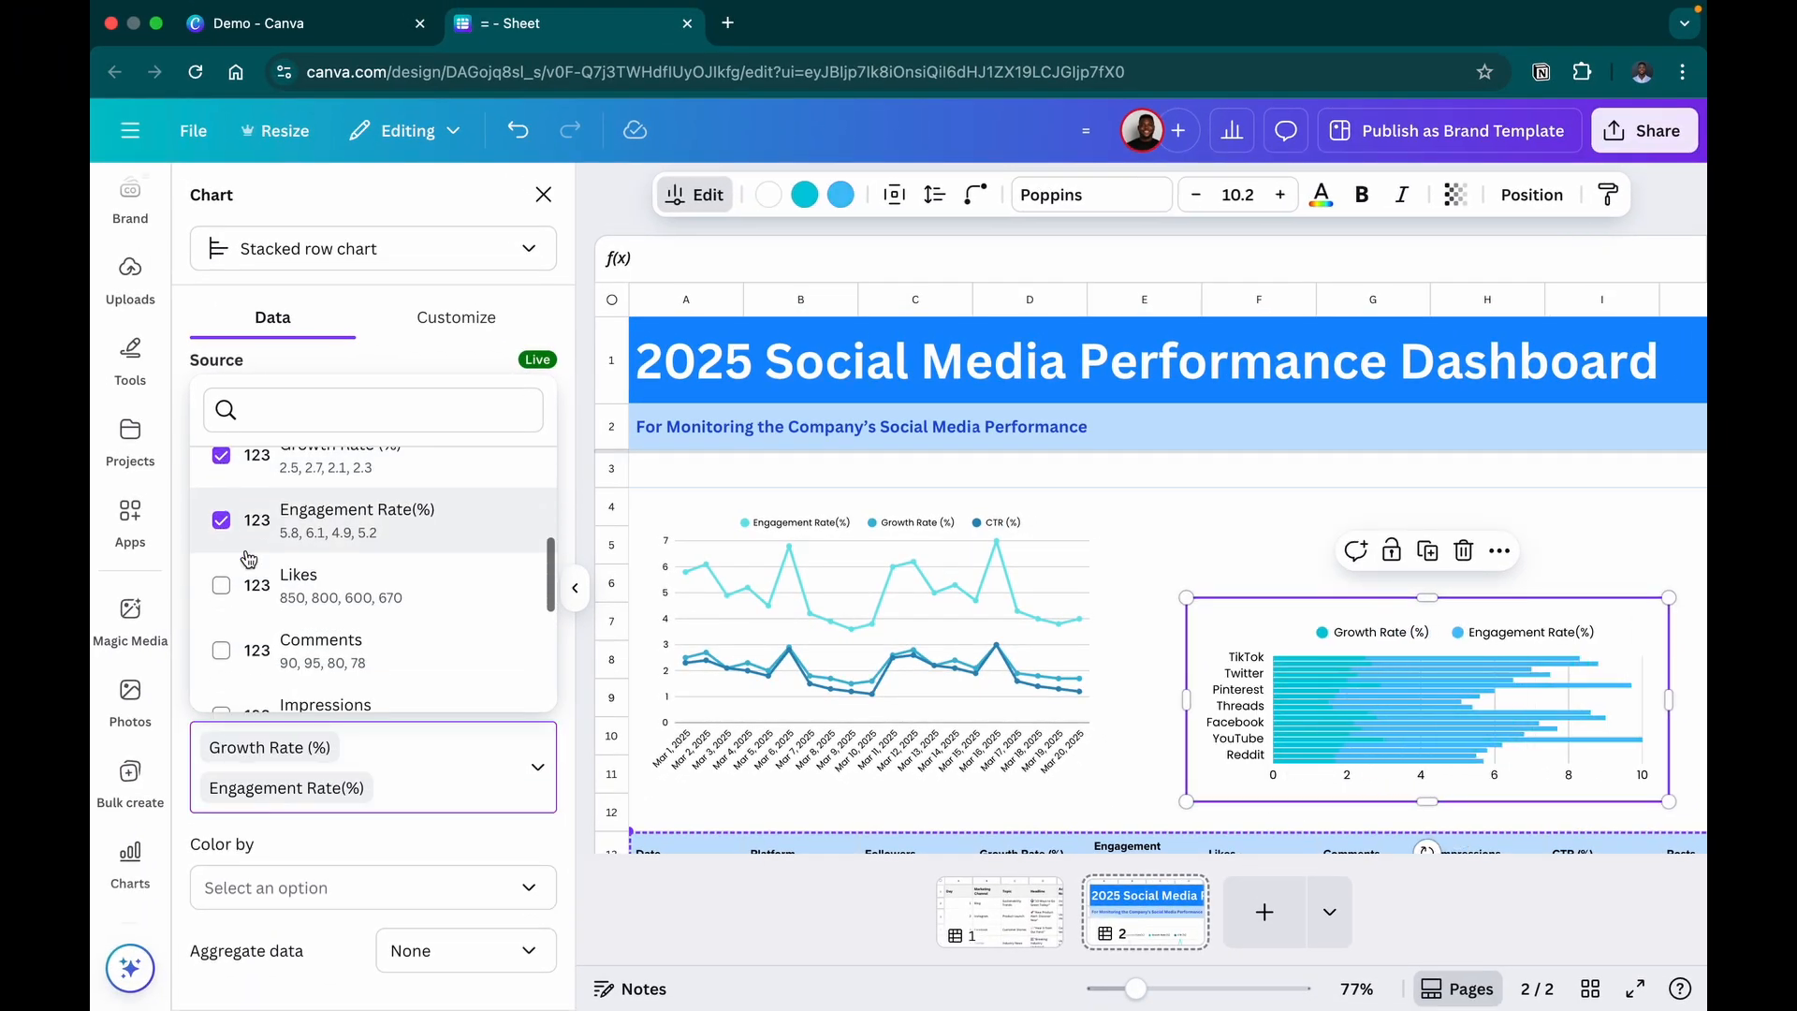
{"action": "scroll", "coordinate": [239, 557], "scroll_direction": "up", "scroll_amount": 5}
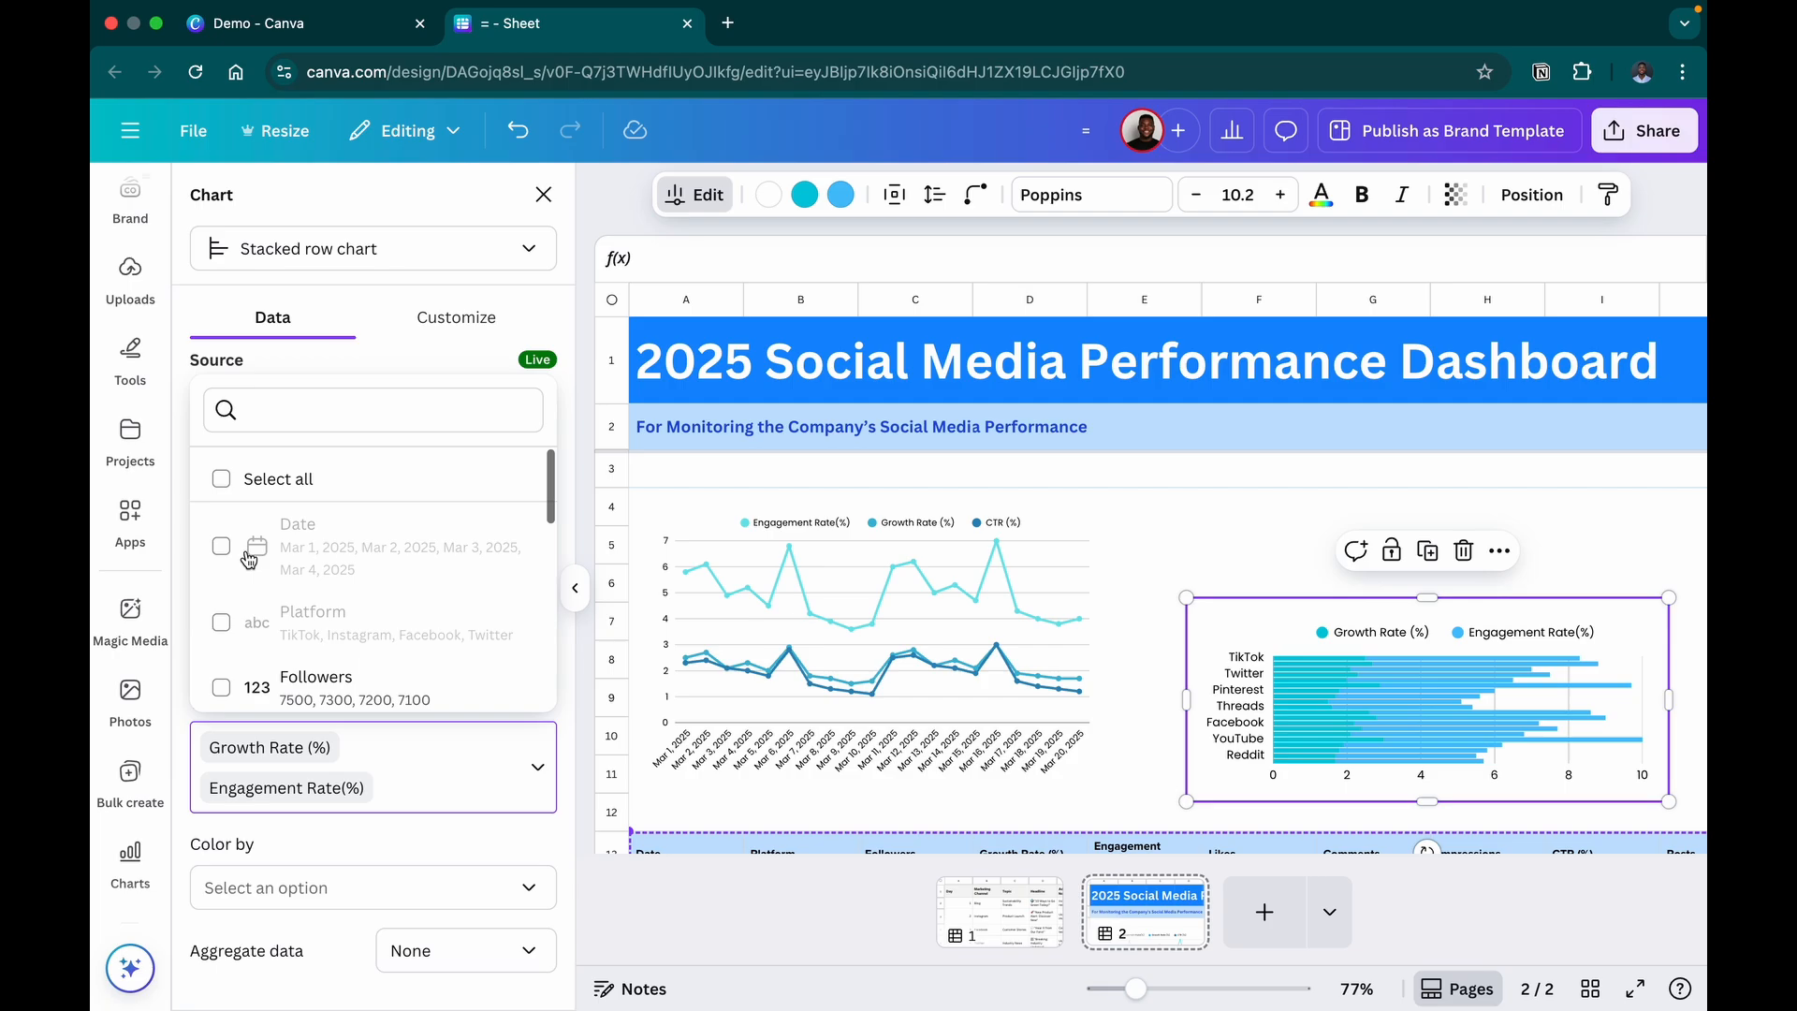
{"action": "left_click_drag", "start_coordinate": [1426, 597], "coordinate": [1428, 496]}
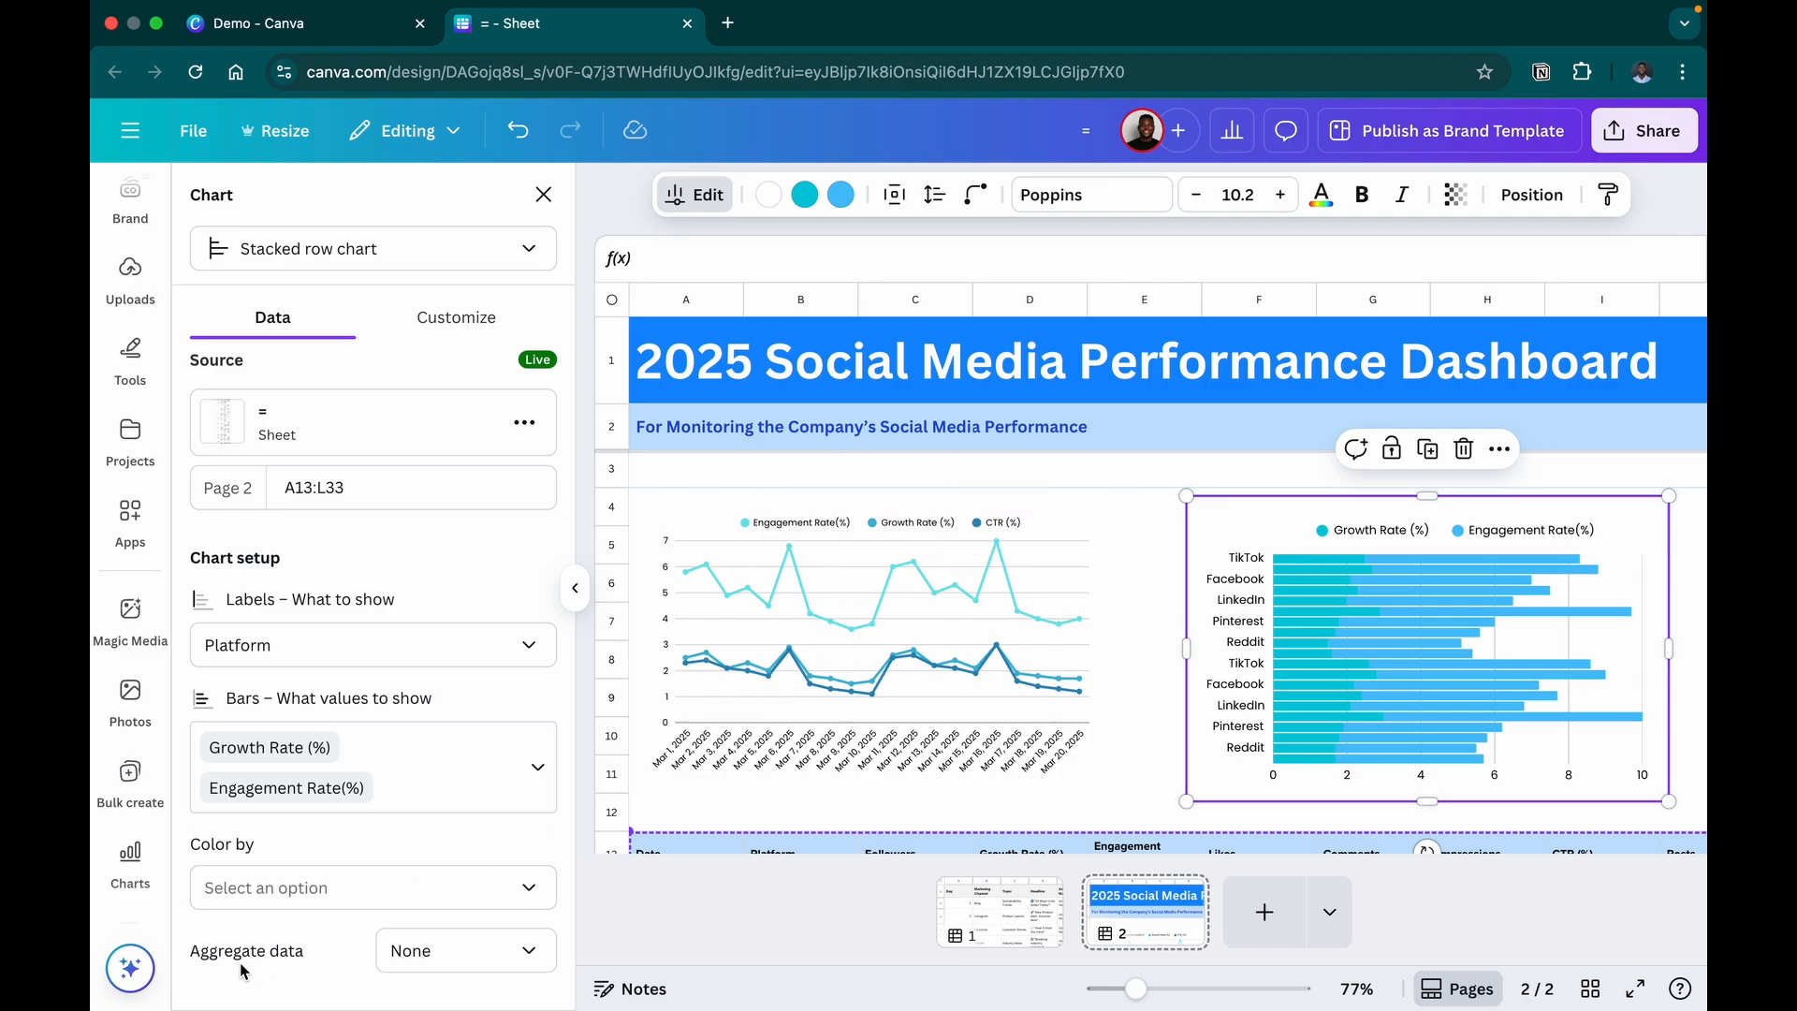
Aggregate the stacked row chart's data by Sum and turn on its data labels, with stack totals off
{"action": "left_click", "coordinate": [469, 949]}
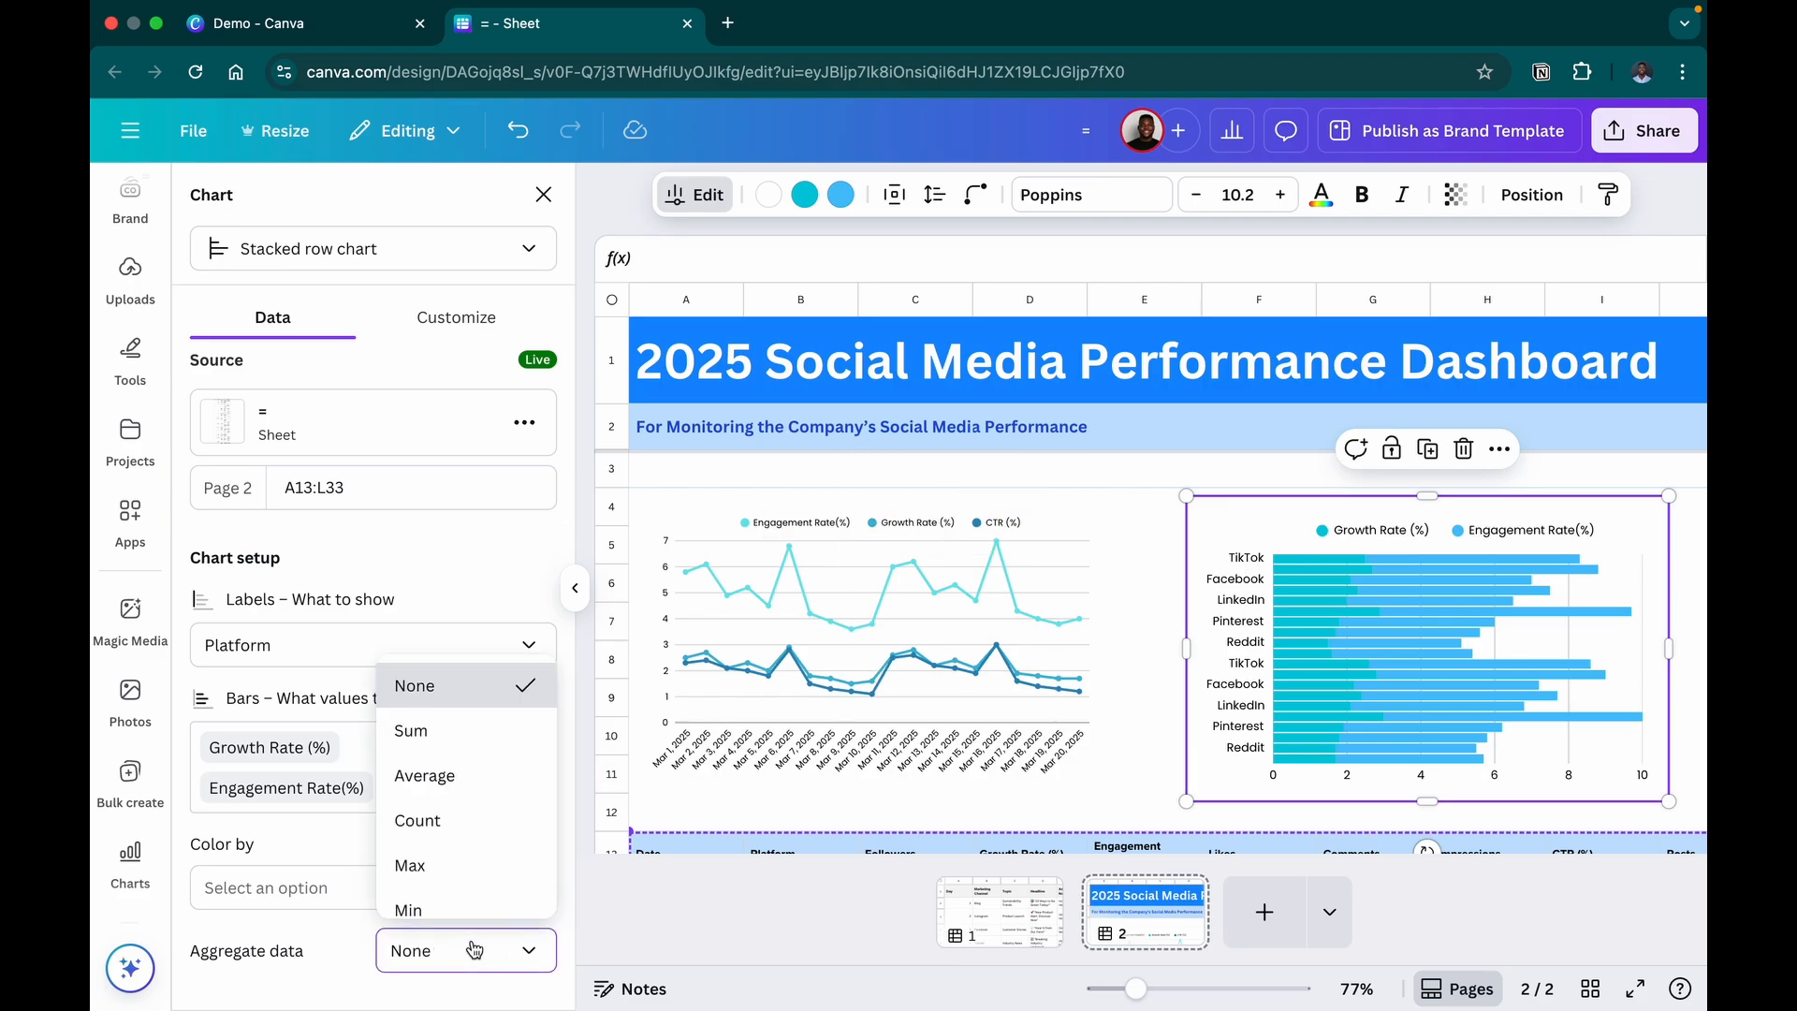
{"action": "left_click", "coordinate": [494, 731]}
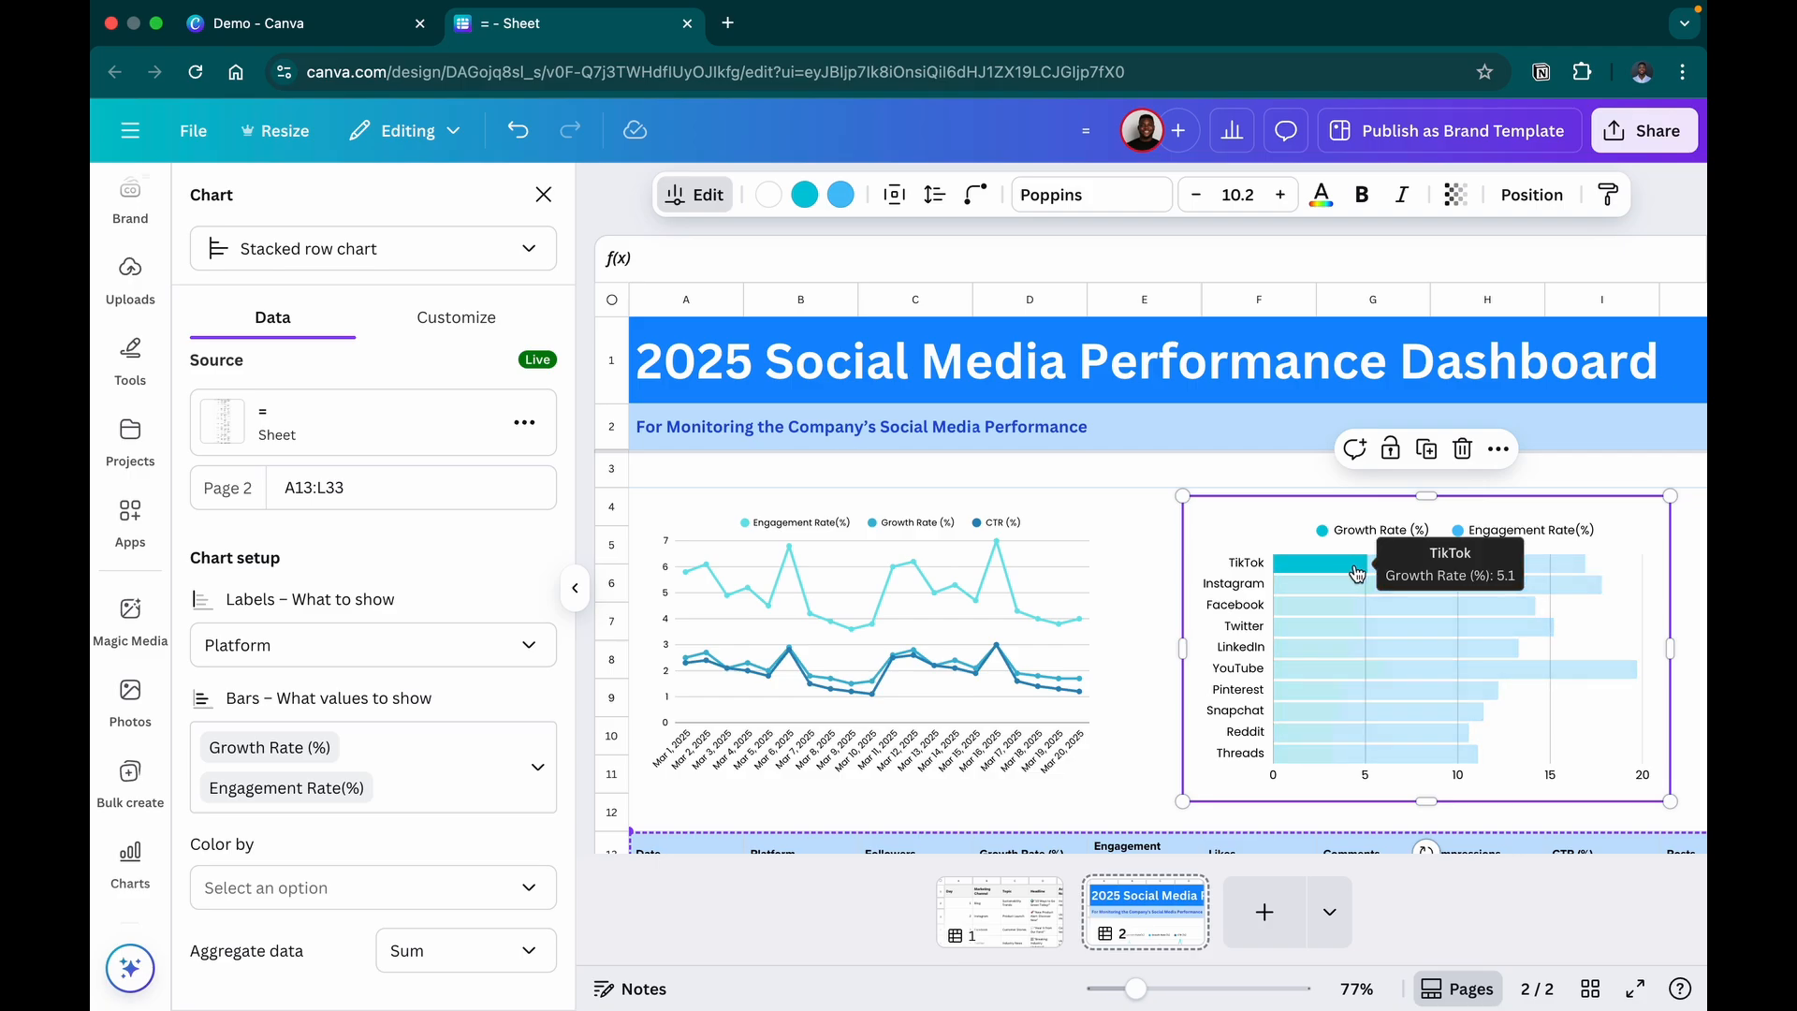
{"action": "left_click", "coordinate": [432, 339]}
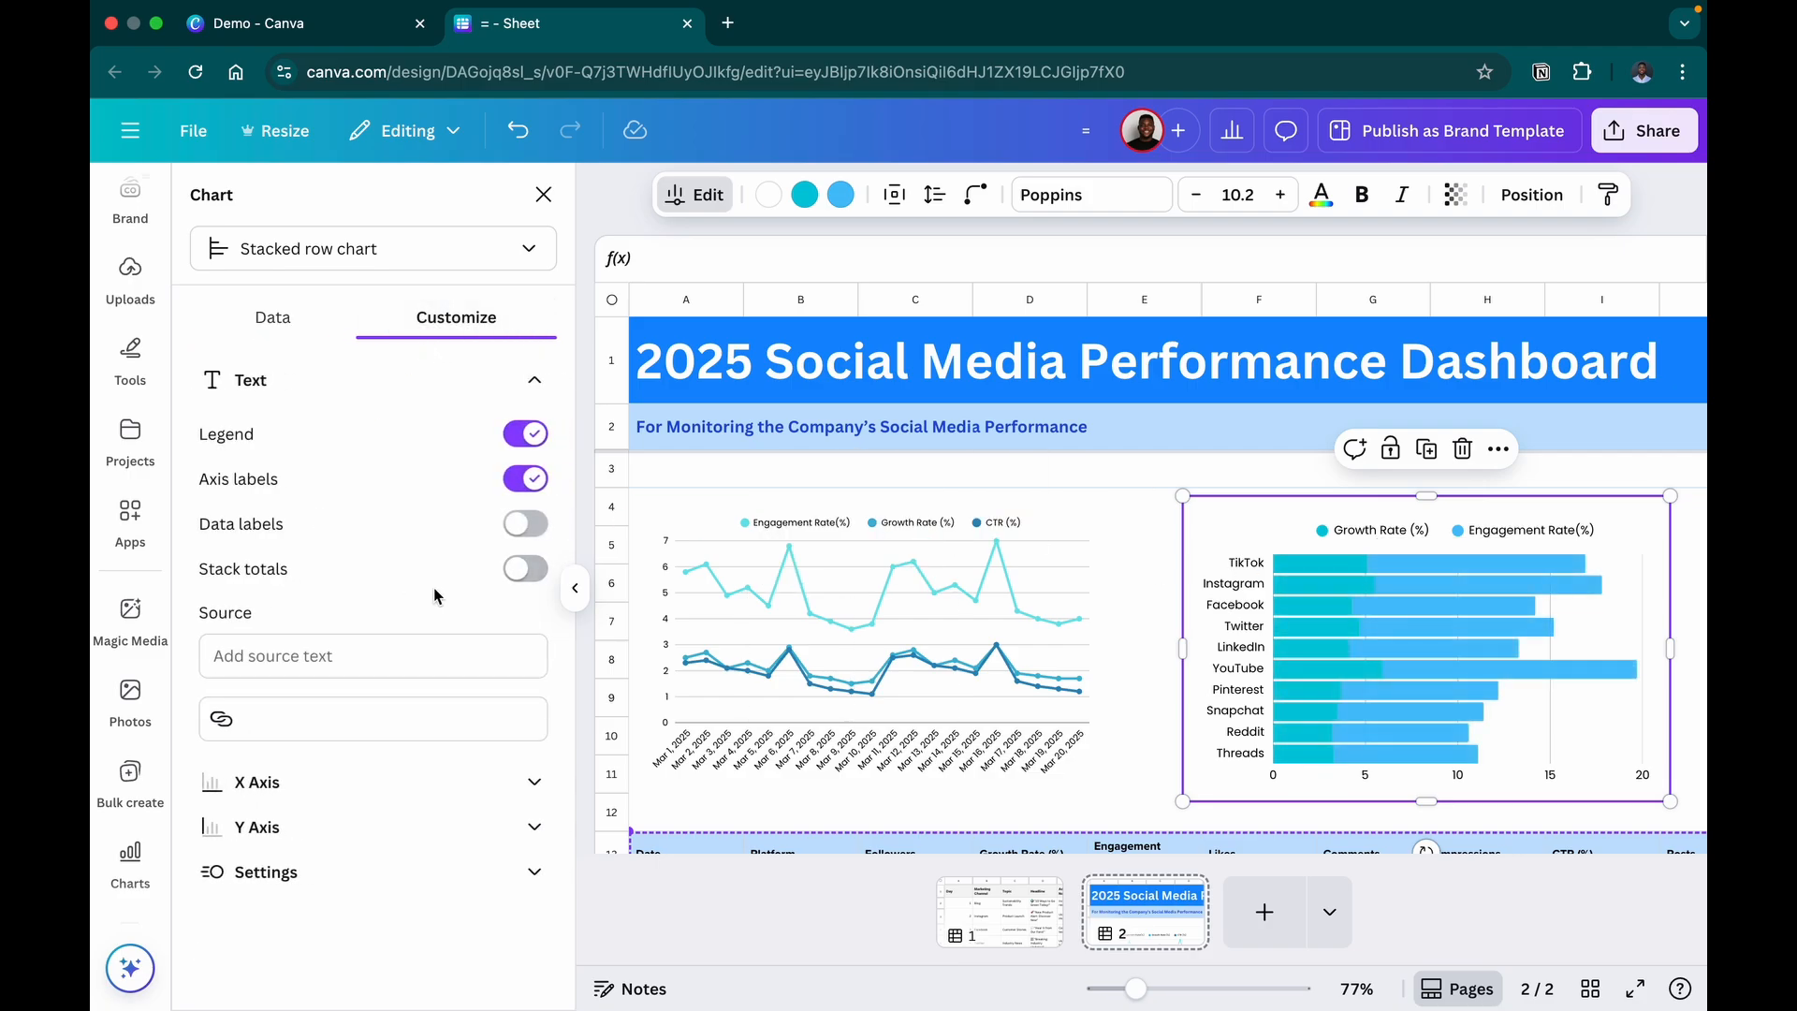
{"action": "left_click", "coordinate": [527, 531]}
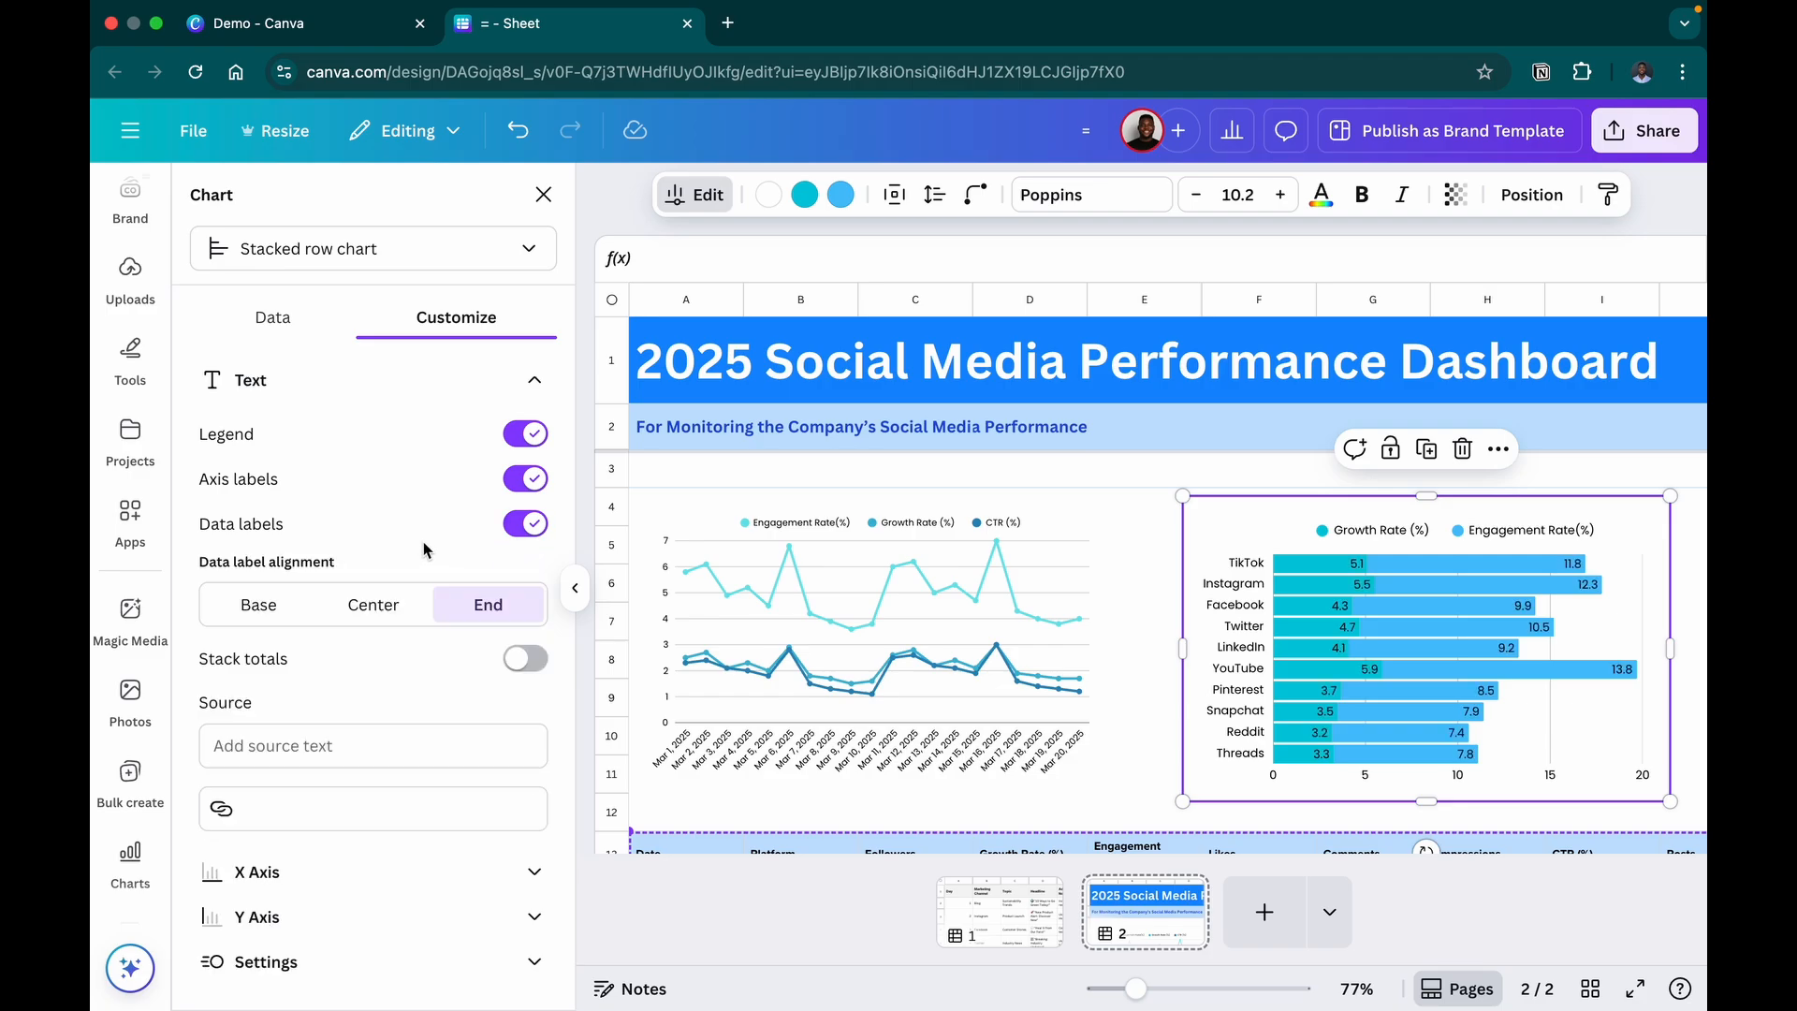
{"action": "mouse_move", "coordinate": [1346, 599]}
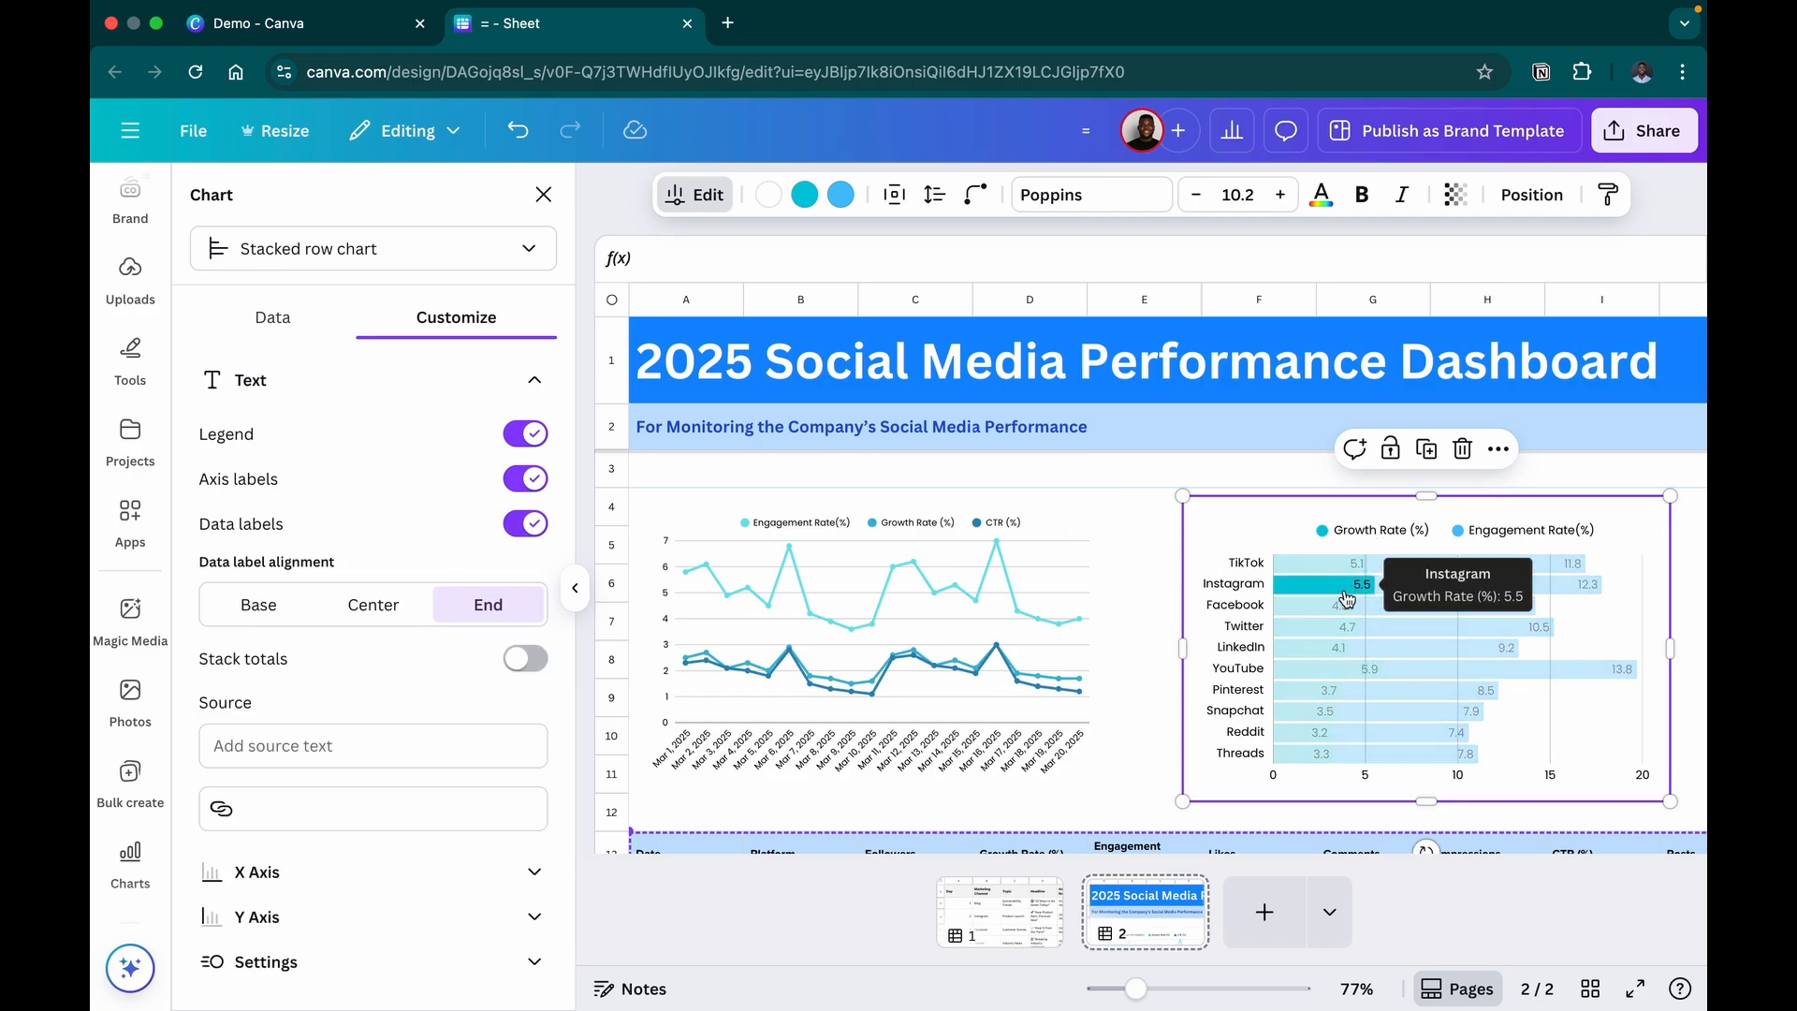
{"action": "left_click", "coordinate": [521, 659]}
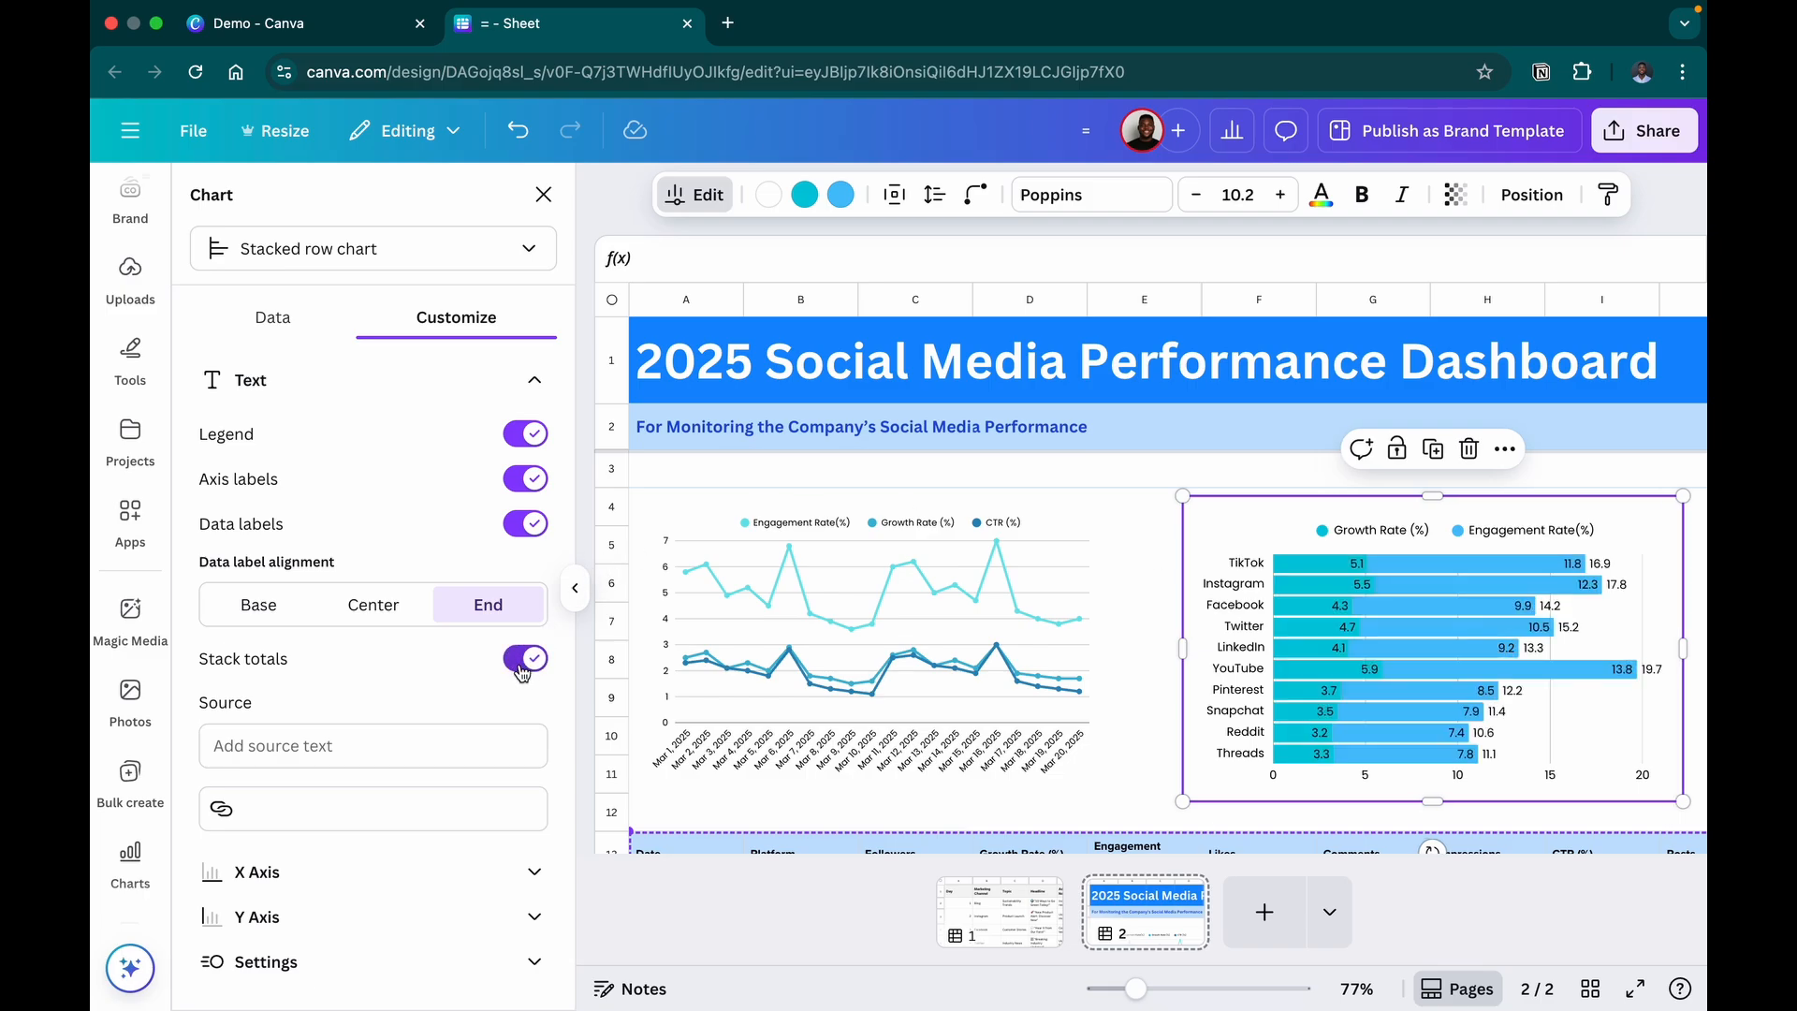
{"action": "left_click", "coordinate": [521, 660]}
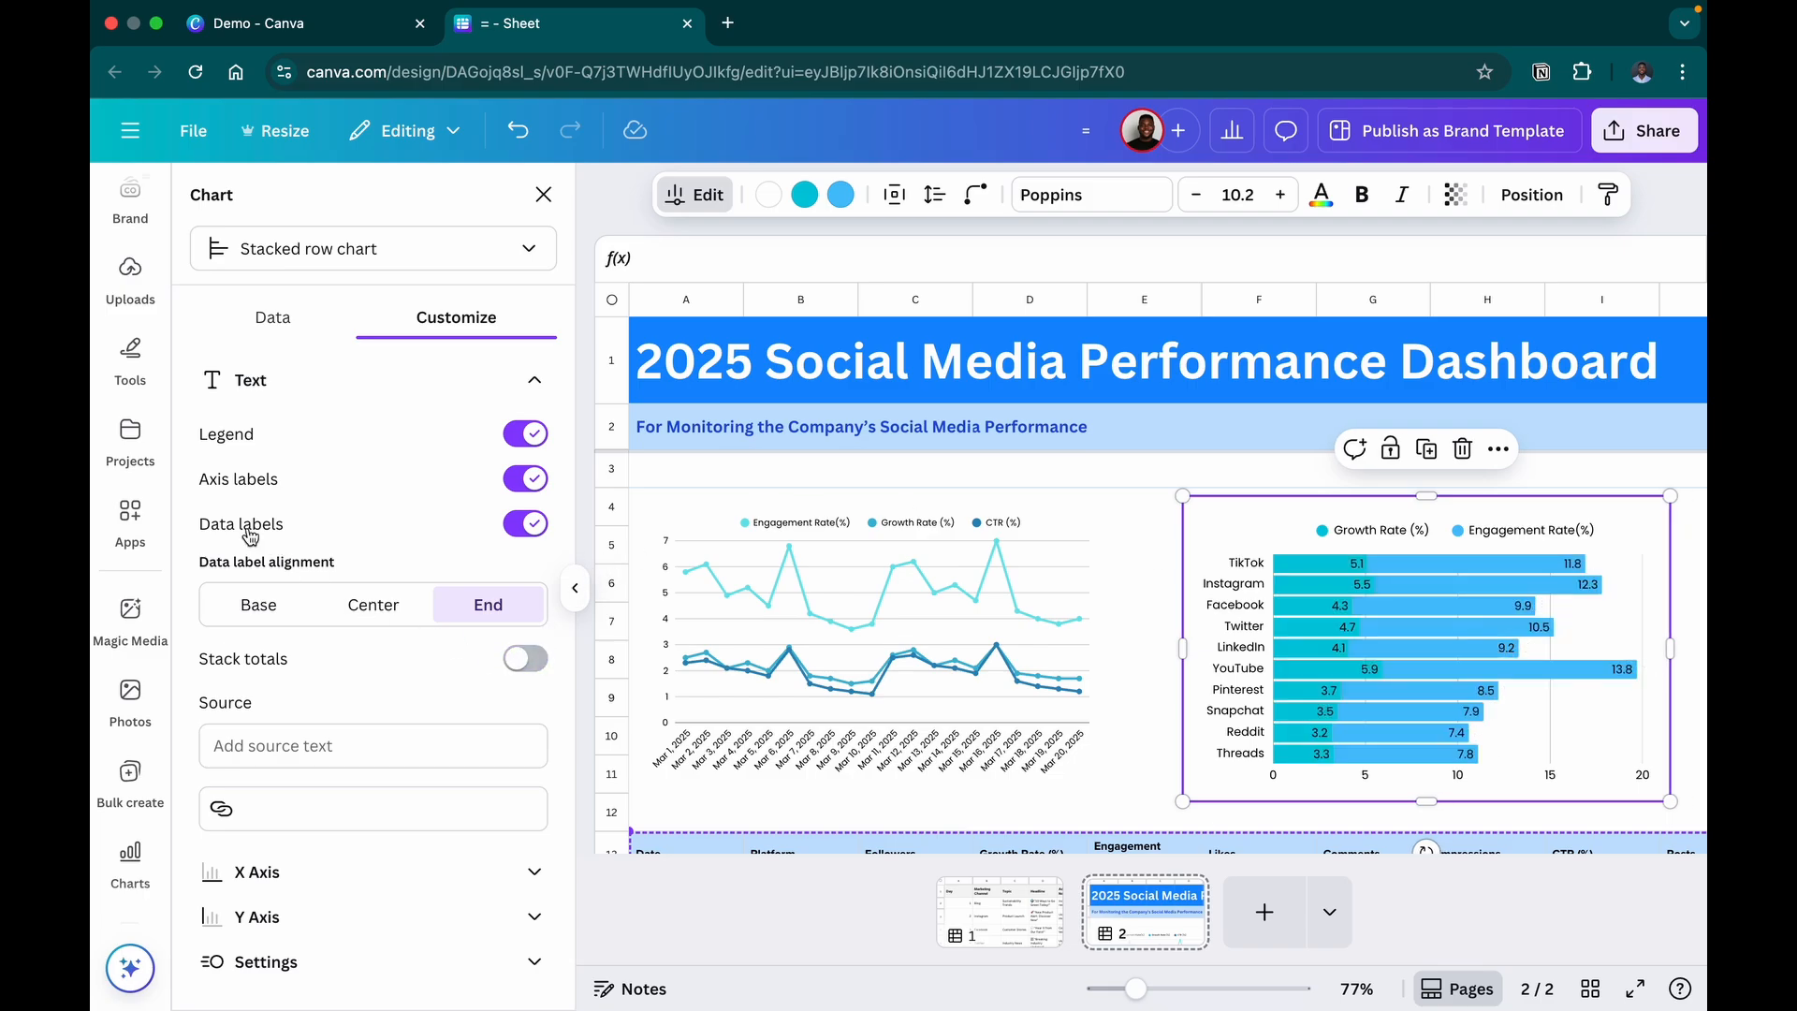
{"action": "left_click", "coordinate": [273, 319]}
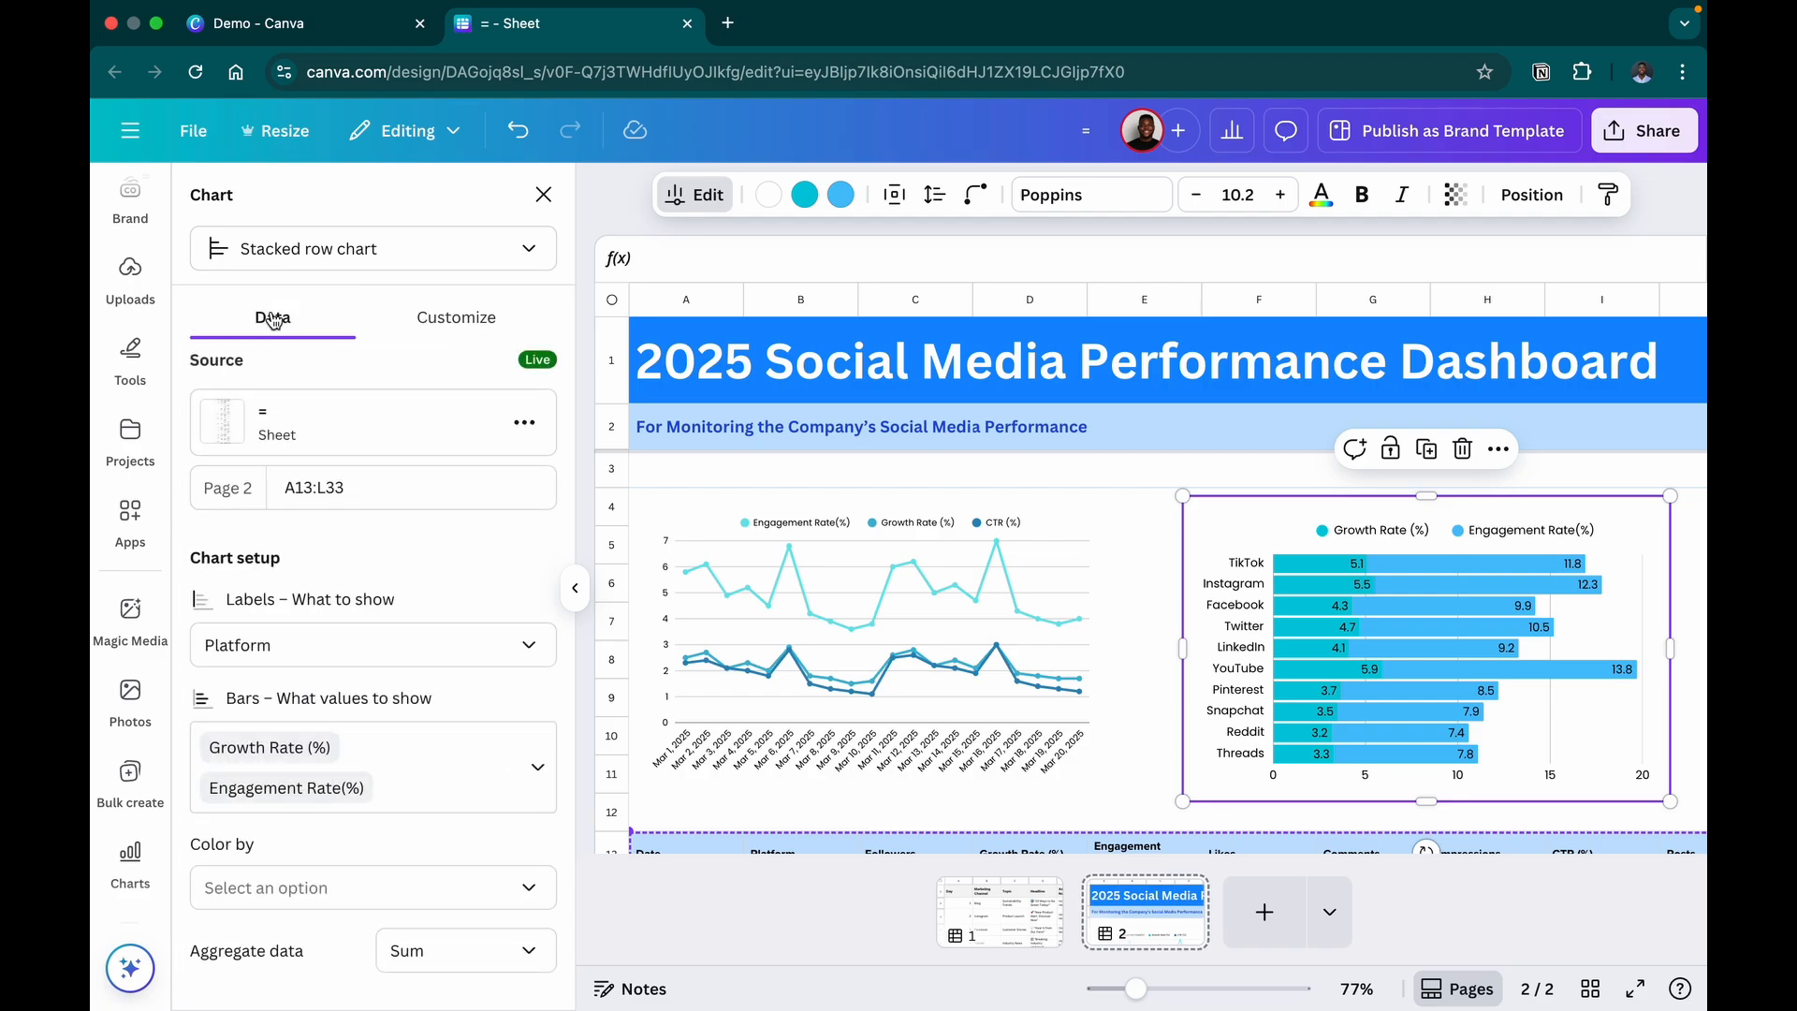
Enlarge the stacked row chart slightly from its lower corner nearest the line chart
{"action": "left_click", "coordinate": [1095, 548]}
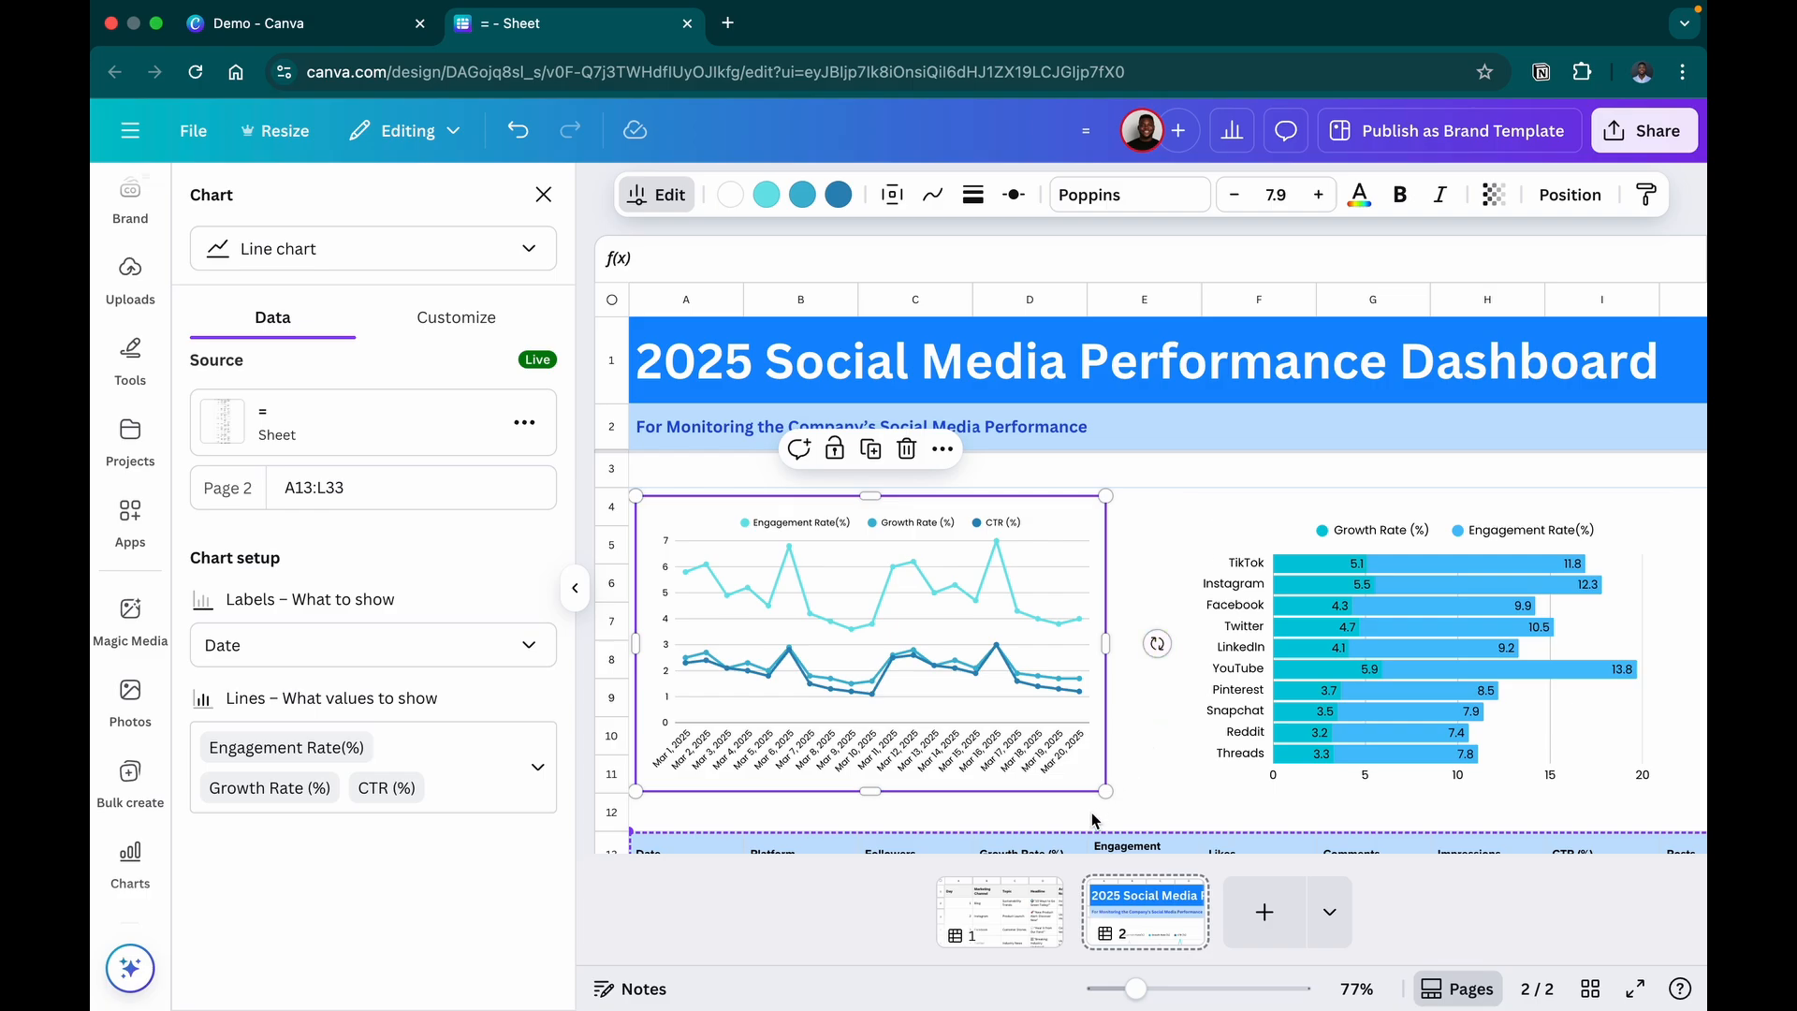
{"action": "left_click", "coordinate": [1181, 803]}
{"action": "mouse_move", "coordinate": [1181, 804]}
{"action": "left_mouse_down"}
{"action": "mouse_move", "coordinate": [1149, 824]}
{"action": "mouse_move", "coordinate": [1164, 794]}
{"action": "left_mouse_up"}
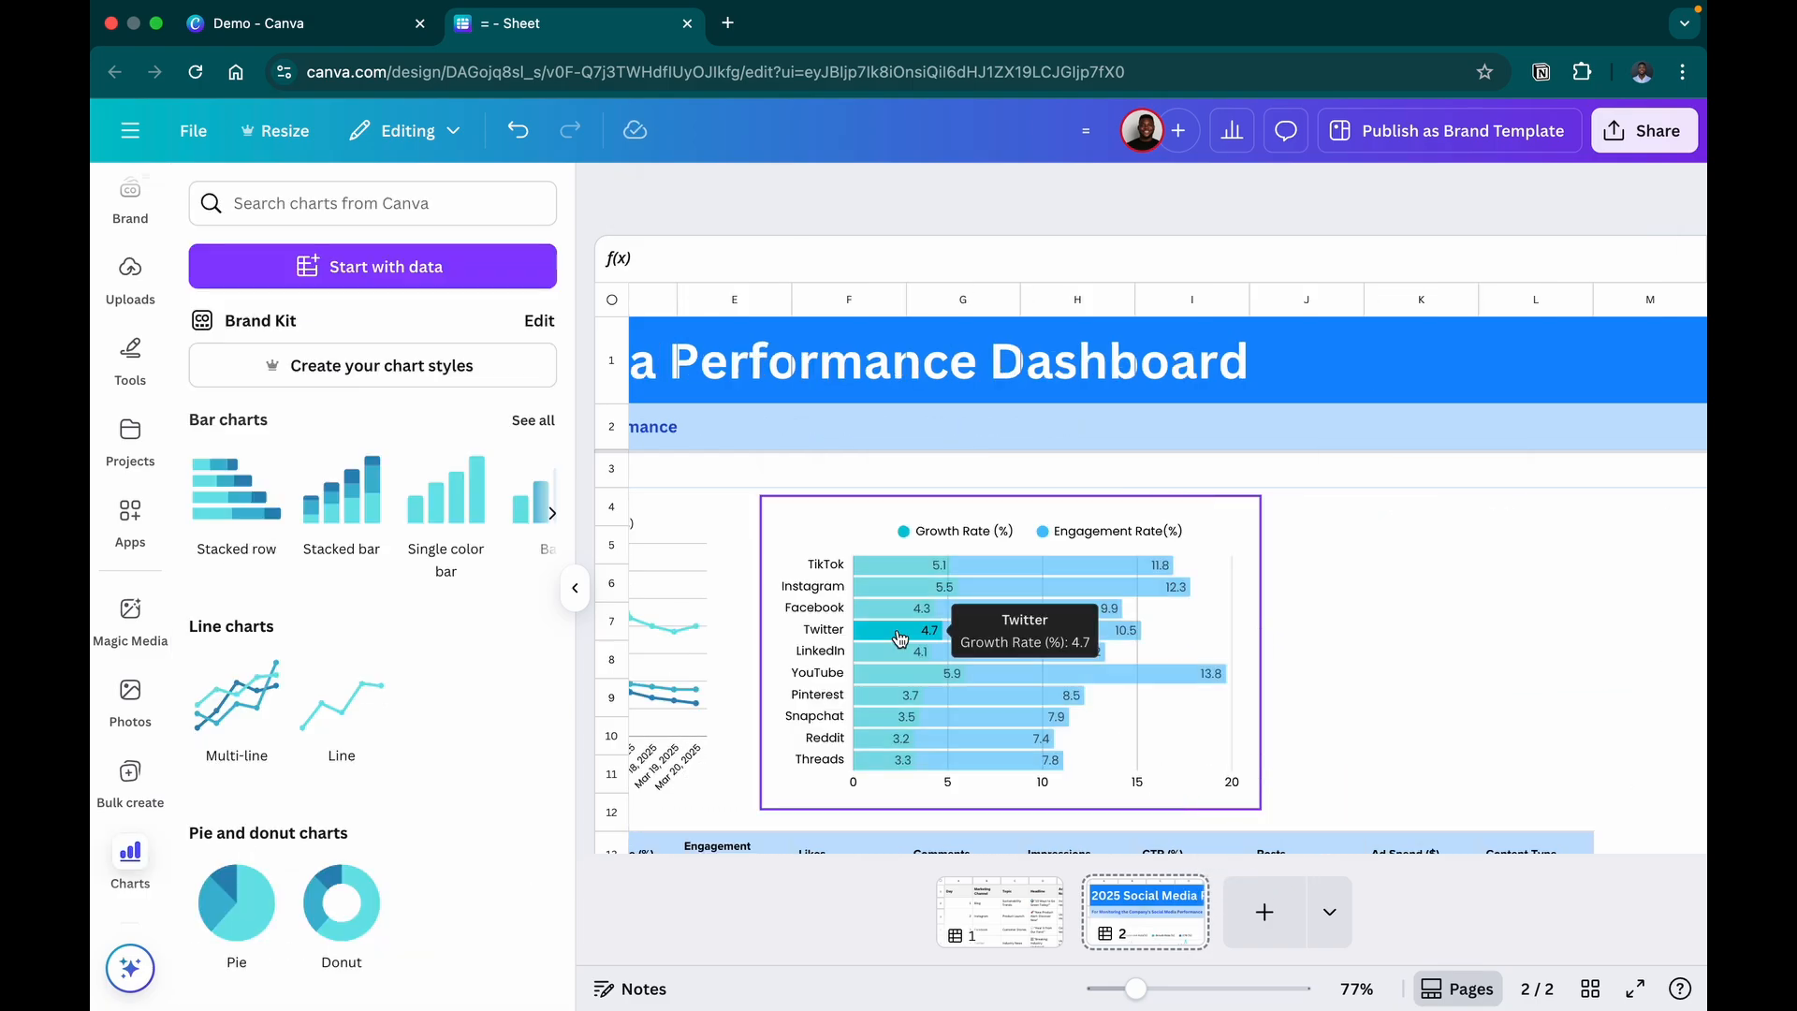
Narrow the line chart slightly and move the stacked row chart closer to it
{"action": "scroll", "coordinate": [900, 639], "scroll_direction": "left", "scroll_amount": 3}
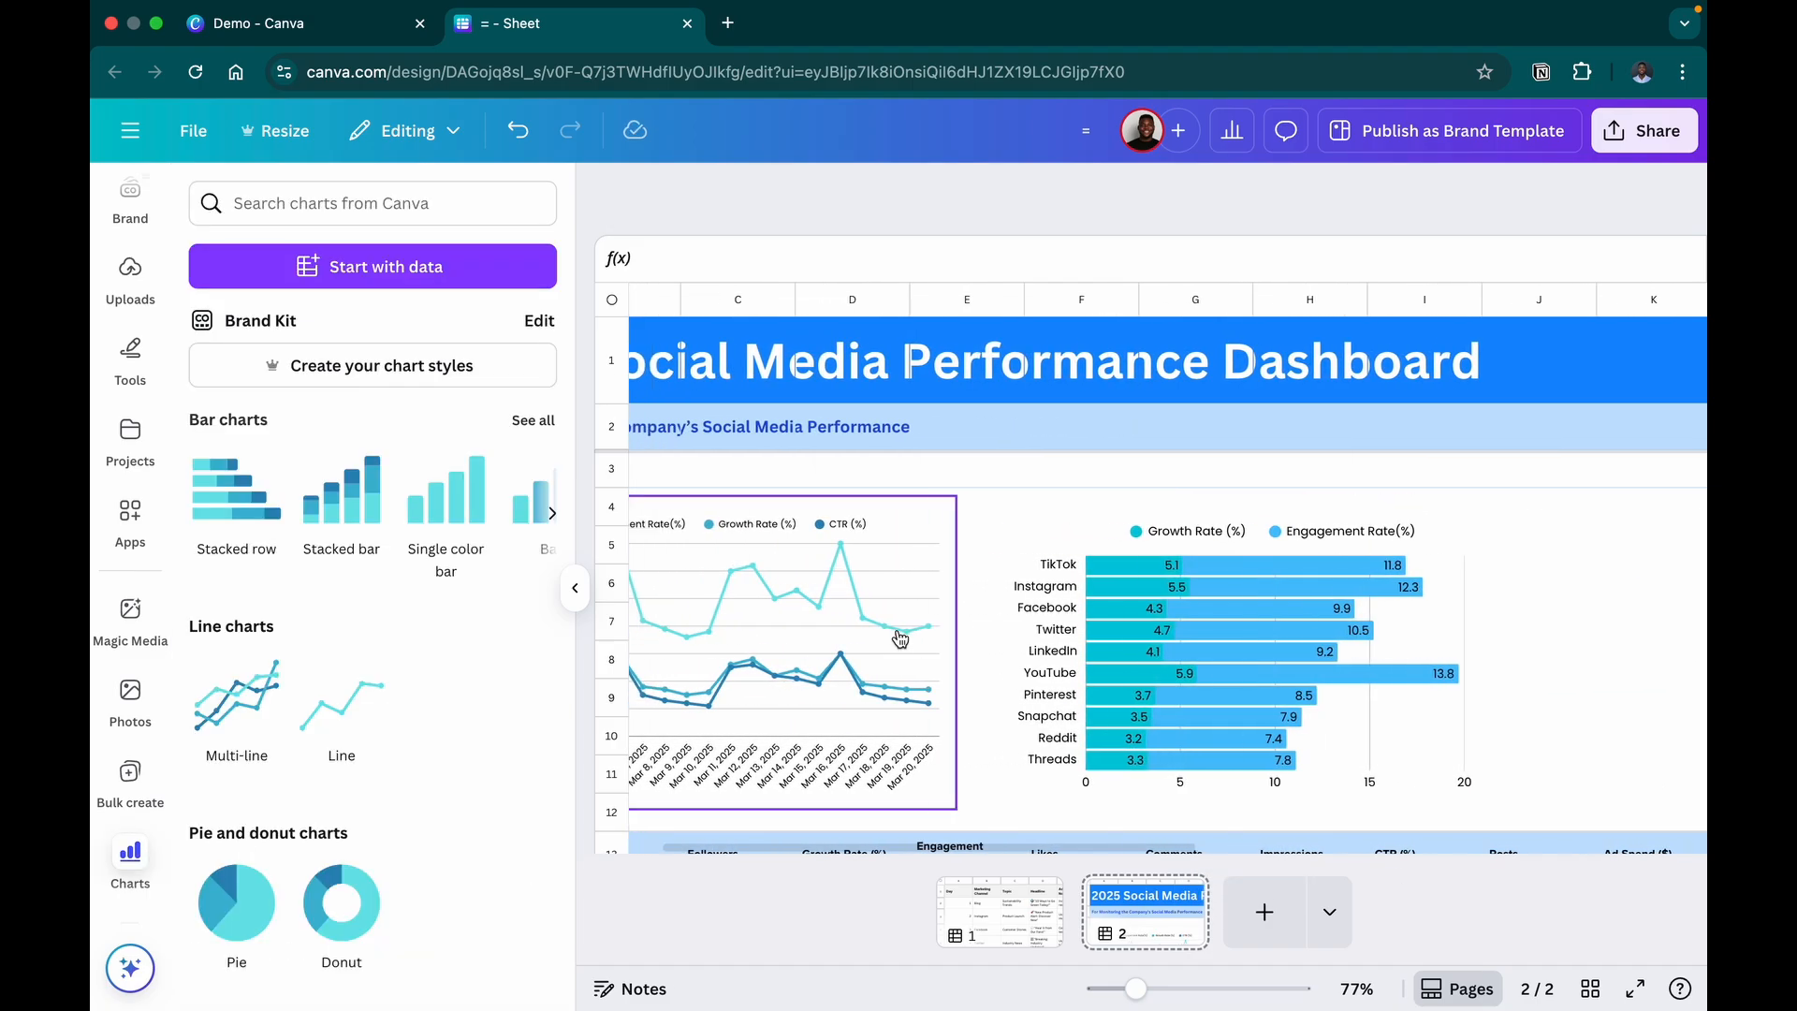
{"action": "scroll", "coordinate": [899, 639], "scroll_direction": "left", "scroll_amount": 3}
{"action": "mouse_move", "coordinate": [1091, 560]}
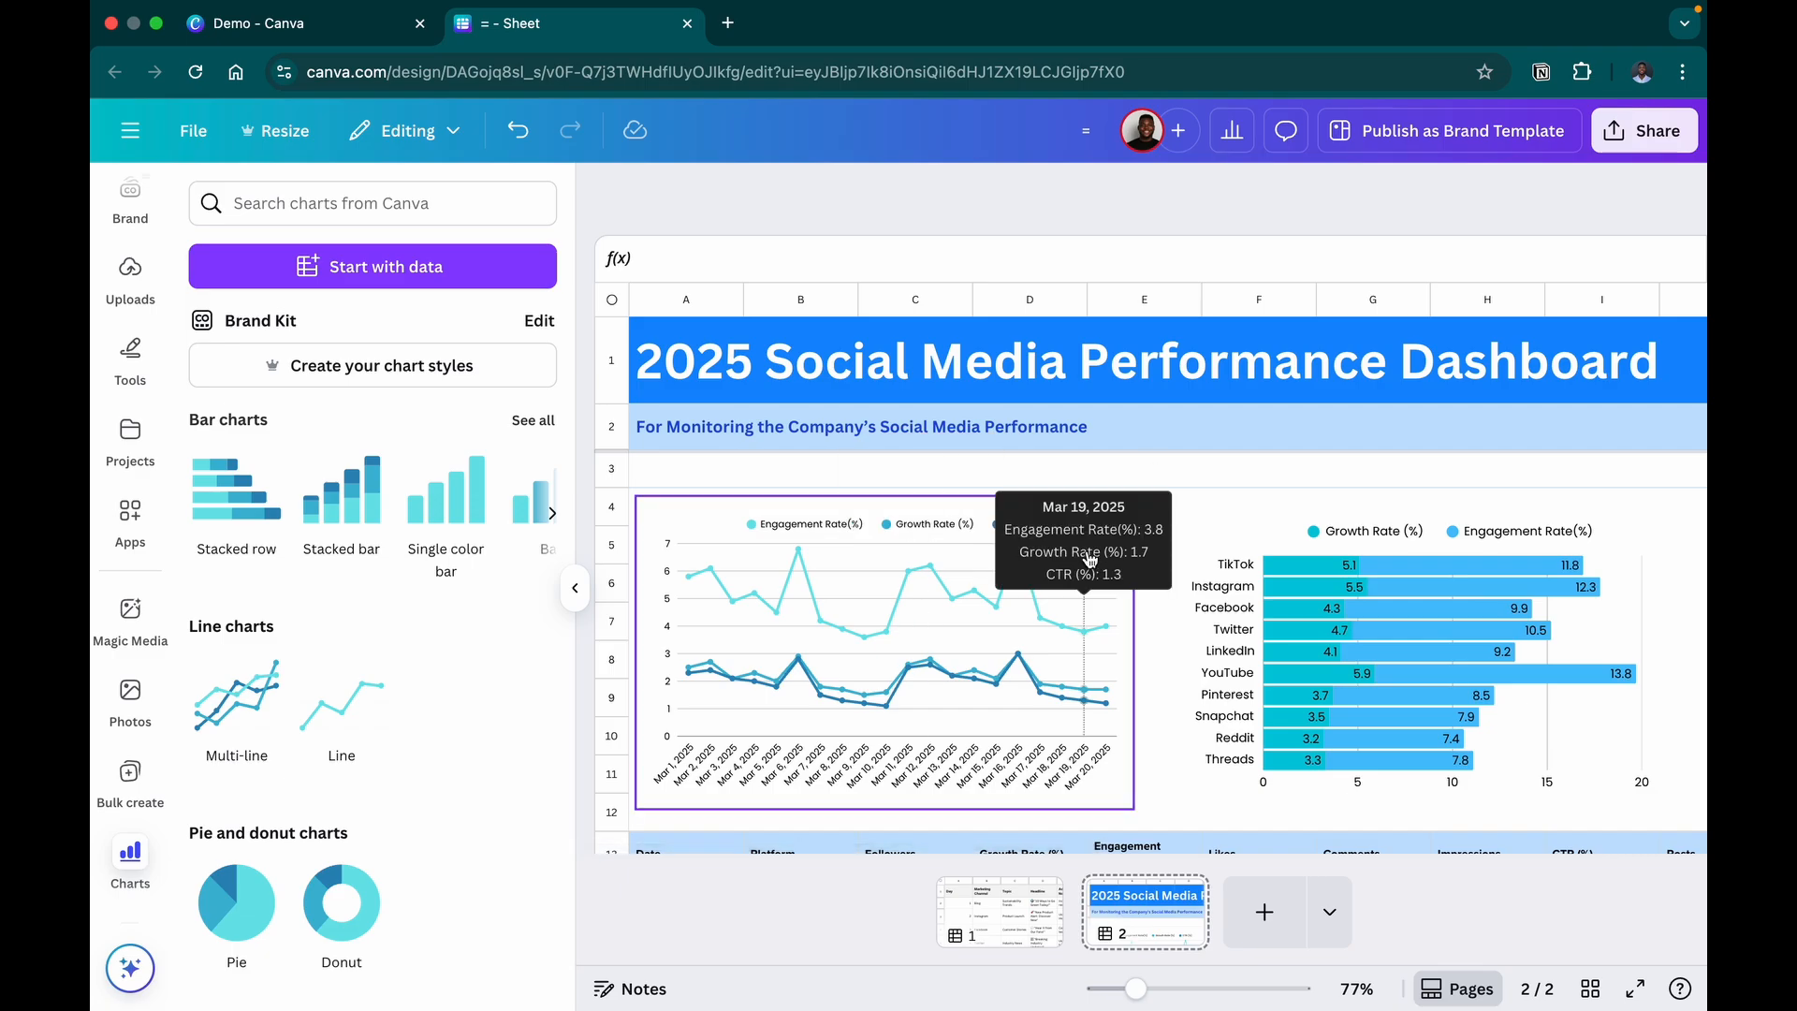
{"action": "left_click", "coordinate": [1121, 529]}
{"action": "left_click_drag", "start_coordinate": [1134, 653], "coordinate": [1114, 652]}
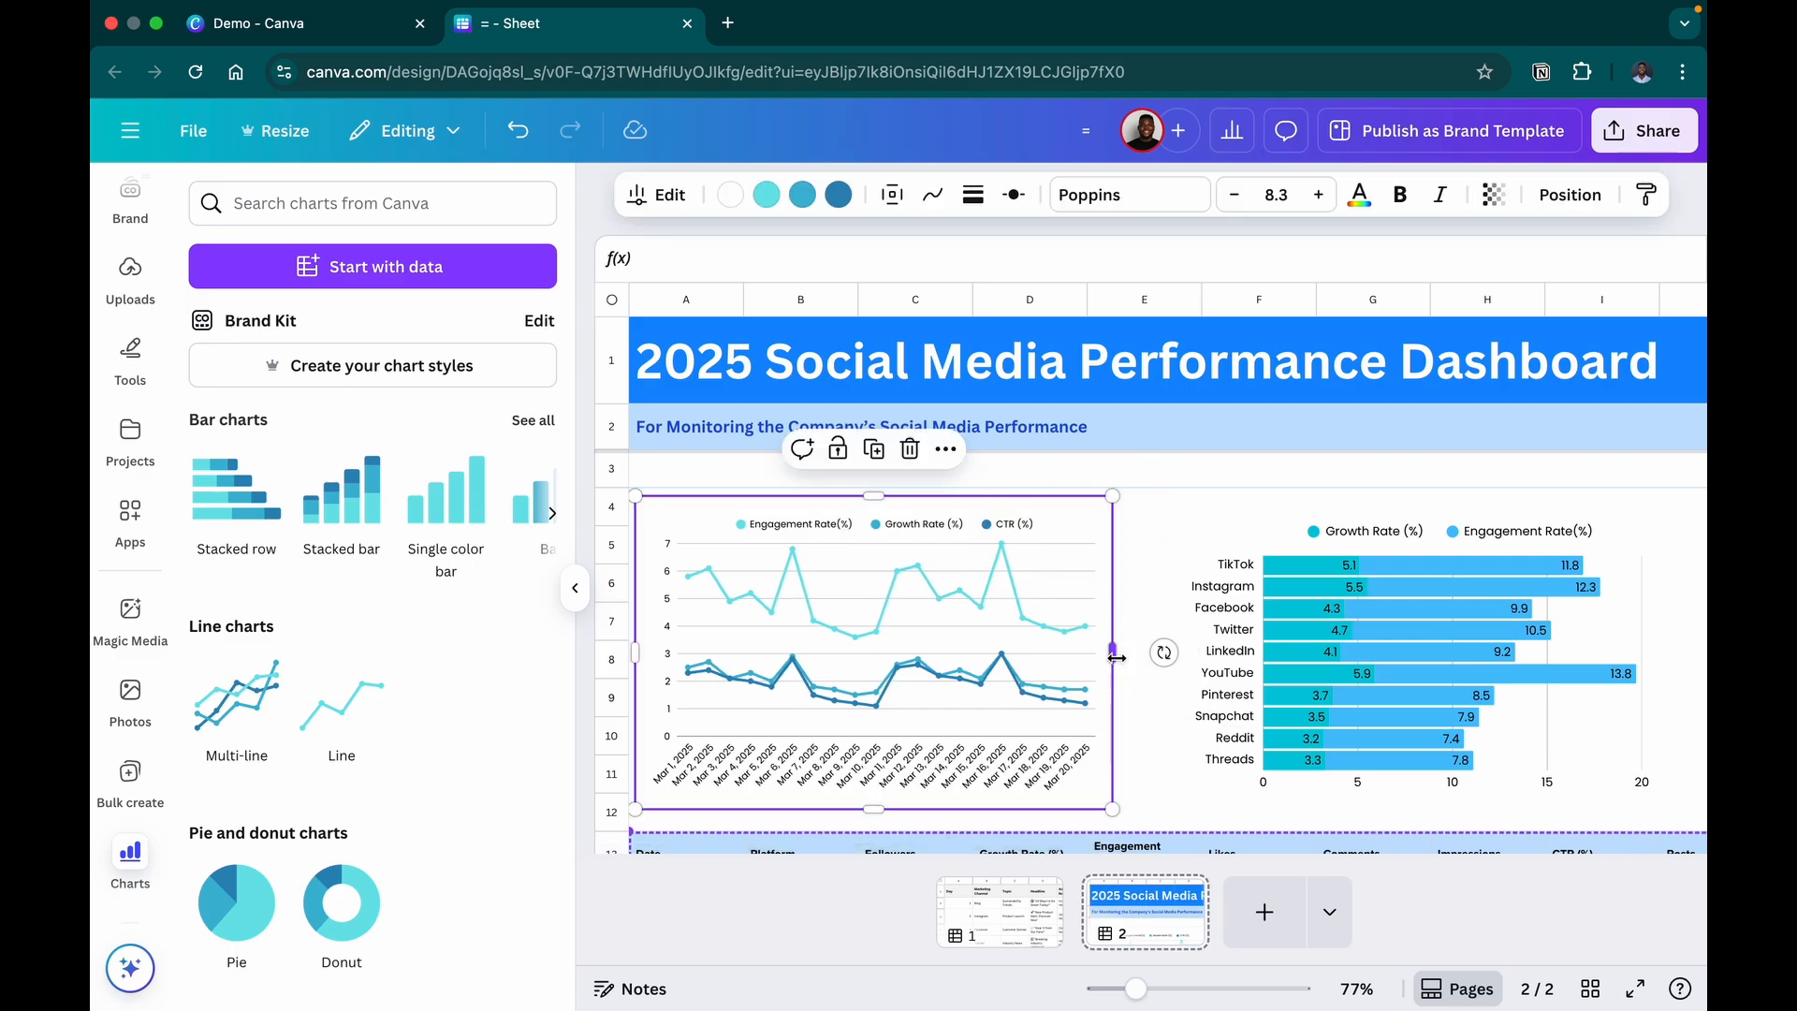
{"action": "left_click_drag", "start_coordinate": [1268, 514], "coordinate": [1217, 509]}
Select the whole data table, A13:L33, from the Date header to the last Content Type entry
{"action": "scroll", "coordinate": [1615, 692], "scroll_direction": "down", "scroll_amount": 5}
{"action": "scroll", "coordinate": [1614, 695], "scroll_direction": "up", "scroll_amount": 3}
{"action": "left_click", "coordinate": [667, 585]}
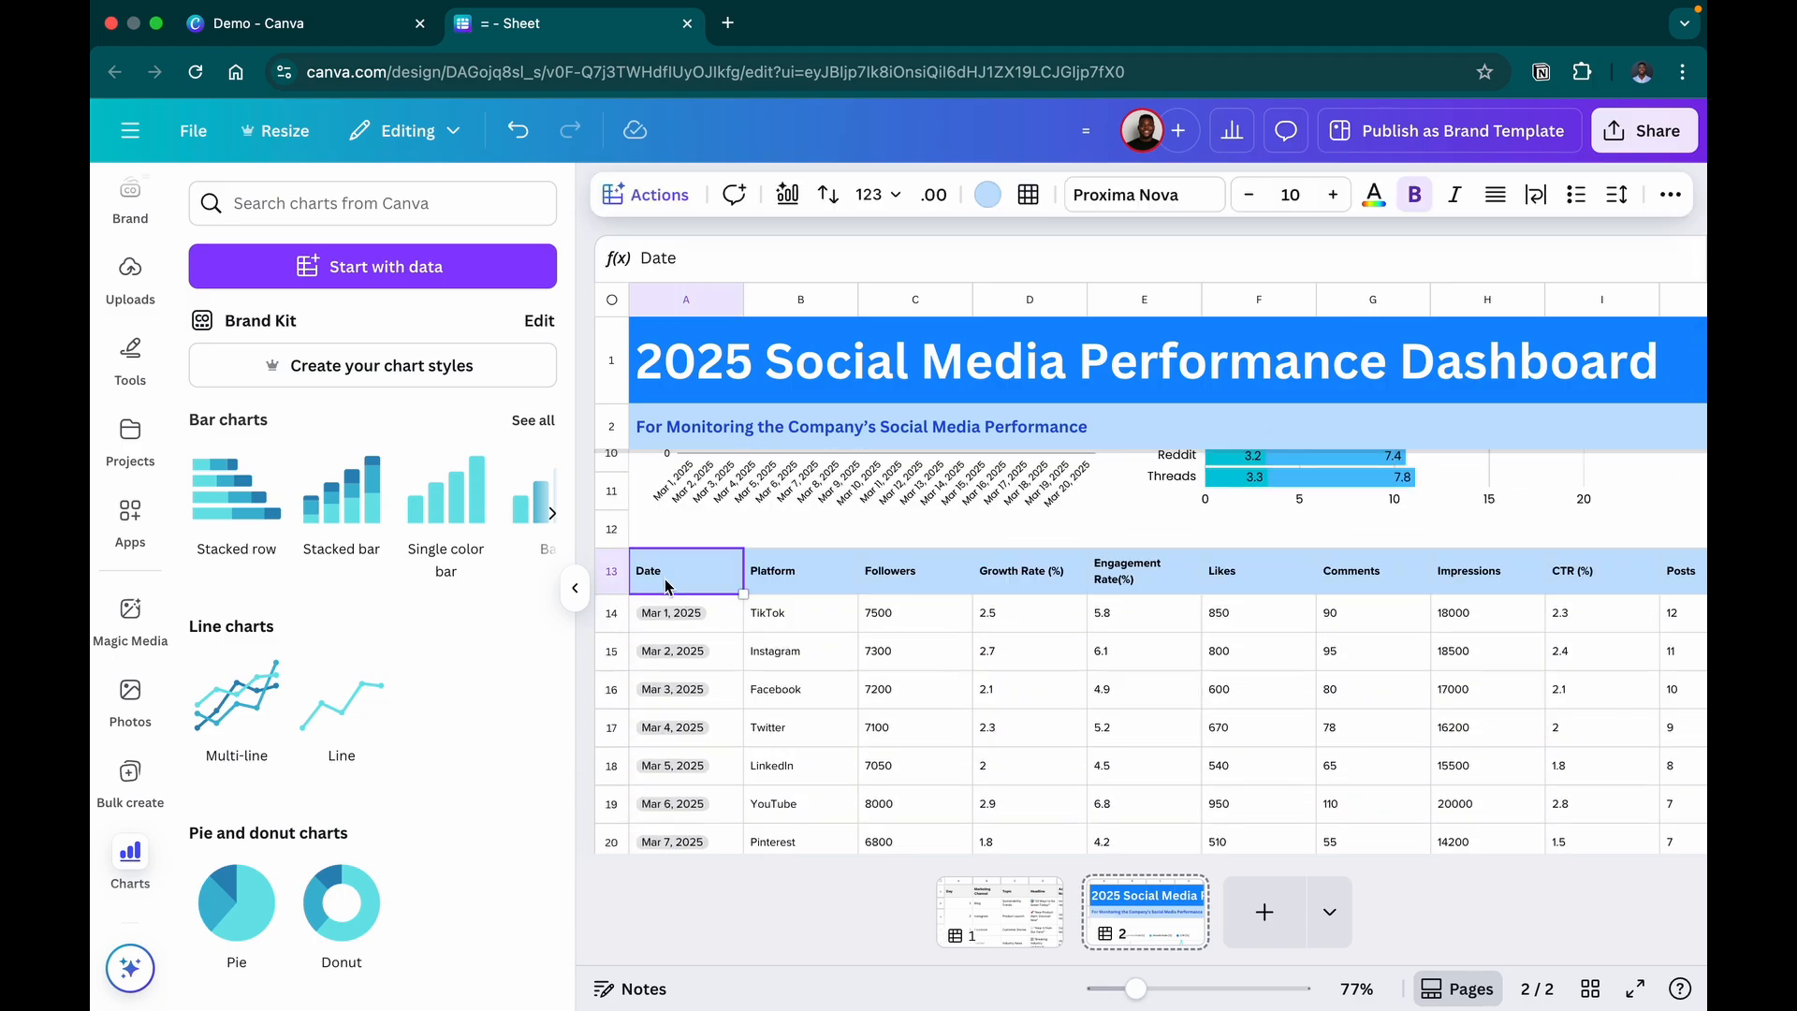
{"action": "scroll", "coordinate": [1101, 612], "scroll_direction": "down", "scroll_amount": 6}
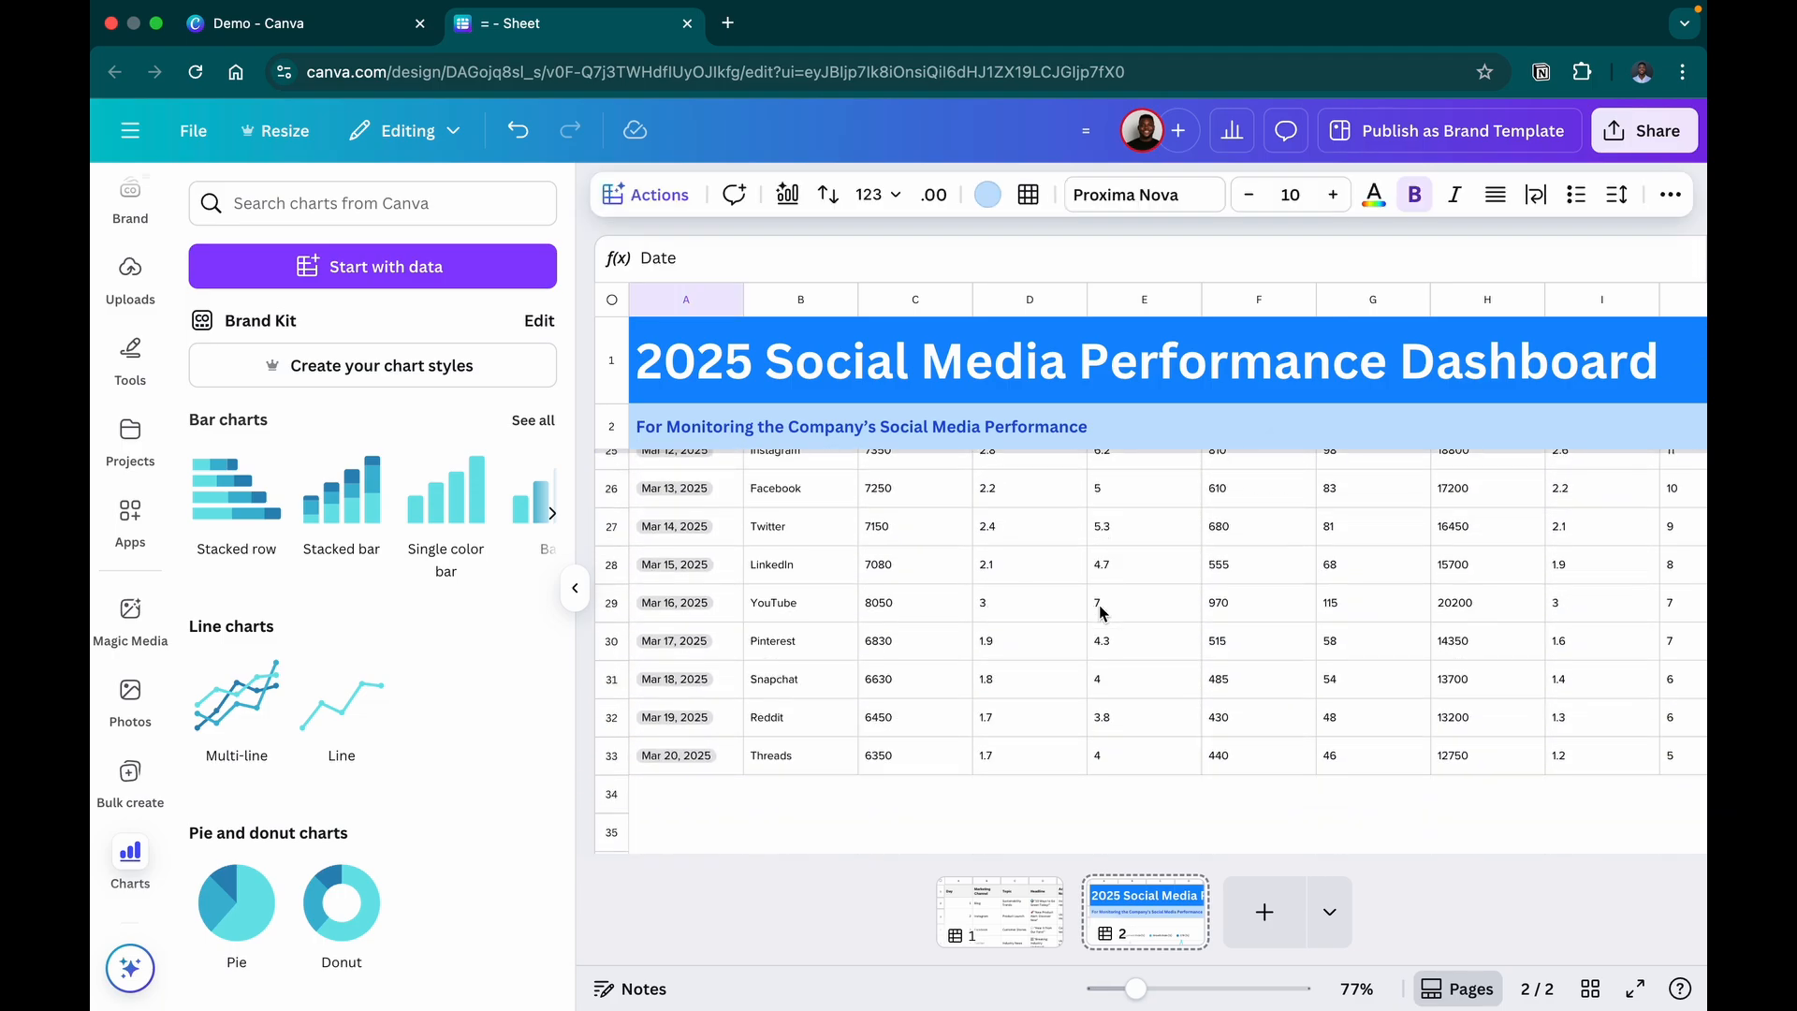
{"action": "scroll", "coordinate": [1101, 612], "scroll_direction": "right", "scroll_amount": 3}
{"action": "scroll", "coordinate": [1101, 614], "scroll_direction": "right", "scroll_amount": 5}
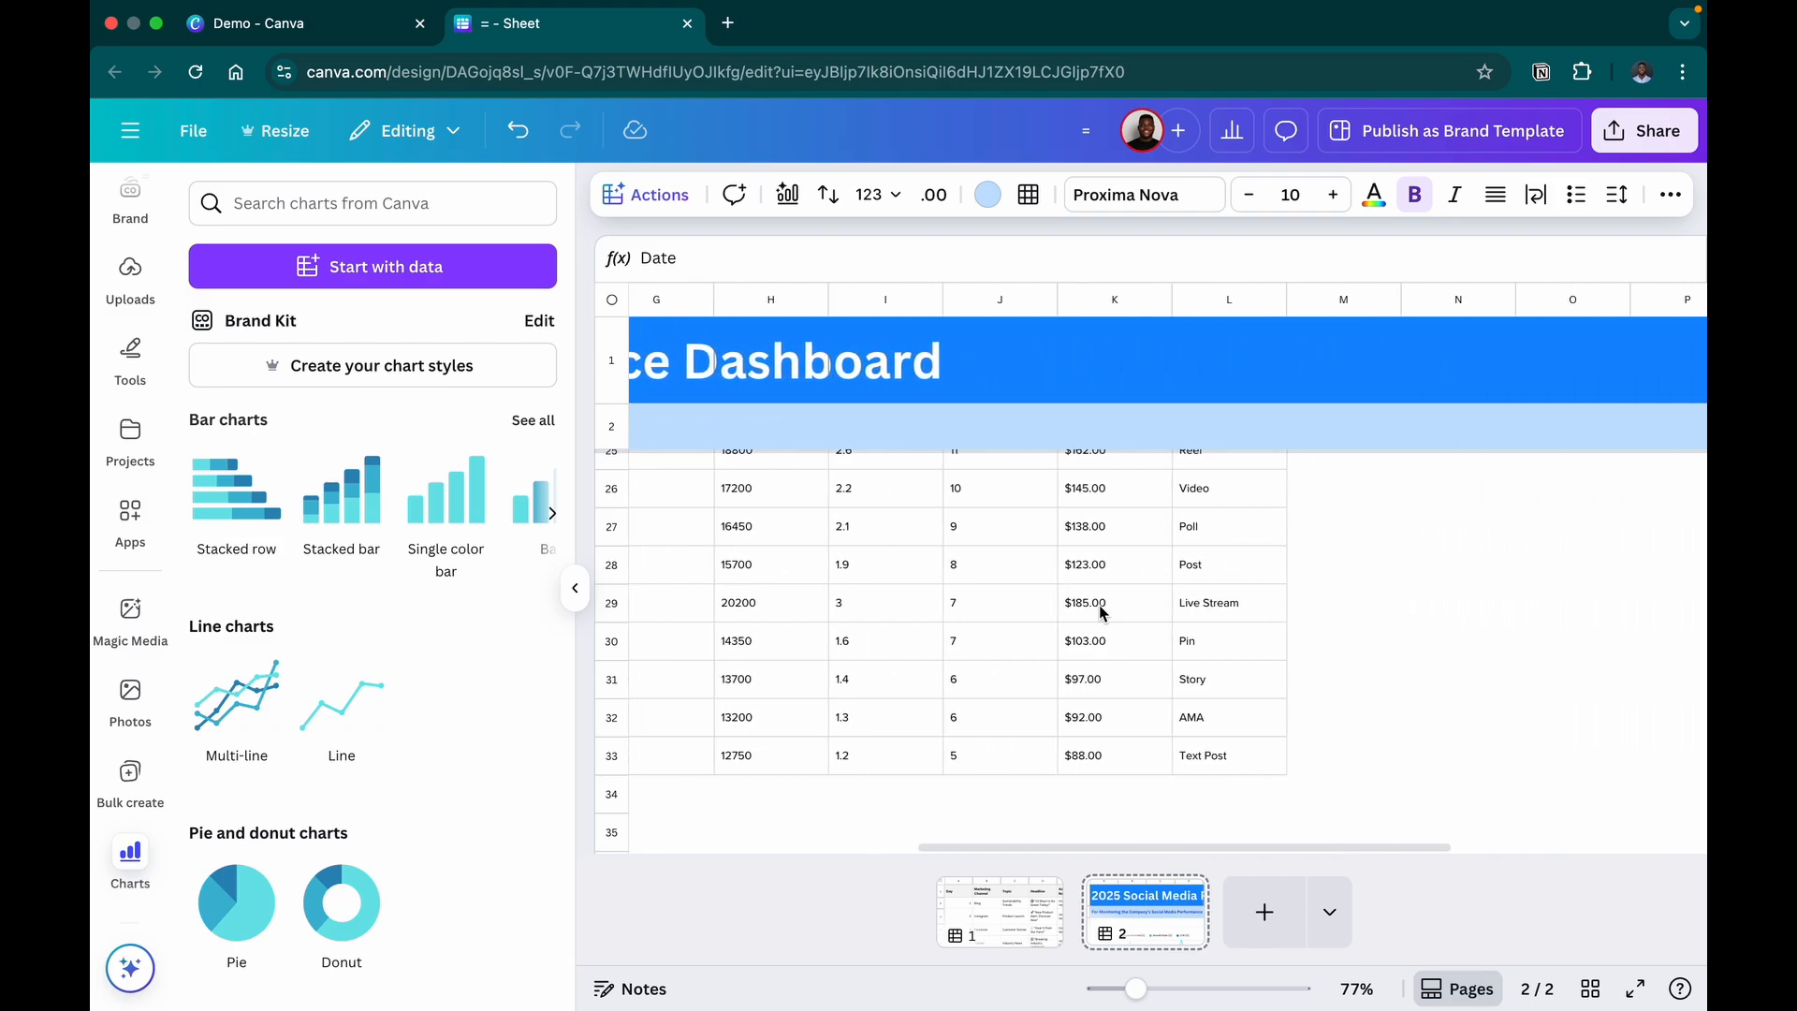
{"action": "left_click", "coordinate": [1178, 768], "text": "shift"}
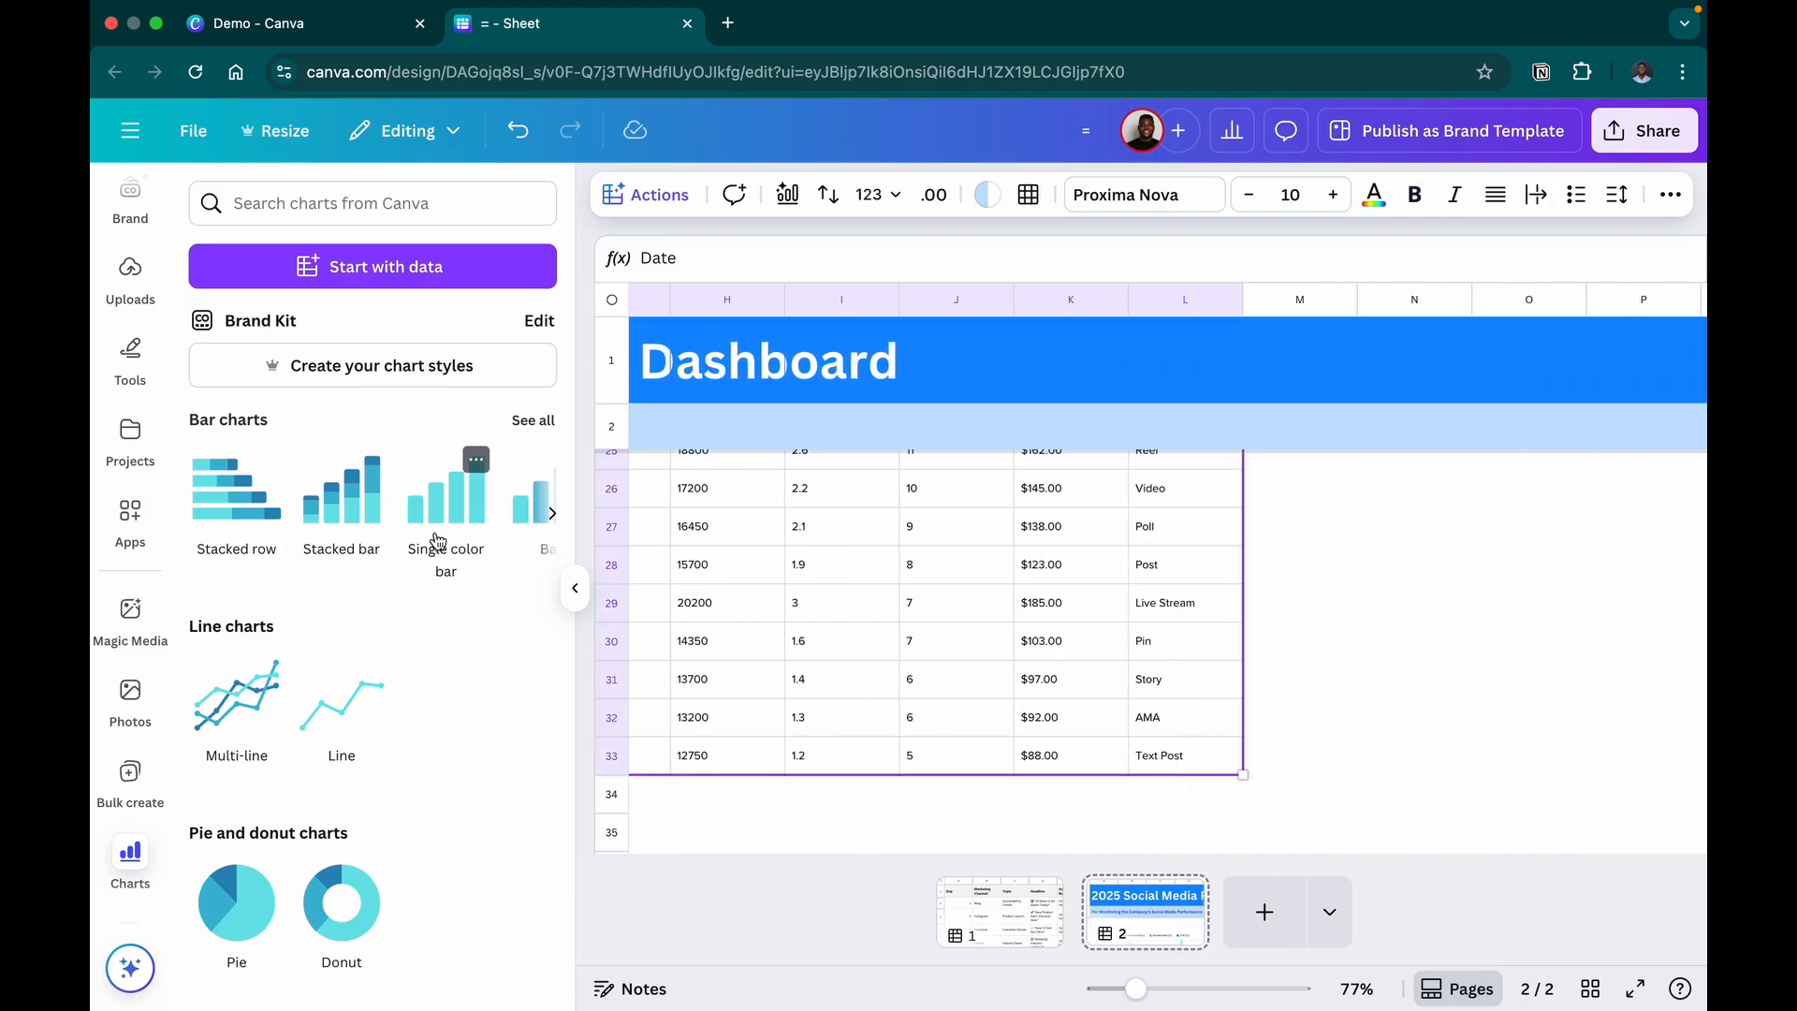
Insert a bubble plot from Magic Charts for the selected table range
{"action": "left_click", "coordinate": [788, 193]}
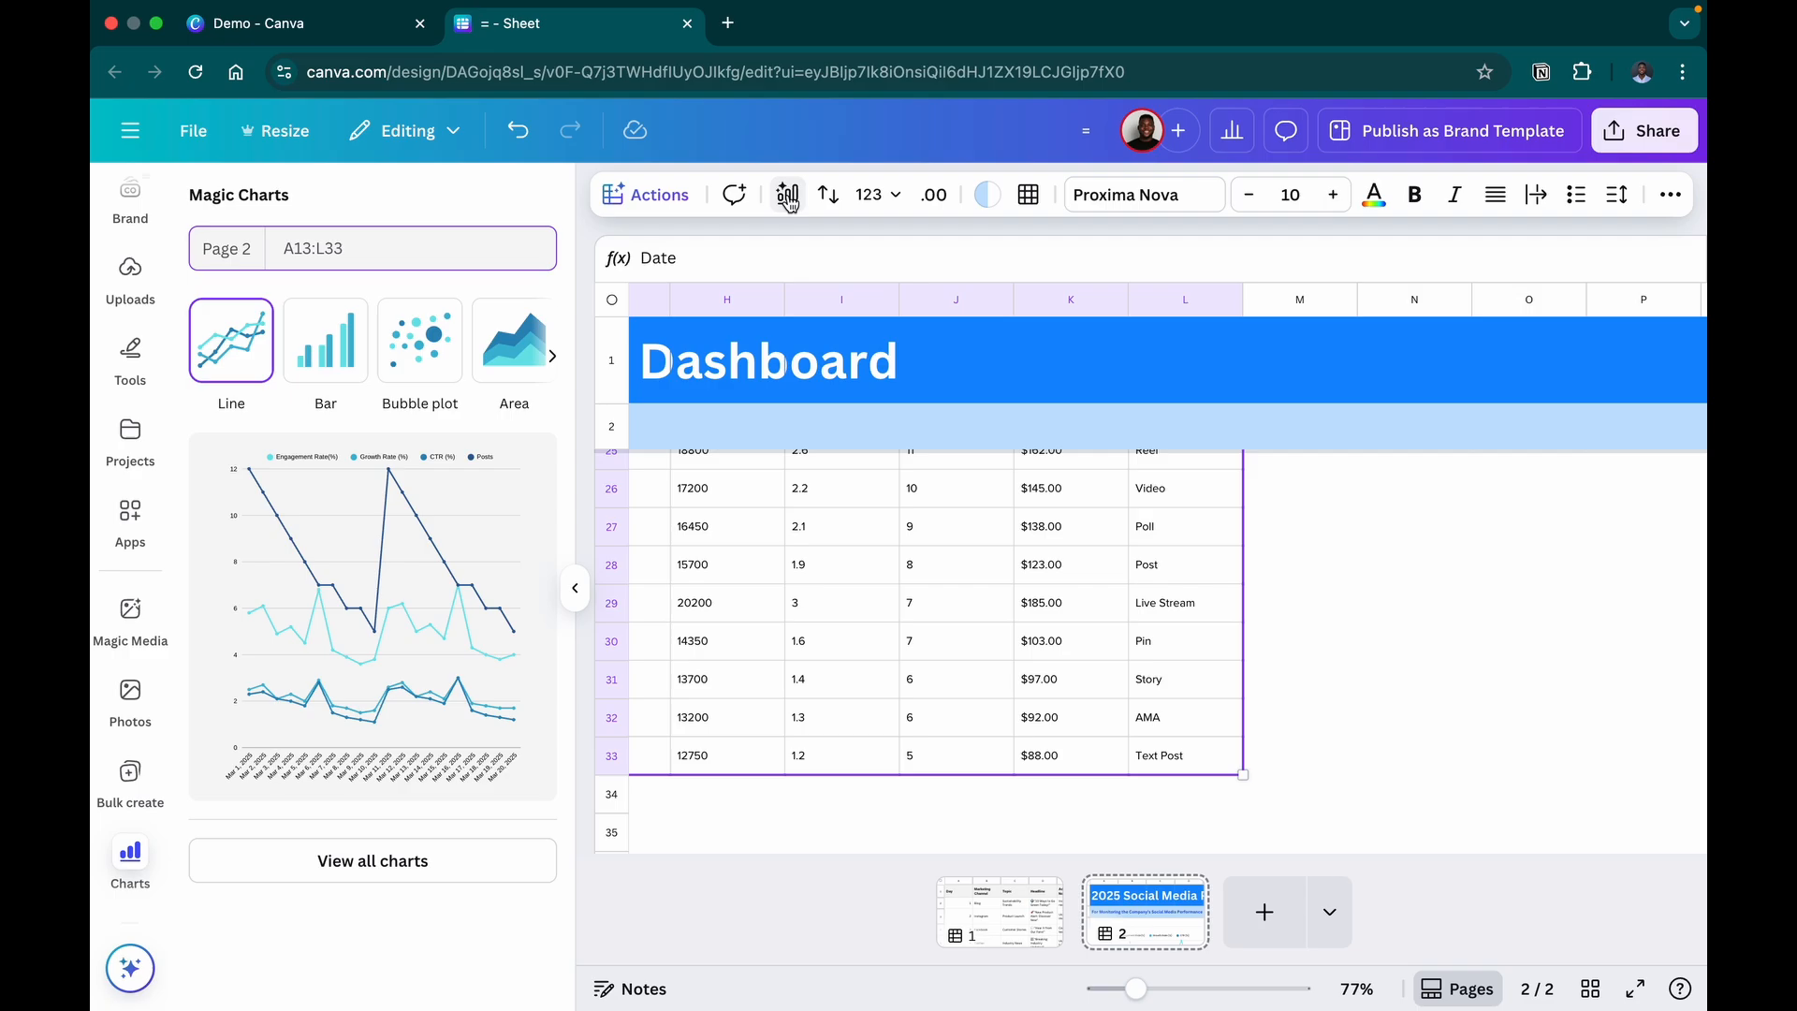
{"action": "left_click", "coordinate": [439, 340]}
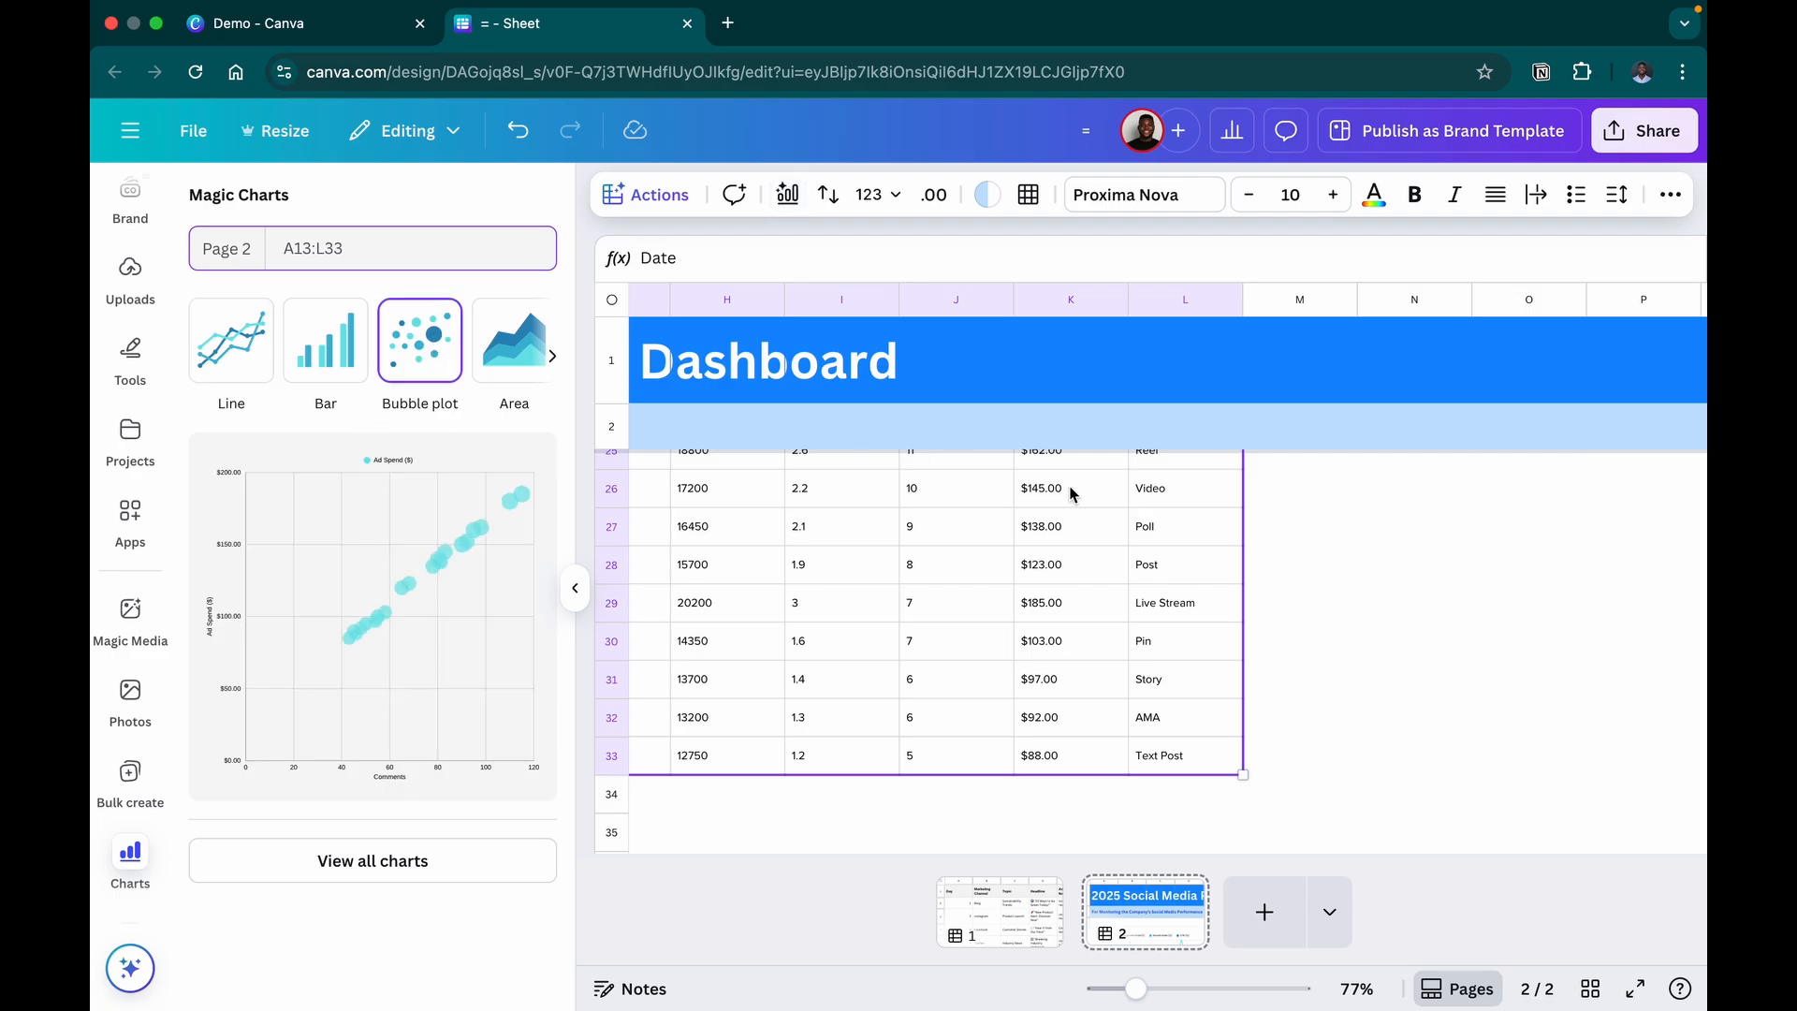
{"action": "scroll", "coordinate": [1171, 538], "scroll_direction": "up", "scroll_amount": 4}
{"action": "scroll", "coordinate": [1170, 538], "scroll_direction": "up", "scroll_amount": 8}
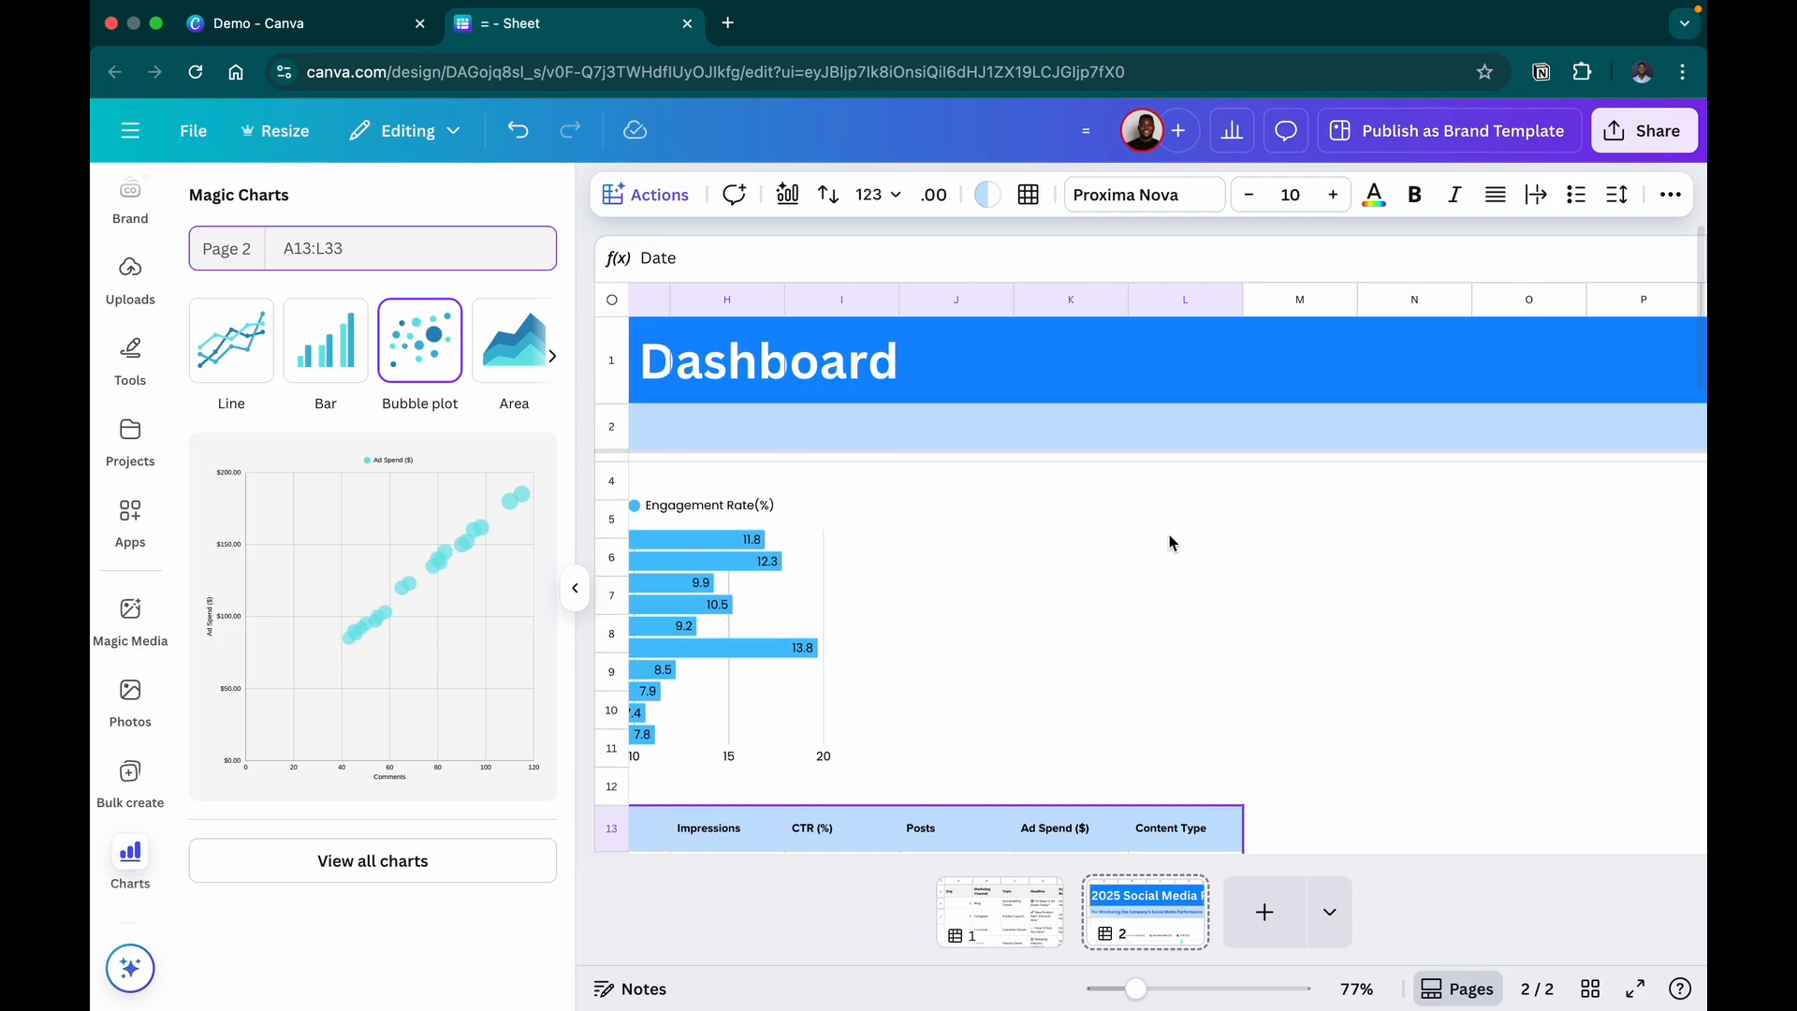
{"action": "left_click", "coordinate": [407, 522]}
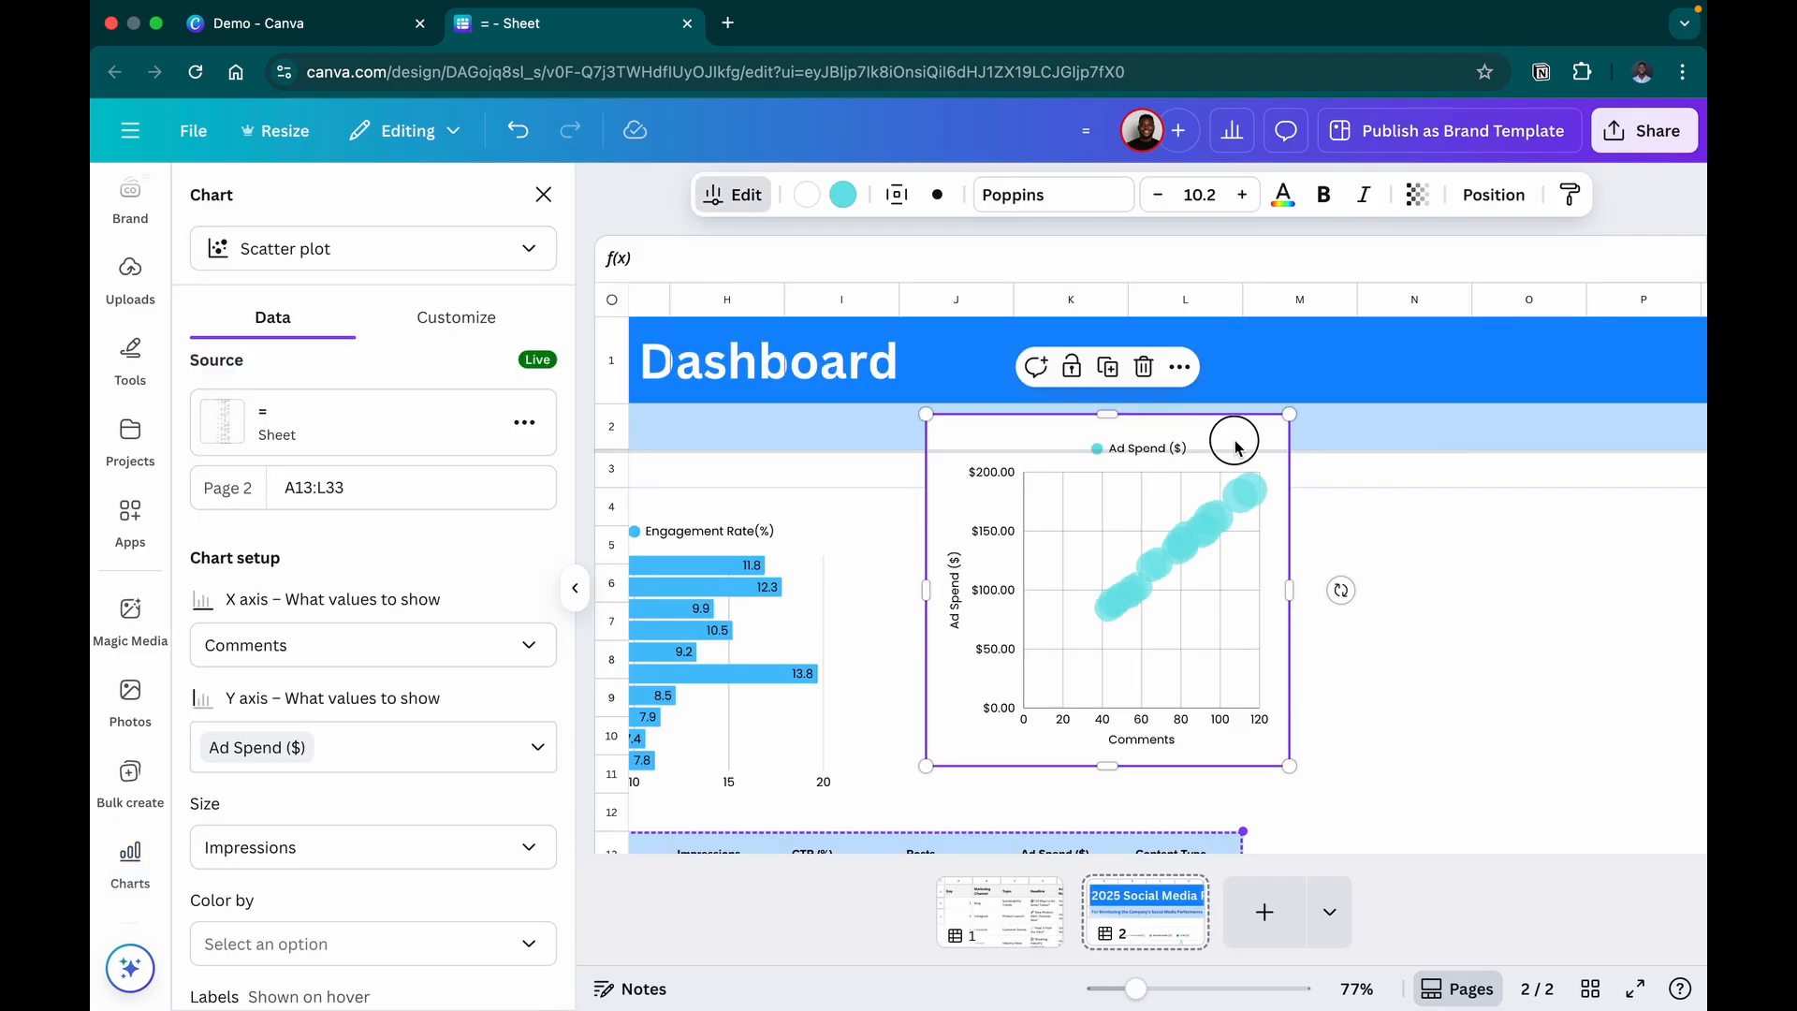
Align the scatter plot with row 4 beside the stacked row chart, and resize it wider and shorter to fit above the table
{"action": "left_click_drag", "start_coordinate": [1235, 445], "coordinate": [1234, 522]}
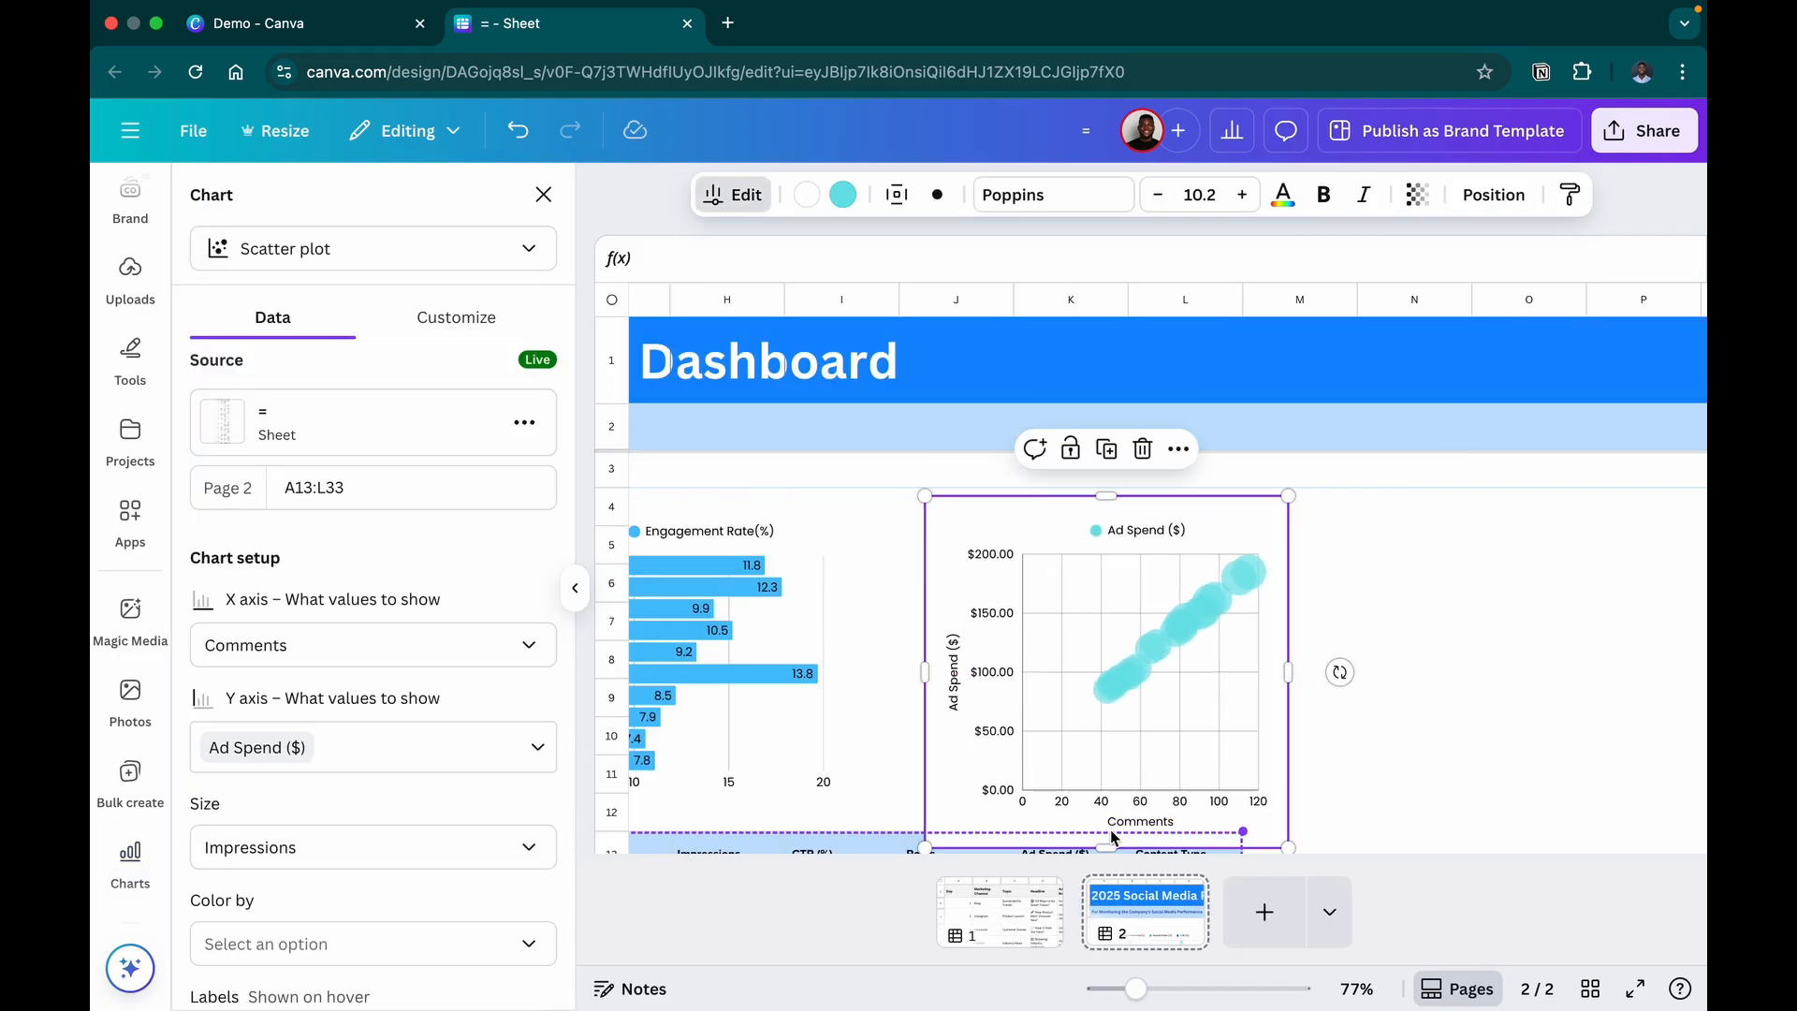
{"action": "left_click_drag", "start_coordinate": [927, 667], "coordinate": [853, 655]}
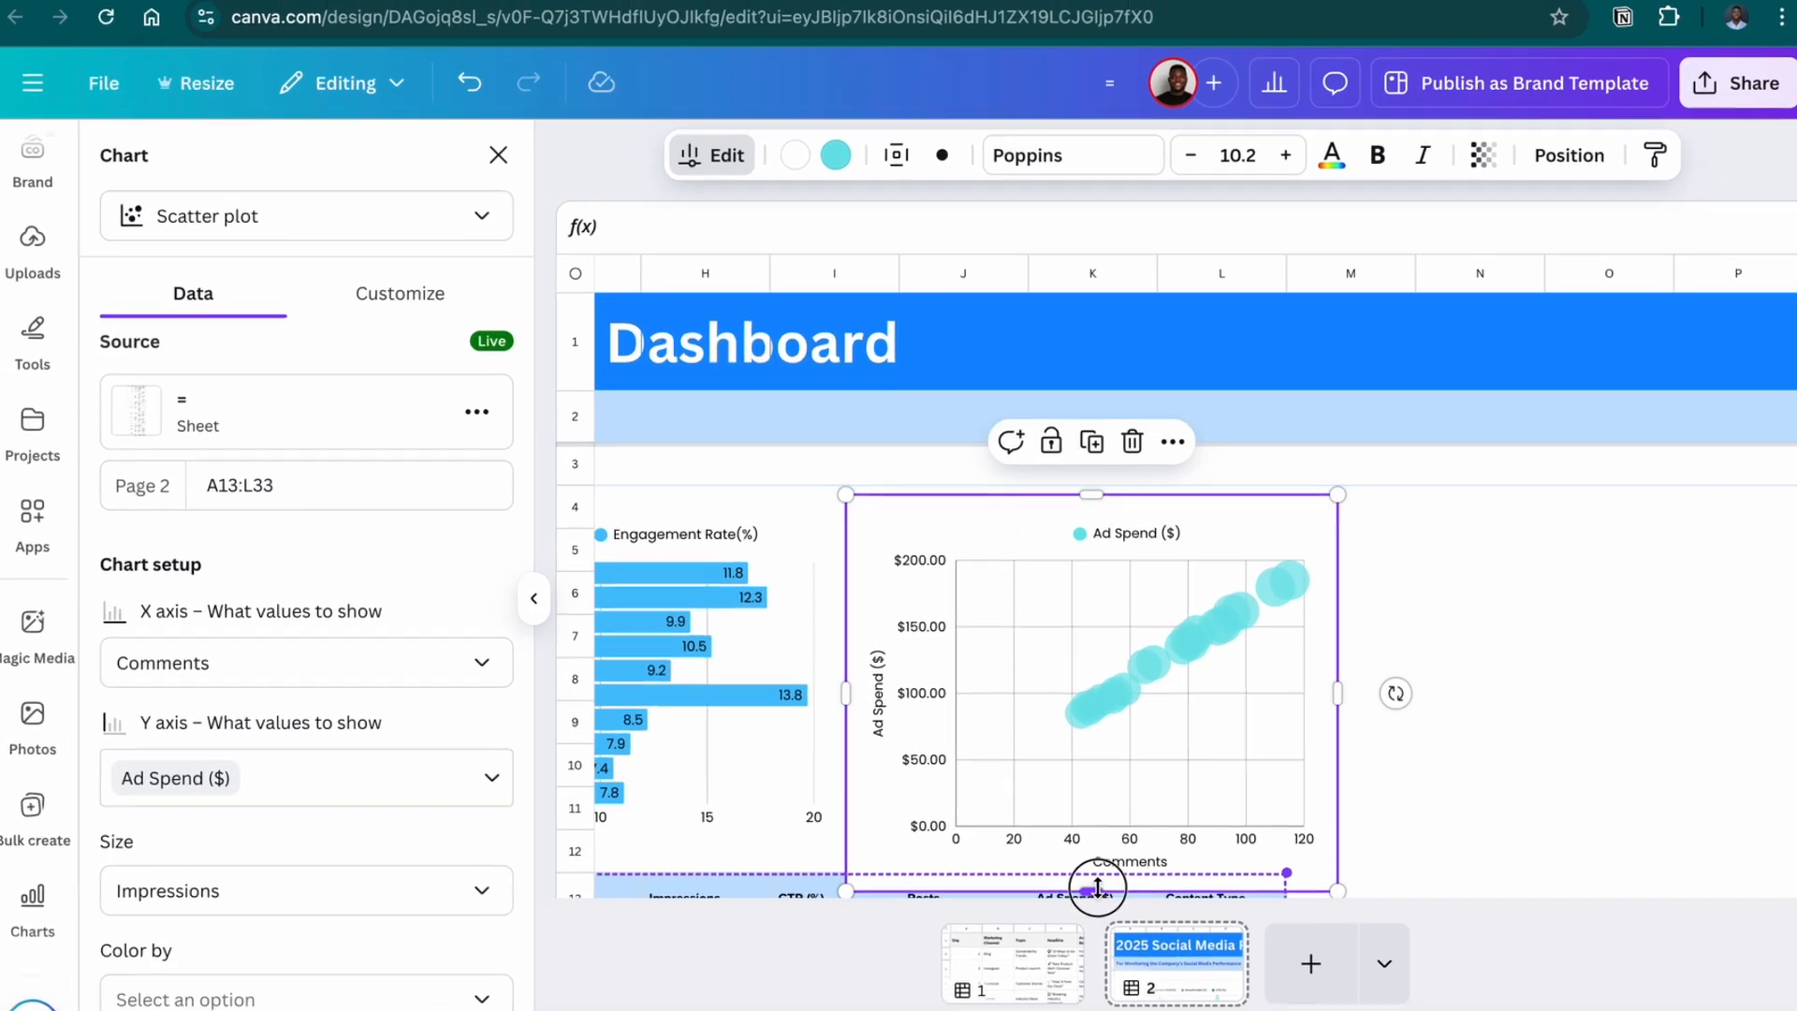
{"action": "left_click_drag", "start_coordinate": [1097, 885], "coordinate": [1102, 855]}
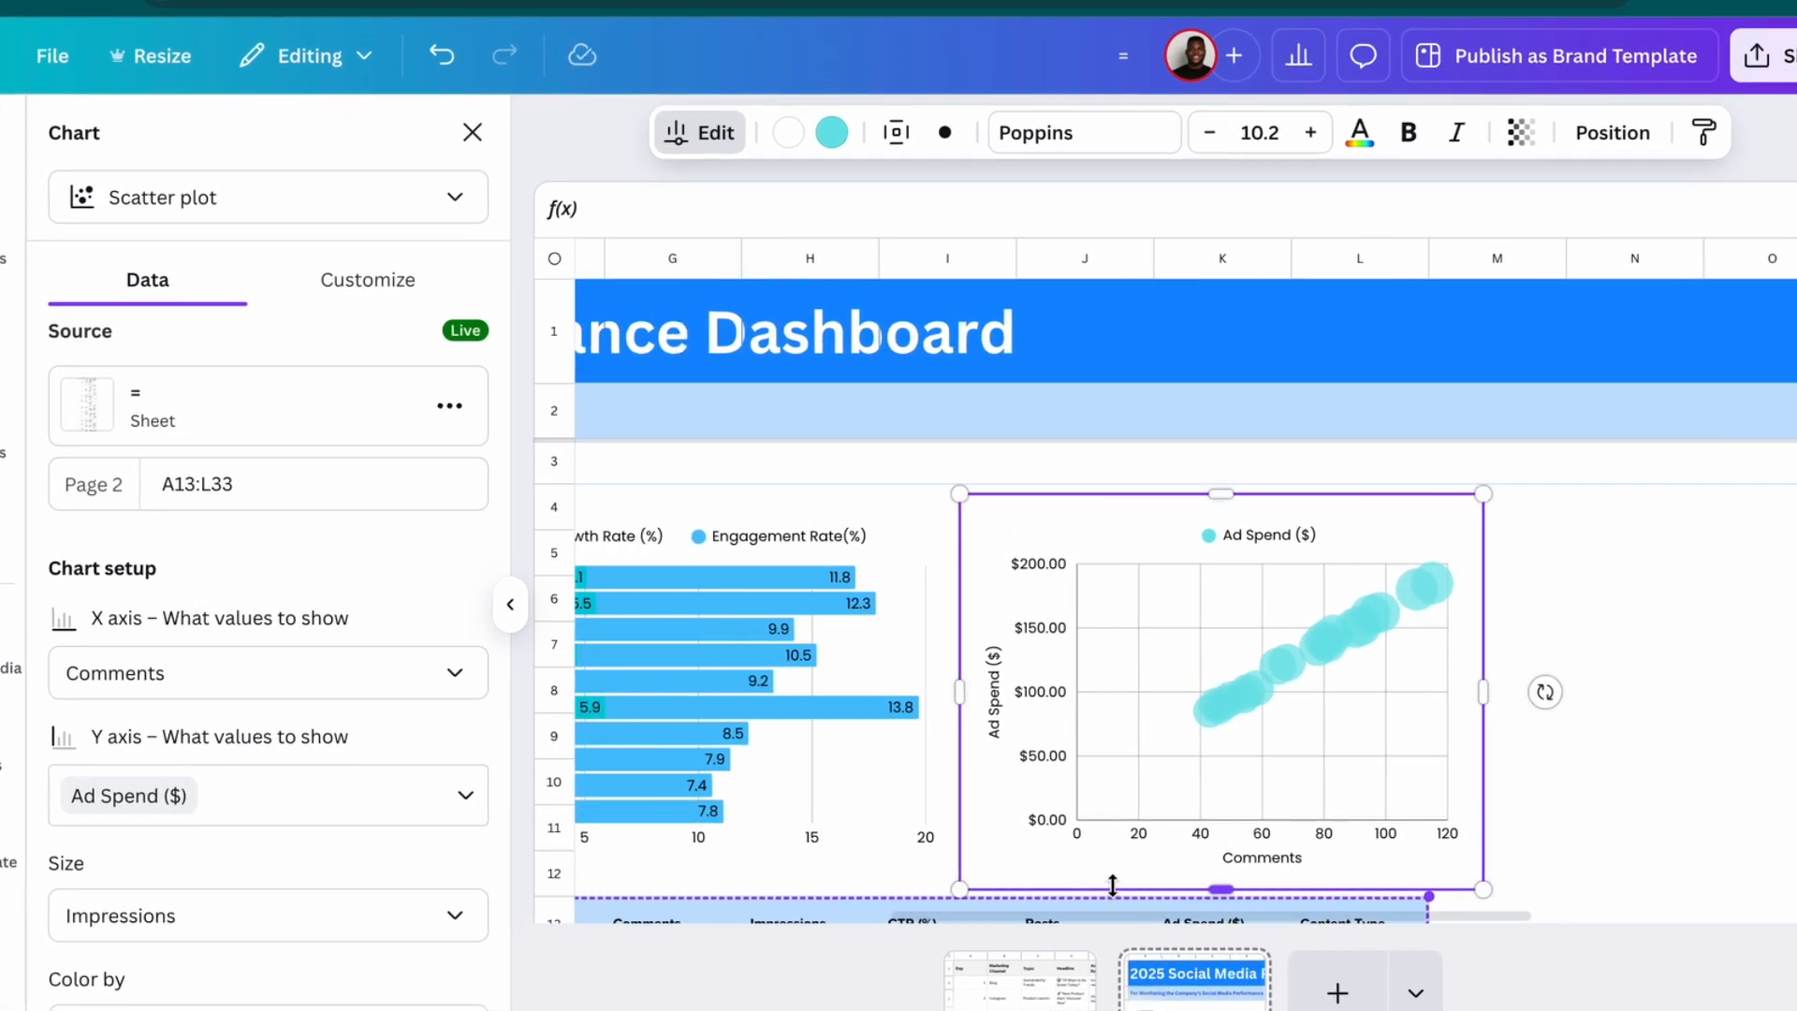
Widen columns E, C and H of the data table slightly
{"action": "scroll", "coordinate": [1112, 885], "scroll_direction": "left", "scroll_amount": 1}
{"action": "scroll", "coordinate": [1112, 884], "scroll_direction": "down", "scroll_amount": 1}
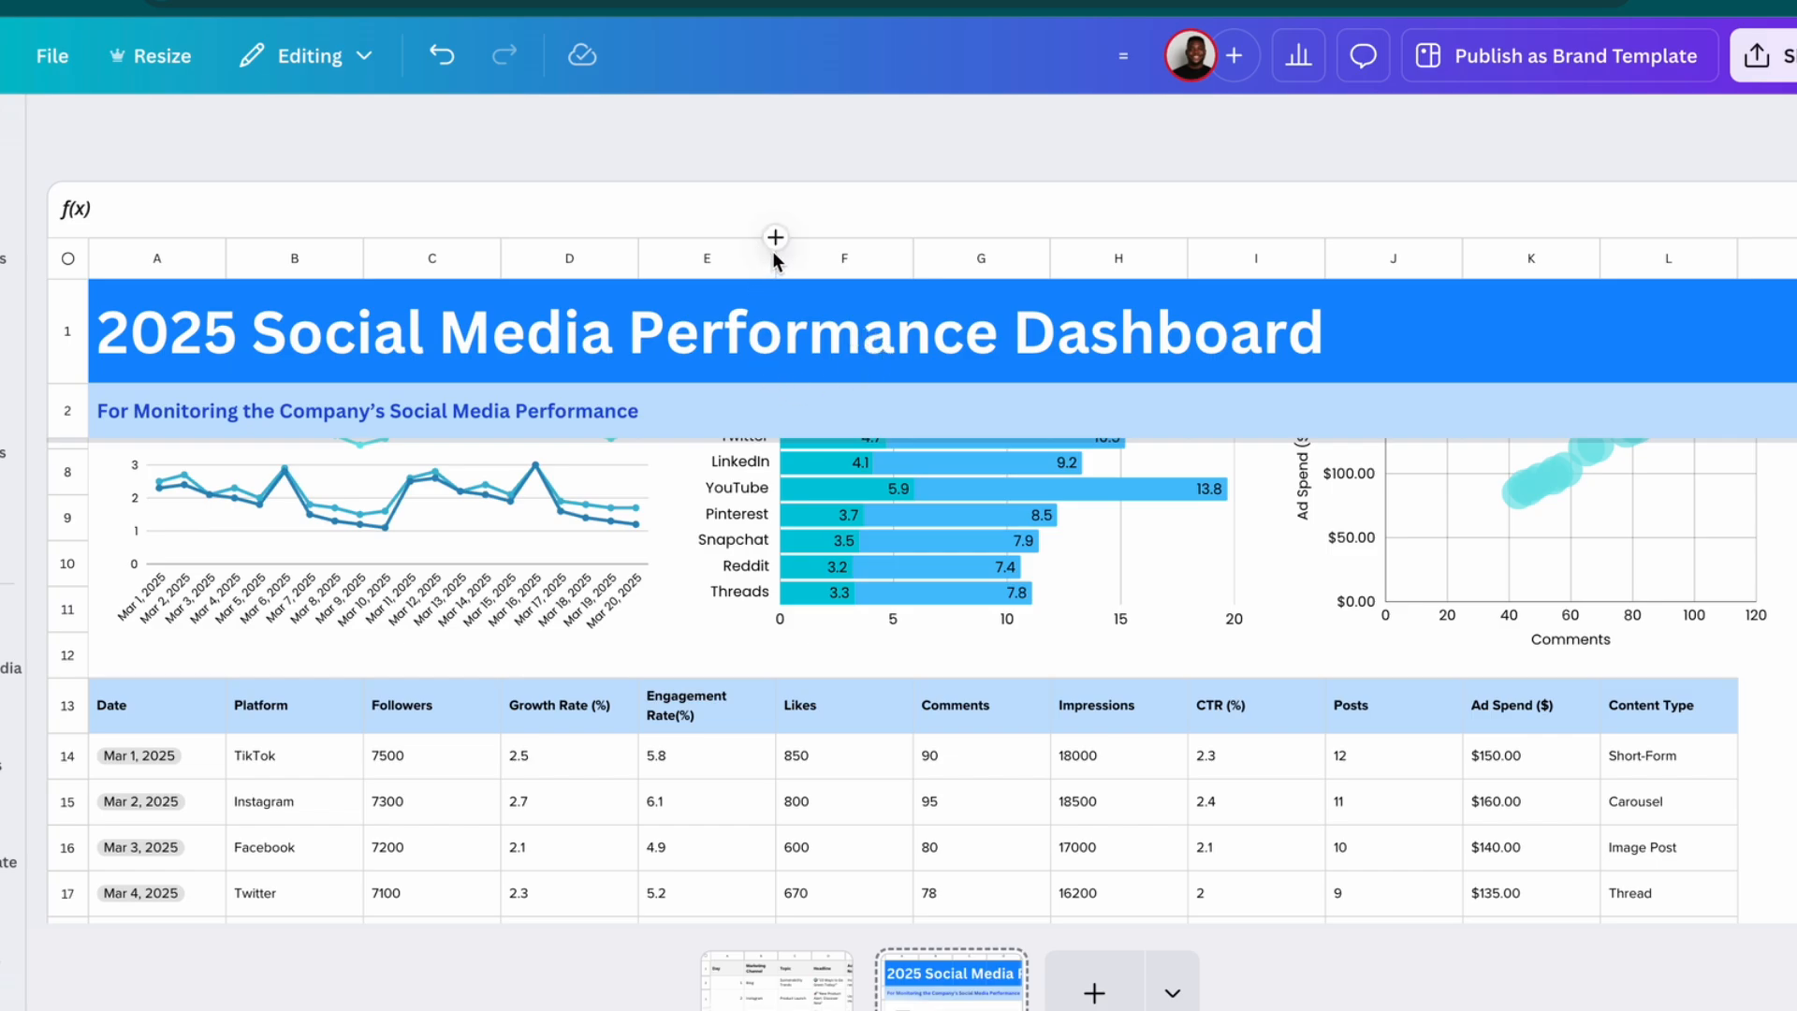
{"action": "left_click_drag", "start_coordinate": [779, 272], "coordinate": [816, 272]}
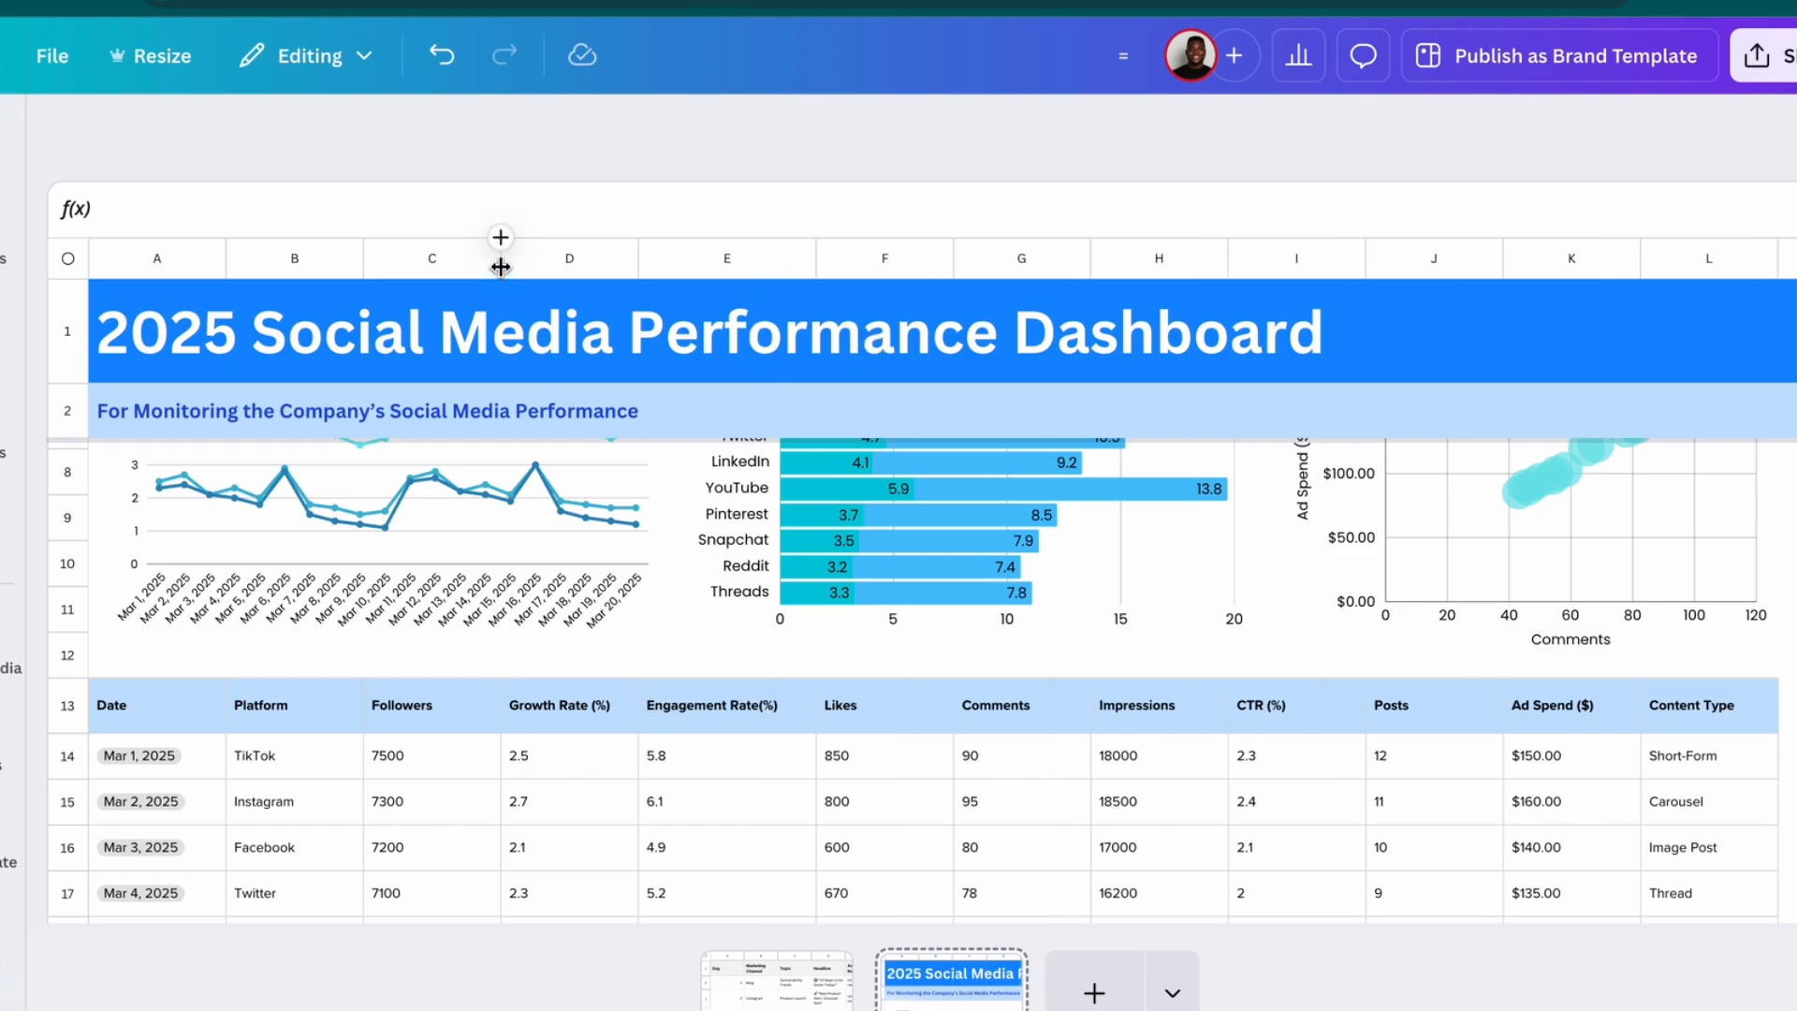
{"action": "left_click_drag", "start_coordinate": [501, 270], "coordinate": [515, 267]}
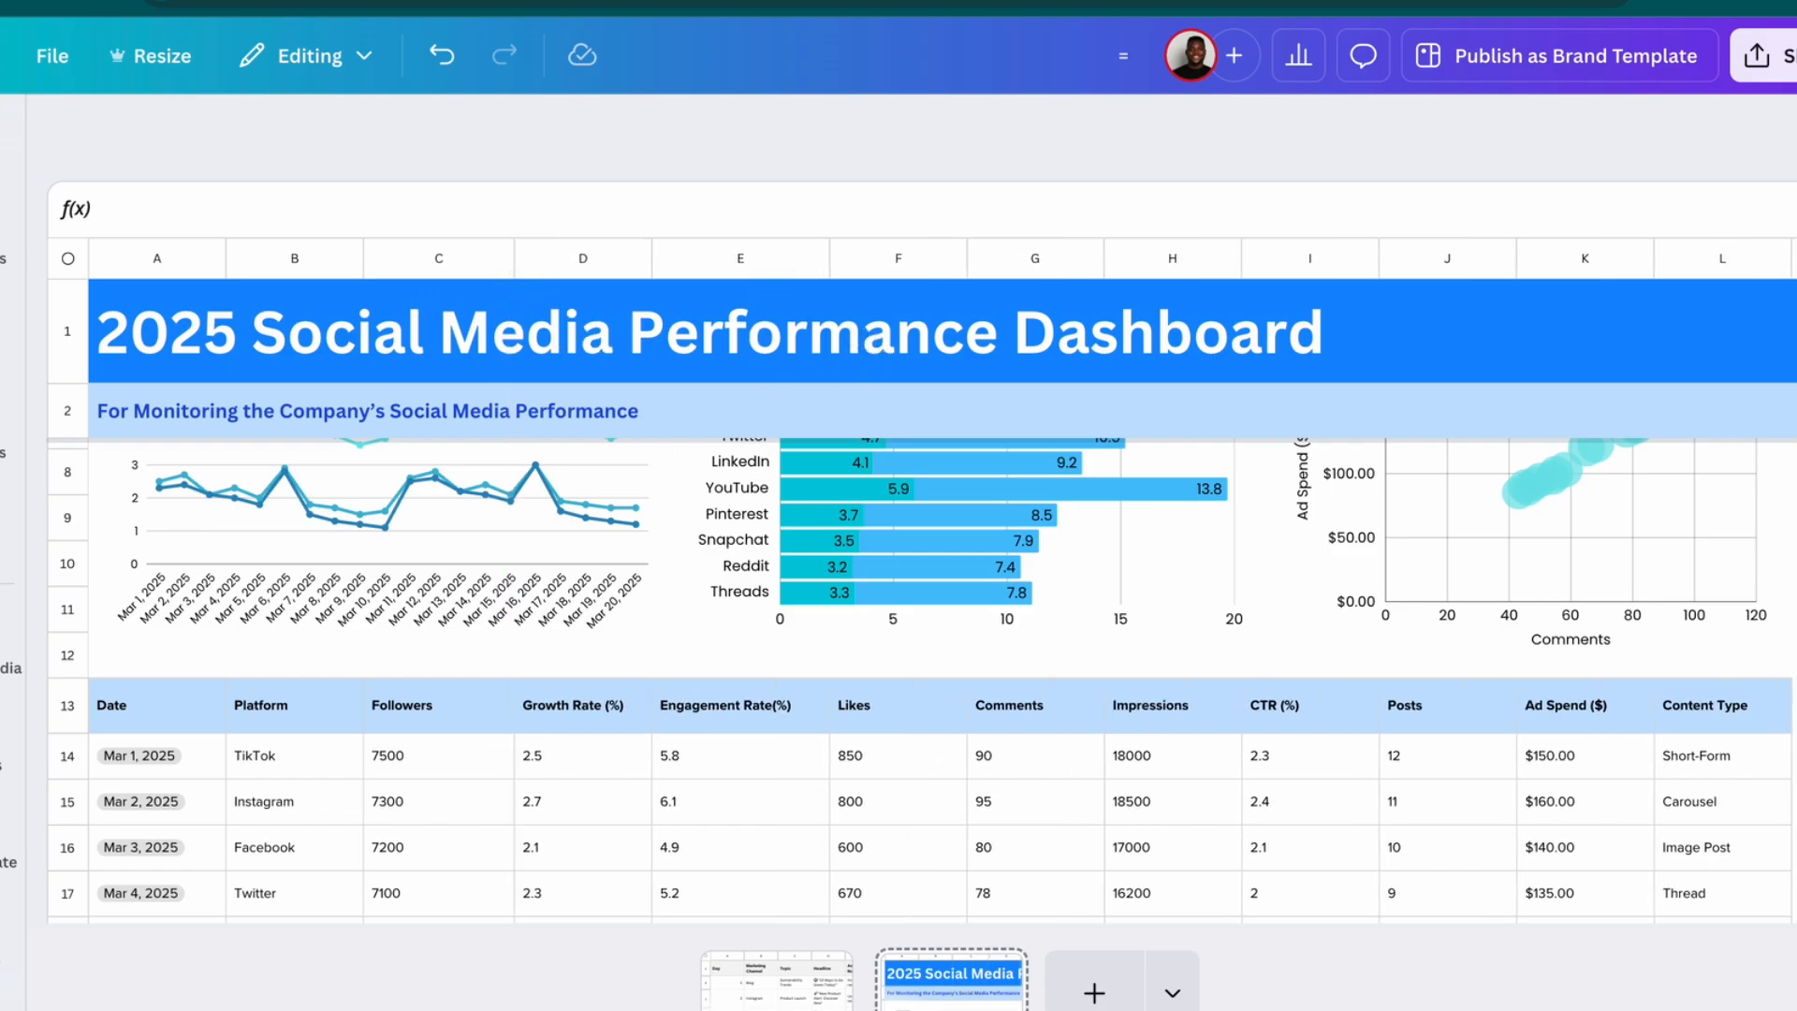
{"action": "left_click_drag", "start_coordinate": [1241, 258], "coordinate": [1261, 267]}
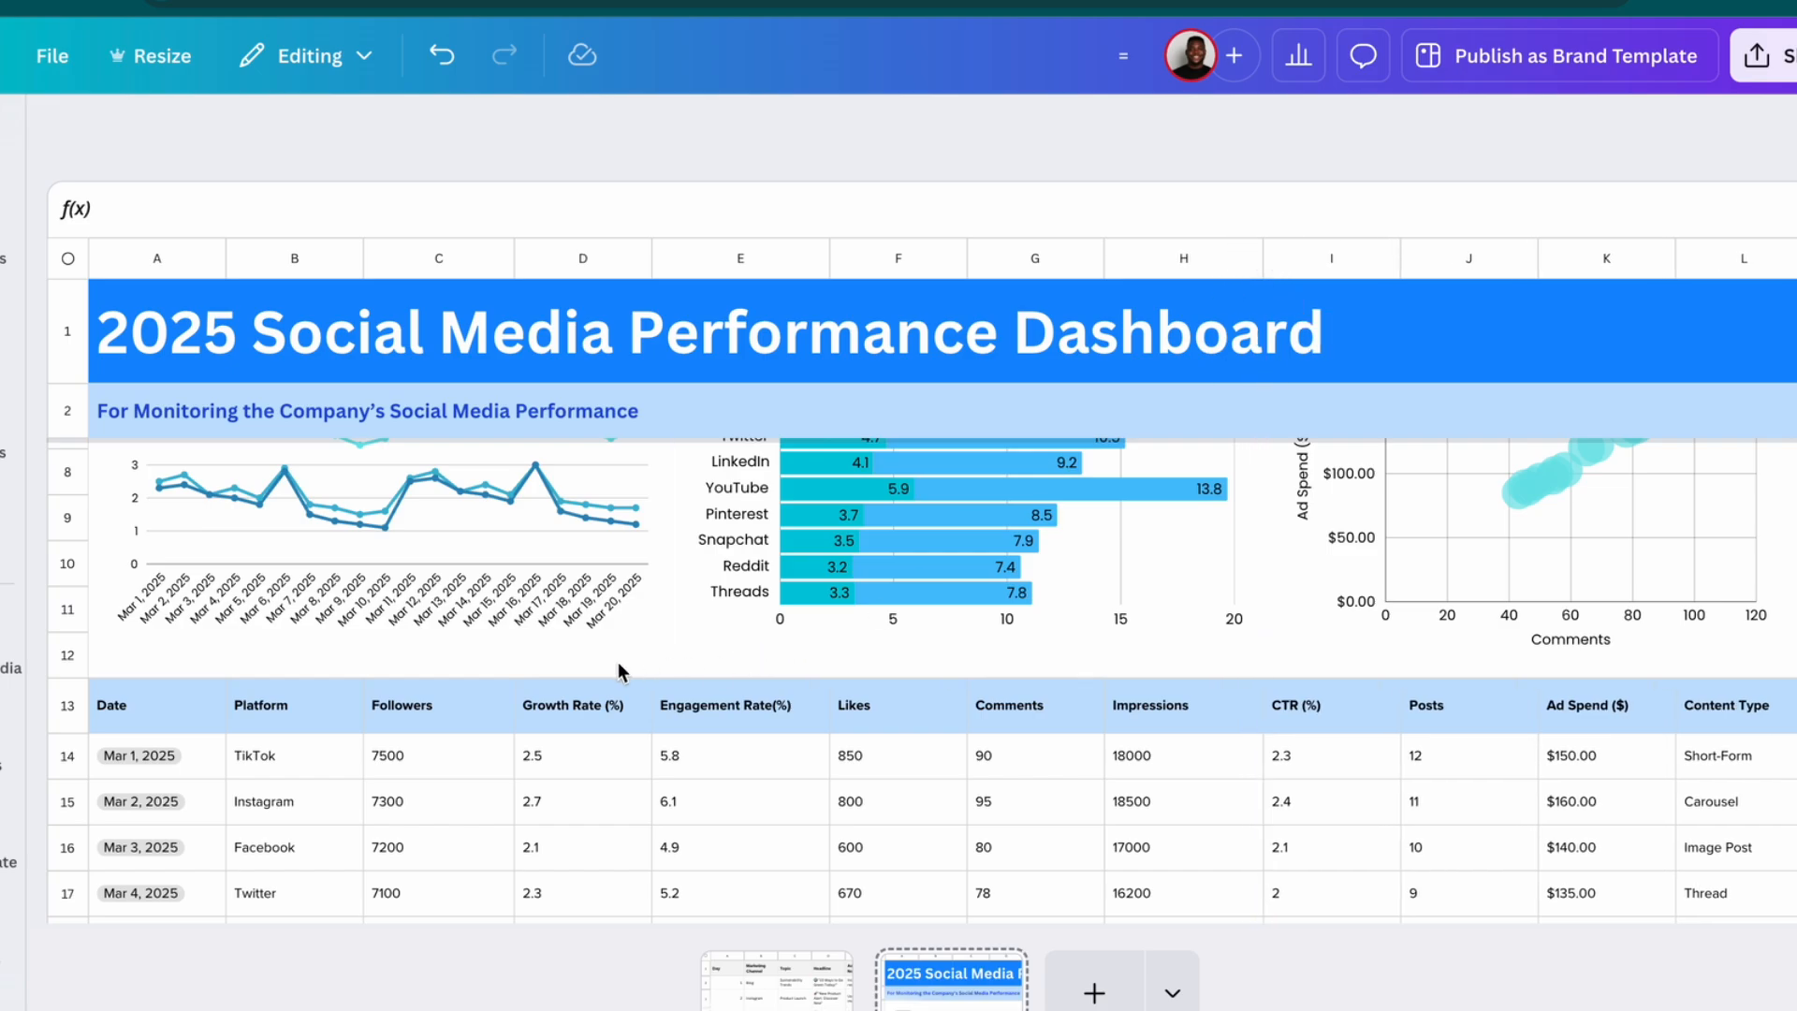
{"action": "scroll", "coordinate": [614, 674], "scroll_direction": "up", "scroll_amount": 3}
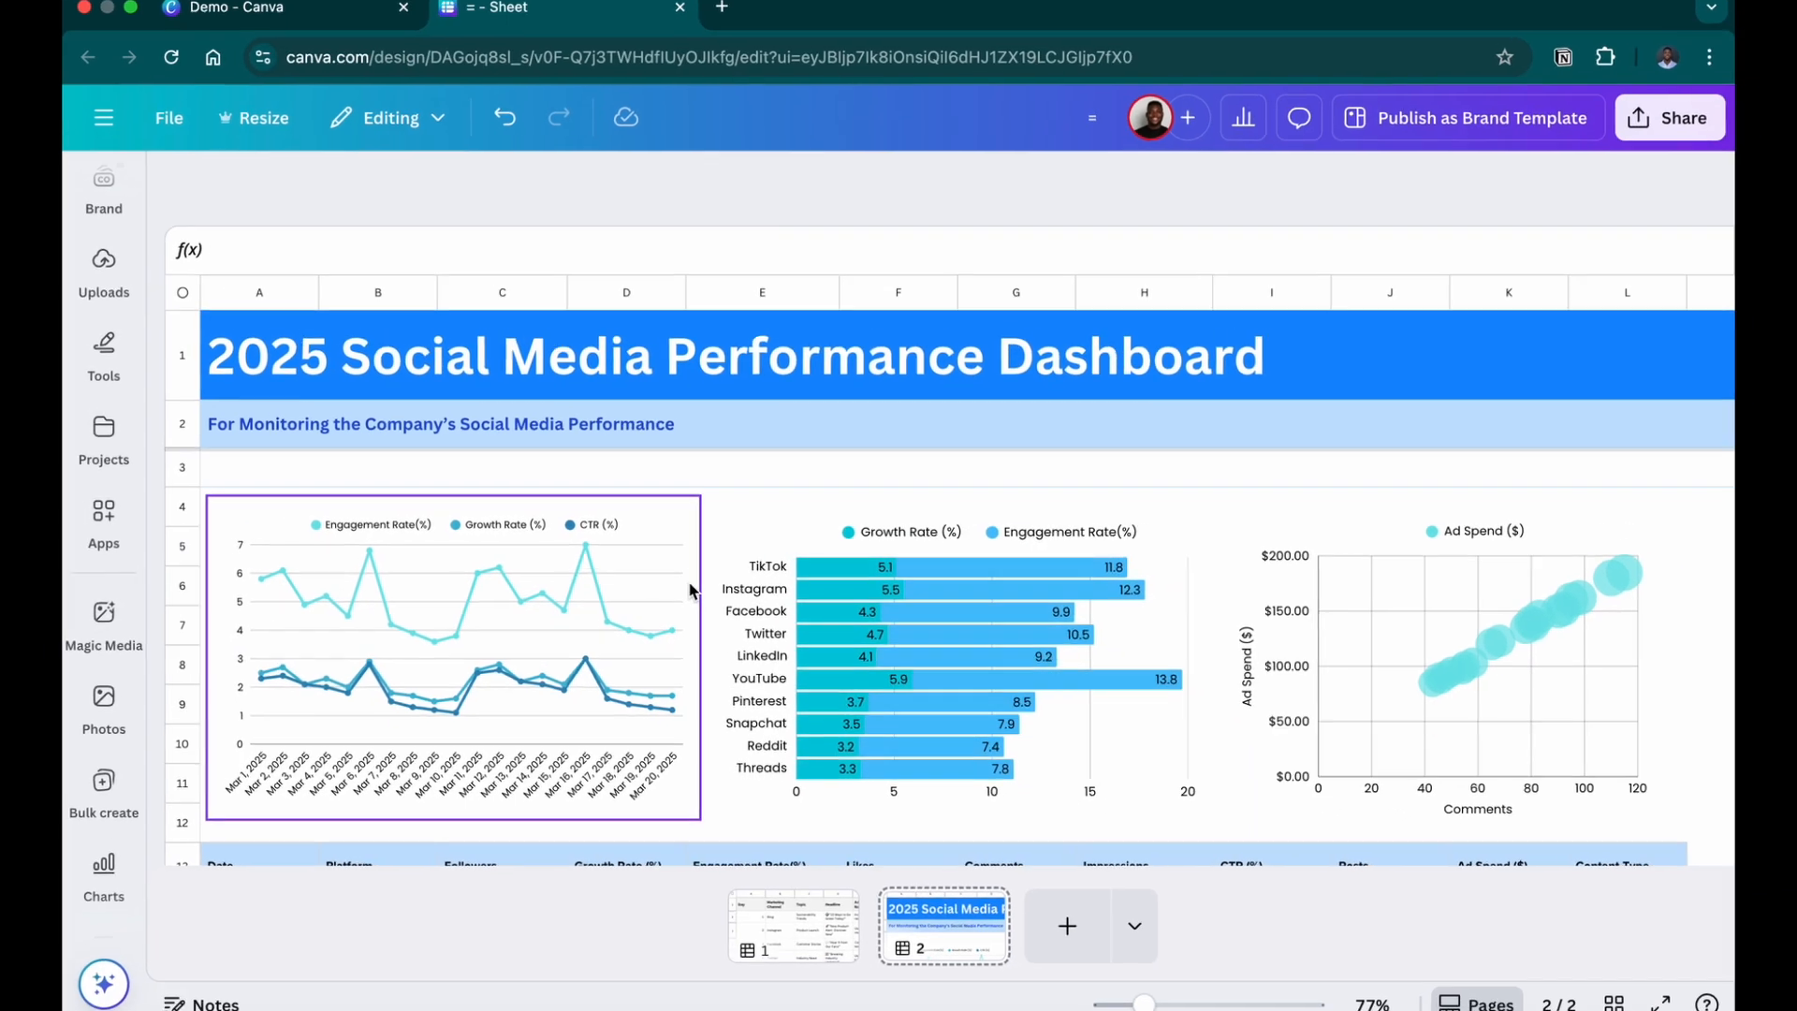
Set the scatter plot's X axis values to Ad Spend ($)
{"action": "left_click", "coordinate": [1037, 751]}
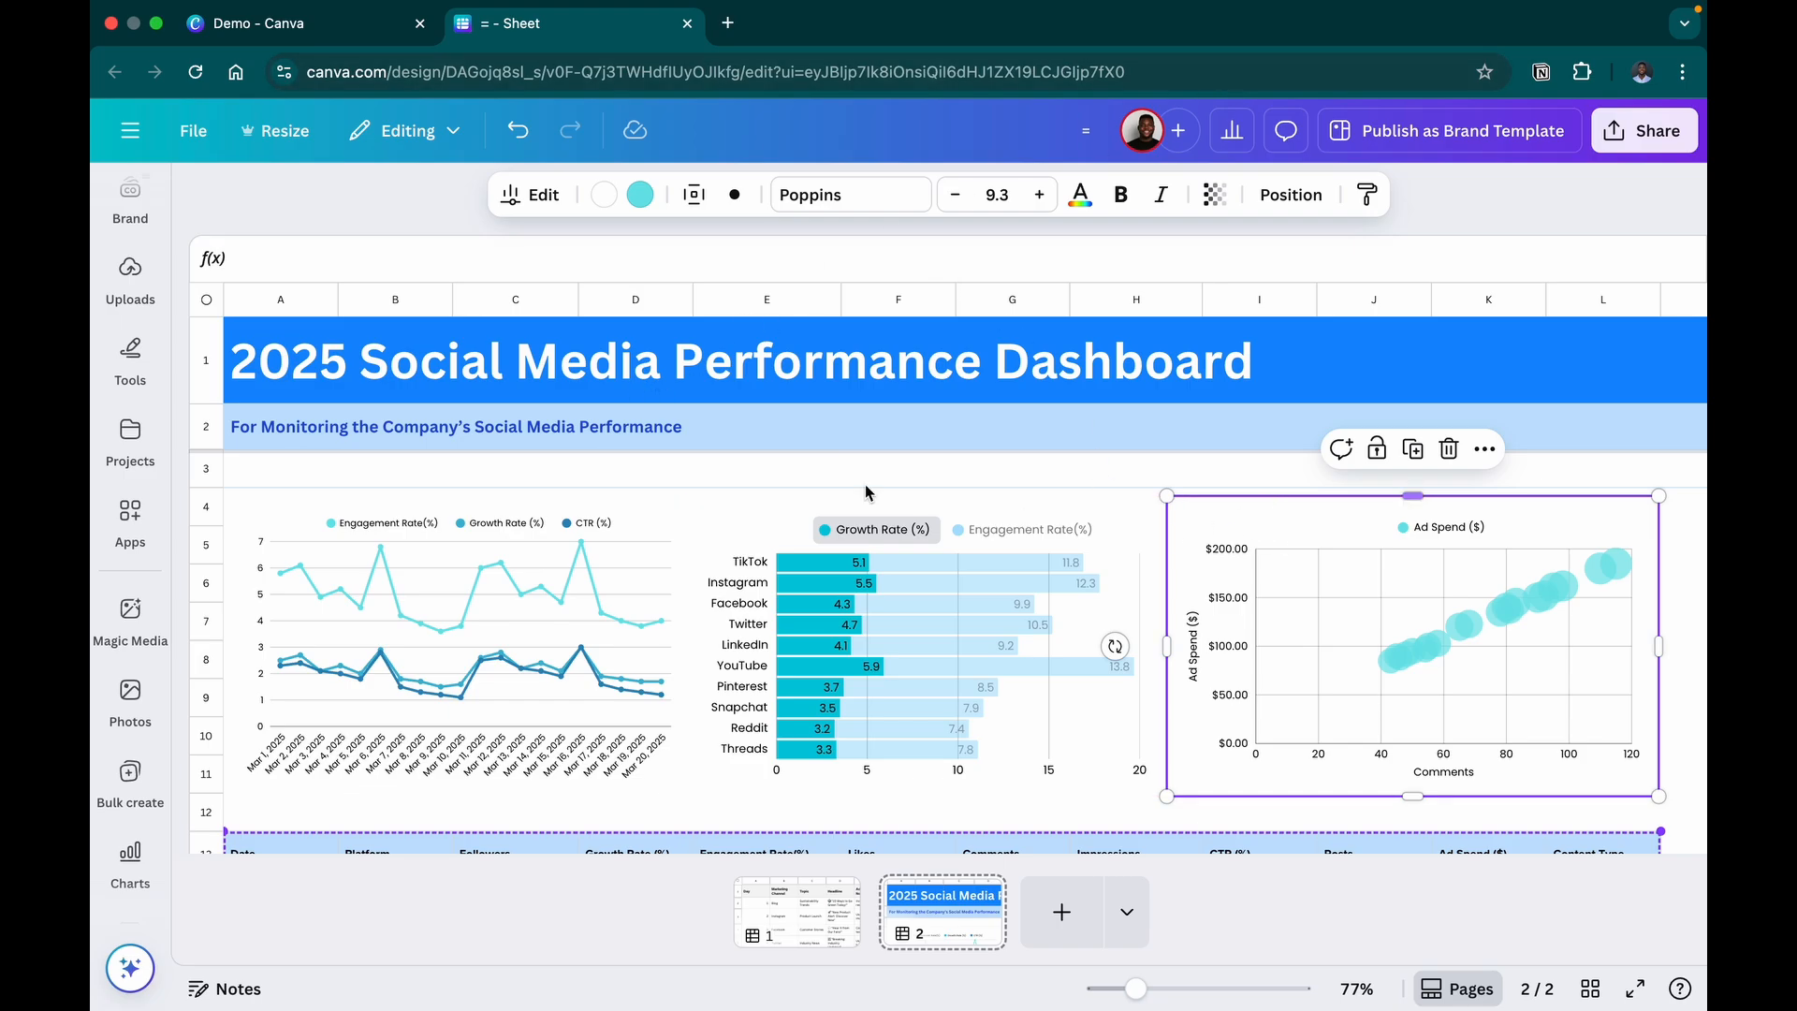
{"action": "left_click", "coordinate": [531, 194]}
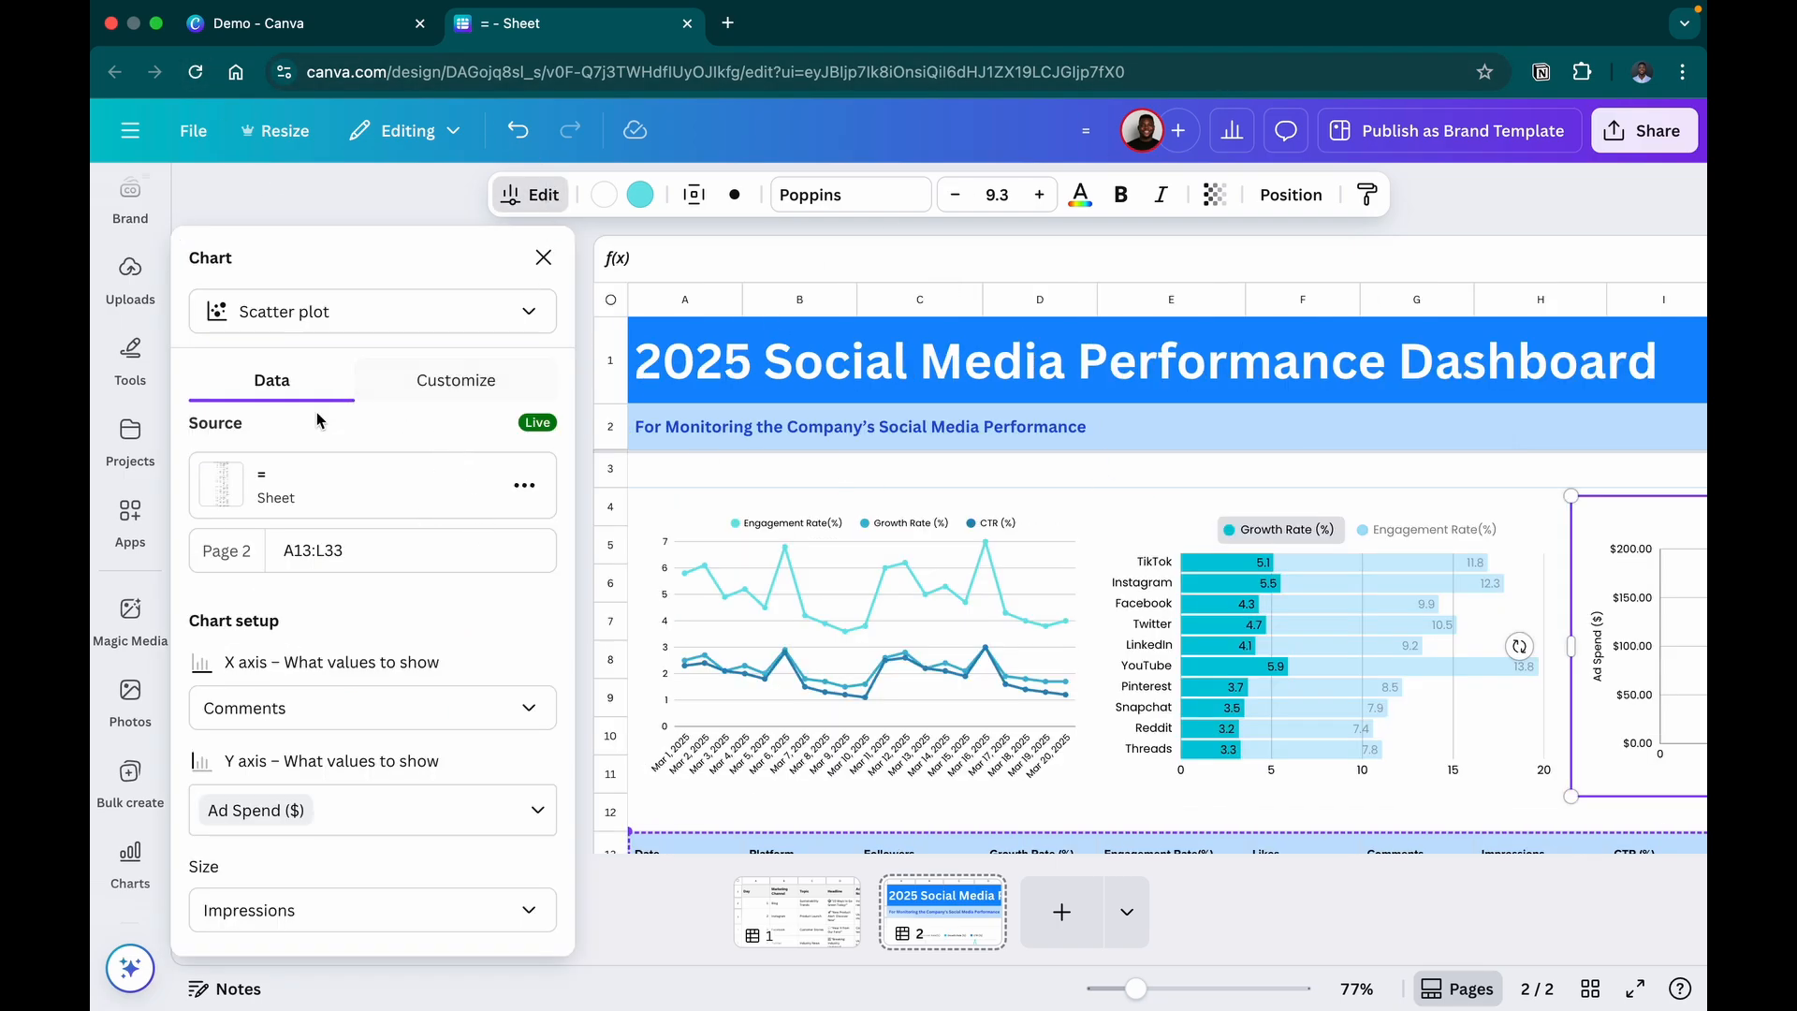
{"action": "scroll", "coordinate": [432, 642], "scroll_direction": "down", "scroll_amount": 3}
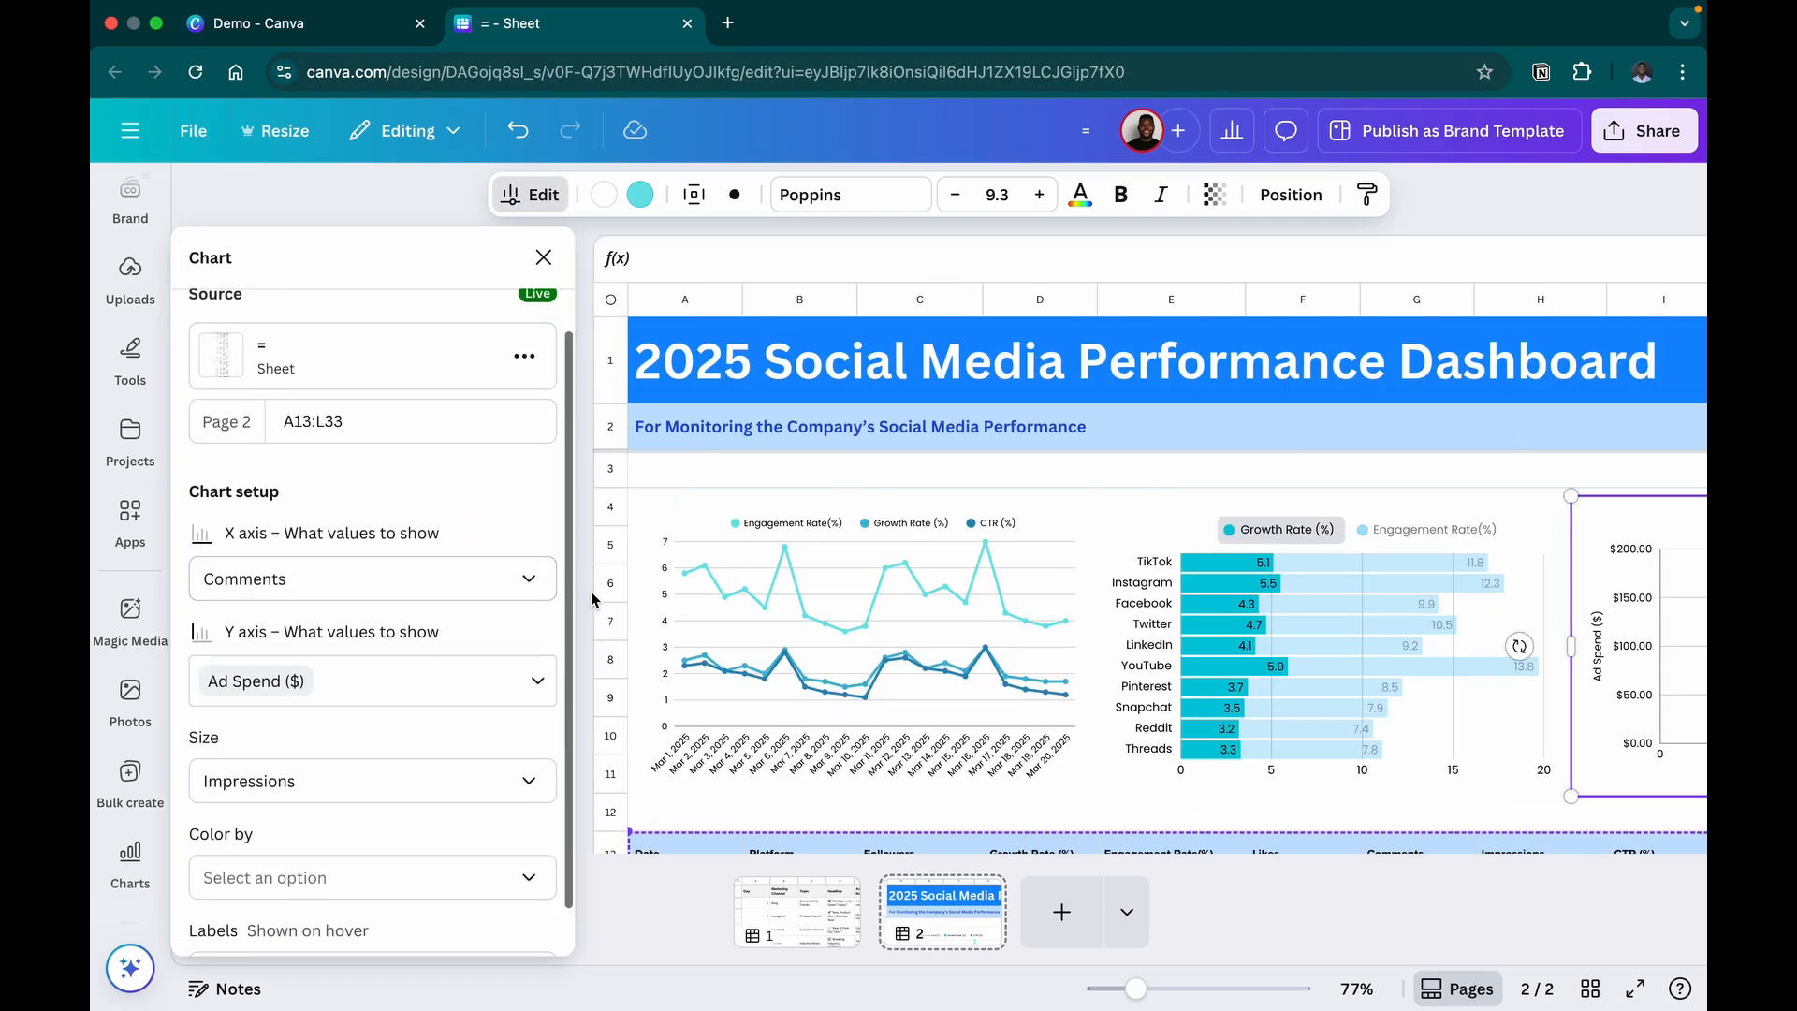
{"action": "left_click", "coordinate": [435, 581]}
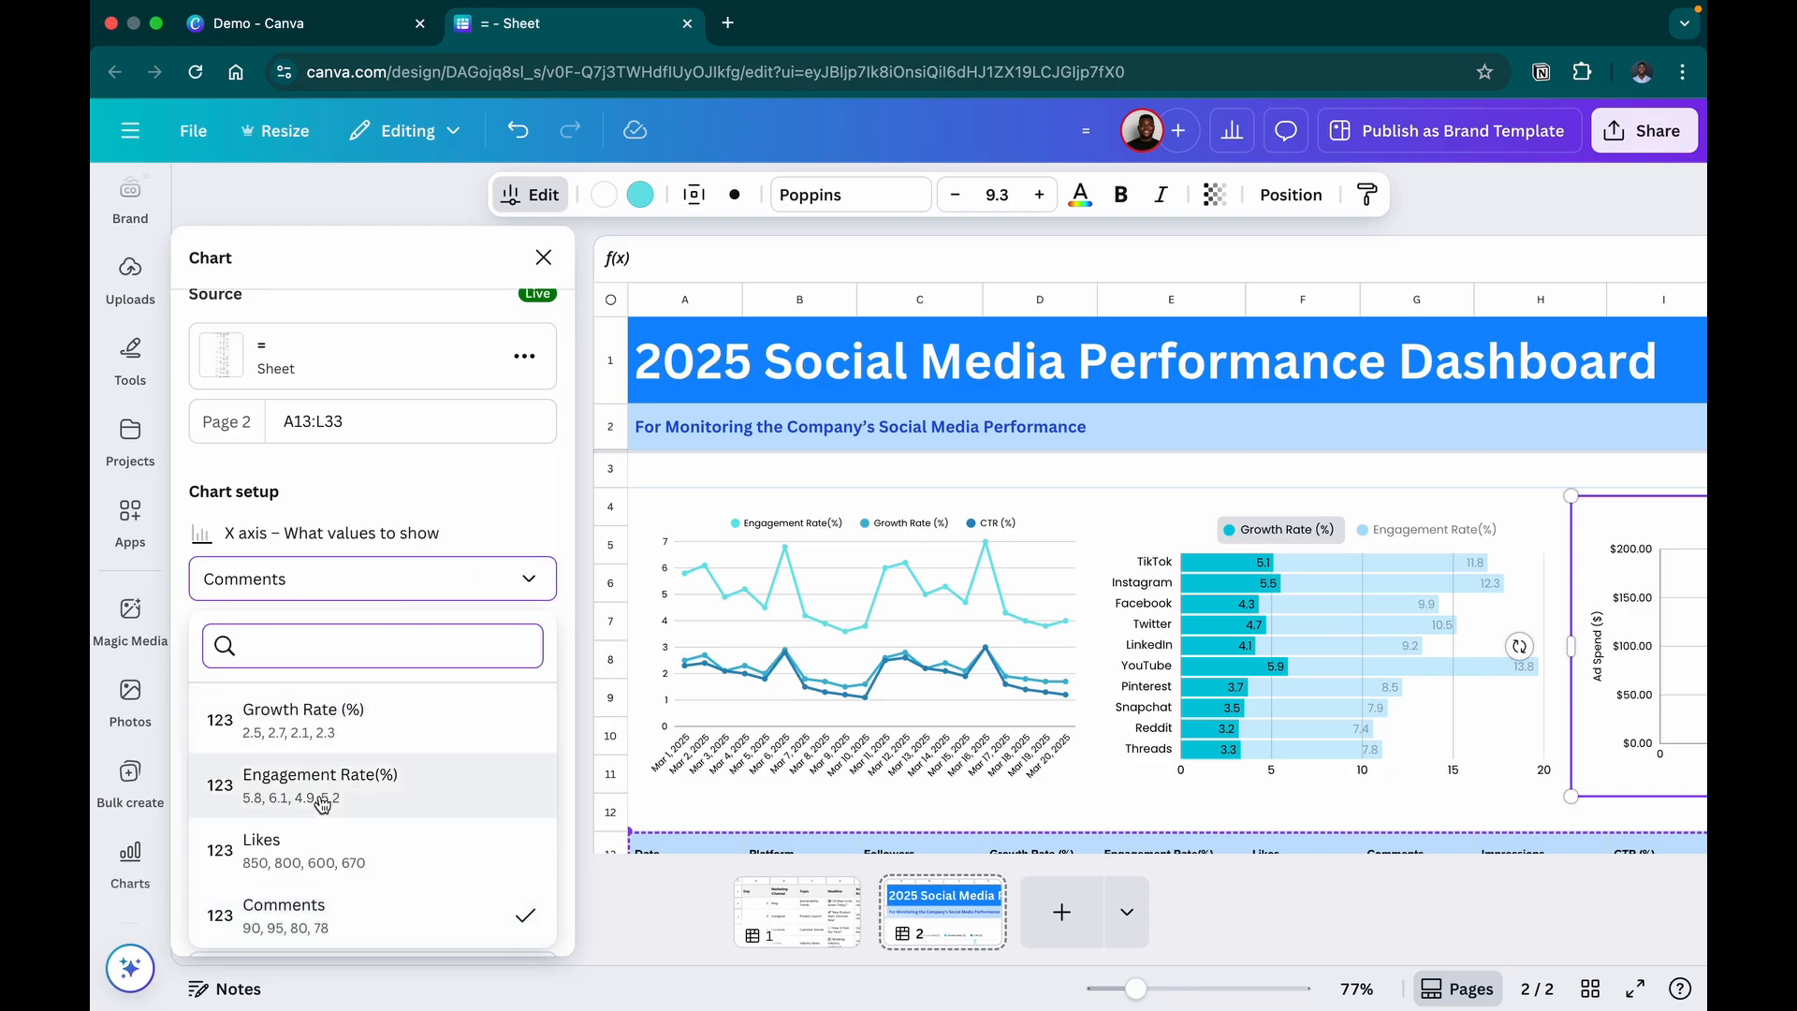
{"action": "scroll", "coordinate": [323, 803], "scroll_direction": "down", "scroll_amount": 4}
{"action": "left_click", "coordinate": [353, 866]}
Replace the scatter plot's Y axis values with Likes only
{"action": "left_click", "coordinate": [498, 679]}
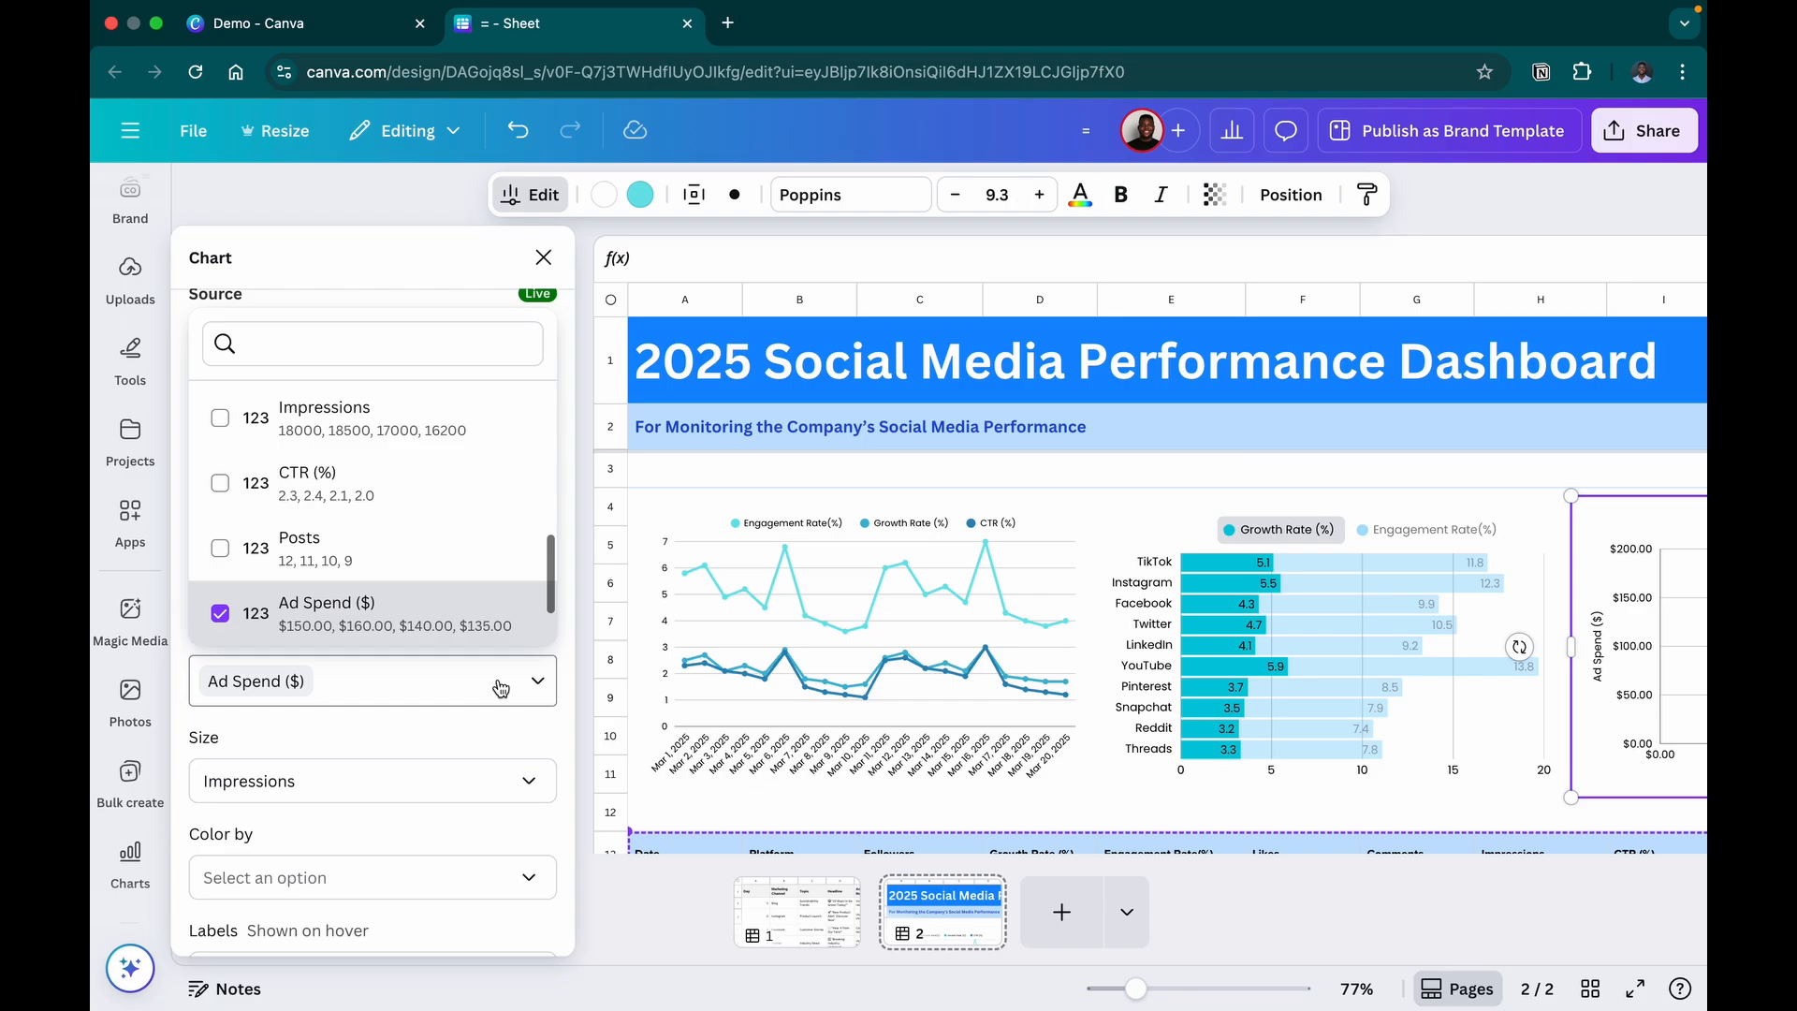
{"action": "left_click", "coordinate": [238, 619]}
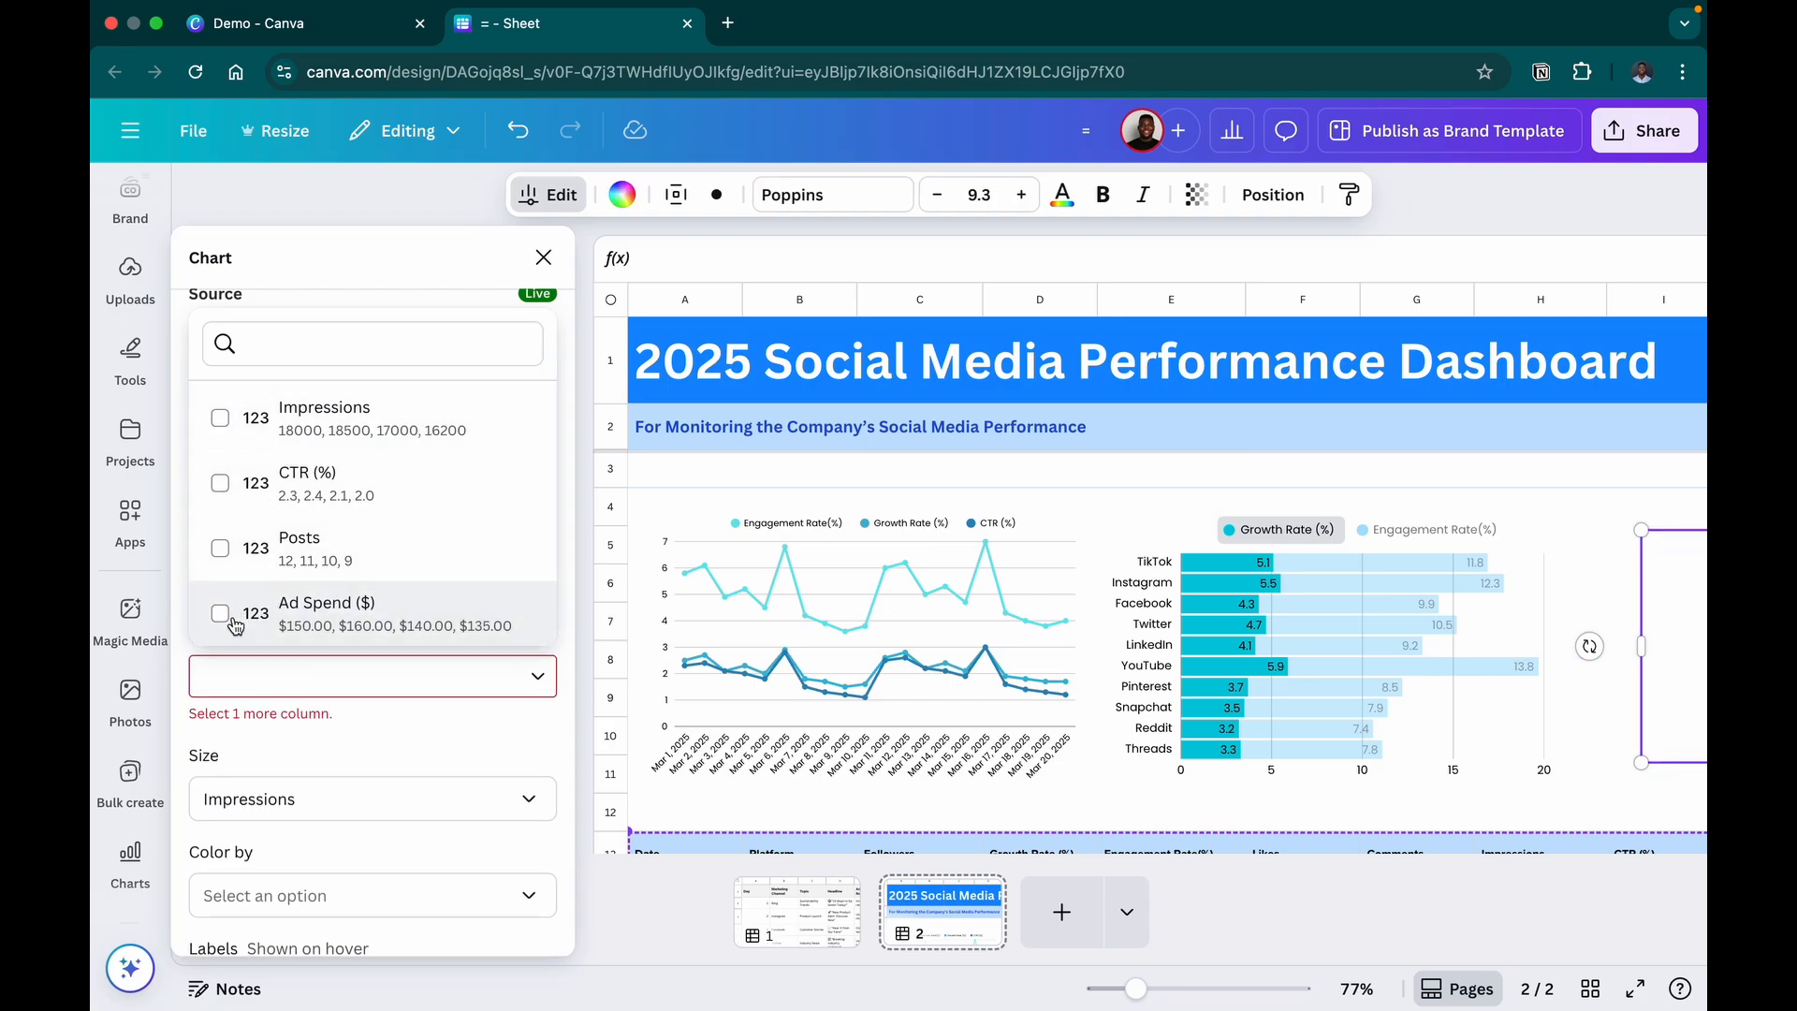
{"action": "scroll", "coordinate": [397, 525], "scroll_direction": "up", "scroll_amount": 5}
{"action": "scroll", "coordinate": [397, 525], "scroll_direction": "down", "scroll_amount": 3}
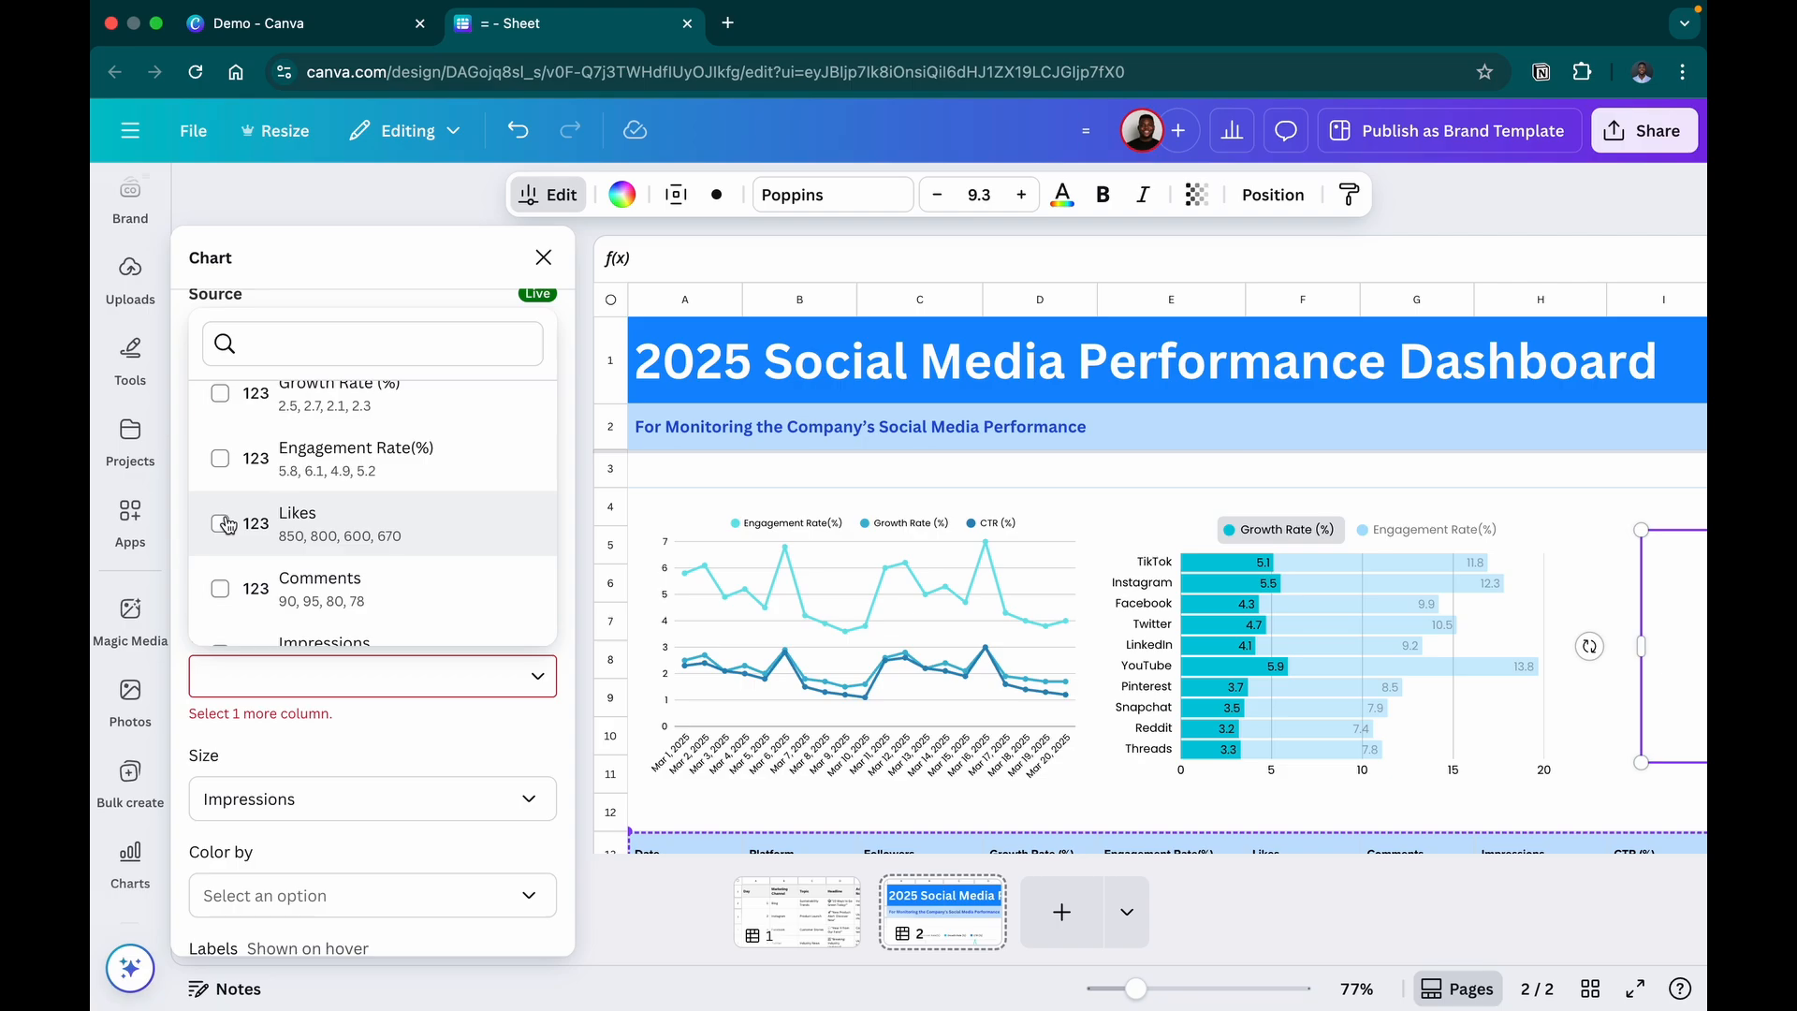
{"action": "left_click", "coordinate": [223, 525]}
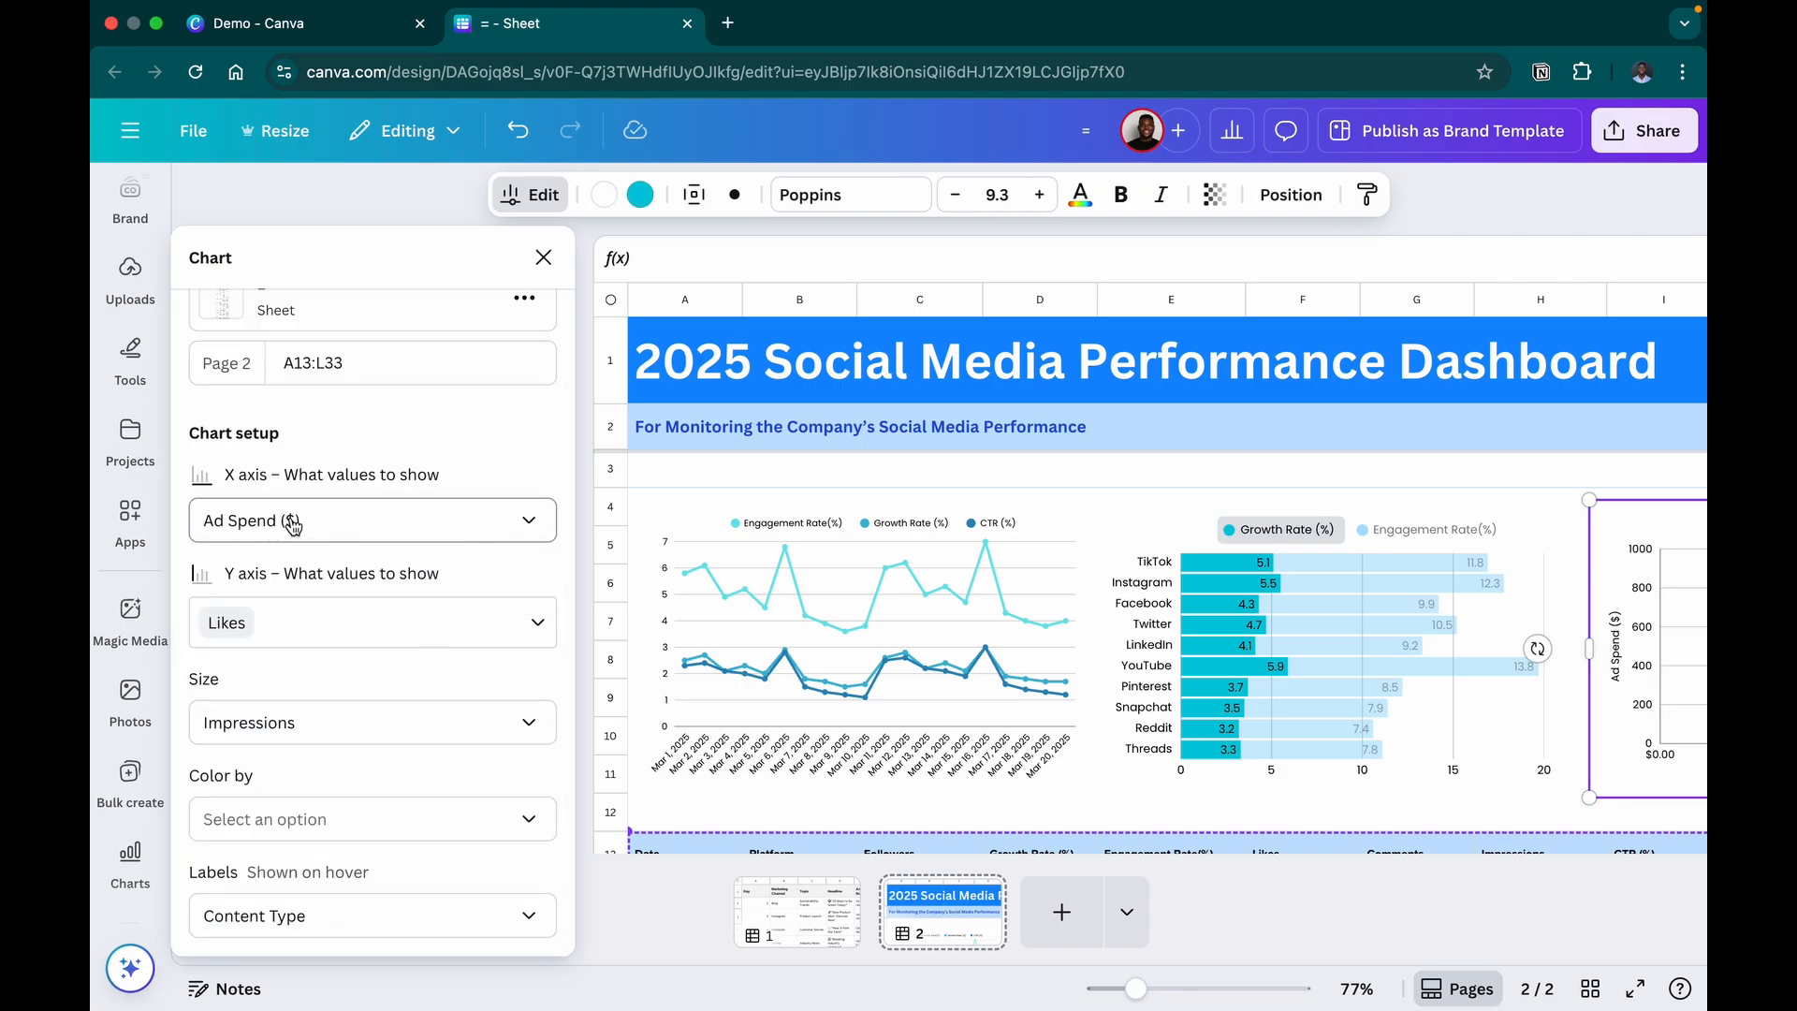
Size the scatter plot's bubbles by Followers and set their labels to Platform
{"action": "left_click", "coordinate": [388, 730]}
{"action": "scroll", "coordinate": [290, 552], "scroll_direction": "up", "scroll_amount": 5}
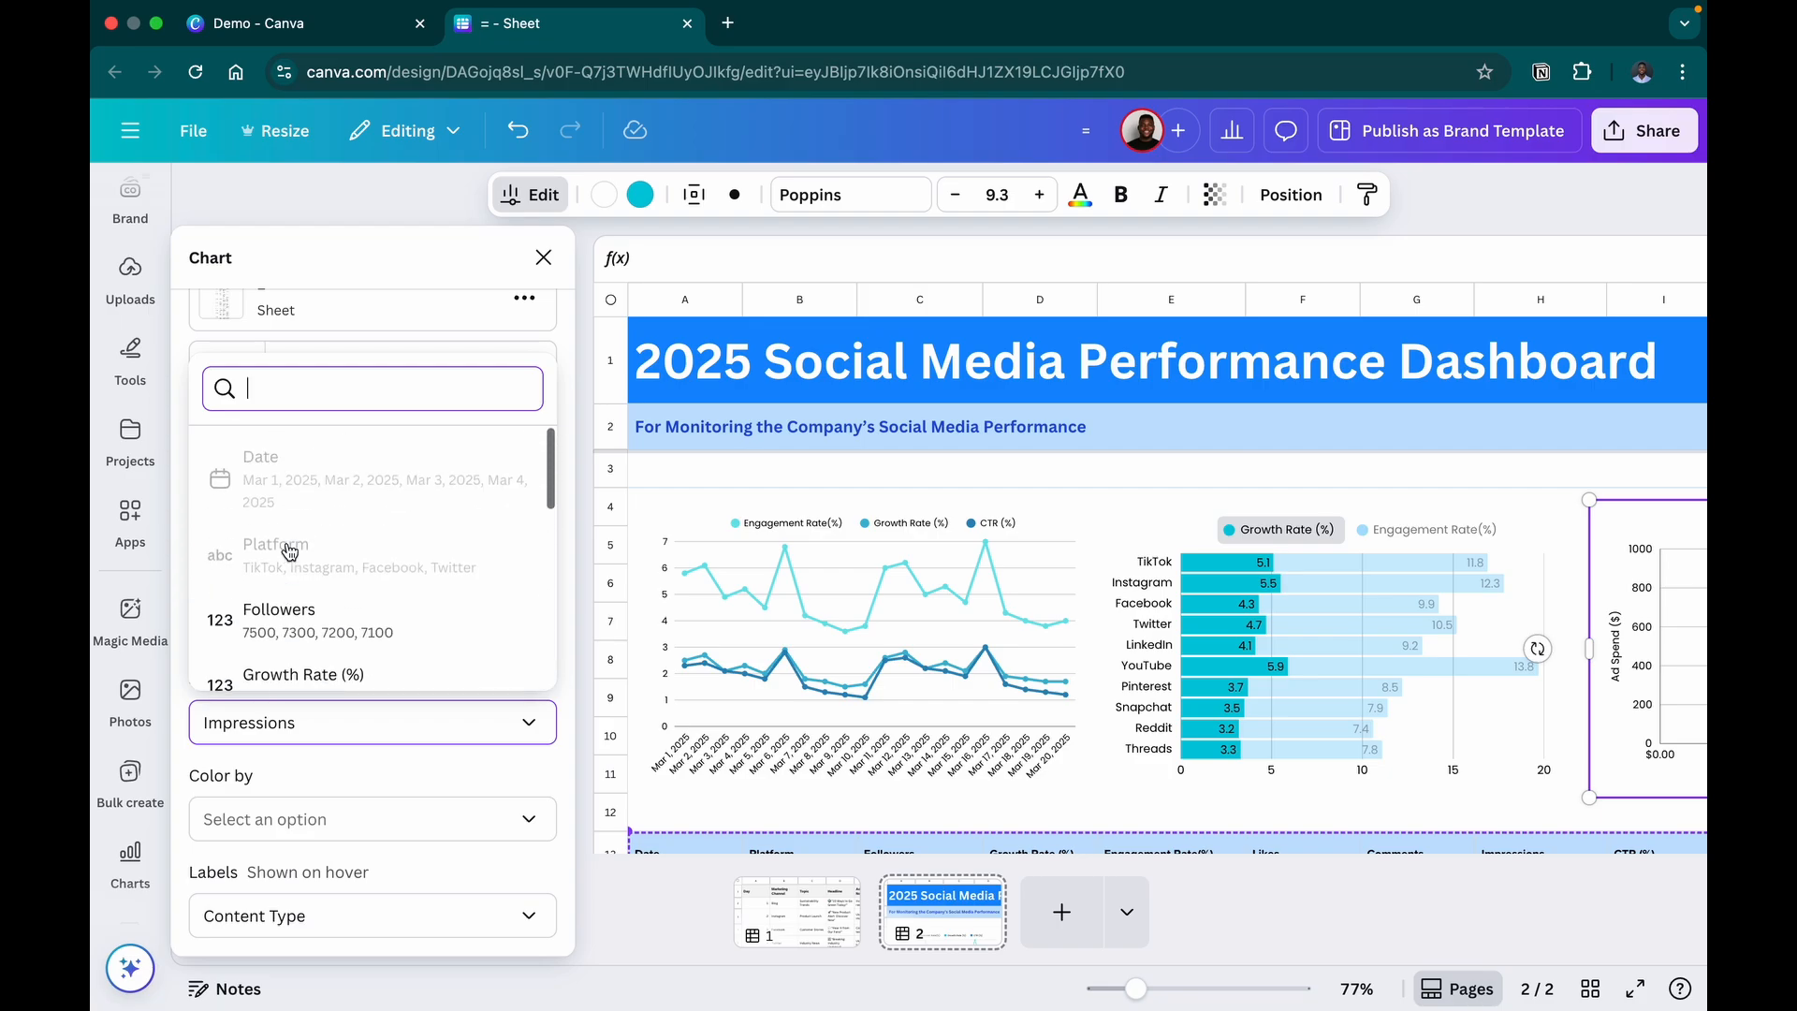
{"action": "scroll", "coordinate": [290, 561], "scroll_direction": "down", "scroll_amount": 1}
{"action": "left_click", "coordinate": [322, 586]}
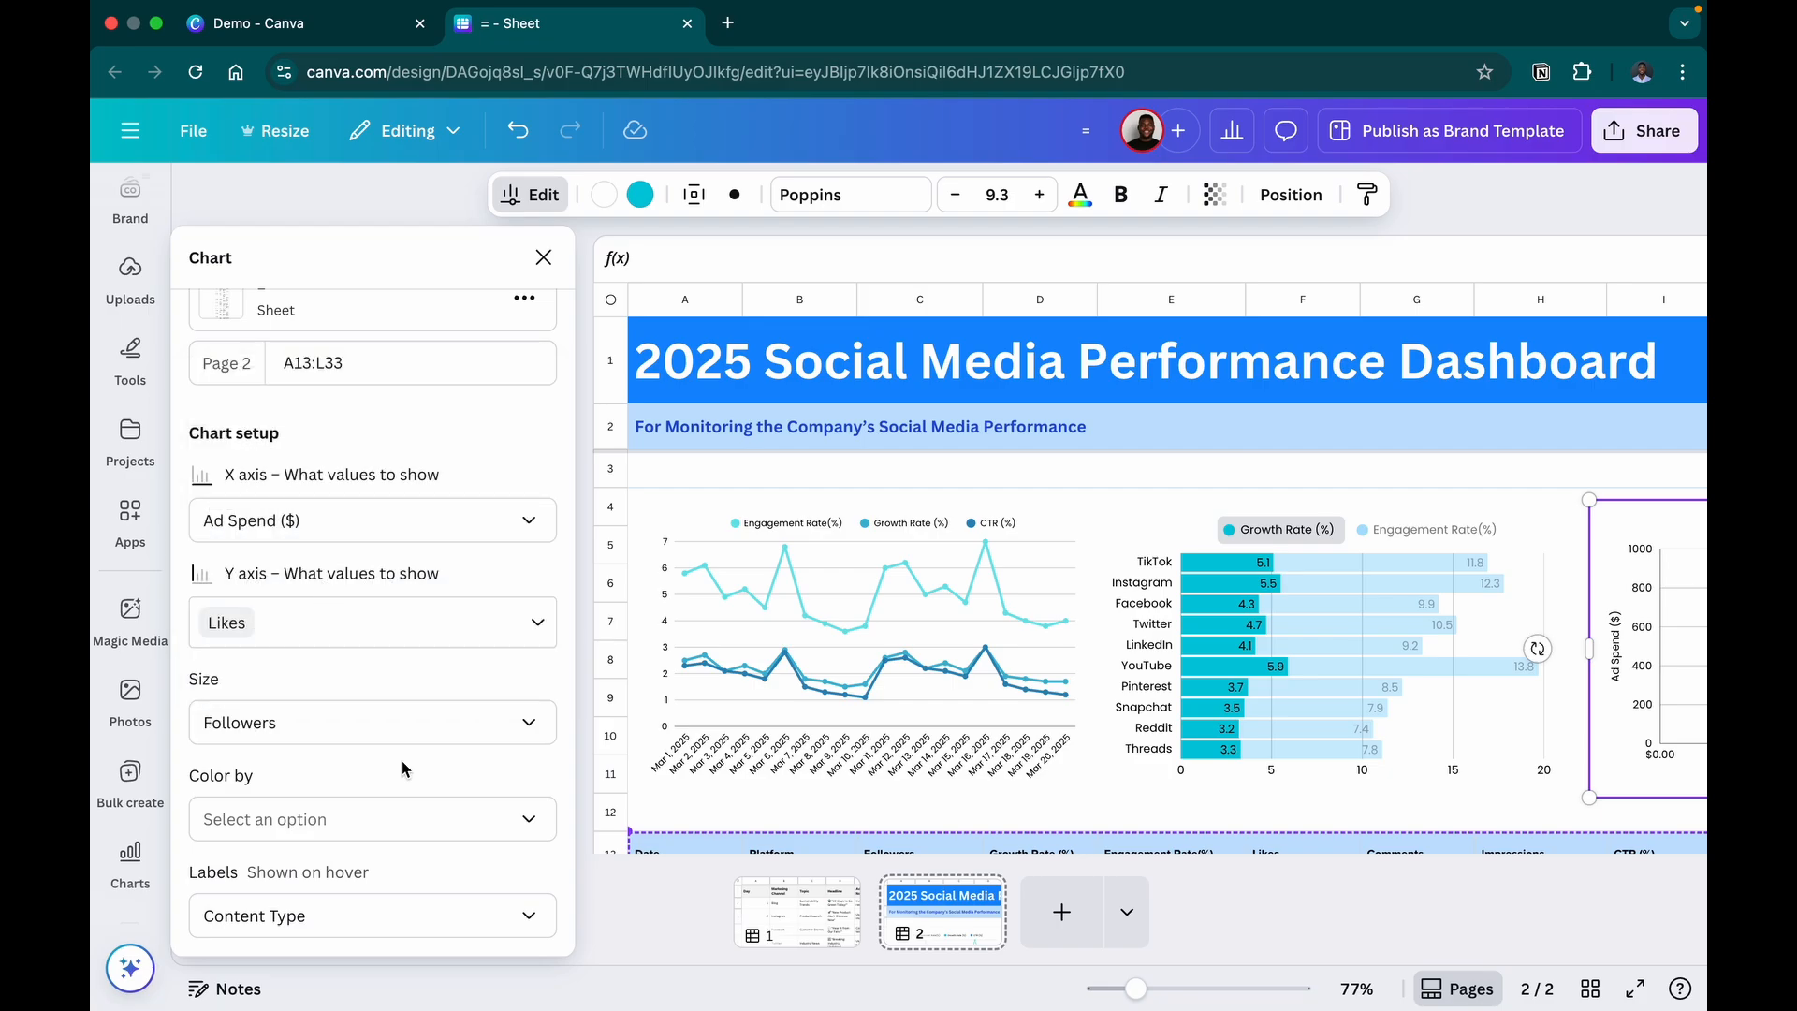
{"action": "left_click", "coordinate": [355, 928]}
{"action": "scroll", "coordinate": [412, 749], "scroll_direction": "up", "scroll_amount": 5}
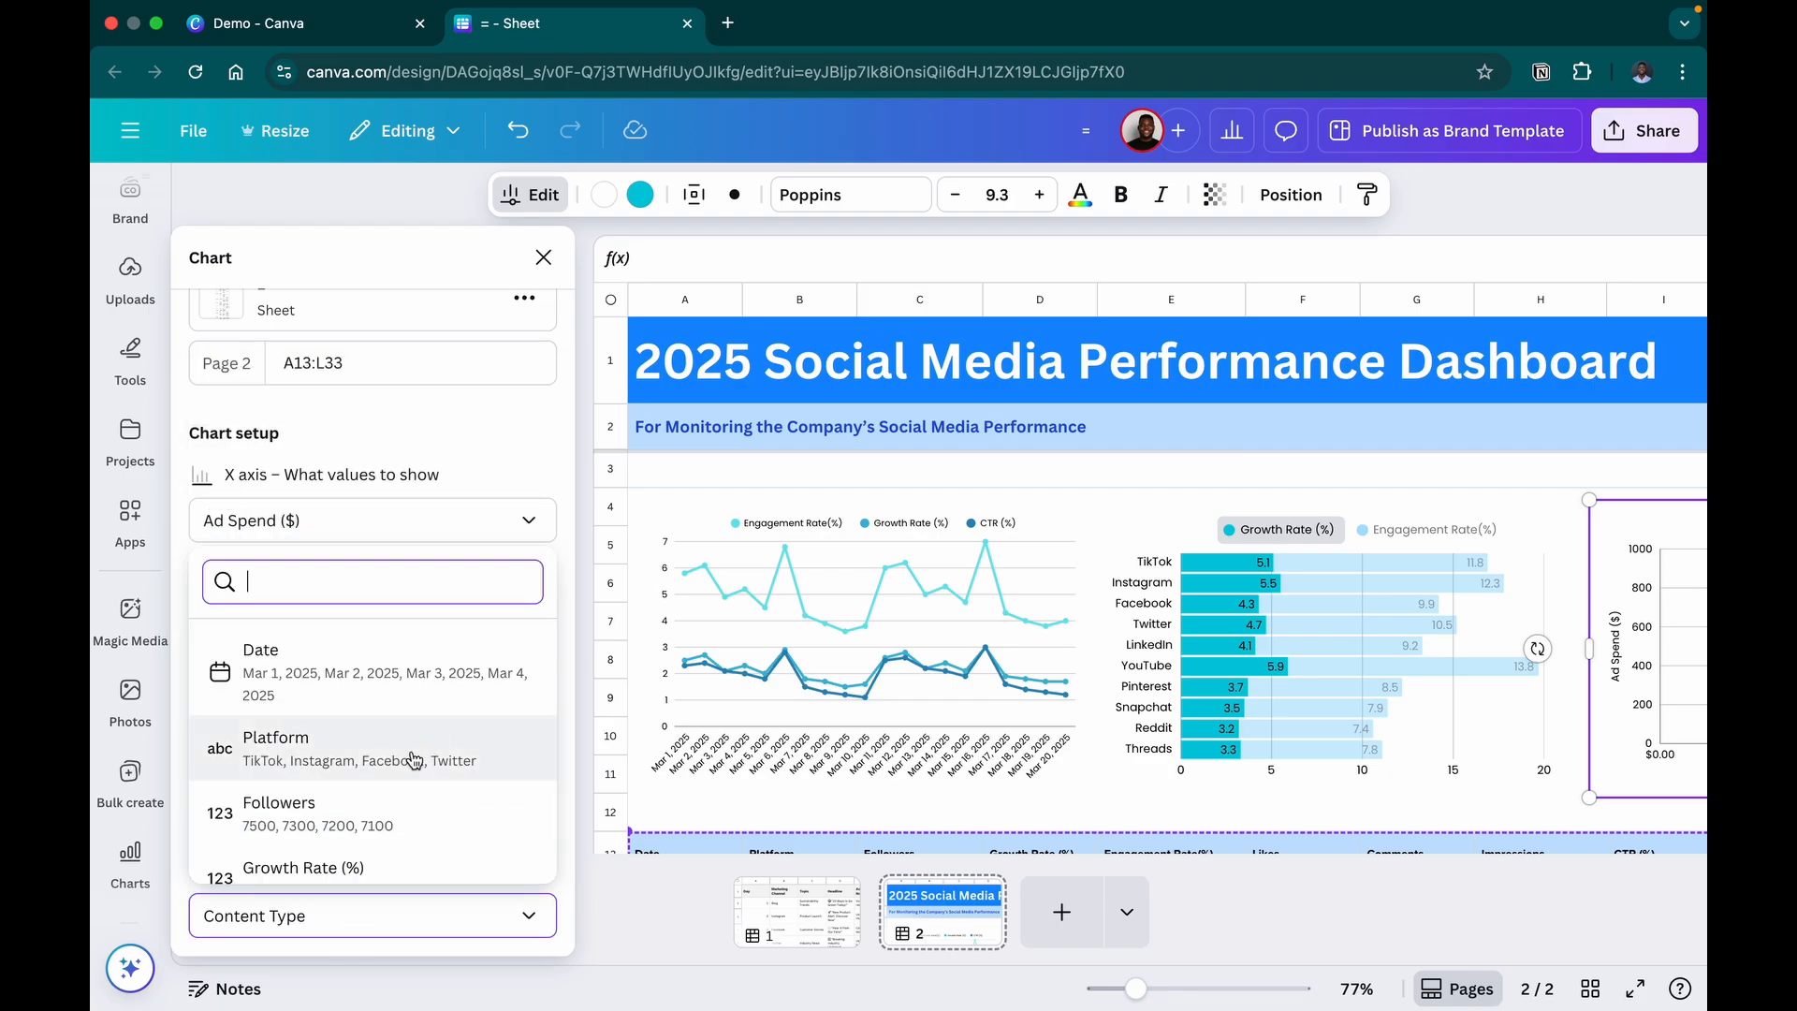
{"action": "left_click", "coordinate": [414, 758]}
Change the scatter plot's X axis title to "Ad Spend (%)"
{"action": "scroll", "coordinate": [419, 760], "scroll_direction": "up", "scroll_amount": 3}
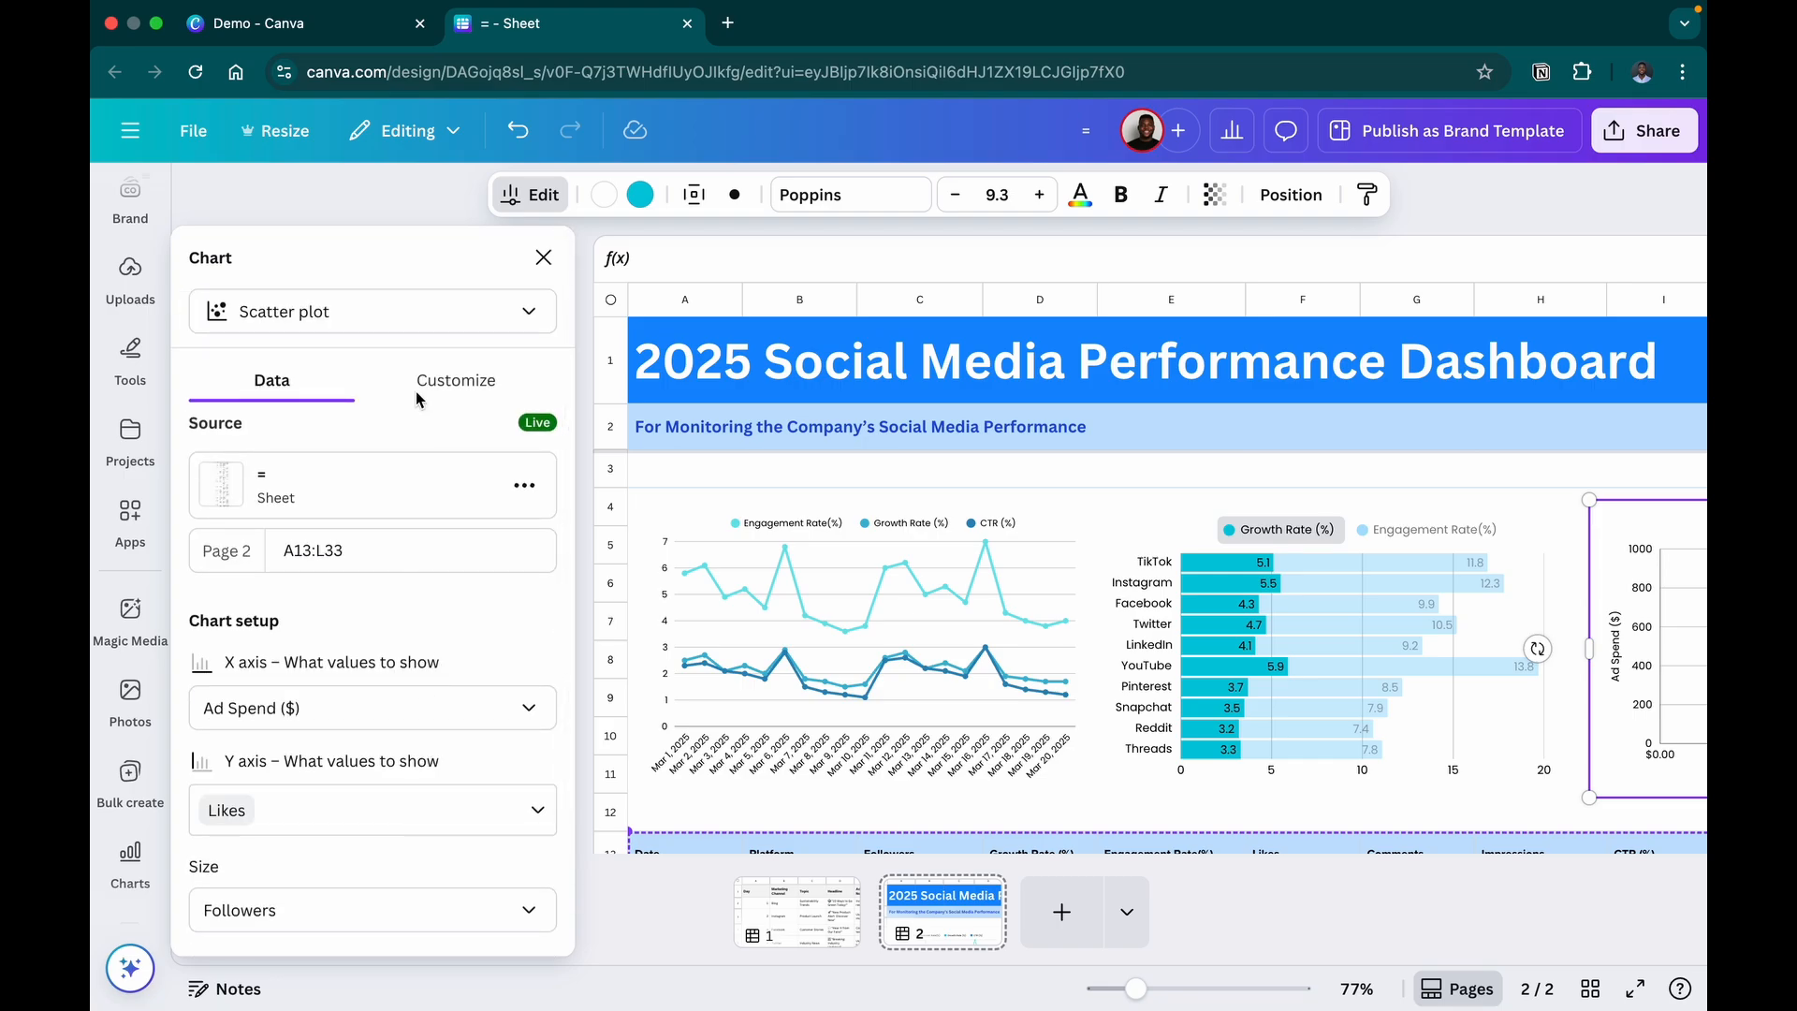
{"action": "left_click", "coordinate": [445, 376]}
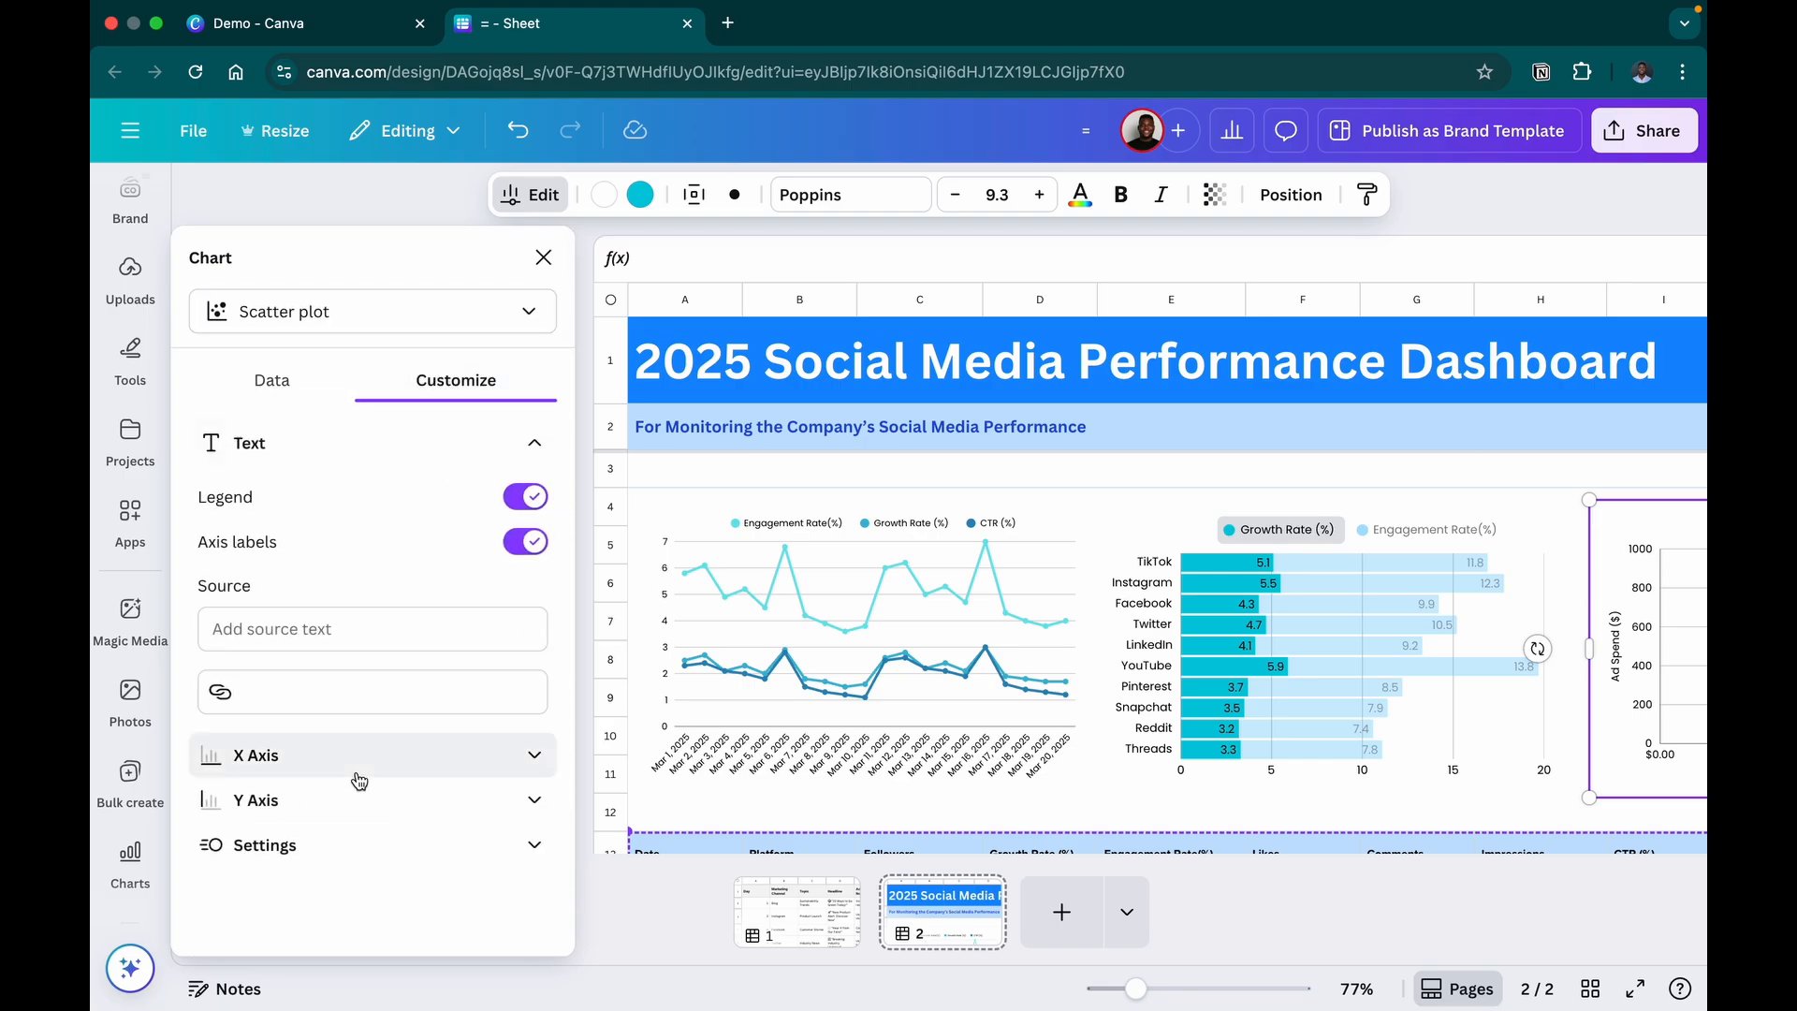
{"action": "left_click", "coordinate": [359, 781]}
{"action": "scroll", "coordinate": [346, 749], "scroll_direction": "down", "scroll_amount": 3}
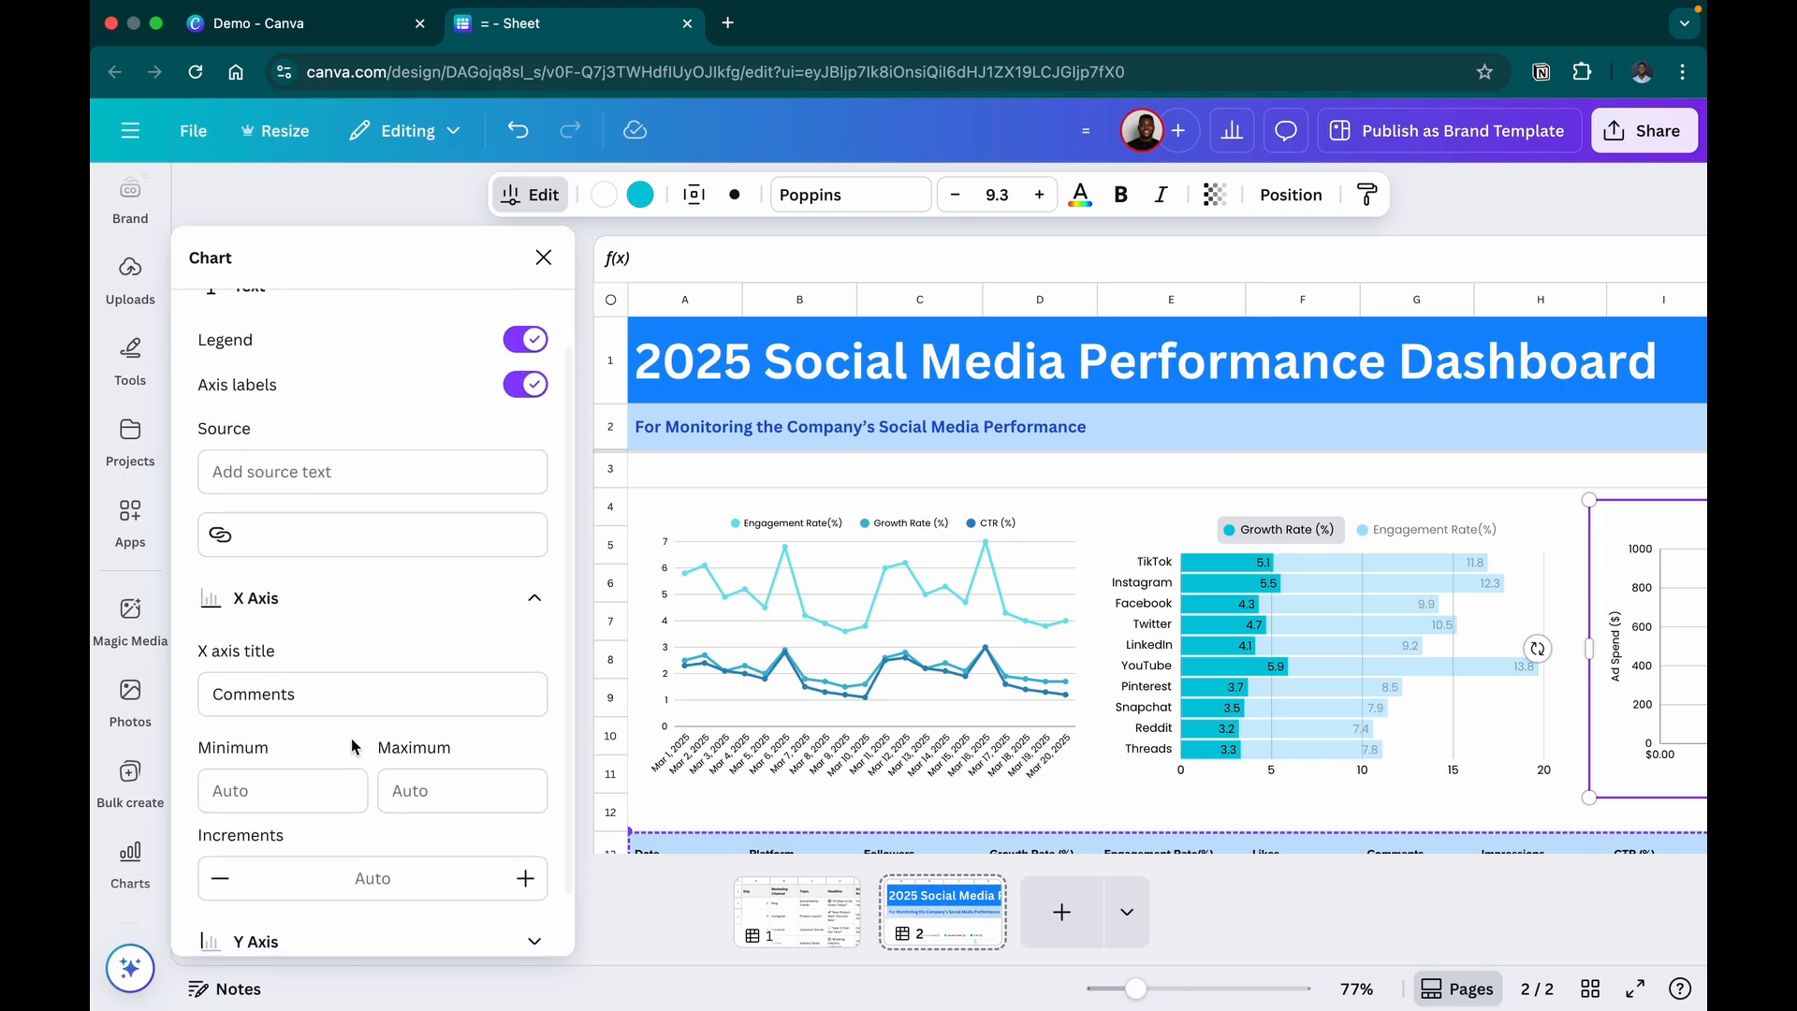
{"action": "left_click_drag", "start_coordinate": [338, 703], "coordinate": [188, 693]}
{"action": "type", "text": "A"}
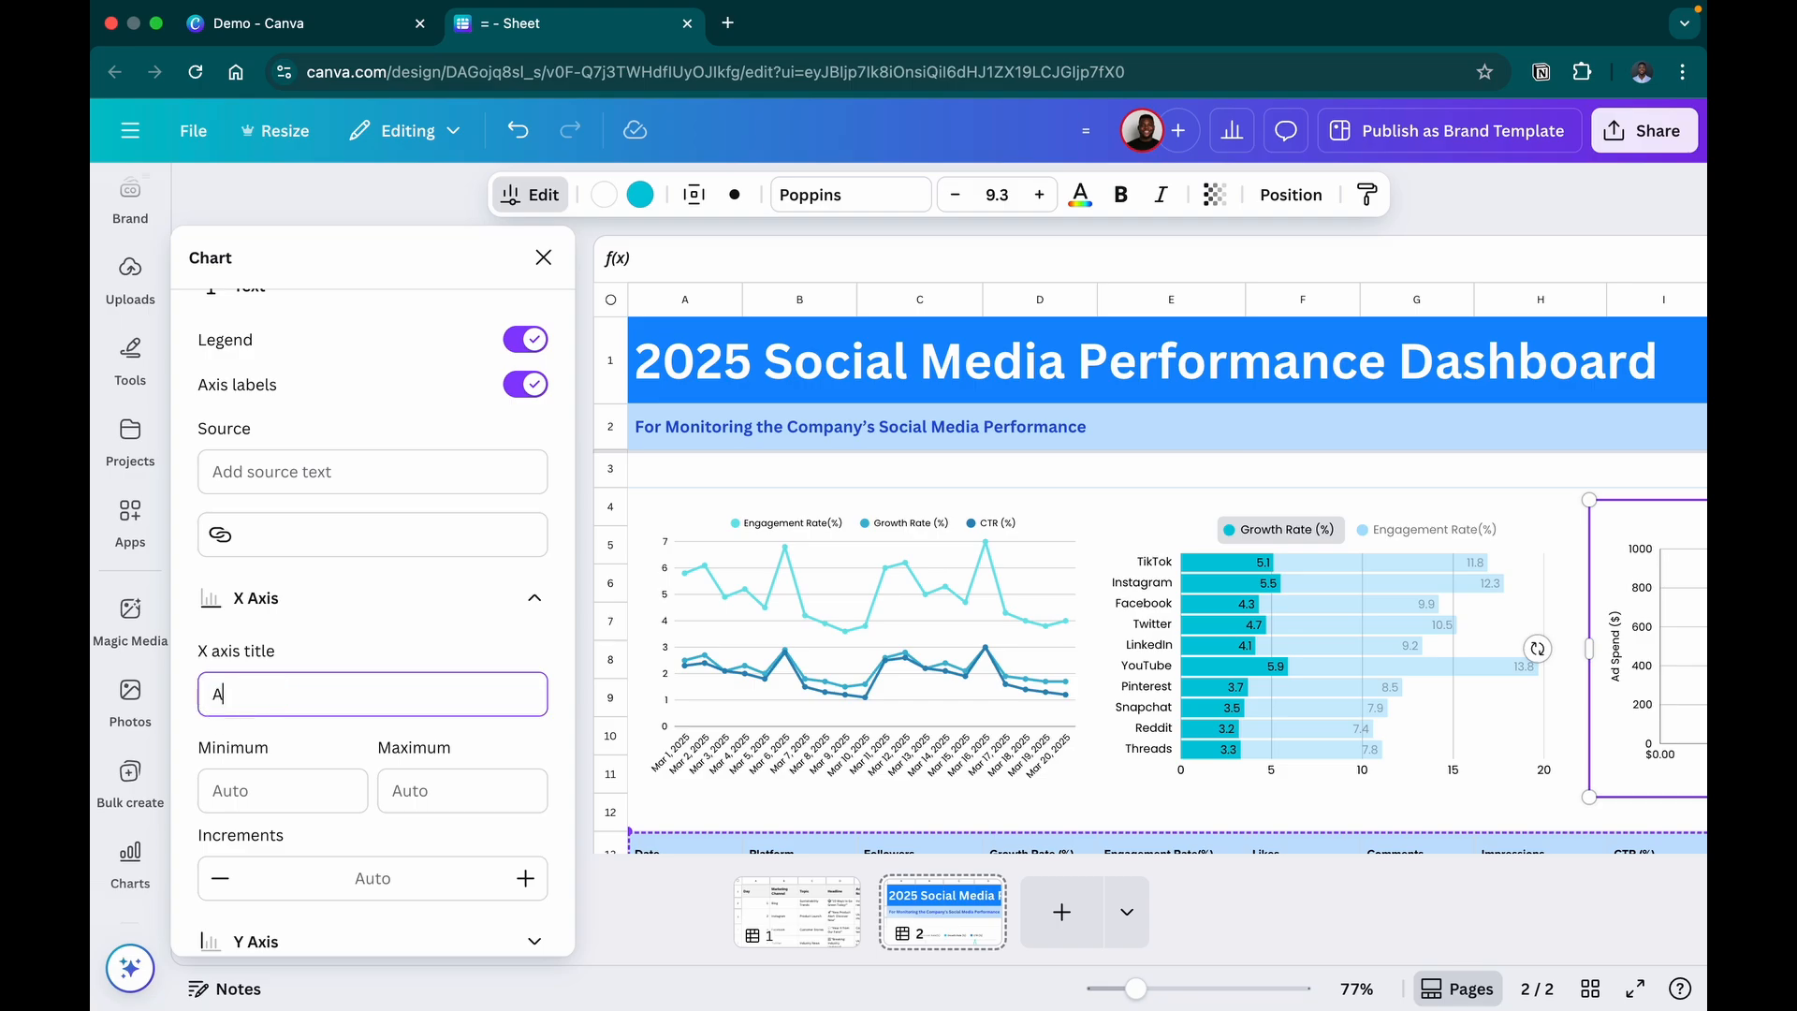
{"action": "type", "text": "d Spend (%)"}
{"action": "left_click", "coordinate": [241, 608]}
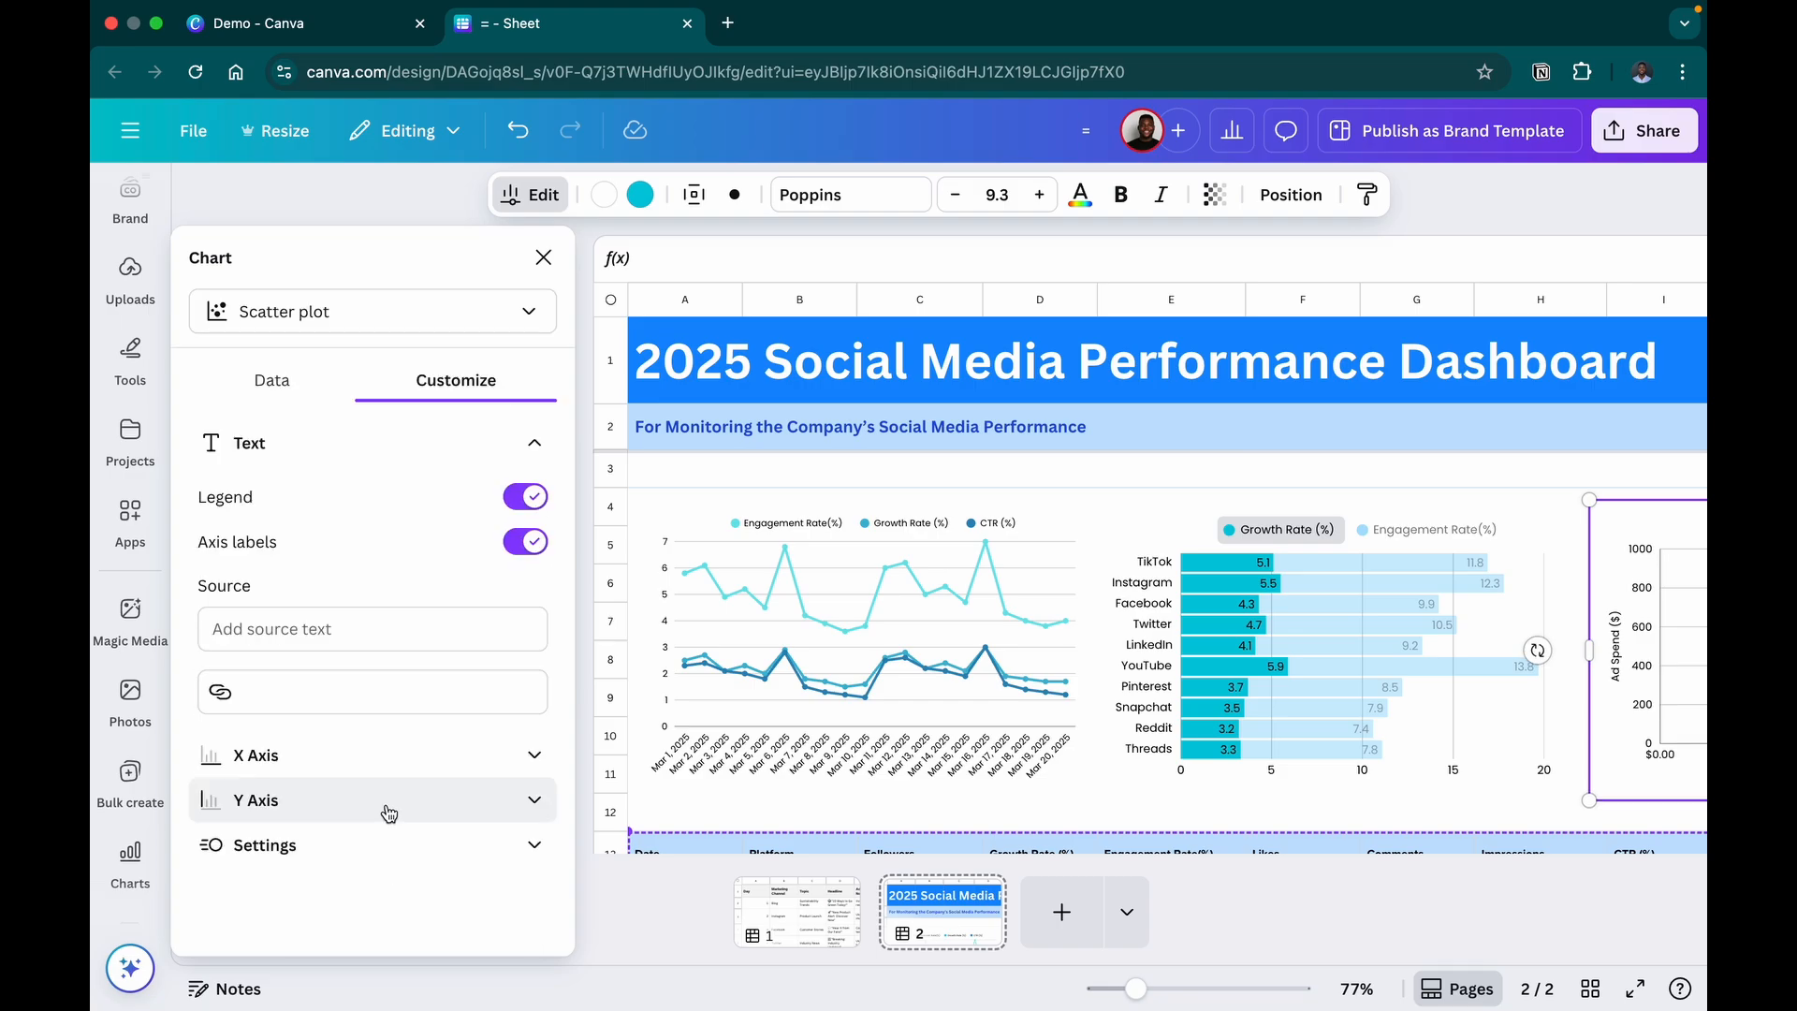
Change the scatter plot's Y axis title to "Likes"
{"action": "left_click", "coordinate": [385, 803]}
{"action": "scroll", "coordinate": [385, 803], "scroll_direction": "down", "scroll_amount": 2}
{"action": "left_click", "coordinate": [343, 785]}
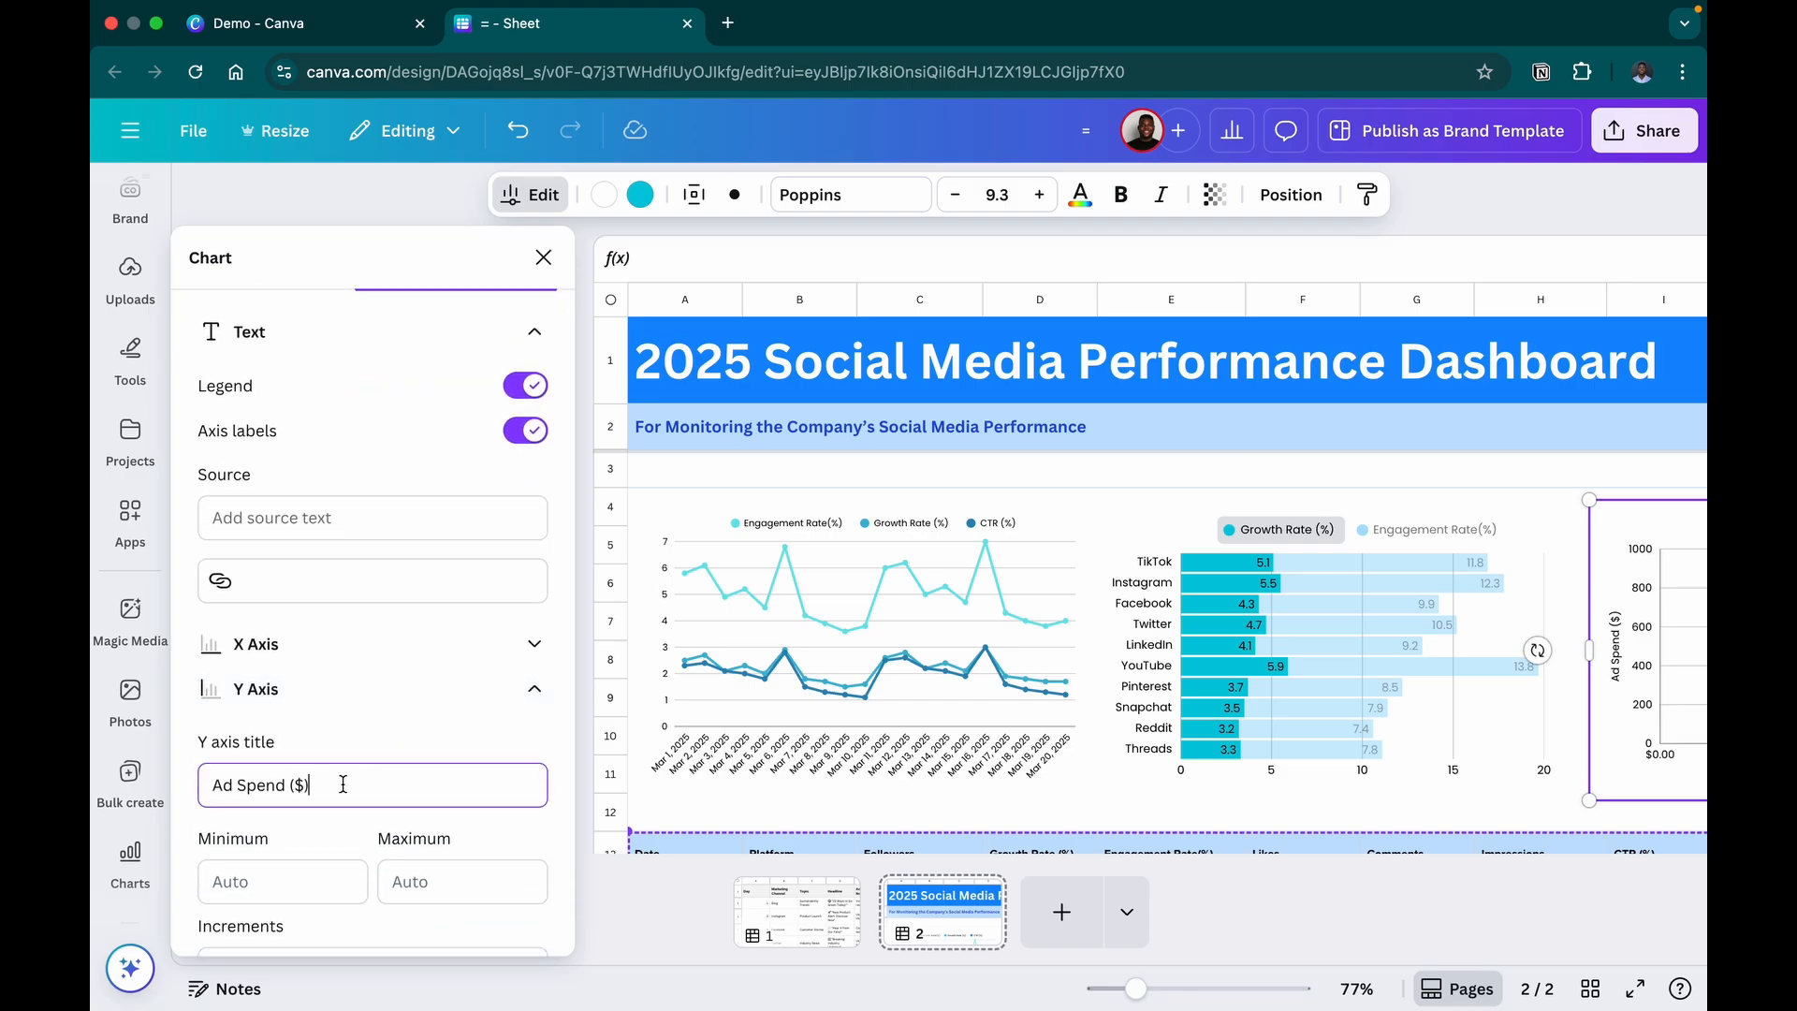
{"action": "key", "text": "ctrl+a"}
{"action": "key", "text": "BackSpace"}
{"action": "left_click", "coordinate": [440, 689]}
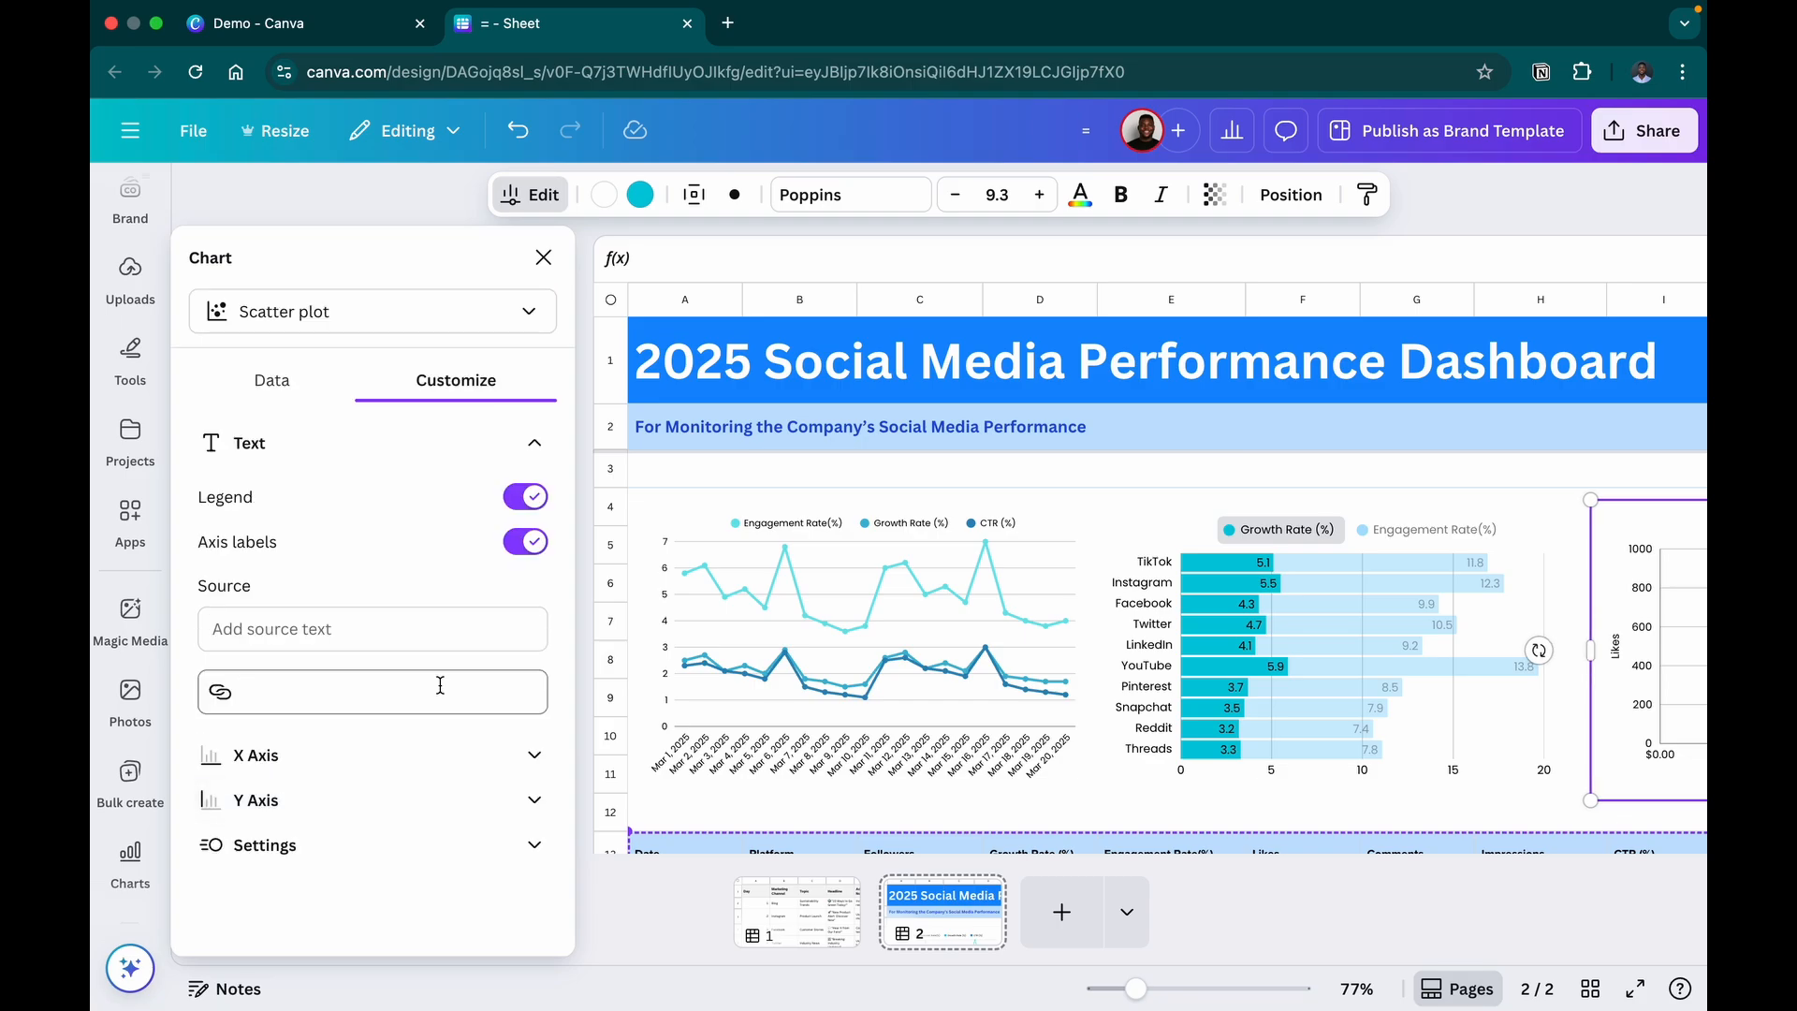
{"action": "left_click", "coordinate": [544, 257]}
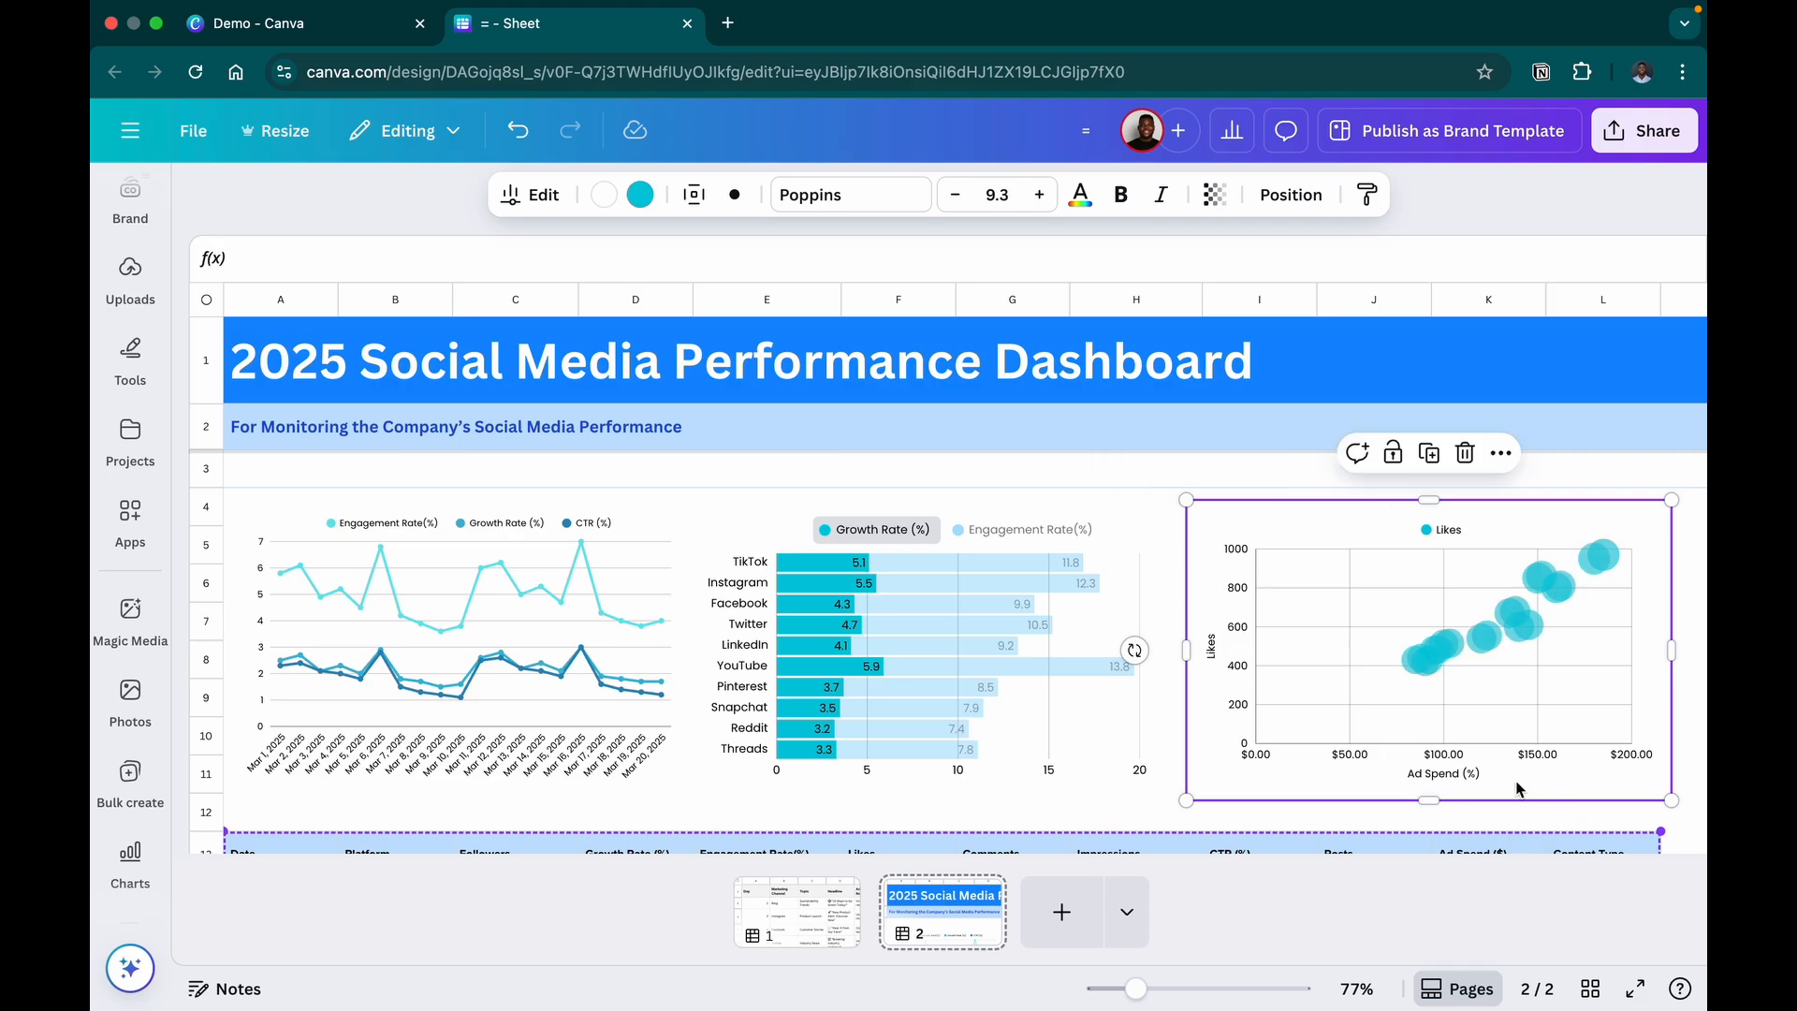
Color the scatter plot's bubbles by Platform
{"action": "left_click", "coordinate": [541, 195]}
{"action": "scroll", "coordinate": [409, 749], "scroll_direction": "down", "scroll_amount": 2}
{"action": "left_click", "coordinate": [410, 820]}
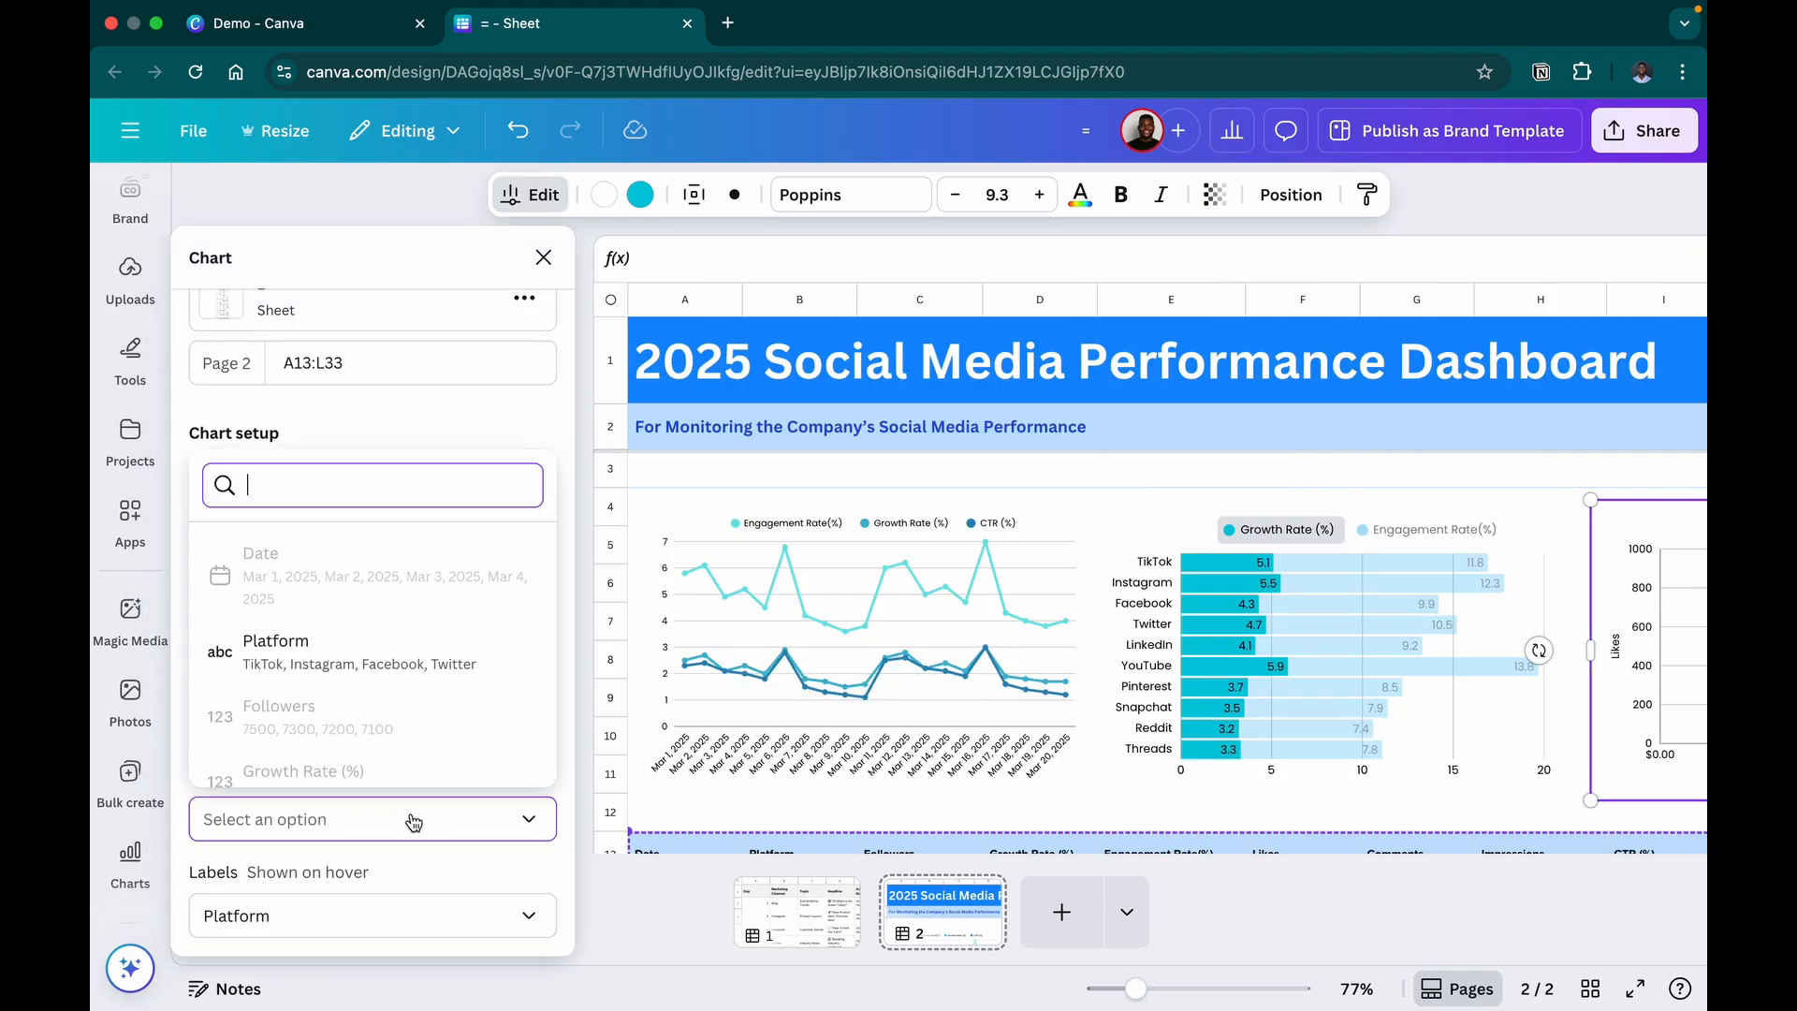
{"action": "scroll", "coordinate": [426, 651], "scroll_direction": "down", "scroll_amount": 1}
{"action": "left_click", "coordinate": [423, 627]}
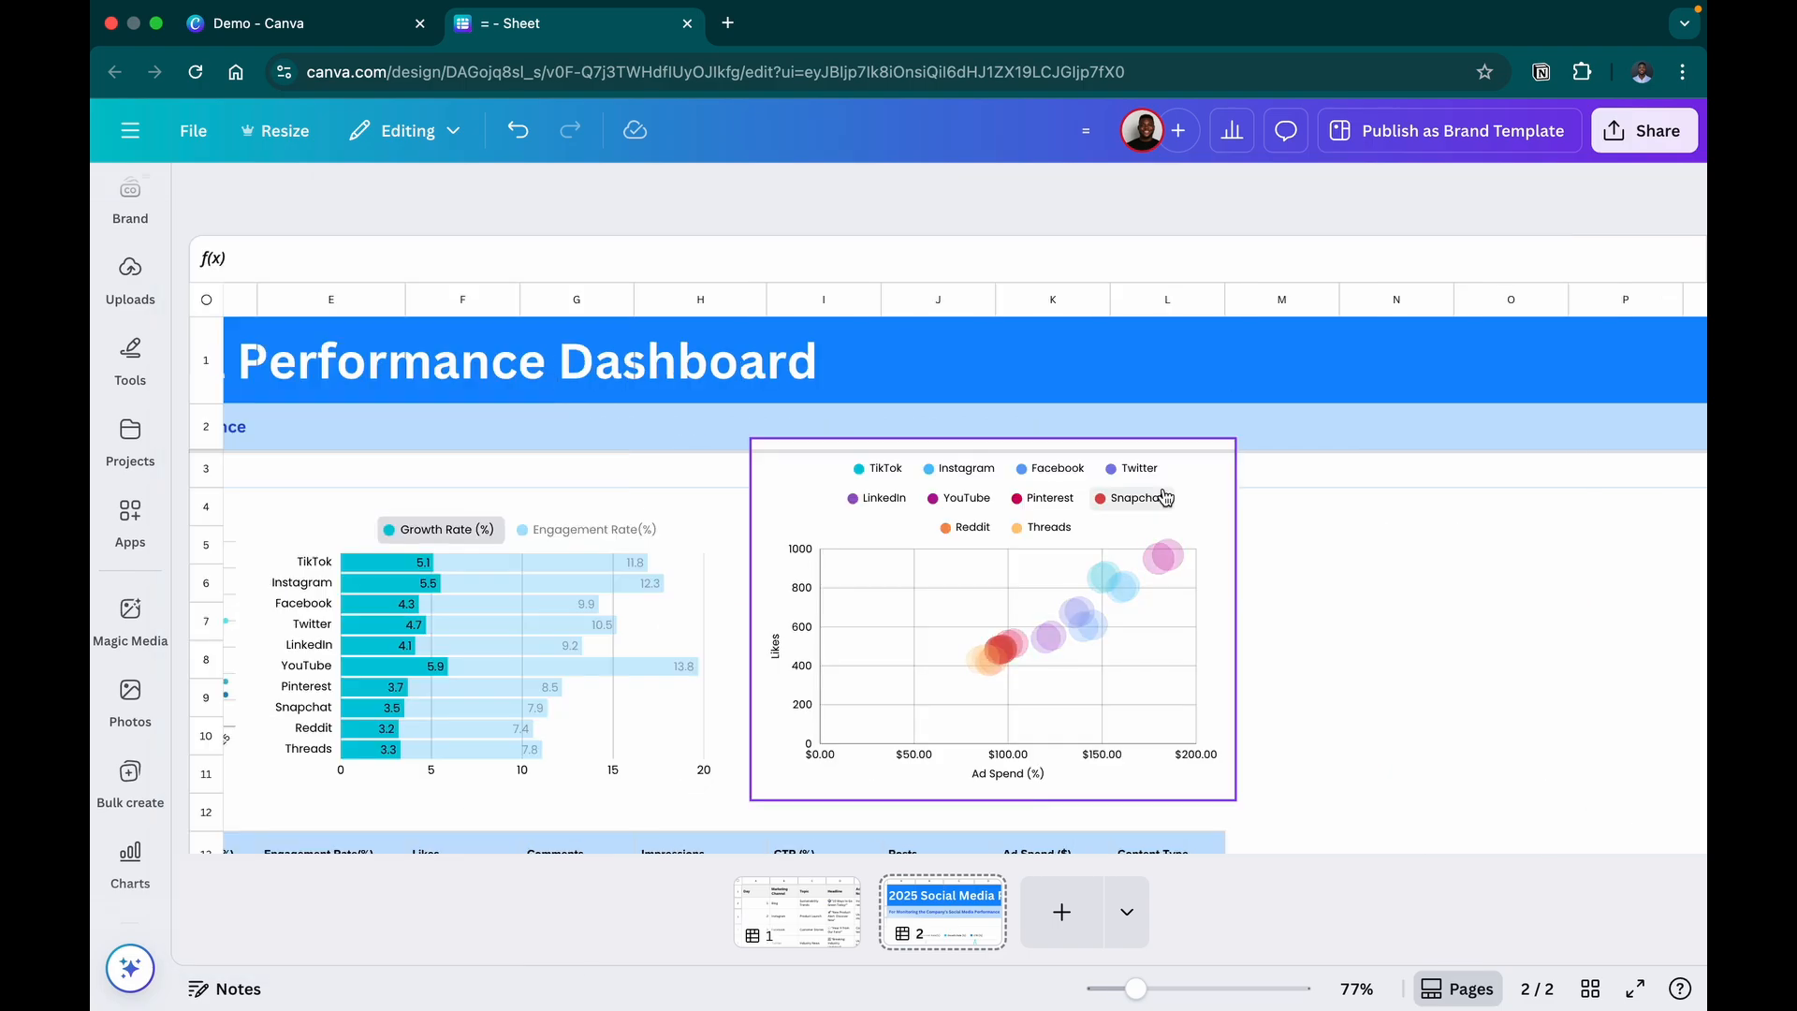
Widen the scatter plot into column M and reduce its height so it starts below row 3
{"action": "left_click", "coordinate": [1205, 534]}
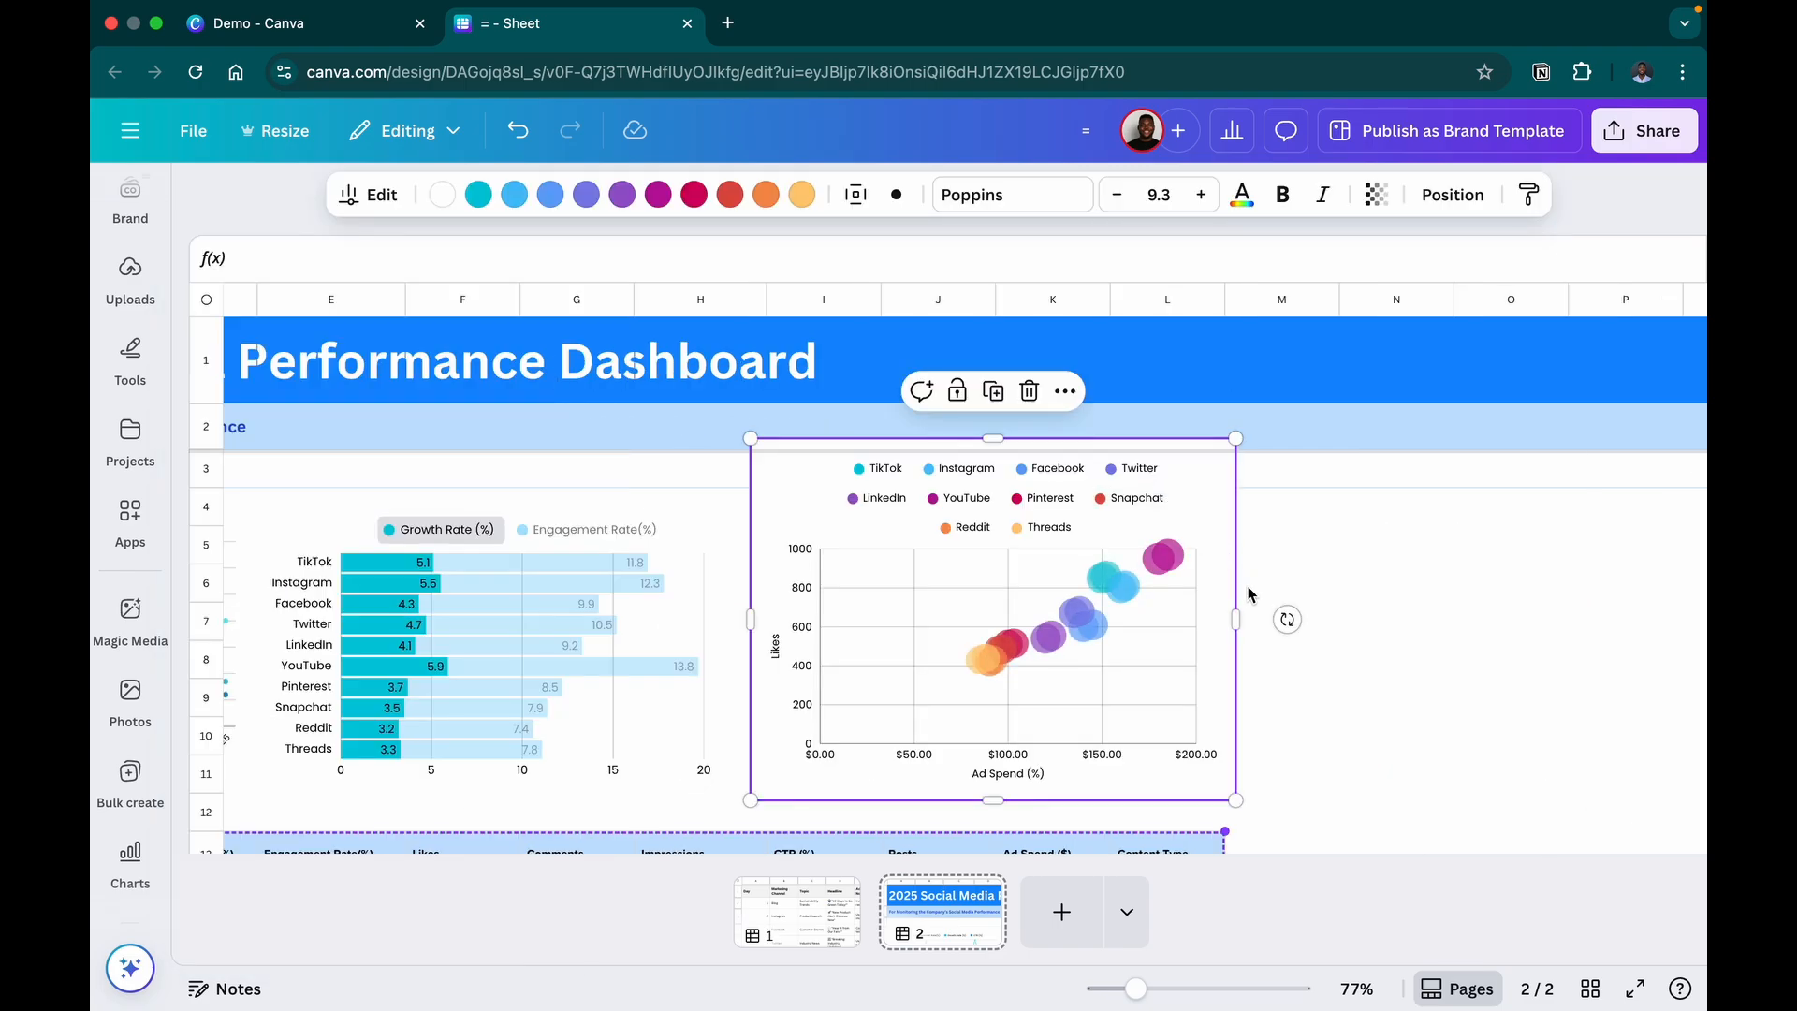
{"action": "left_click_drag", "start_coordinate": [1236, 618], "coordinate": [1330, 624]}
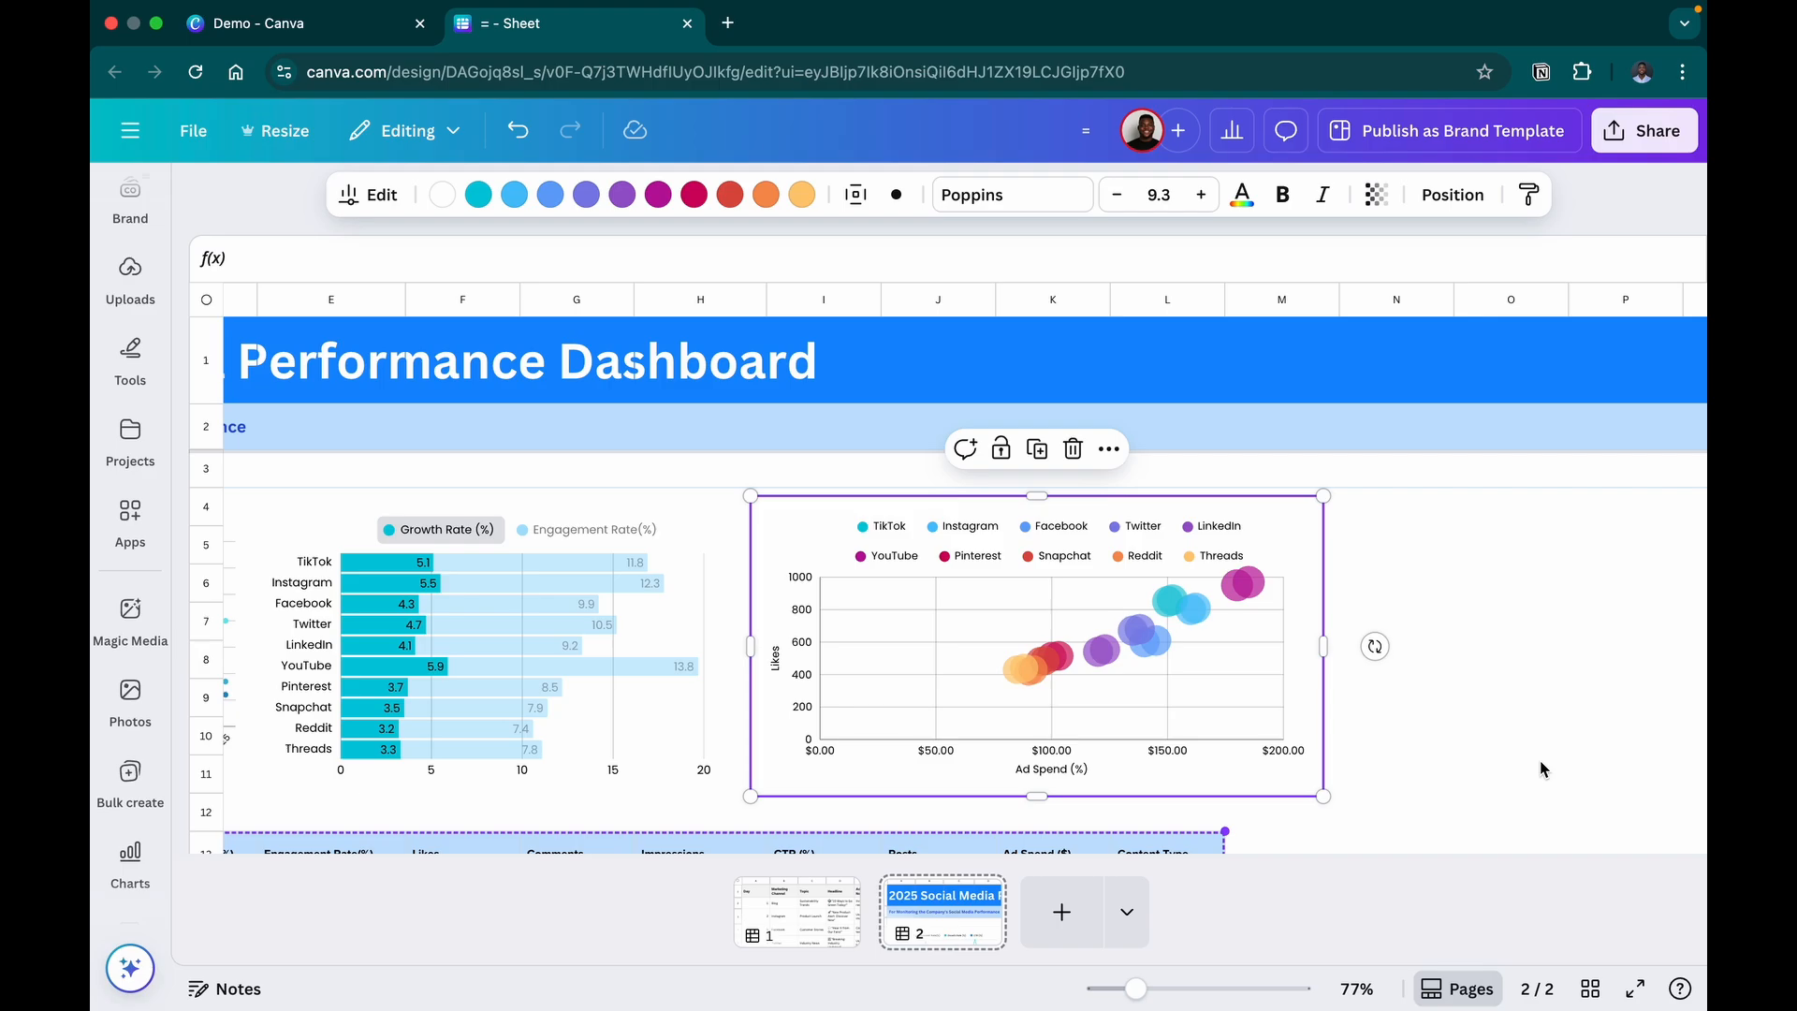
{"action": "left_click", "coordinate": [1458, 753]}
{"action": "scroll", "coordinate": [1458, 754], "scroll_direction": "left", "scroll_amount": 3}
{"action": "scroll", "coordinate": [1458, 758], "scroll_direction": "left", "scroll_amount": 3}
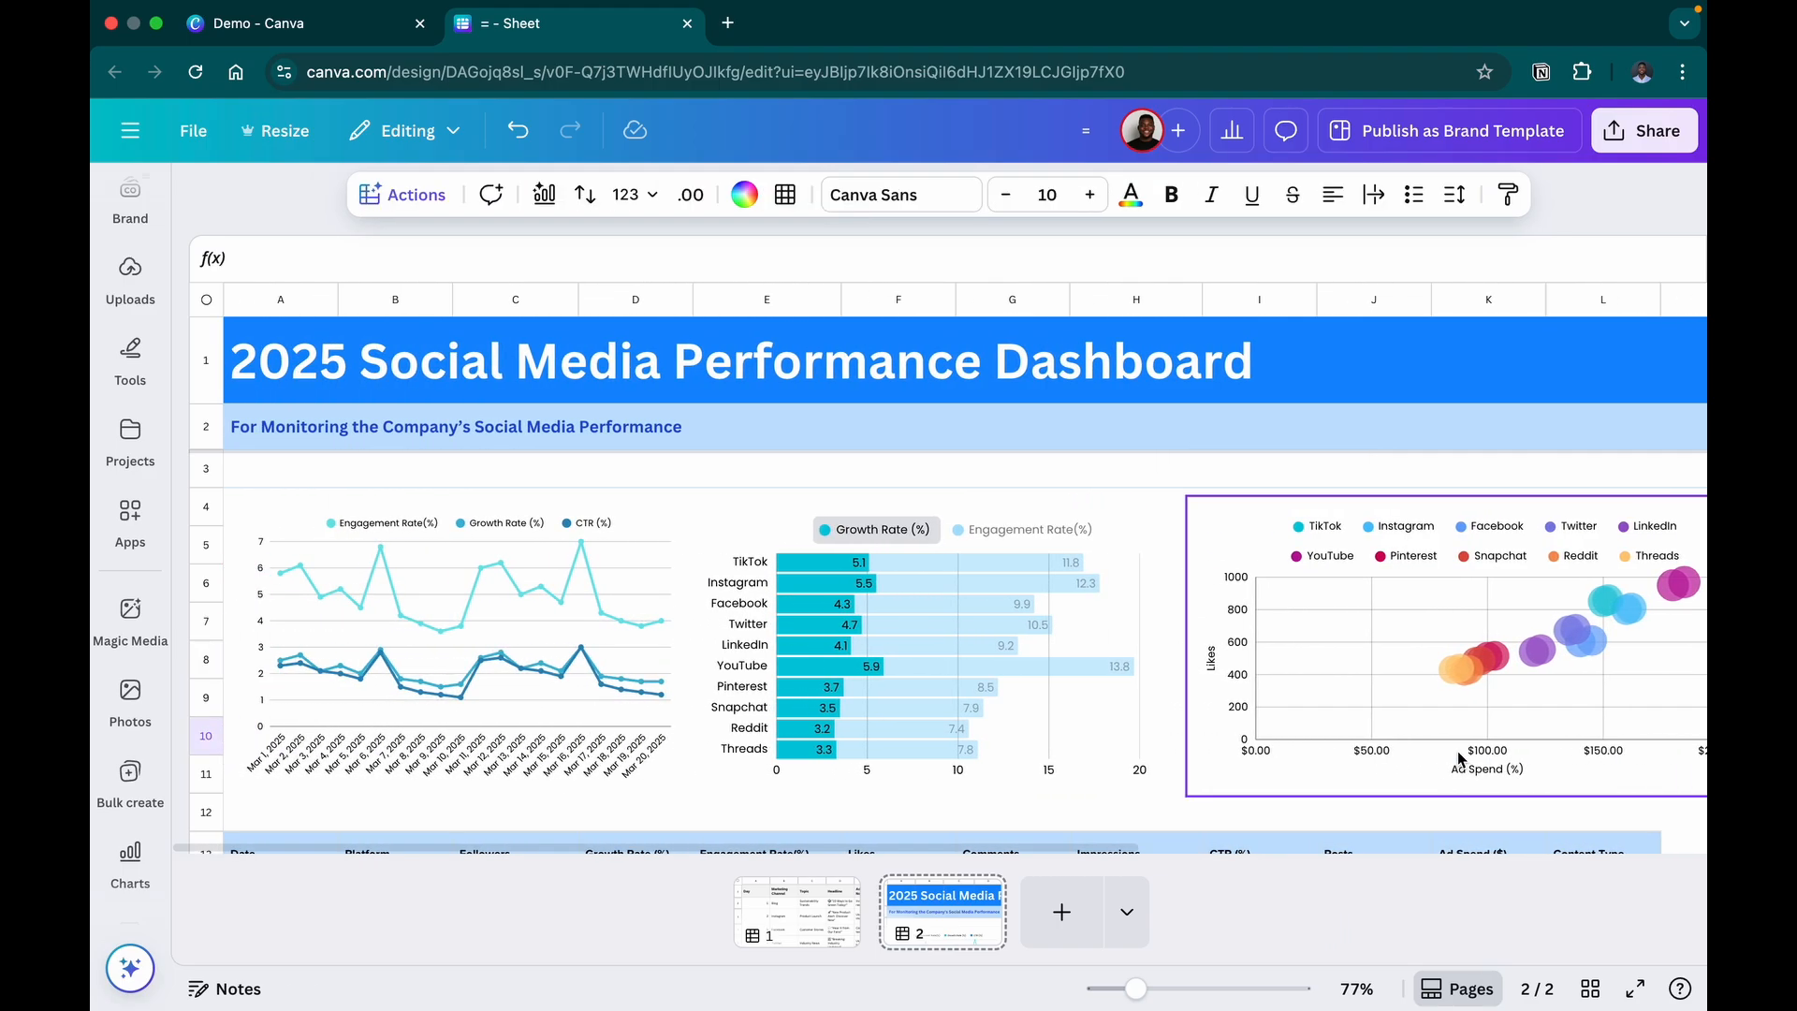
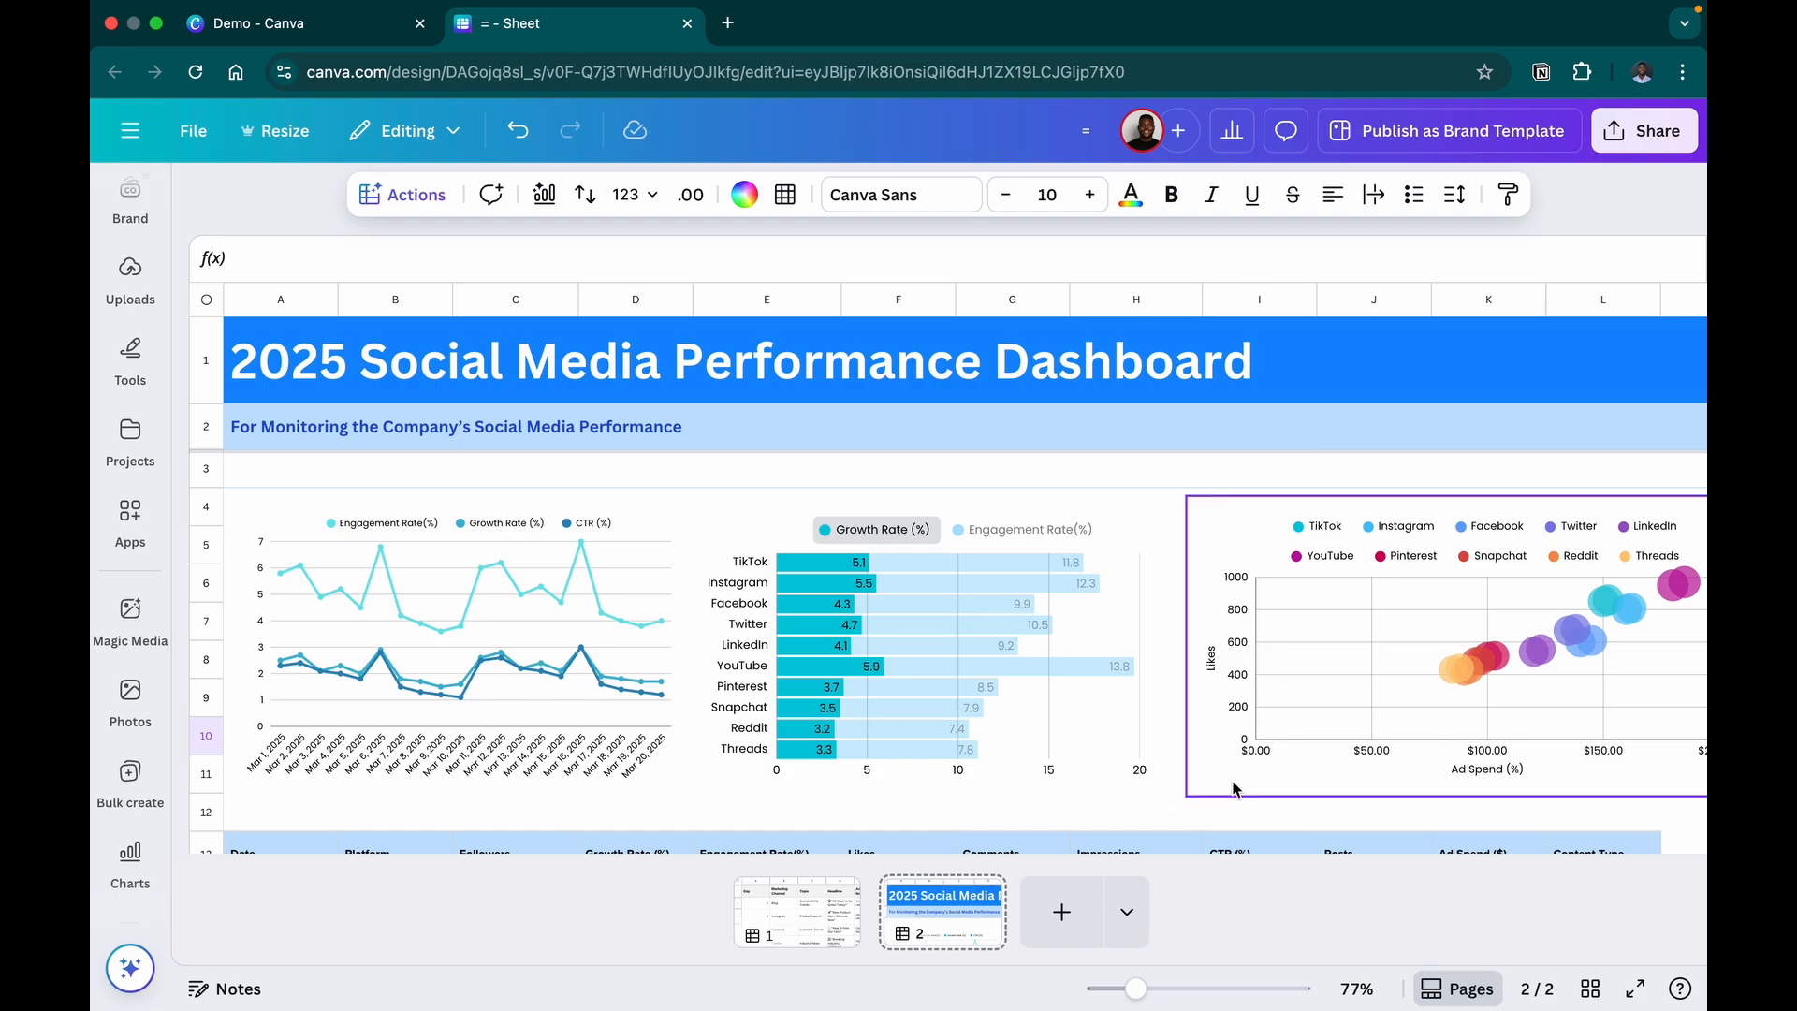
Enter the heading "Summary" in cell N13, beside the data table's header row
{"action": "scroll", "coordinate": [1273, 776], "scroll_direction": "down", "scroll_amount": 3}
{"action": "scroll", "coordinate": [1273, 777], "scroll_direction": "right", "scroll_amount": 7}
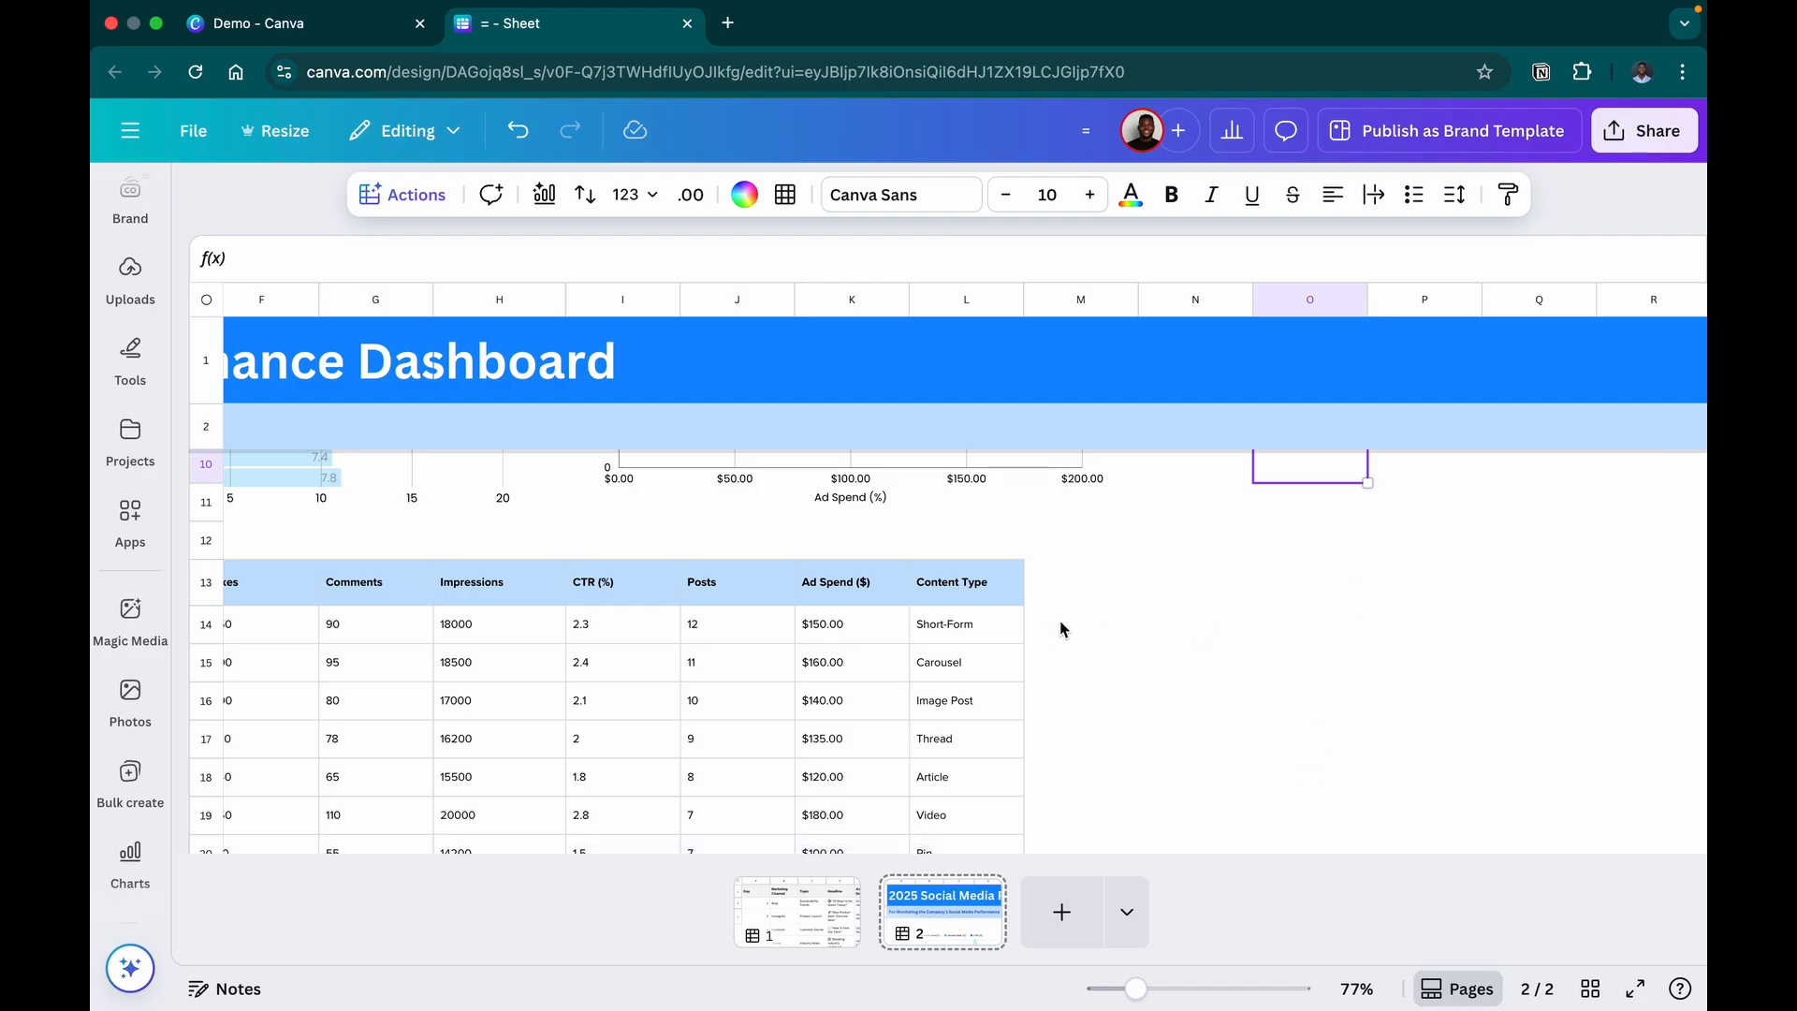
{"action": "scroll", "coordinate": [1059, 629], "scroll_direction": "up", "scroll_amount": 3}
{"action": "scroll", "coordinate": [1060, 629], "scroll_direction": "down", "scroll_amount": 3}
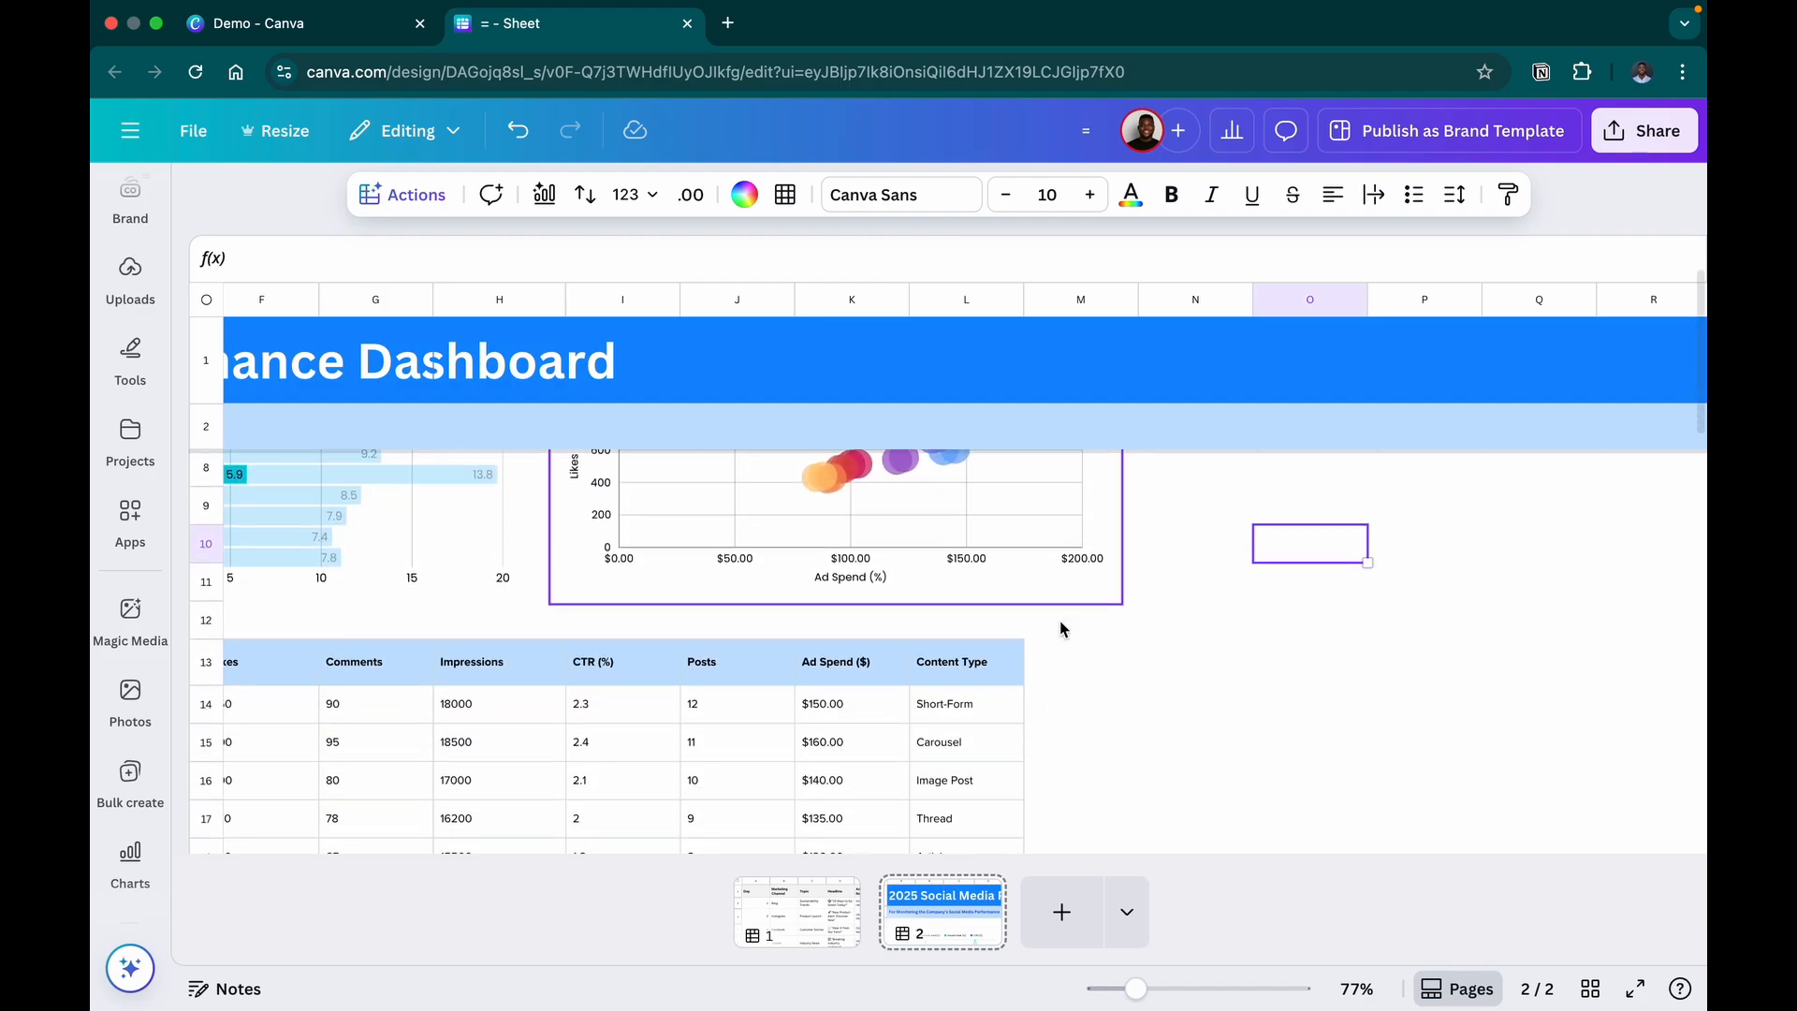
{"action": "scroll", "coordinate": [1060, 629], "scroll_direction": "down", "scroll_amount": 1}
{"action": "left_click", "coordinate": [1188, 520]}
{"action": "scroll", "coordinate": [1188, 522], "scroll_direction": "up", "scroll_amount": 4}
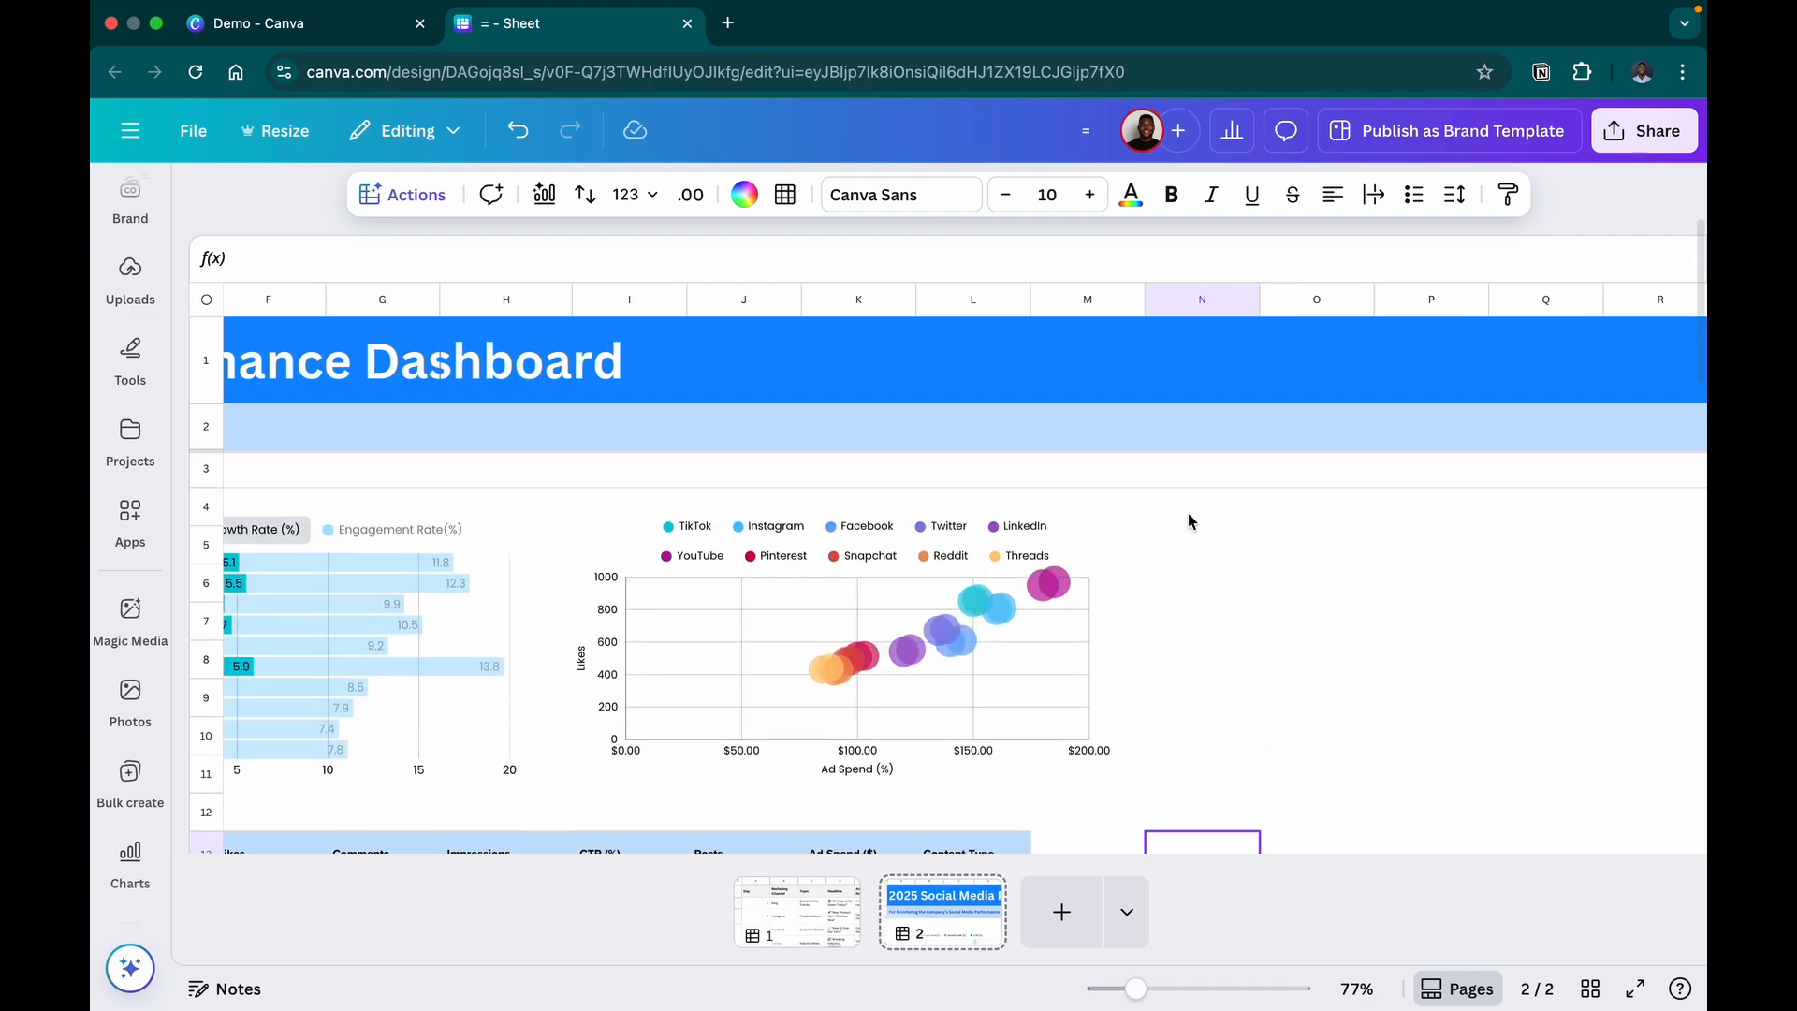
{"action": "scroll", "coordinate": [1187, 522], "scroll_direction": "down", "scroll_amount": 1}
{"action": "scroll", "coordinate": [1188, 521], "scroll_direction": "down", "scroll_amount": 3}
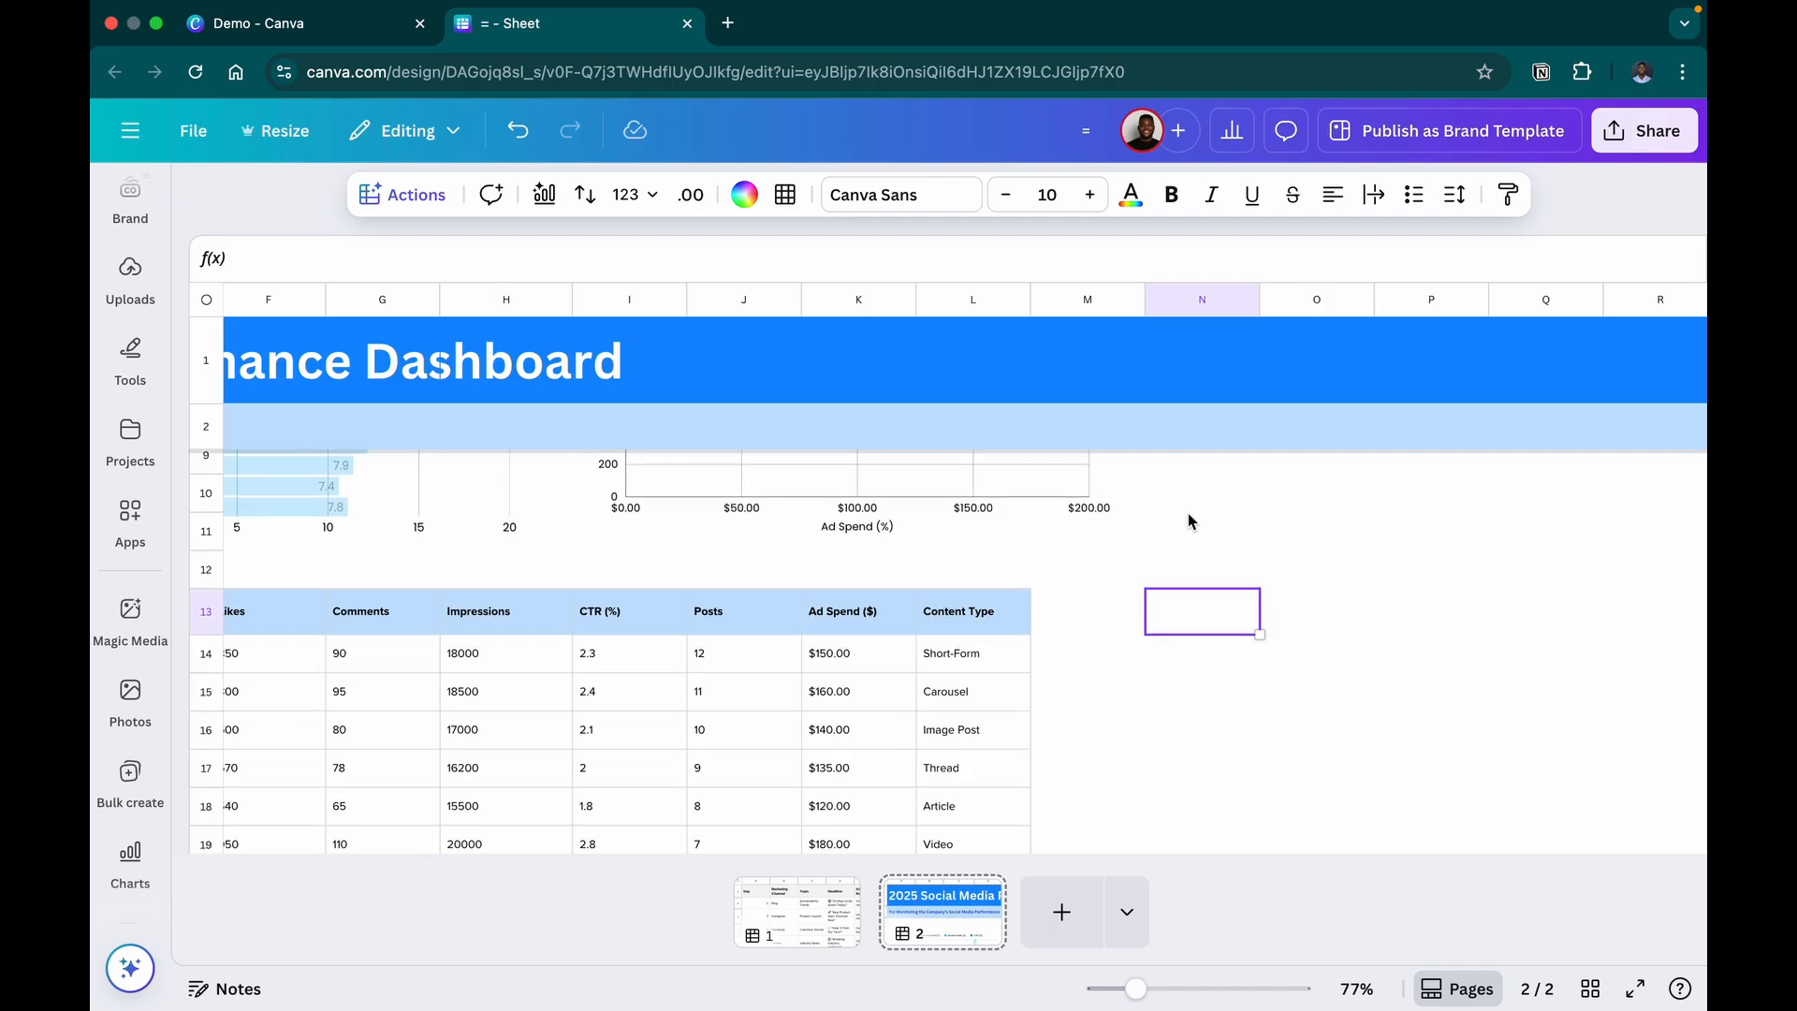
{"action": "type", "text": "Summary"}
Enter the summary labels "Avg Engagement (%)" in cell N14 and "Avg CTR (%)" in cell N15
{"action": "left_click", "coordinate": [1207, 662]}
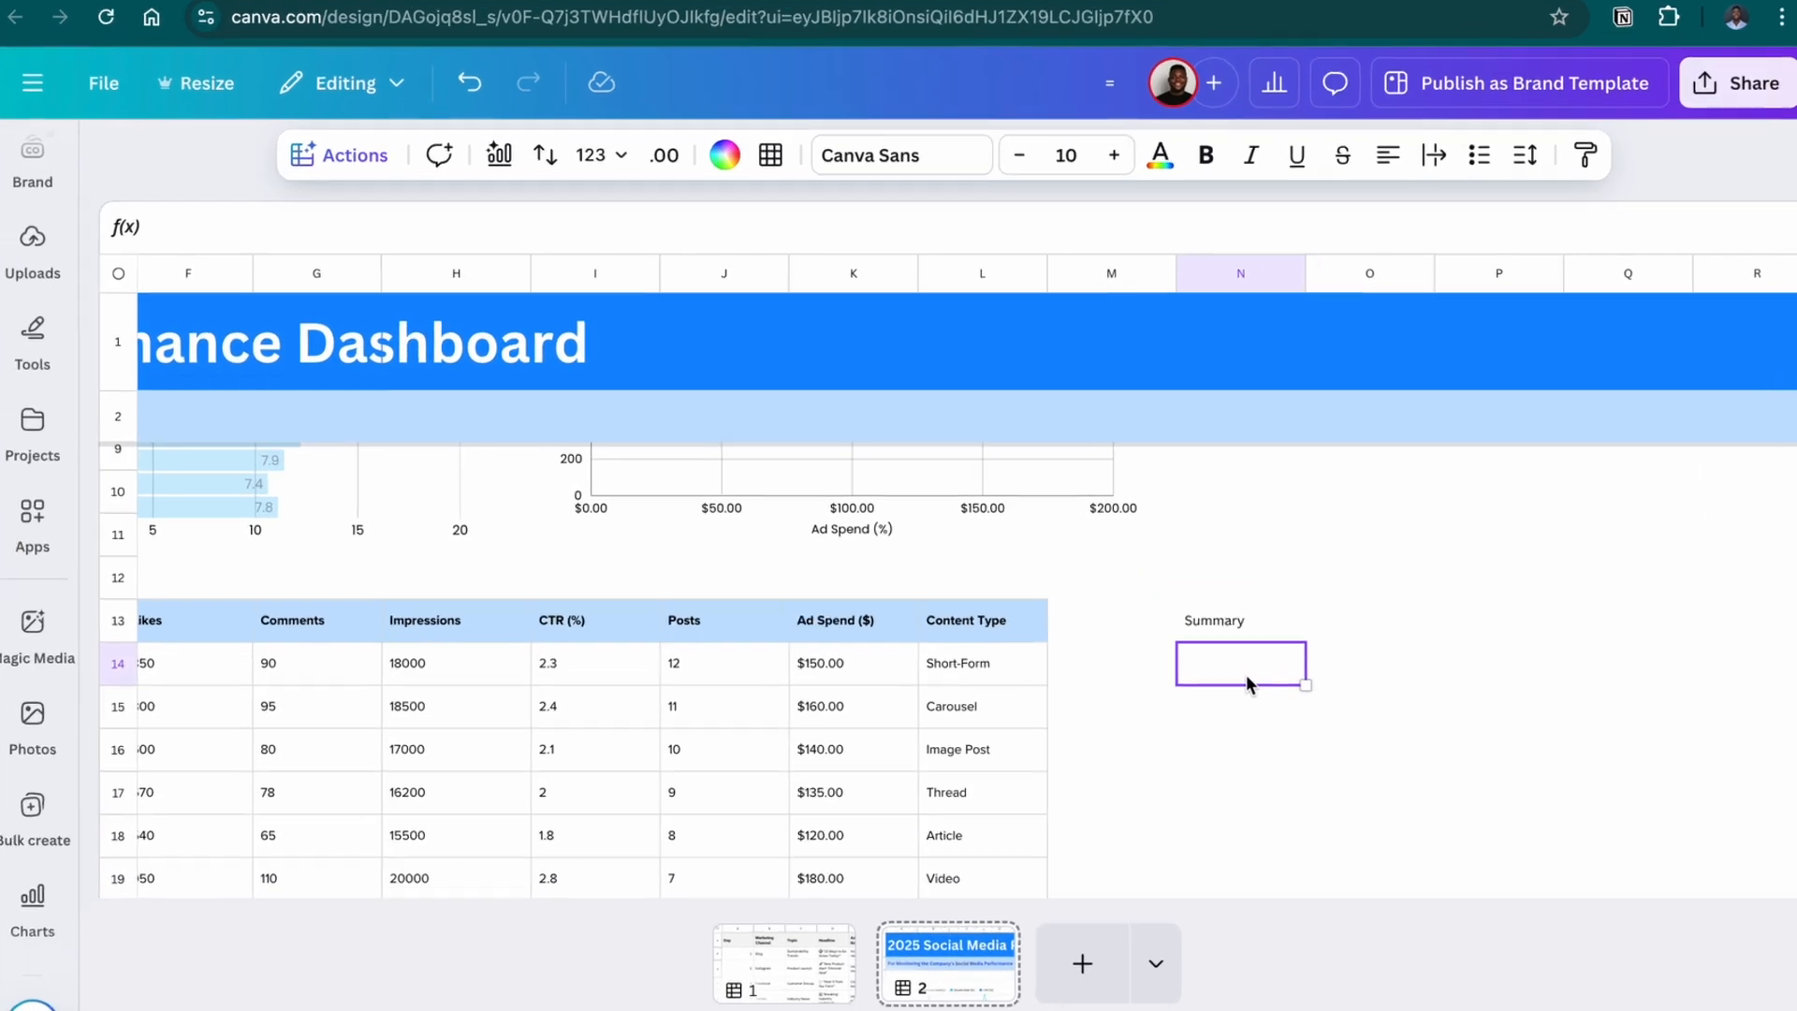
{"action": "type", "text": "Avg E"}
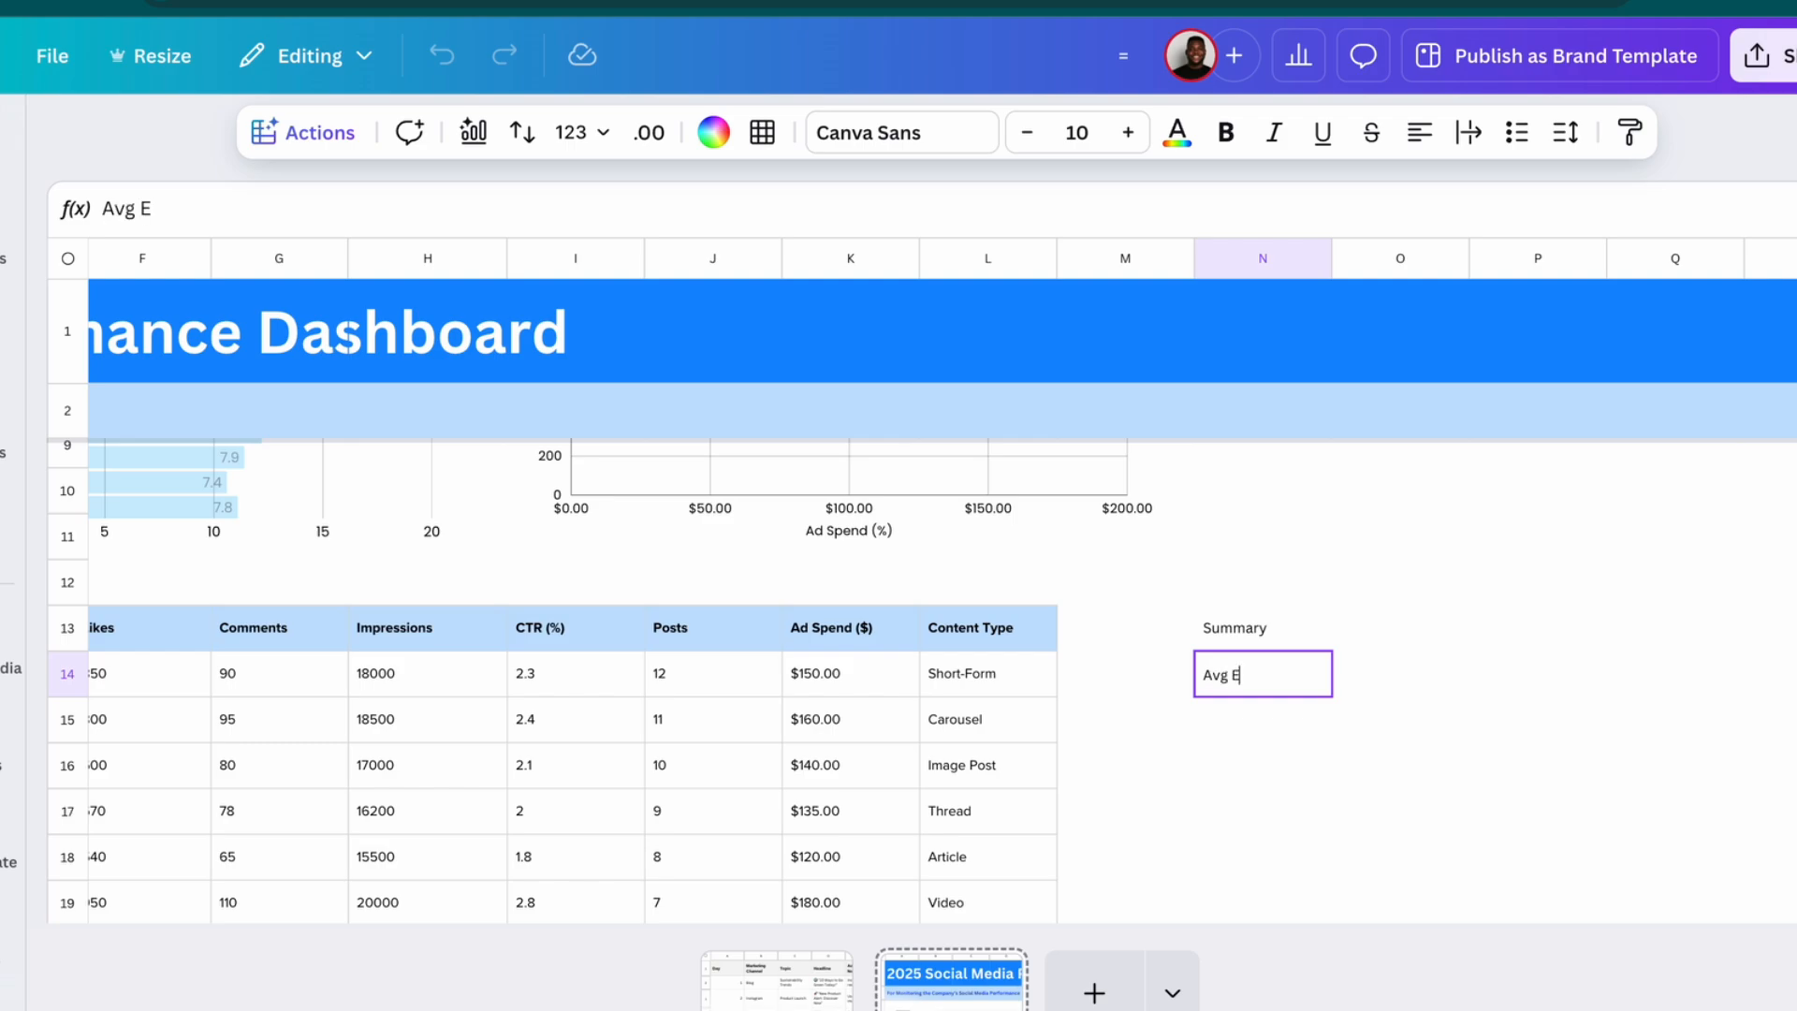
{"action": "type", "text": "ngagement"}
{"action": "key", "text": "Return"}
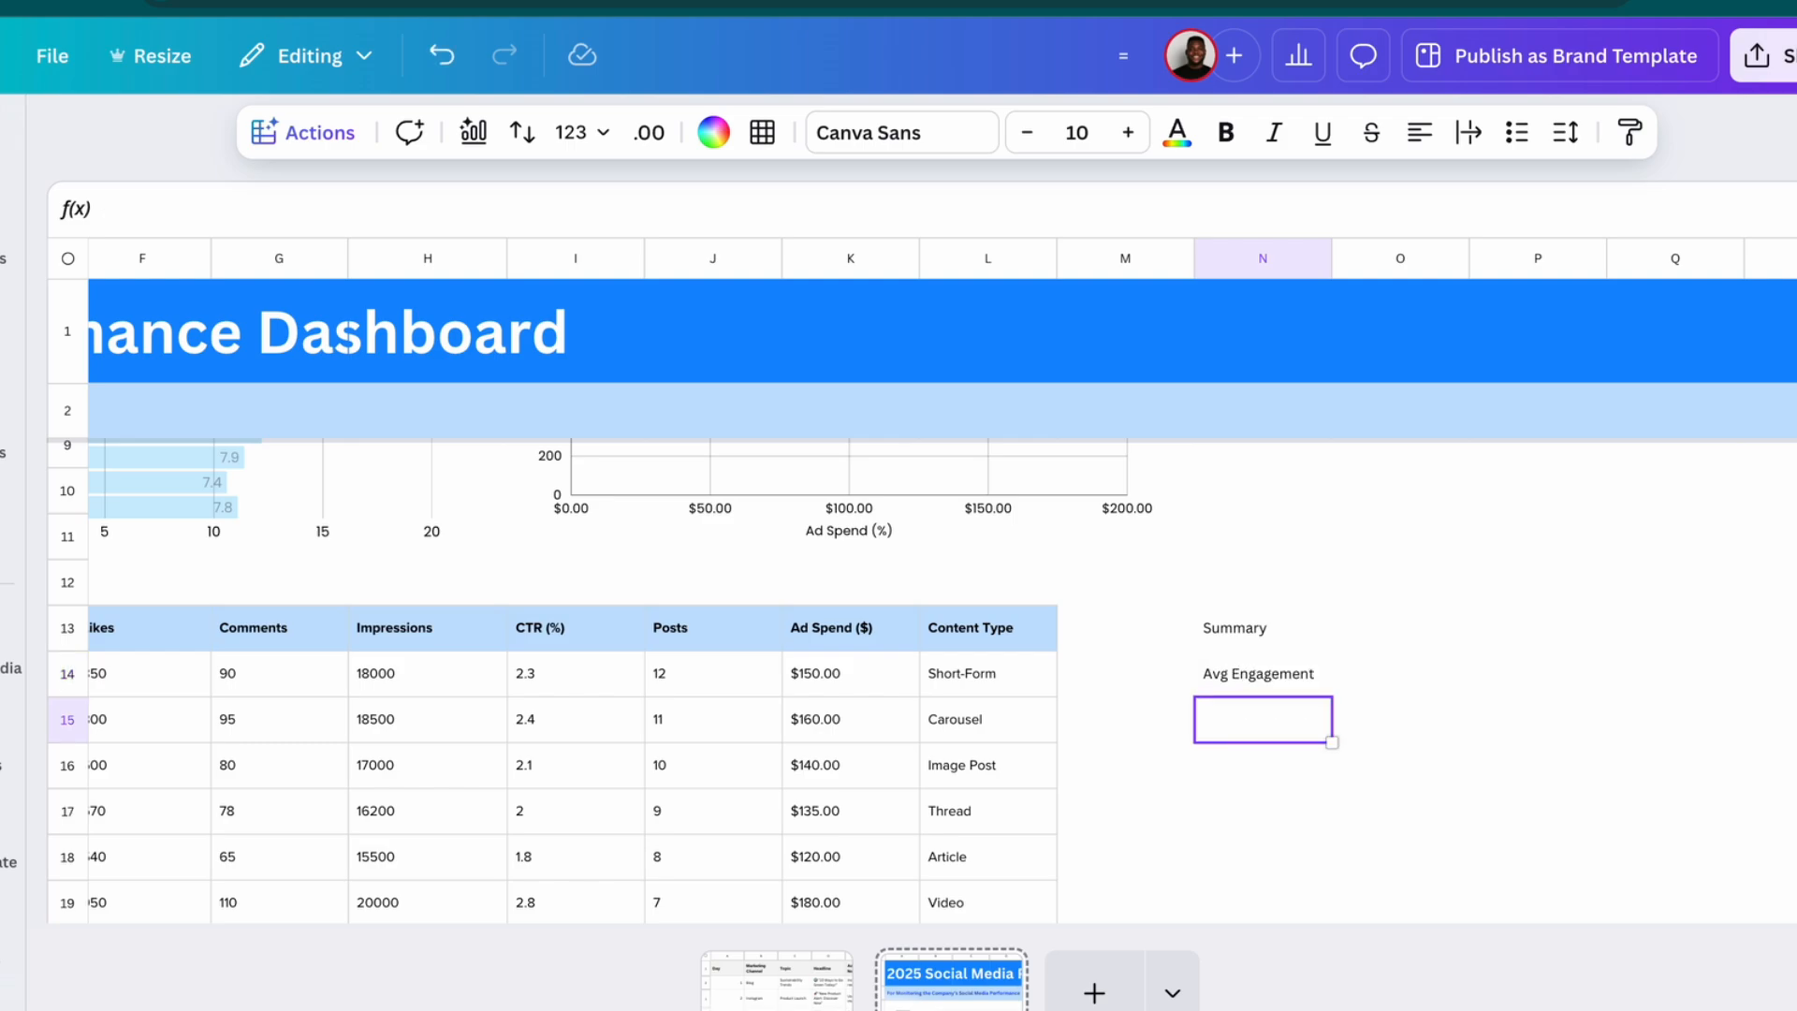
{"action": "type", "text": "Avg CTR (%"}
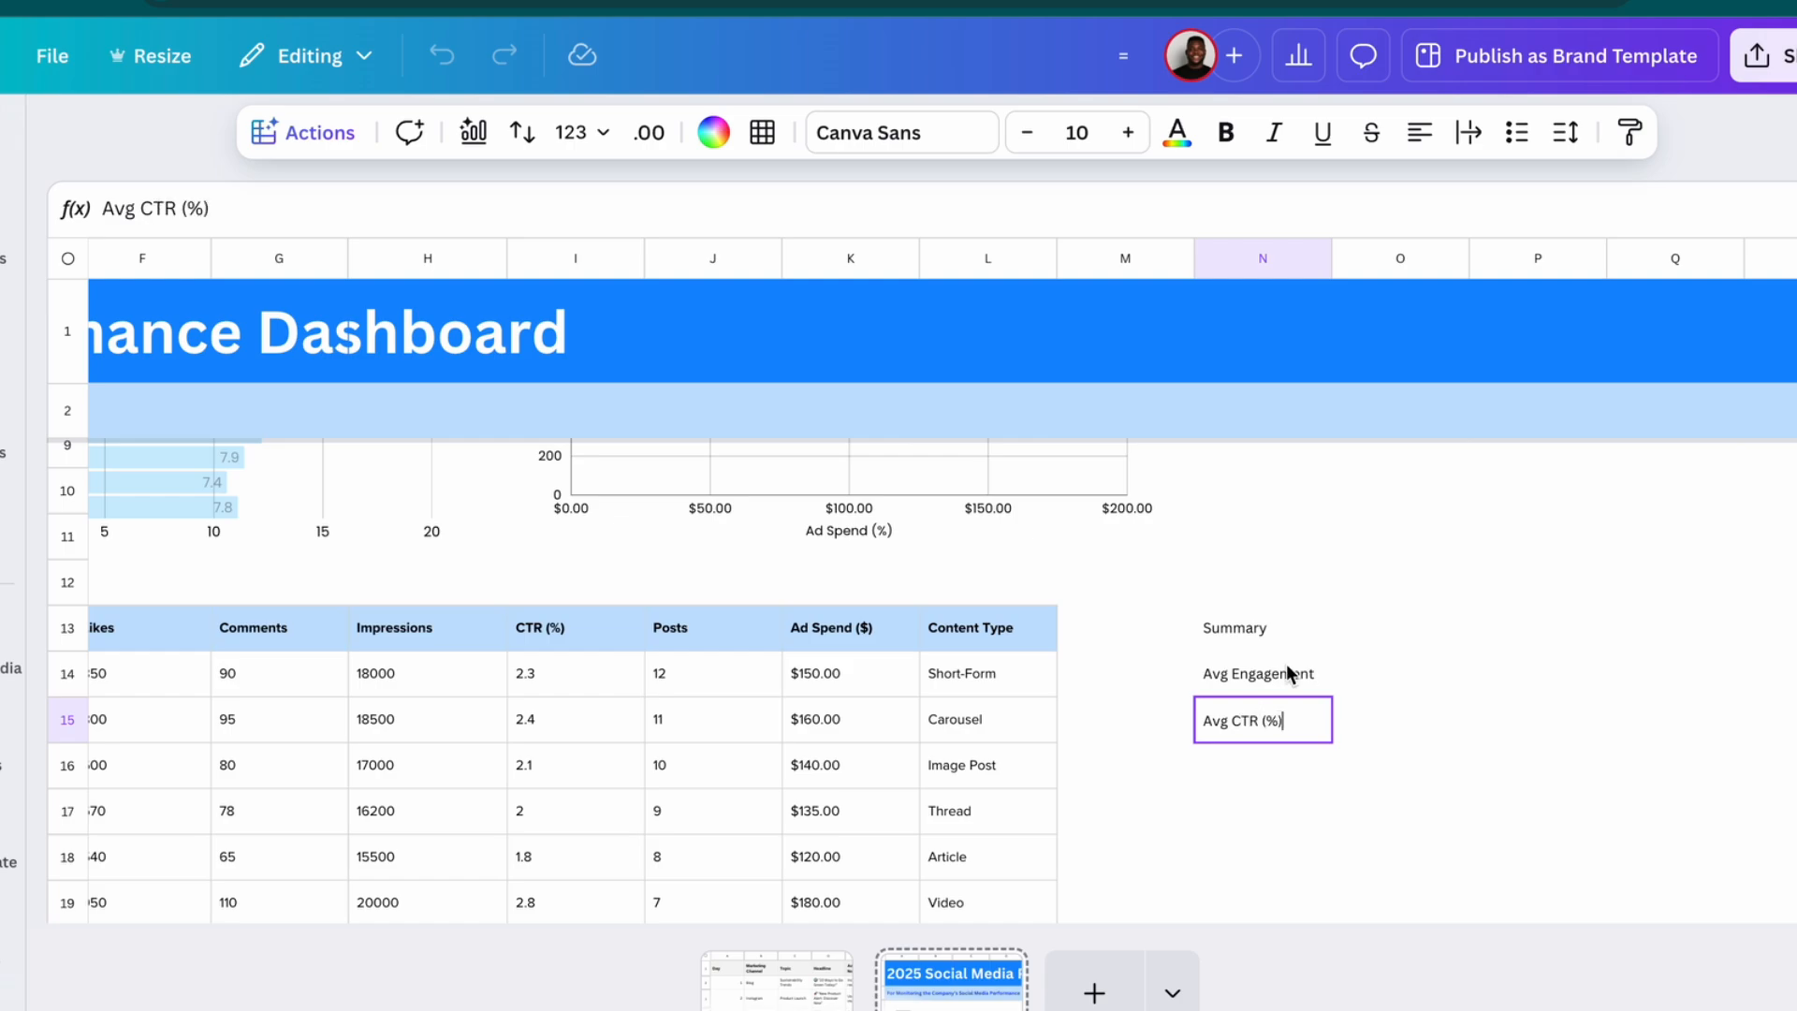
{"action": "left_click", "coordinate": [1288, 672]}
{"action": "left_click", "coordinate": [1314, 666]}
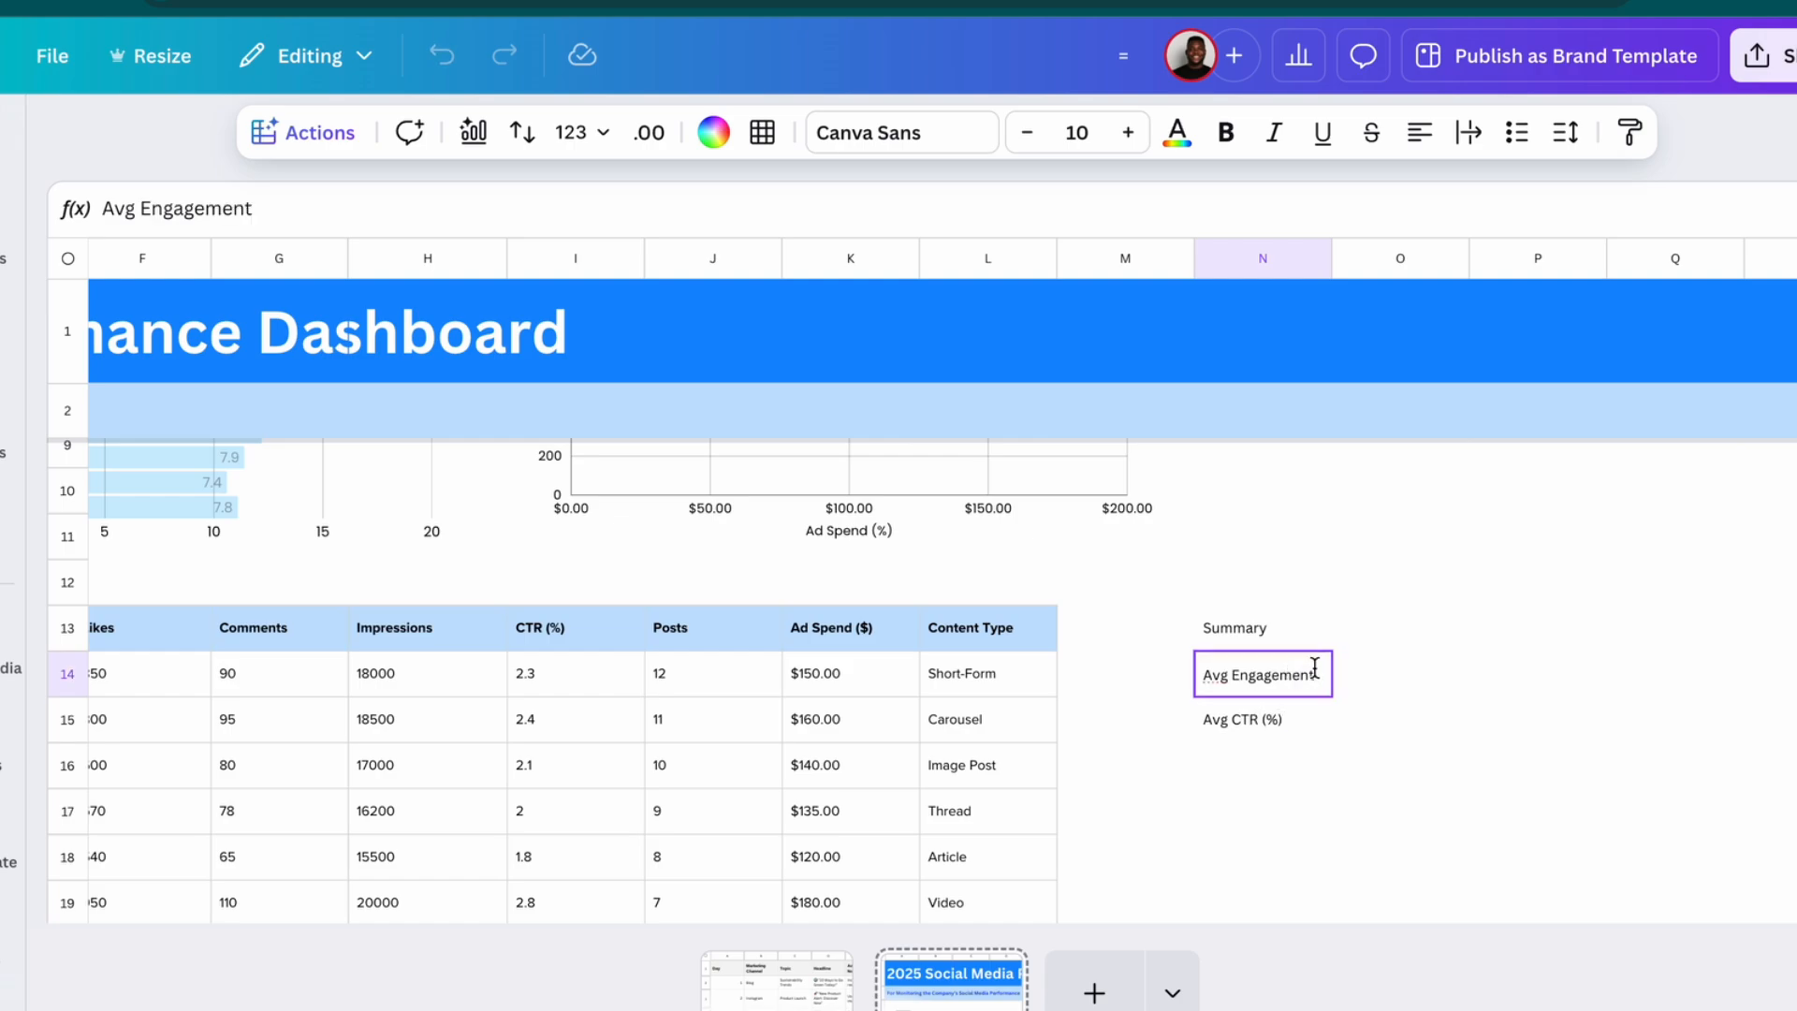
{"action": "type", "text": "%)"}
Enter the label "Total Ad Spend ($)" in cell N16
{"action": "left_click", "coordinate": [1289, 764]}
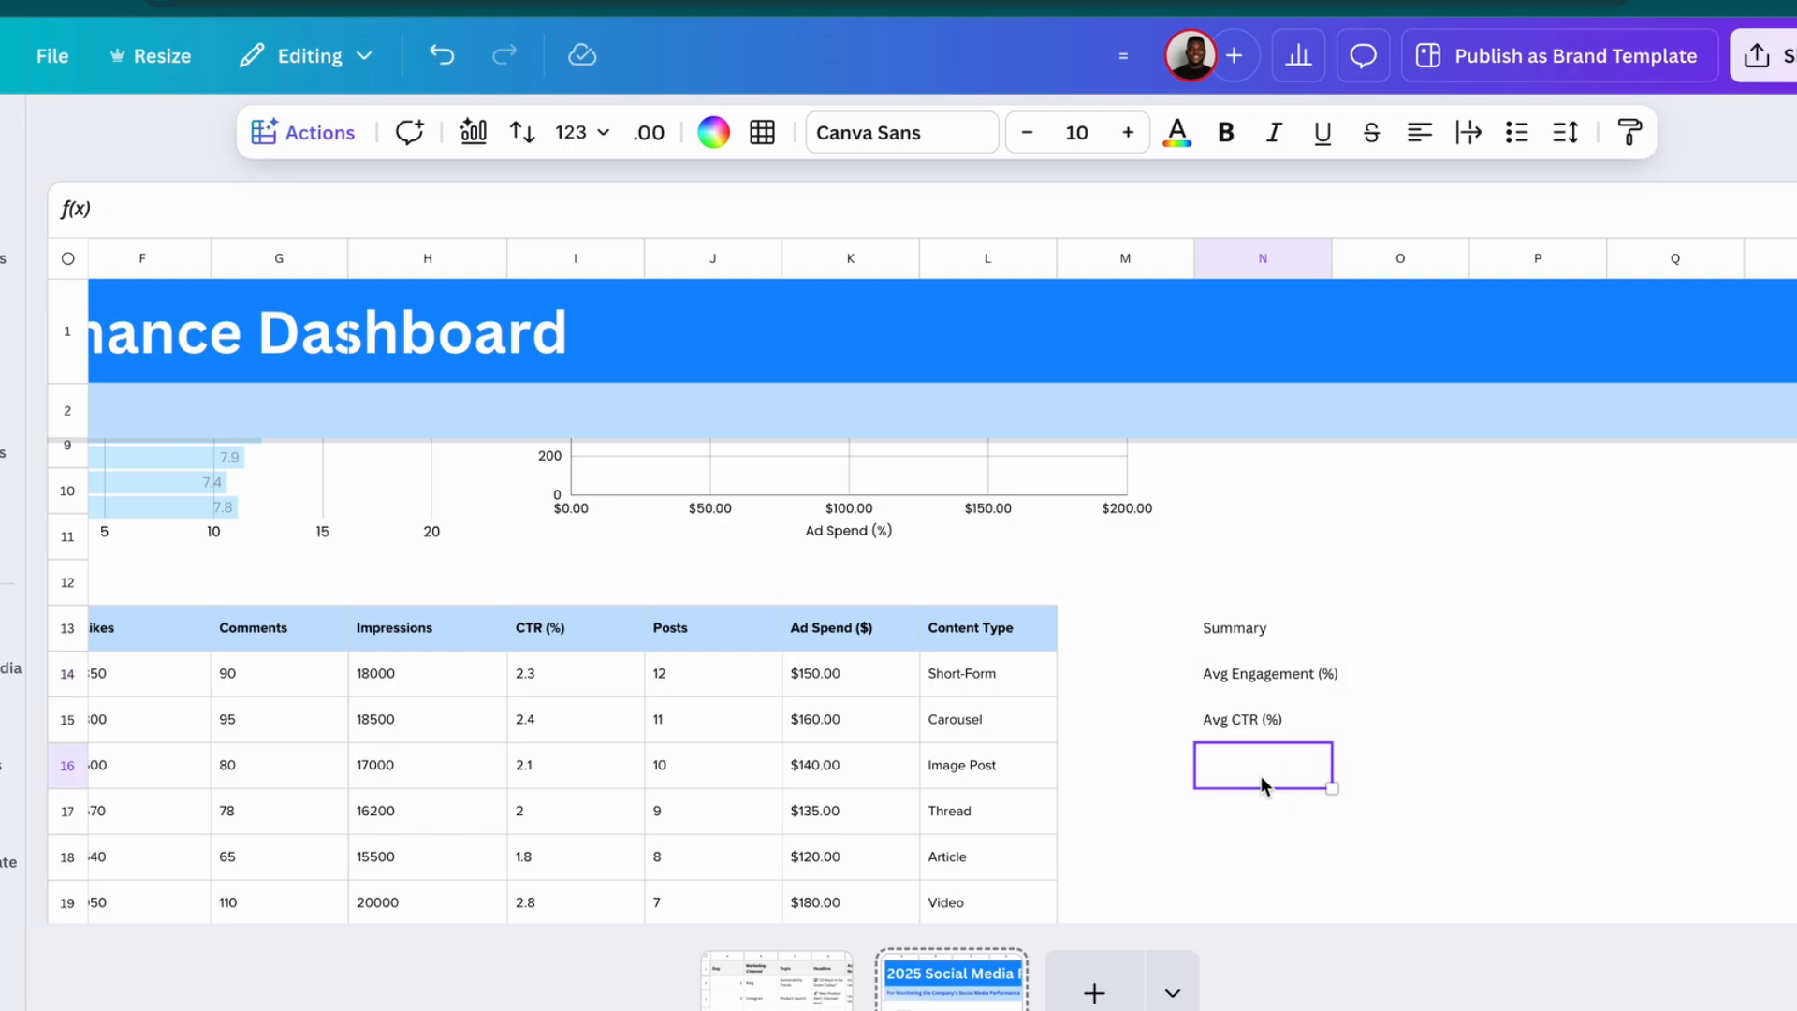
{"action": "type", "text": "Total Ad"}
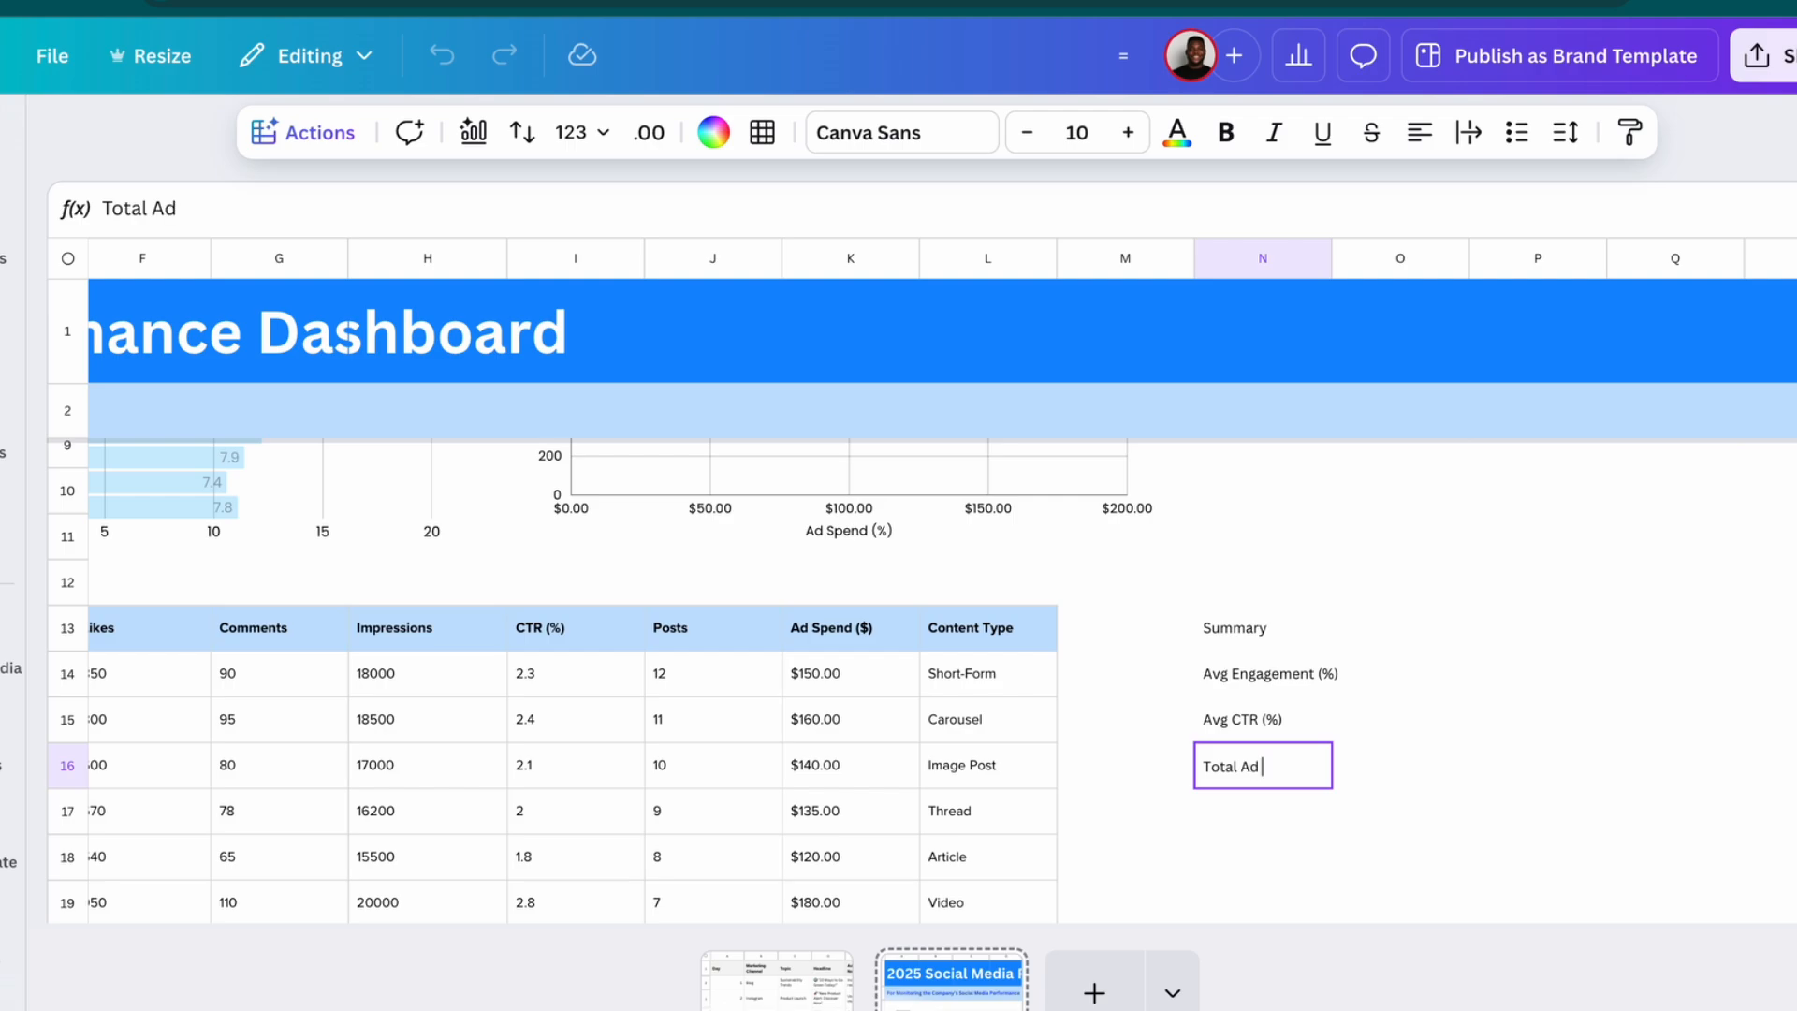
{"action": "type", "text": " Spend ($)"}
{"action": "key", "text": "Tab"}
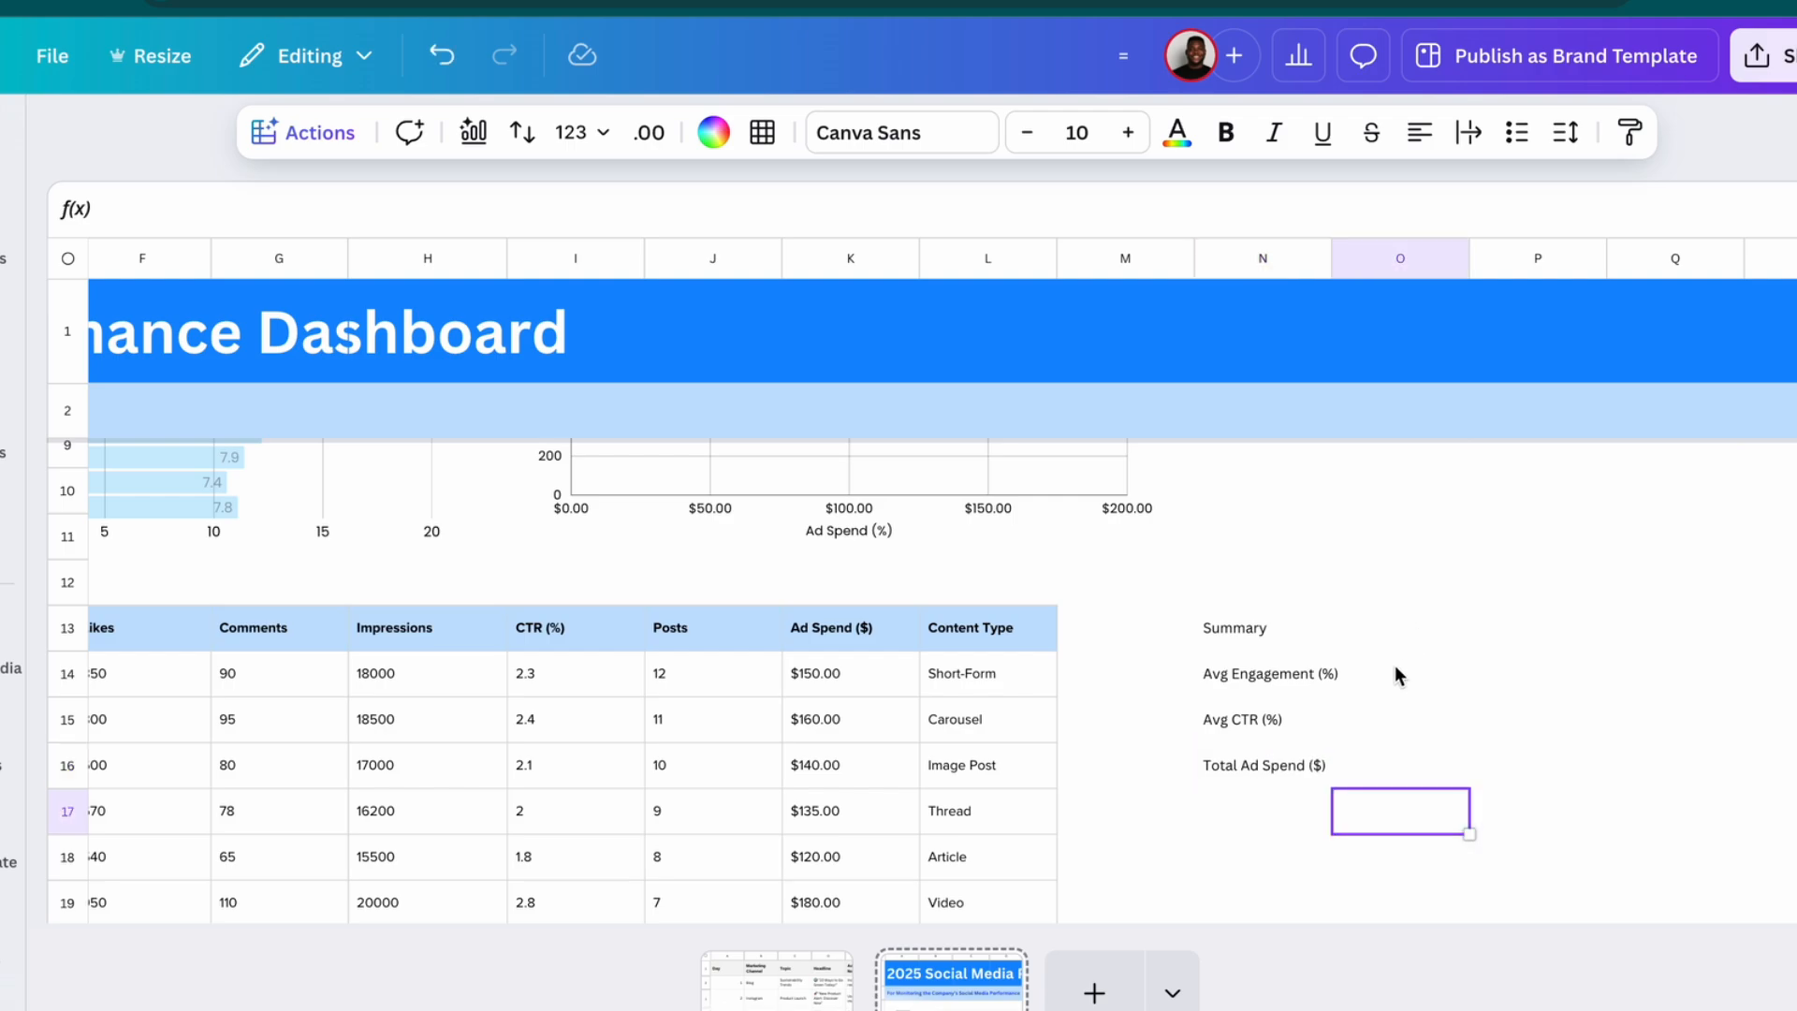
Calculate the average engagement rate in cell O14 with the formula =AVERAGE(E14:E33)
{"action": "left_click", "coordinate": [1394, 674]}
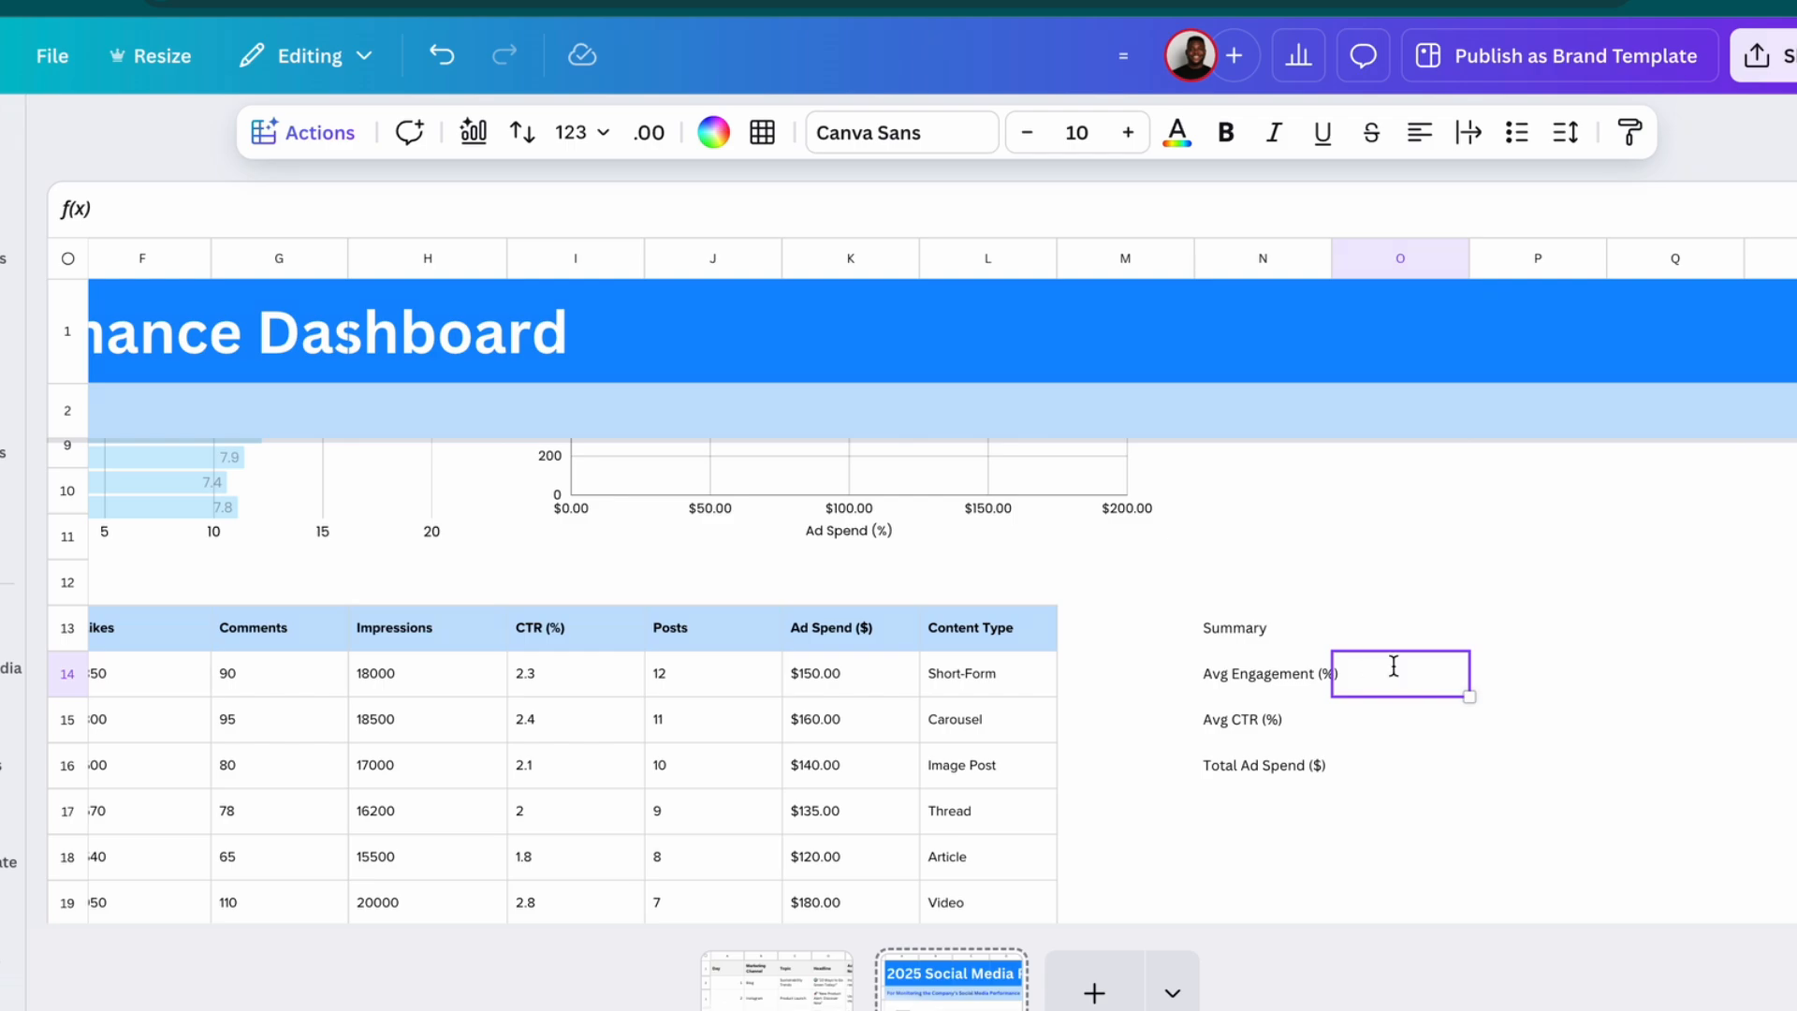
{"action": "double_click", "coordinate": [1394, 665]}
{"action": "type", "text": "= "}
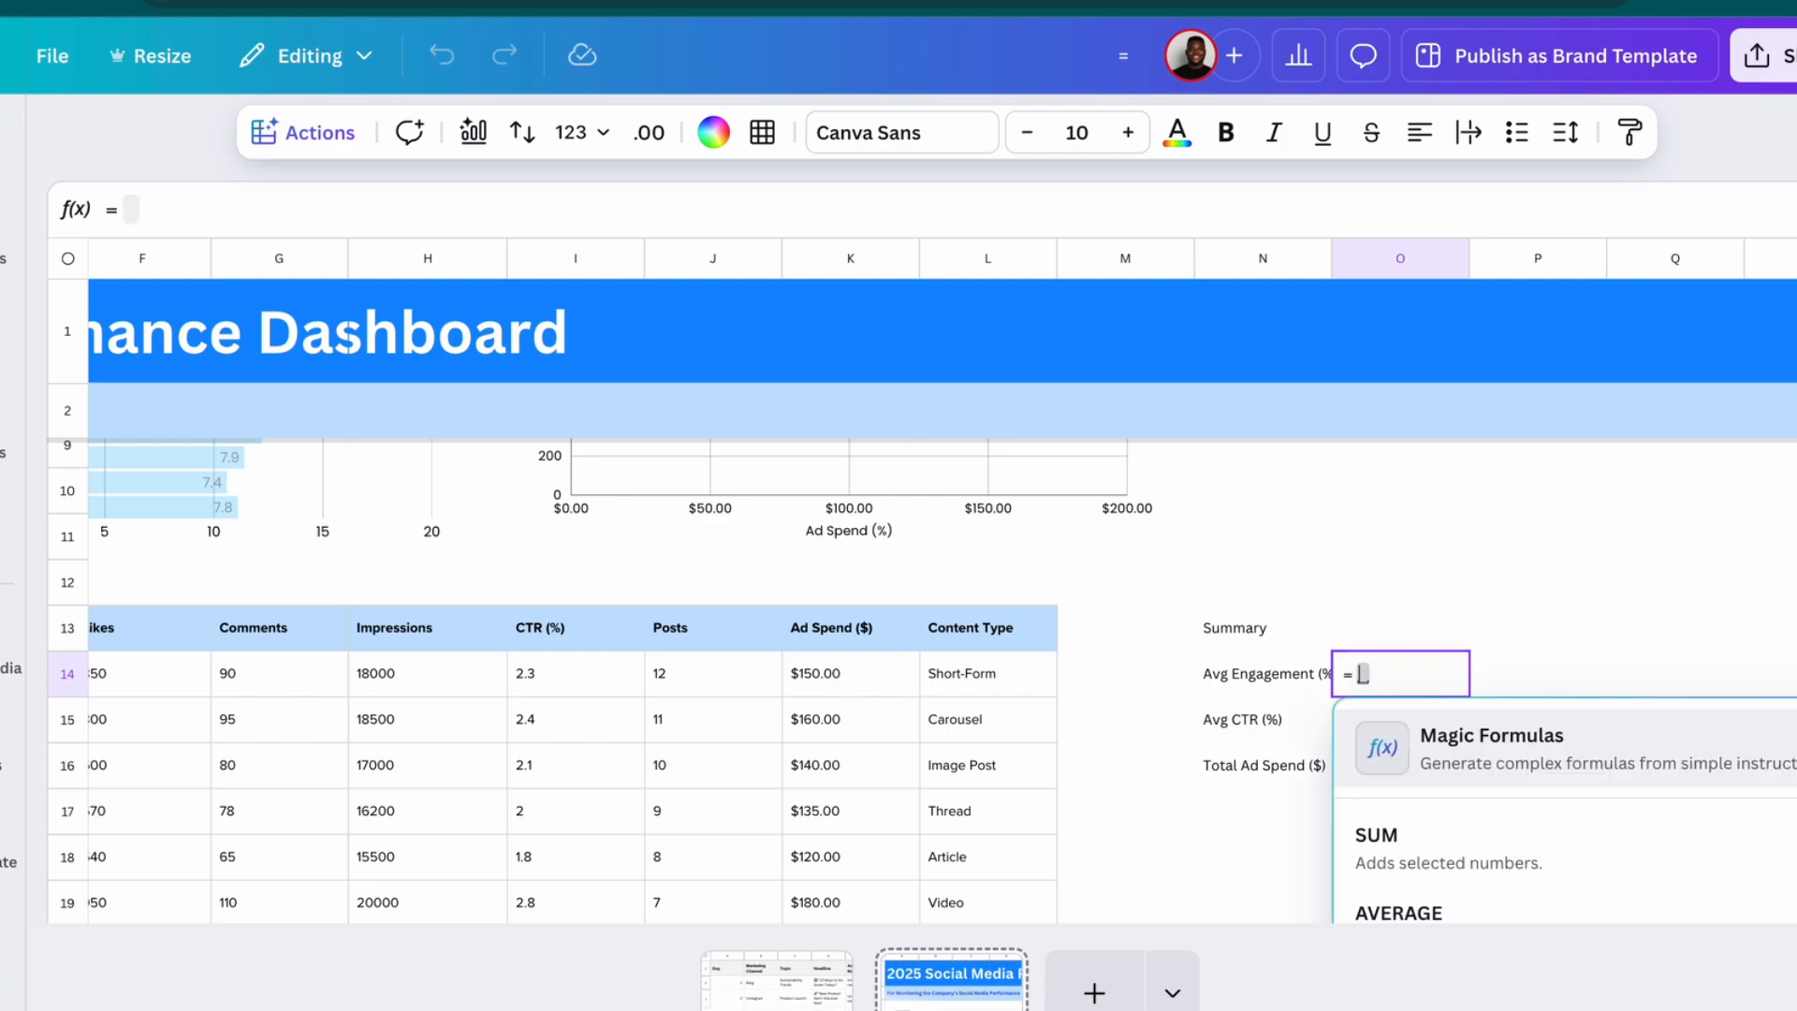
{"action": "type", "text": "av"}
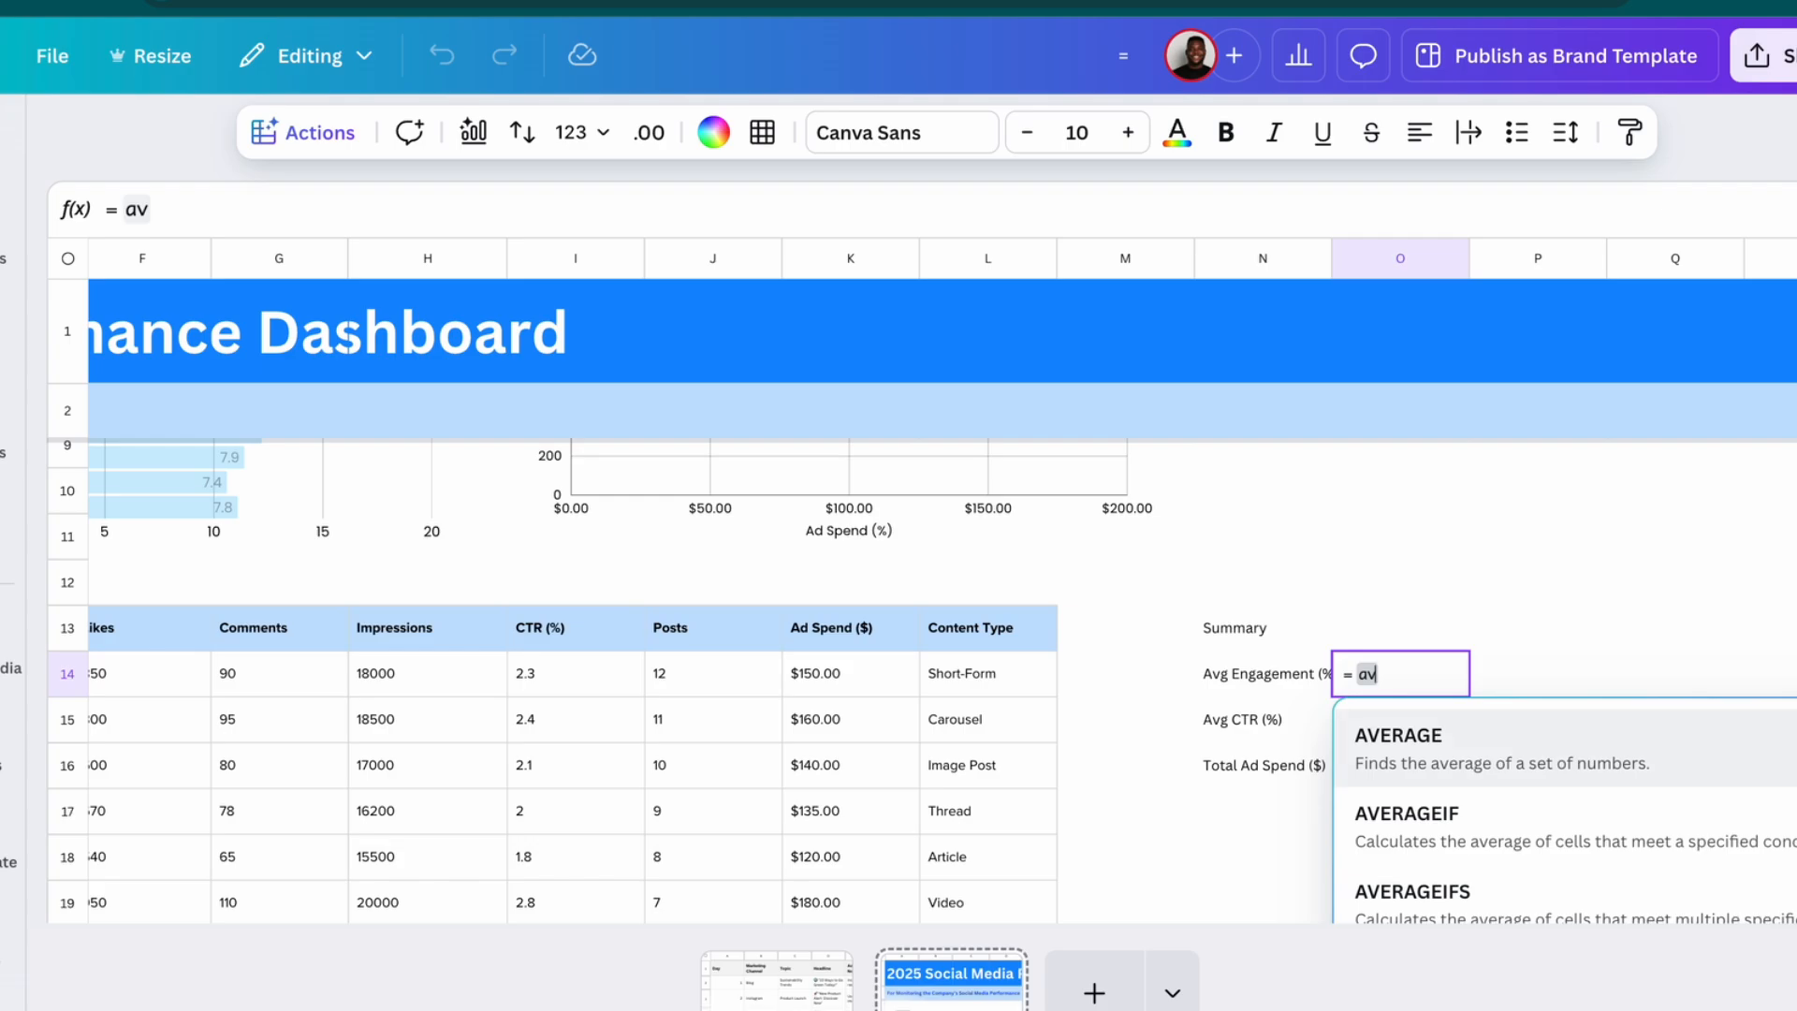
{"action": "key", "text": "Tab"}
{"action": "scroll", "coordinate": [509, 672], "scroll_direction": "left", "scroll_amount": 5}
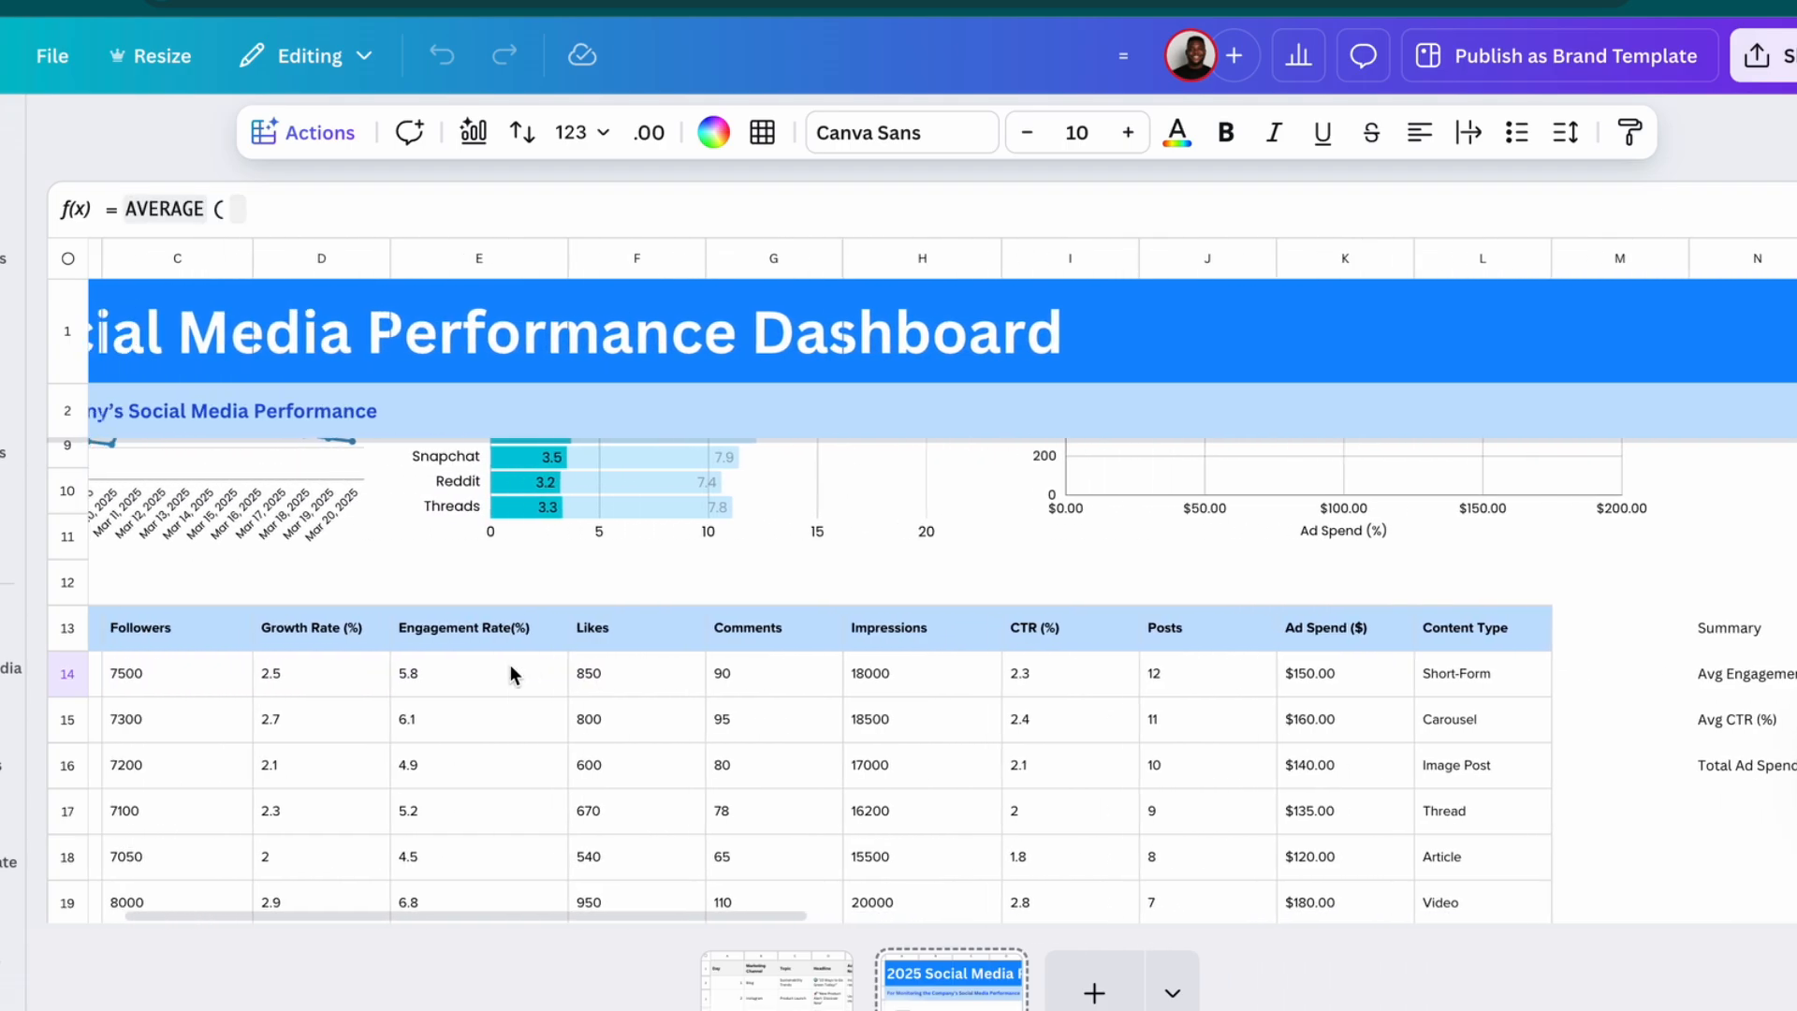
{"action": "left_click", "coordinate": [532, 675]}
{"action": "scroll", "coordinate": [531, 676], "scroll_direction": "down", "scroll_amount": 5}
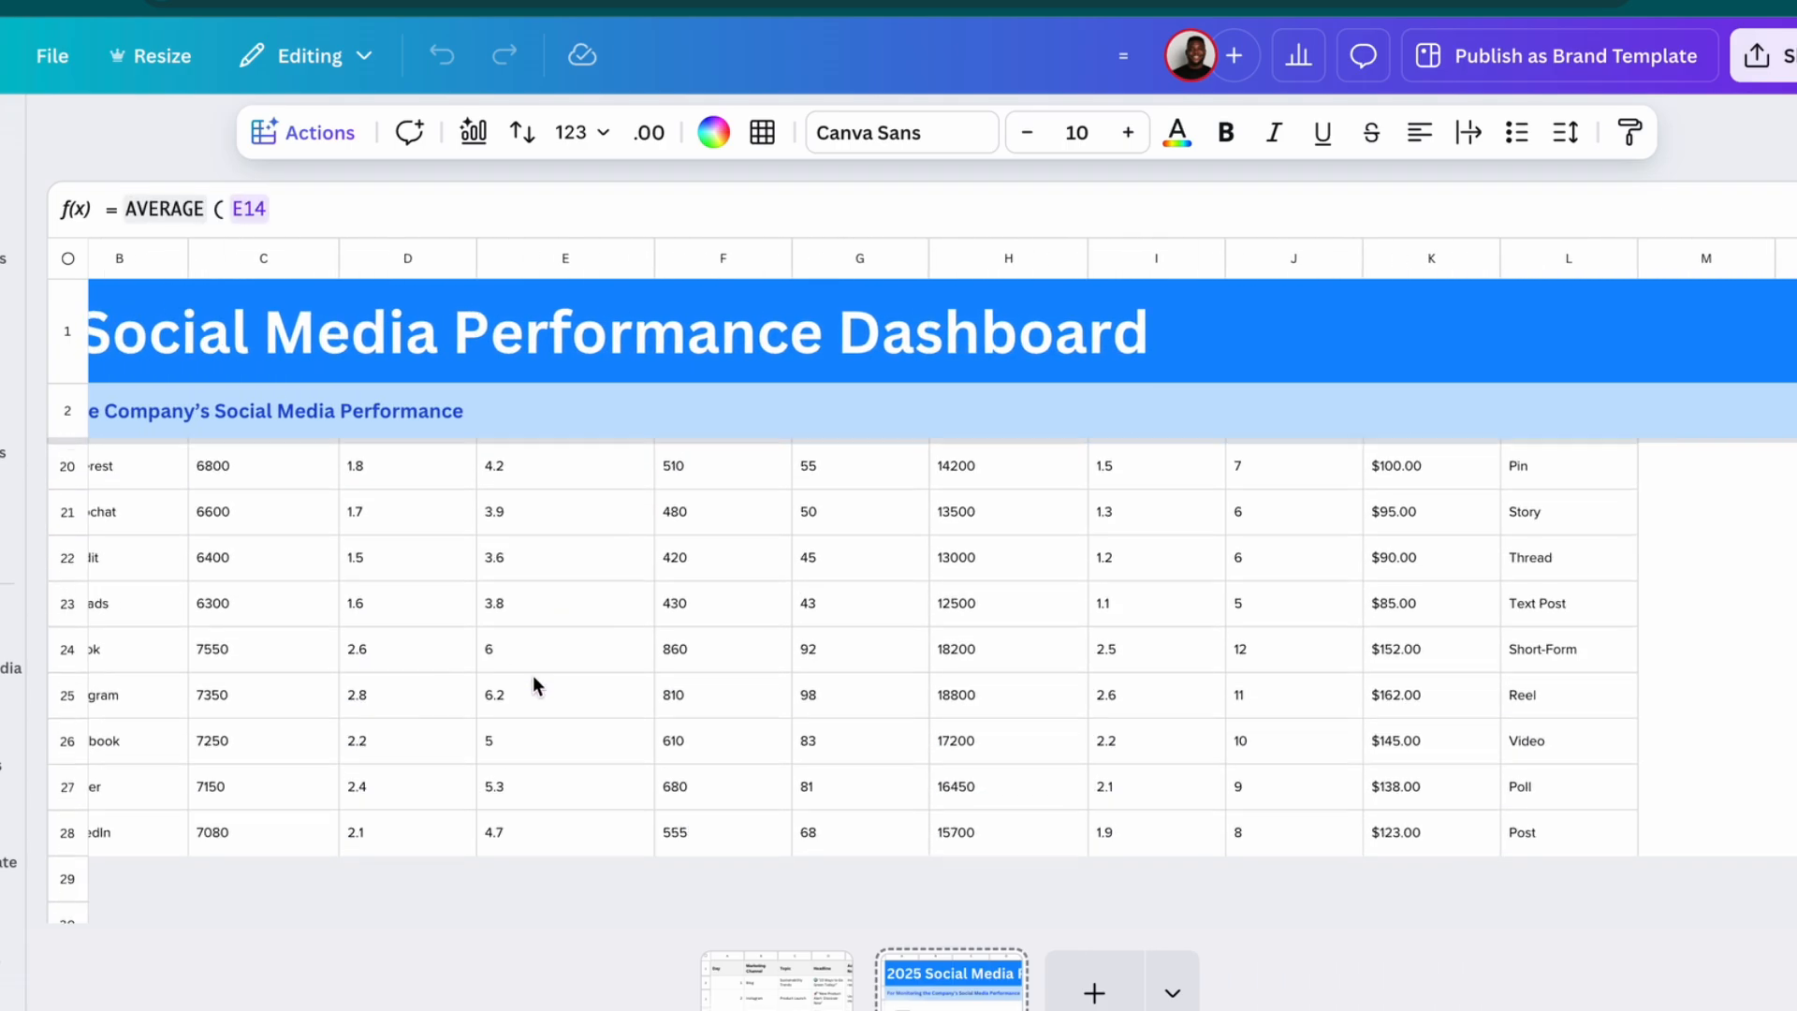
{"action": "scroll", "coordinate": [532, 686], "scroll_direction": "down", "scroll_amount": 3}
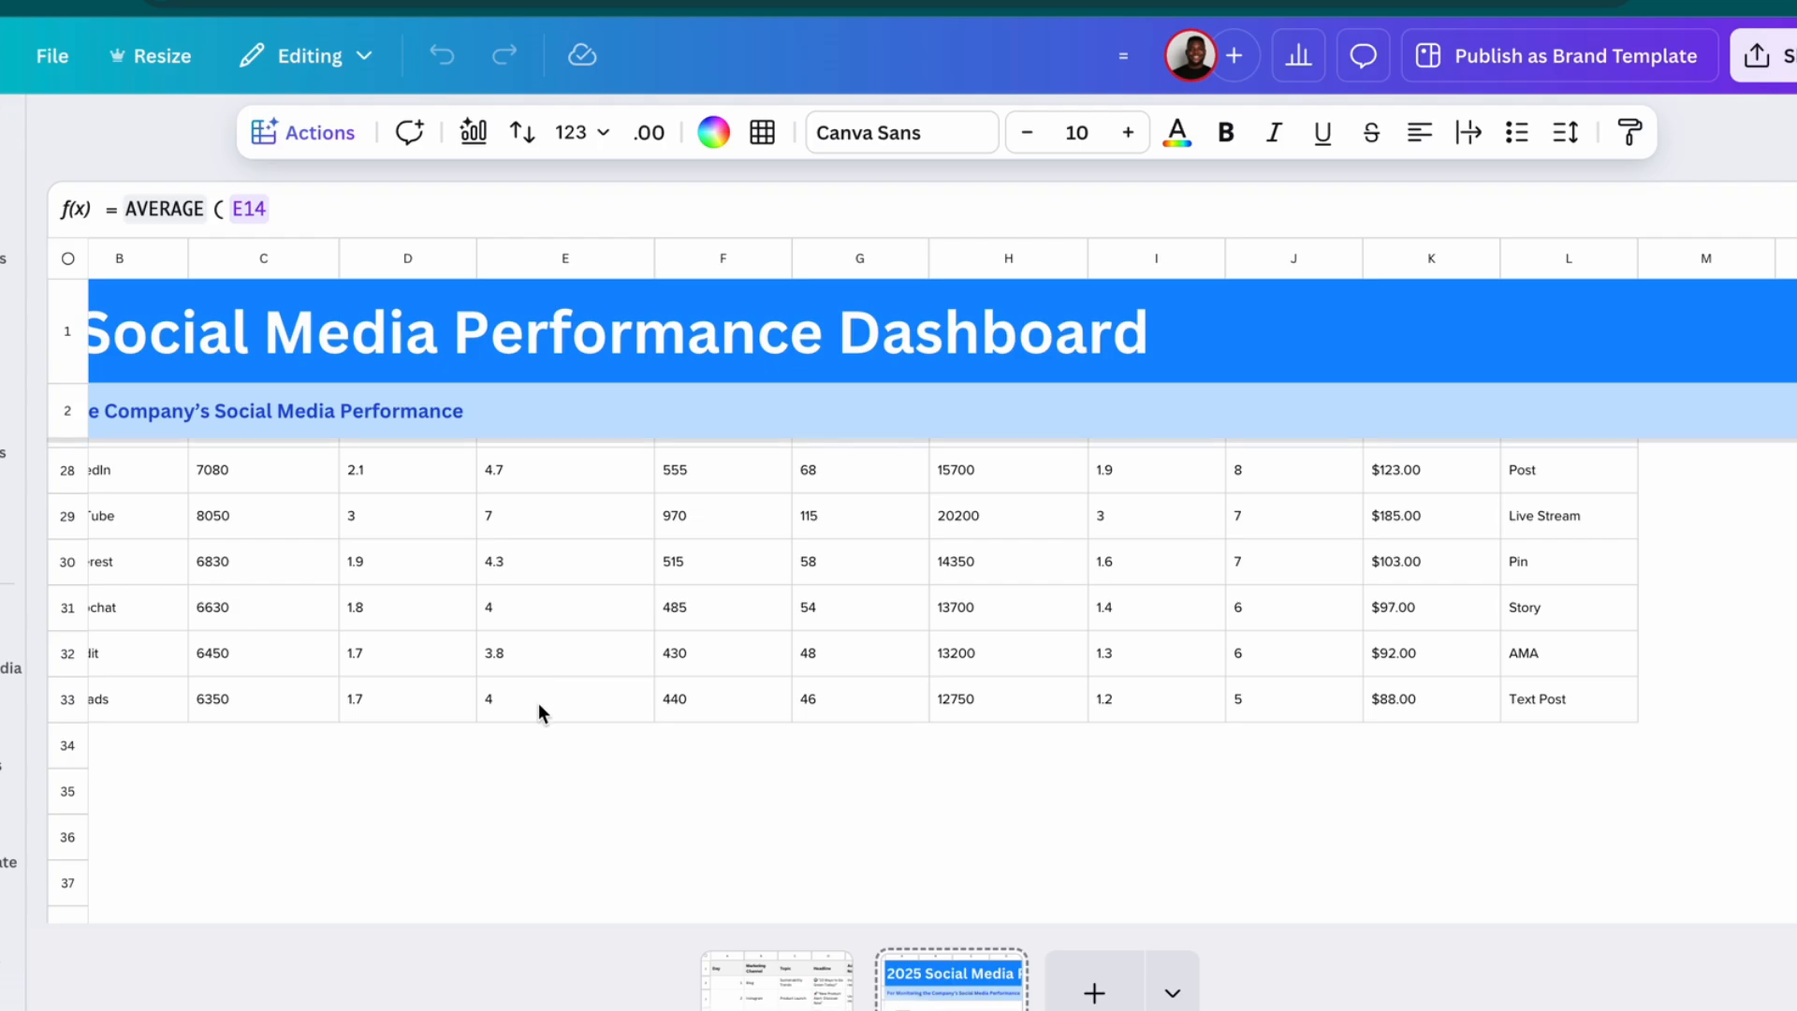
{"action": "left_click", "coordinate": [538, 704], "text": "shift"}
{"action": "scroll", "coordinate": [1512, 525], "scroll_direction": "up", "scroll_amount": 8}
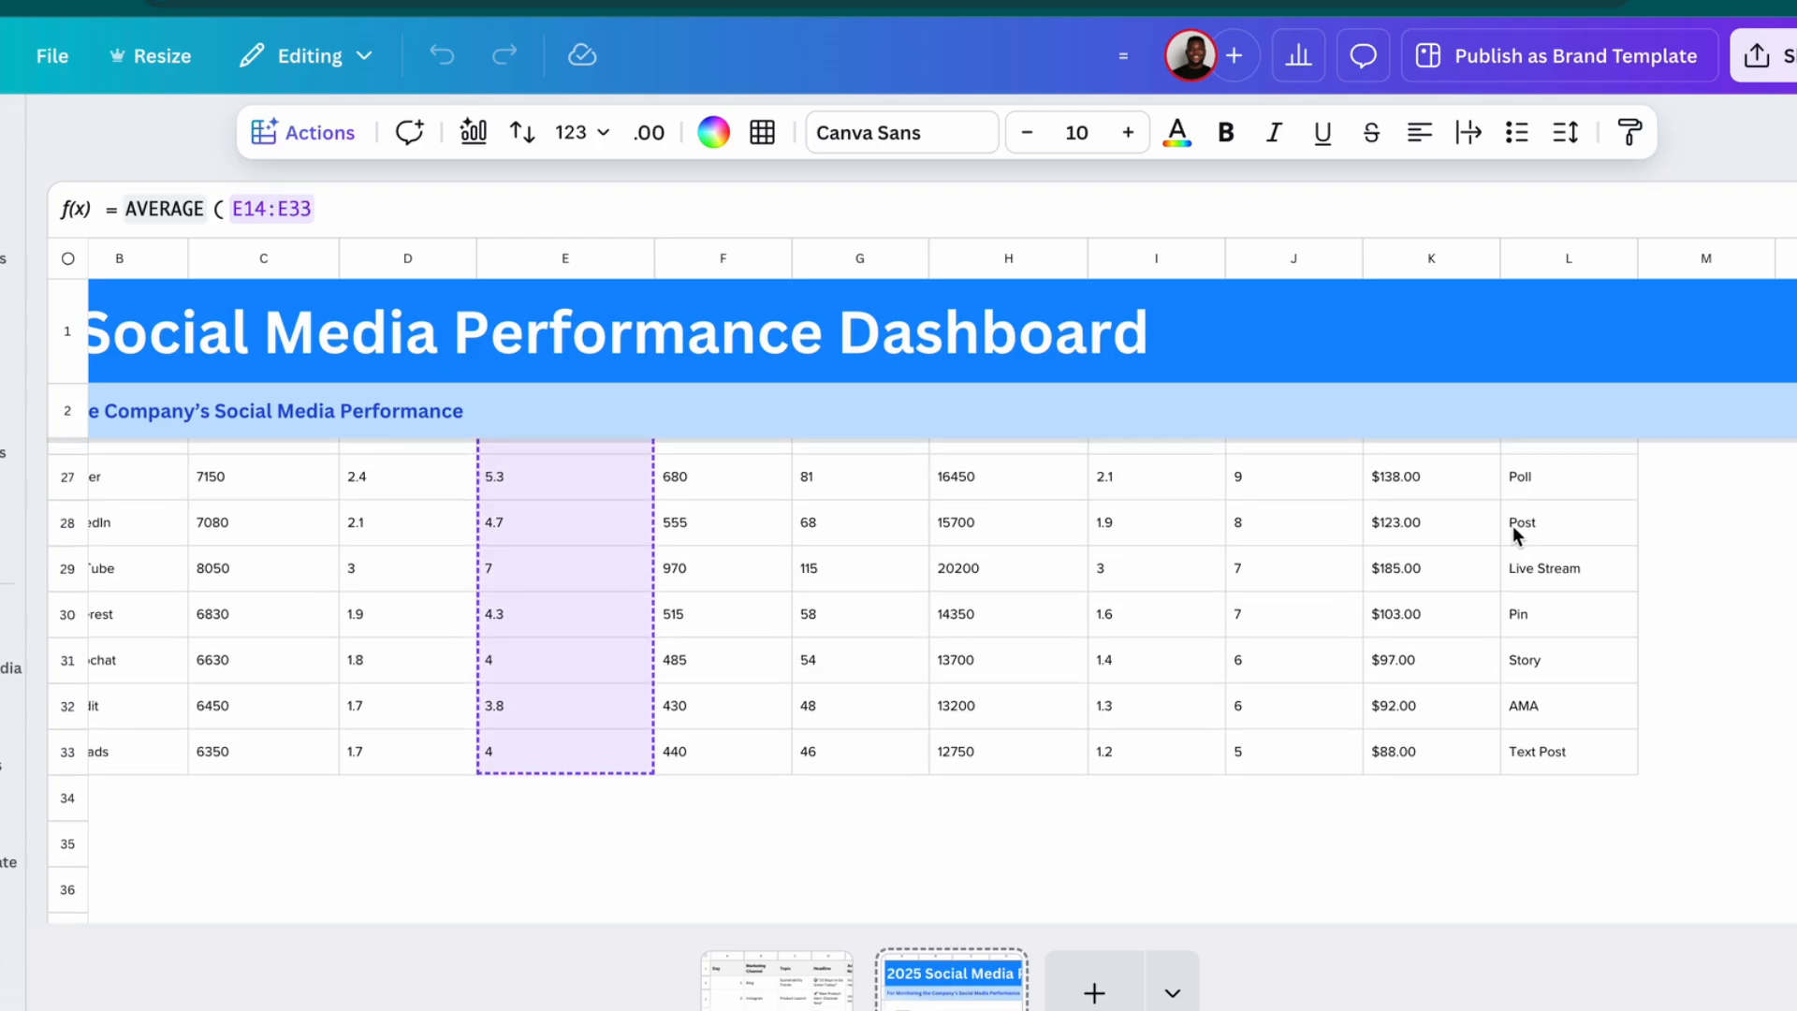
{"action": "scroll", "coordinate": [1512, 525], "scroll_direction": "right", "scroll_amount": 4}
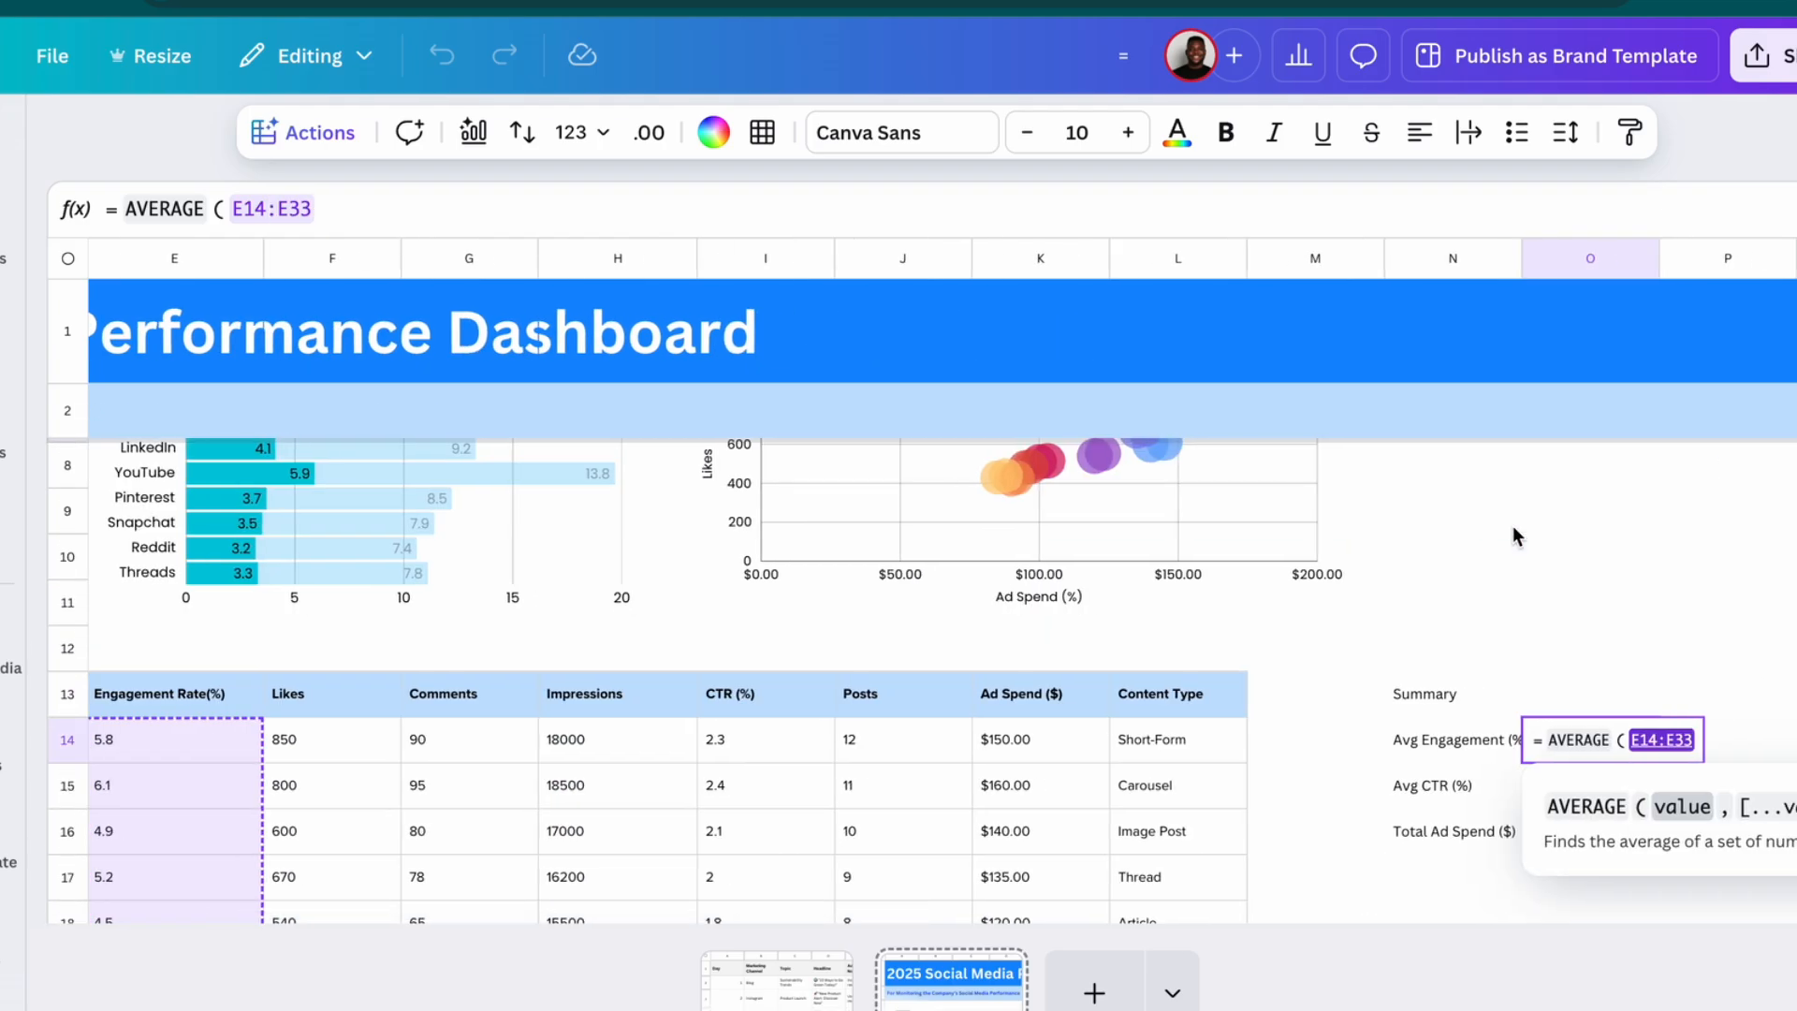
{"action": "type", "text": ")"}
{"action": "key", "text": "Return"}
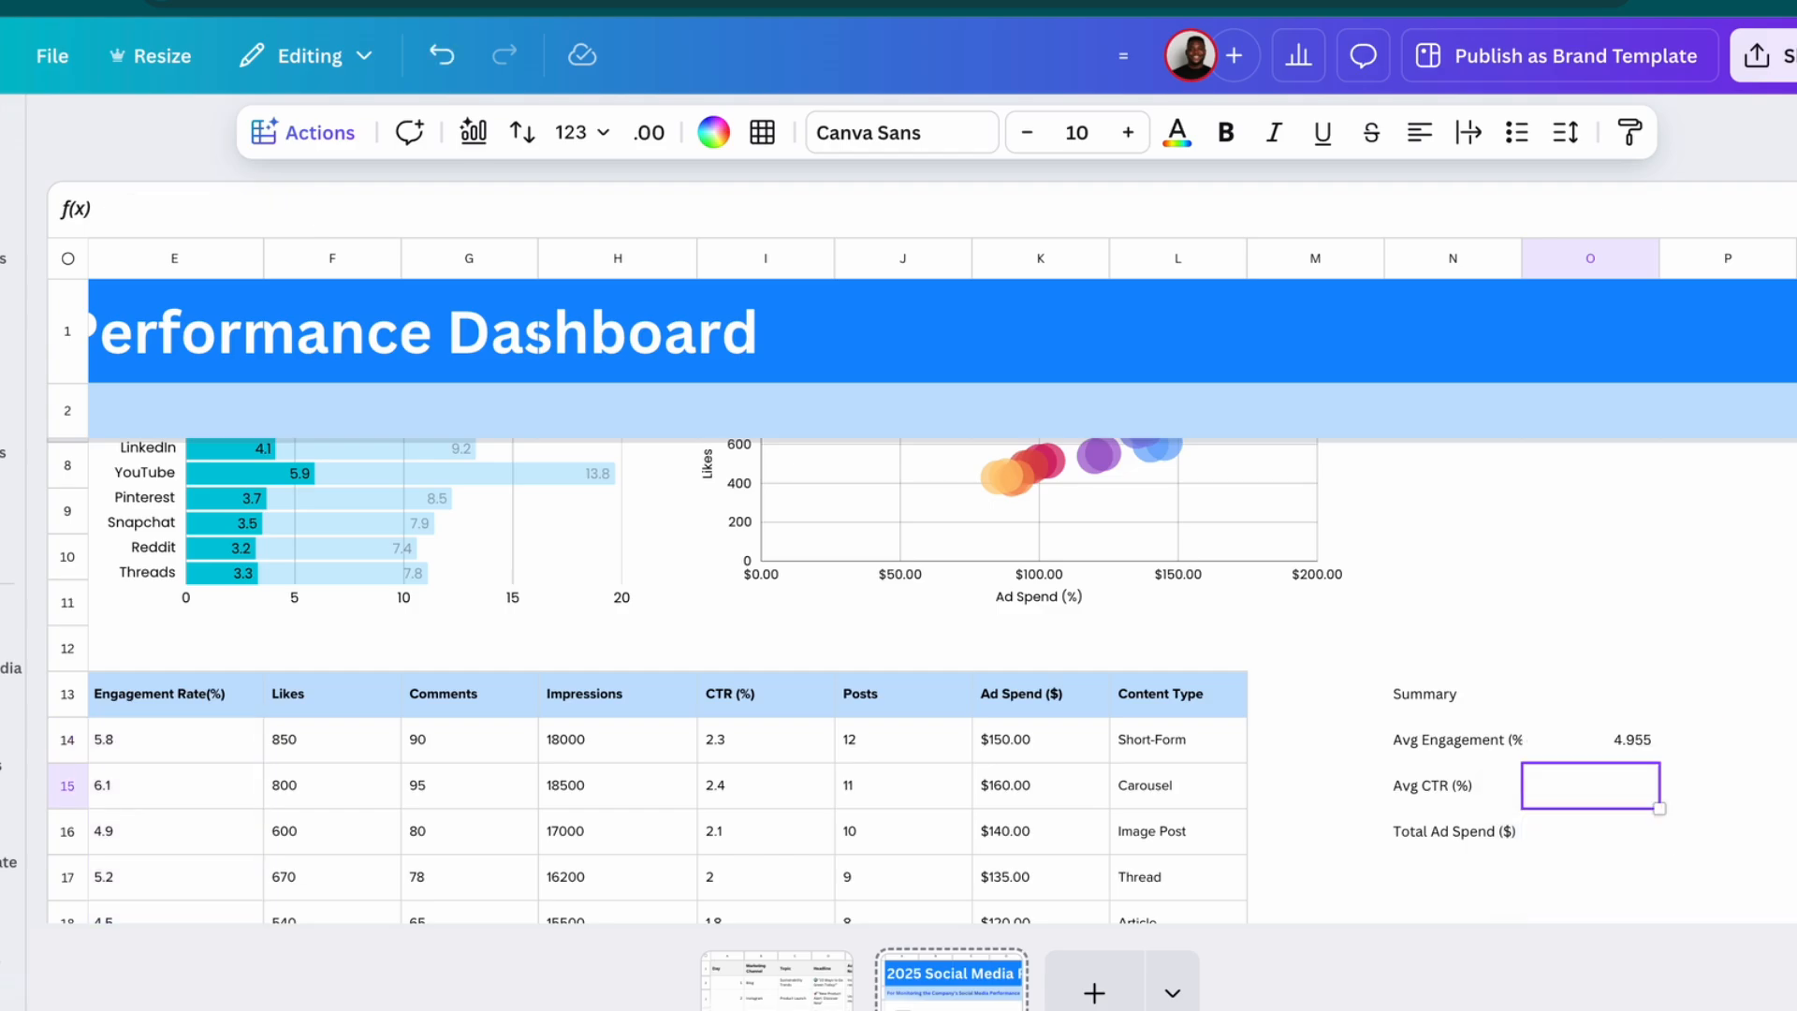
Calculate the average CTR in cell O15 with the formula =AVERAGE(I14:I33)
{"action": "double_click", "coordinate": [1572, 779]}
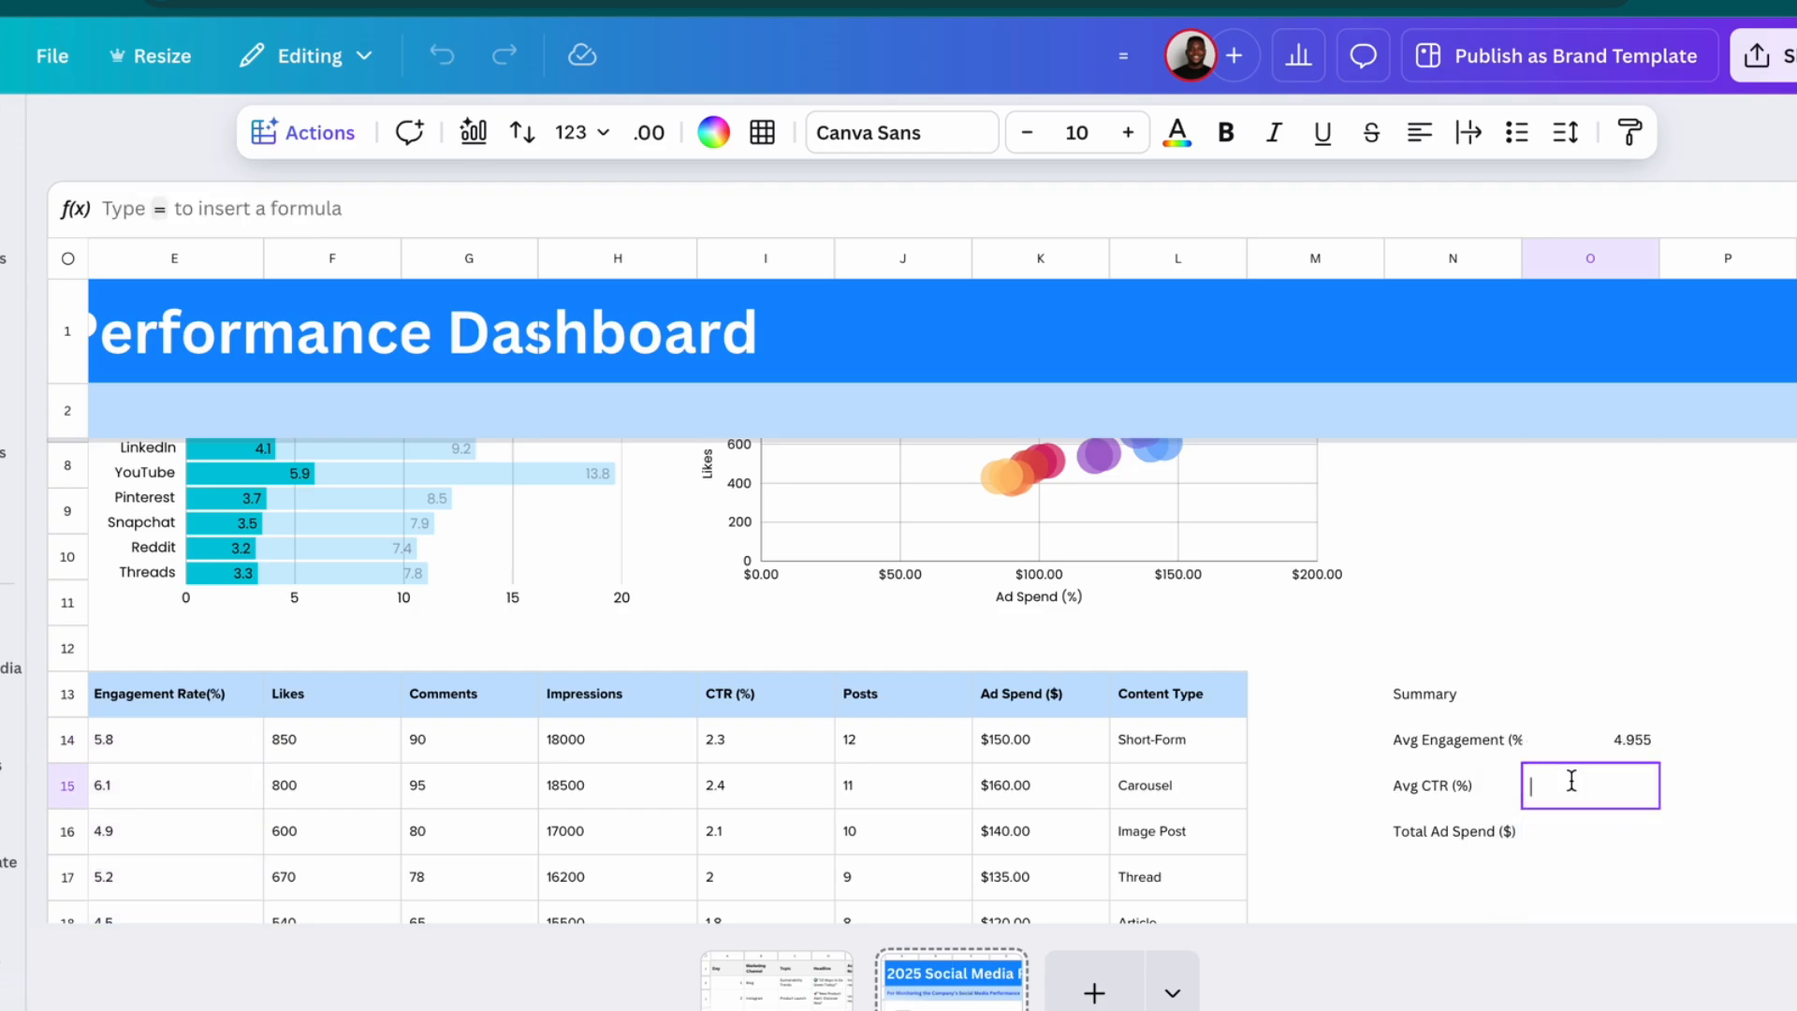
{"action": "type", "text": "=aver"}
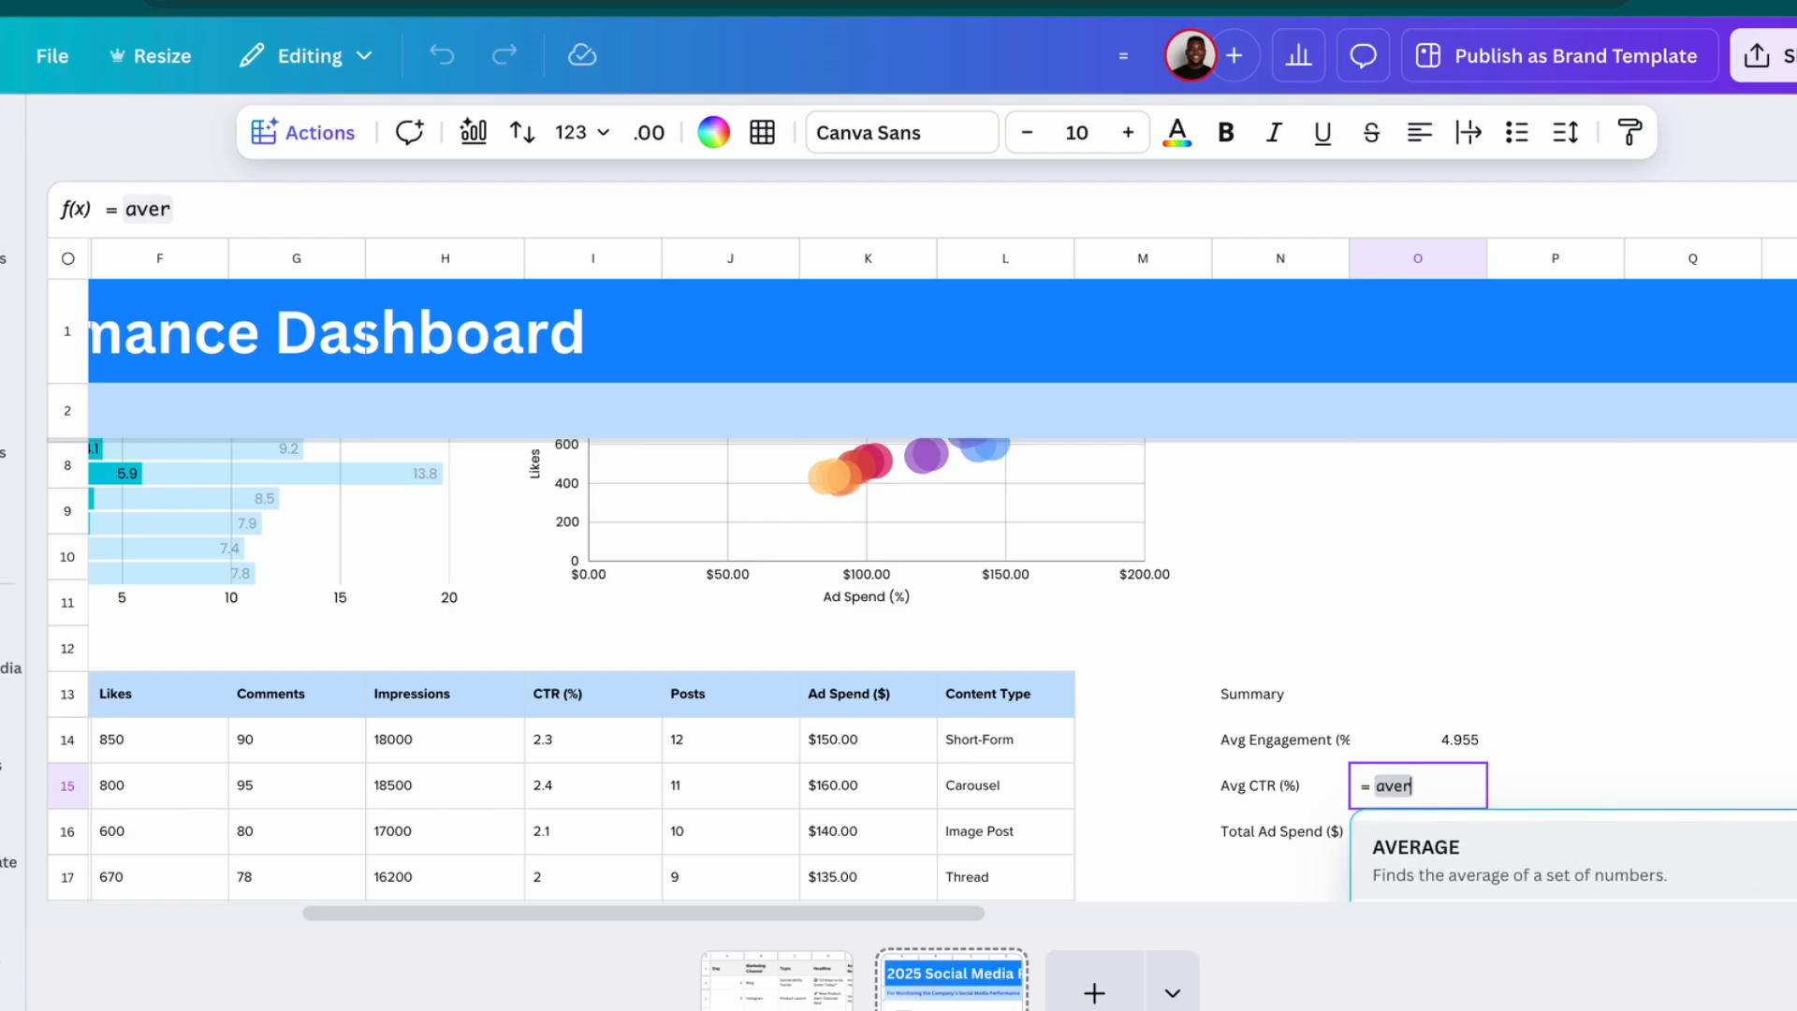
{"action": "key", "text": "Tab"}
{"action": "left_click", "coordinate": [694, 740]}
{"action": "scroll", "coordinate": [694, 746], "scroll_direction": "down", "scroll_amount": 10}
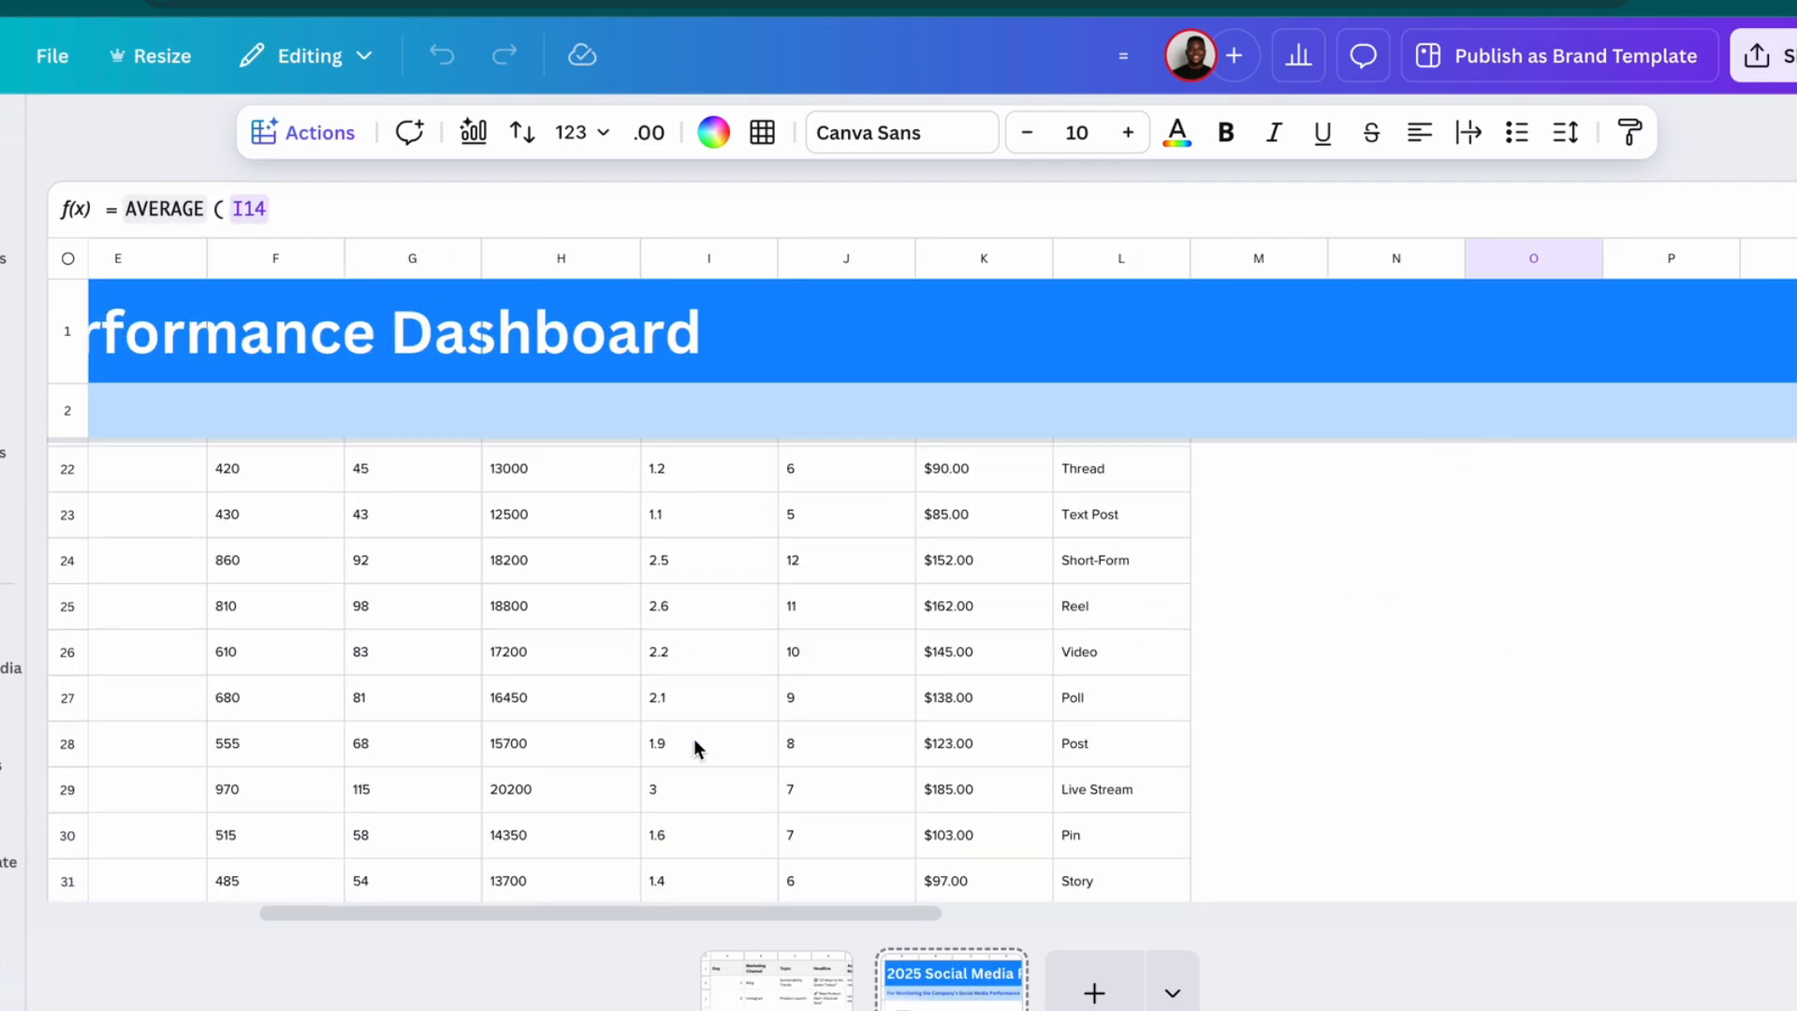
{"action": "left_click", "coordinate": [694, 718], "text": "shift"}
{"action": "type", "text": ")"}
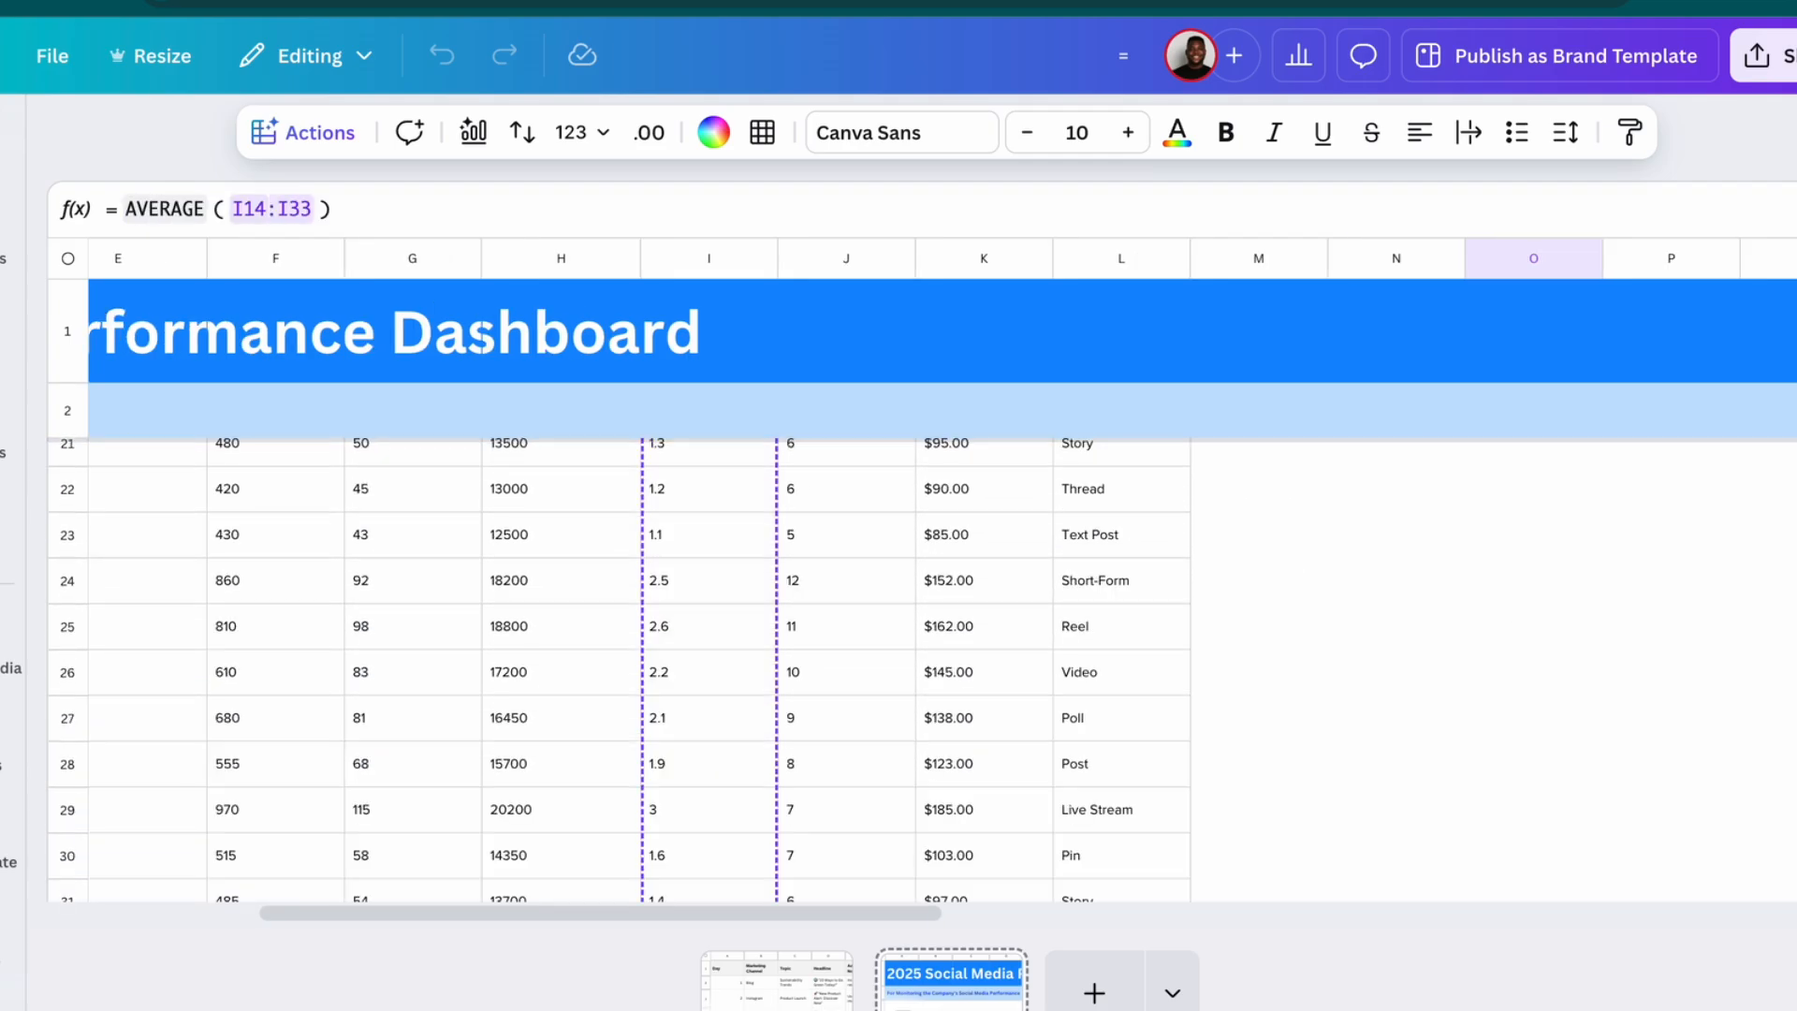
{"action": "scroll", "coordinate": [1304, 642], "scroll_direction": "up", "scroll_amount": 4}
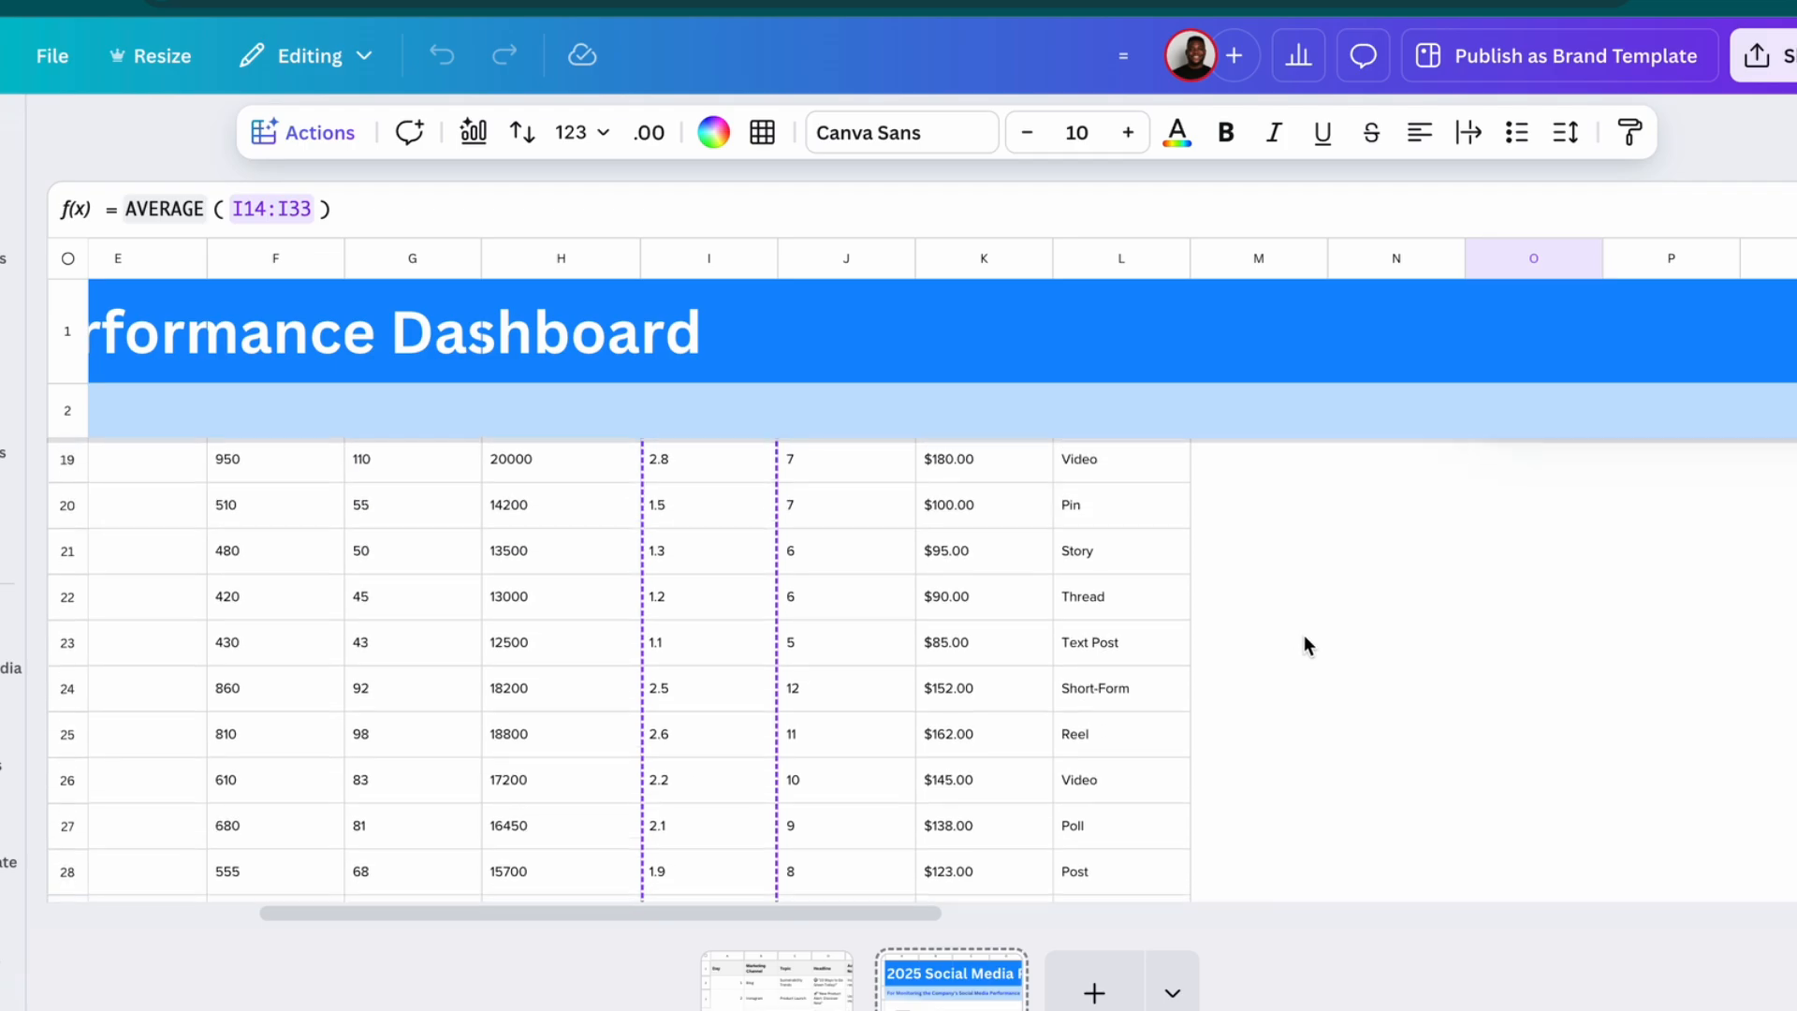
{"action": "scroll", "coordinate": [1304, 643], "scroll_direction": "right", "scroll_amount": 2}
{"action": "key", "text": "Return"}
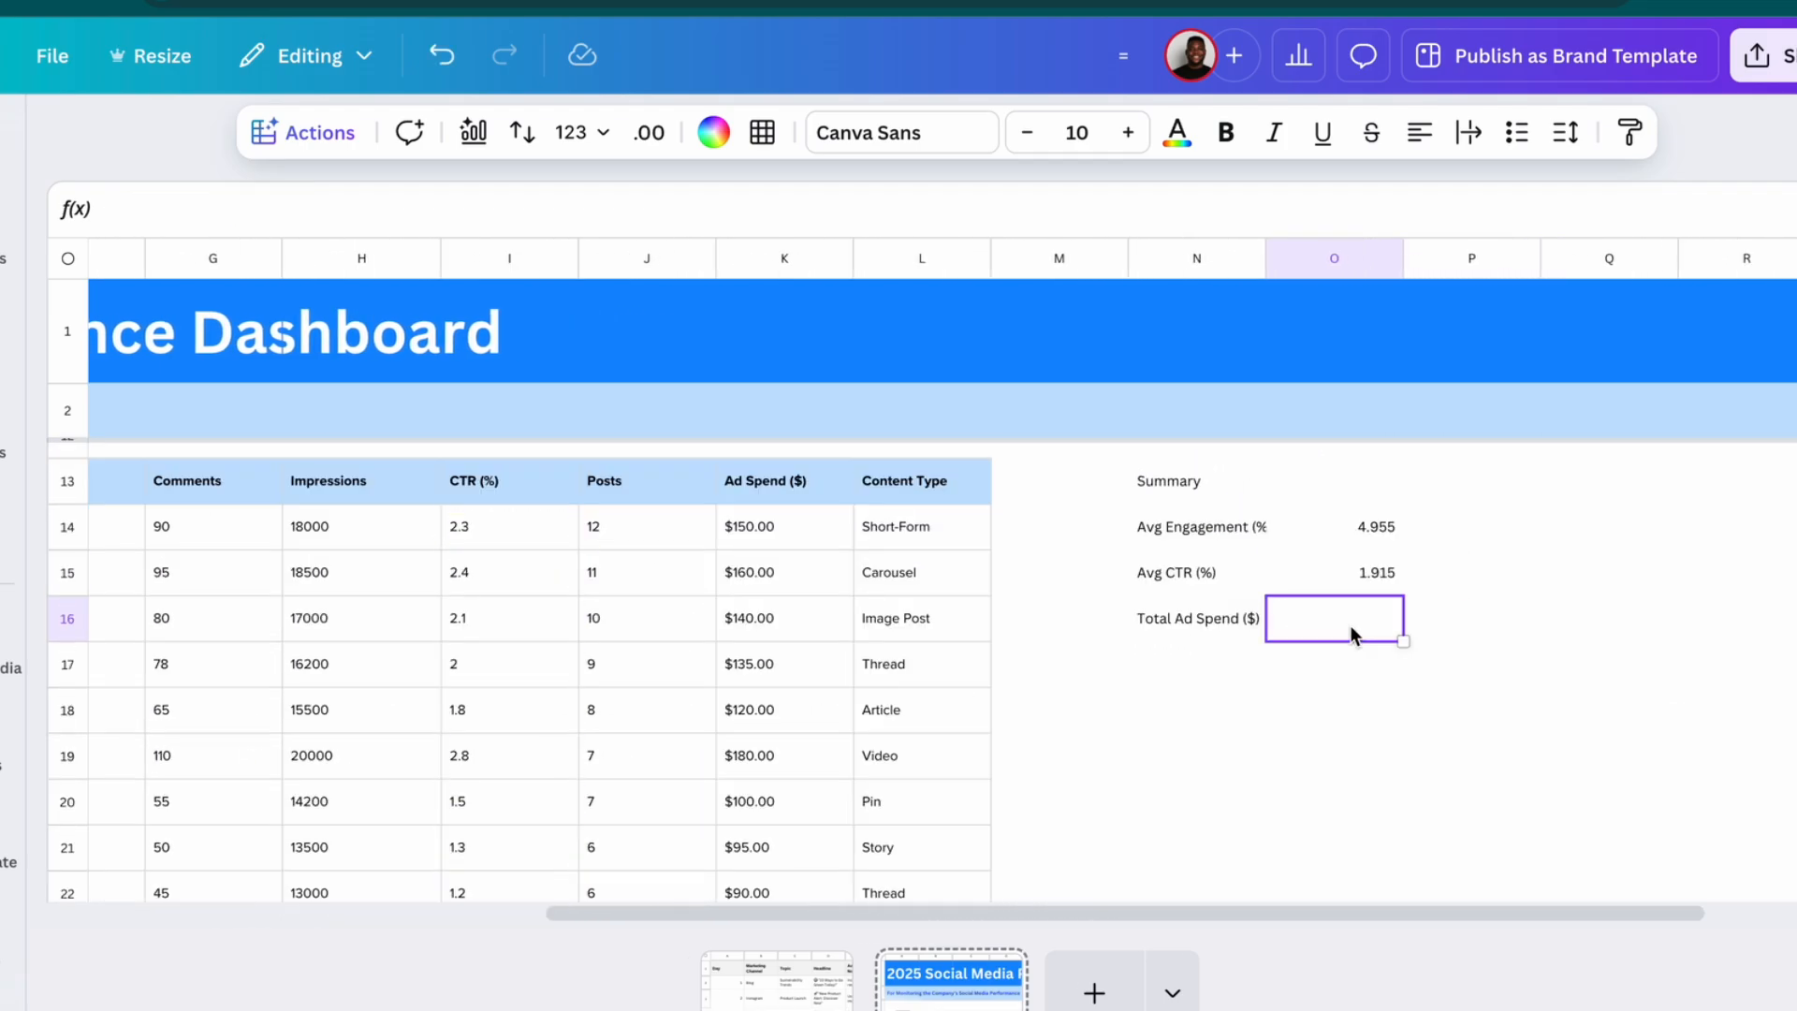
Calculate the total ad spend in cell O16 with the formula =SUM(K14:K33)
{"action": "double_click", "coordinate": [1350, 627]}
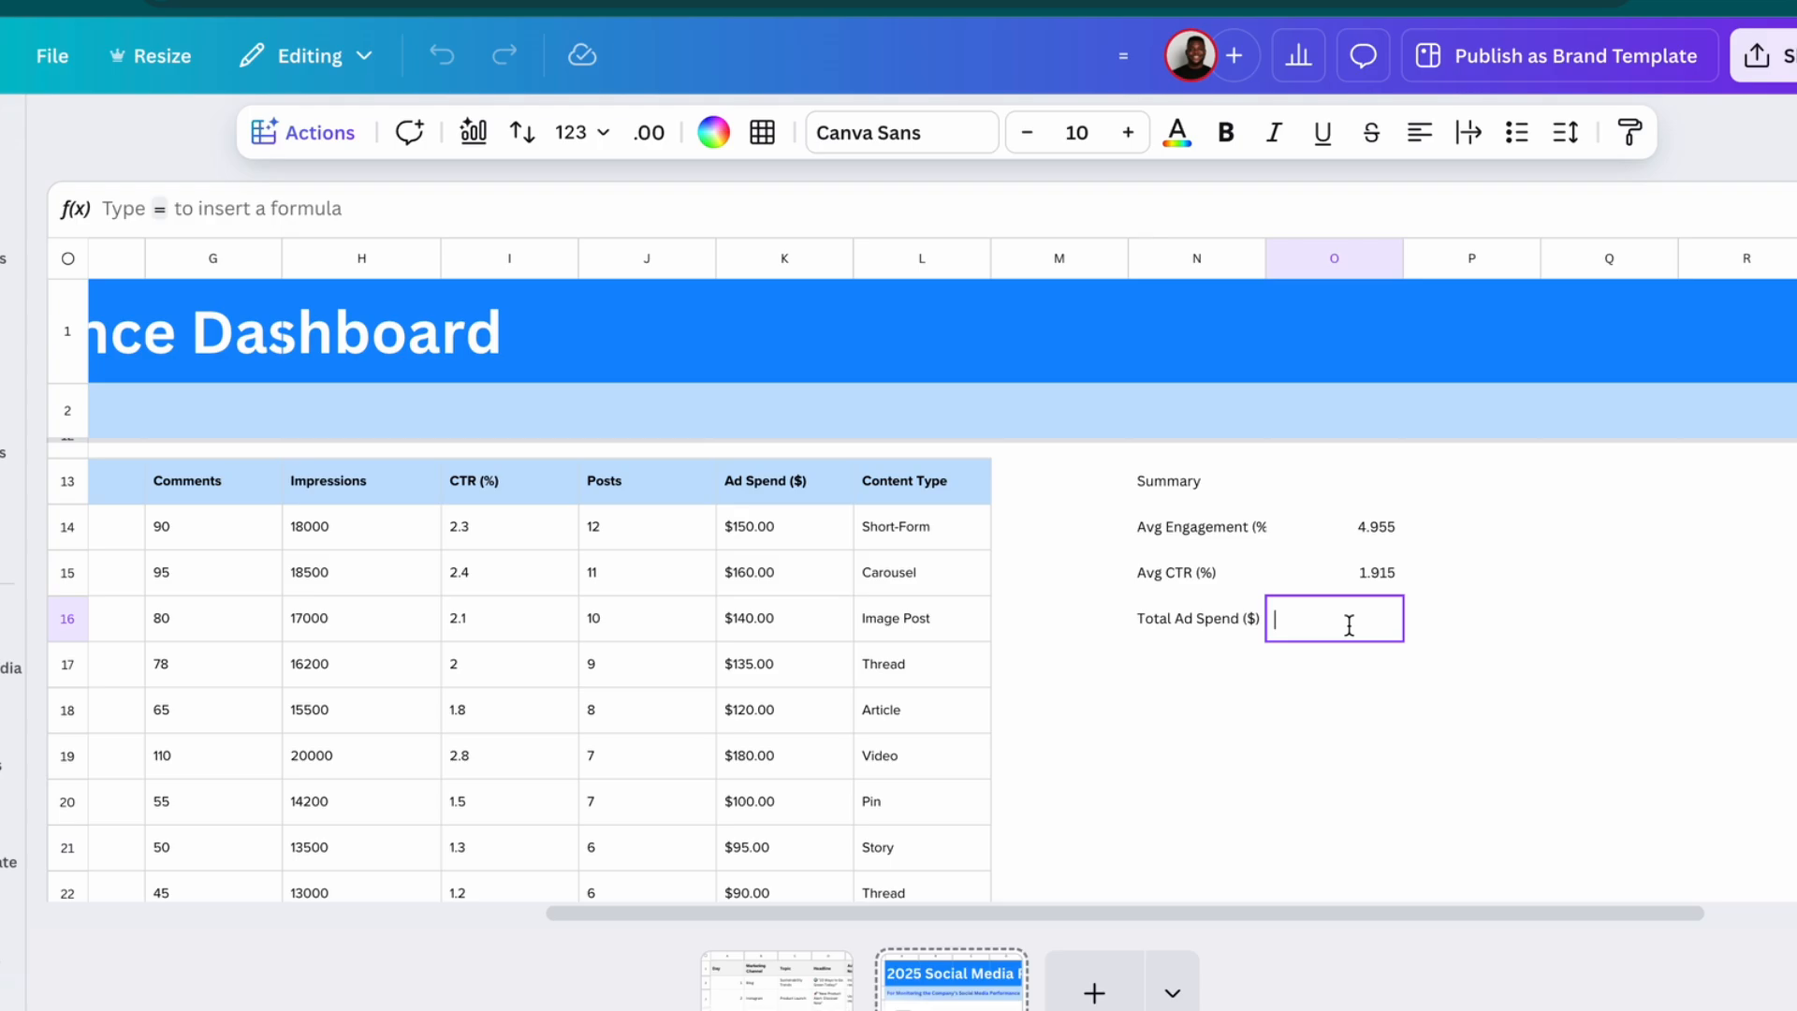
{"action": "type", "text": "=SUM("}
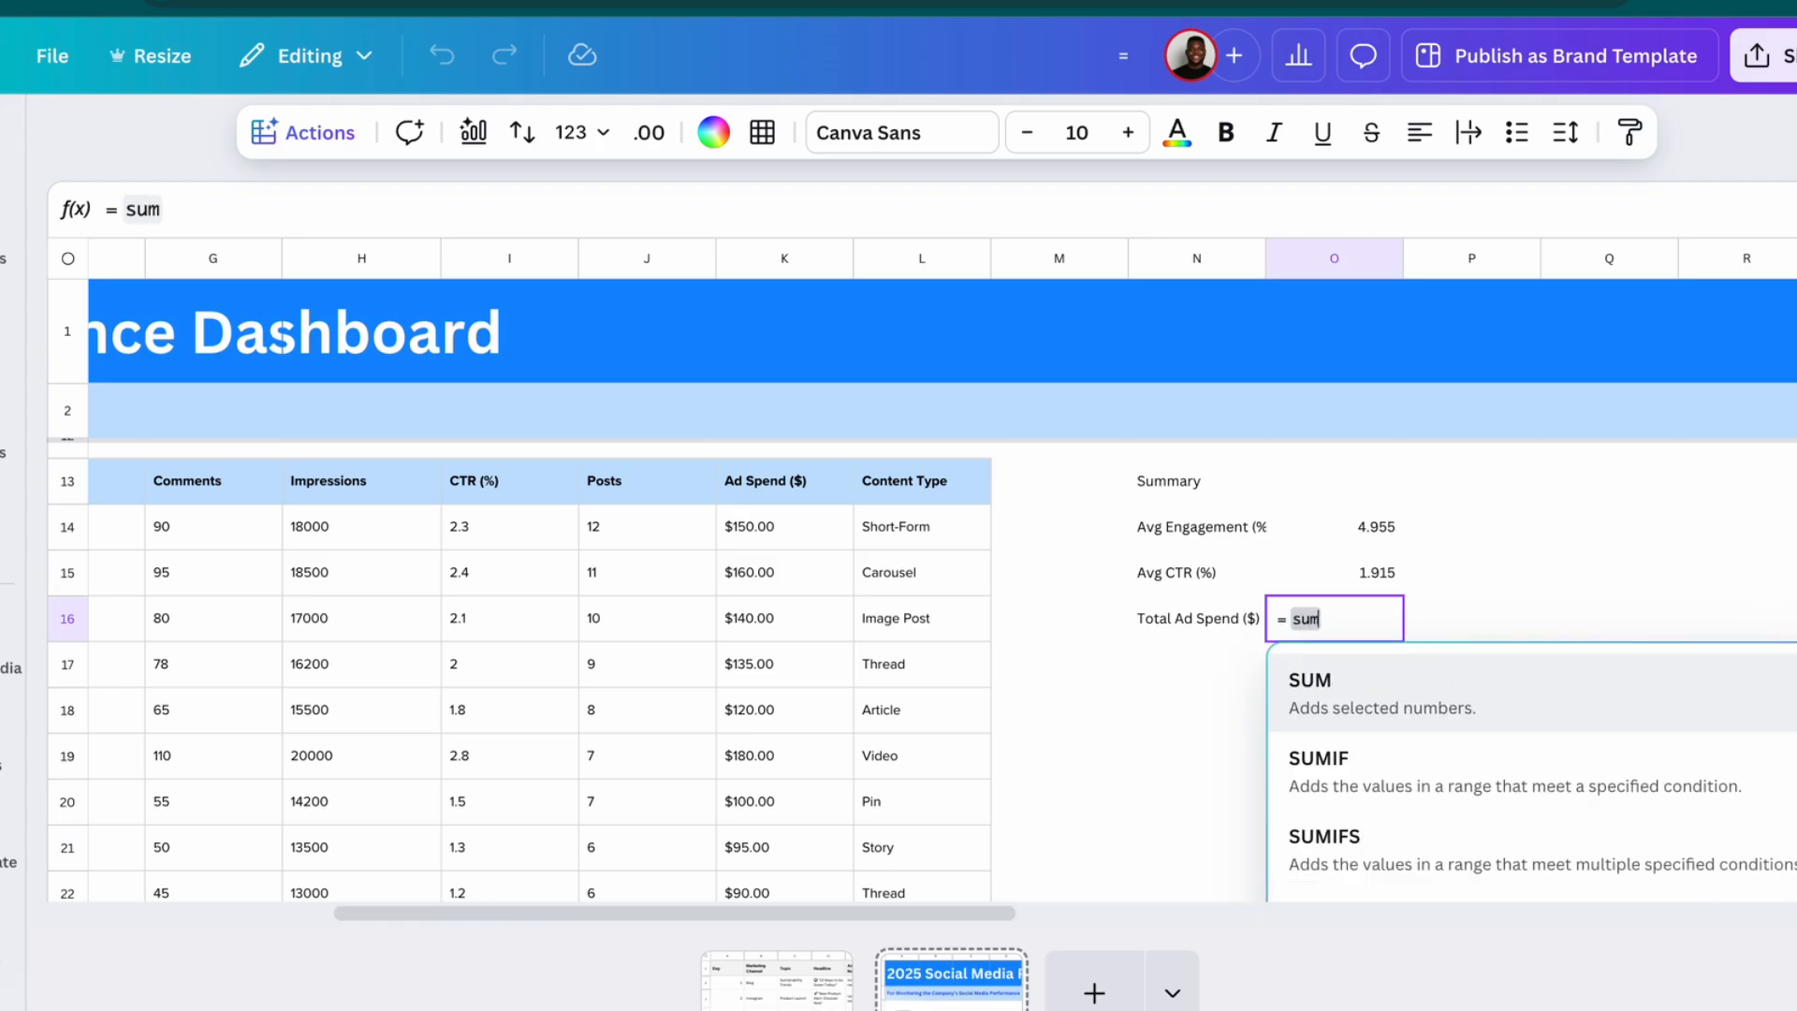
{"action": "left_click_drag", "start_coordinate": [762, 526], "coordinate": [771, 739]}
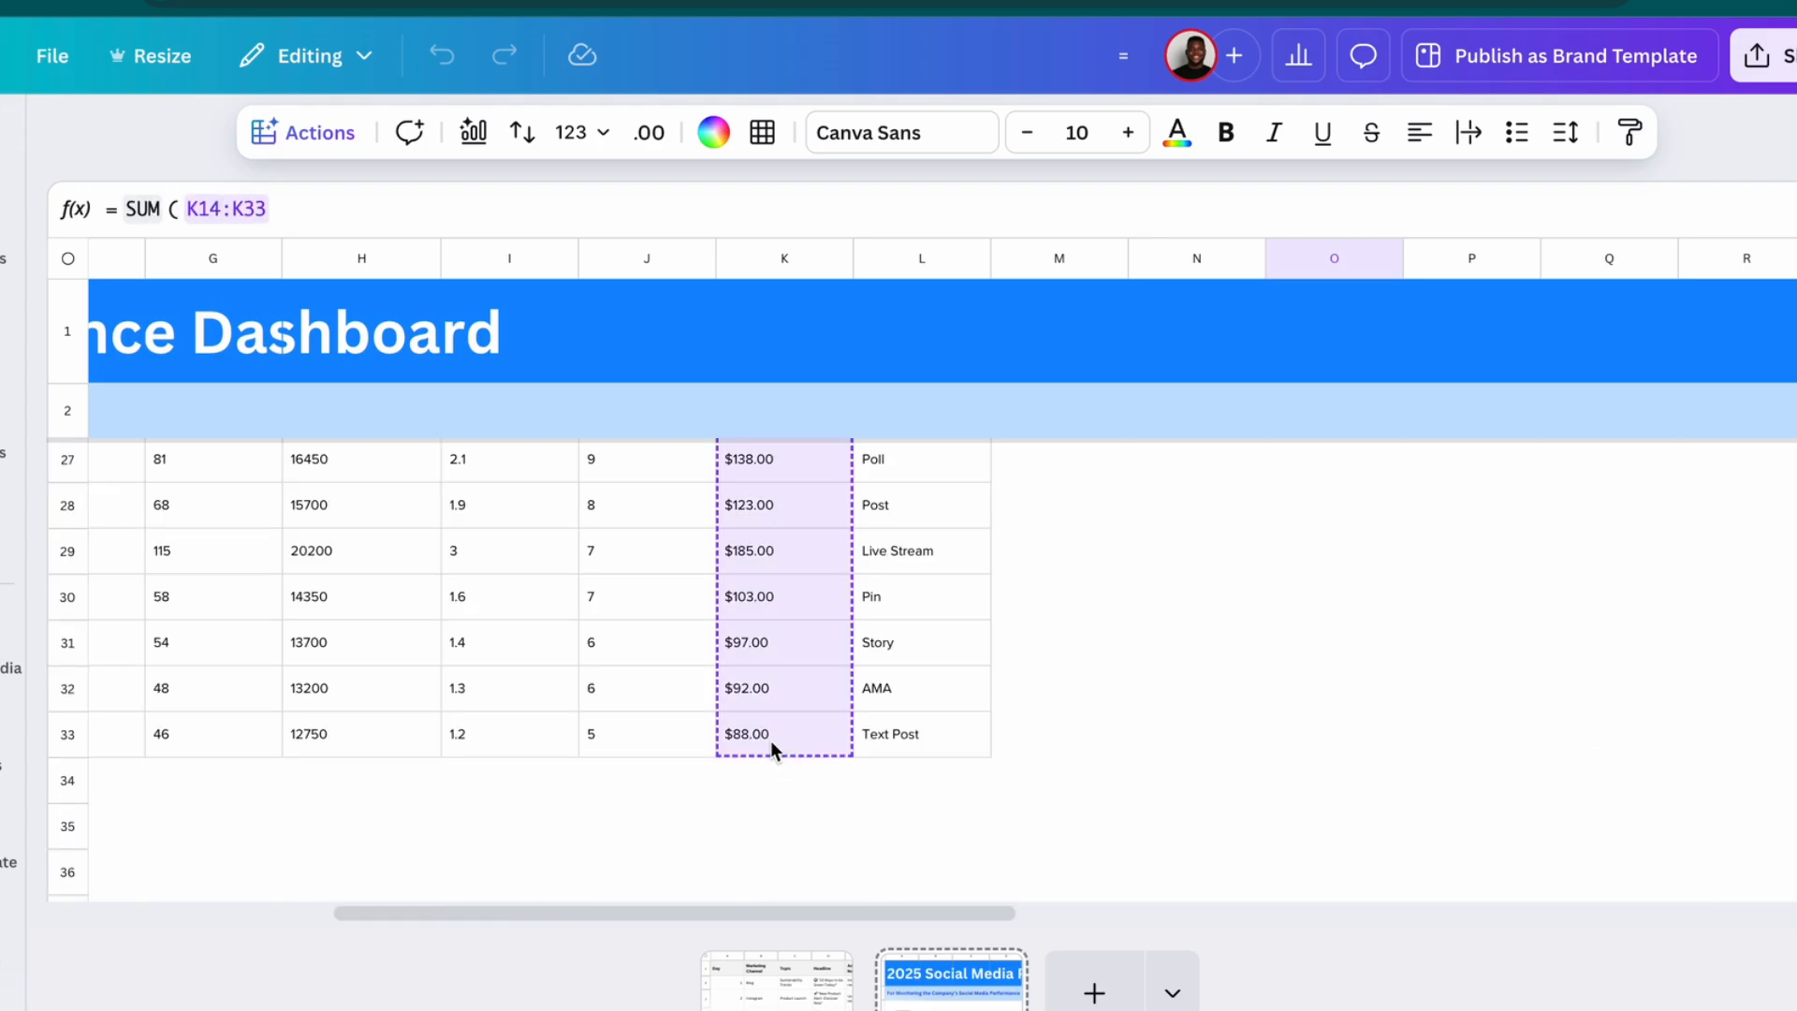
{"action": "scroll", "coordinate": [1524, 544], "scroll_direction": "up", "scroll_amount": 5}
{"action": "scroll", "coordinate": [1524, 545], "scroll_direction": "up", "scroll_amount": 2}
{"action": "type", "text": ")"}
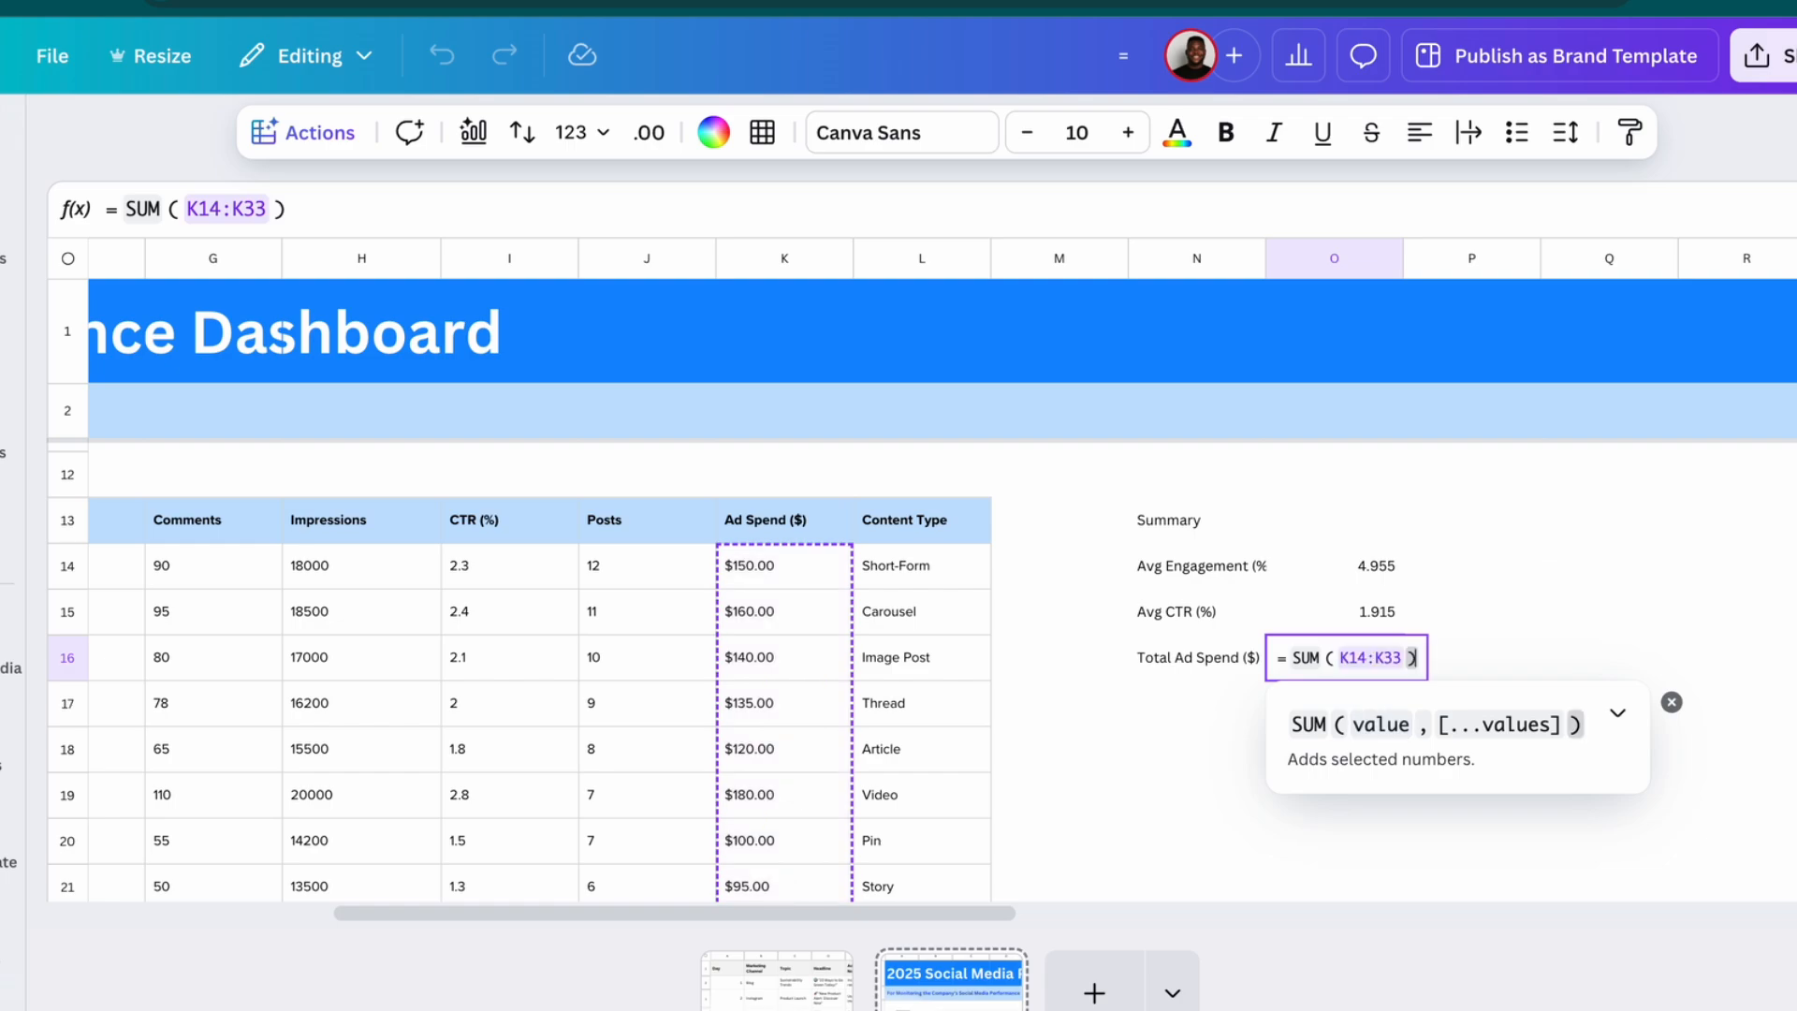
{"action": "key", "text": "Return"}
Format the two averages in cells O14:O15 as numbers with two decimal places
{"action": "left_click_drag", "start_coordinate": [1390, 576], "coordinate": [1364, 601]}
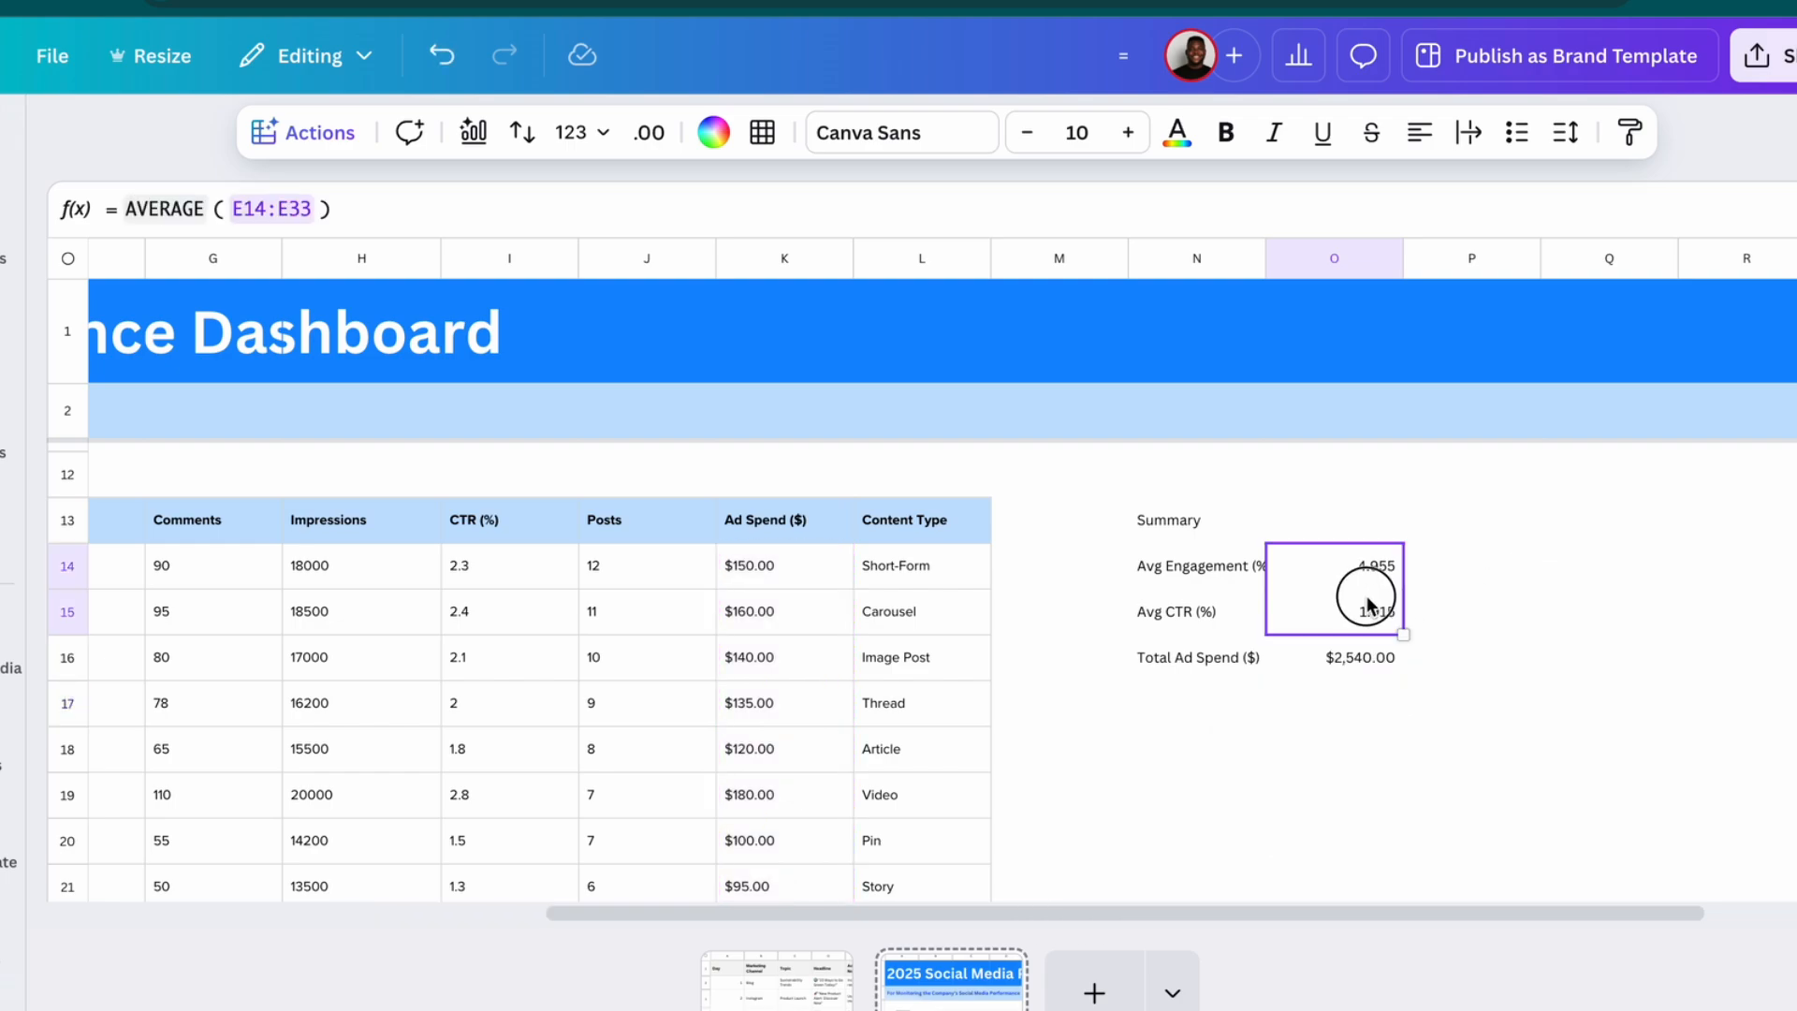
{"action": "left_click", "coordinate": [575, 132]}
{"action": "left_click", "coordinate": [690, 249]}
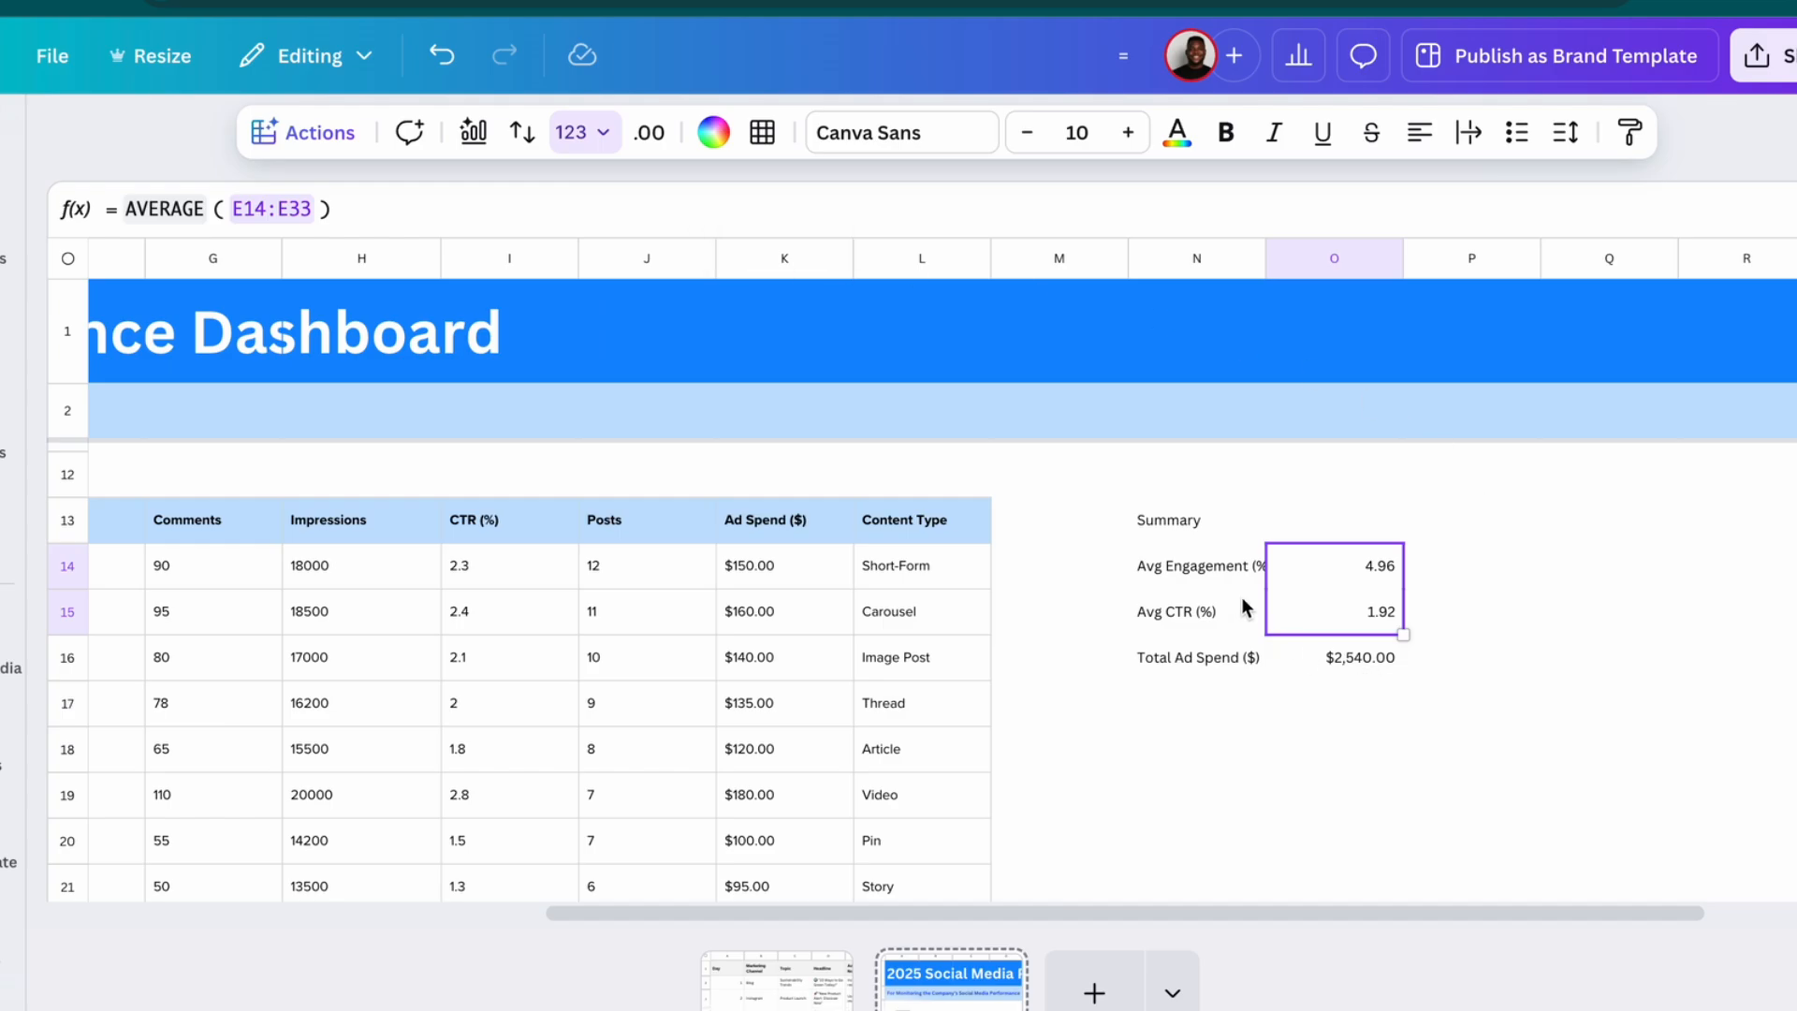
Left-align the summary block N13:O16 and widen column N so its labels fit
{"action": "left_click_drag", "start_coordinate": [1170, 516], "coordinate": [1341, 646]}
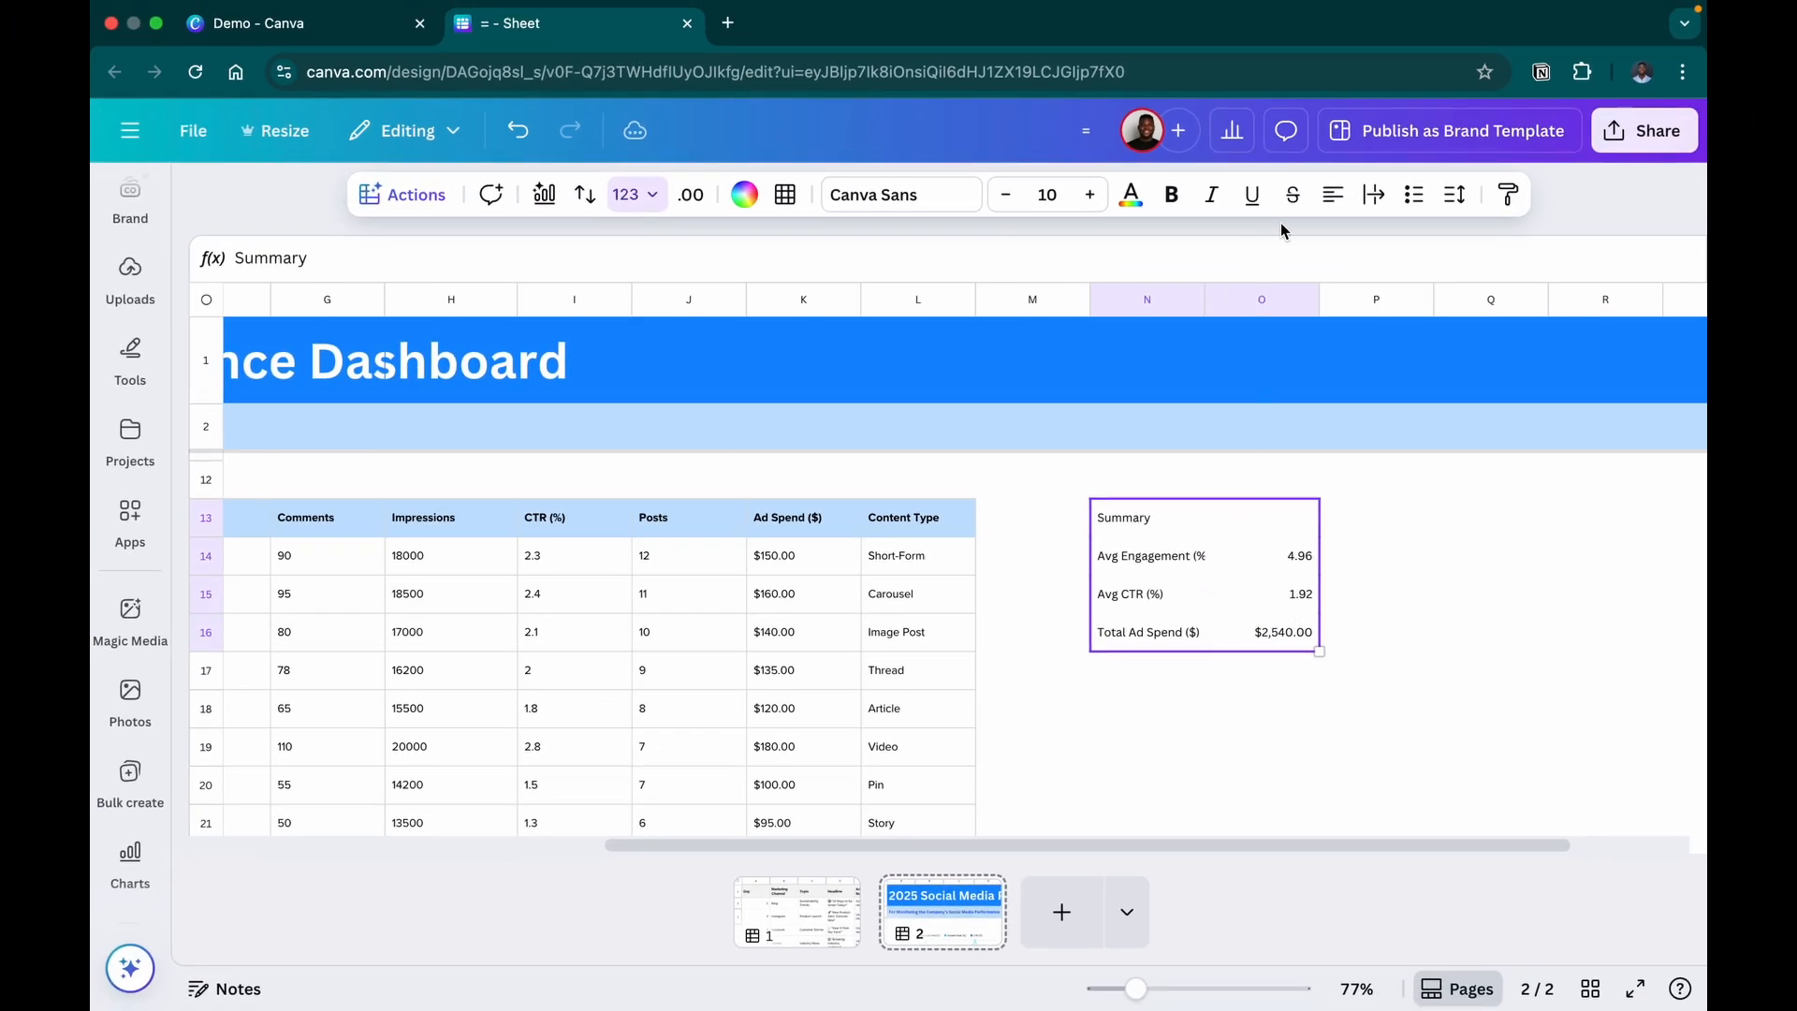
{"action": "left_click", "coordinate": [1398, 157]}
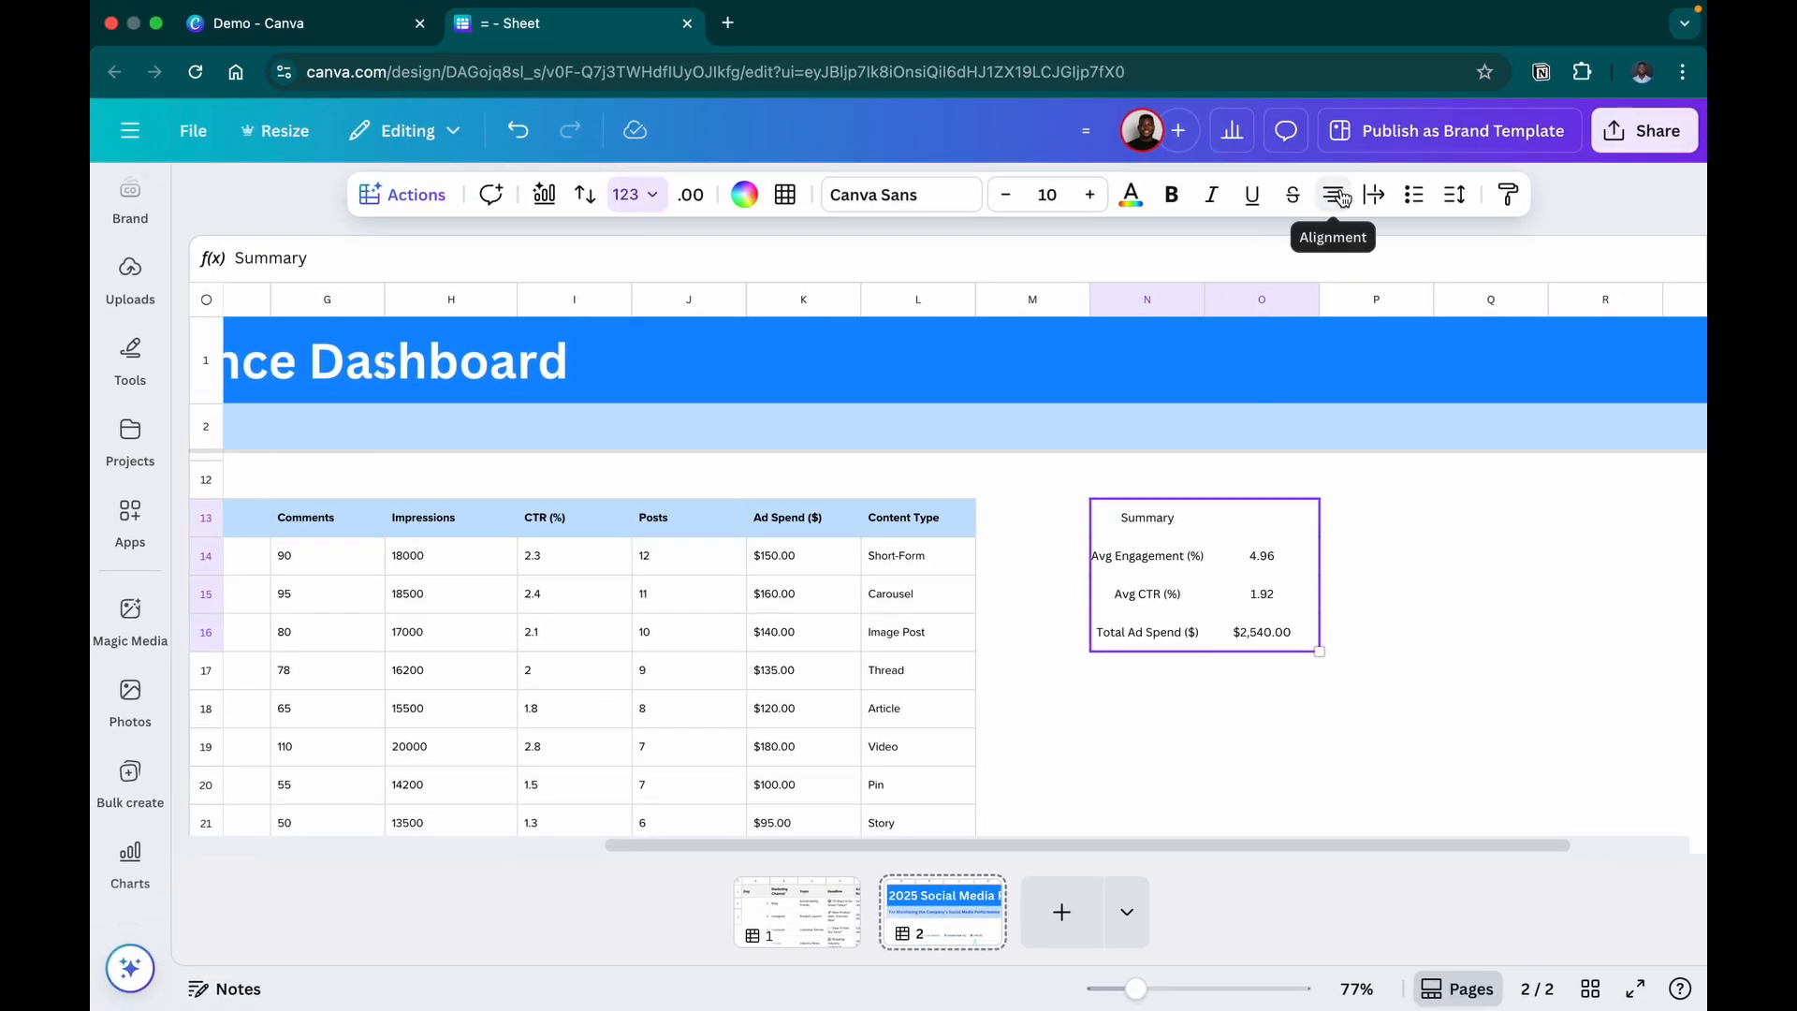
{"action": "left_click_drag", "start_coordinate": [1205, 300], "coordinate": [1226, 307]}
Copy the style of cells L13:L17 onto the summary block N13:O16 and narrow the empty column M beside it
{"action": "left_click", "coordinate": [917, 526]}
{"action": "left_click_drag", "start_coordinate": [919, 536], "coordinate": [946, 674]}
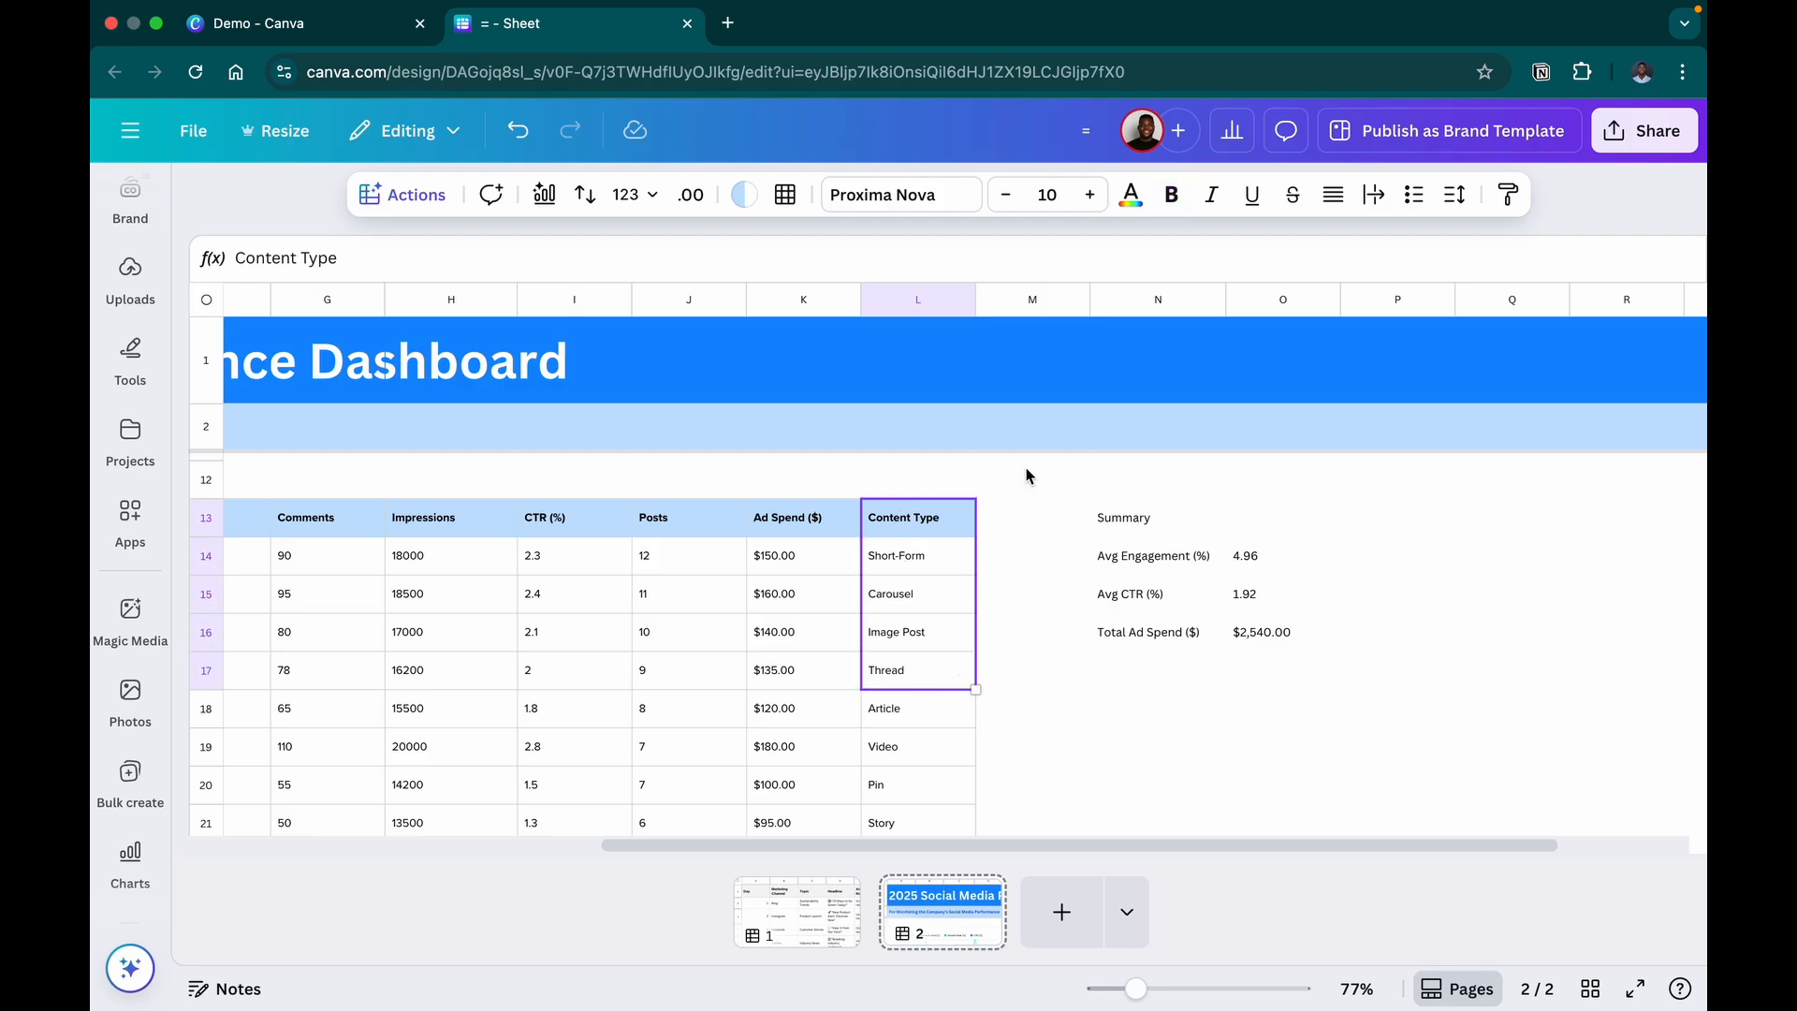
{"action": "left_click", "coordinate": [1504, 198]}
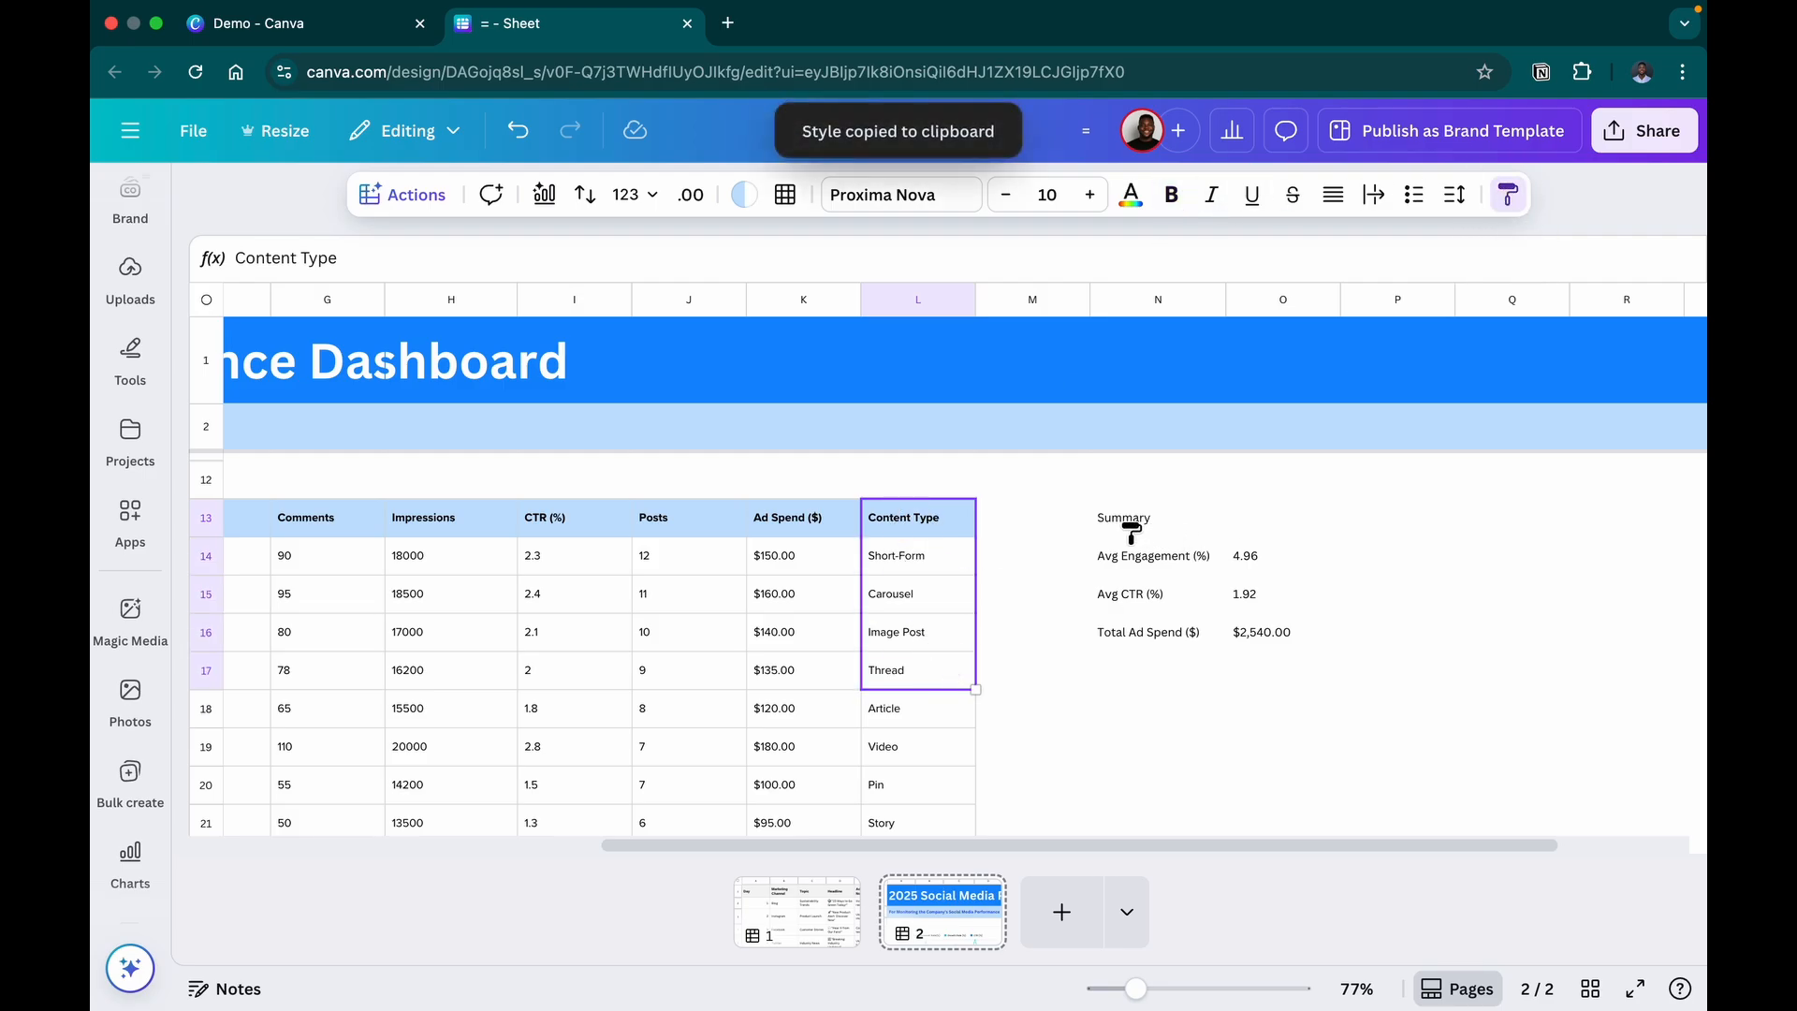
{"action": "left_click_drag", "start_coordinate": [1149, 527], "coordinate": [1282, 674]}
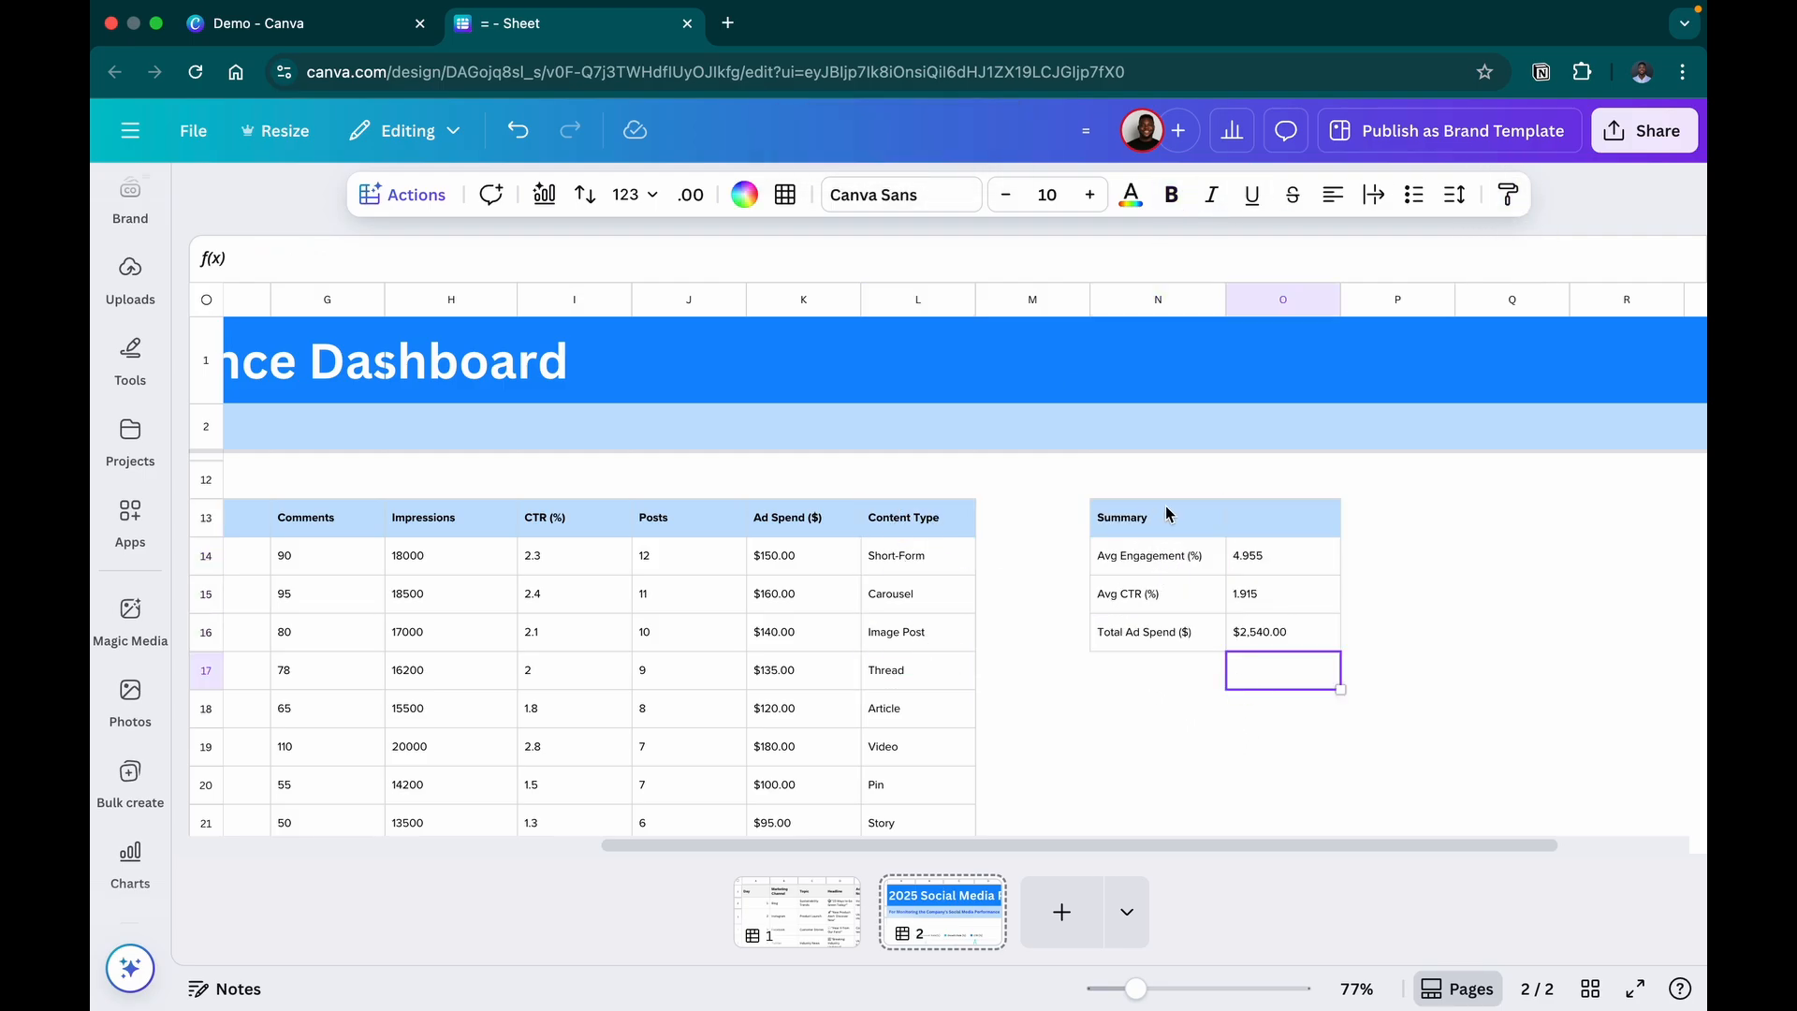
{"action": "scroll", "coordinate": [1077, 552], "scroll_direction": "left", "scroll_amount": 4}
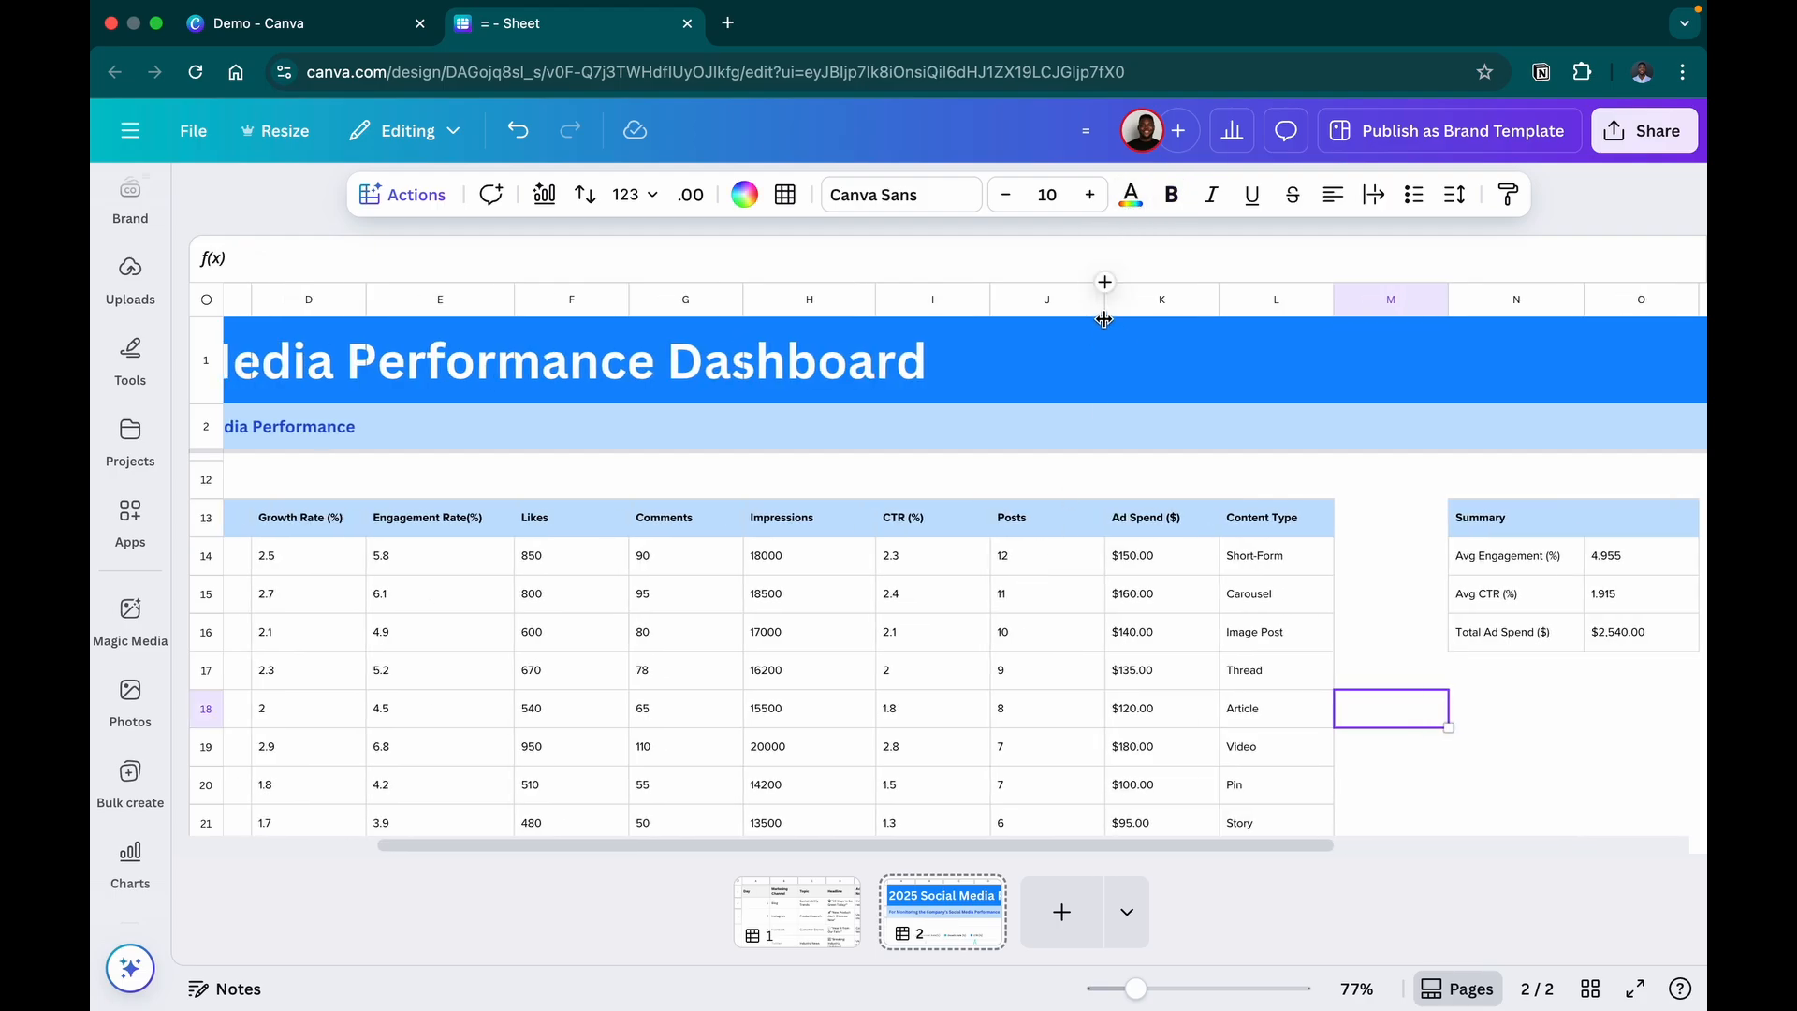
{"action": "left_click_drag", "start_coordinate": [1106, 308], "coordinate": [1086, 308]}
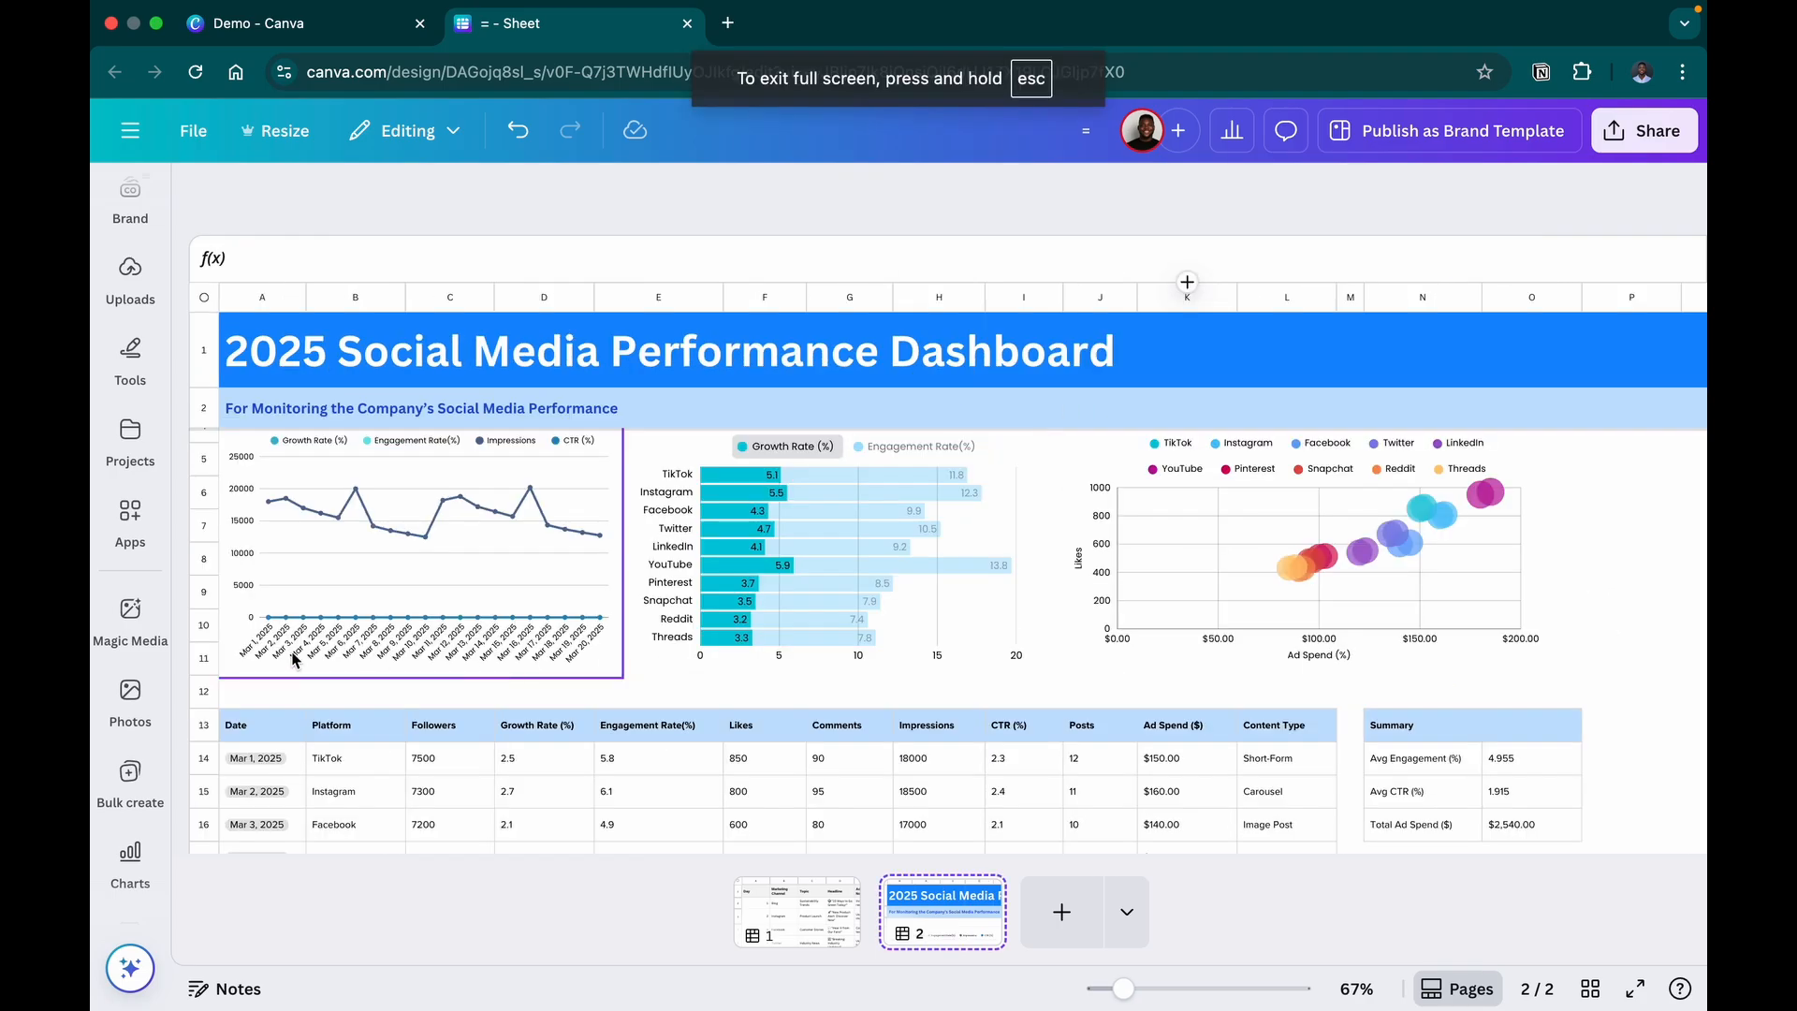
Add a heading text box reading "Engagement Trend" above the line chart
{"action": "scroll", "coordinate": [292, 660], "scroll_direction": "up", "scroll_amount": 1}
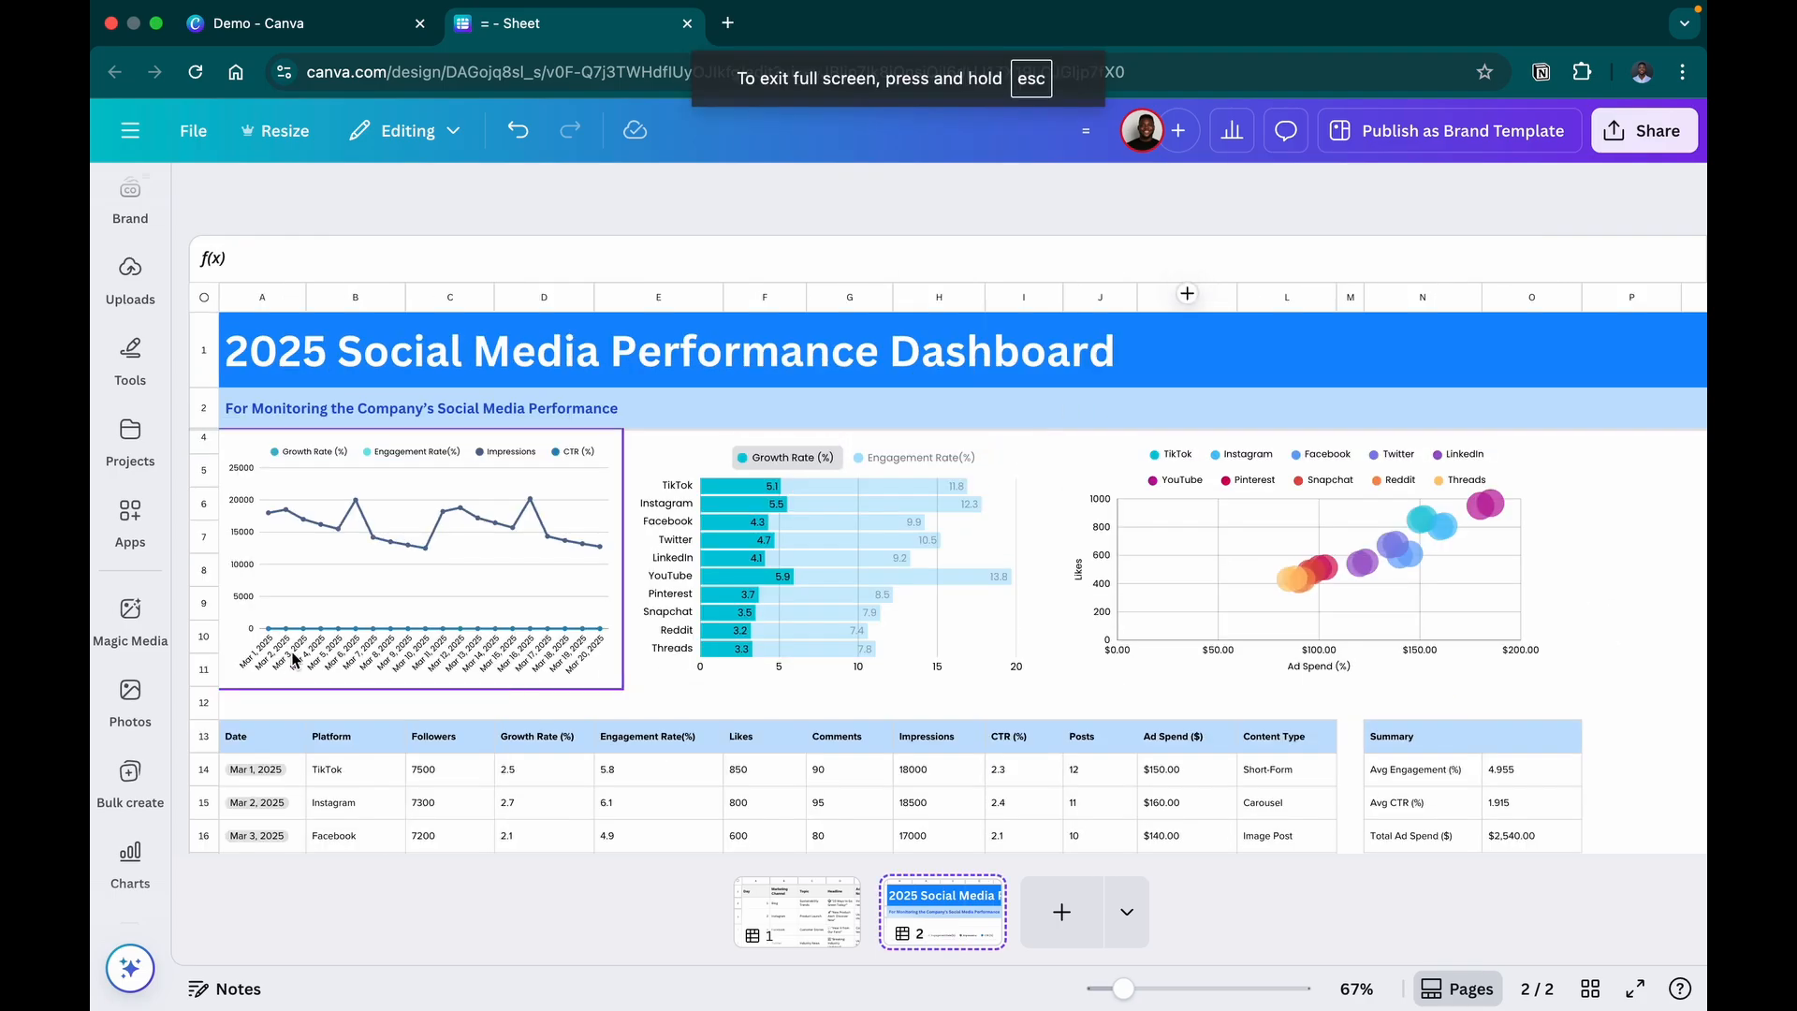
{"action": "scroll", "coordinate": [292, 660], "scroll_direction": "up", "scroll_amount": 1}
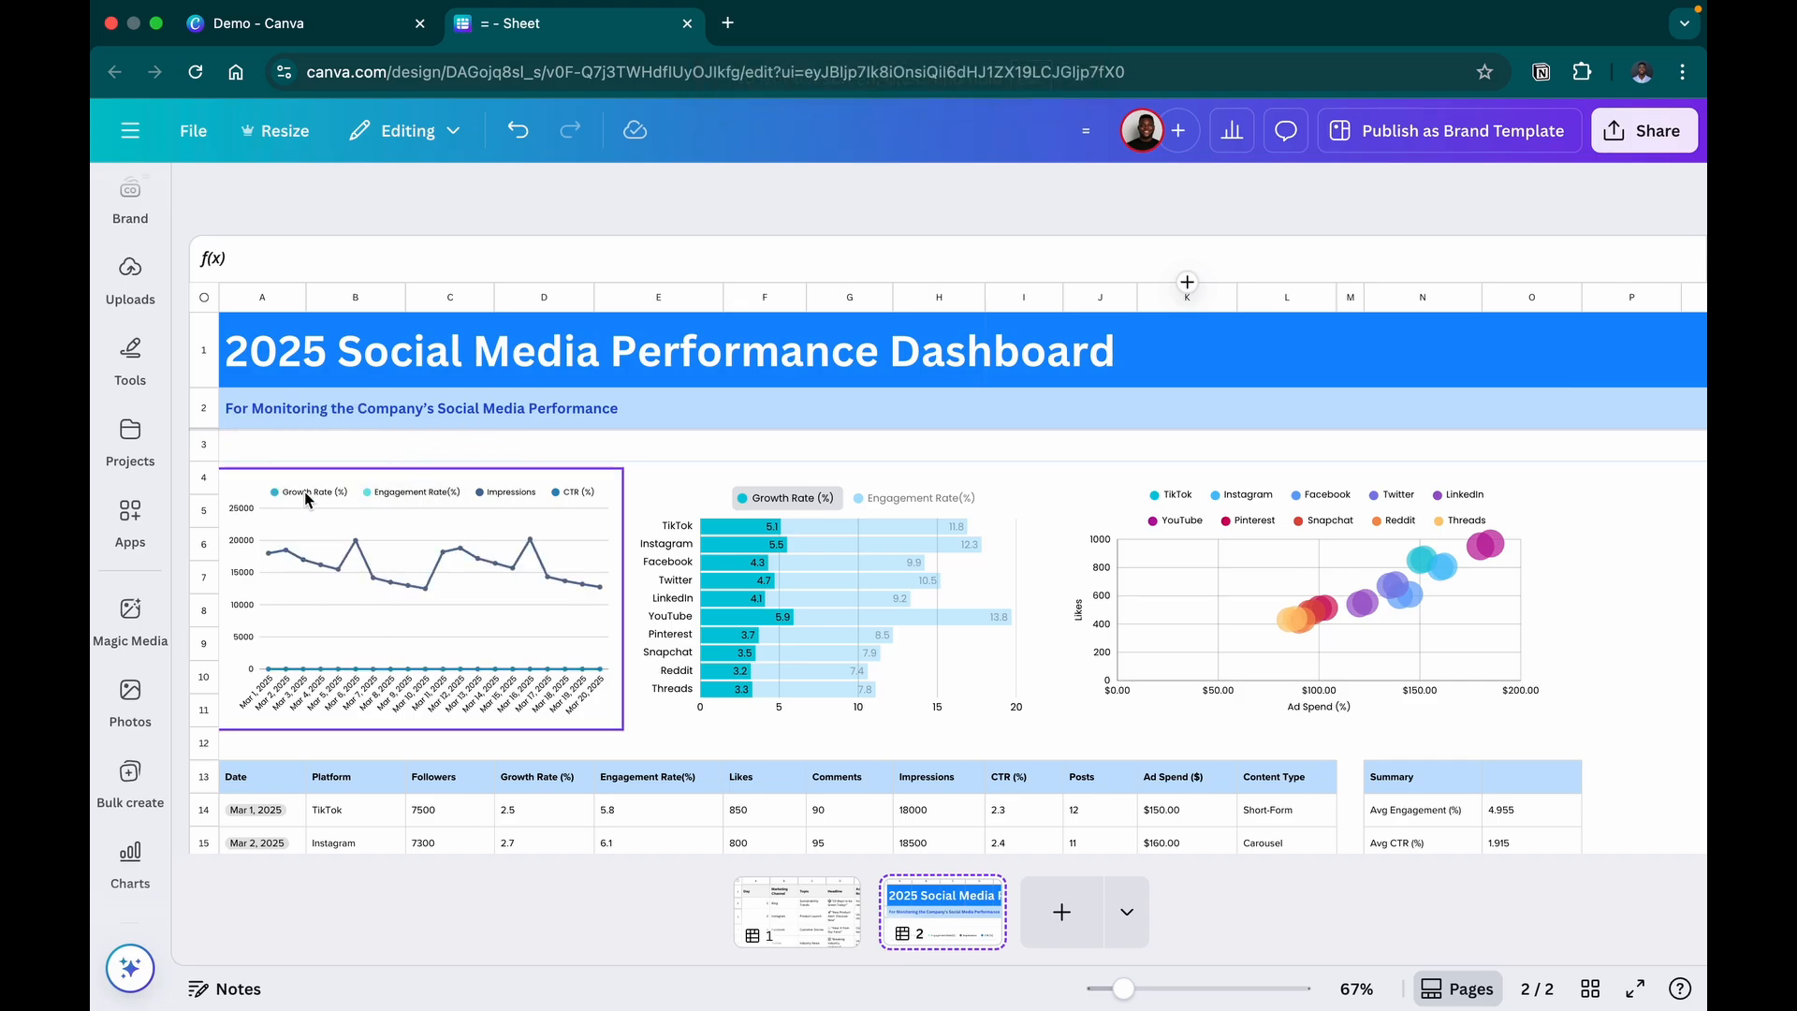
{"action": "scroll", "coordinate": [132, 421], "scroll_direction": "up", "scroll_amount": 3}
{"action": "left_click", "coordinate": [132, 376]}
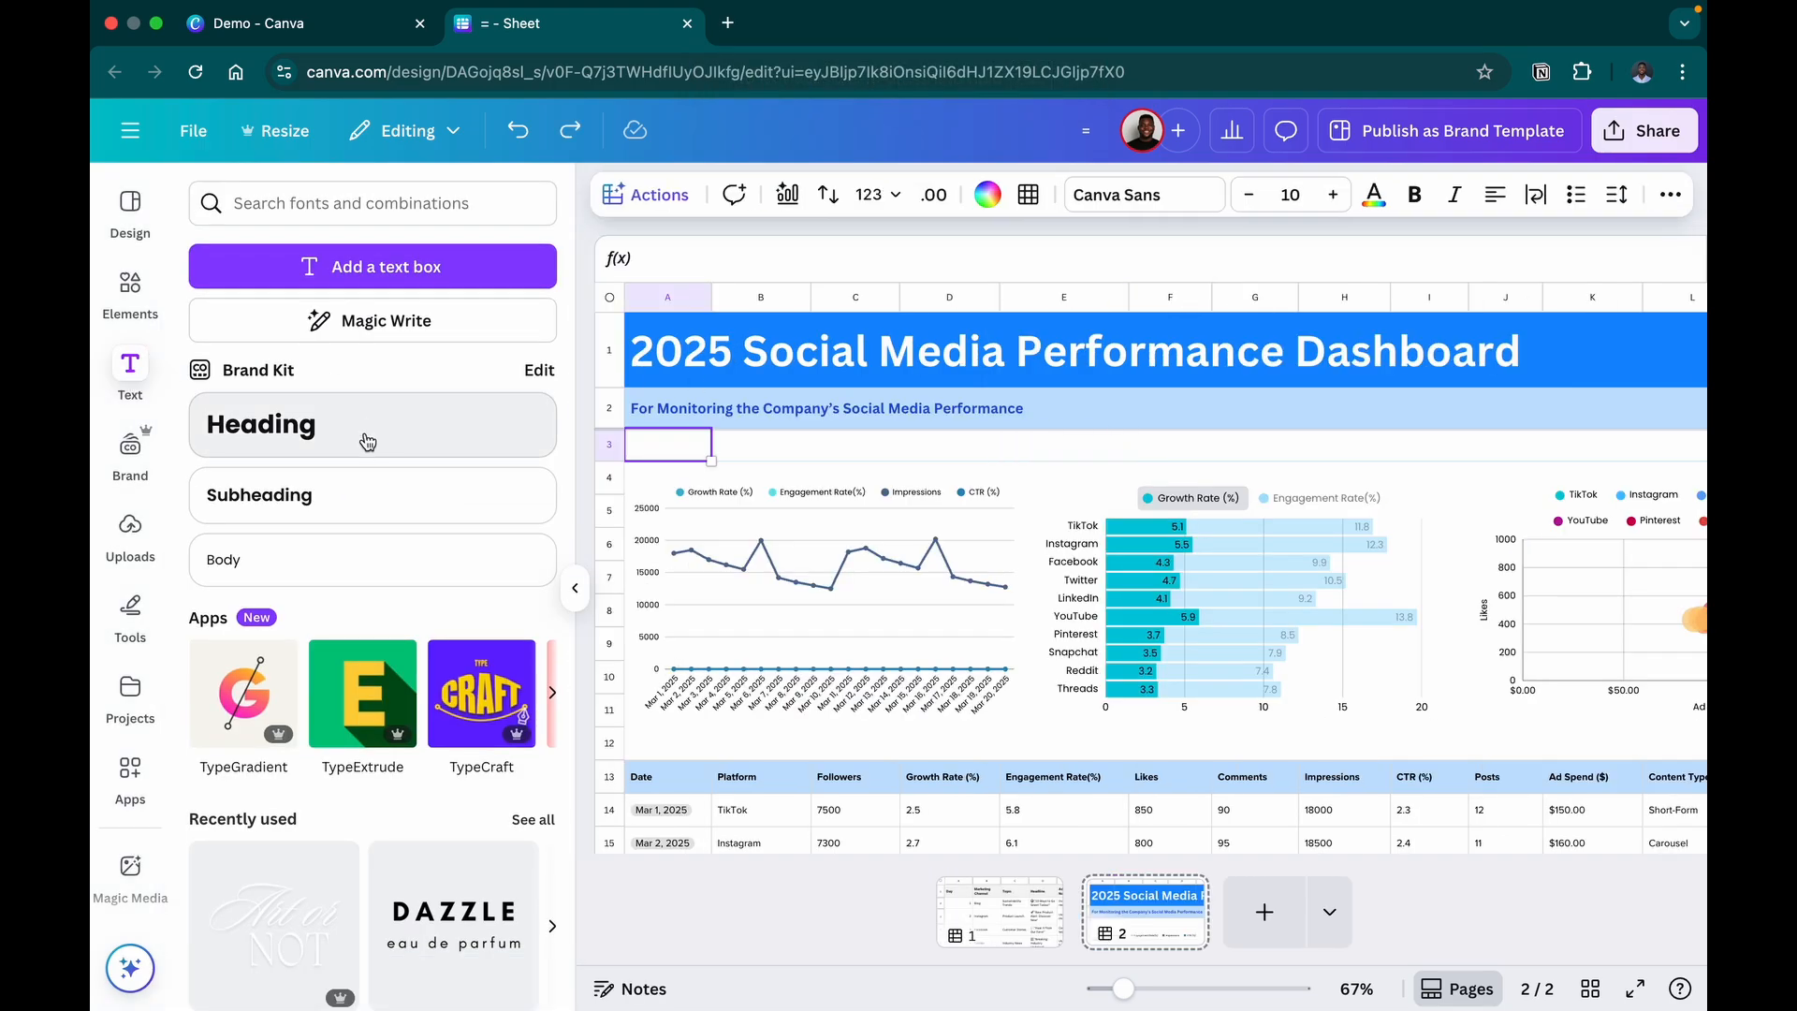
{"action": "left_click", "coordinate": [368, 442]}
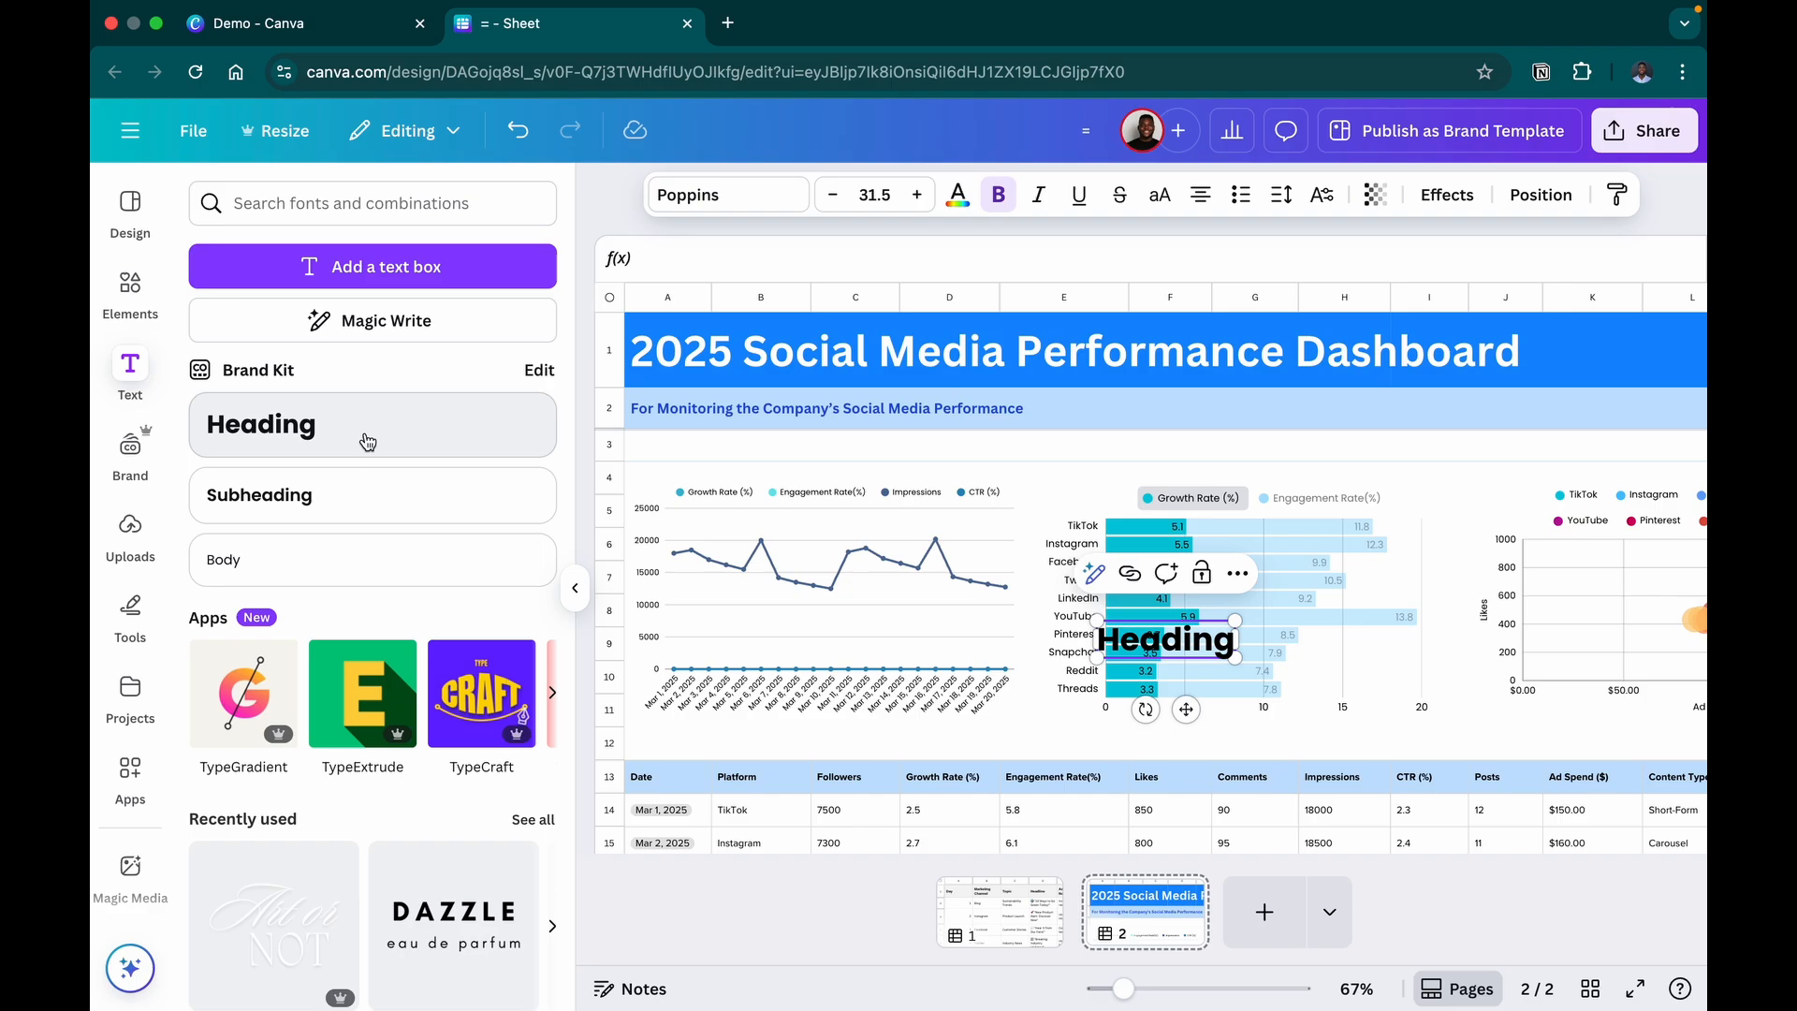
{"action": "left_click_drag", "start_coordinate": [1164, 634], "coordinate": [846, 522]}
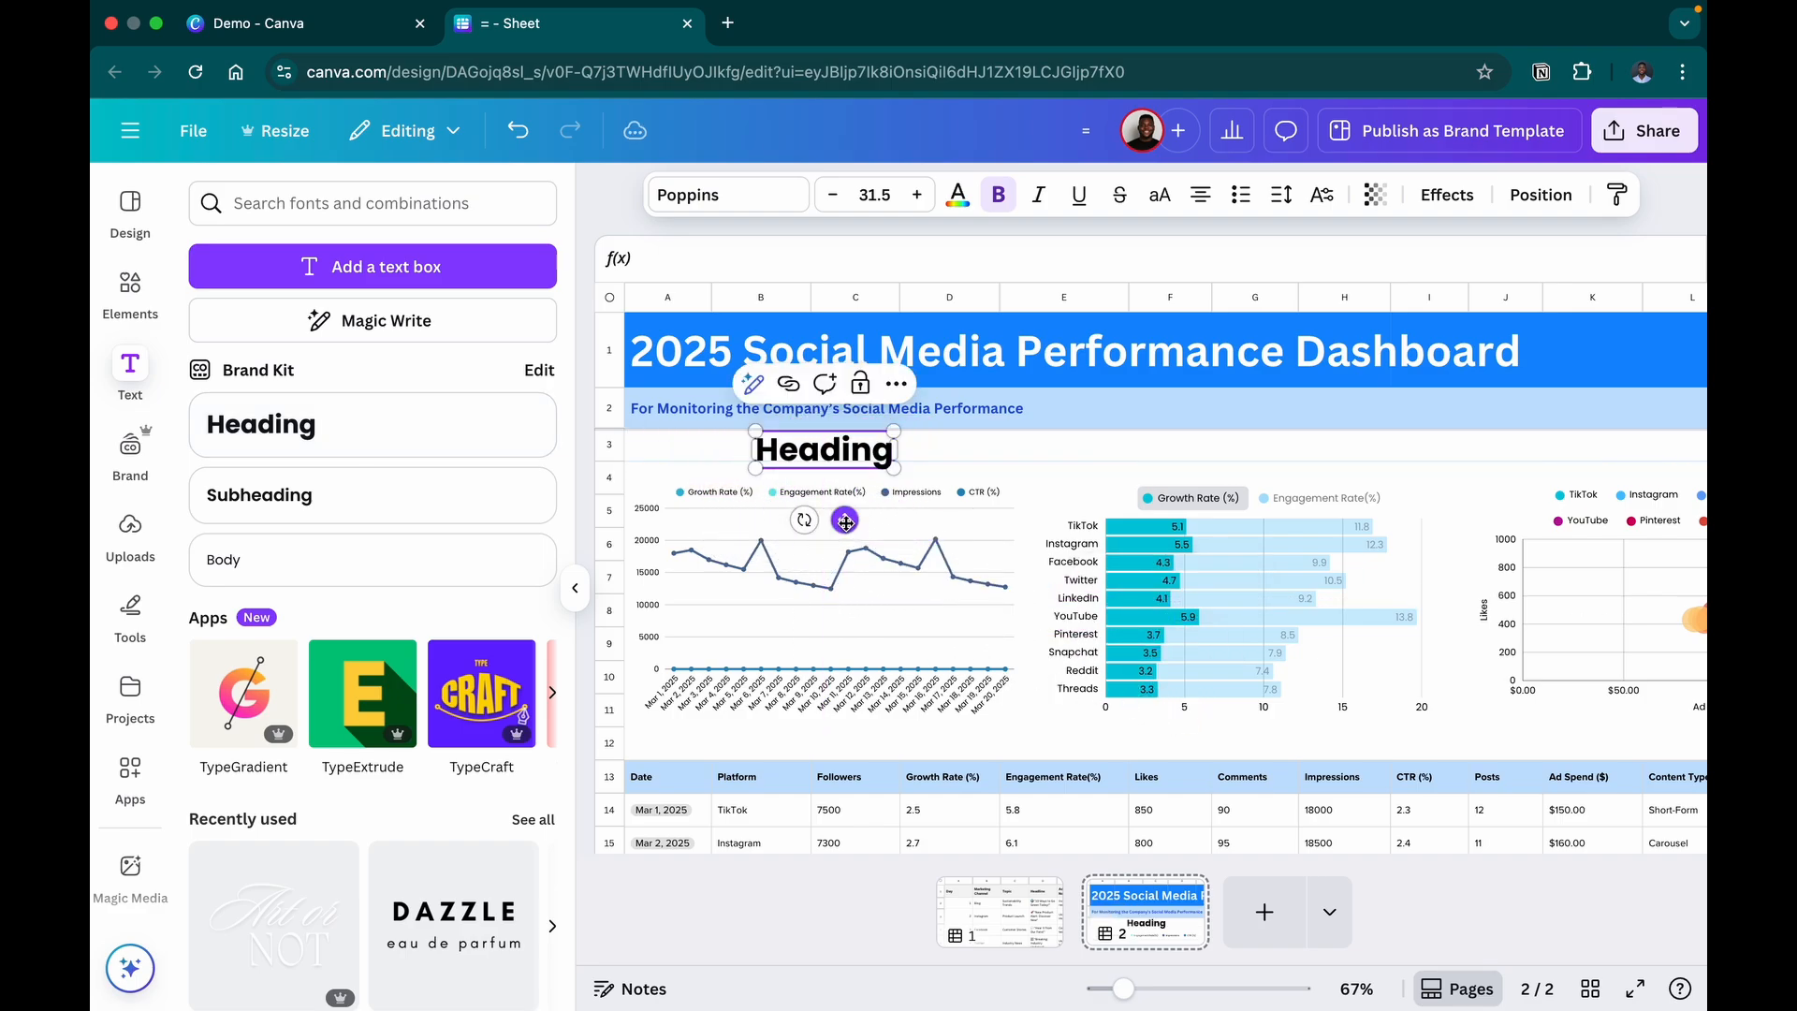
{"action": "double_click", "coordinate": [854, 439]}
{"action": "type", "text": "Engagement Trend"}
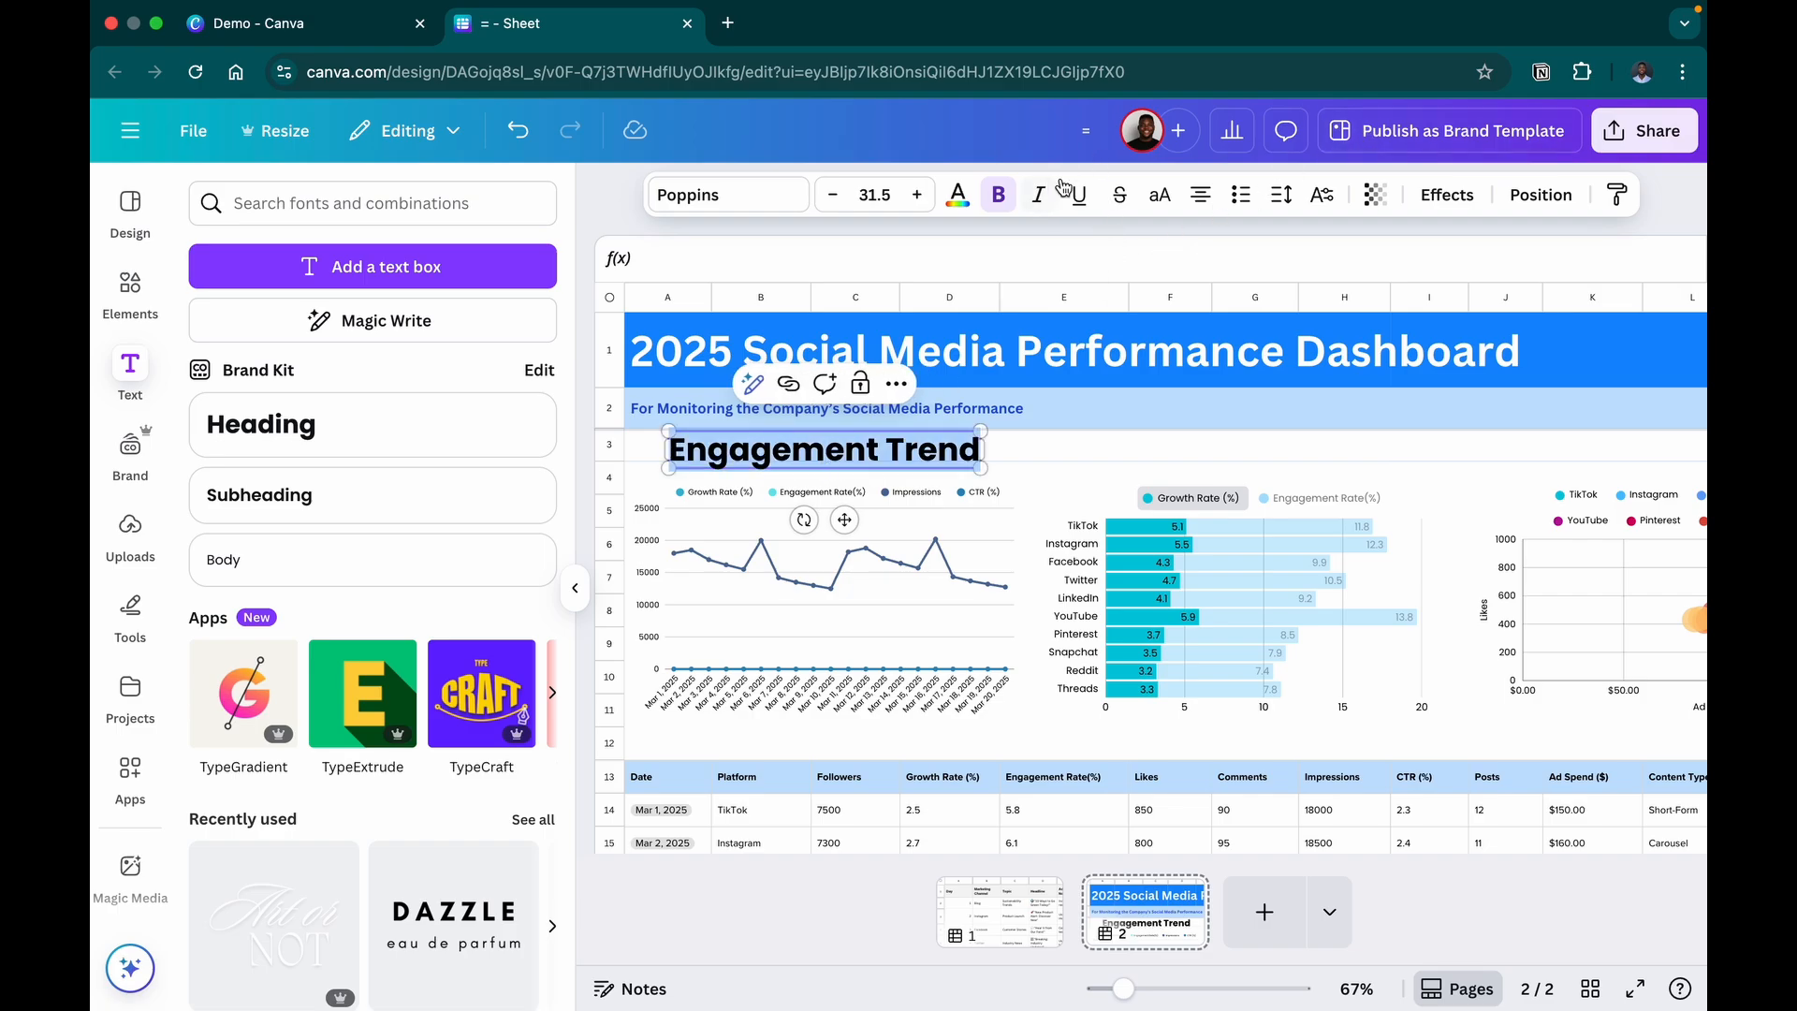
Reduce the "Engagement Trend" heading's font size to 12.5
{"action": "left_click", "coordinate": [833, 195]}
{"action": "left_click", "coordinate": [836, 196]}
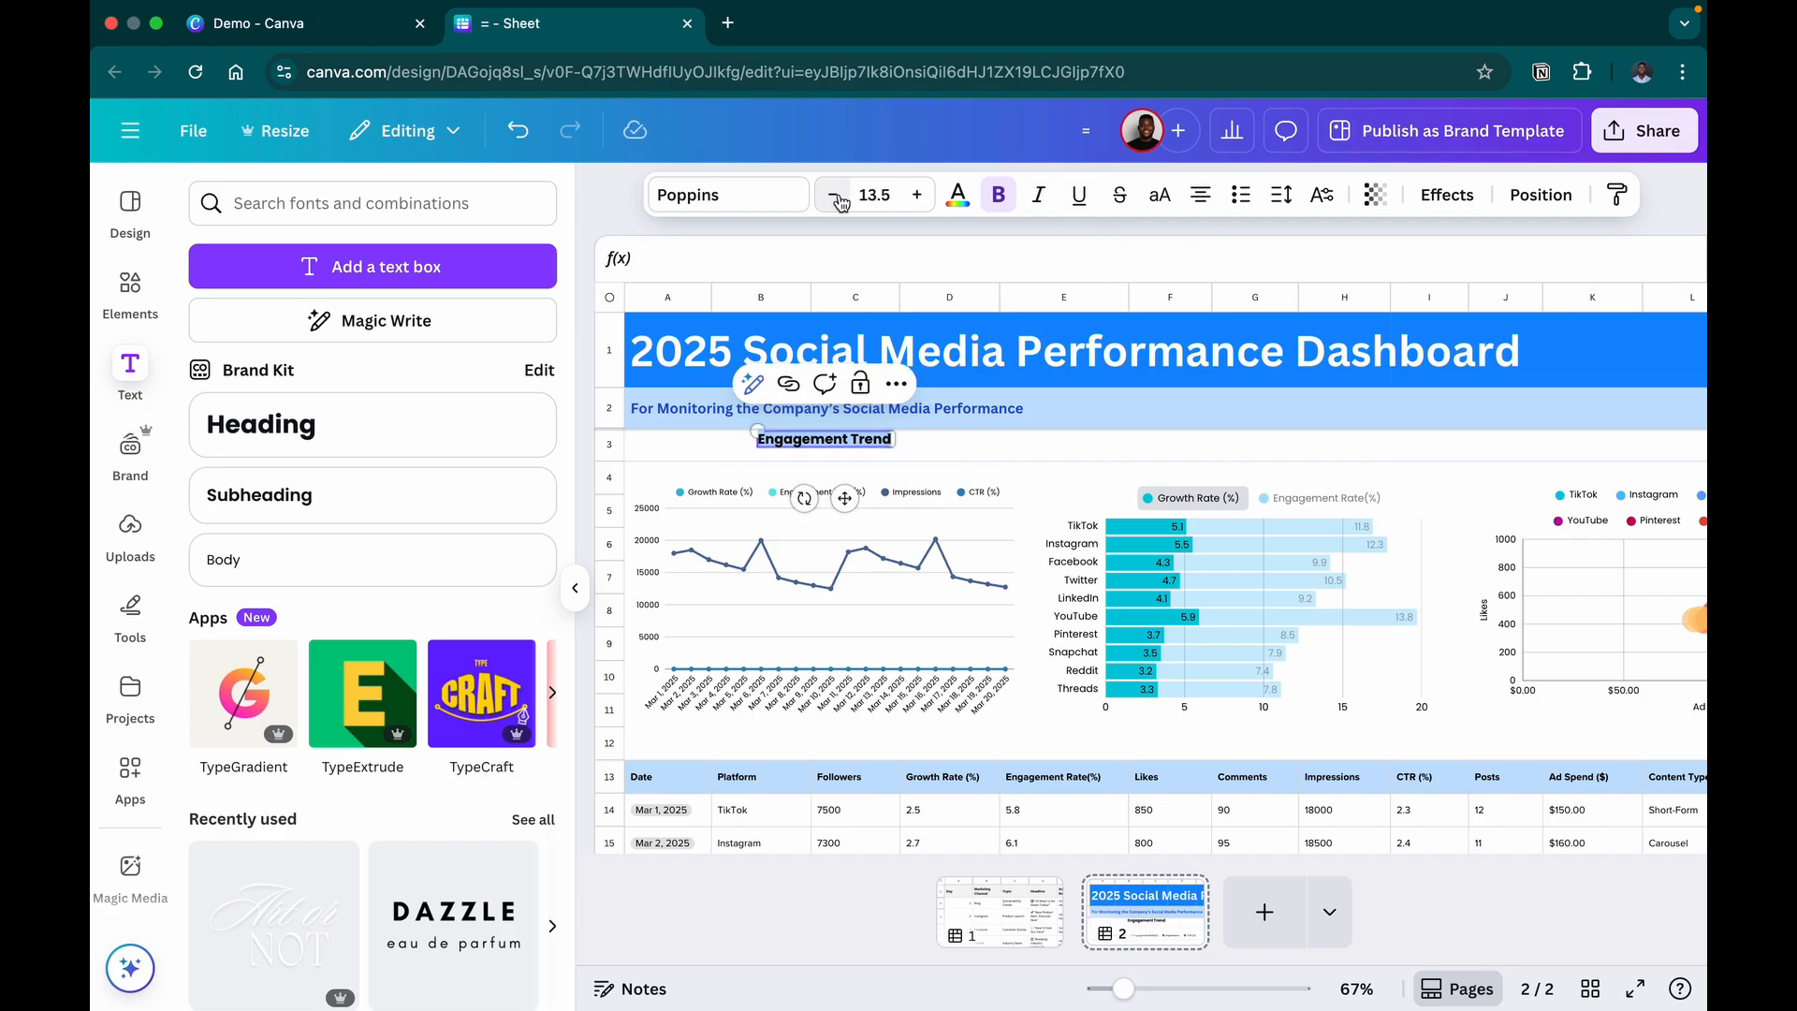
{"action": "left_click", "coordinate": [836, 197]}
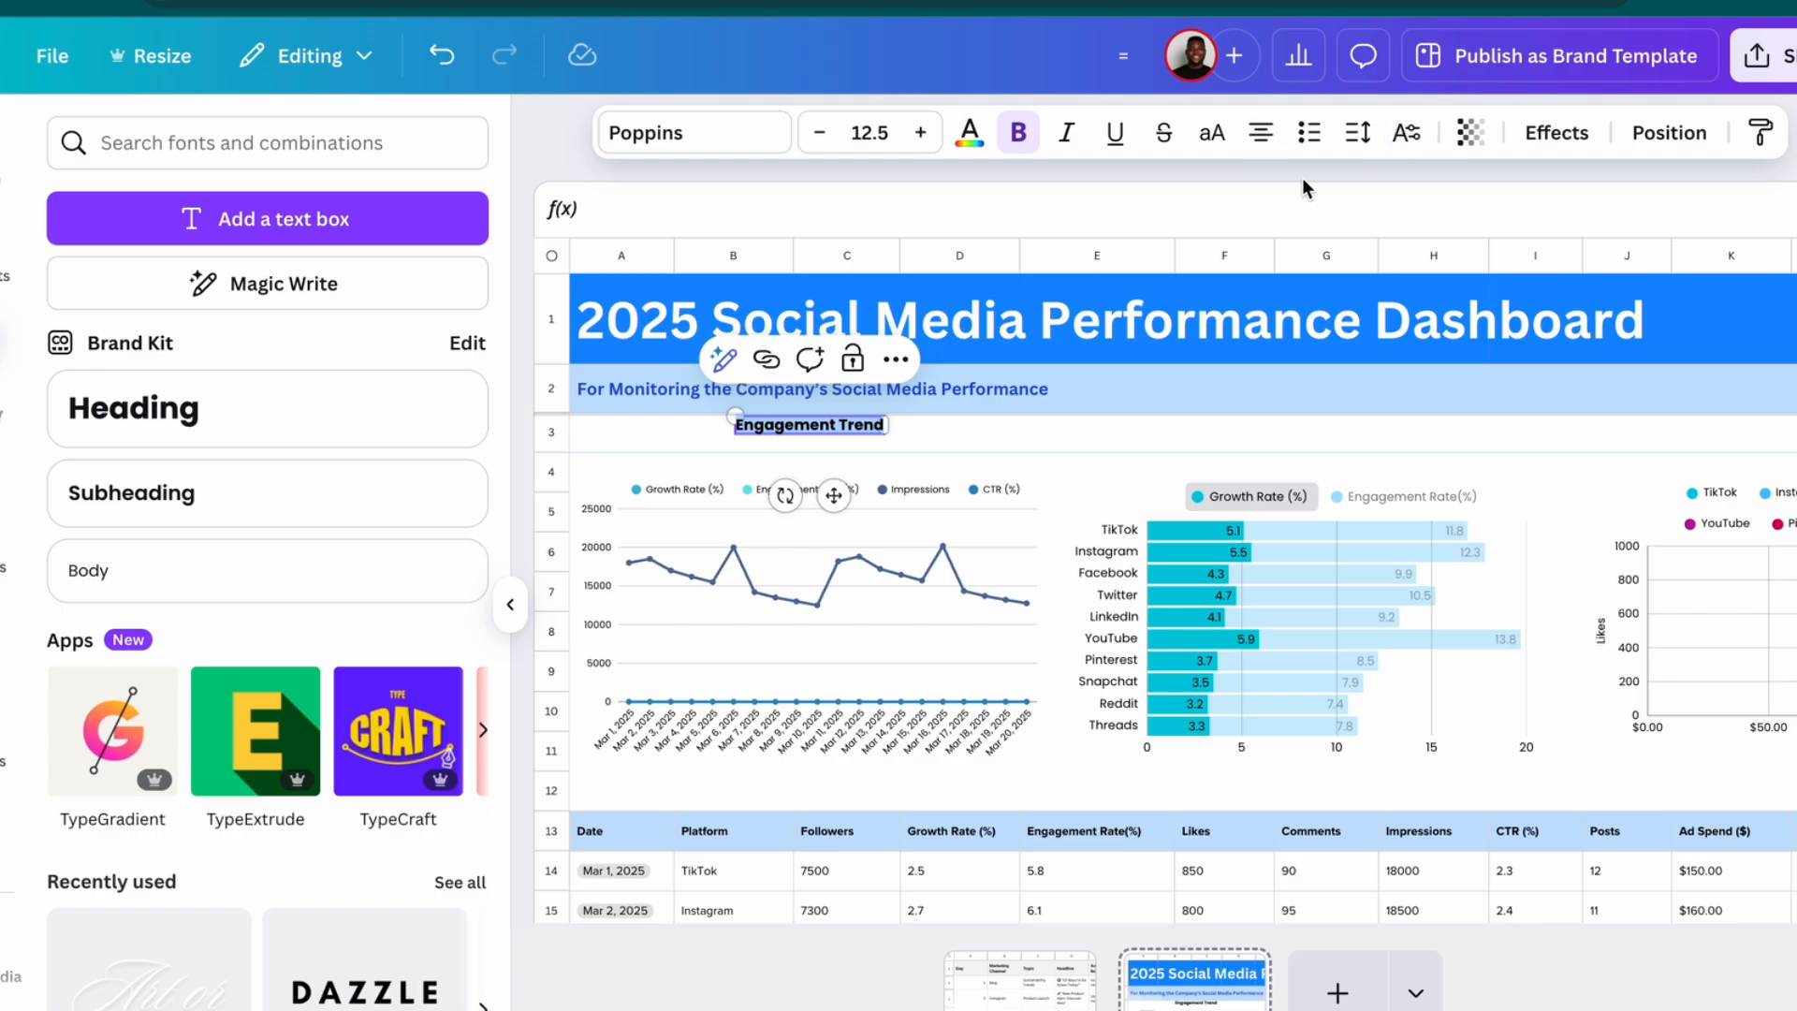
Apply the Background text effect to the "Engagement Trend" heading in the light blue document color
{"action": "left_click", "coordinate": [1535, 141]}
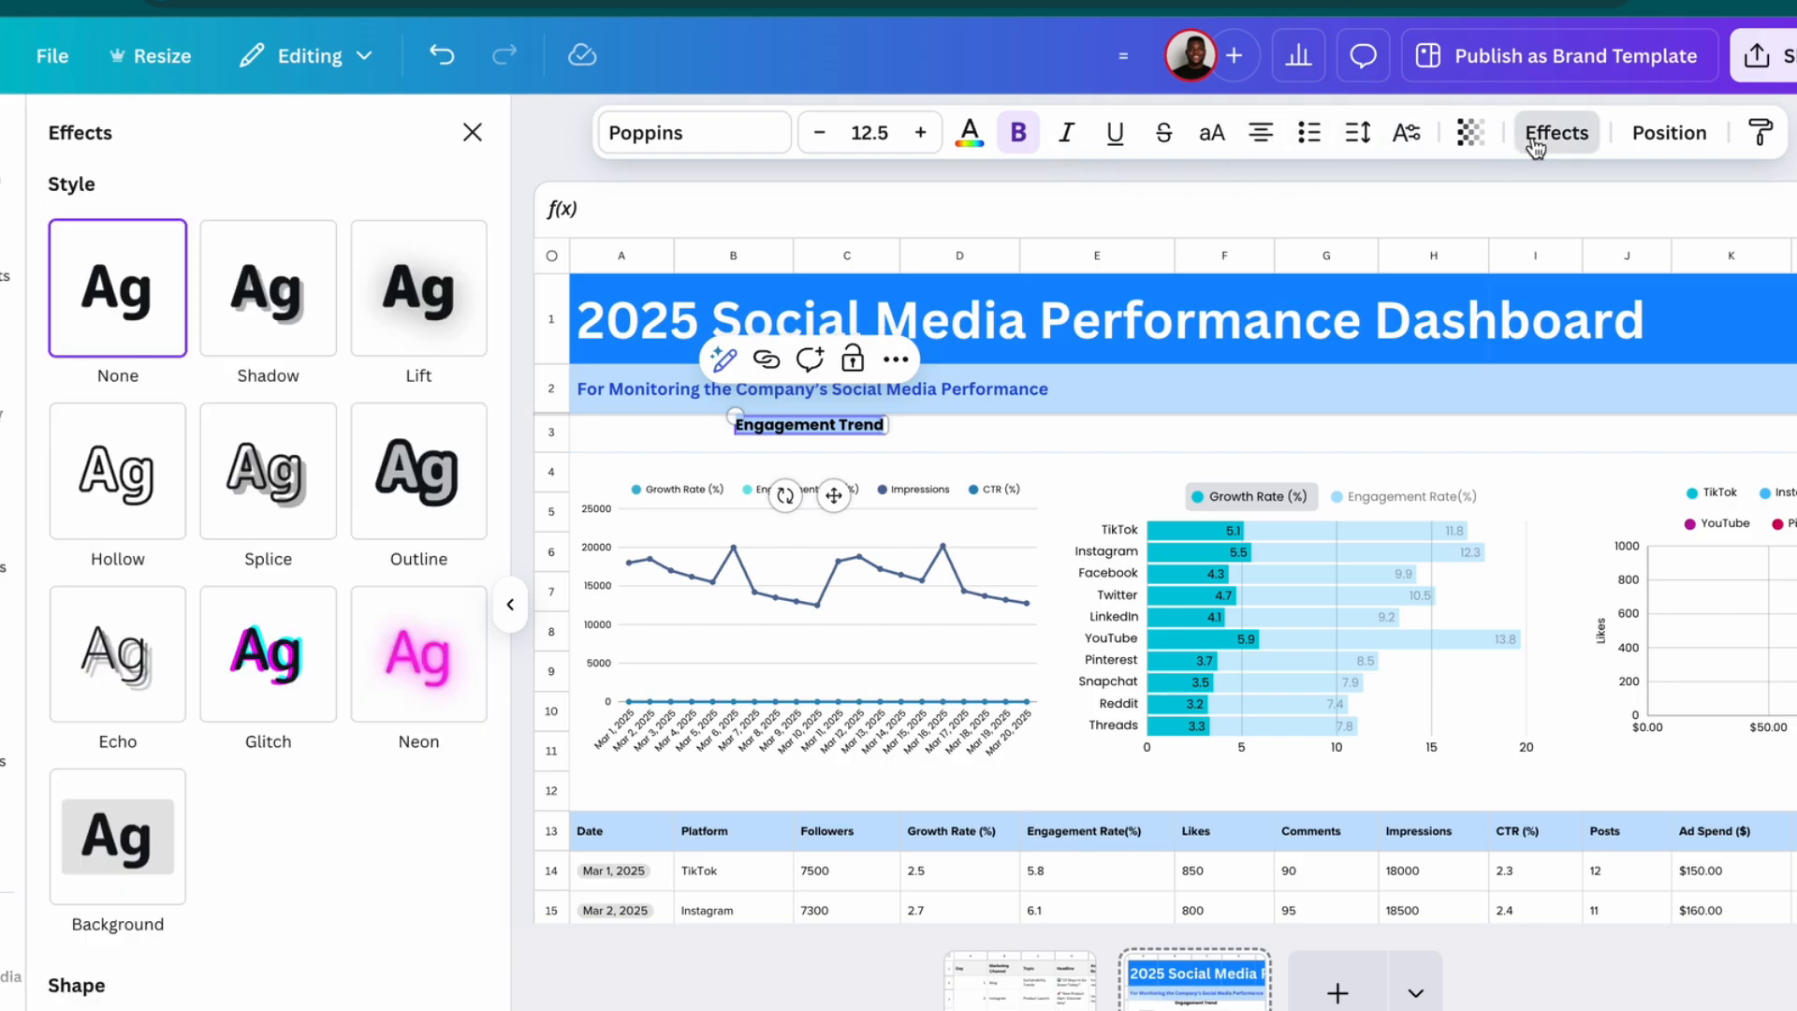
{"action": "left_click", "coordinate": [131, 847]}
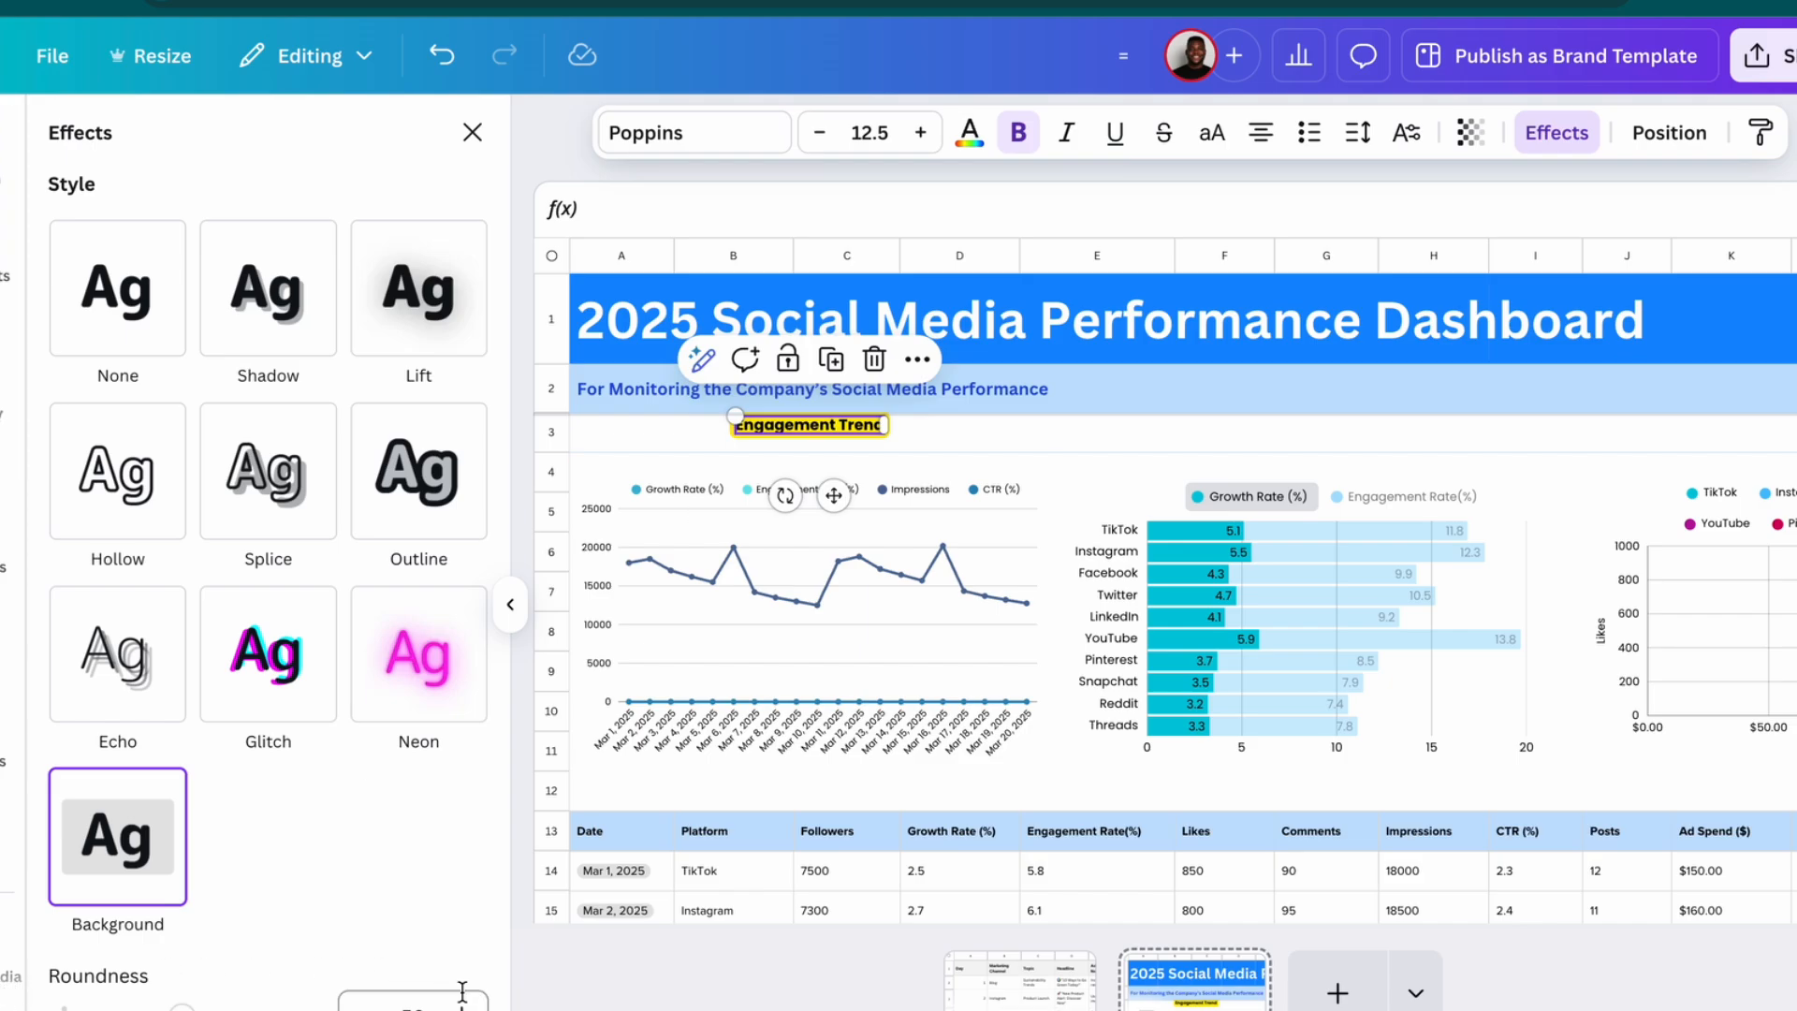
{"action": "scroll", "coordinate": [459, 983], "scroll_direction": "down", "scroll_amount": 5}
{"action": "left_click", "coordinate": [464, 814]}
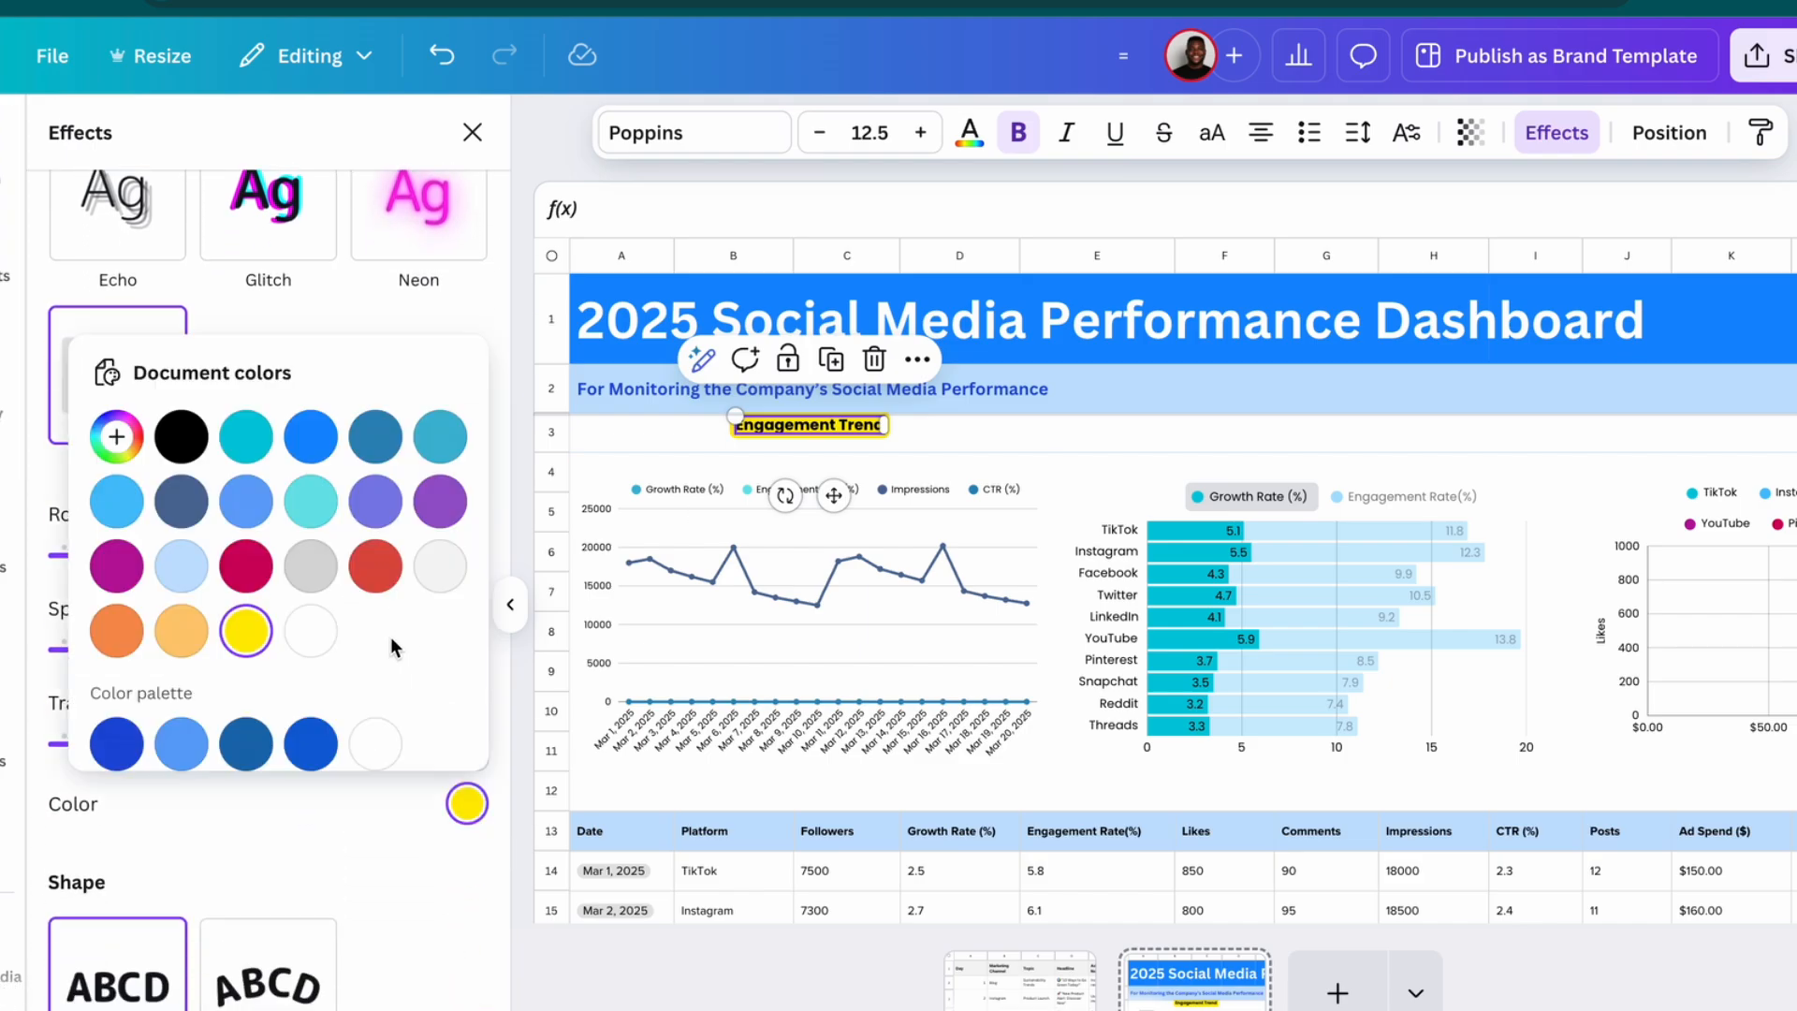
{"action": "left_click", "coordinate": [181, 569]}
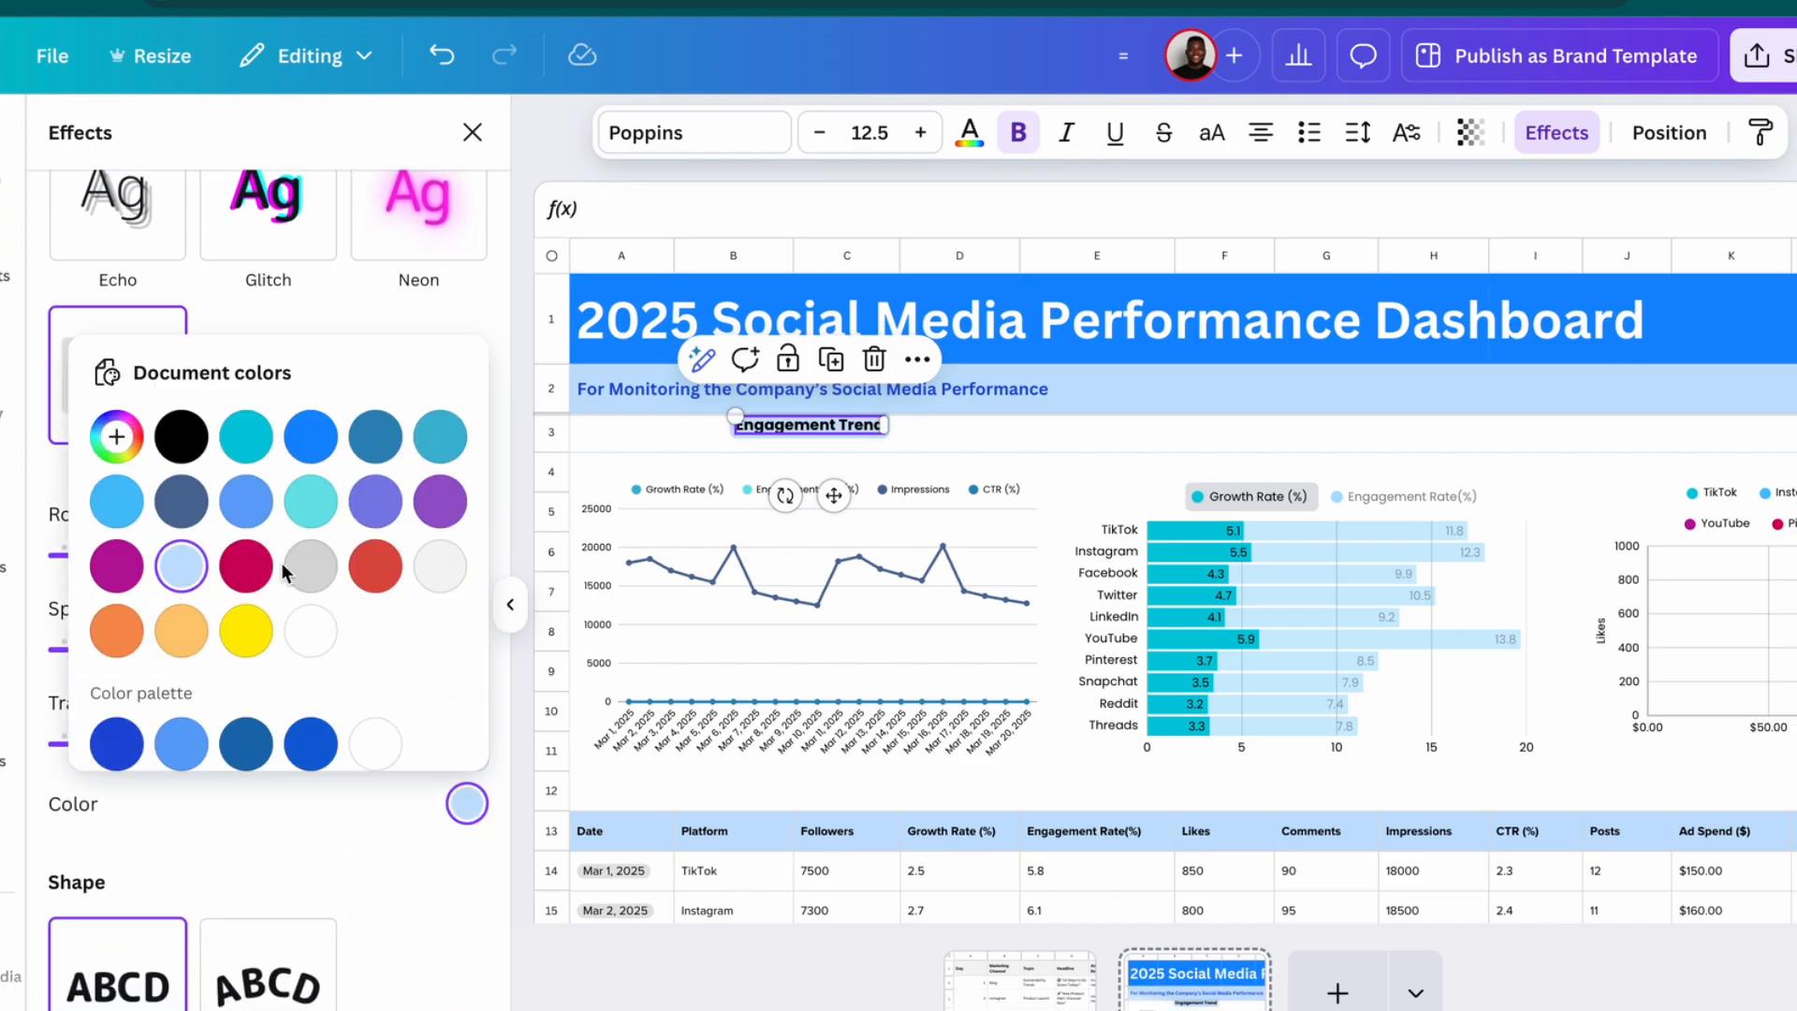
{"action": "left_click", "coordinate": [1137, 451]}
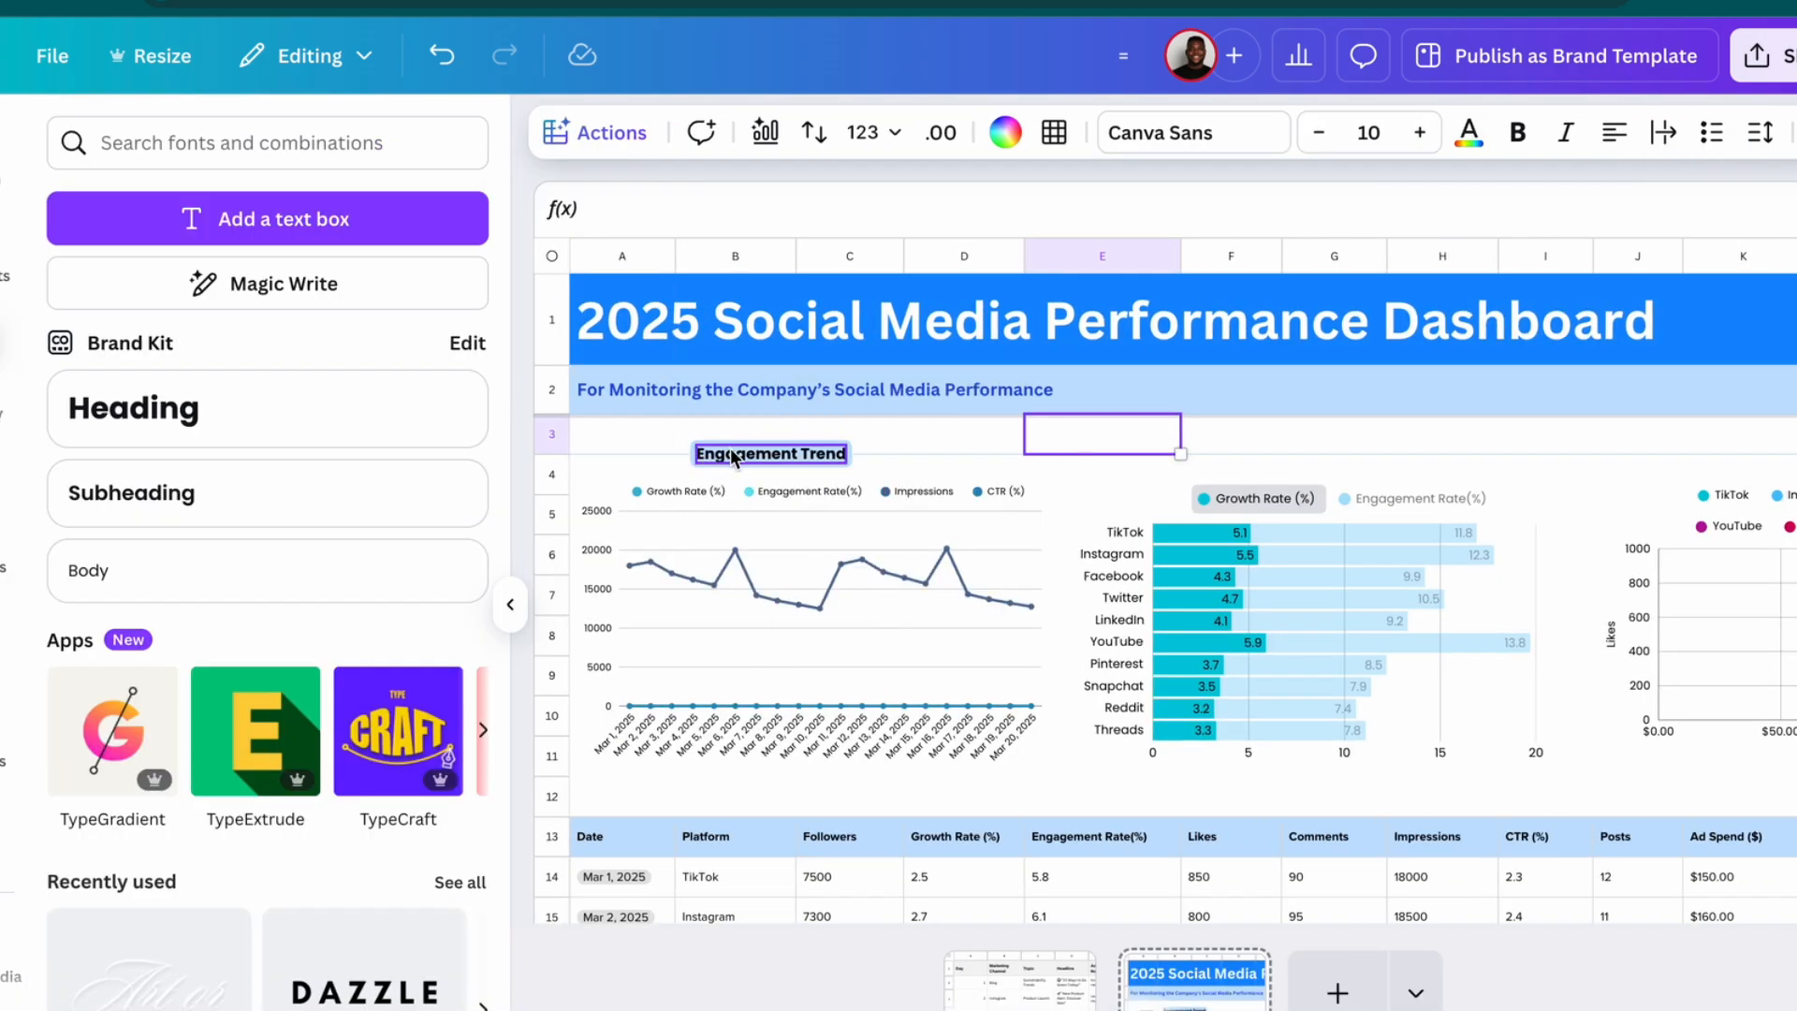
Duplicate the "Engagement Trend" heading above the bar chart and change its text to "Growth vs Engagement Rates by Platform"
{"action": "left_click", "coordinate": [734, 456]}
{"action": "key", "text": "super+v"}
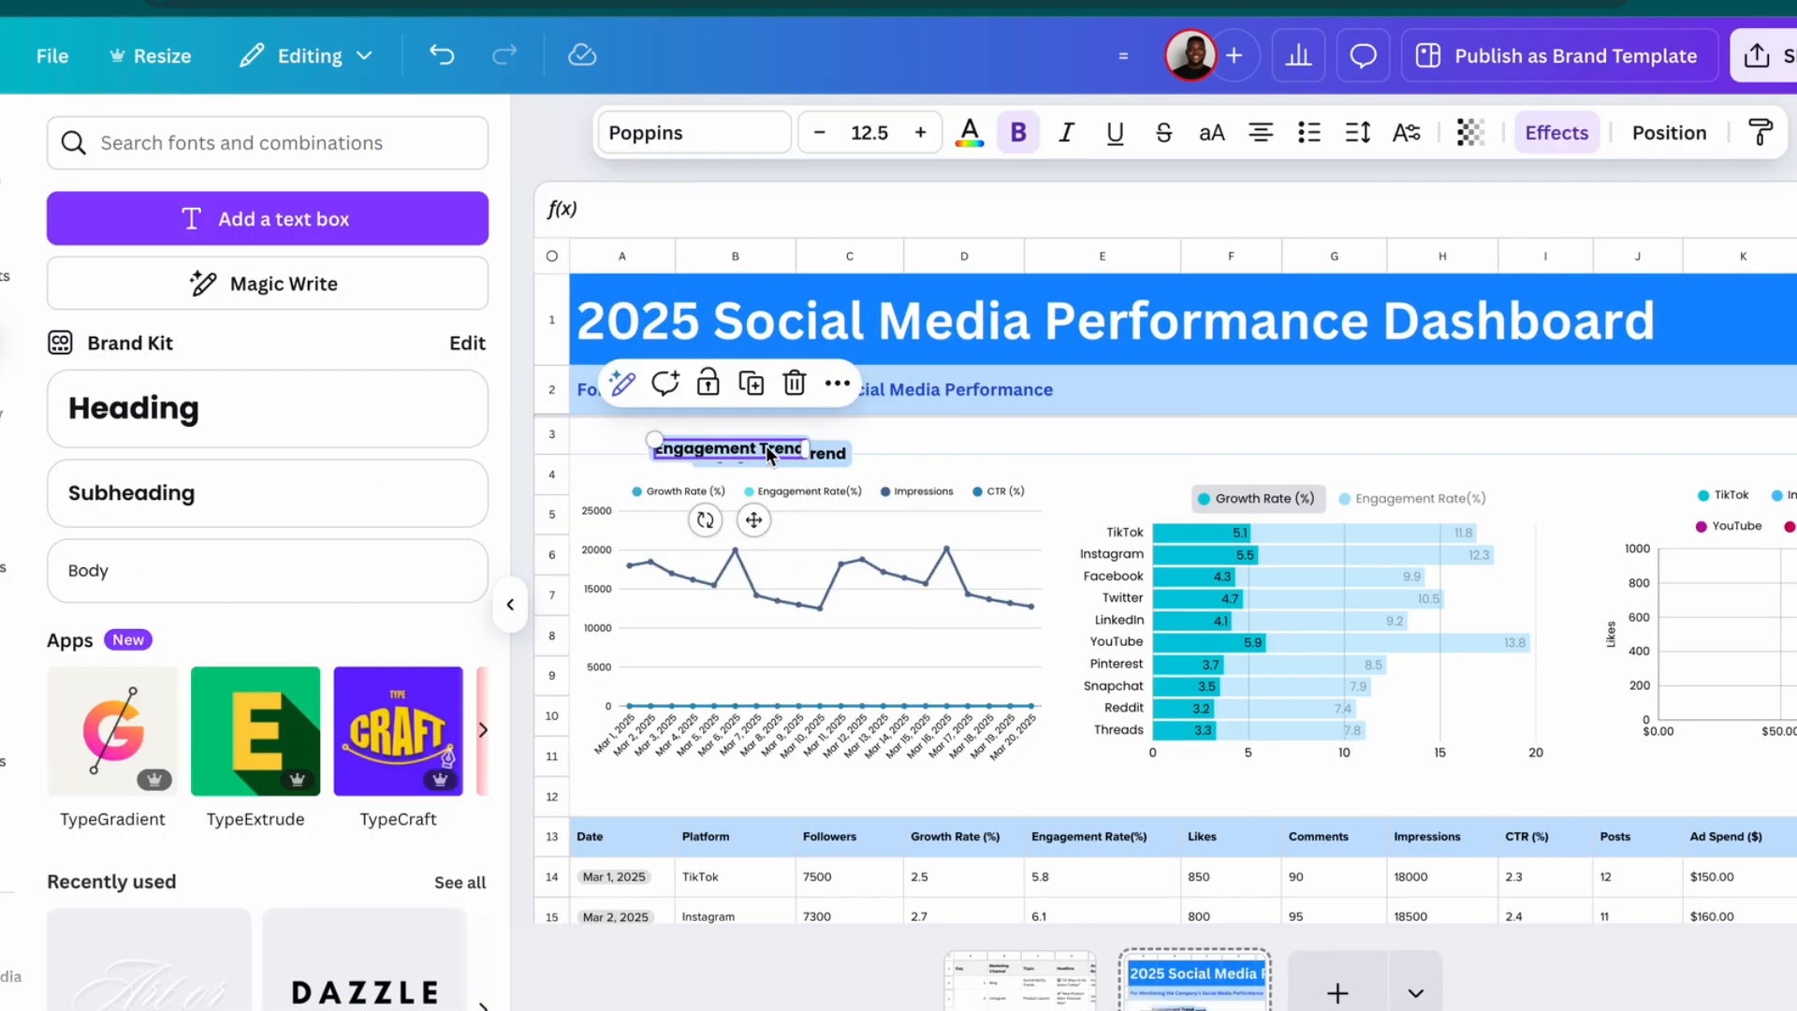
{"action": "left_click_drag", "start_coordinate": [767, 454], "coordinate": [1346, 444]}
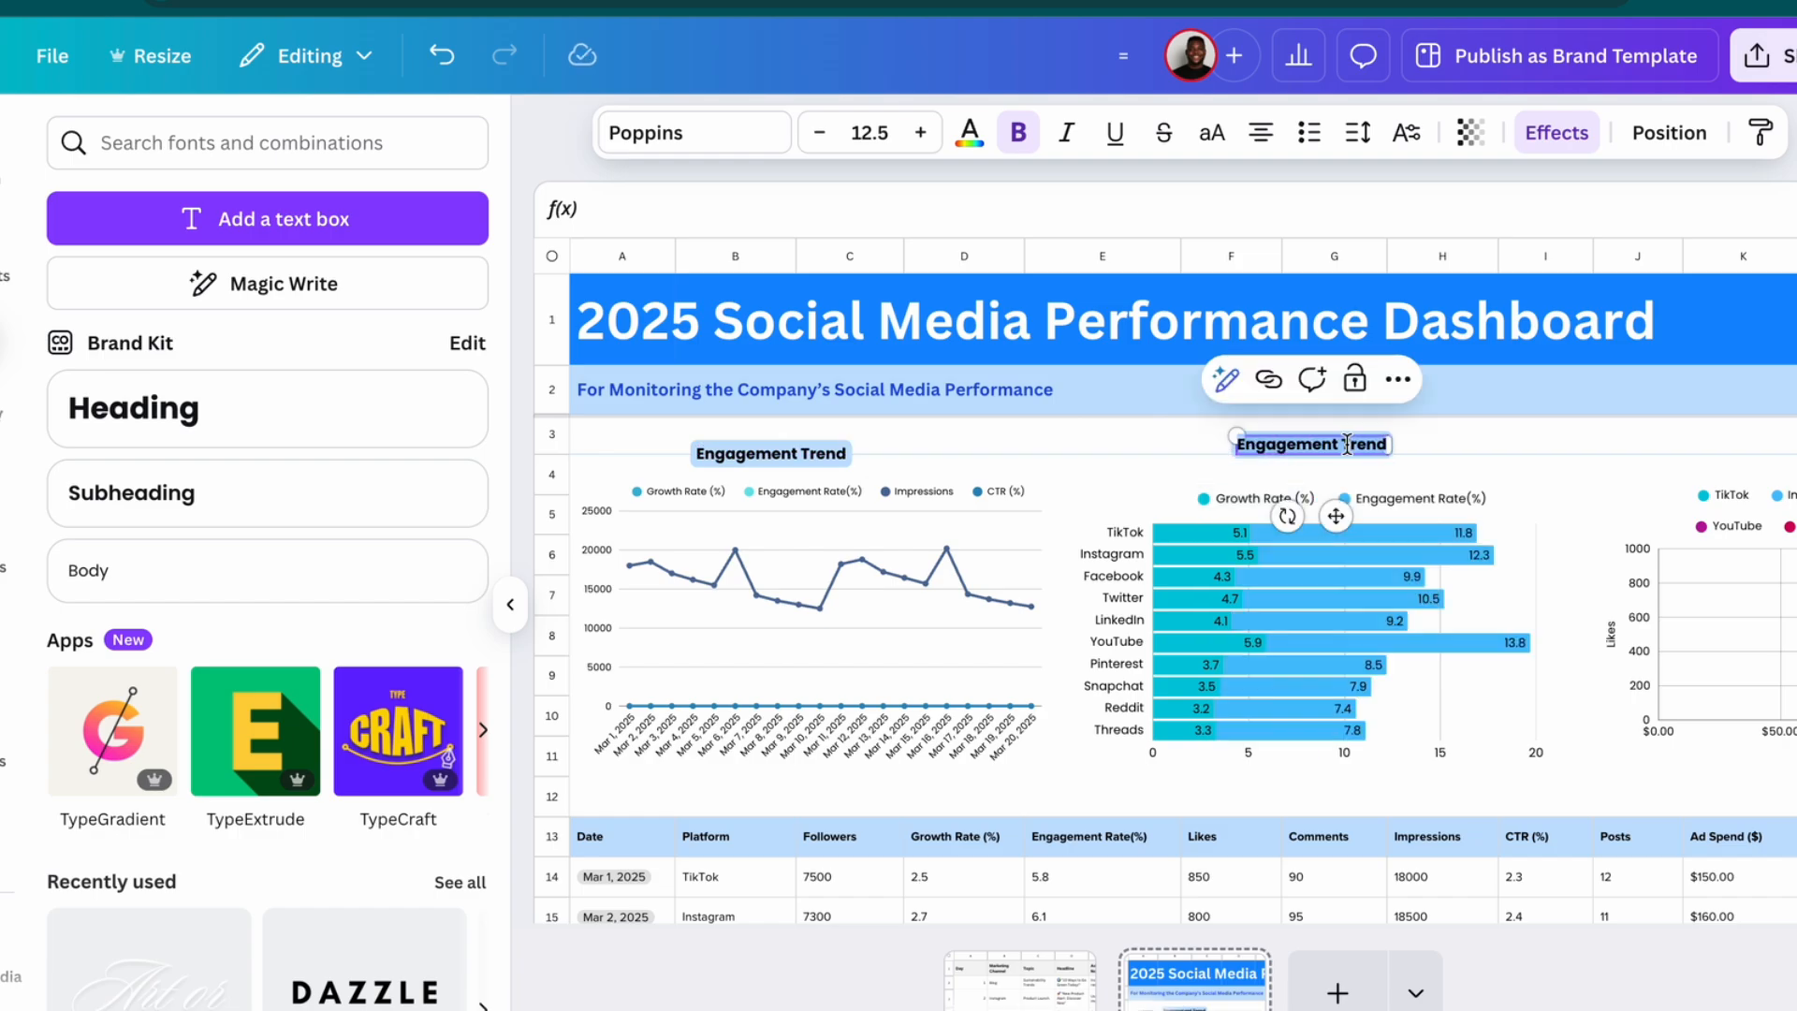
{"action": "type", "text": "G"}
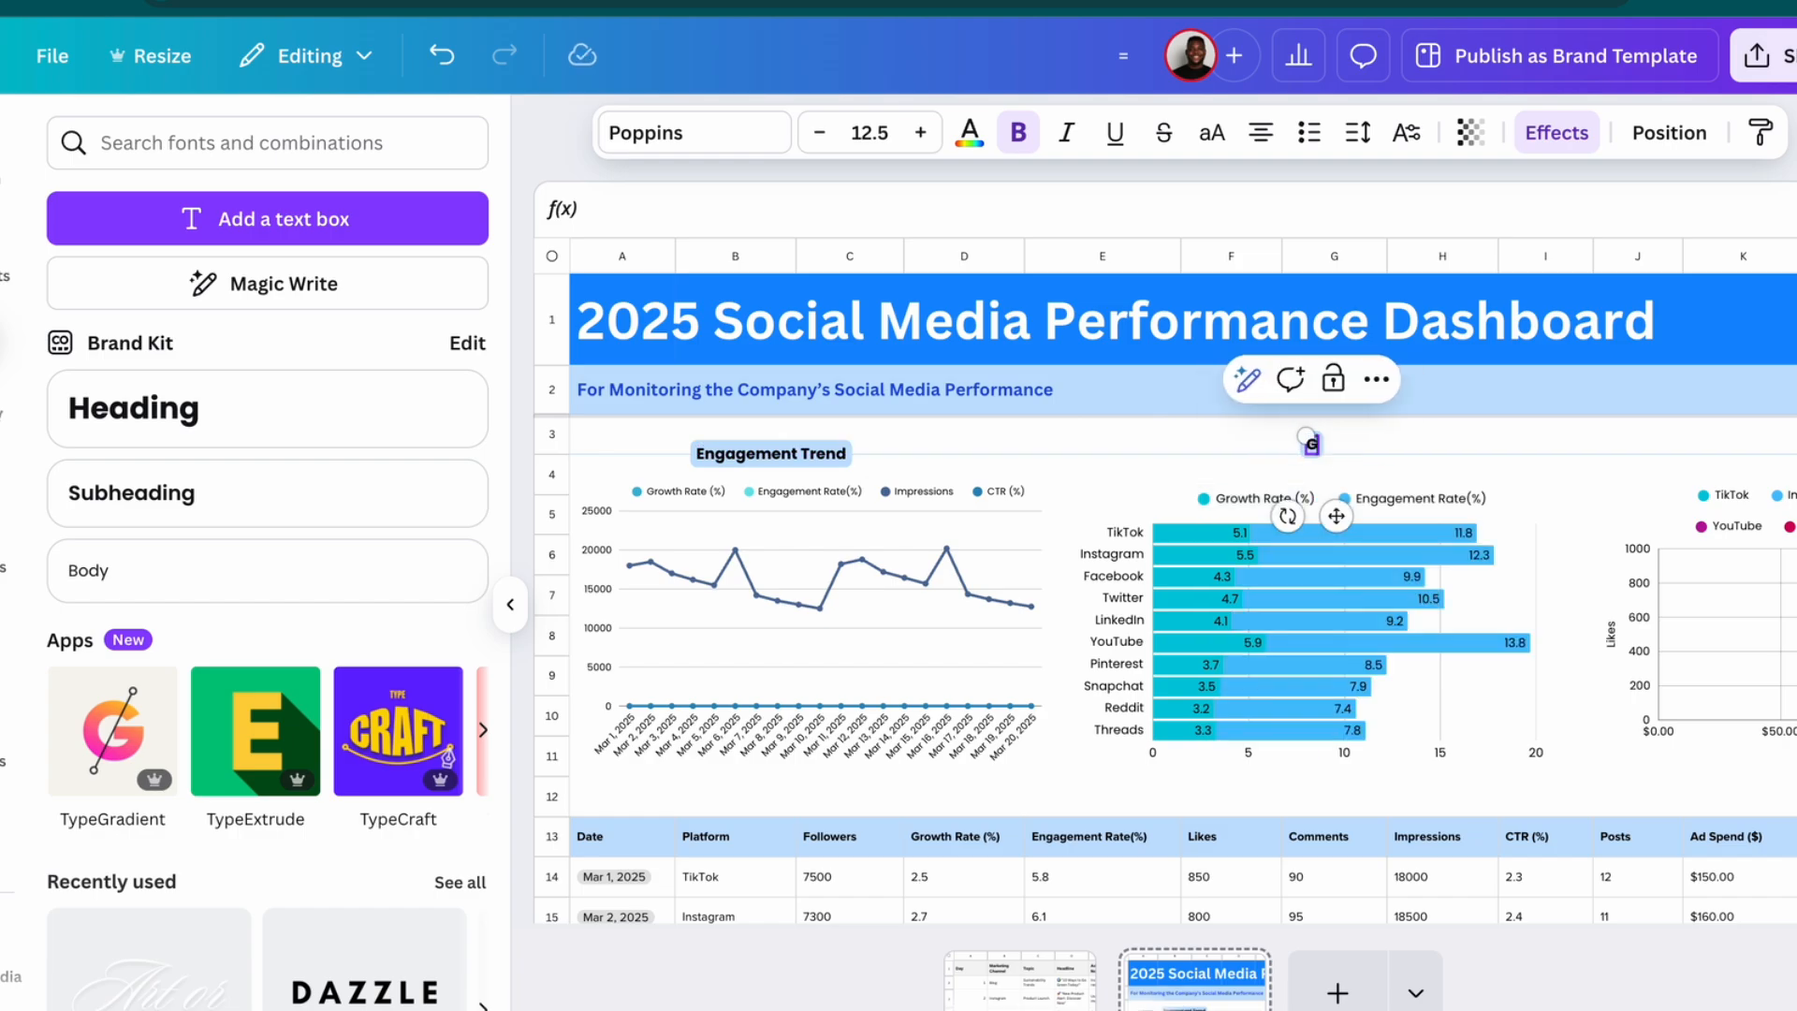
{"action": "type", "text": "rowth vs Eng"}
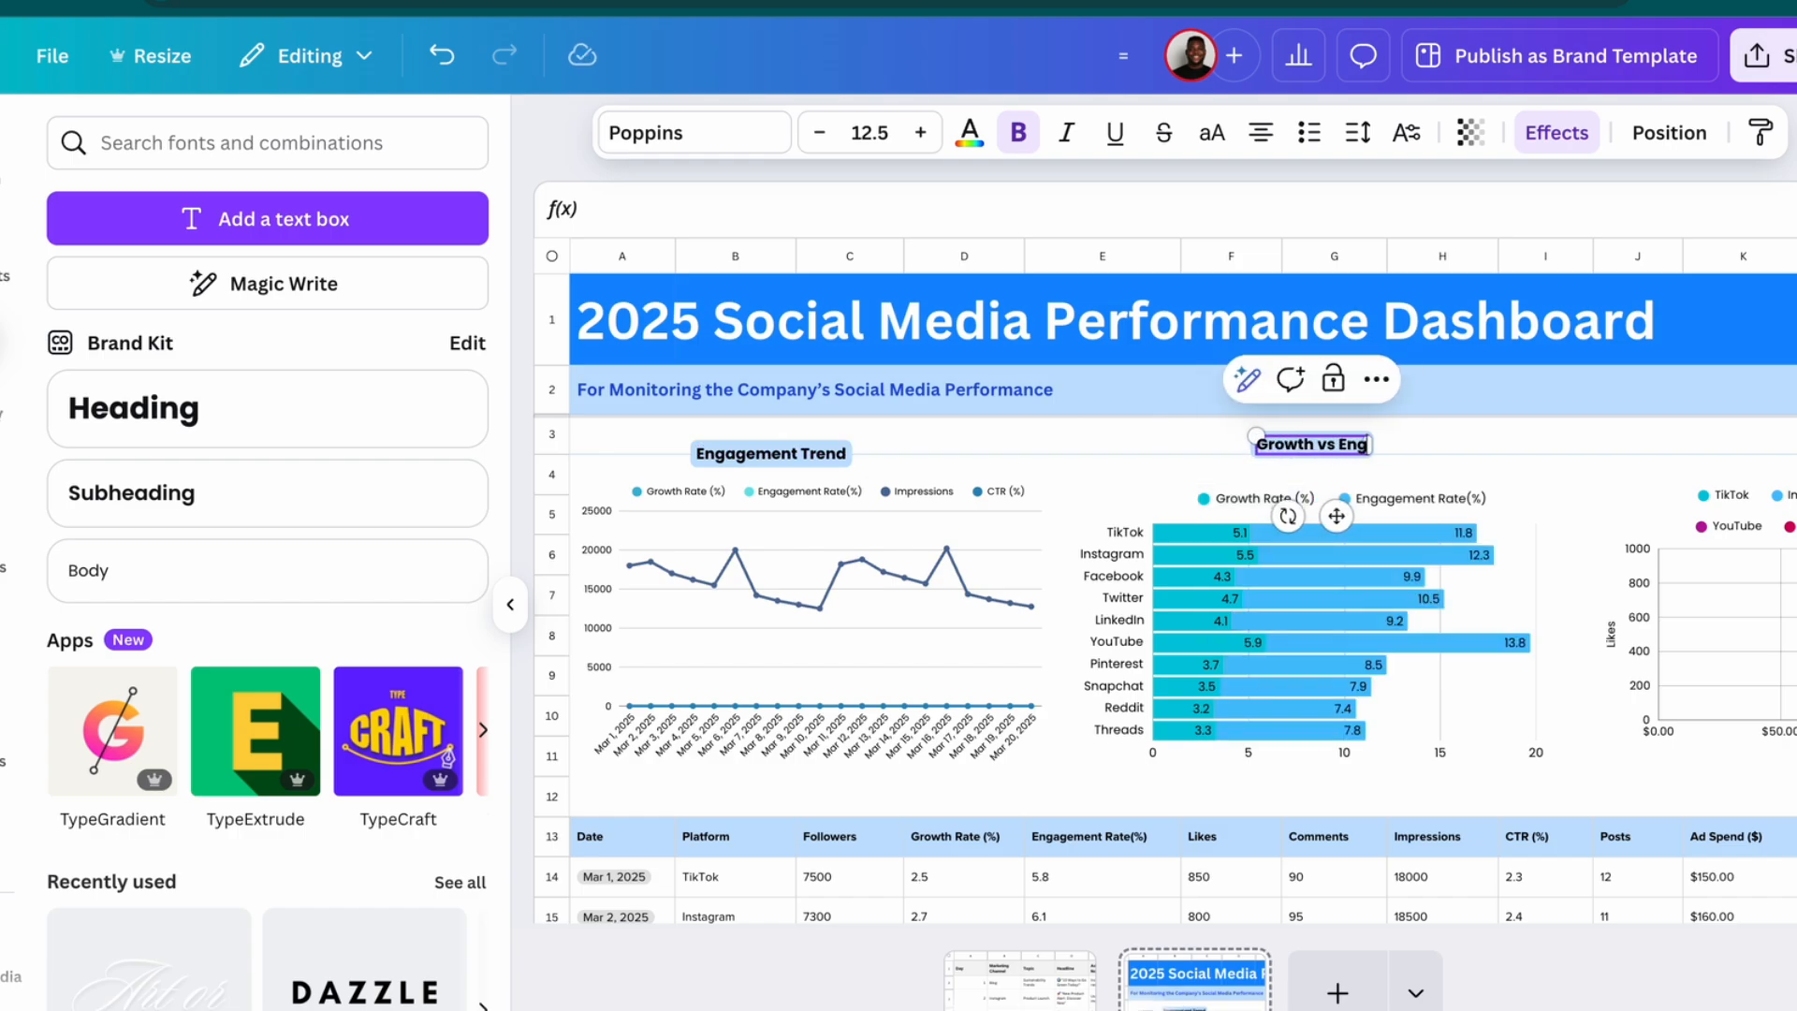
{"action": "type", "text": "agement Rates by Platform"}
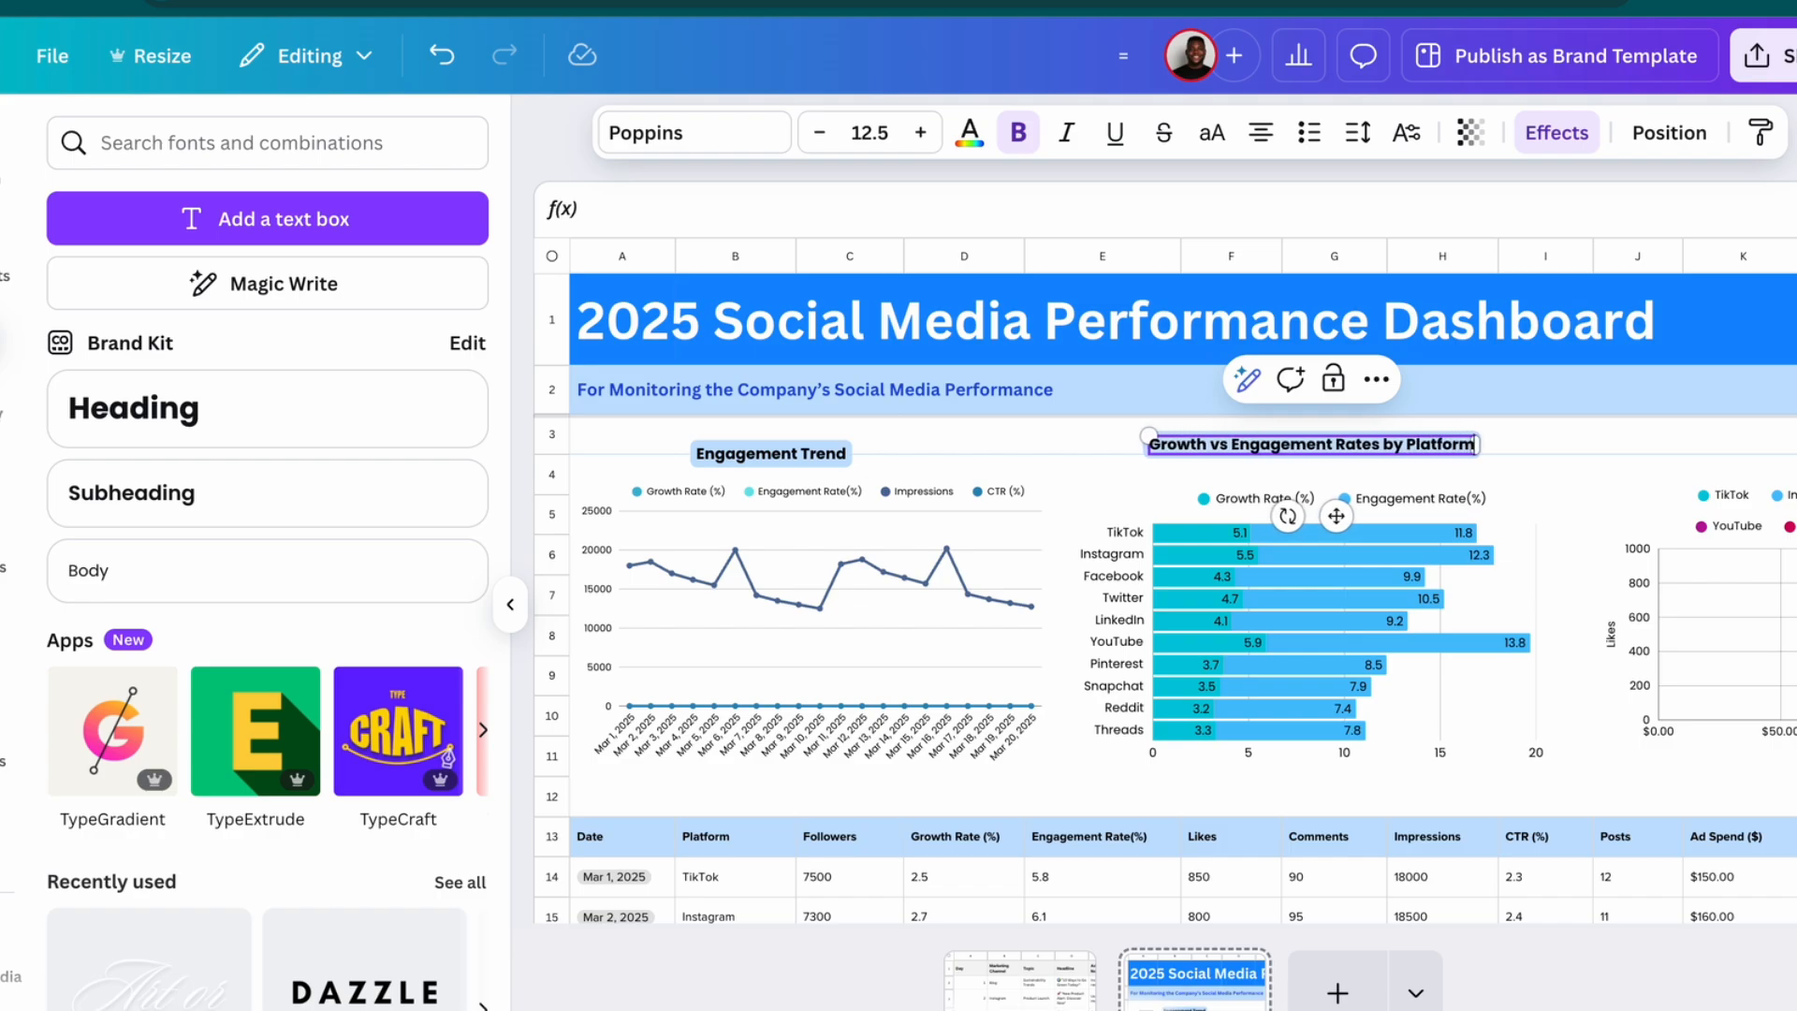
{"action": "left_click_drag", "start_coordinate": [1357, 444], "coordinate": [1362, 456]}
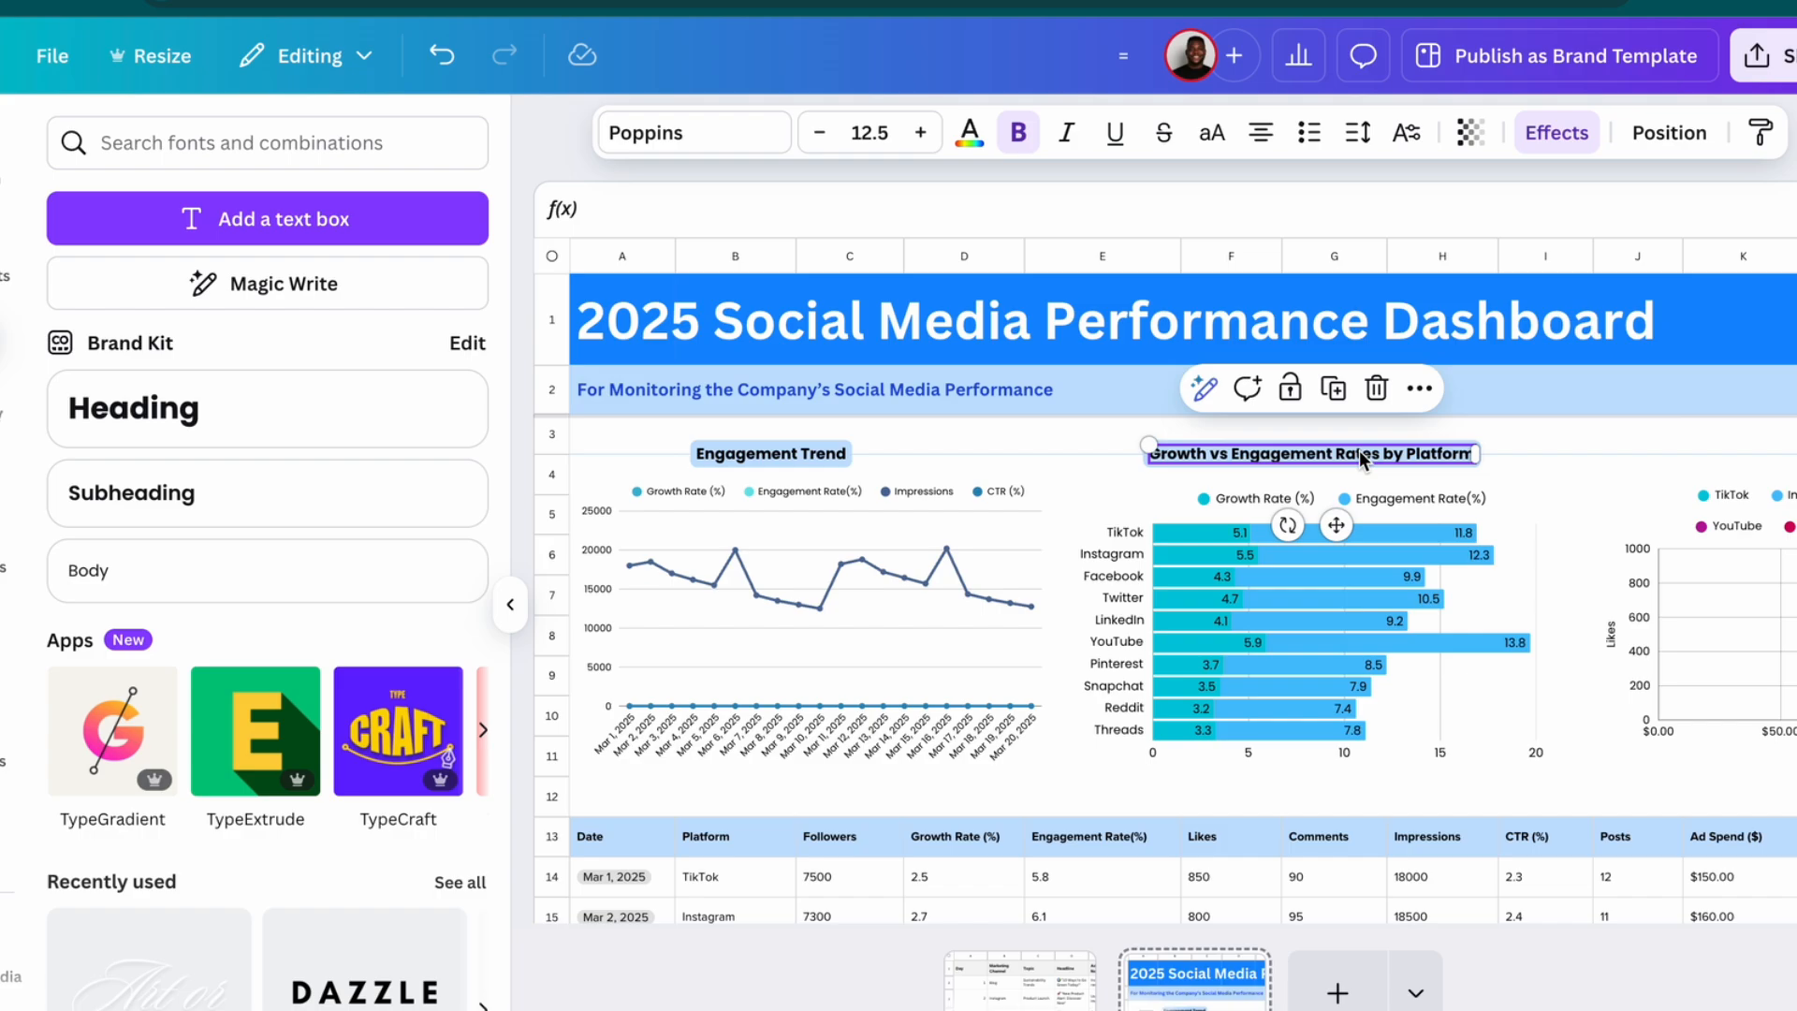
Duplicate the bar chart's heading above the scatter chart and change its text to "Ad Spend vs Likes: Spend vs Reach"
{"action": "scroll", "coordinate": [946, 423], "scroll_direction": "right", "scroll_amount": 5}
{"action": "key", "text": "ctrl+d"}
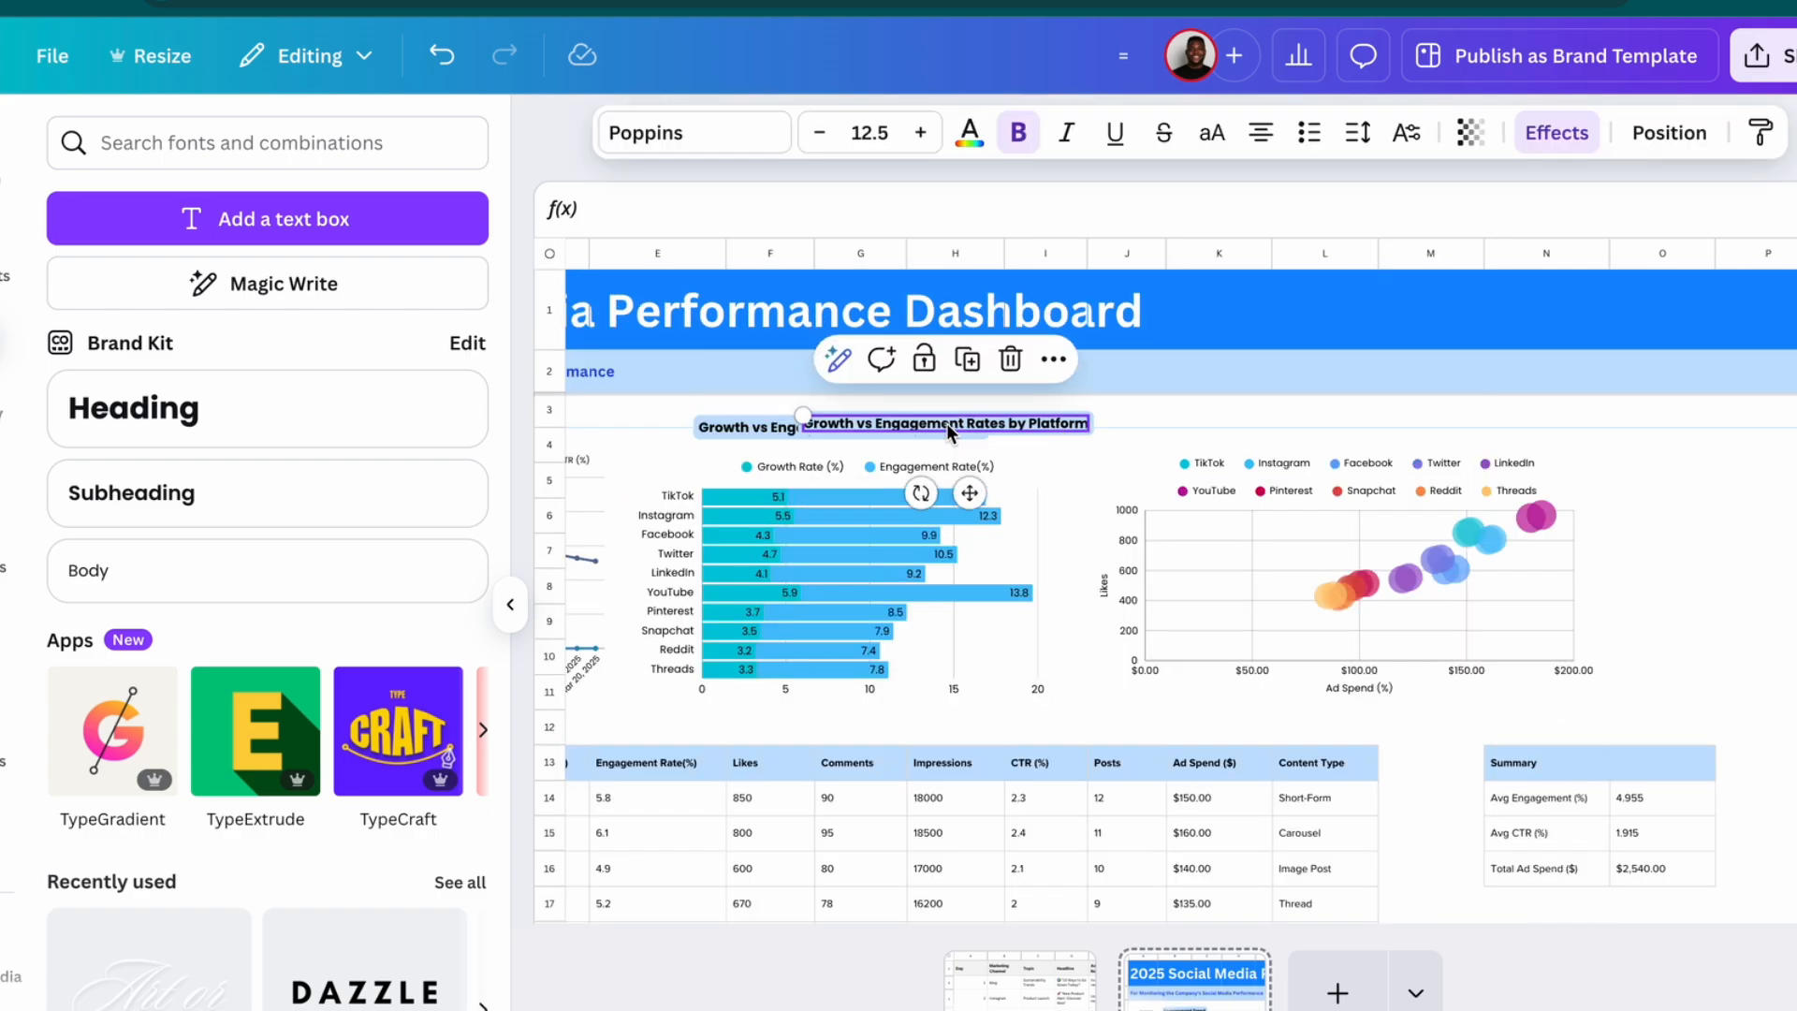
{"action": "left_click_drag", "start_coordinate": [986, 486], "coordinate": [1369, 497]}
{"action": "double_click", "coordinate": [1366, 429]}
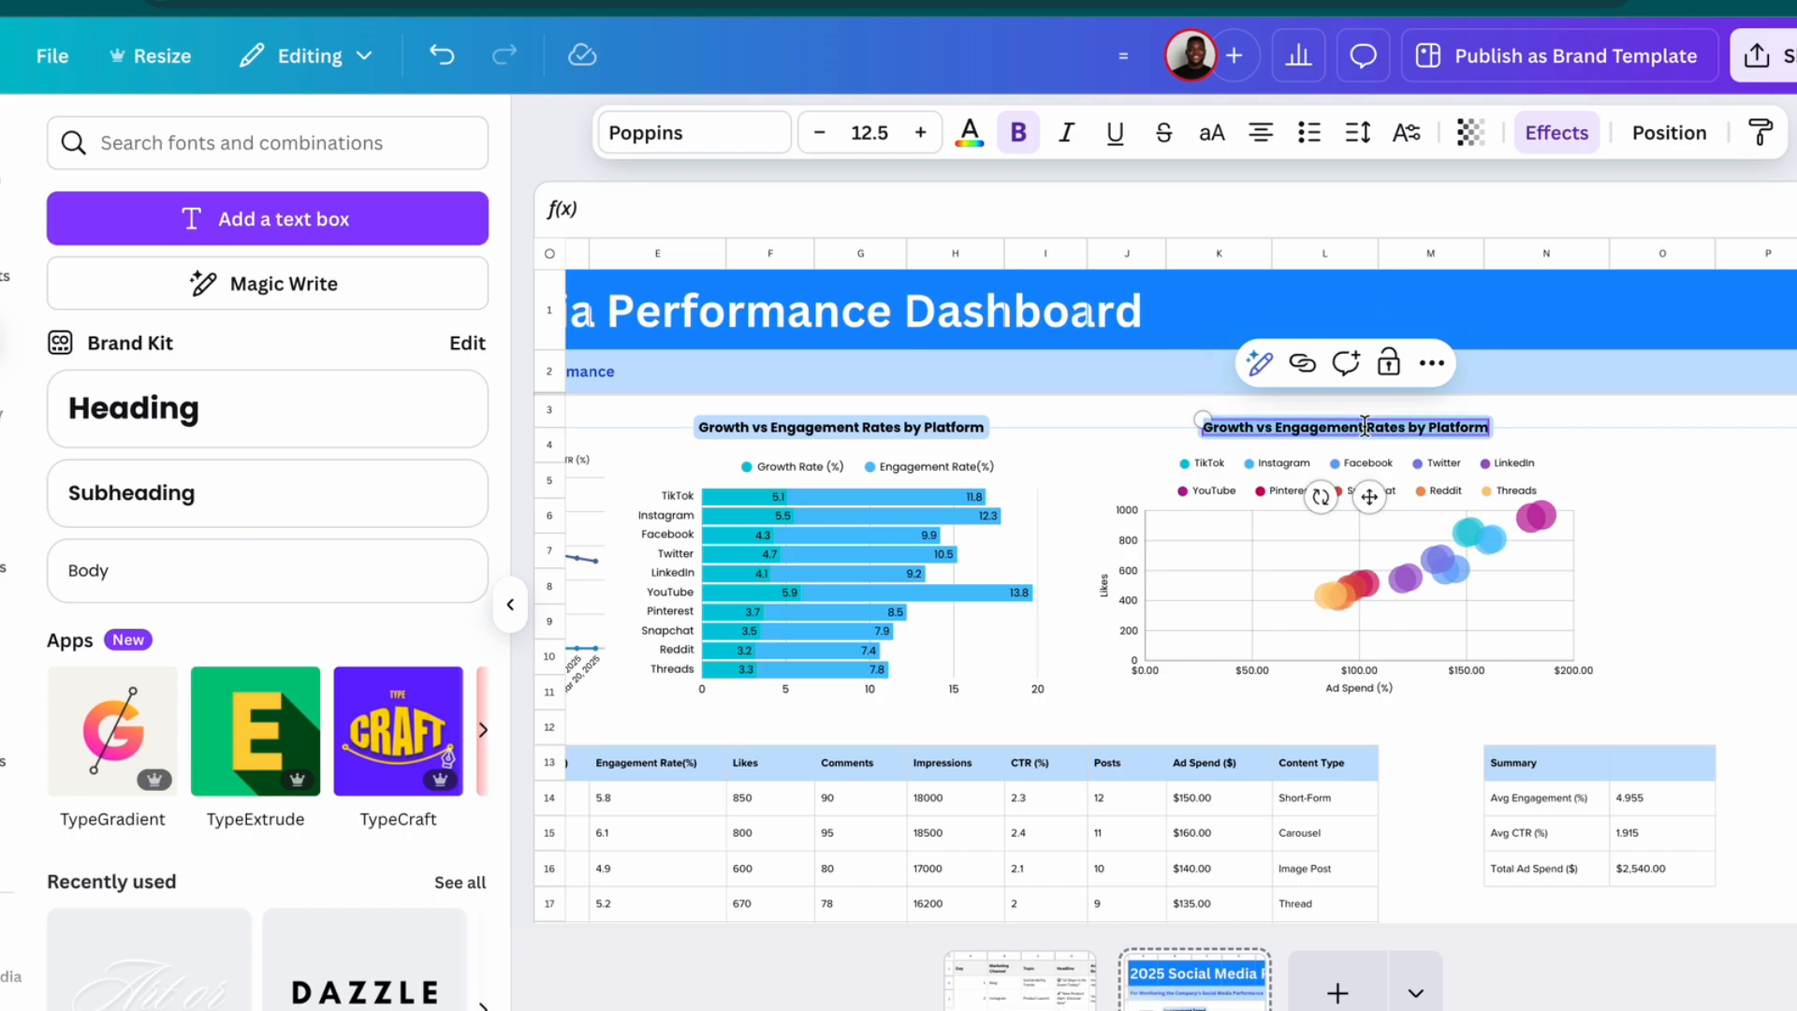
{"action": "type", "text": "Ad Spend vs"}
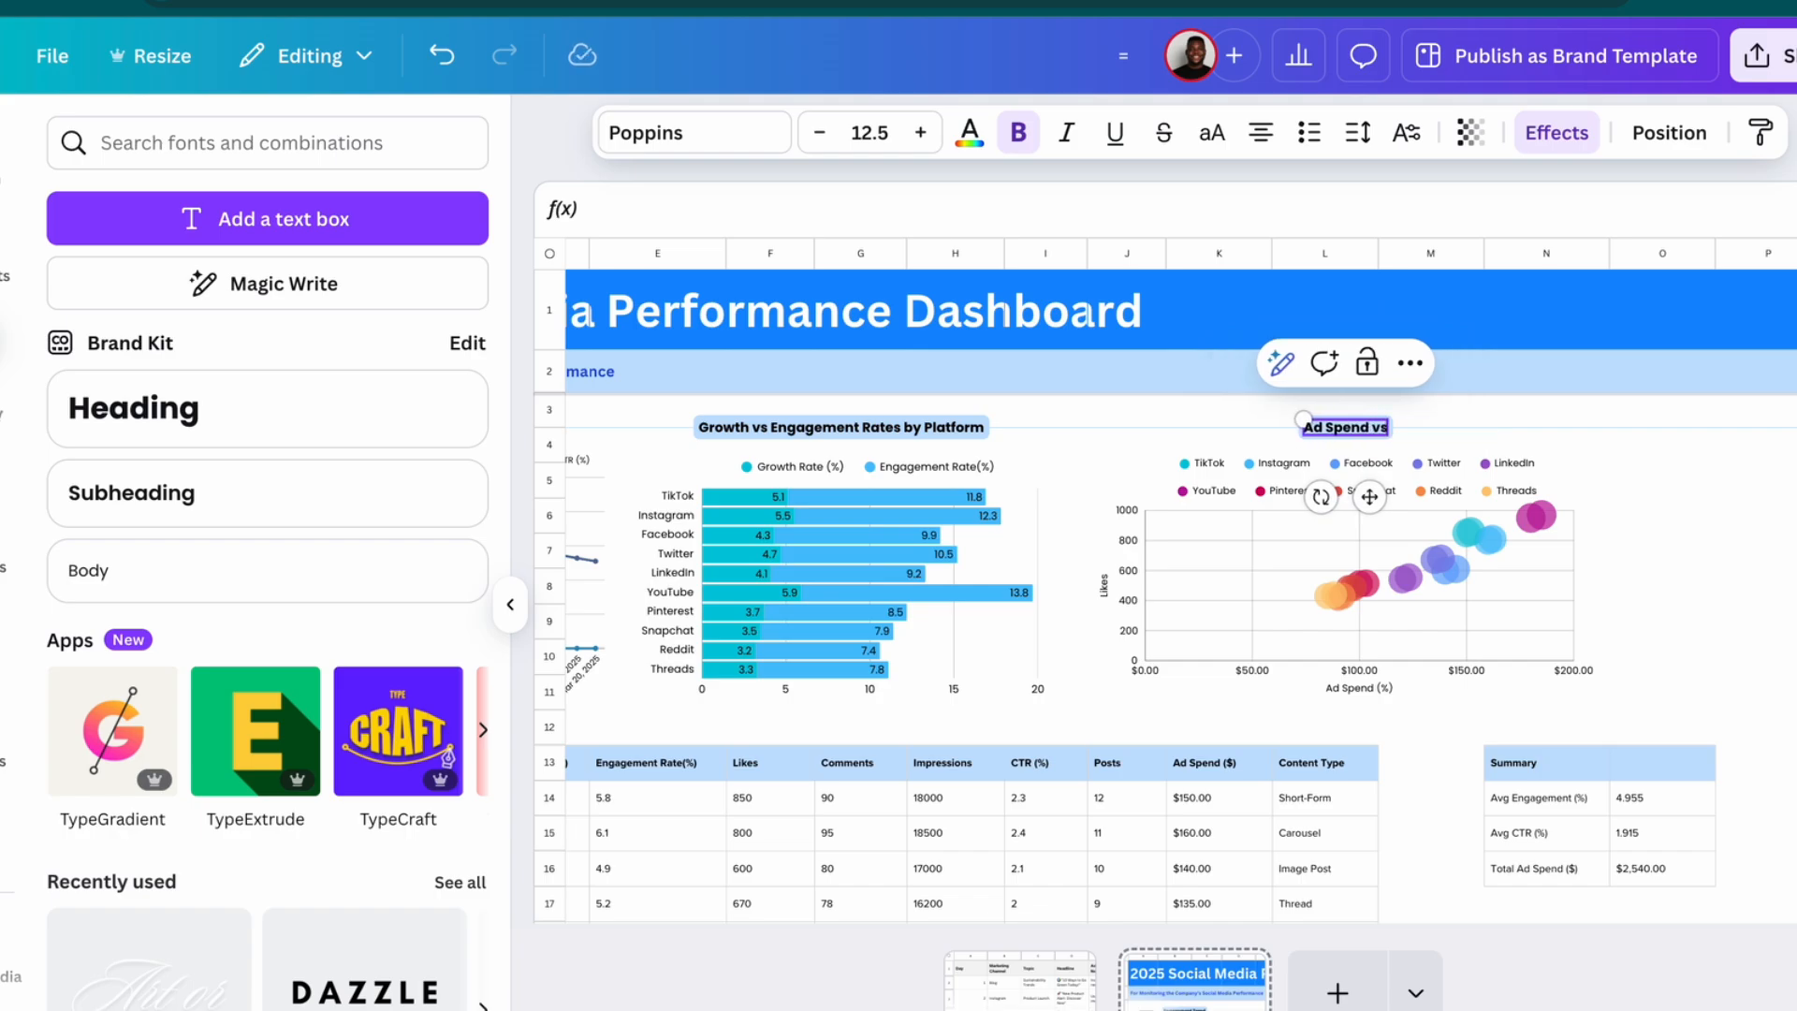
{"action": "type", "text": " Likes"}
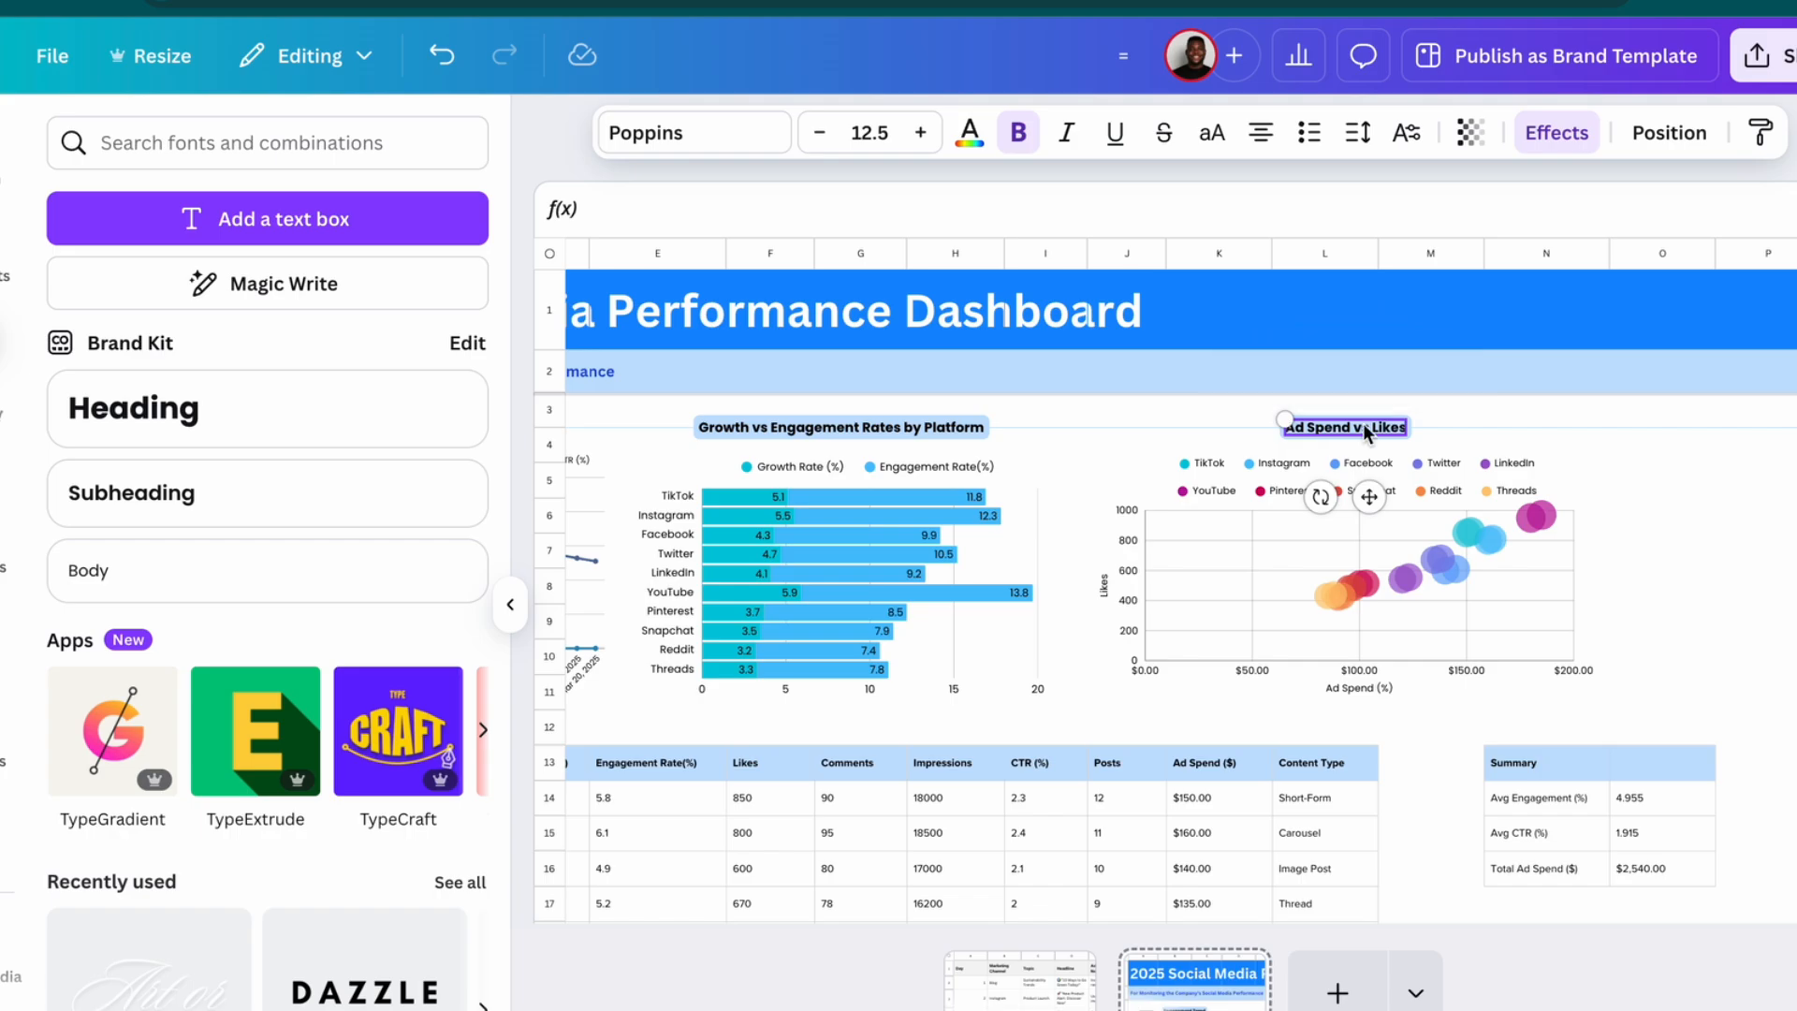
{"action": "left_click", "coordinate": [1367, 430]}
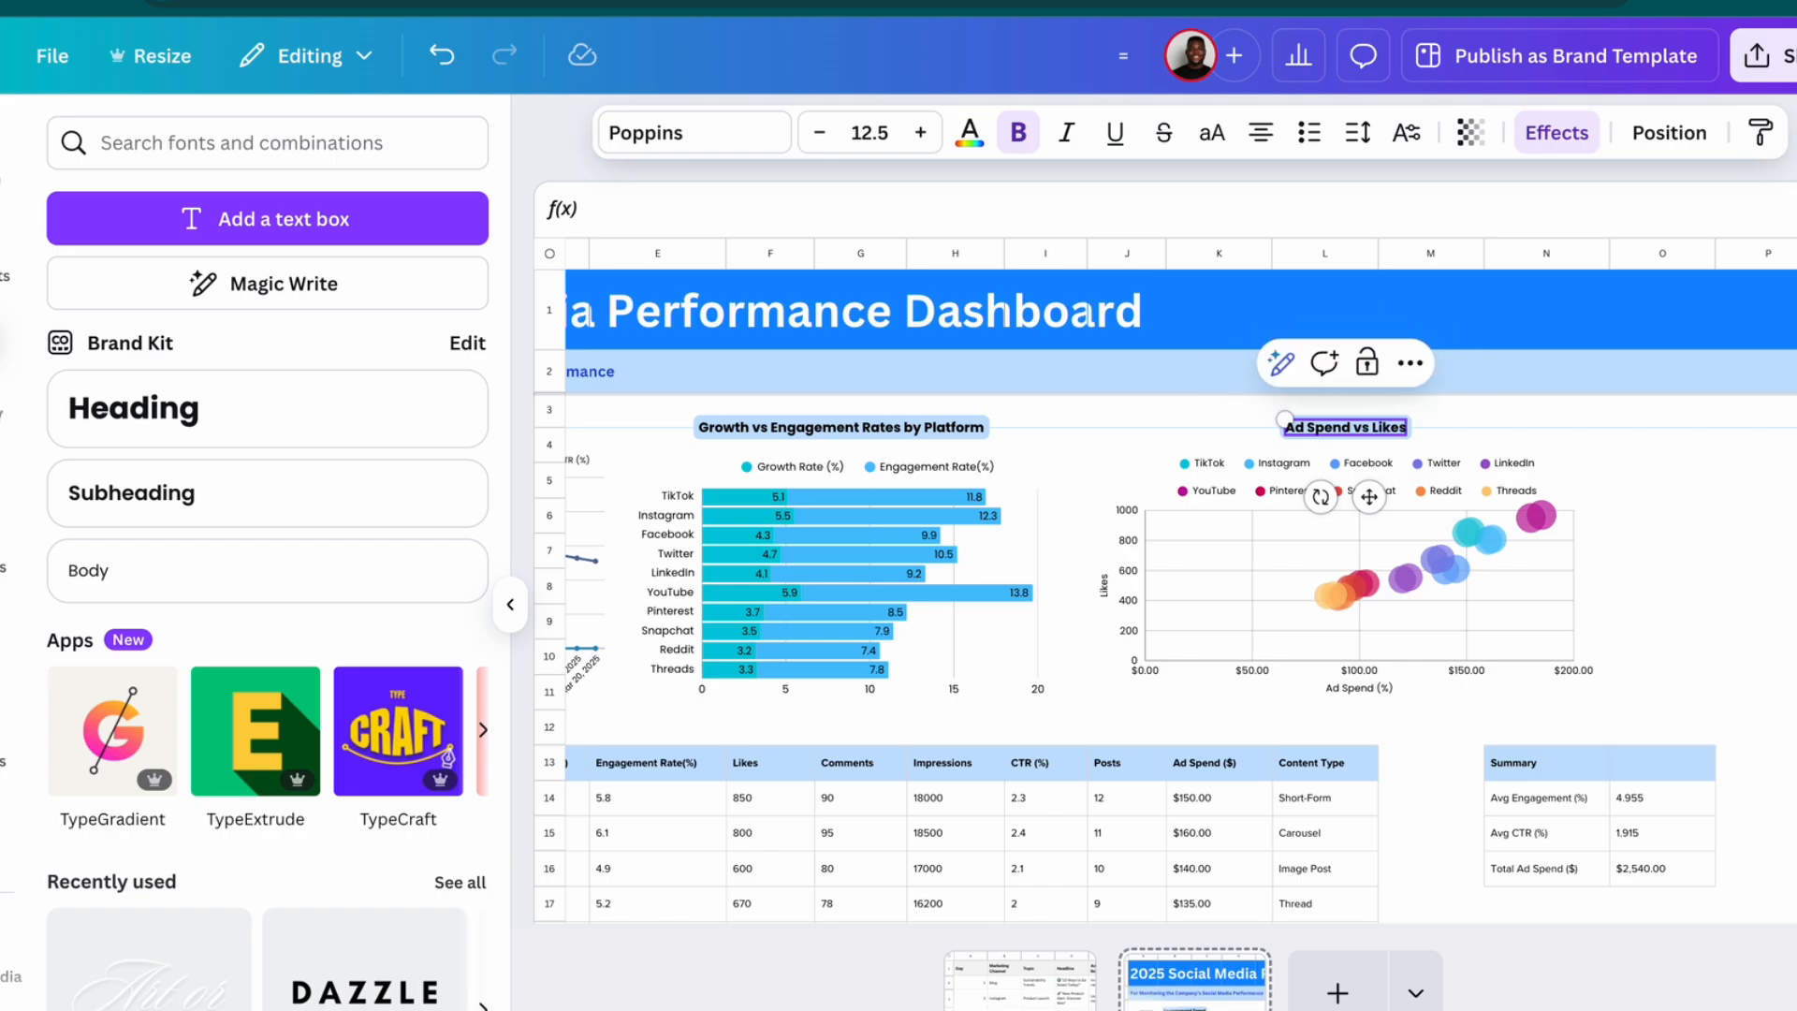
{"action": "type", "text": ": Spend vs"}
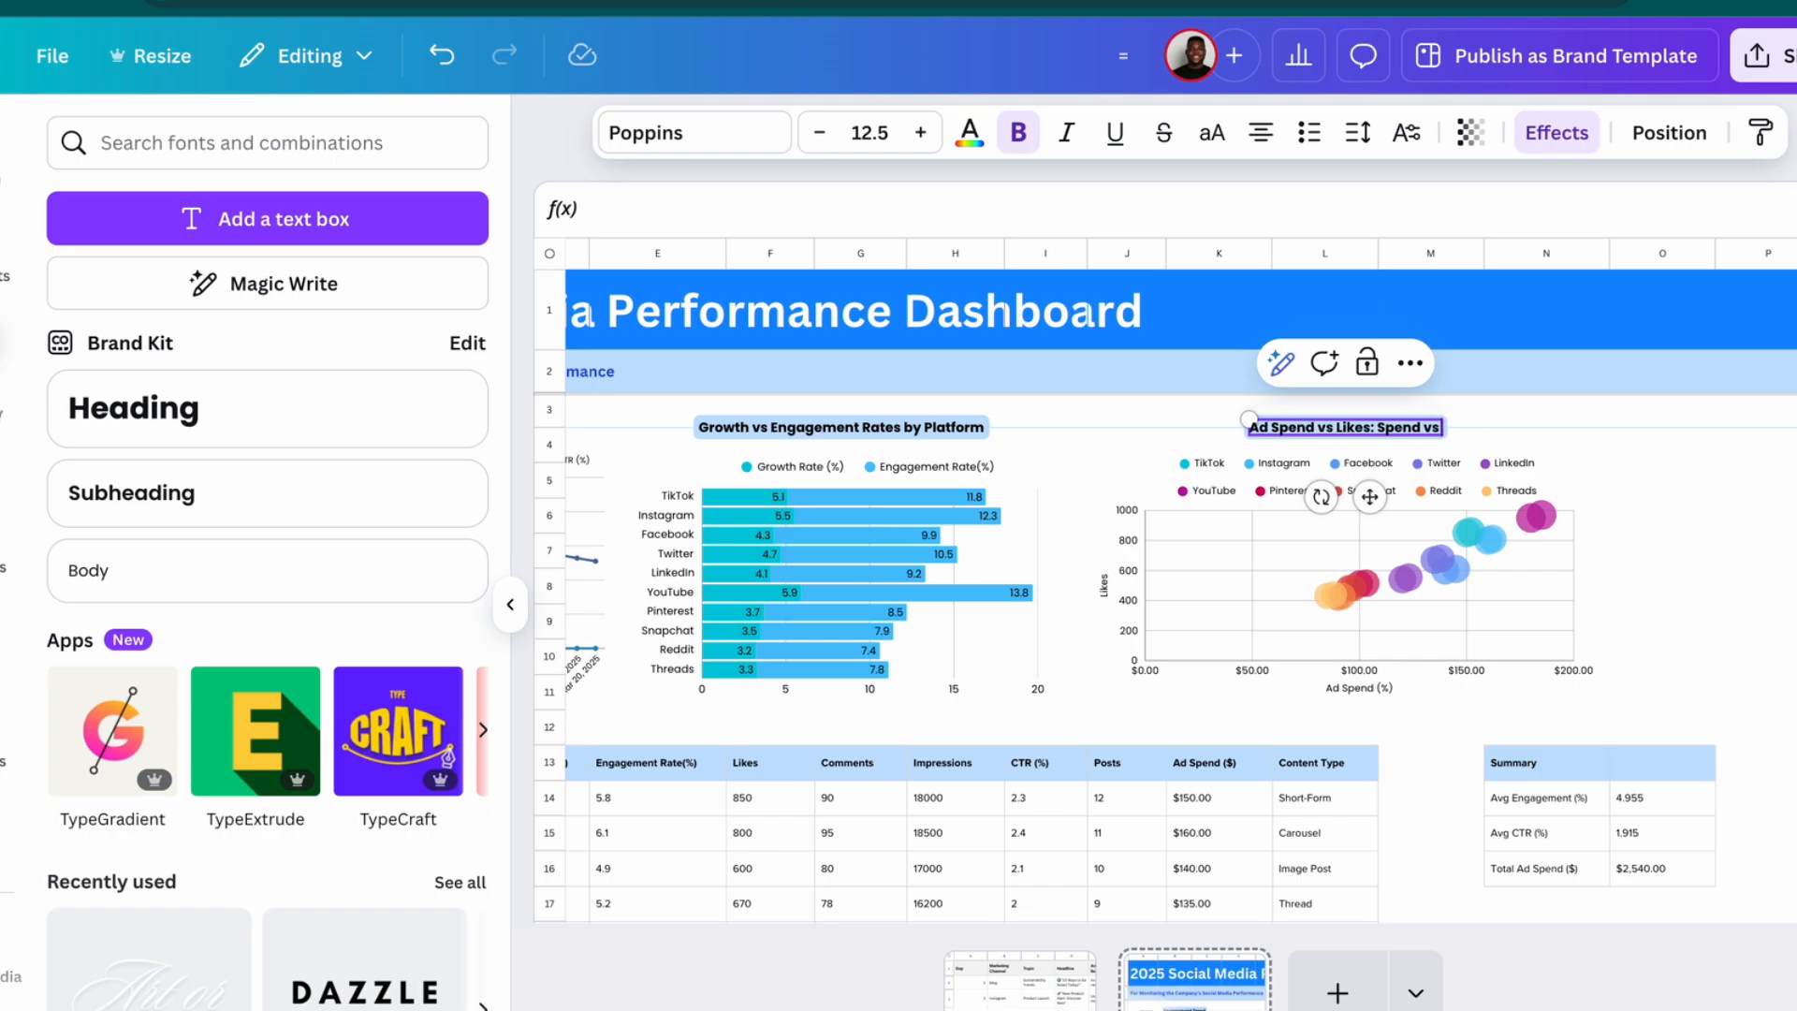
{"action": "type", "text": " Reqch"}
{"action": "left_click", "coordinate": [1677, 509]}
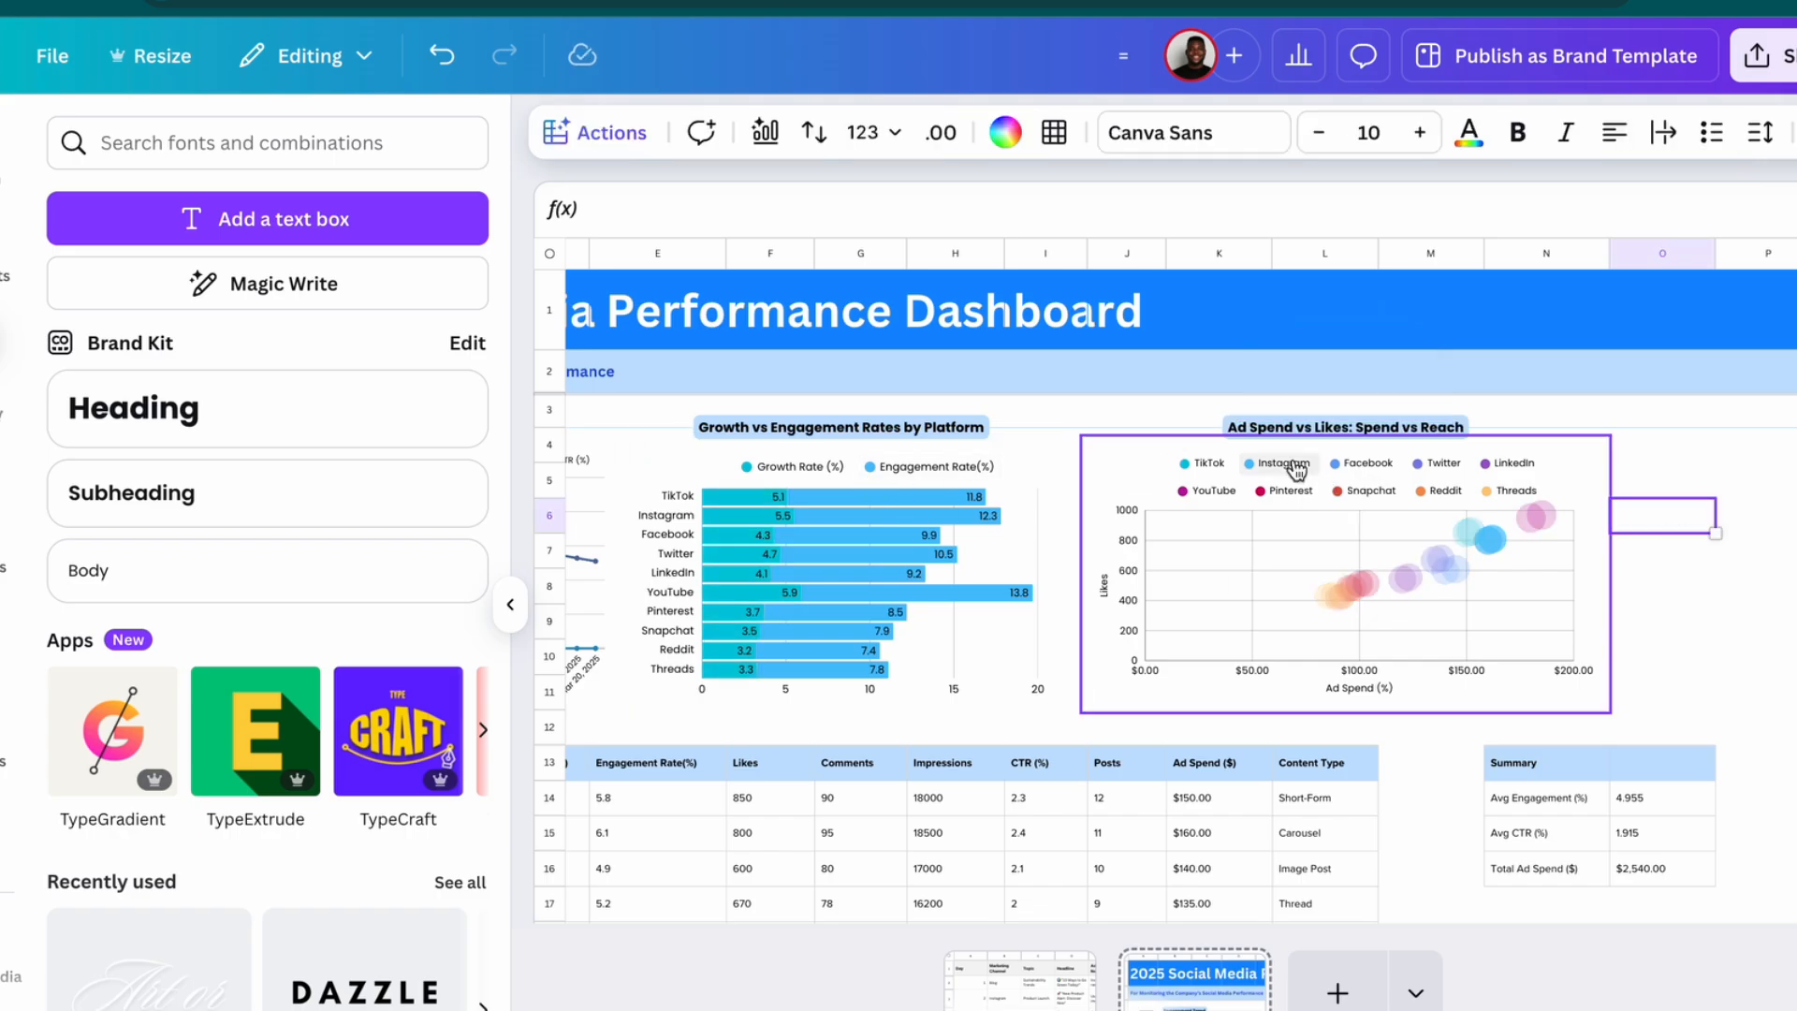
Close the text side panel and narrow the empty column M between the data table and the summary block
{"action": "scroll", "coordinate": [1297, 471], "scroll_direction": "left", "scroll_amount": 4}
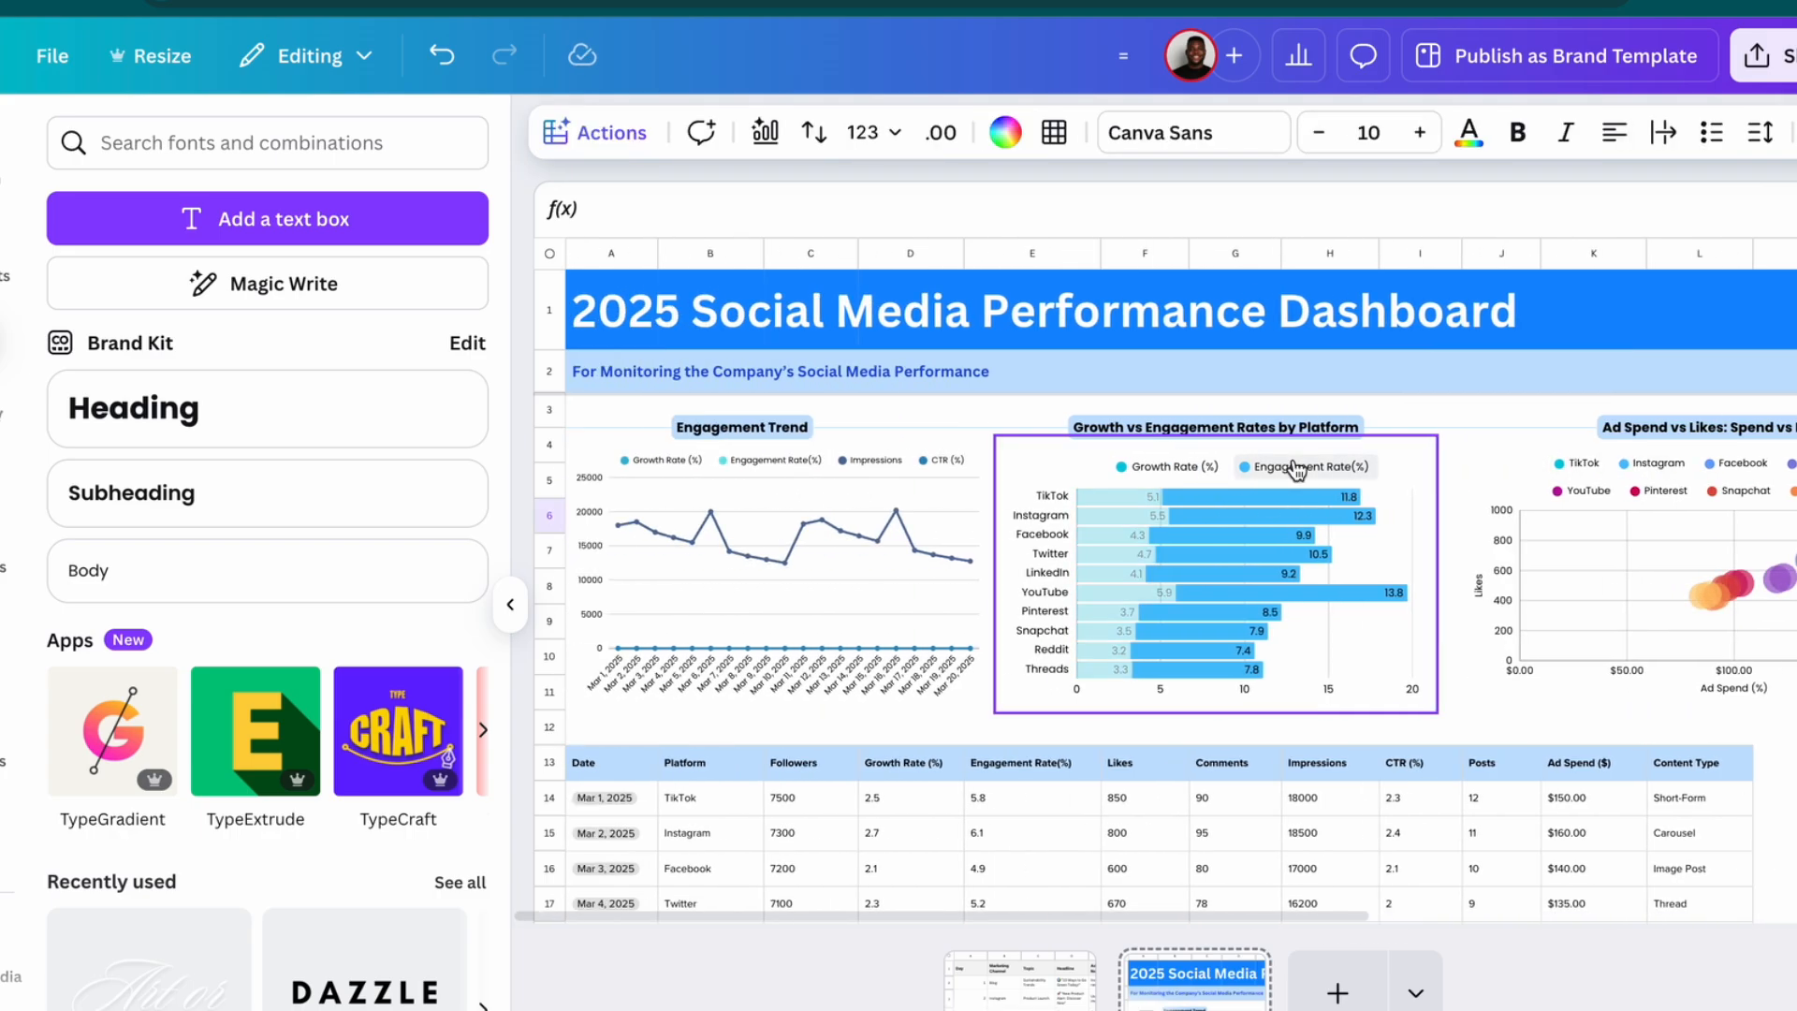
{"action": "left_click", "coordinate": [510, 603]}
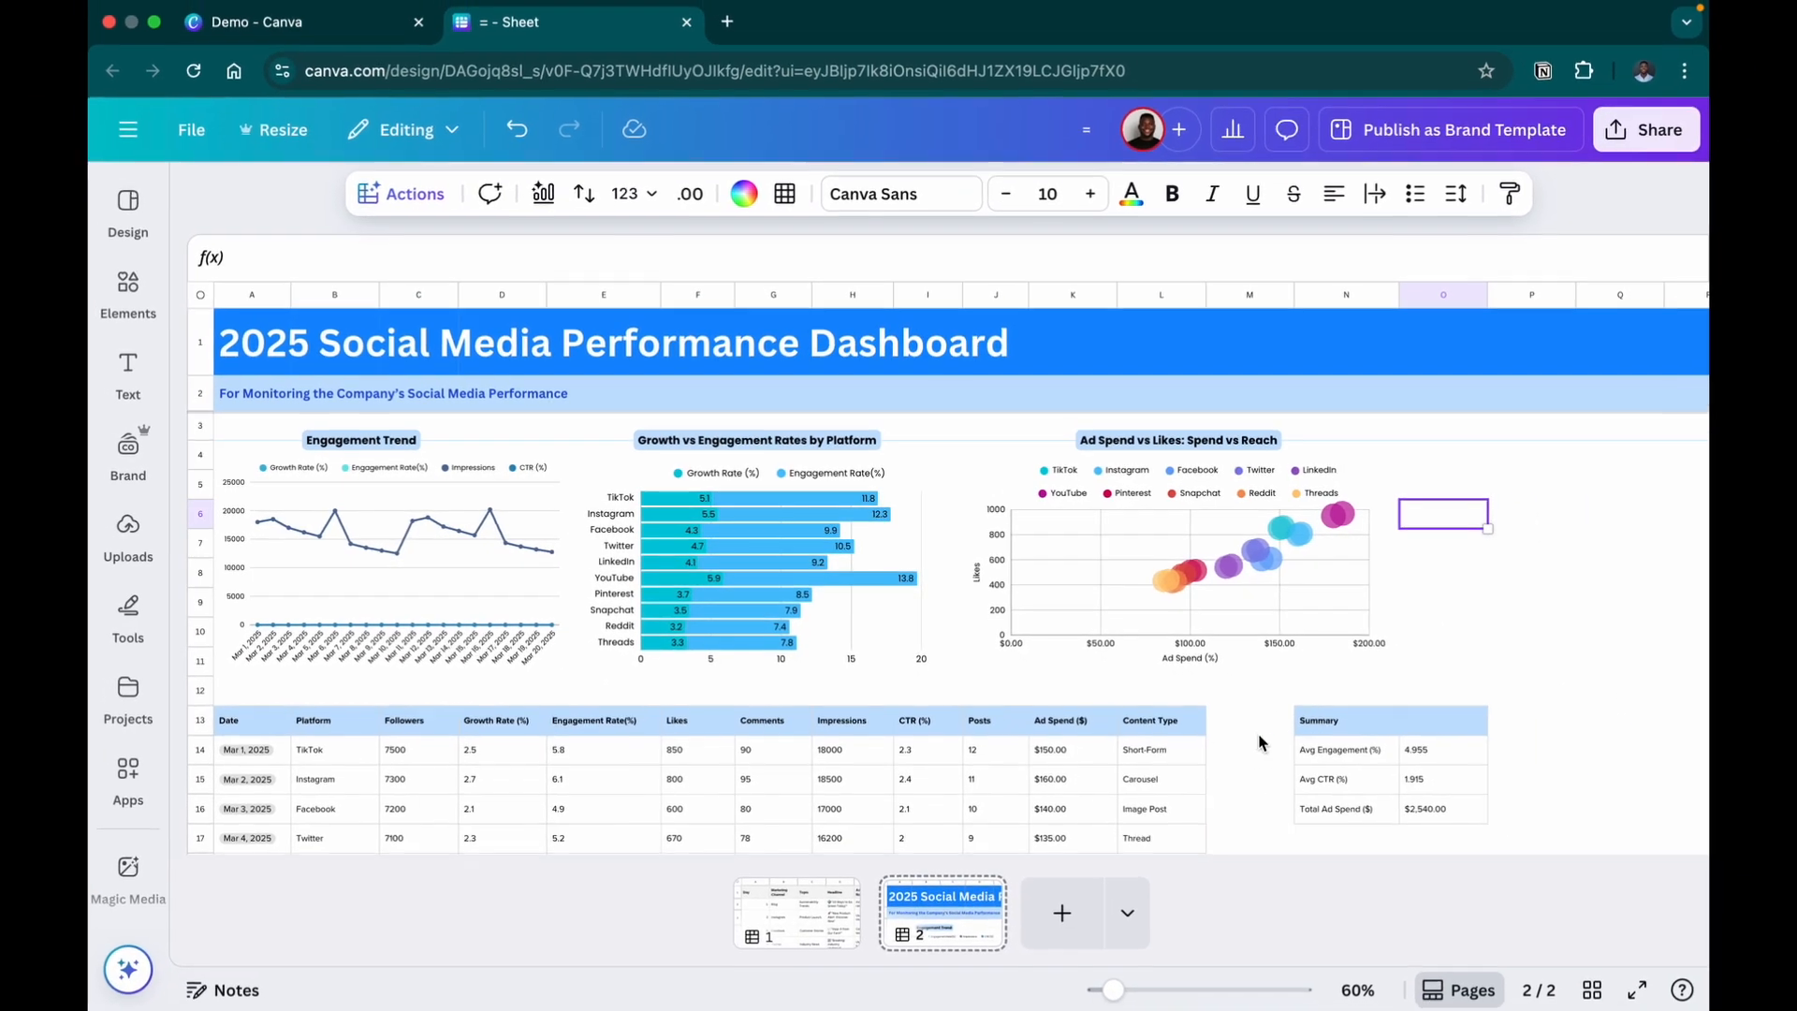
{"action": "left_click", "coordinate": [1322, 763]}
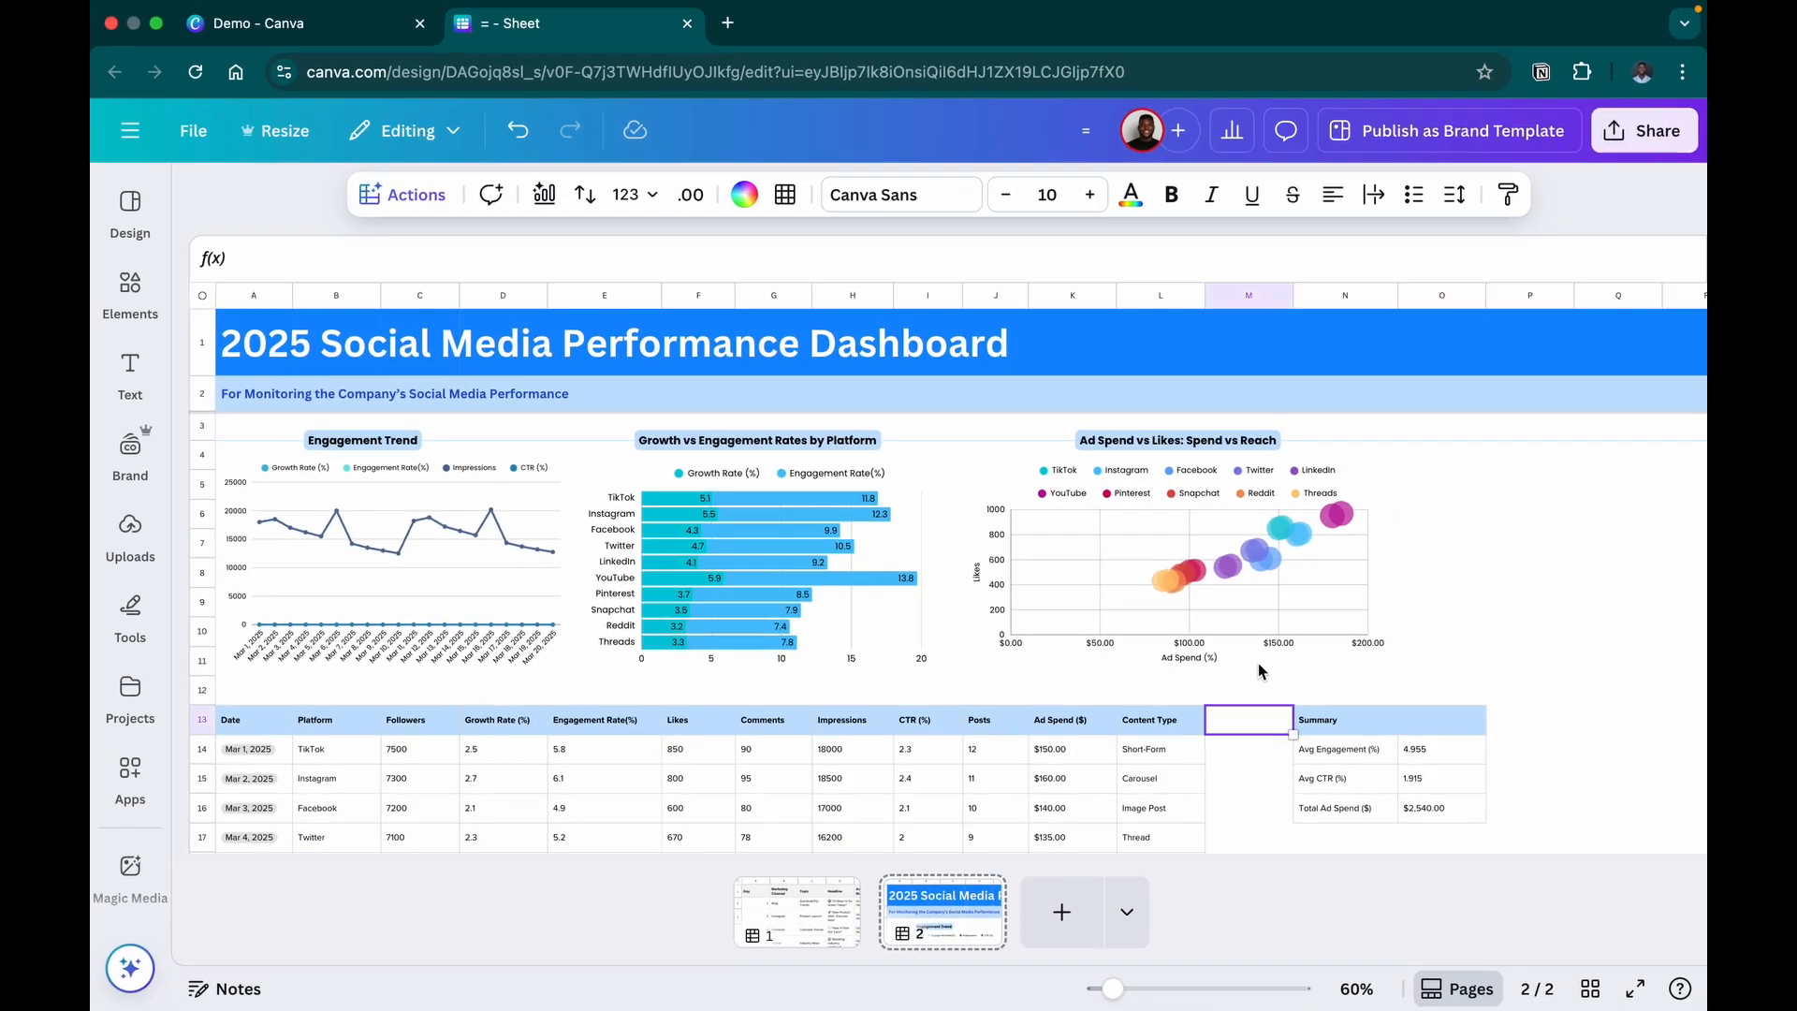
{"action": "left_click_drag", "start_coordinate": [1286, 305], "coordinate": [1227, 330]}
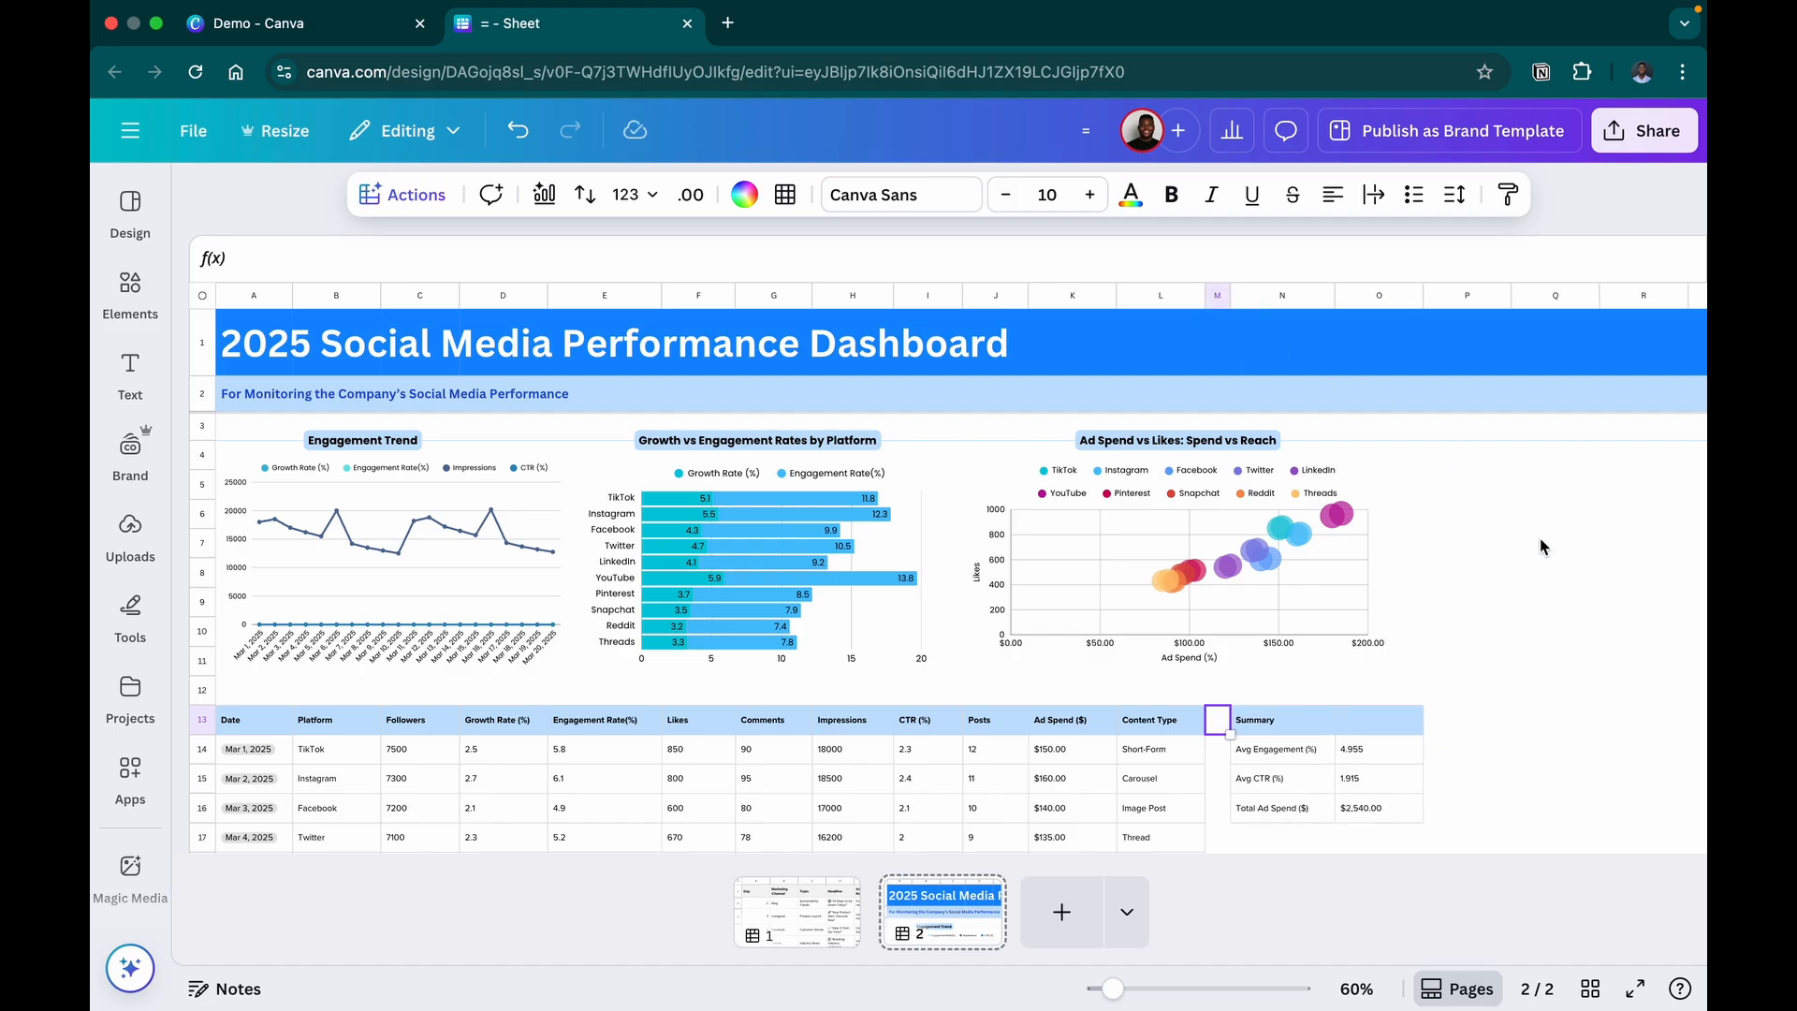
{"action": "left_click", "coordinate": [1520, 613]}
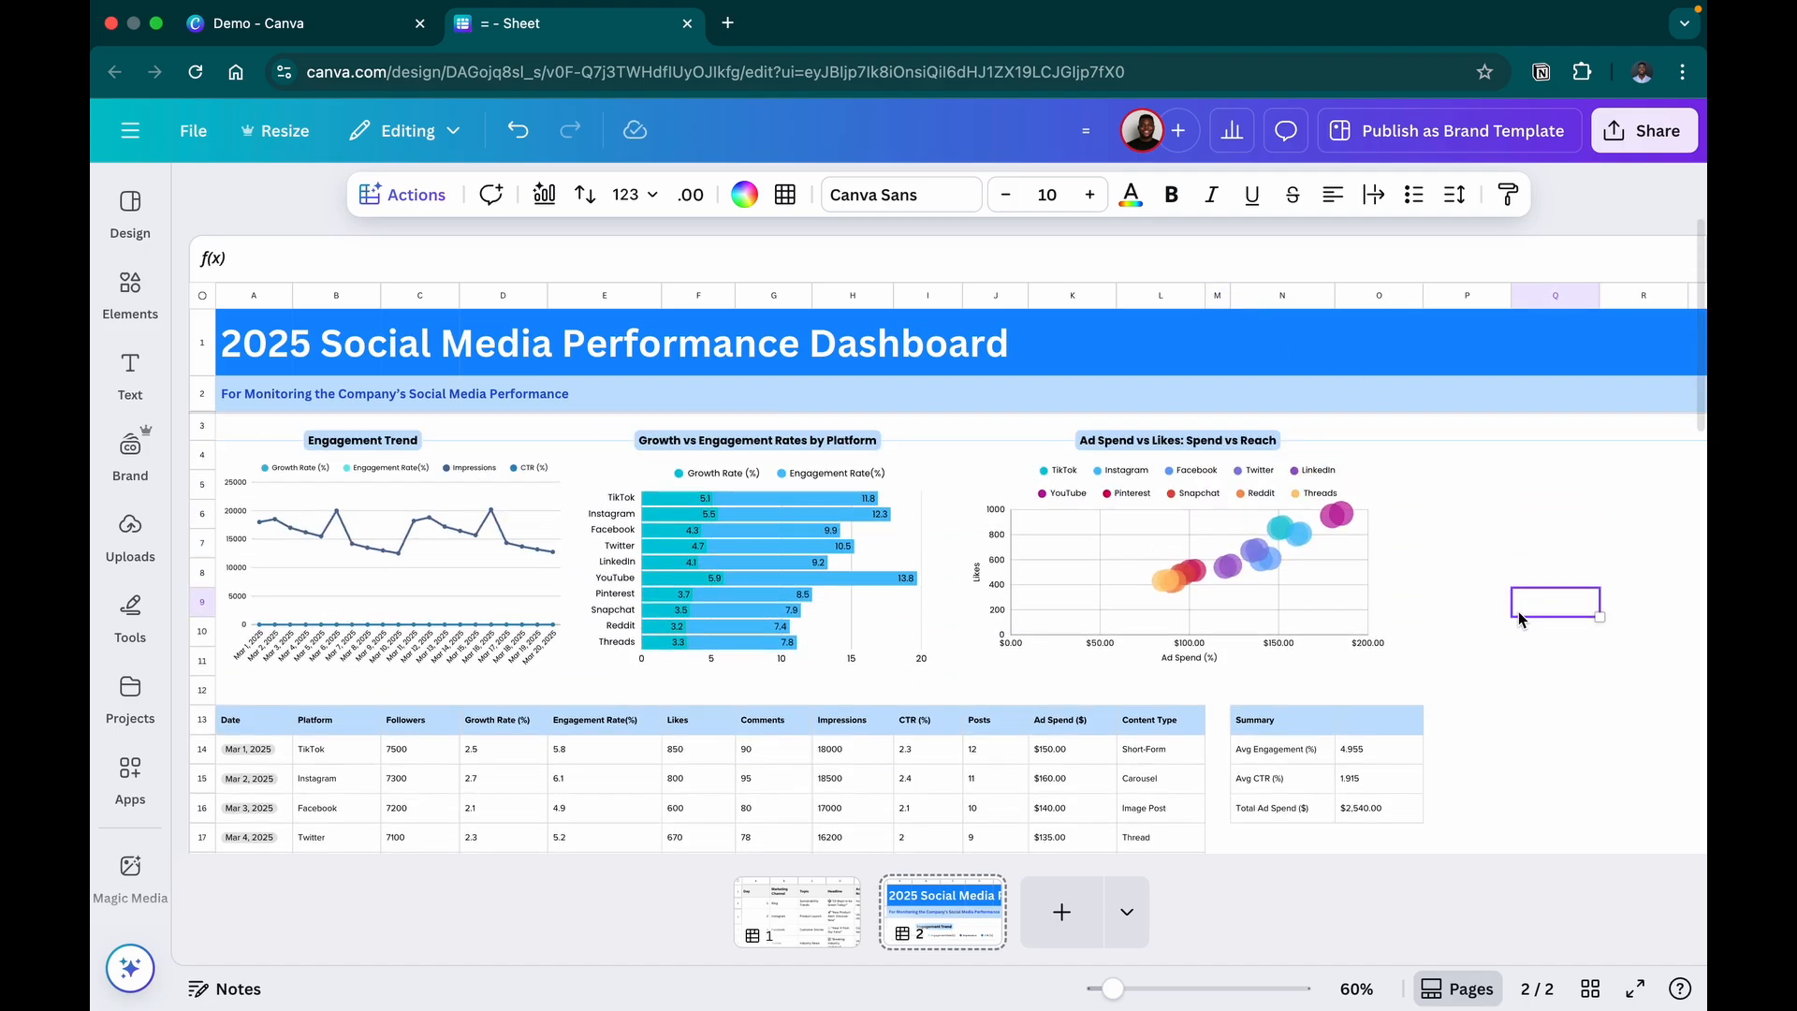
Look through the data table and present the dashboard full screen to review its charts and summary block
{"action": "scroll", "coordinate": [1184, 840], "scroll_direction": "down", "scroll_amount": 7}
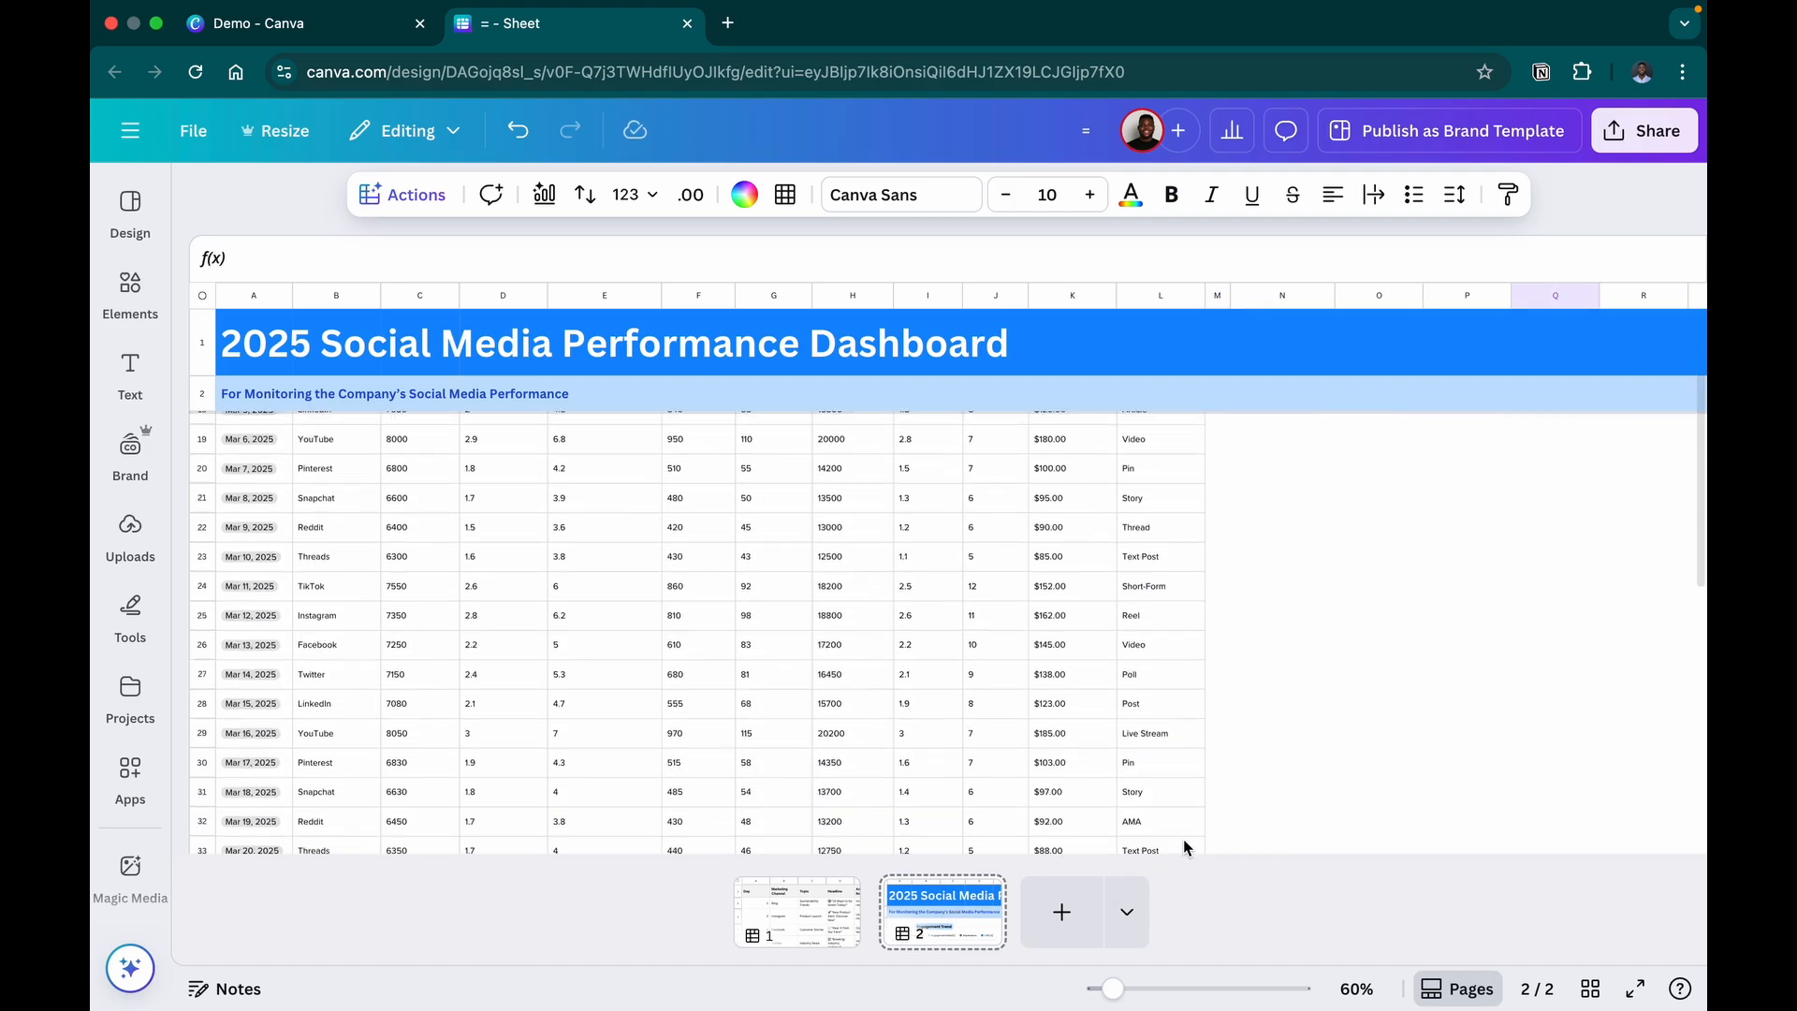
{"action": "scroll", "coordinate": [1184, 840], "scroll_direction": "up", "scroll_amount": 7}
{"action": "left_click_drag", "start_coordinate": [1112, 989], "coordinate": [1129, 992]}
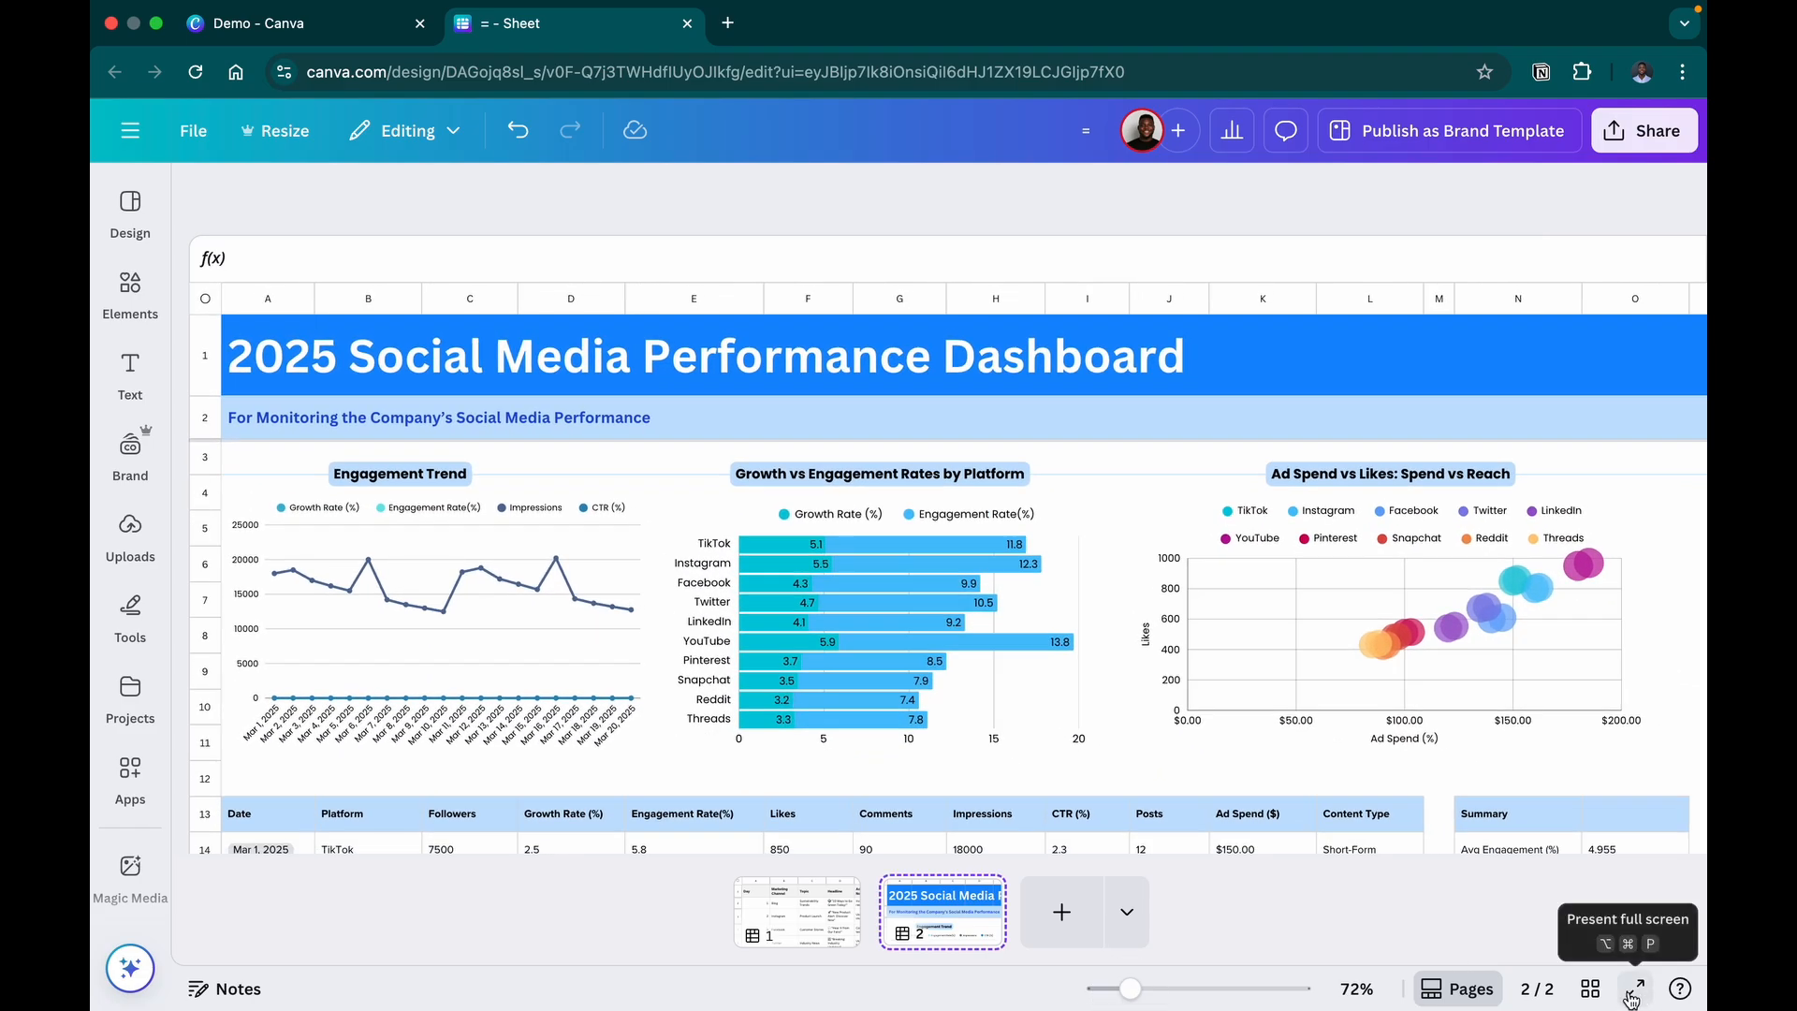
{"action": "left_click", "coordinate": [1633, 994]}
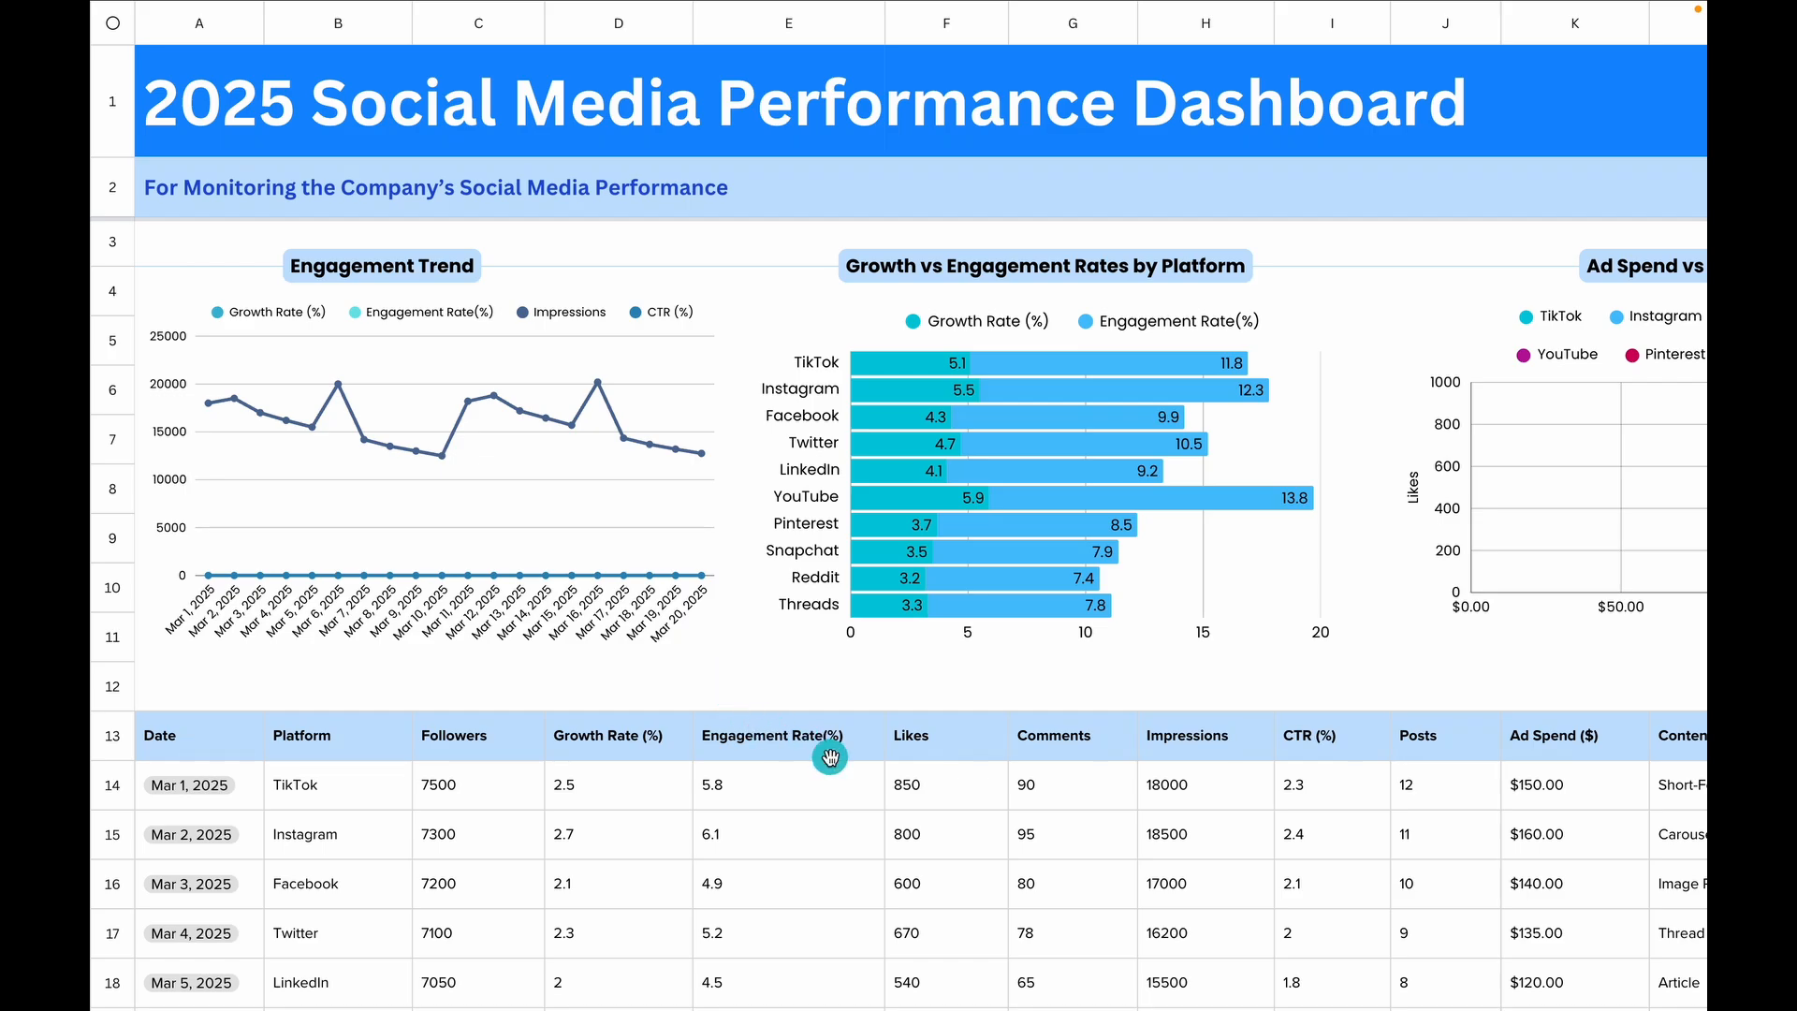
{"action": "scroll", "coordinate": [823, 755], "scroll_direction": "right", "scroll_amount": 10}
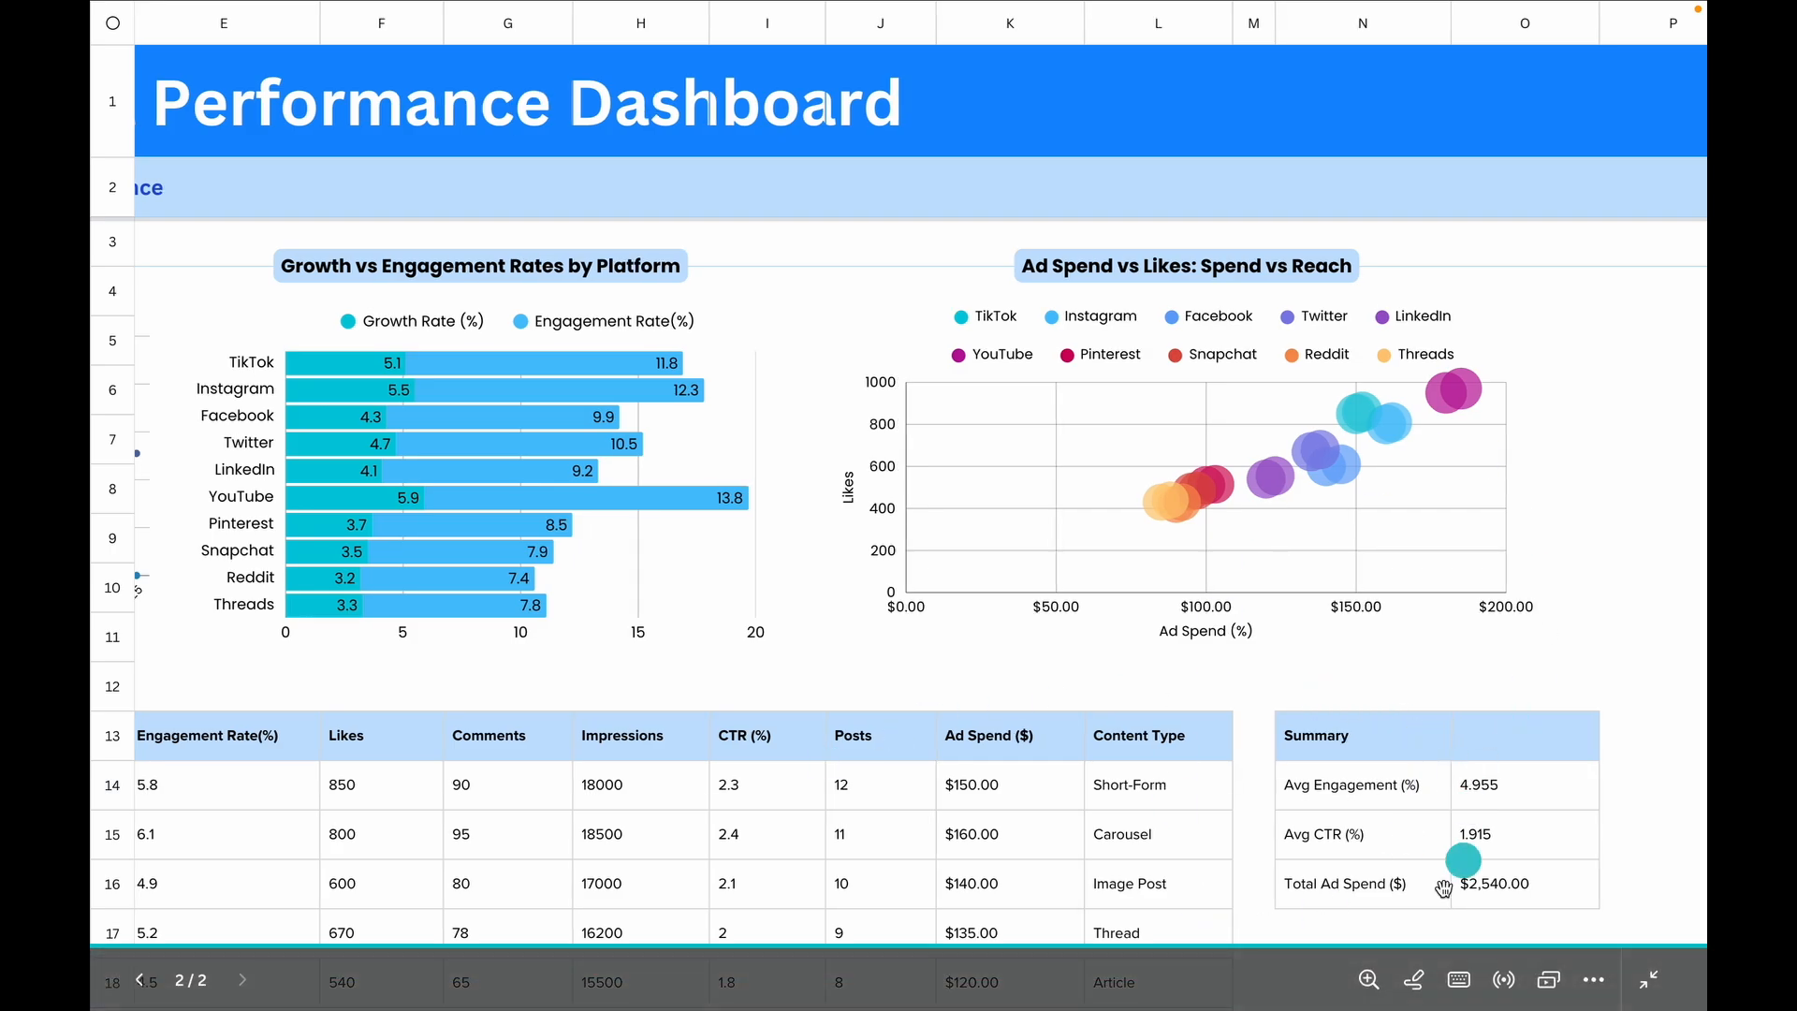